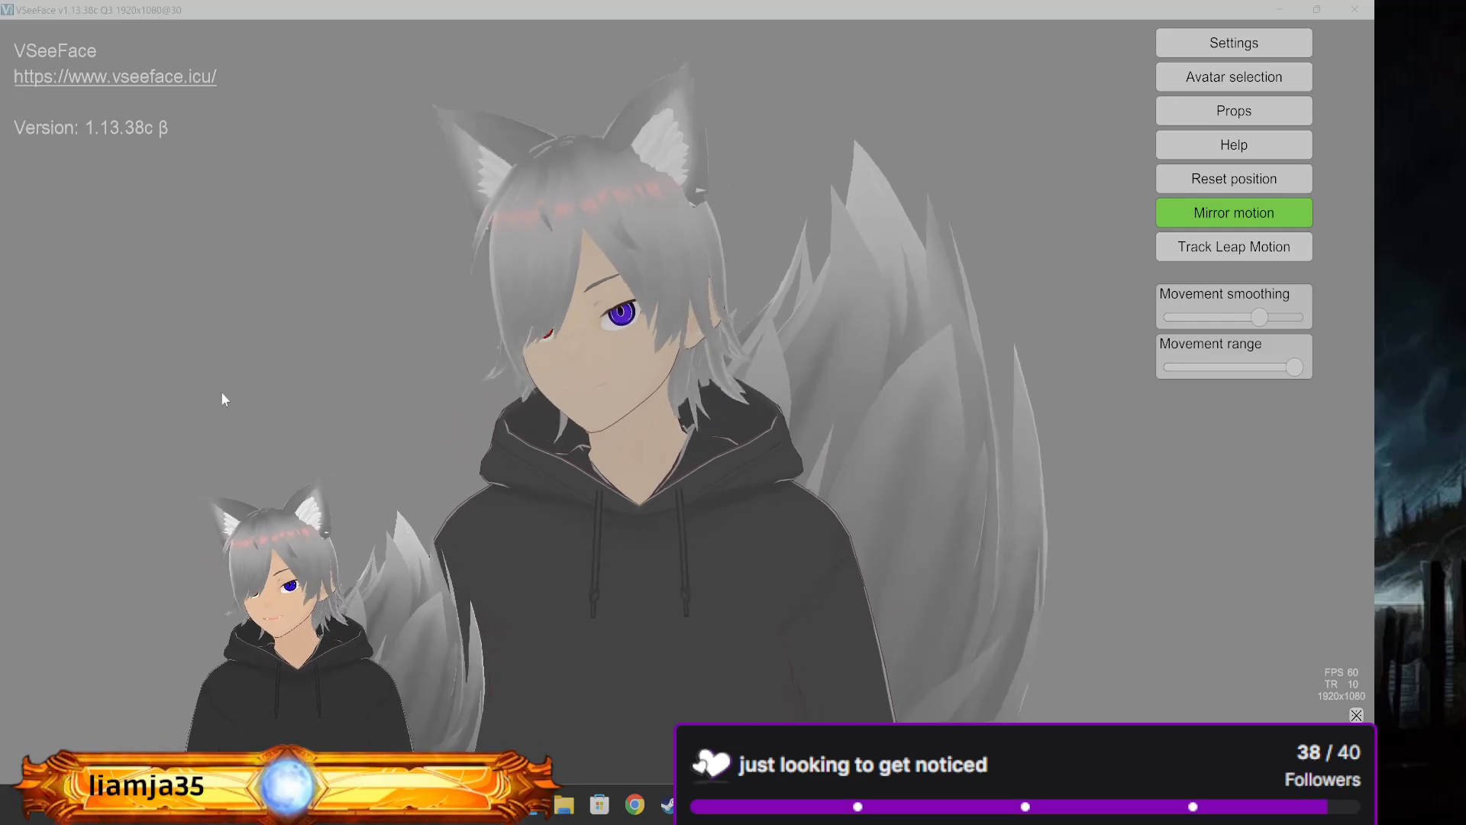
Switch to VRoid Studio and create a new model from the Masc base
left_click(1281, 10)
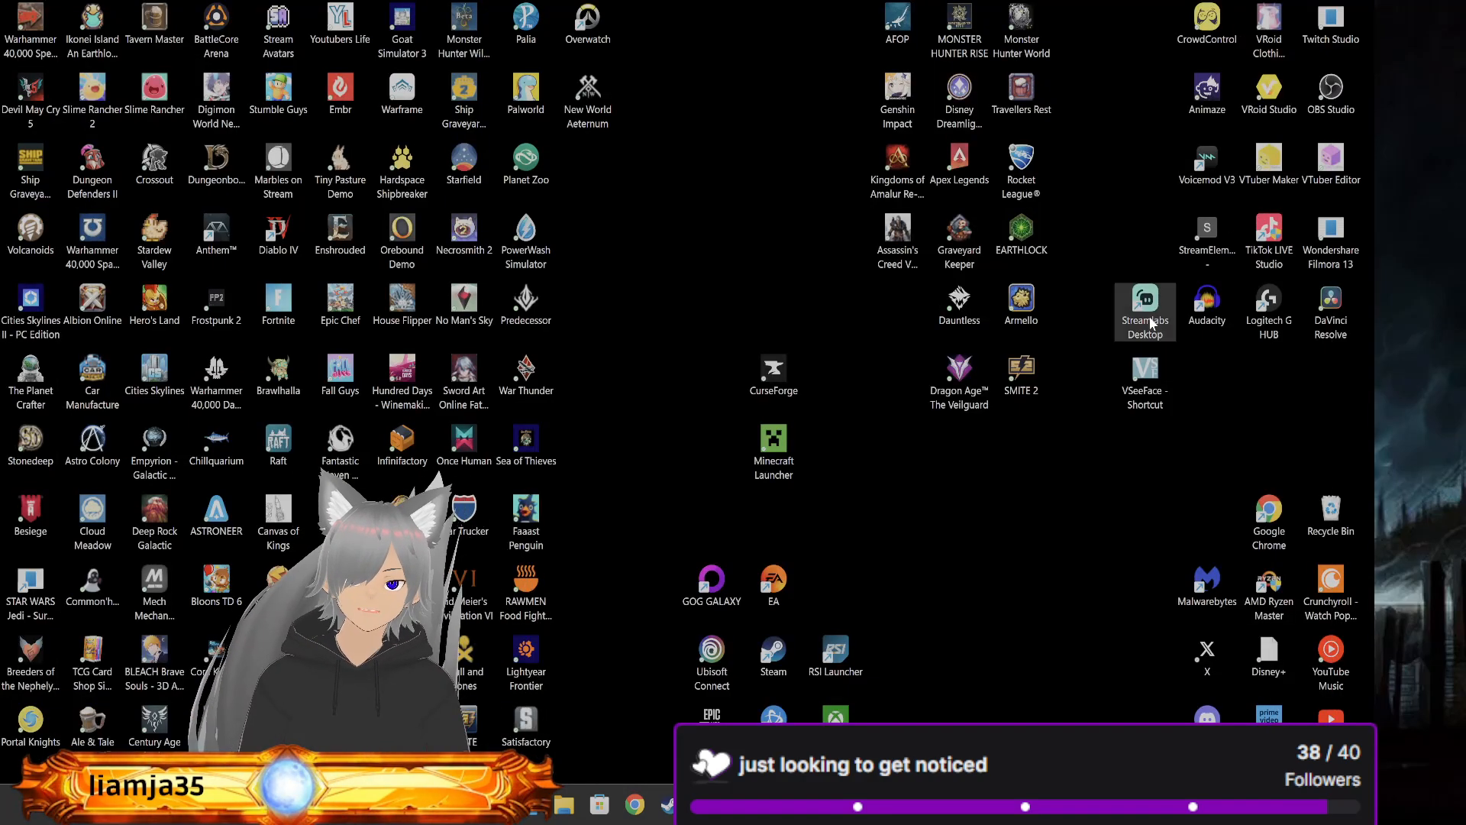
double_click(1267, 86)
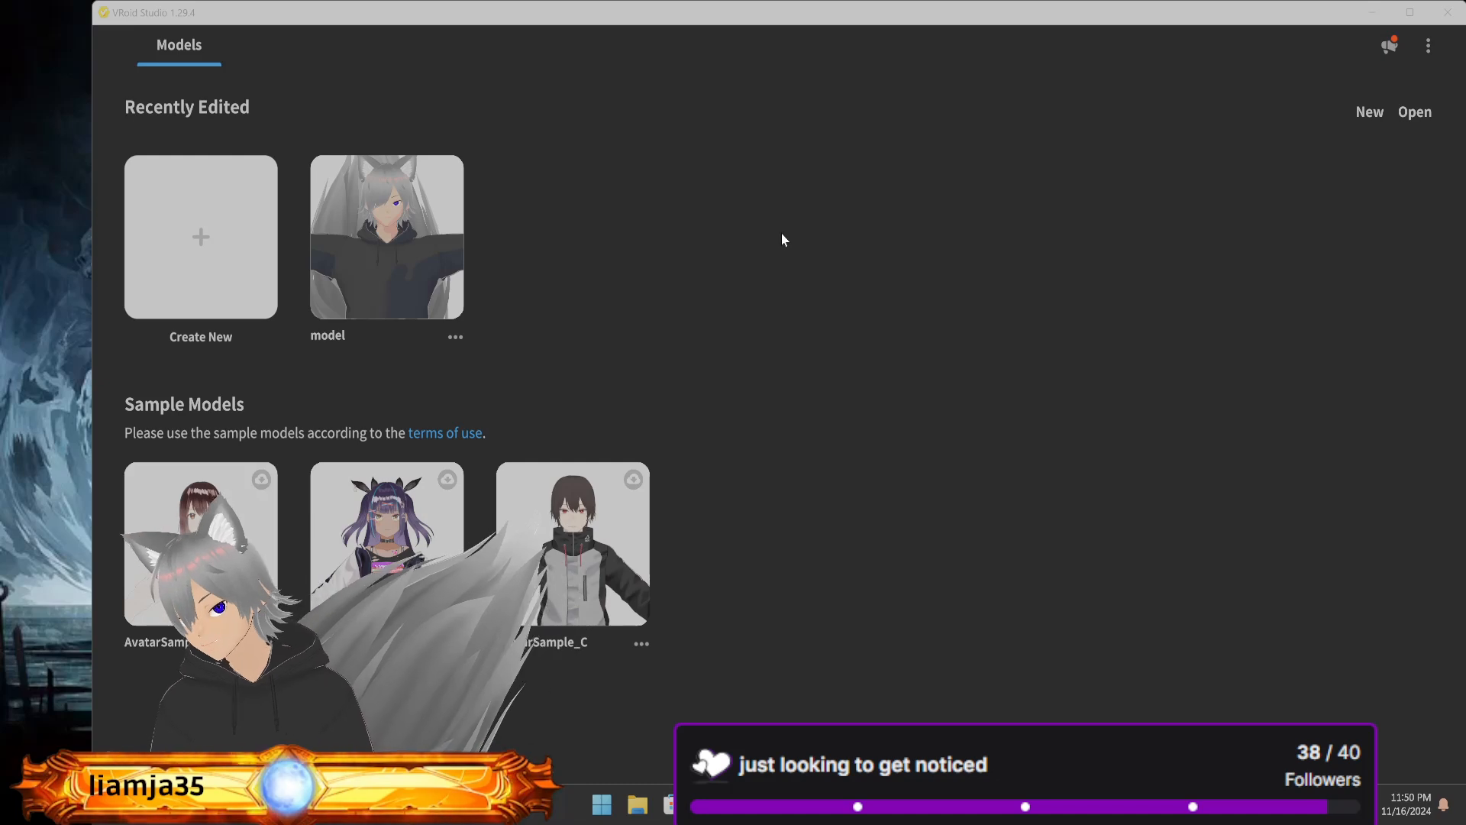
left_click(216, 254)
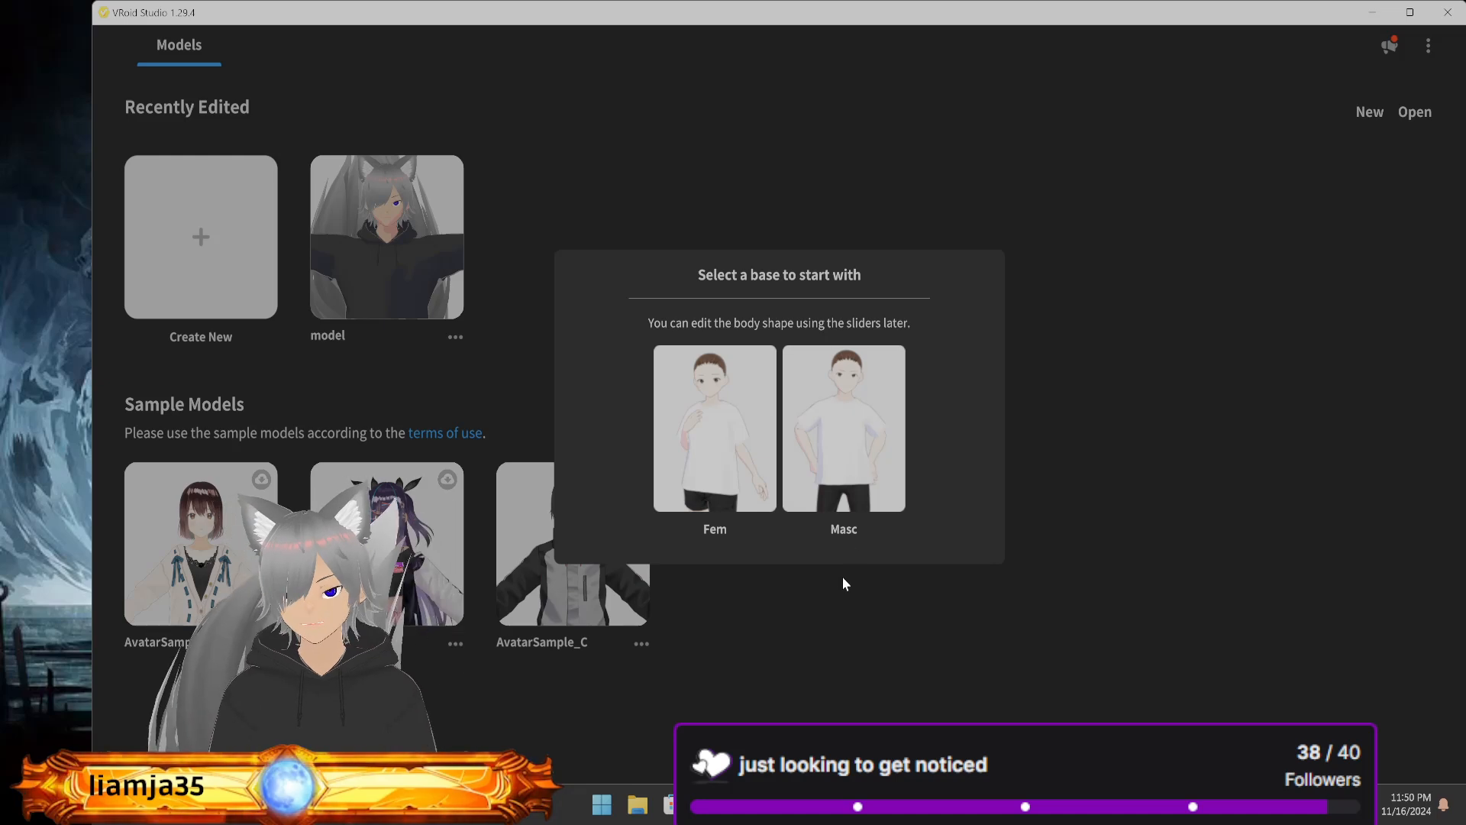
left_click(840, 423)
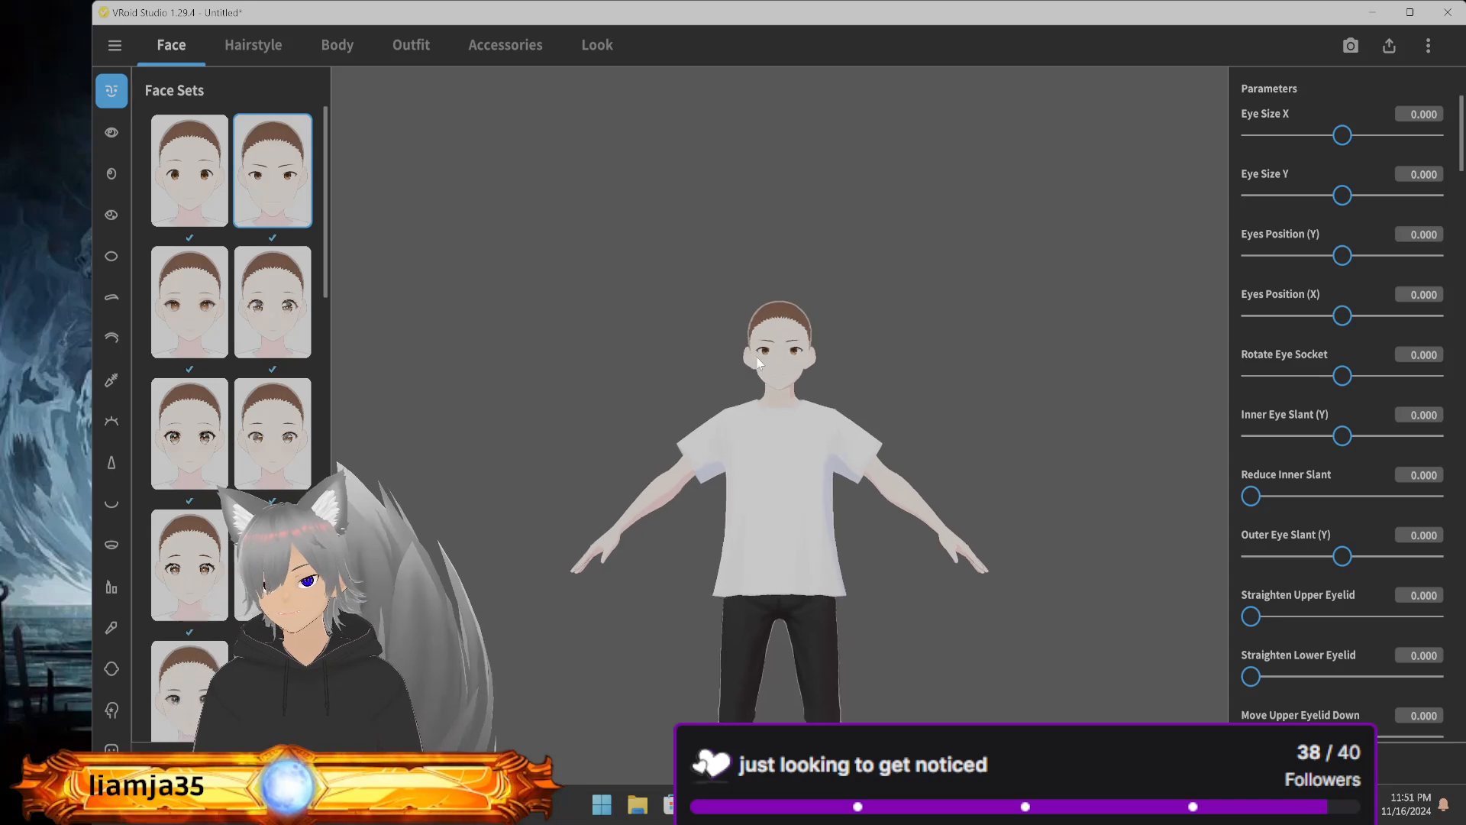
Change the face skin's main color to the tan shade #E8B486
scroll(759, 355, "up", 5)
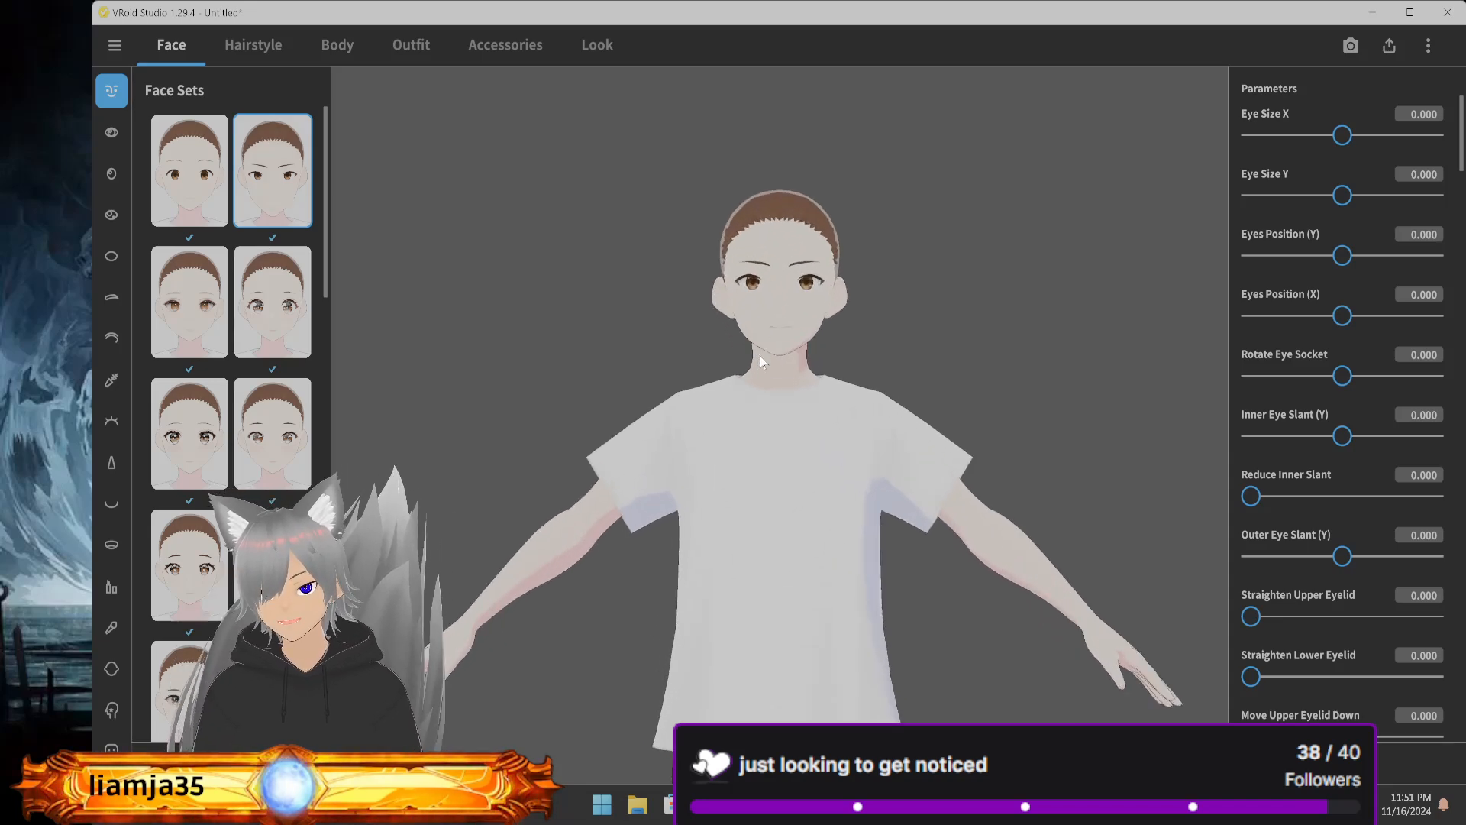
scroll(759, 356, "up", 2)
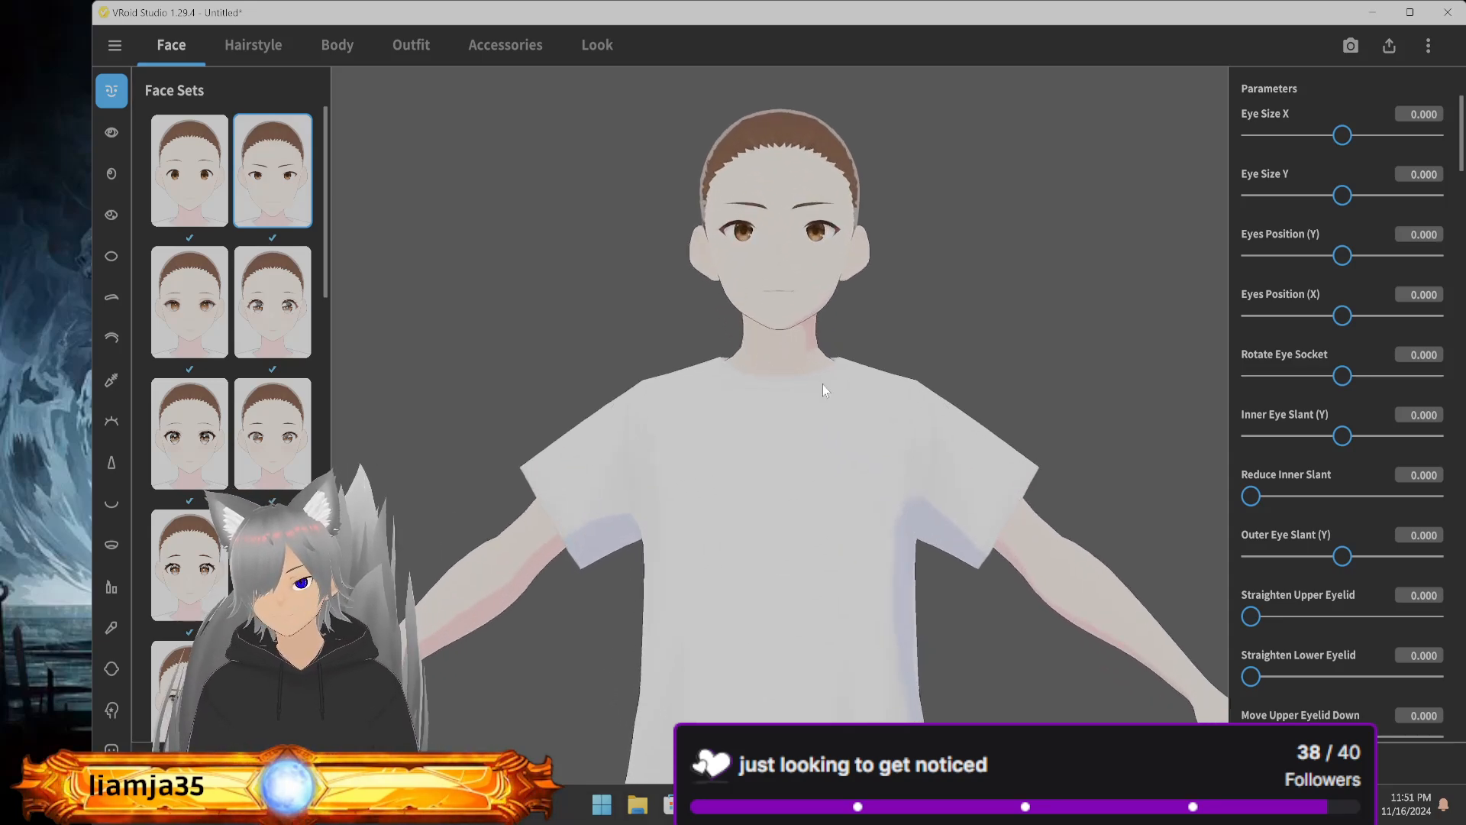
right_click_drag(823, 383, 781, 414)
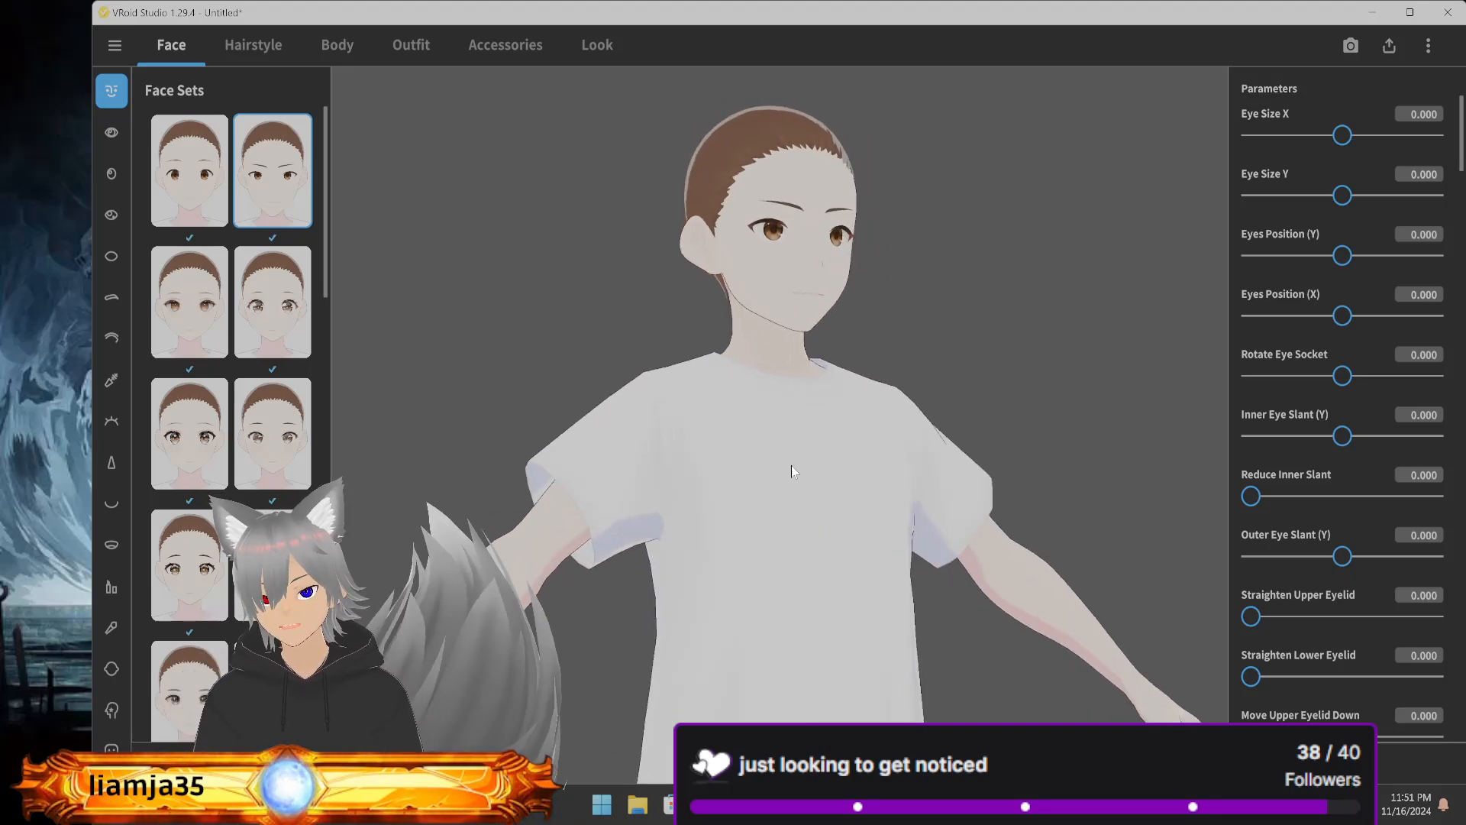
middle_click_drag(783, 487, 837, 553)
scroll(785, 541, "up", 5)
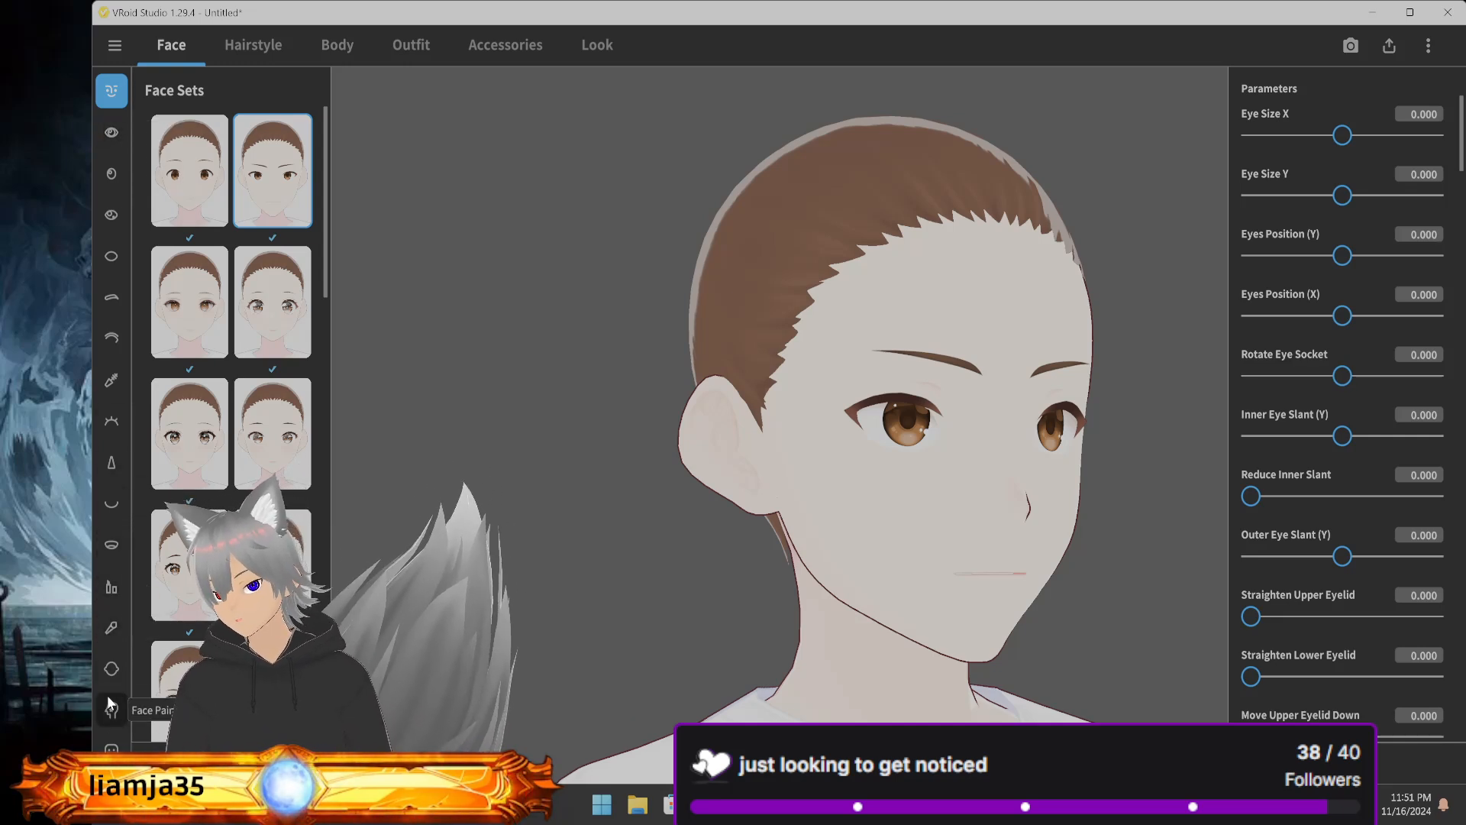
left_click(112, 669)
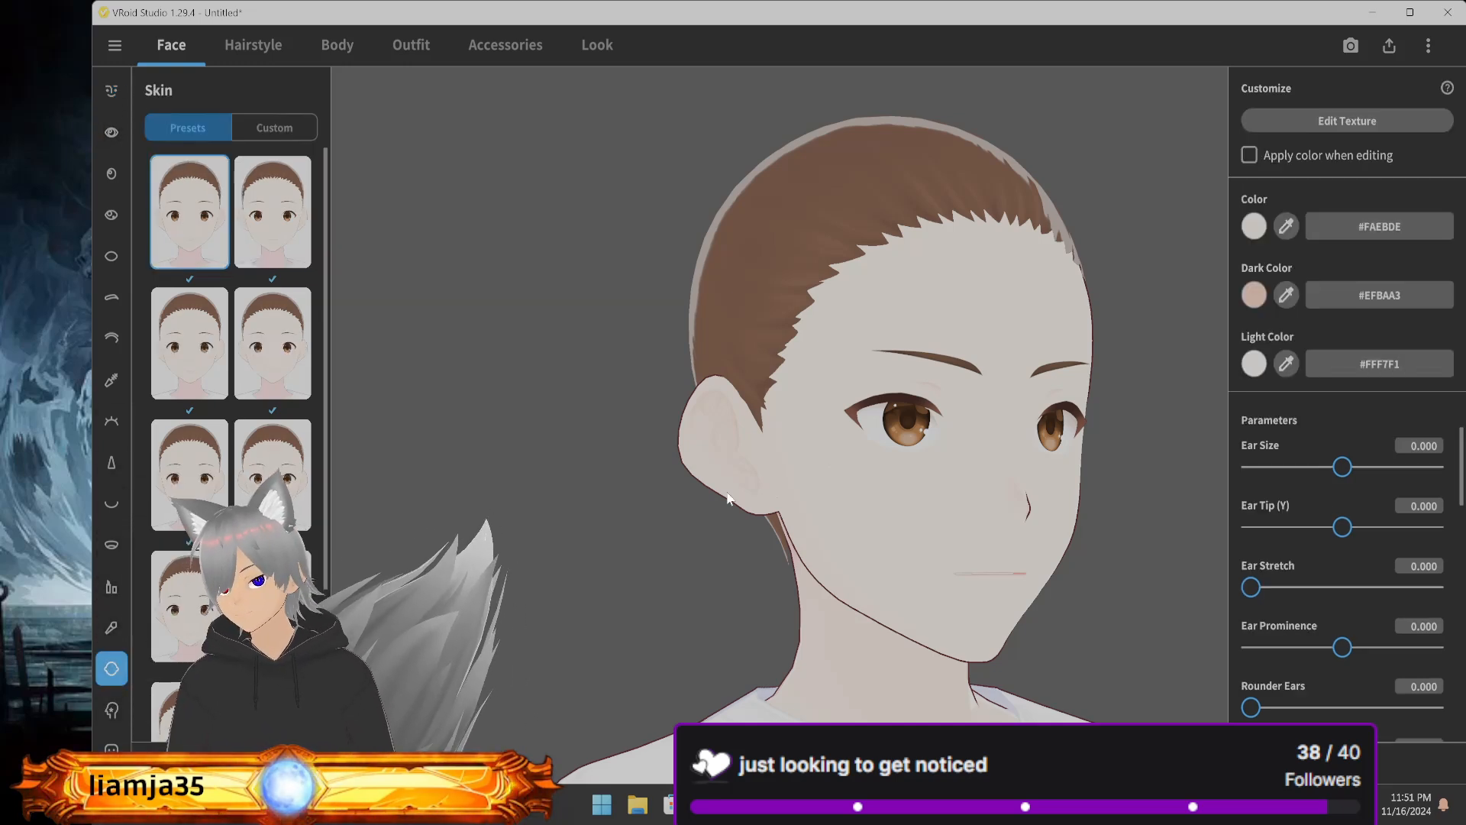
left_click(1253, 226)
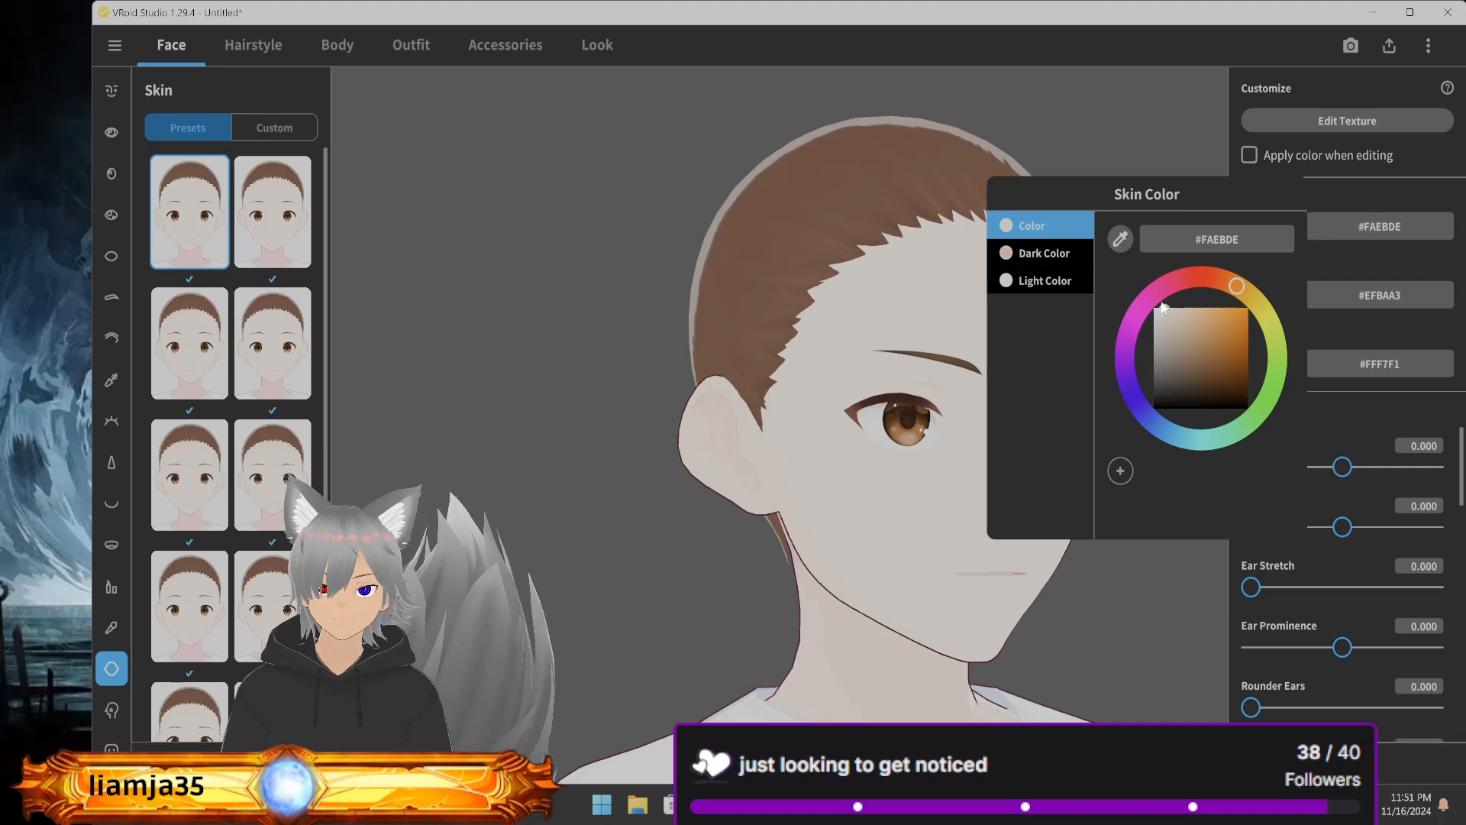
left_click_drag(1165, 310, 1184, 322)
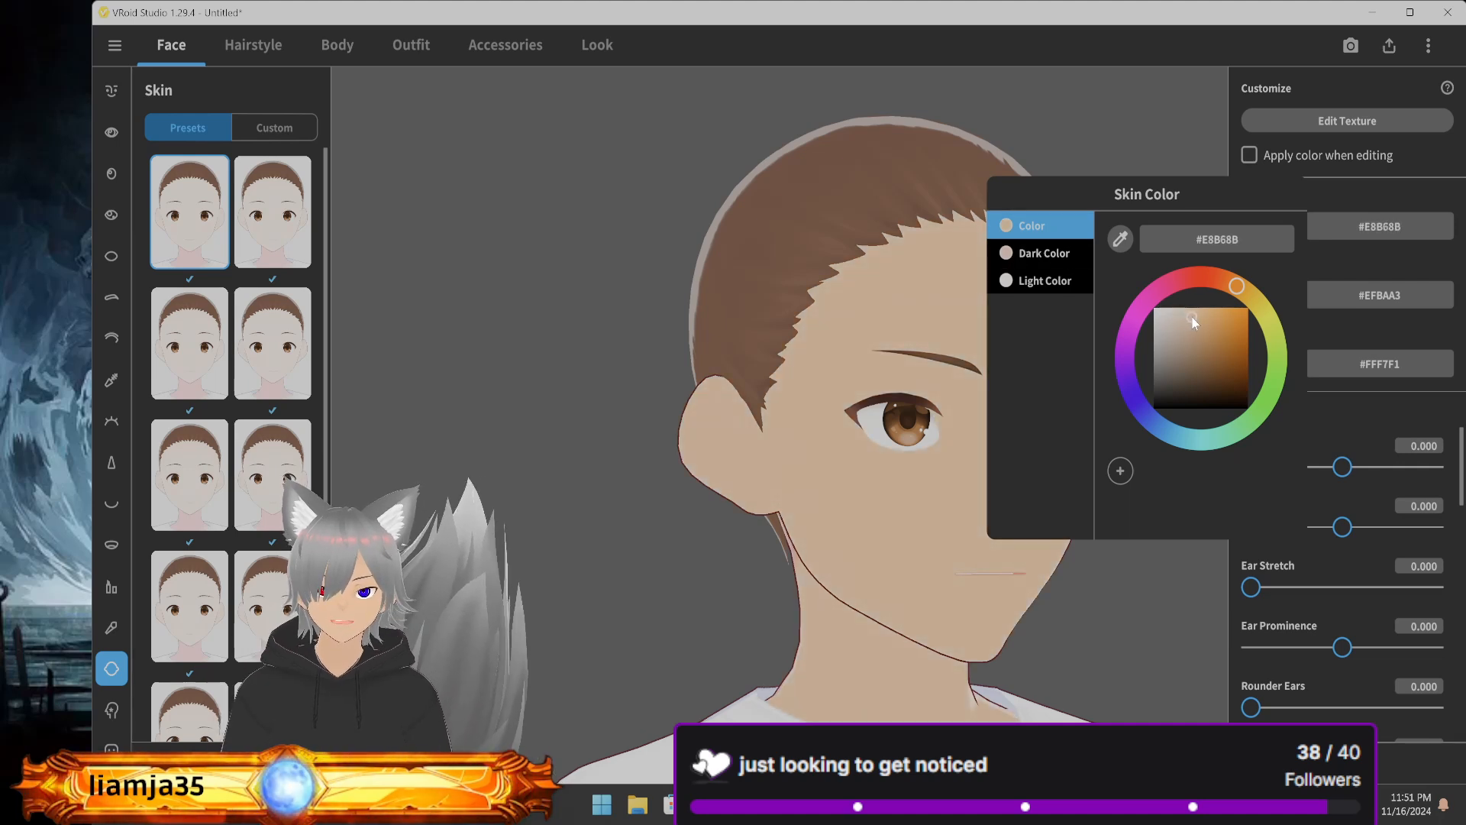
left_click(869, 356)
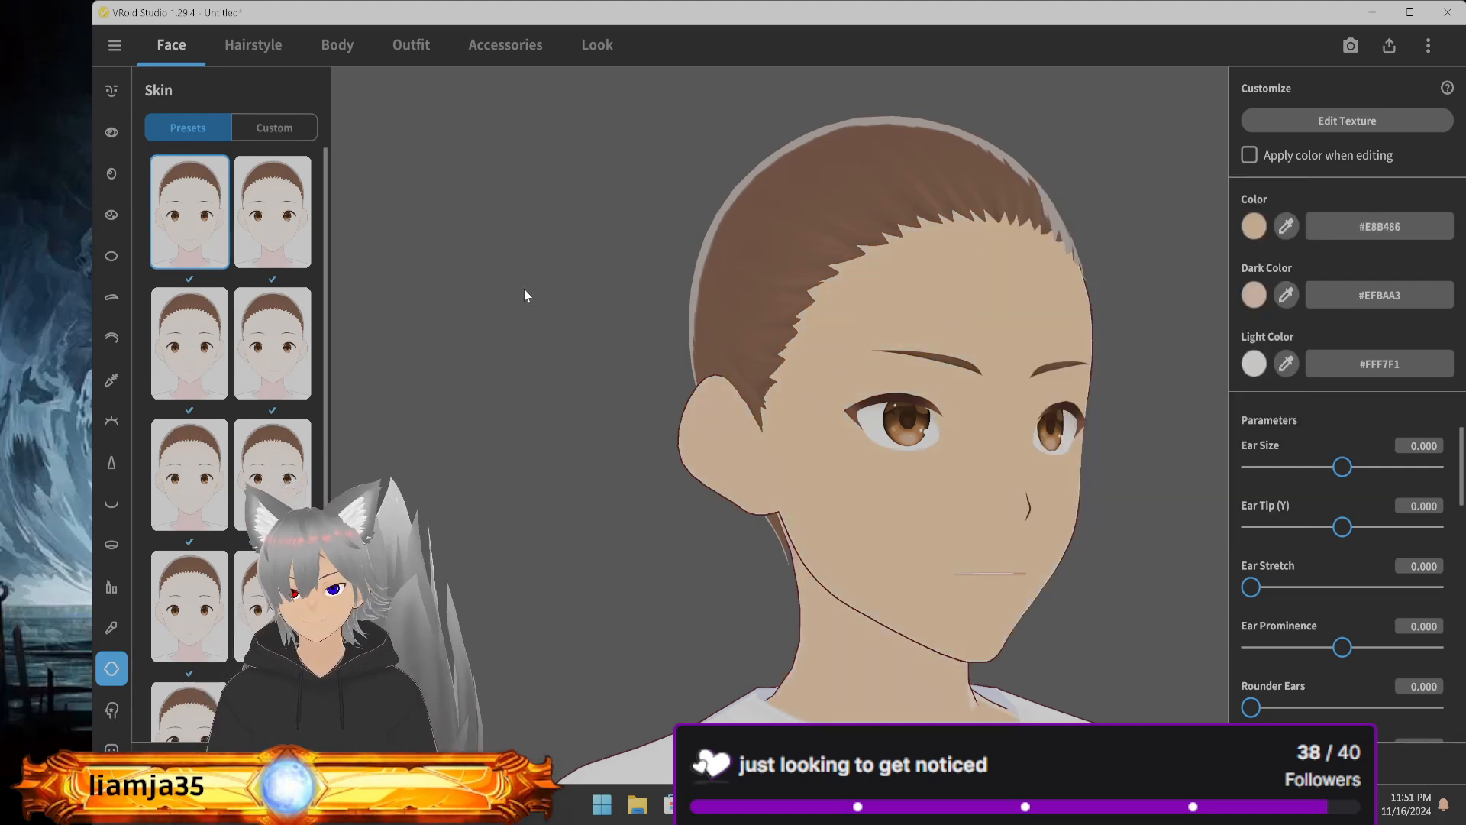
Look through the face set's adjustable parameters, from eye size down to the eyebrow settings
left_click(113, 92)
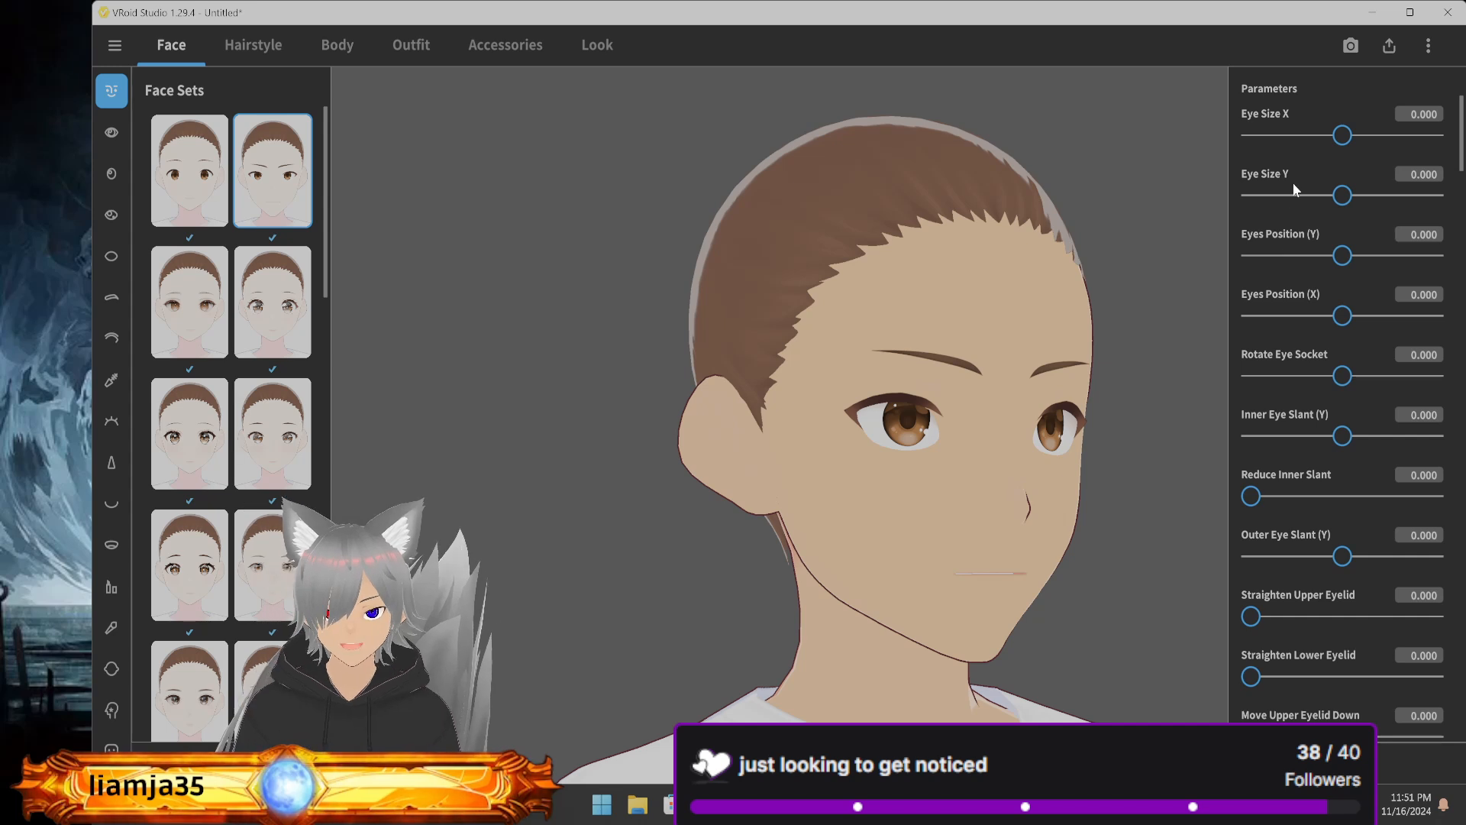
scroll(1277, 251, "down", 4)
scroll(1277, 256, "down", 2)
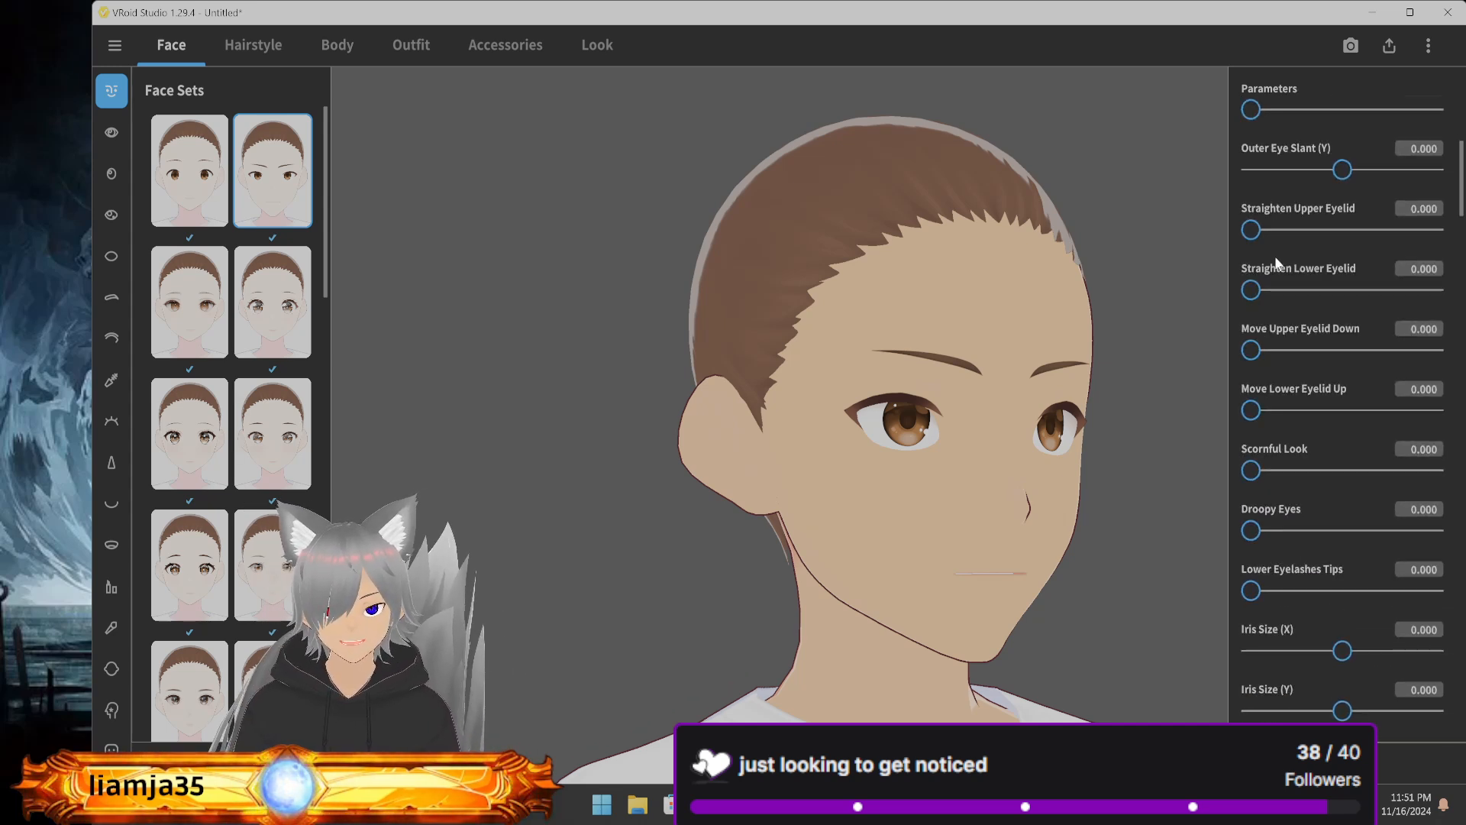
scroll(1281, 282, "down", 2)
scroll(1299, 343, "down", 3)
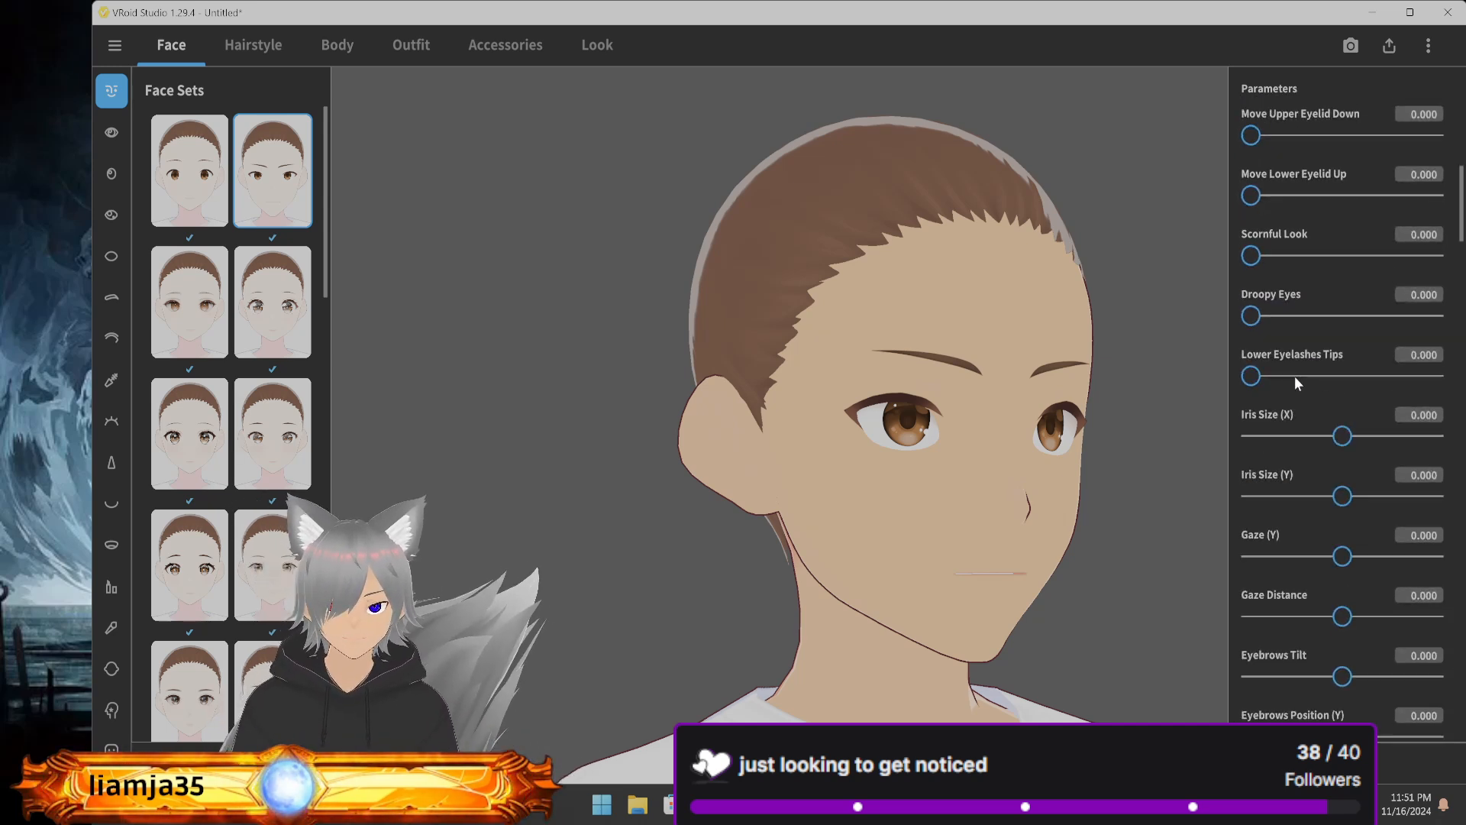
scroll(1292, 443, "down", 3)
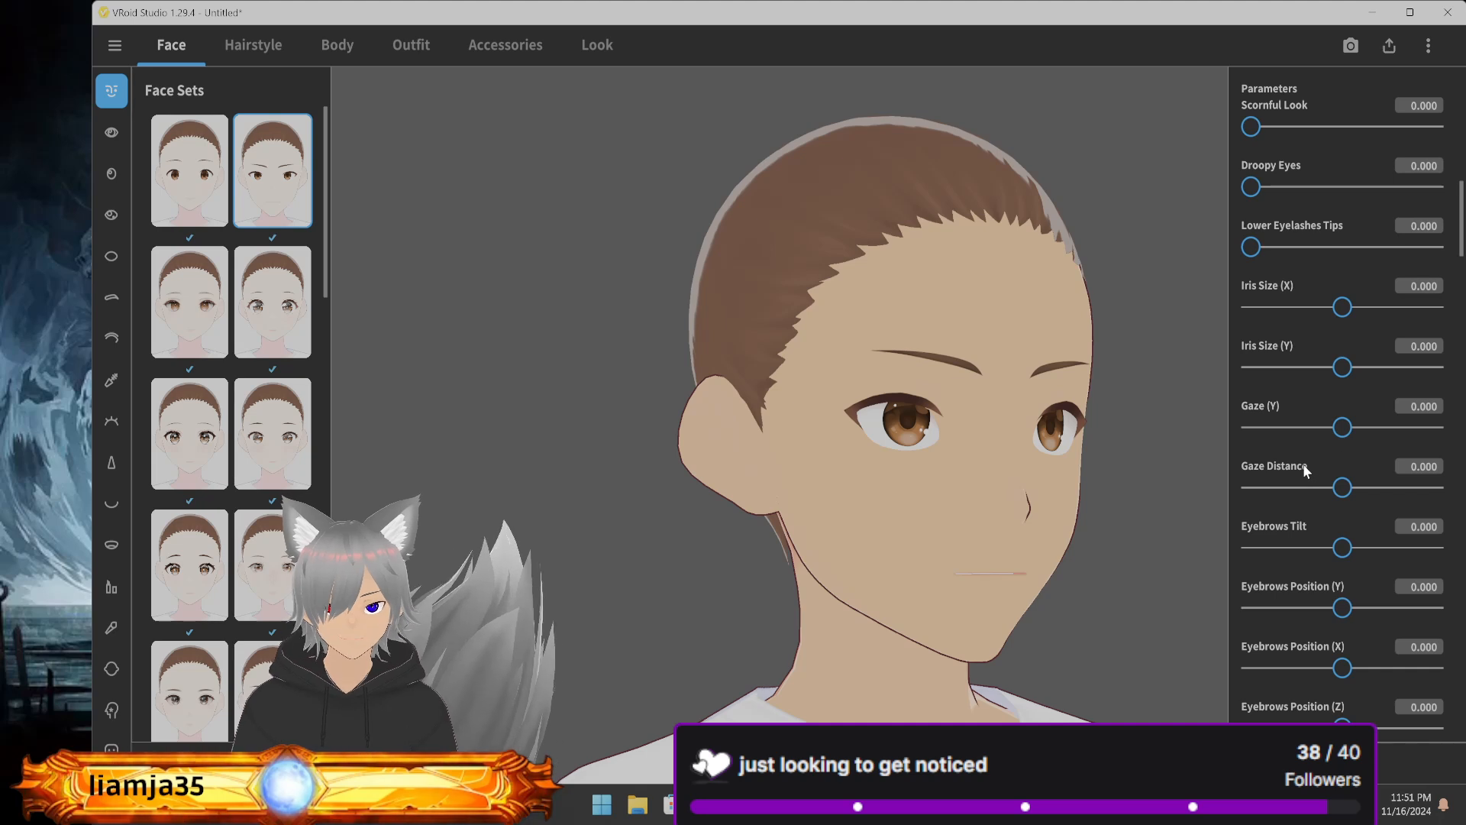
scroll(1275, 552, "down", 2)
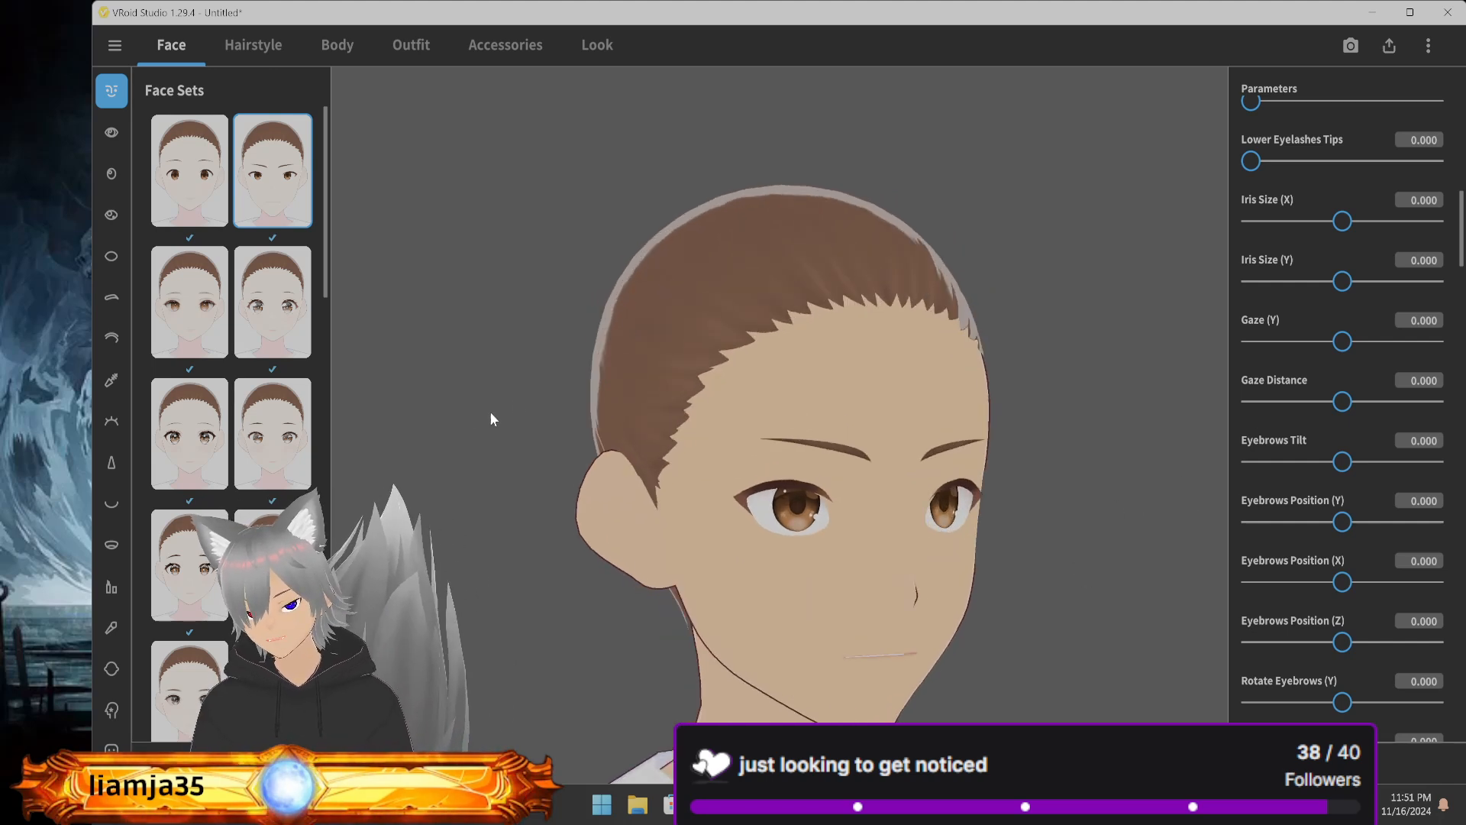
scroll(1307, 300, "up", 12)
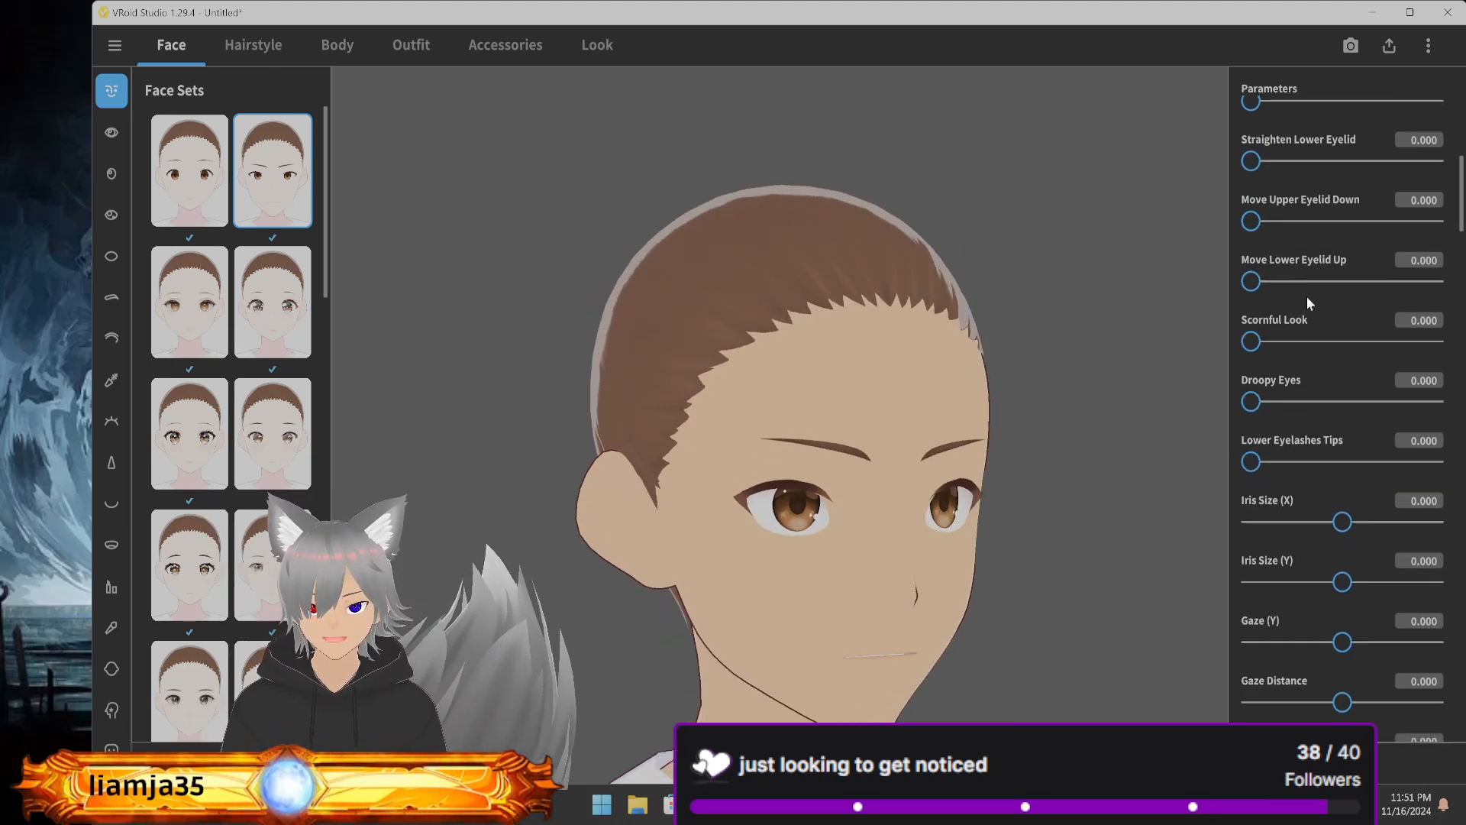
scroll(1308, 303, "up", 3)
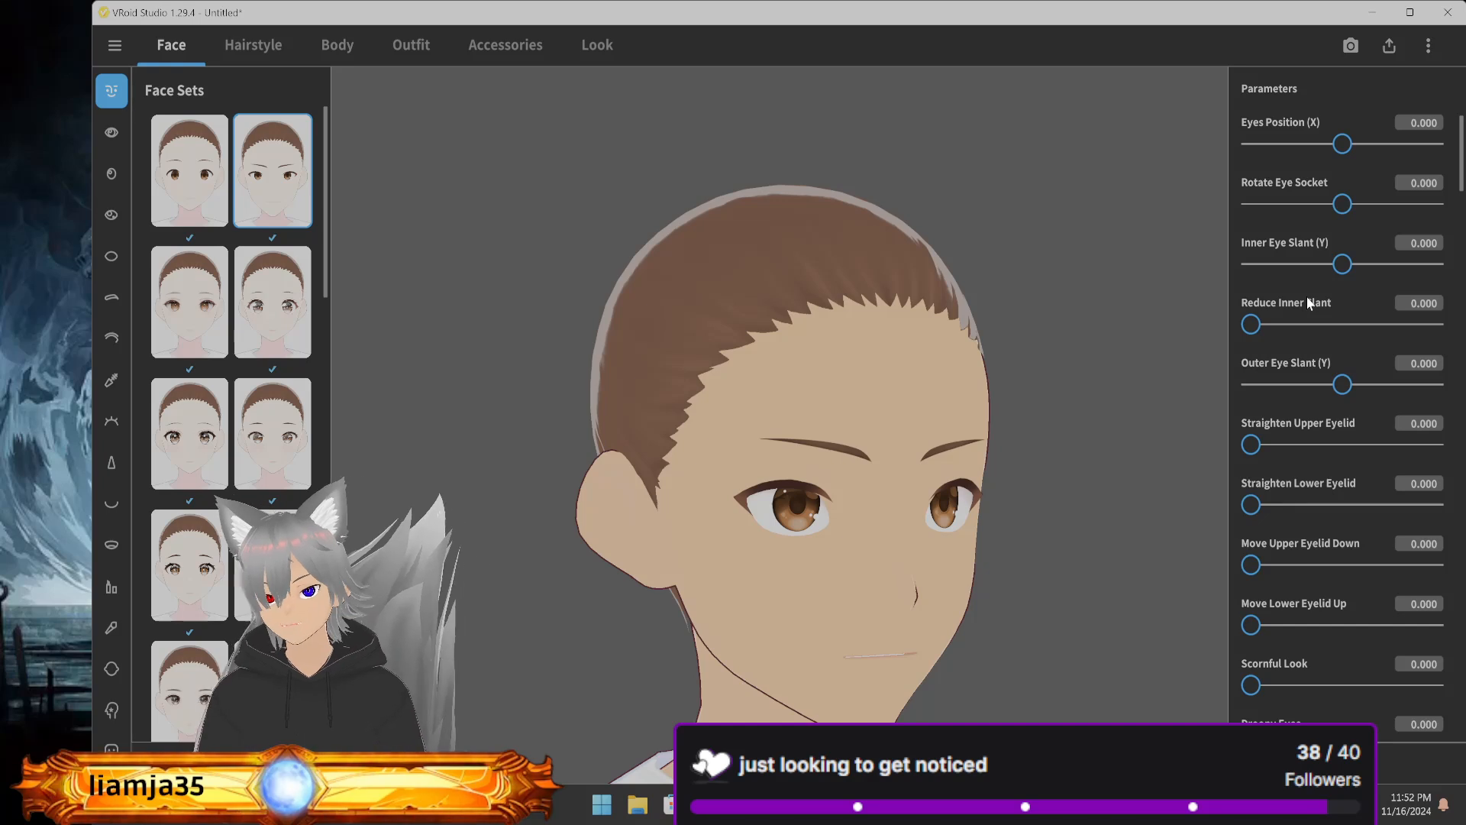
scroll(1310, 302, "up", 4)
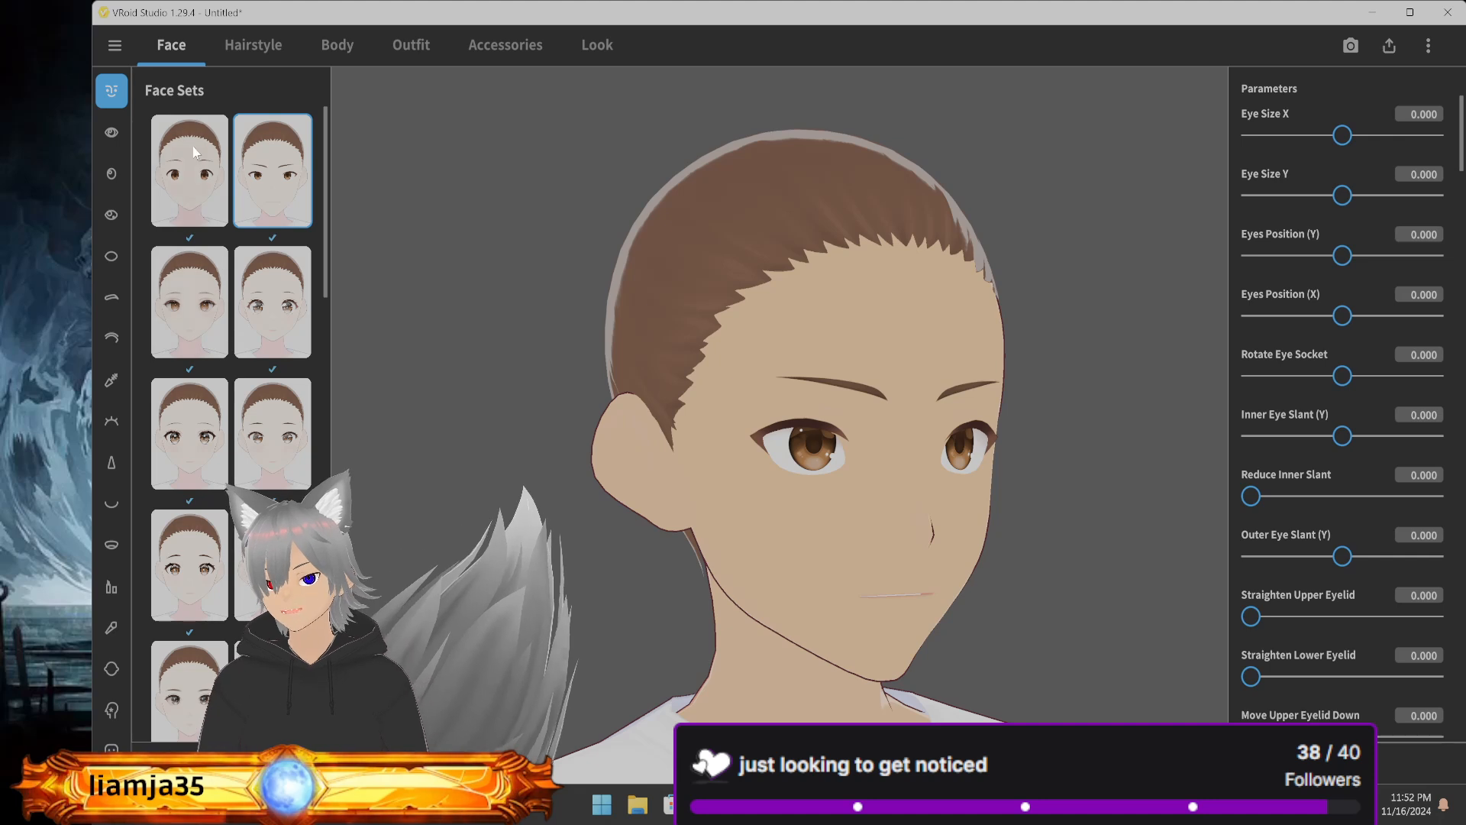
Apply the large, sparkling eye set with thick lashes and check it on the face from different angles
left_click(111, 136)
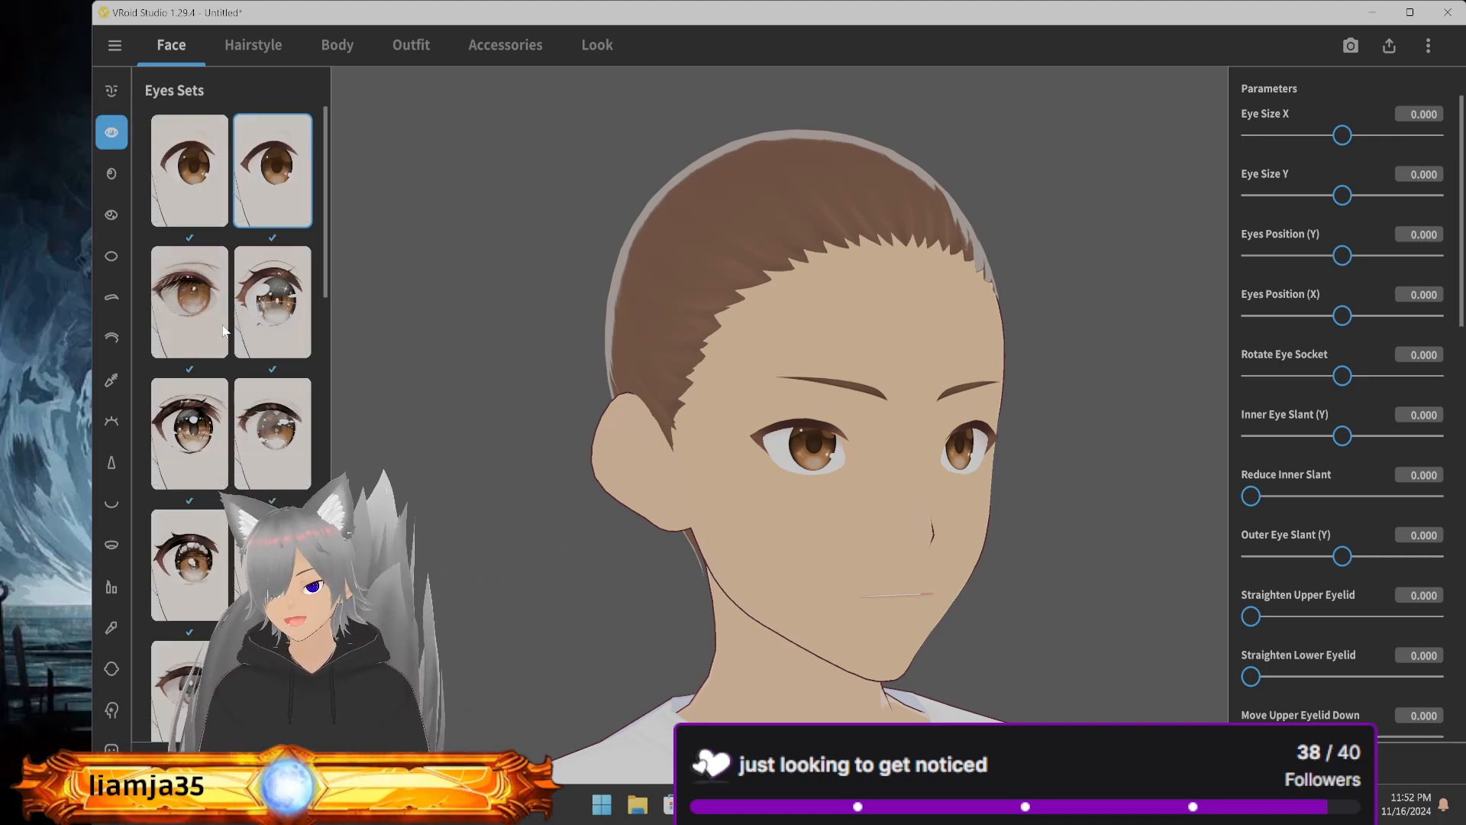
left_click(275, 302)
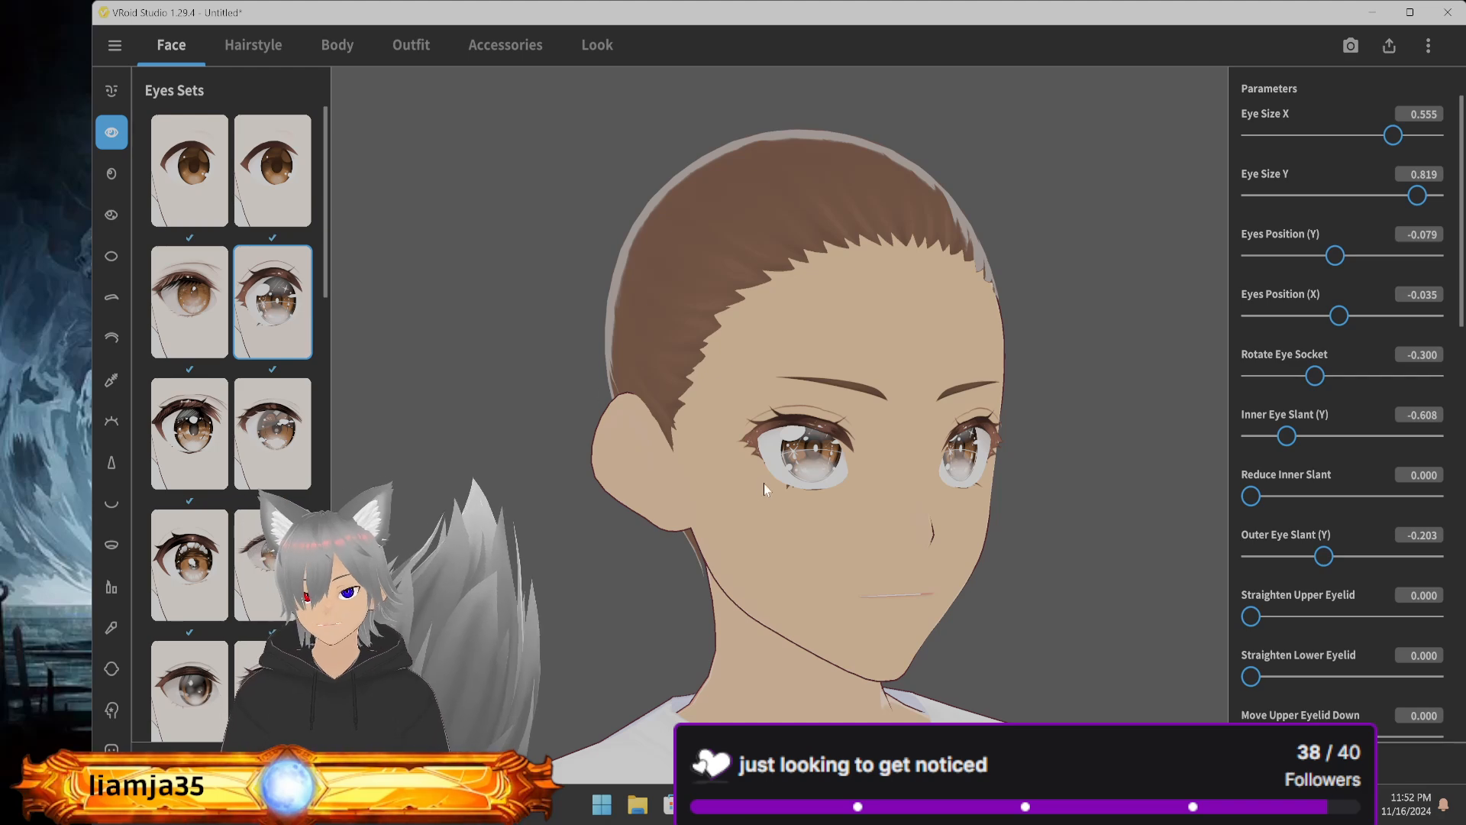
mouse_move(764, 488)
middle_mouse_down()
mouse_move(748, 467)
mouse_move(766, 490)
middle_mouse_up()
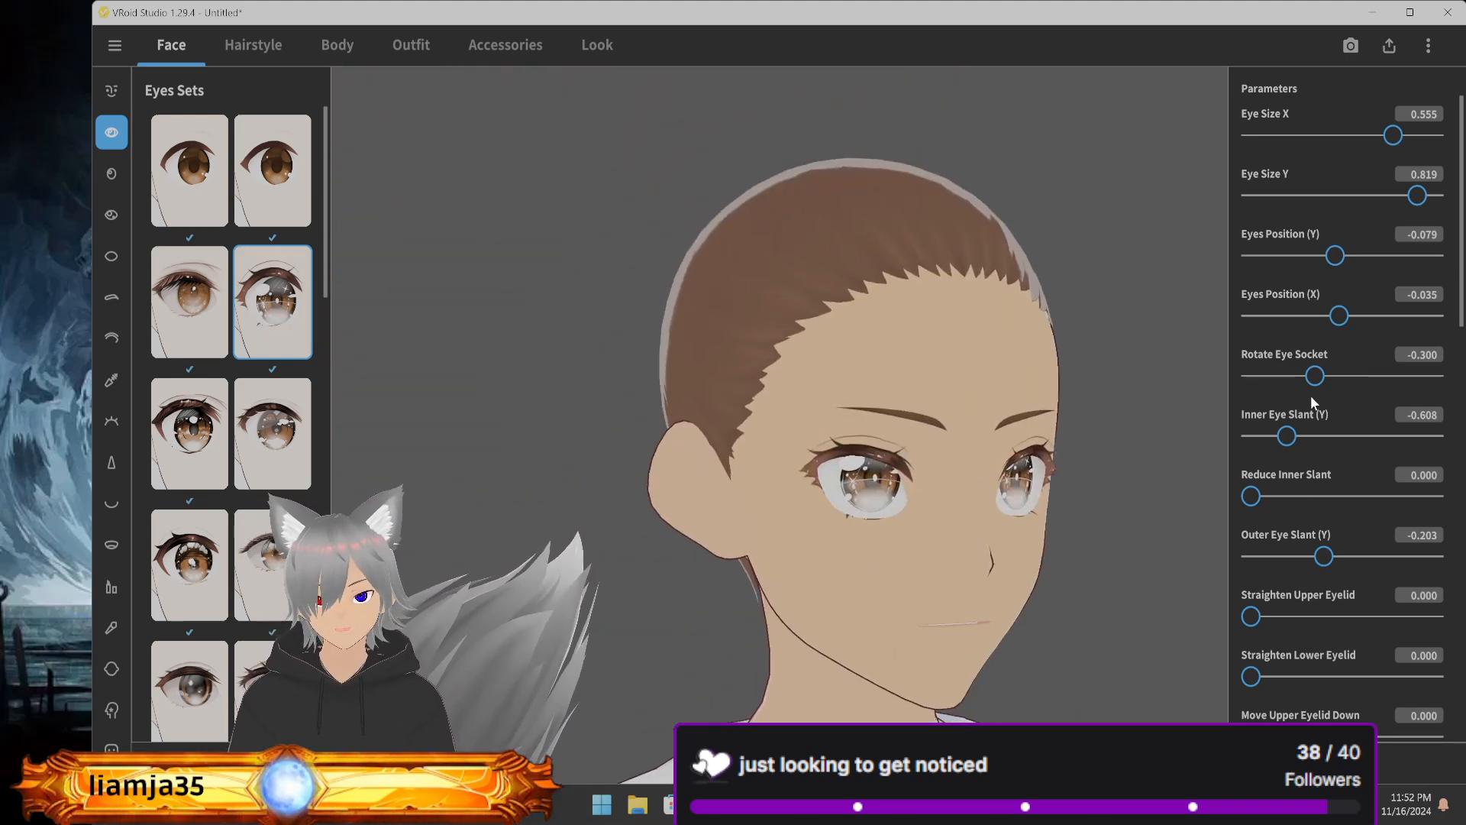
left_click_drag(1054, 527, 1027, 514)
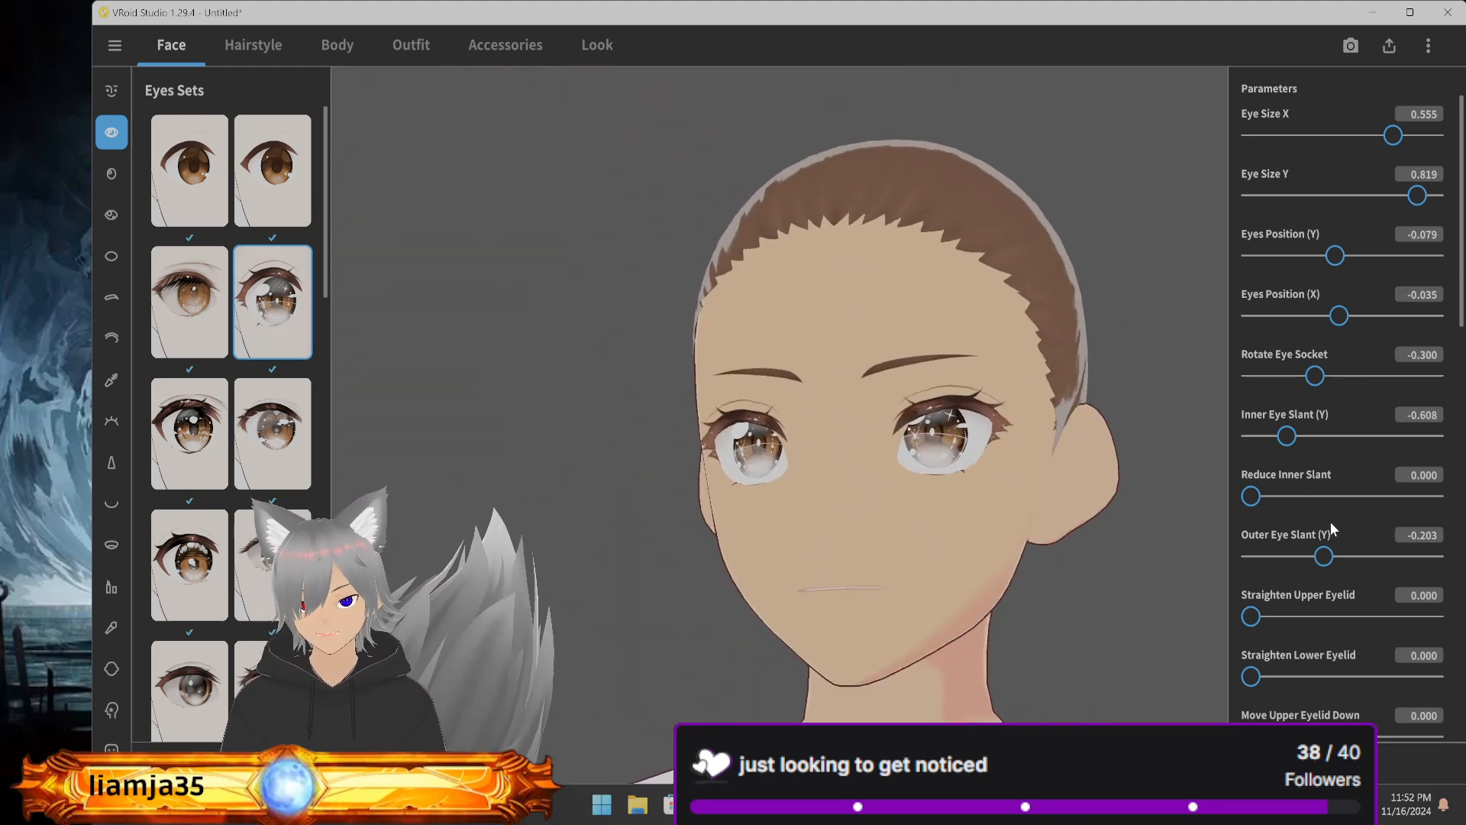
right_click_drag(1052, 492, 1024, 510)
middle_click_drag(1024, 509, 1019, 514)
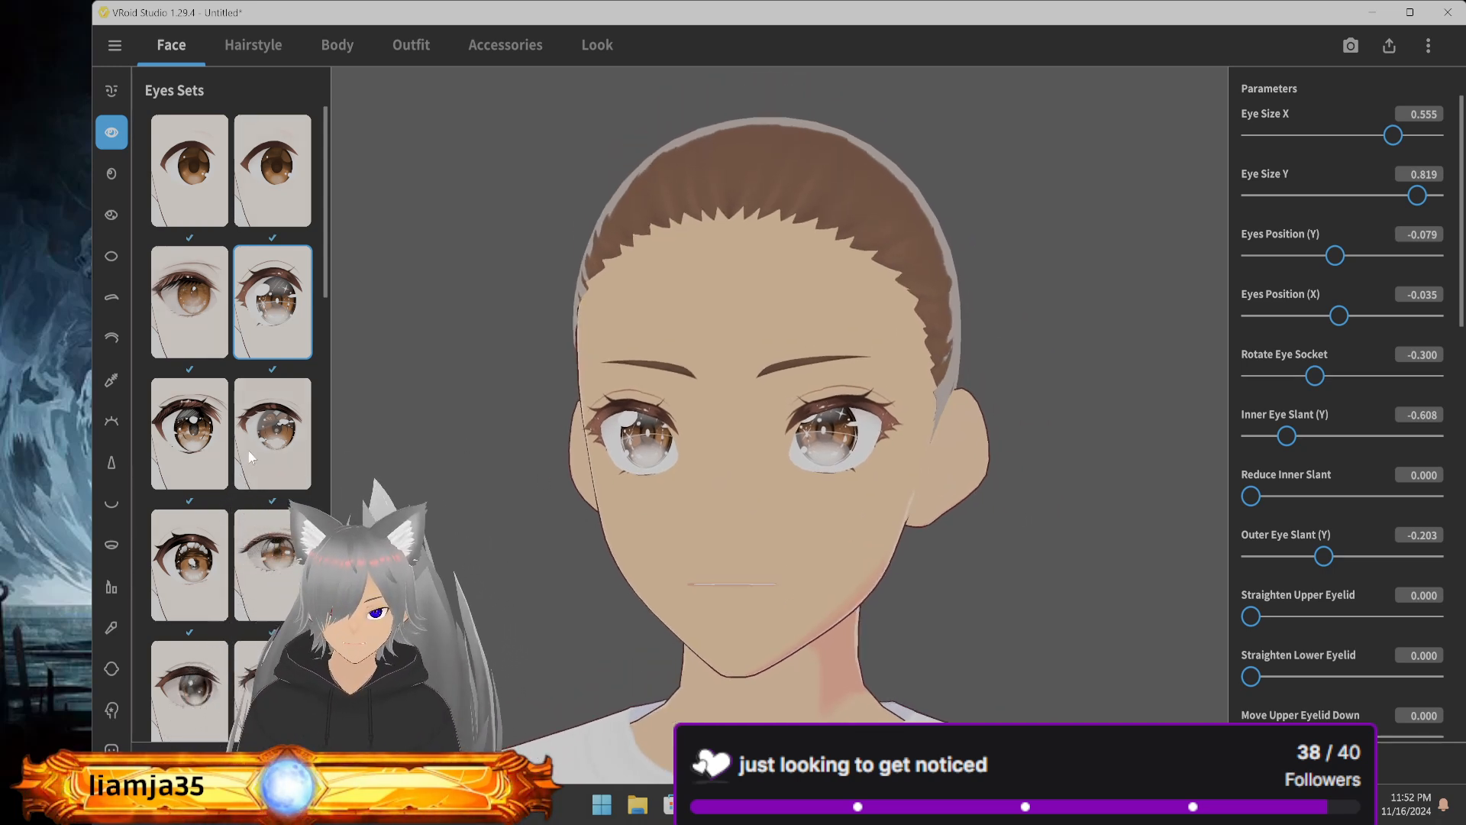
Replace the irises with a dark brown preset from far down the iris preset list
left_click(111, 174)
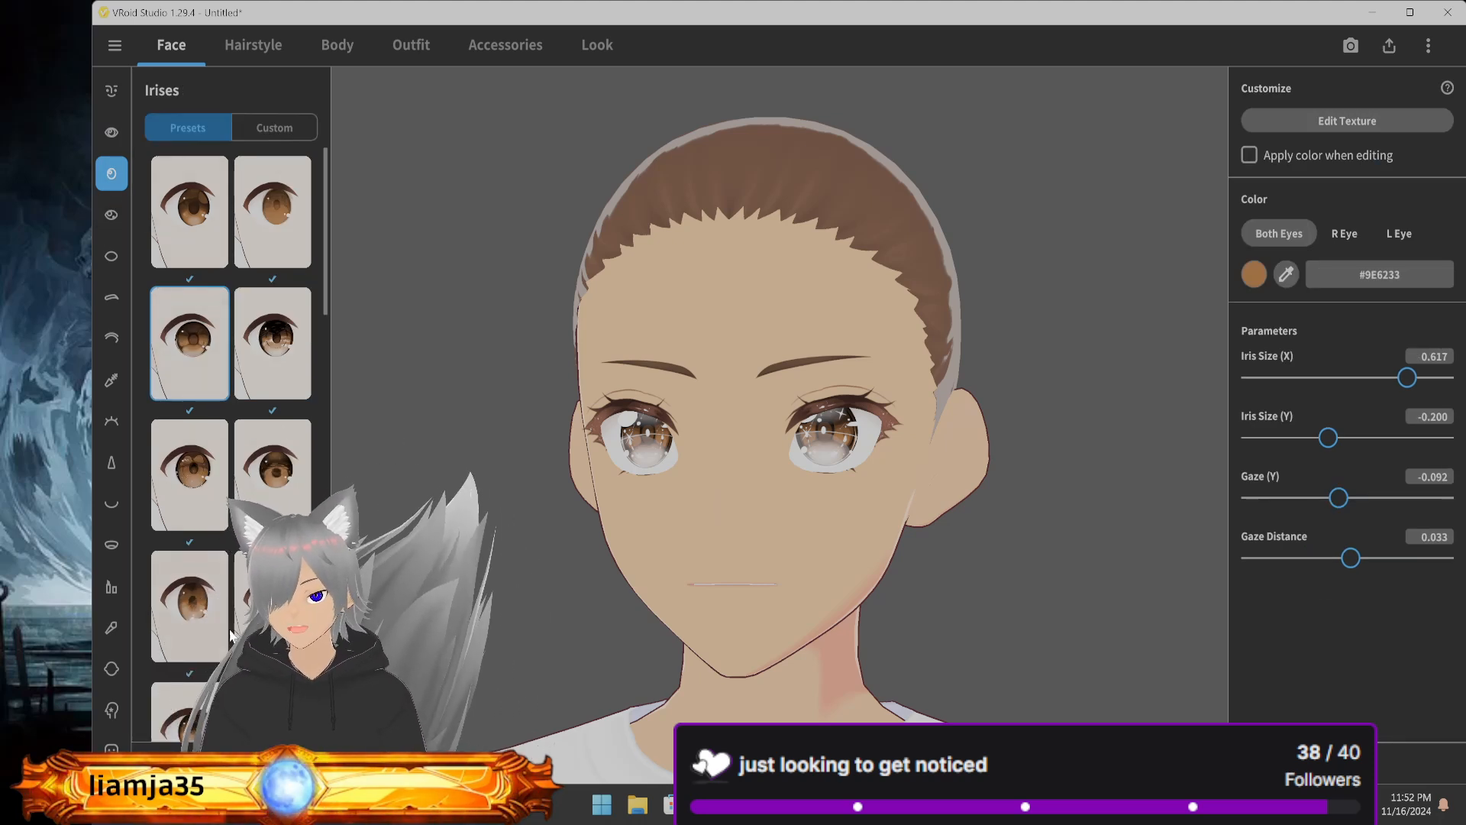
scroll(262, 420, "down", 2)
scroll(262, 420, "down", 3)
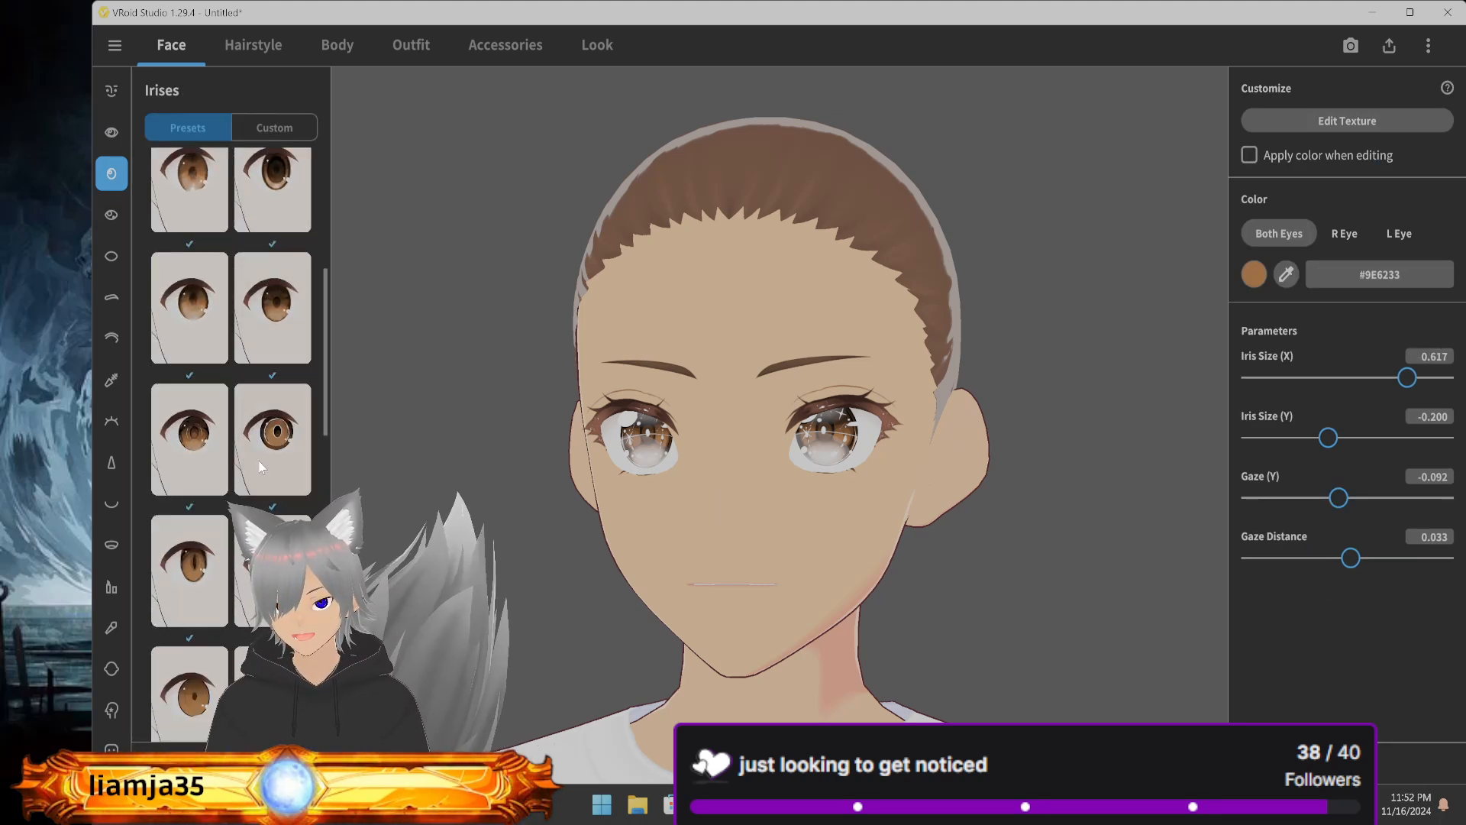
scroll(249, 441, "down", 2)
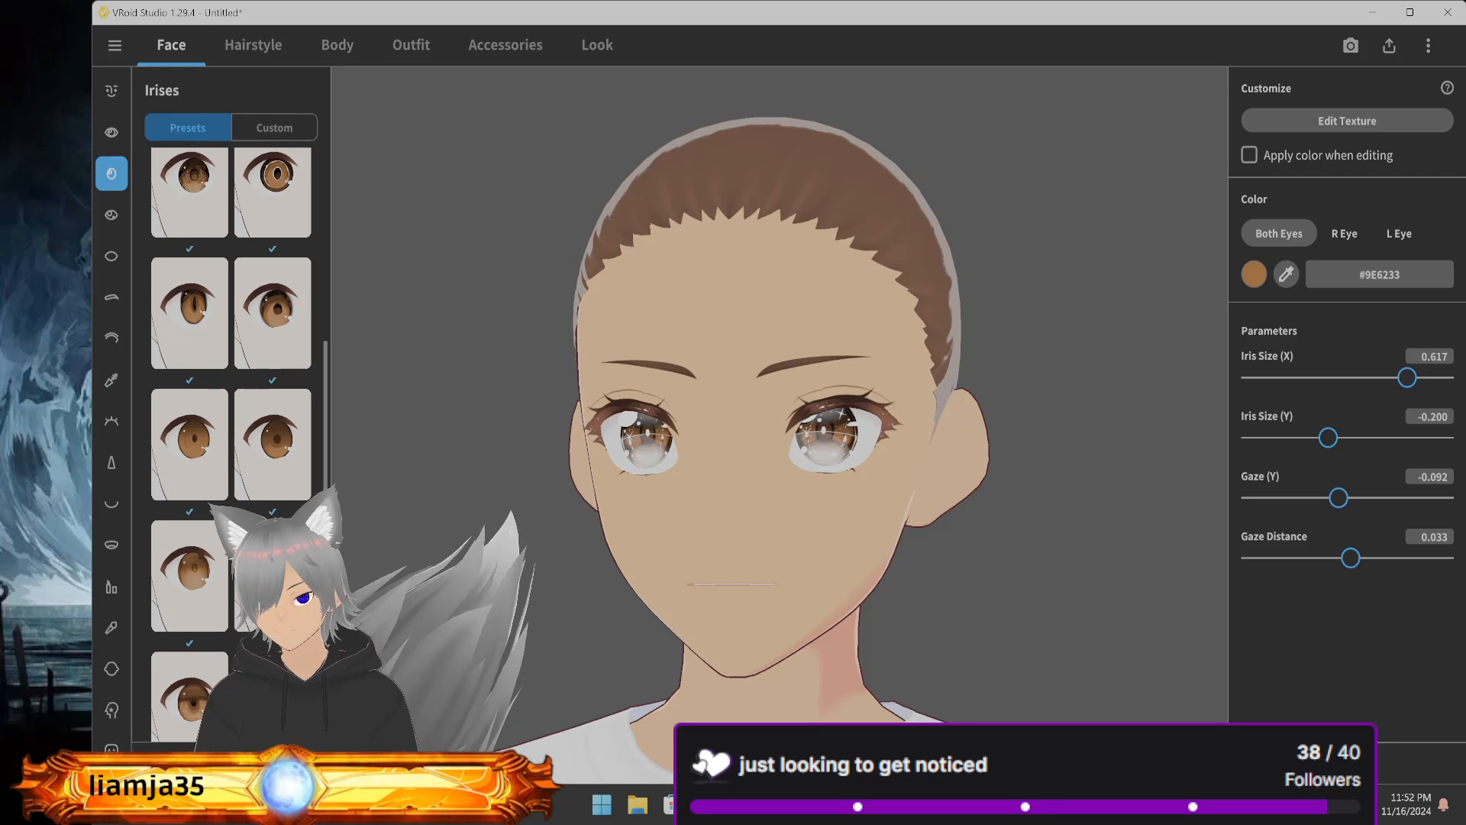
scroll(249, 441, "down", 1)
left_click(189, 622)
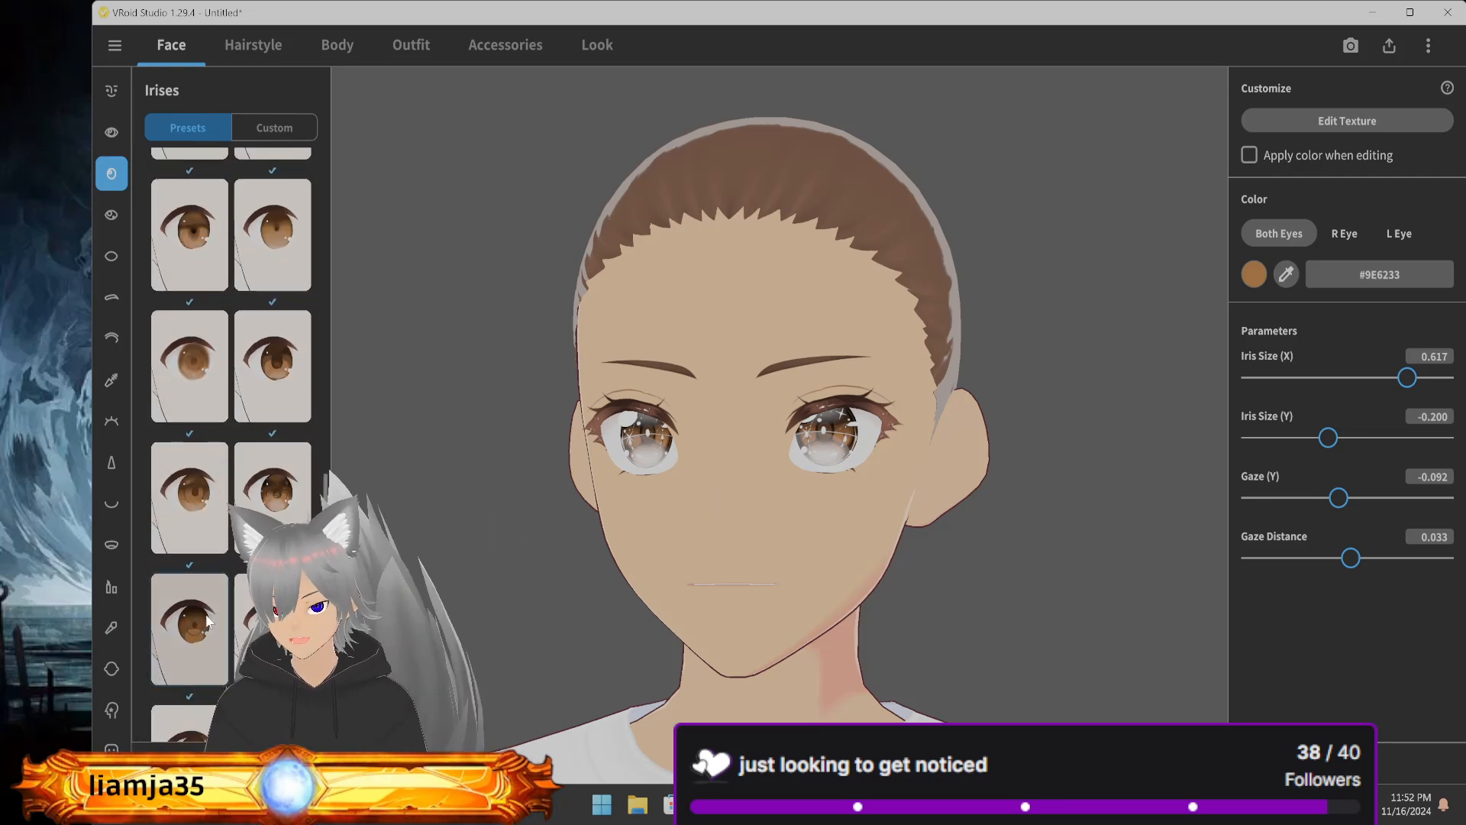
Try several eye highlight presets, ending with the one that leaves the irises nearly free of bright highlights
left_click(123, 216)
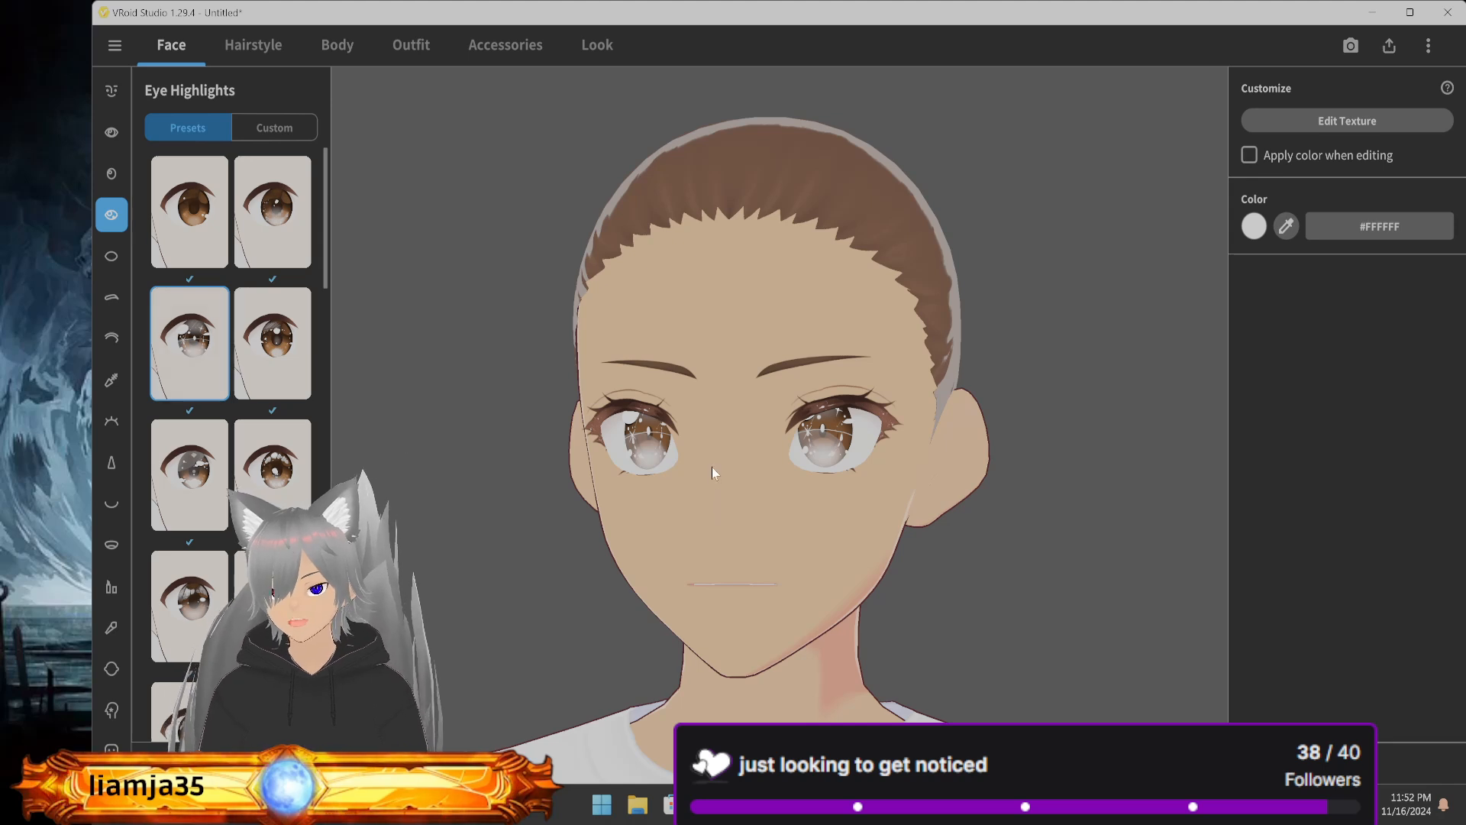
left_click(216, 191)
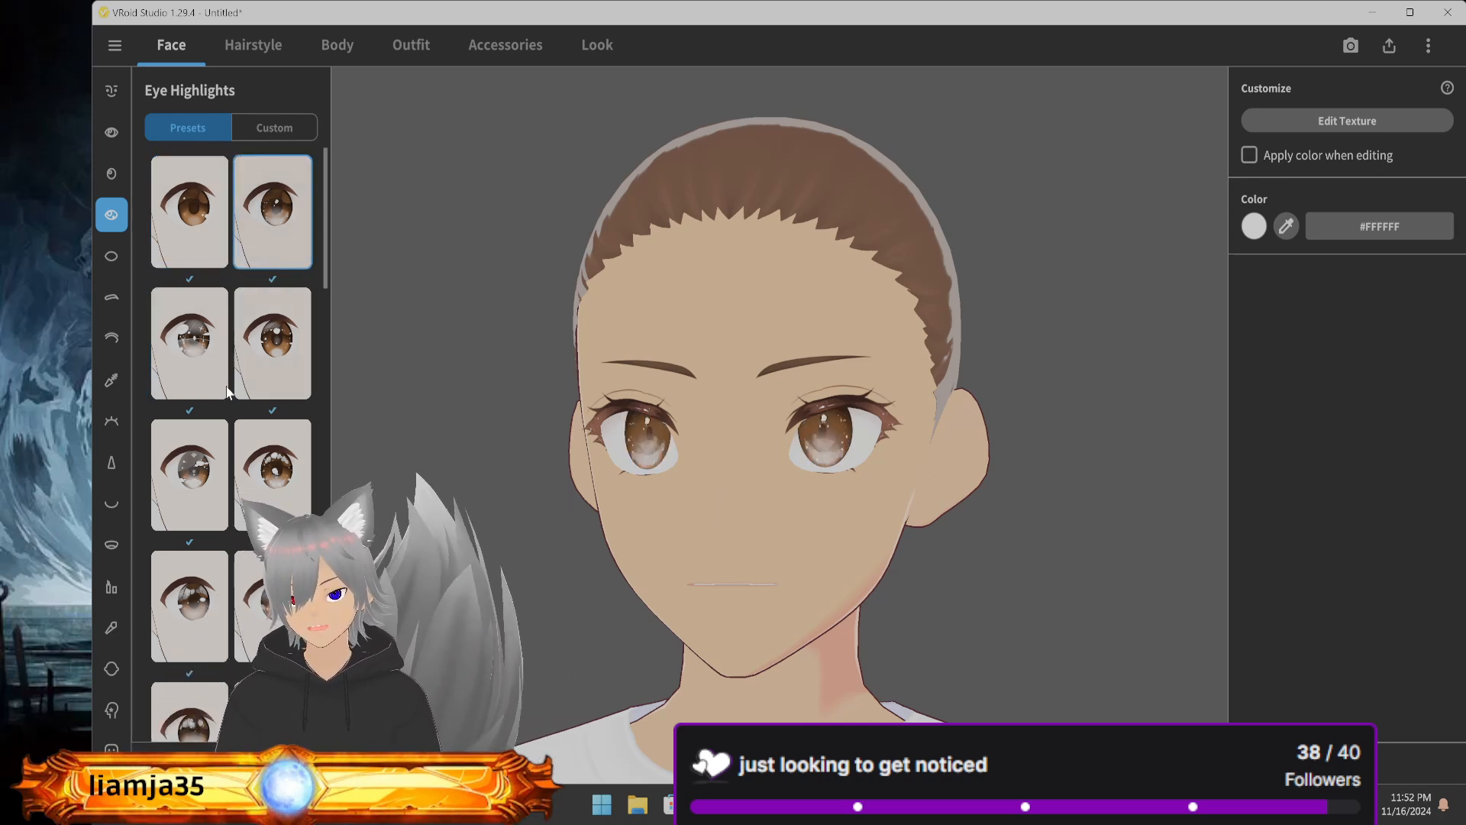
scroll(269, 305, "down", 1)
left_click(272, 361)
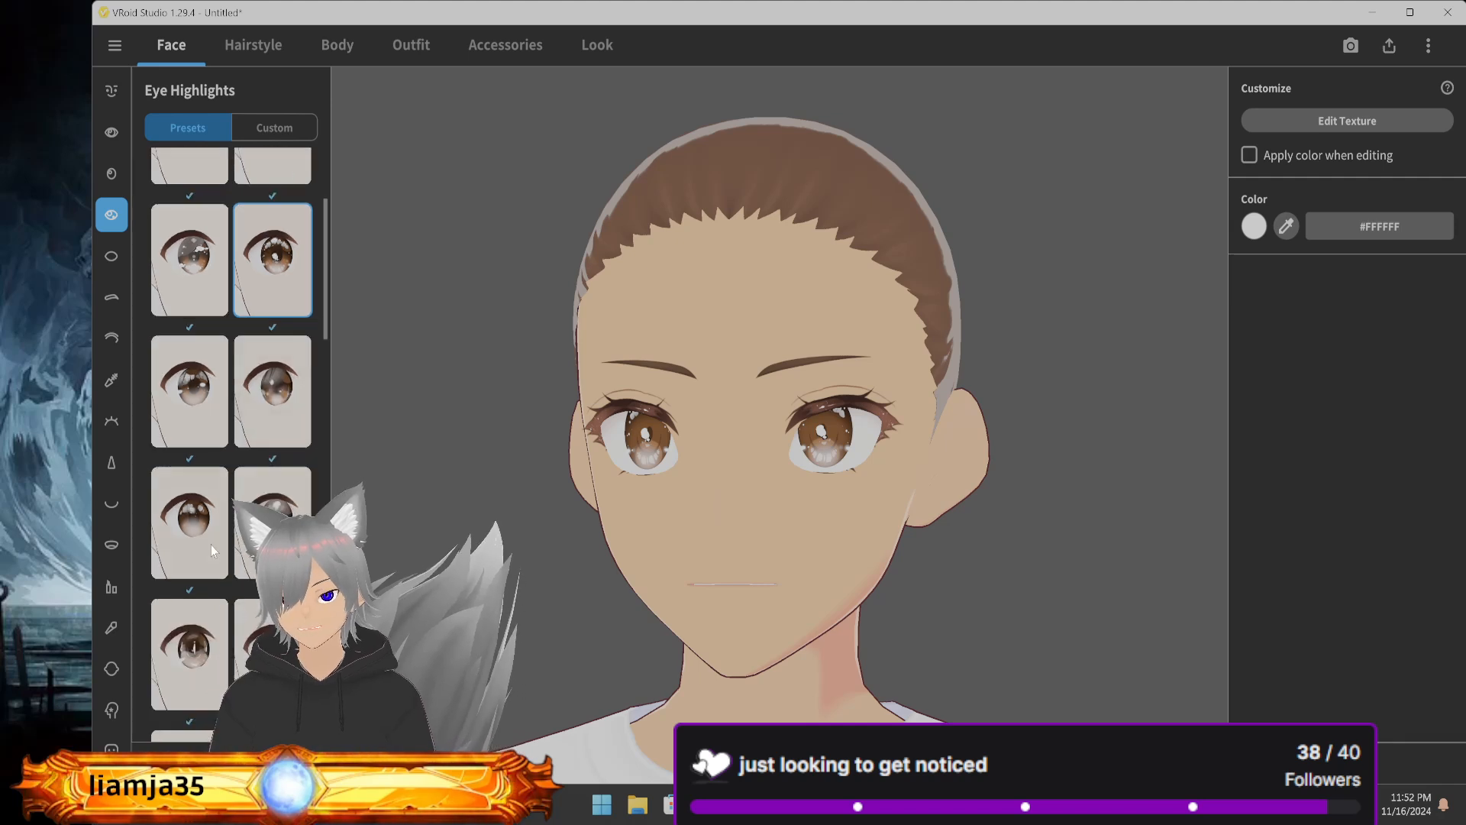
scroll(211, 544, "down", 2)
left_click(188, 493)
scroll(191, 500, "down", 1)
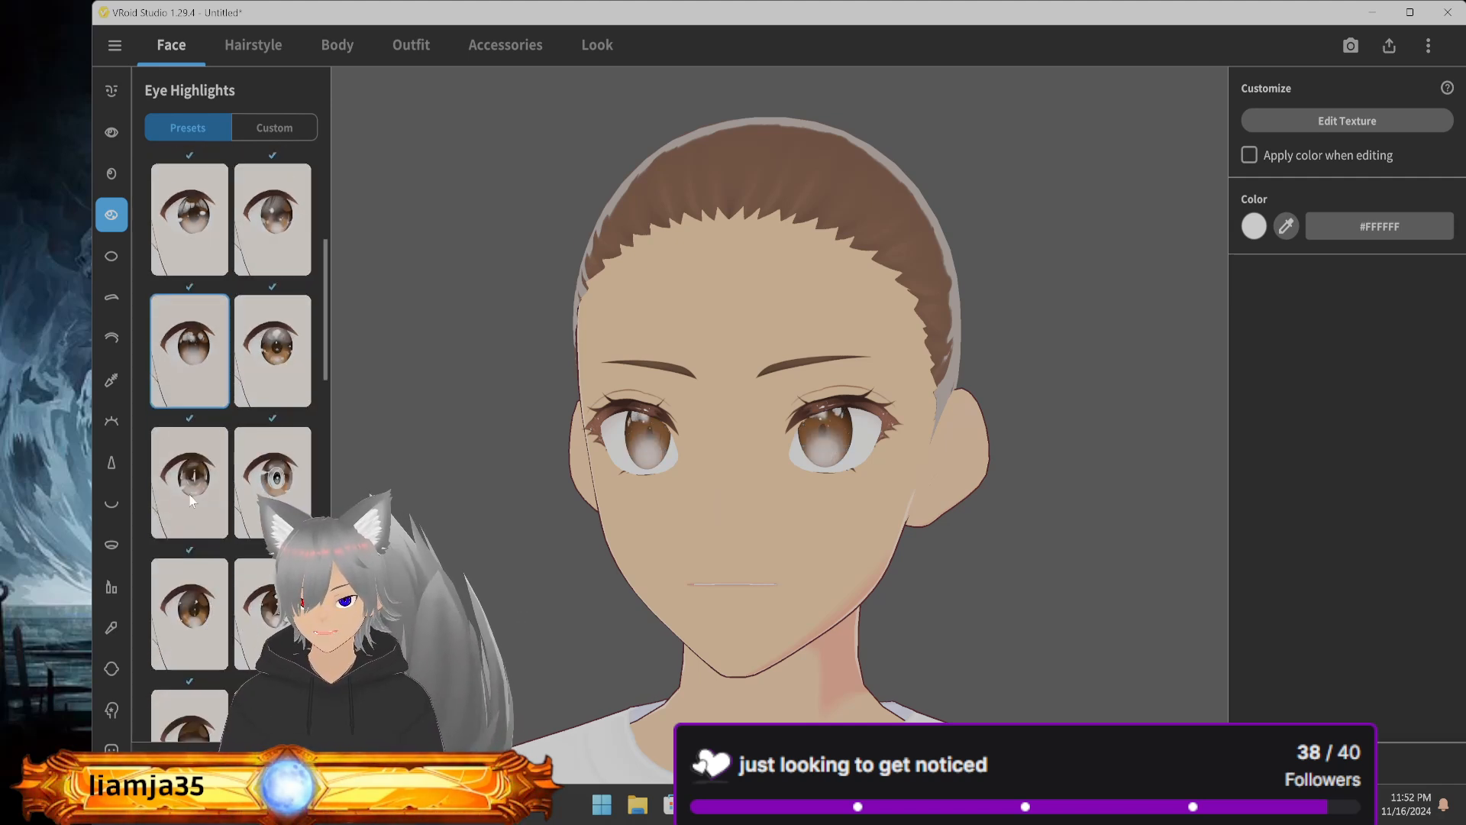
left_click(196, 609)
scroll(195, 610, "down", 2)
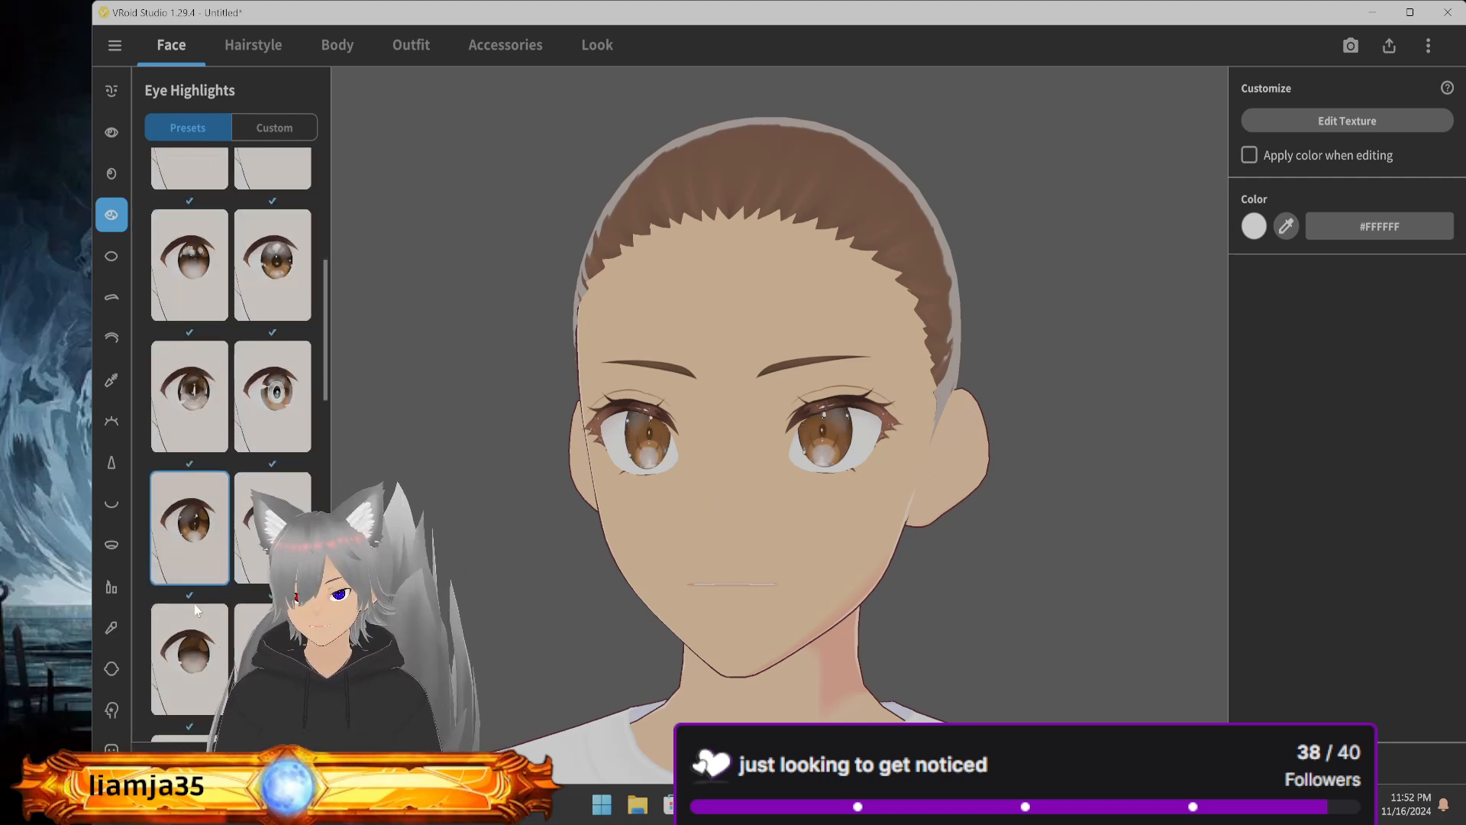
left_click(260, 553)
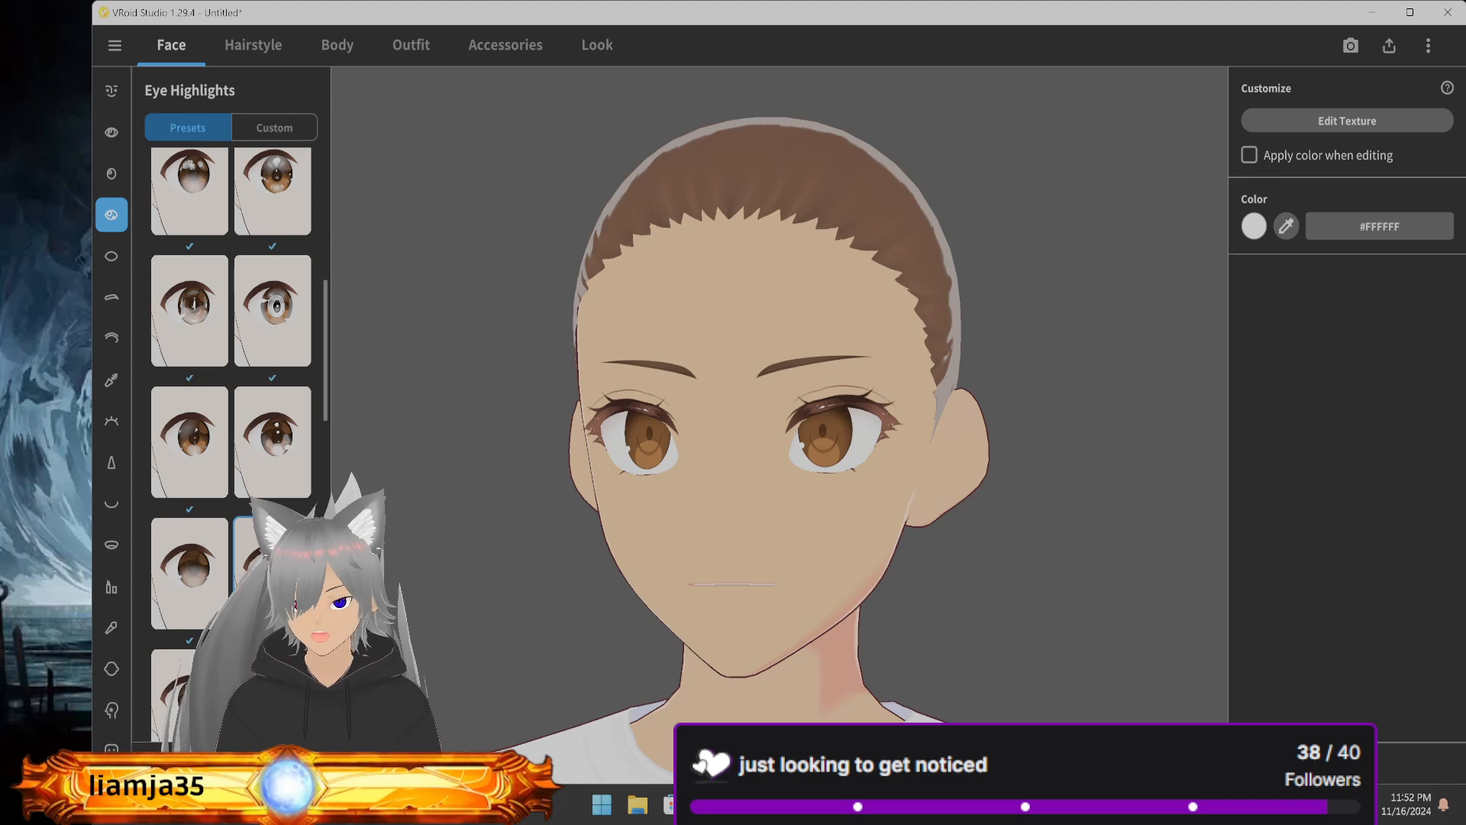
Compare several sclera presets on the face, ending with the second preset in the list
scroll(260, 550, "down", 1)
middle_click_drag(504, 464, 588, 493)
right_click_drag(588, 493, 582, 491)
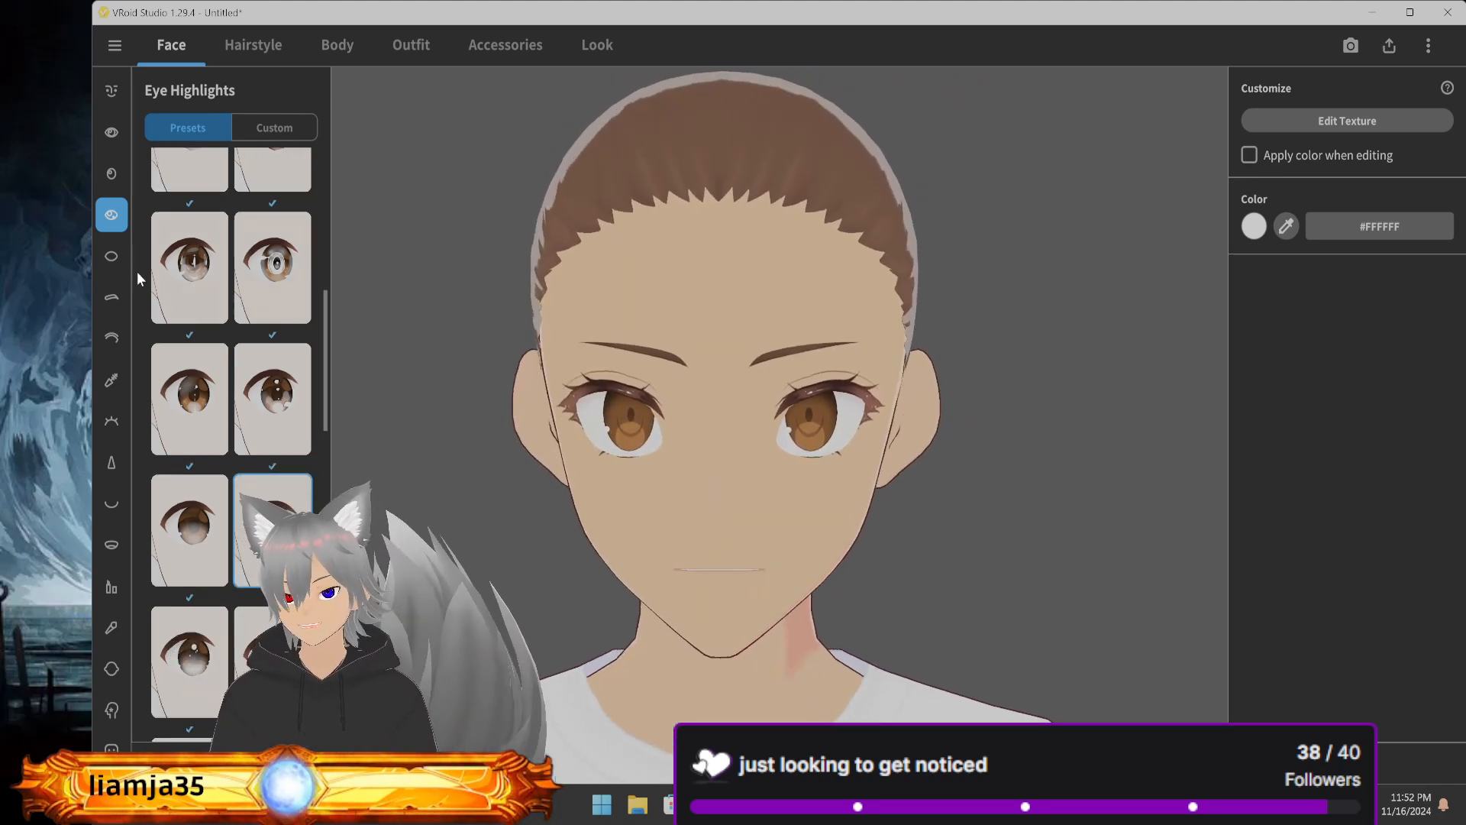
left_click(112, 256)
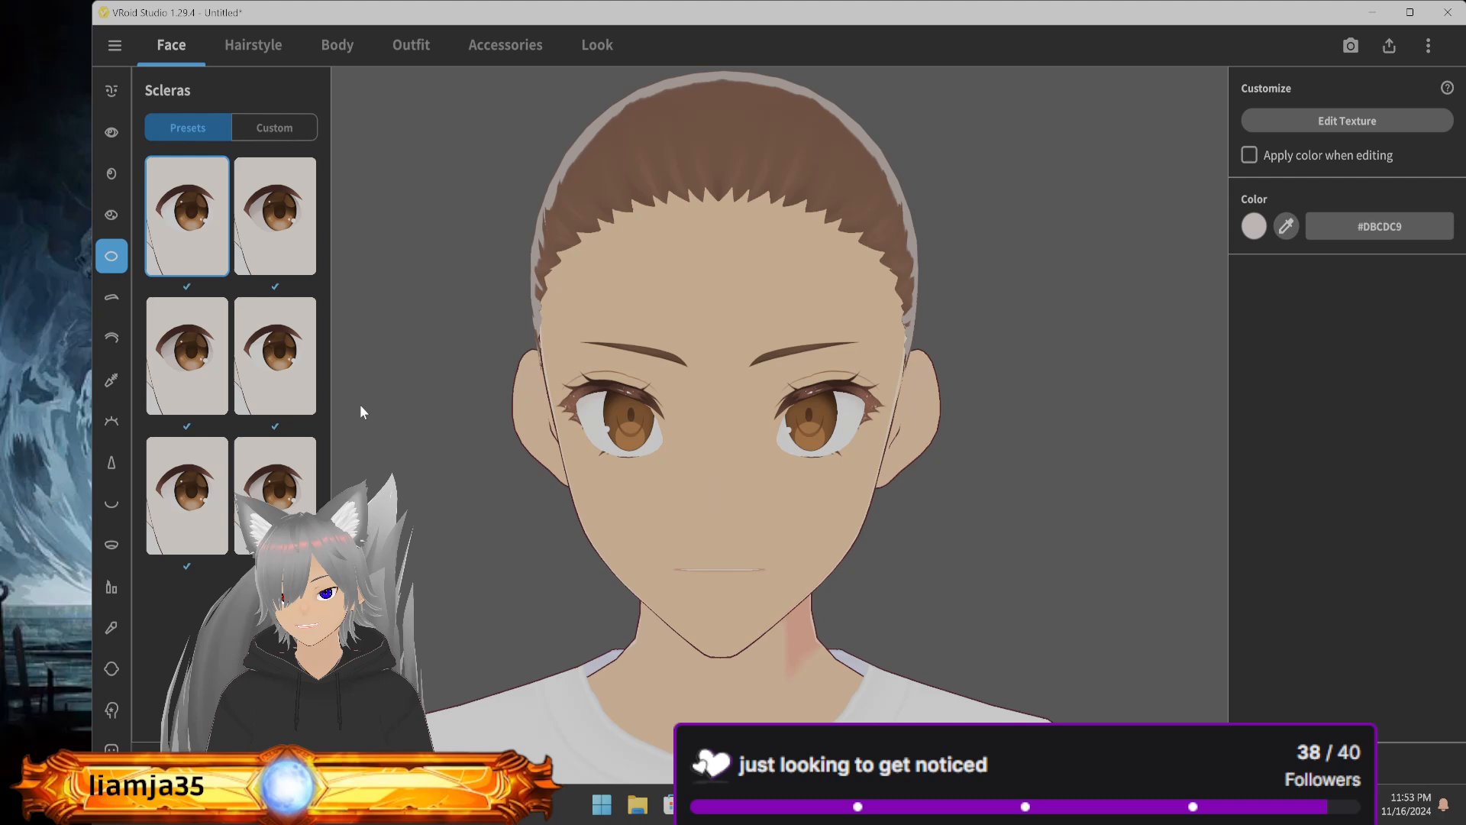
left_click(194, 337)
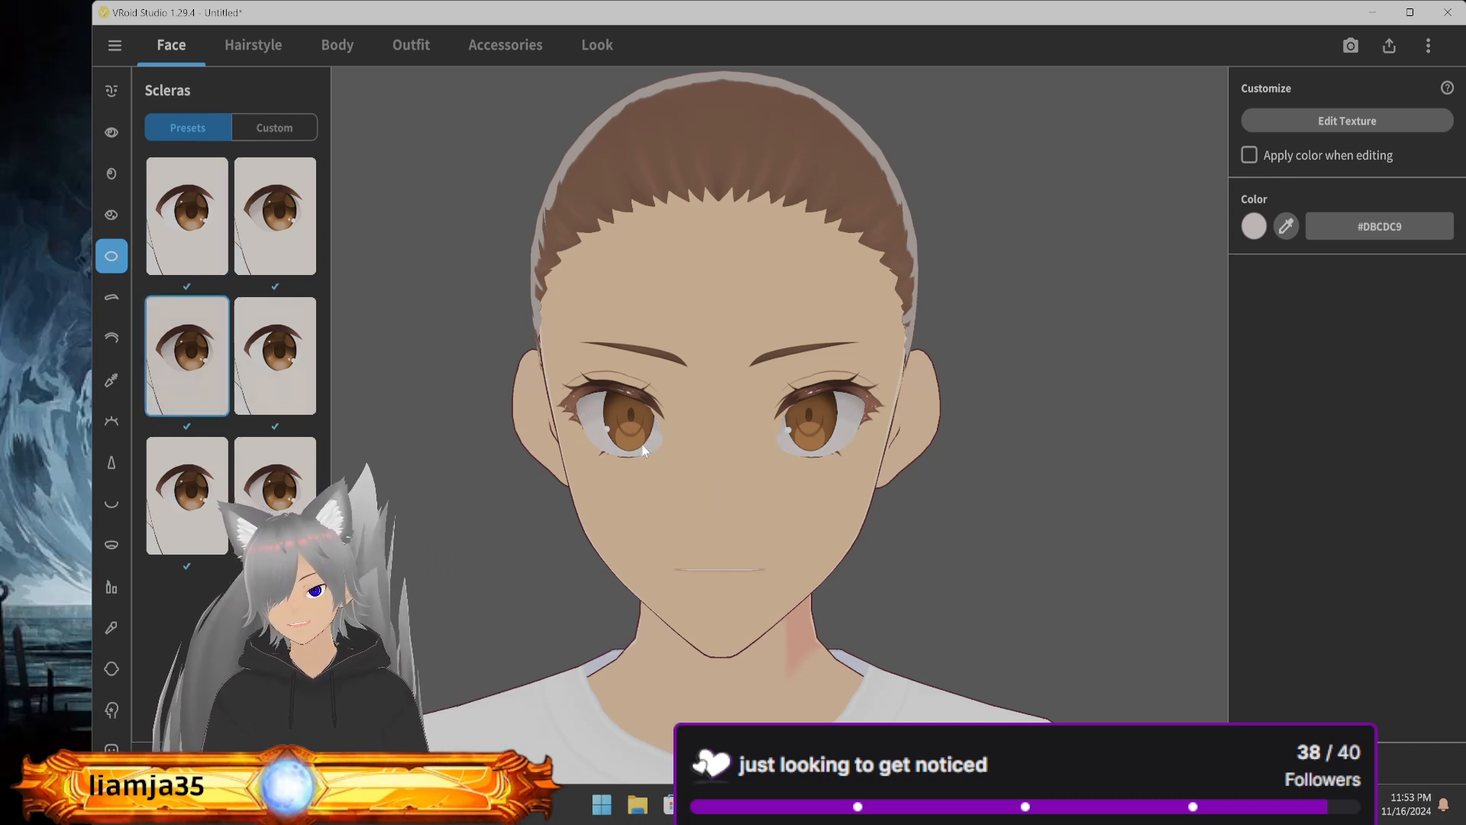
left_click(271, 229)
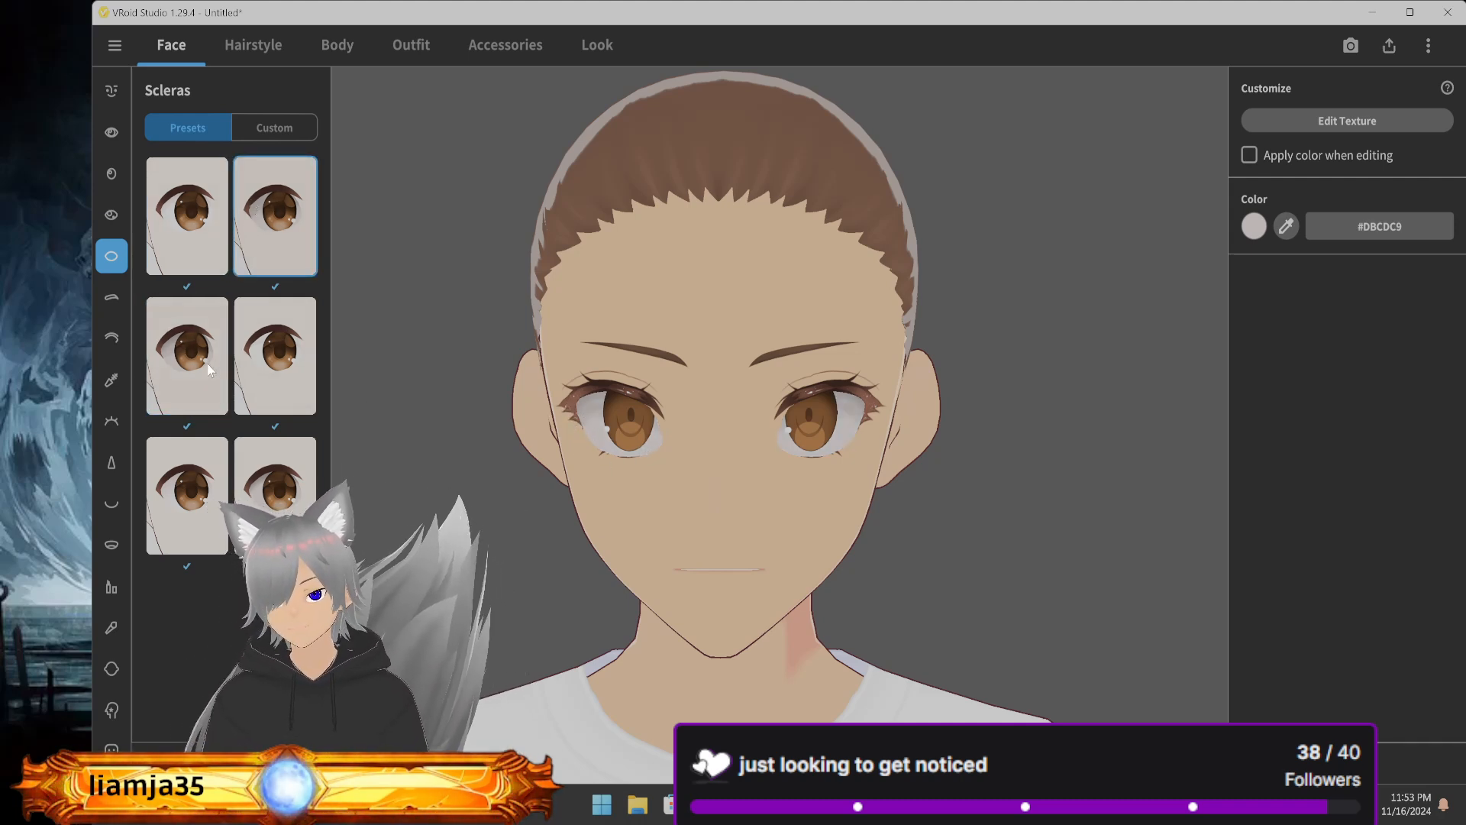
left_click(187, 489)
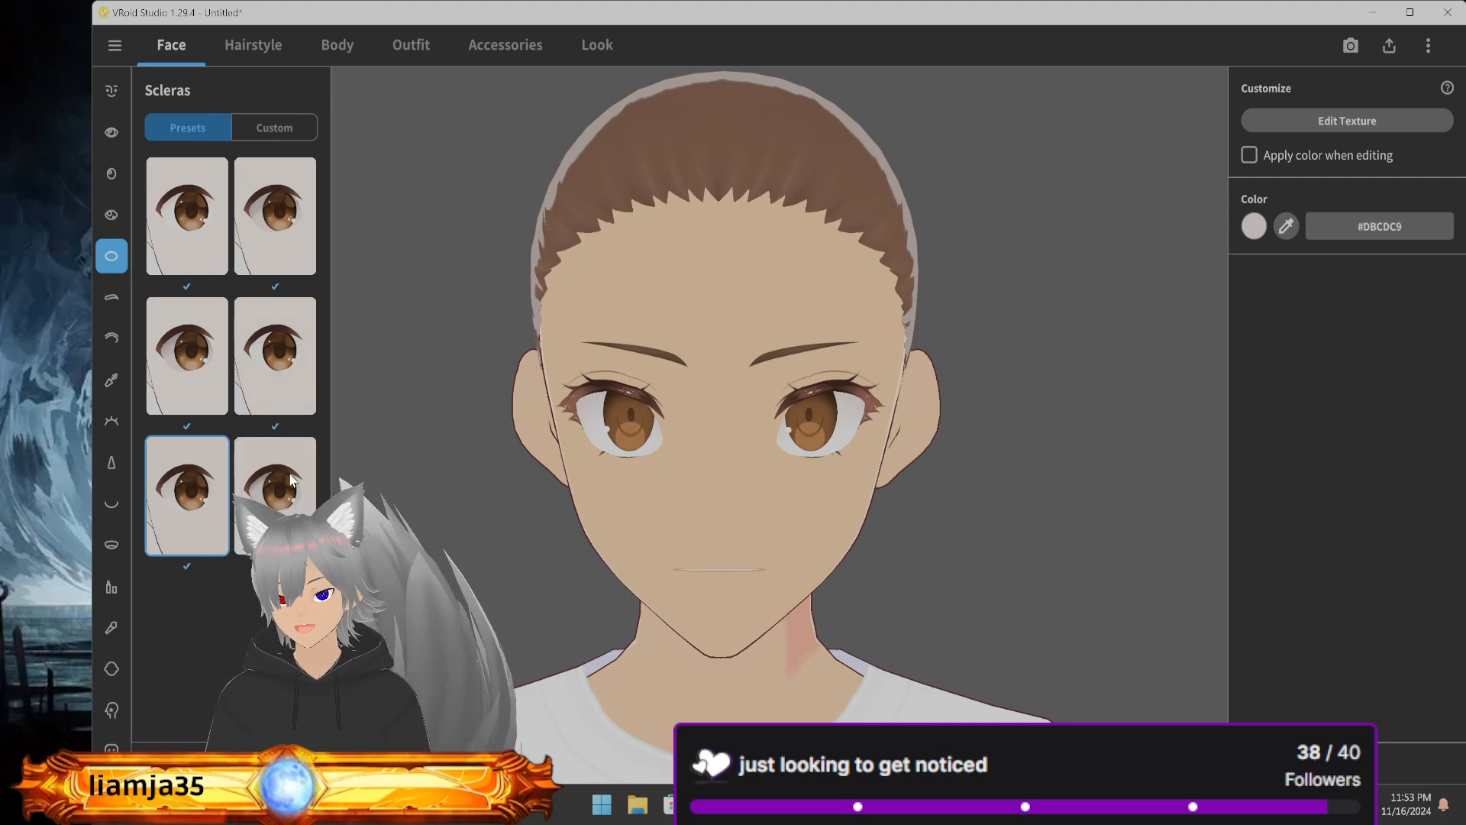
left_click(262, 227)
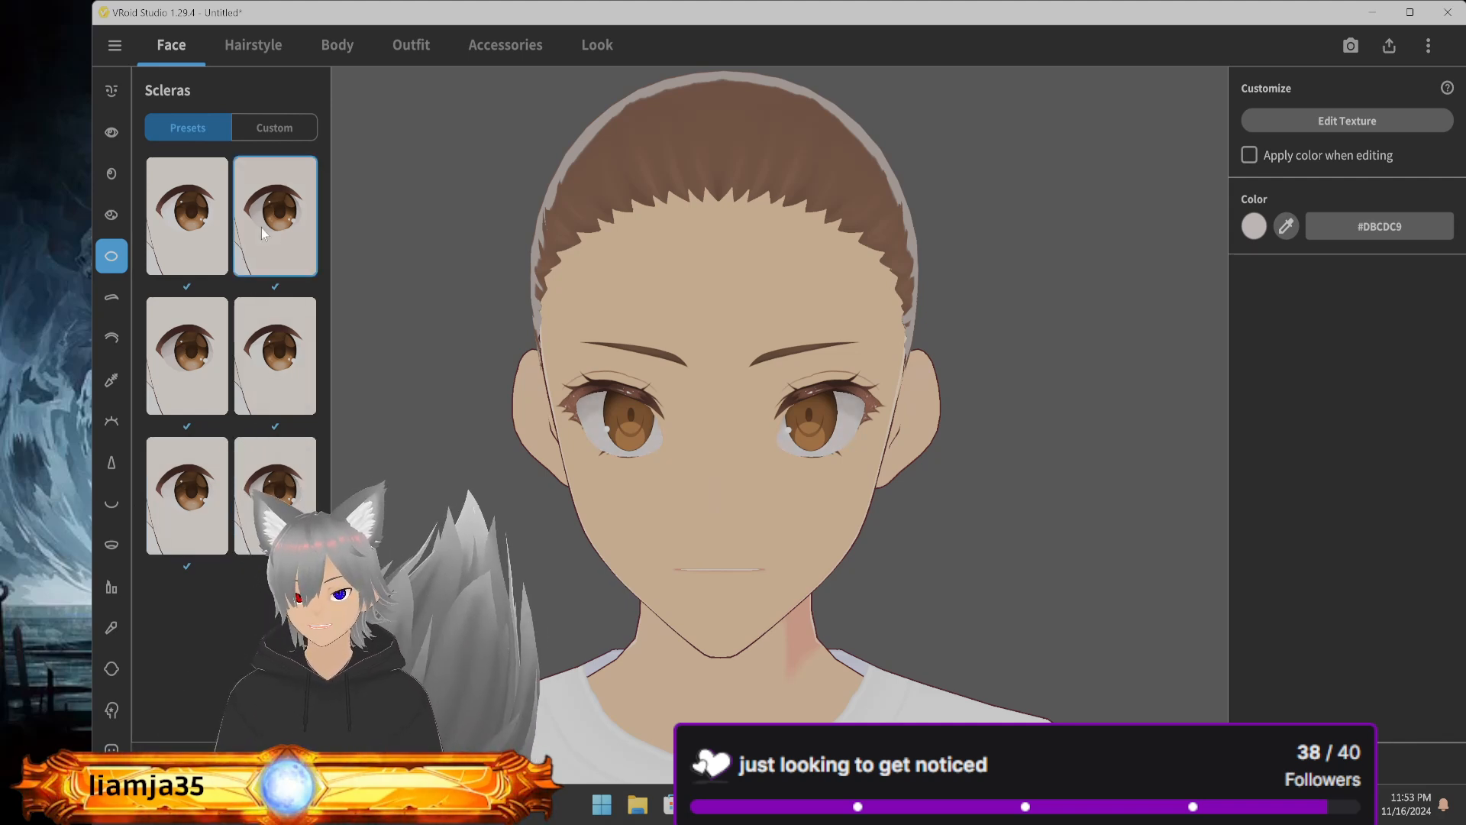
mouse_move(593, 385)
right_mouse_down()
mouse_move(602, 374)
mouse_move(591, 385)
right_mouse_up()
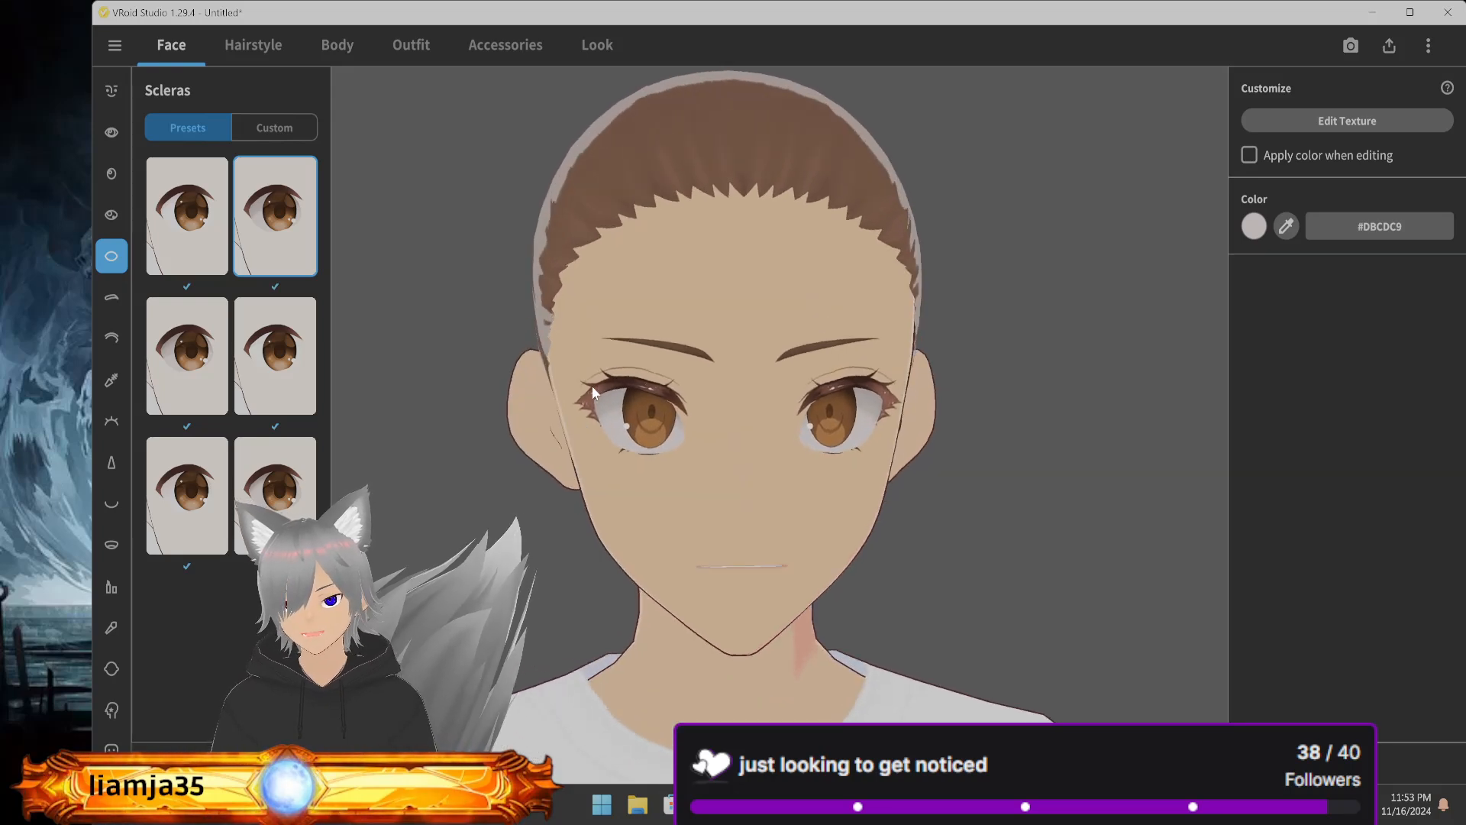
Try other eyebrow presets with changes to depth position, rotation, arch and length, ending with the first, thin eyebrow preset
left_click(113, 297)
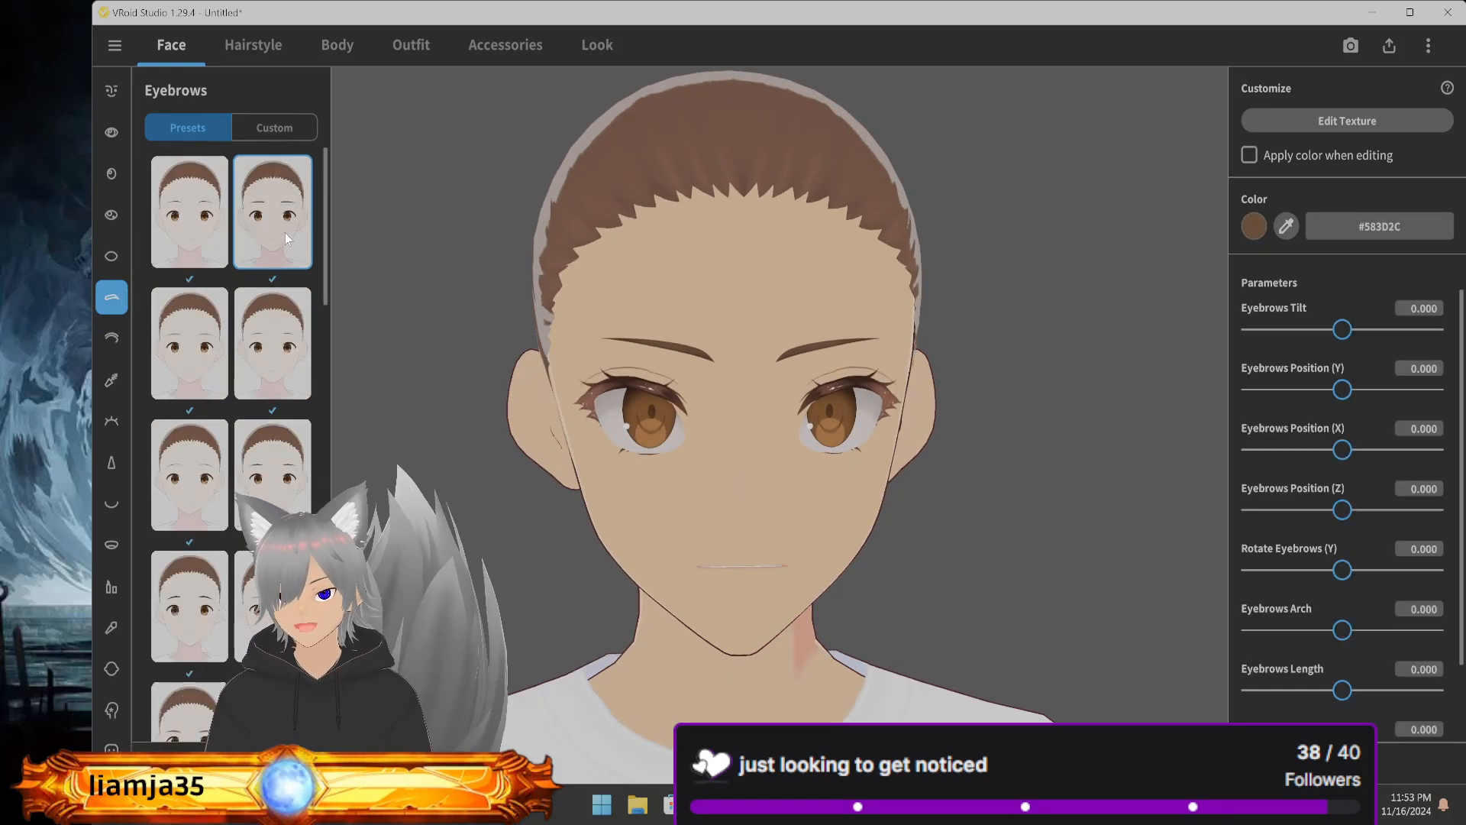
left_click(210, 475)
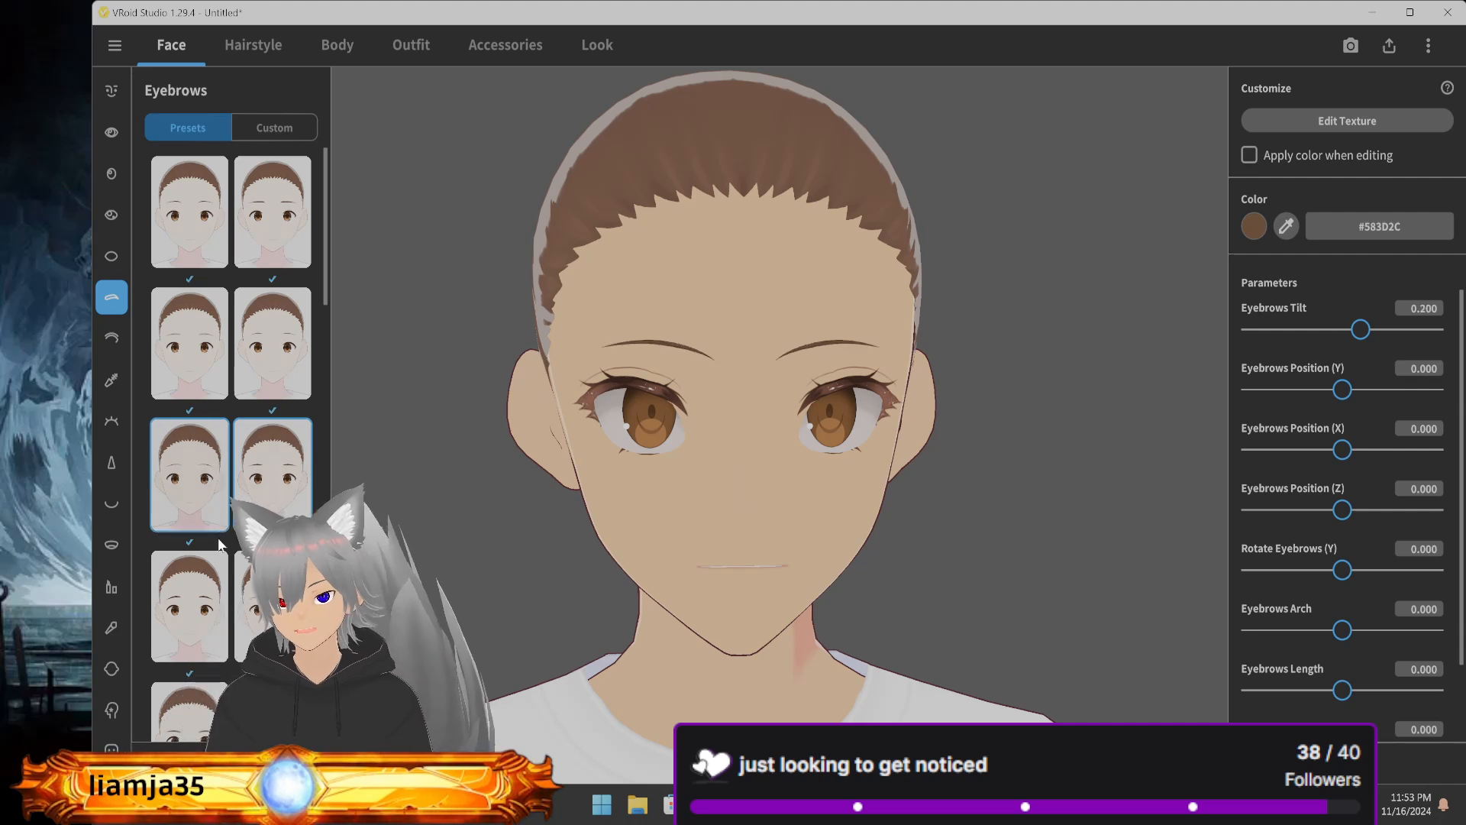
left_click(203, 597)
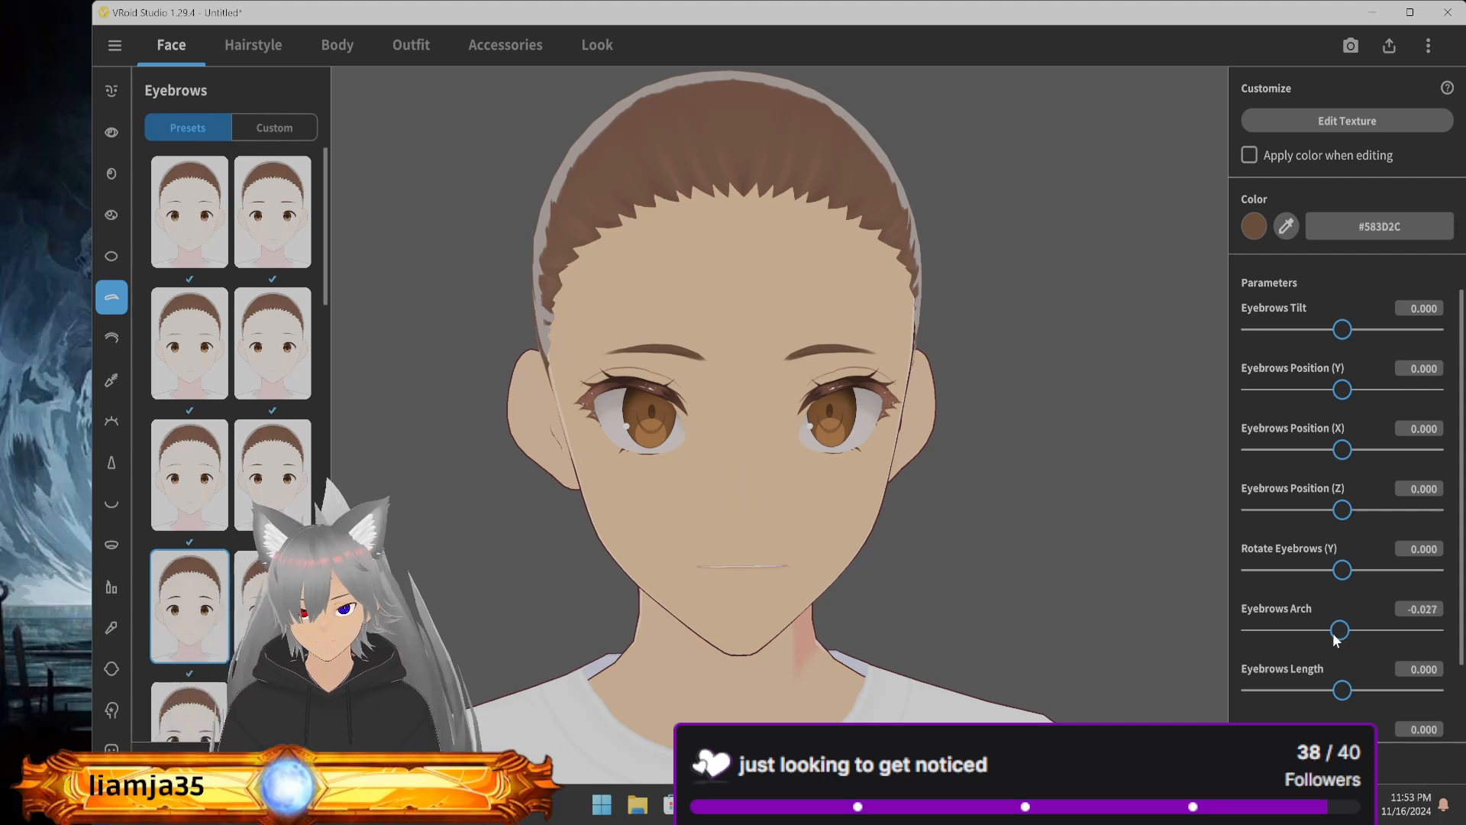
left_click_drag(1335, 640, 1284, 644)
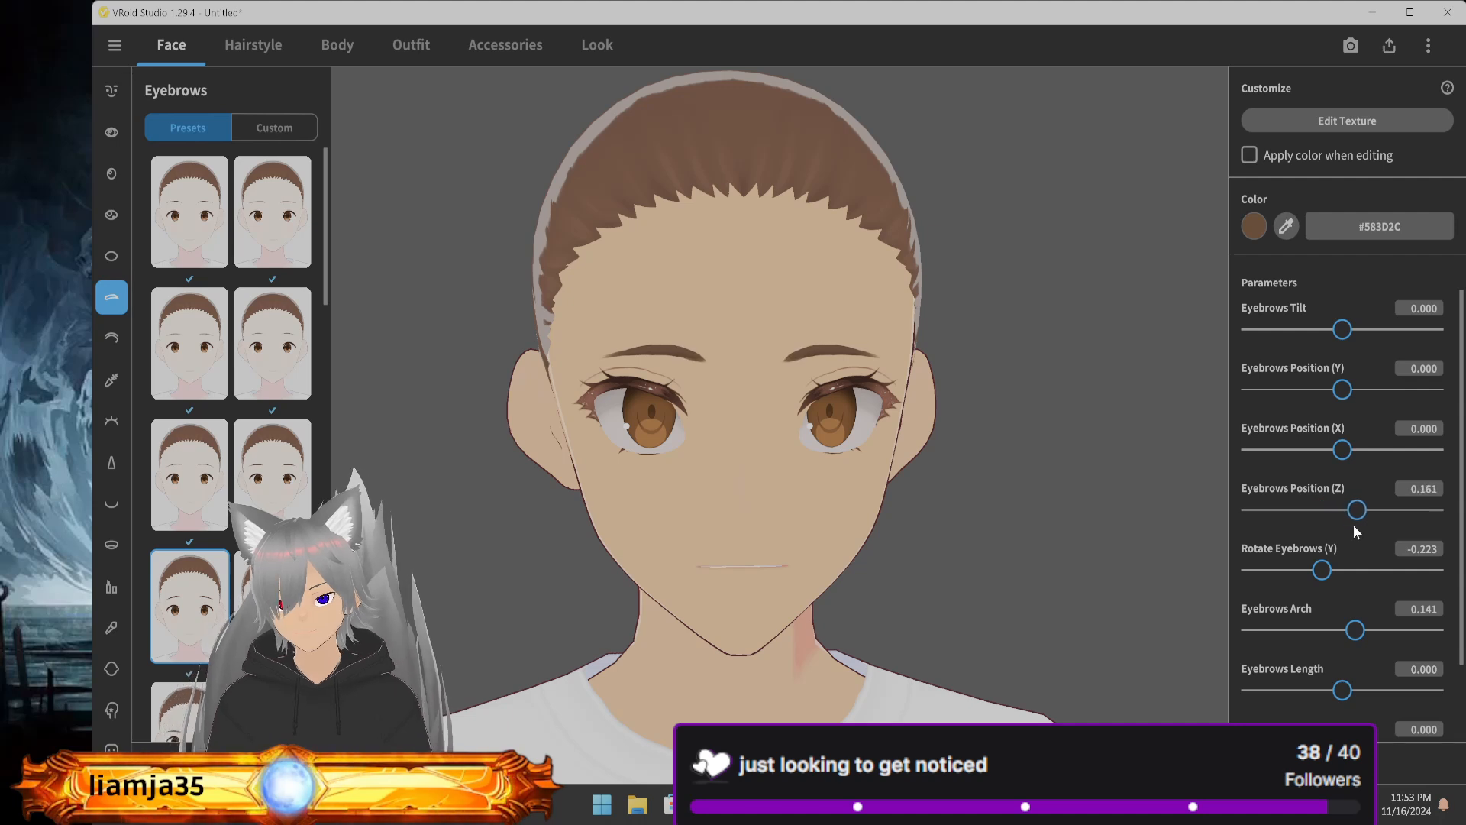
scroll(1284, 512, "down", 1)
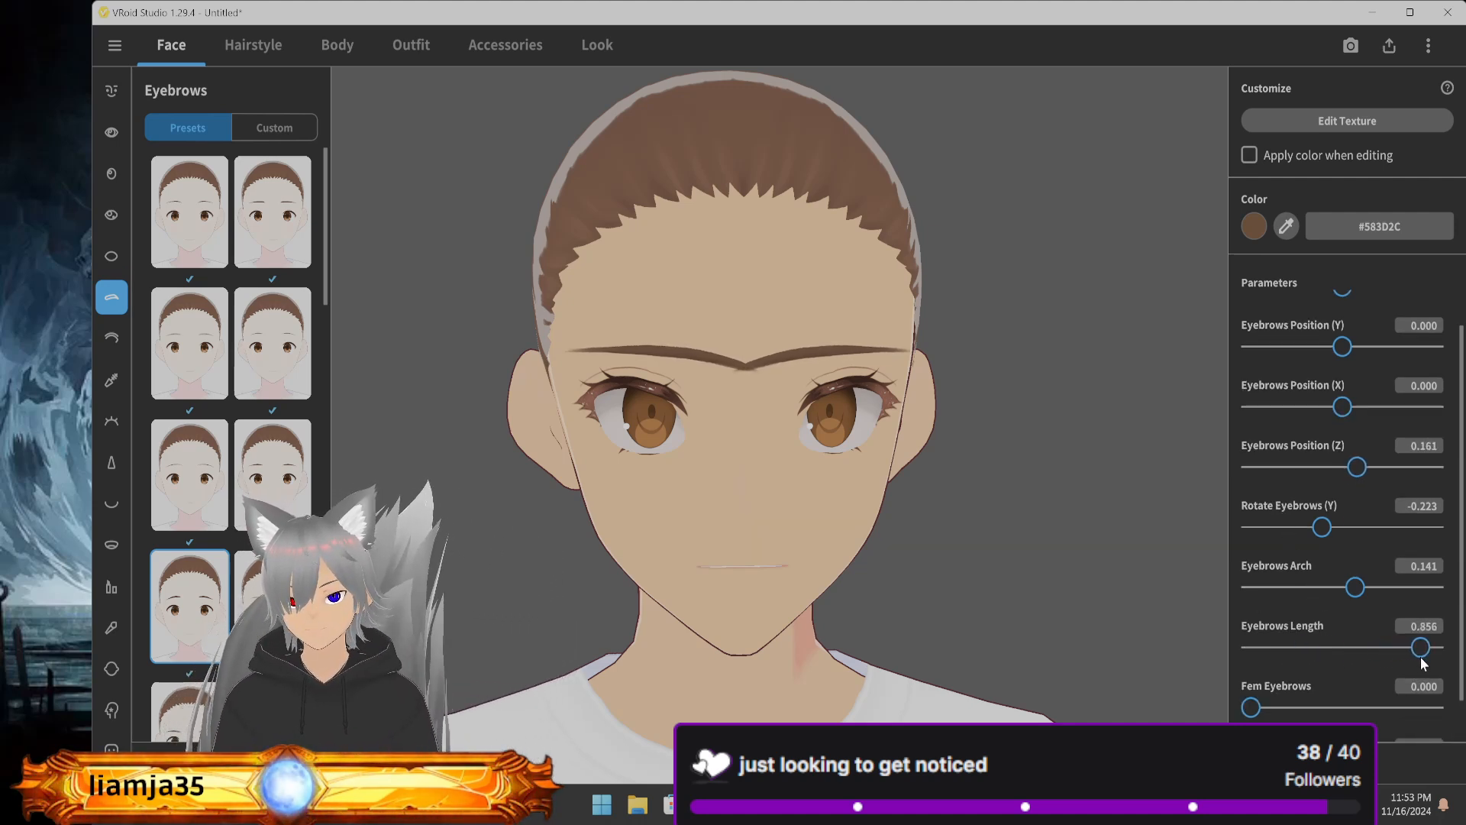
left_click_drag(1416, 657, 1339, 666)
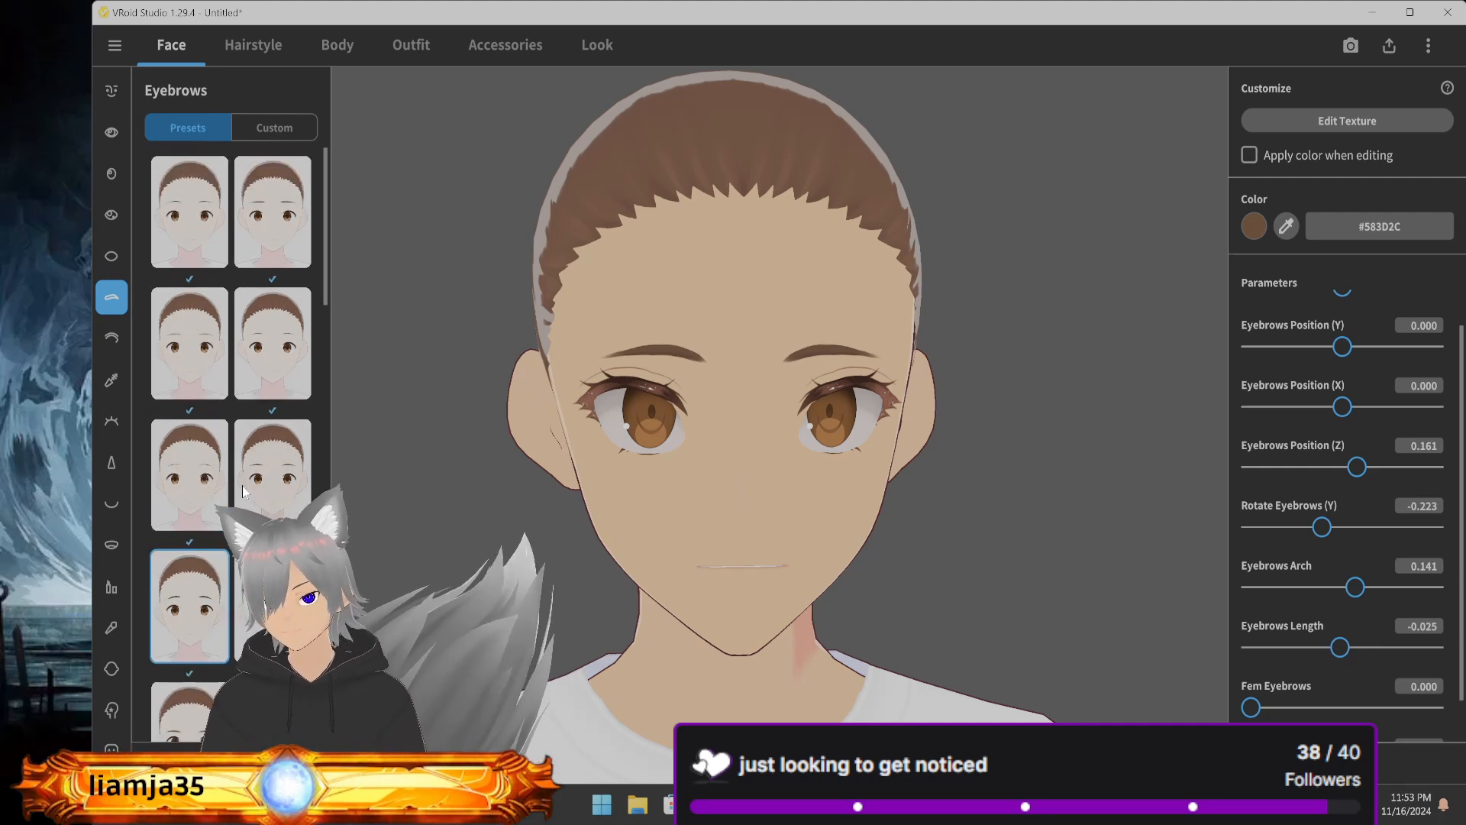
left_click(200, 252)
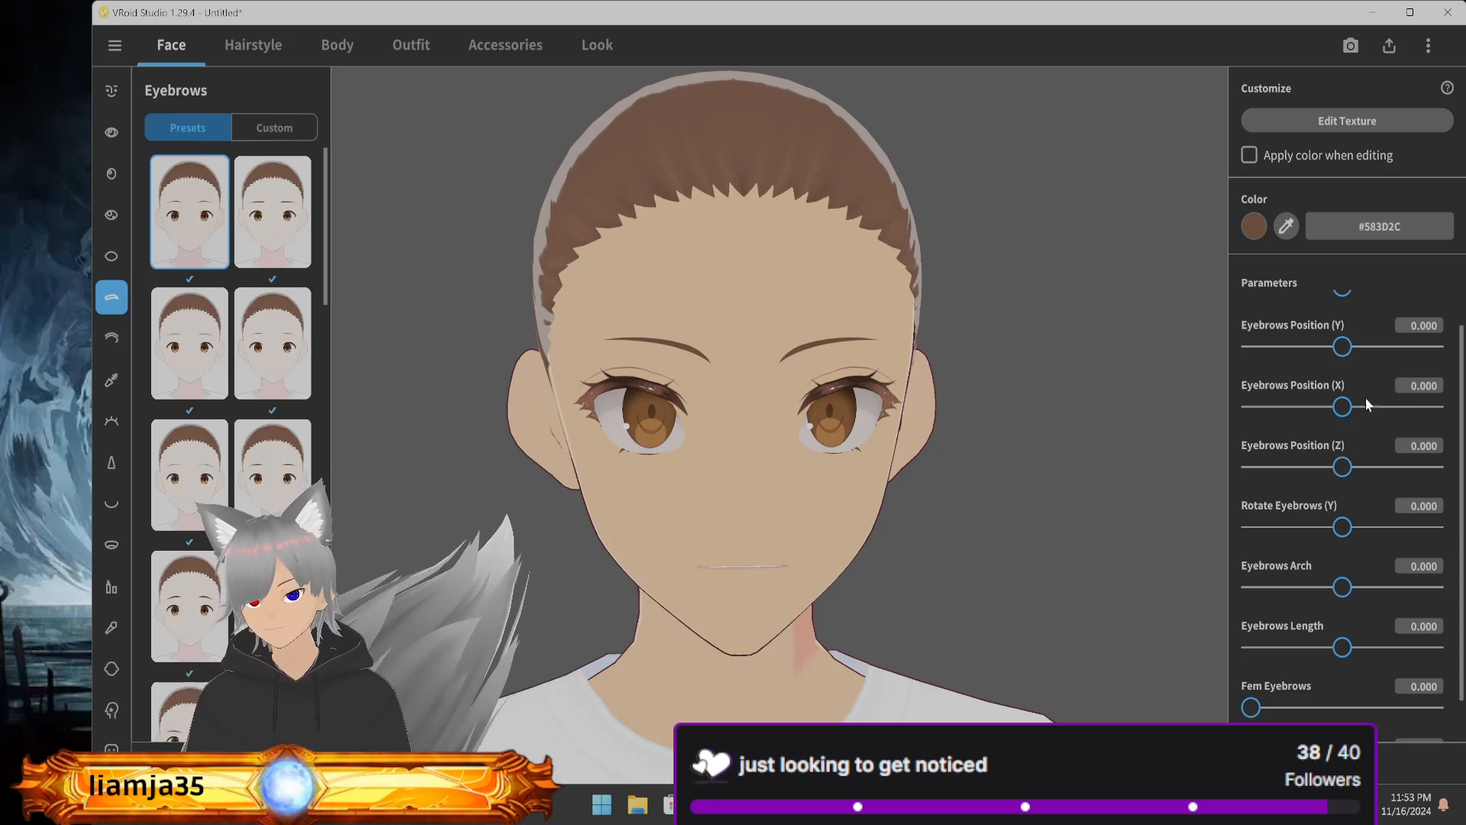
Edit the eyebrow texture by brushing dark gray strokes over one eyebrow and erasing that eyebrow completely
left_click(1330, 122)
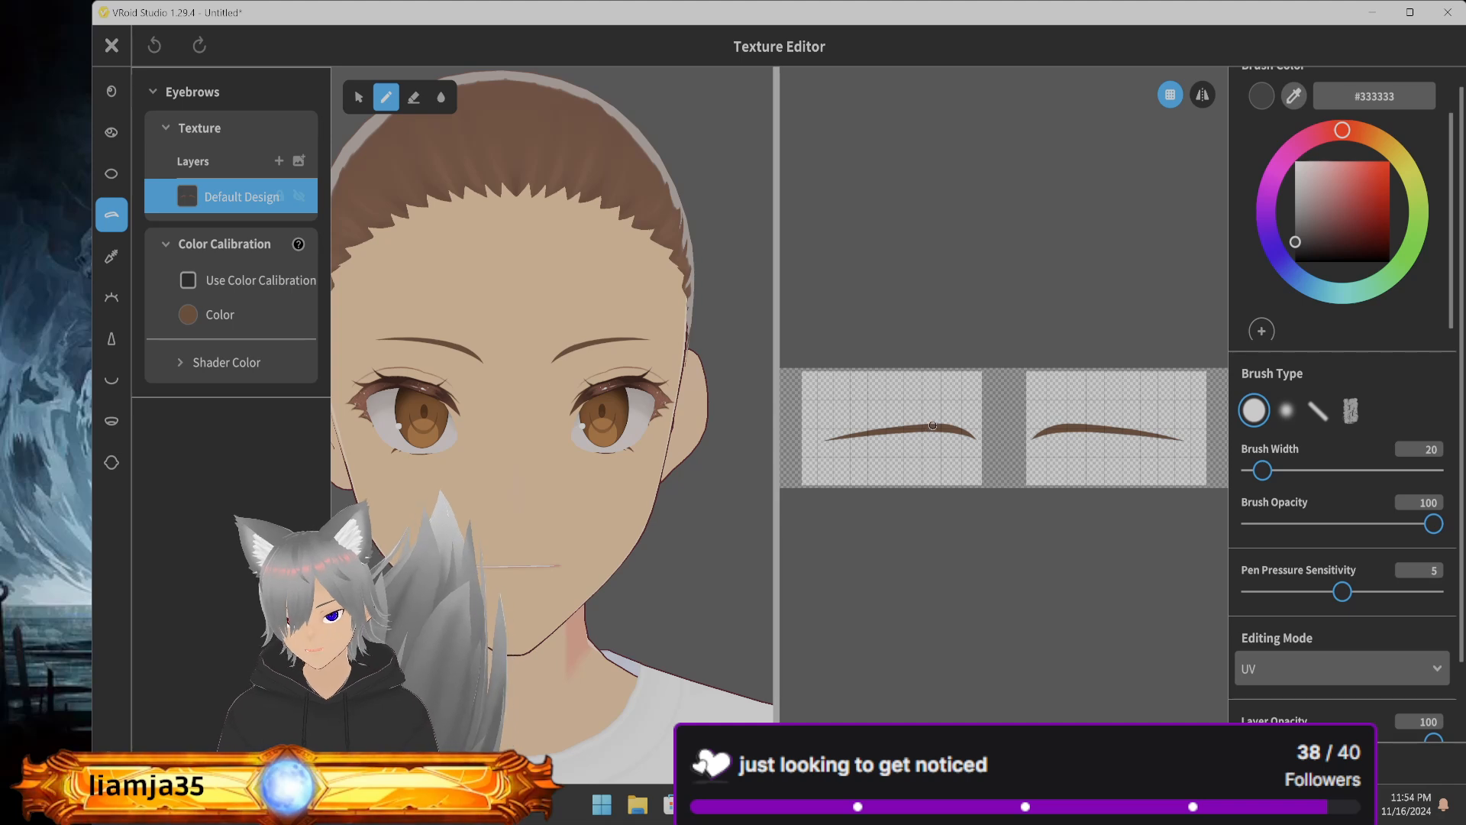
scroll(933, 425, "up", 4)
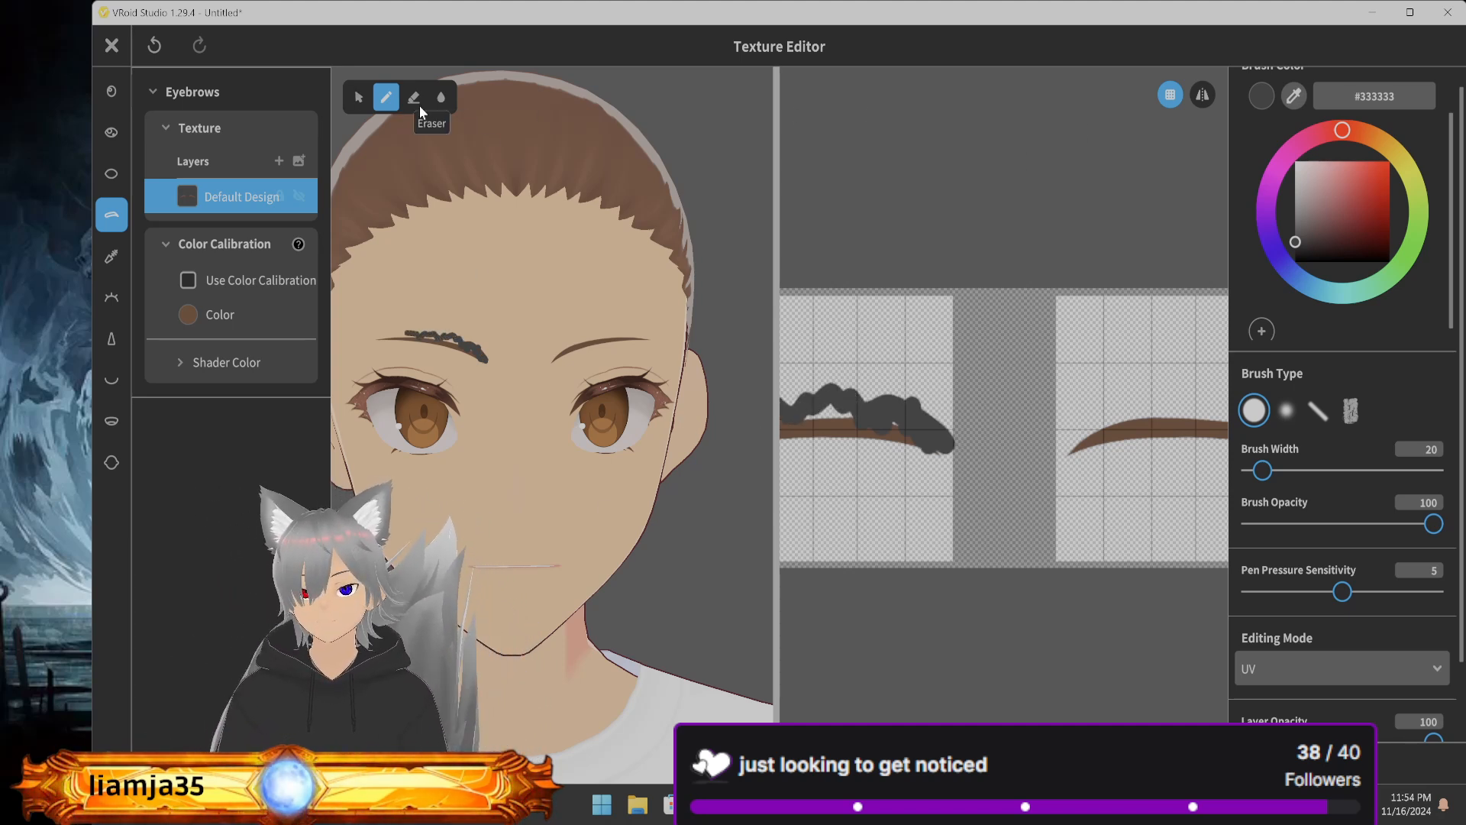
key("e")
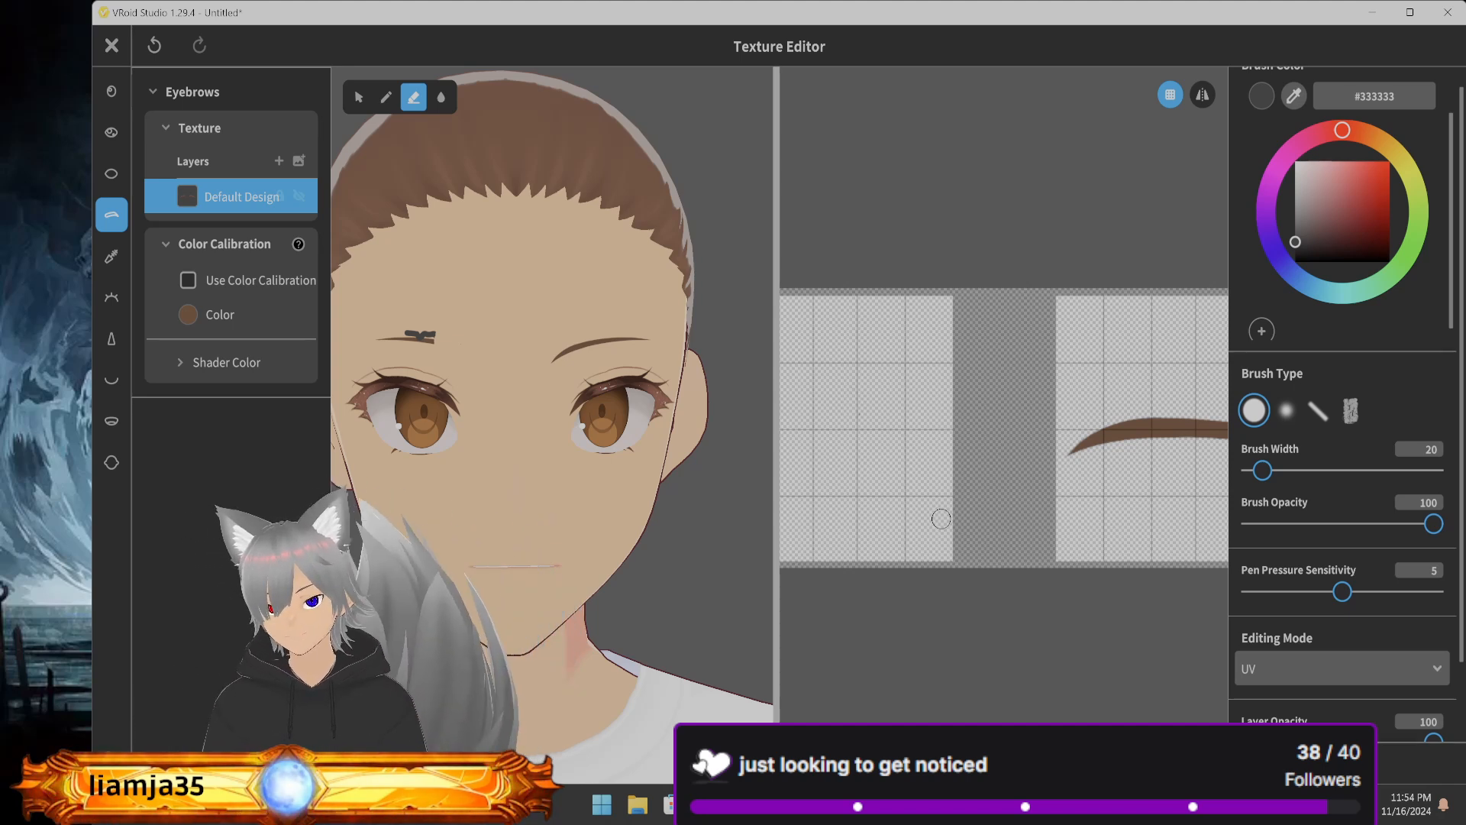
scroll(846, 505, "down", 4)
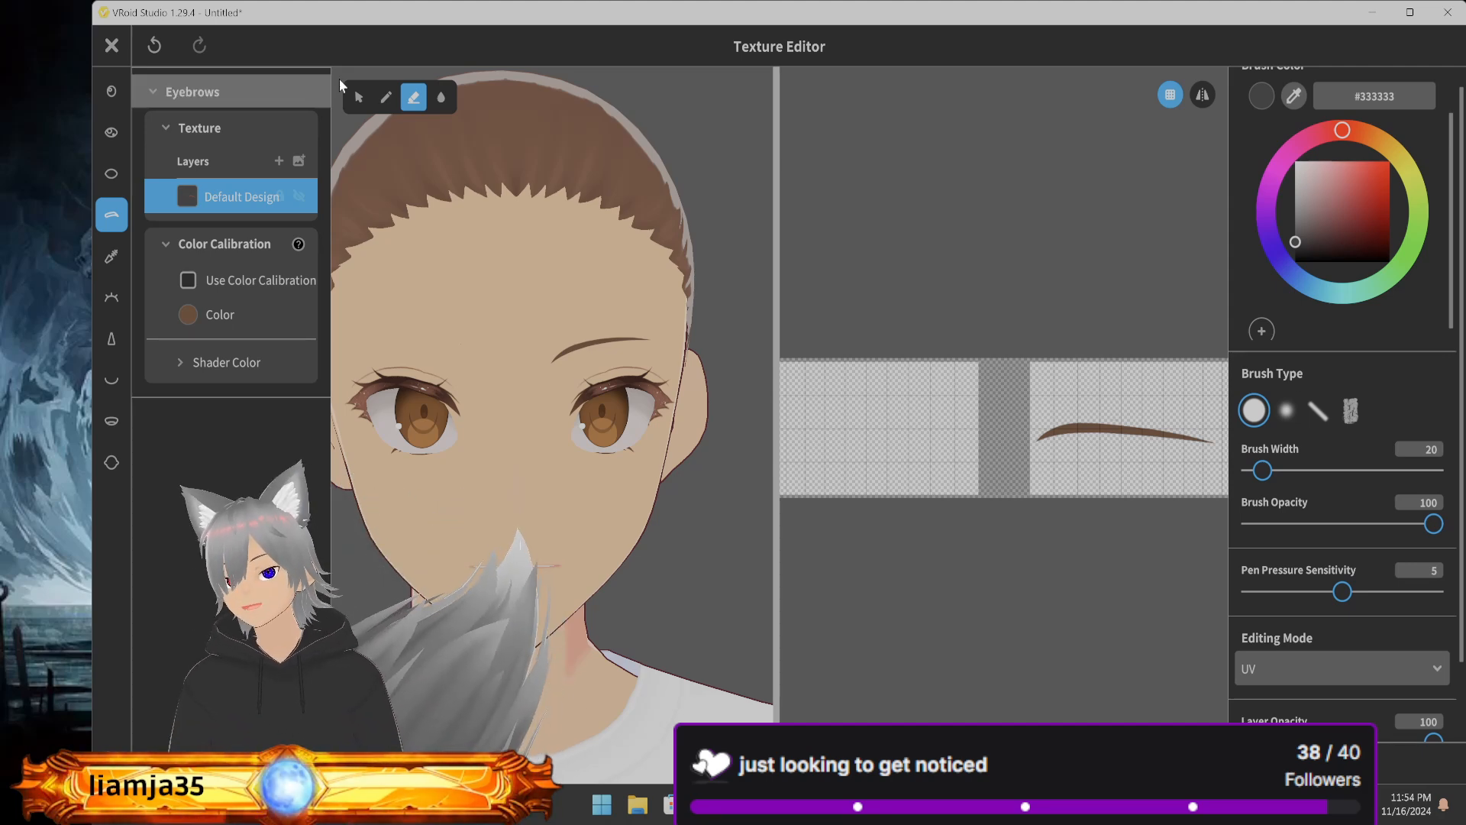
Close the texture editor without saving and reapply the first eyebrow preset
left_click(111, 46)
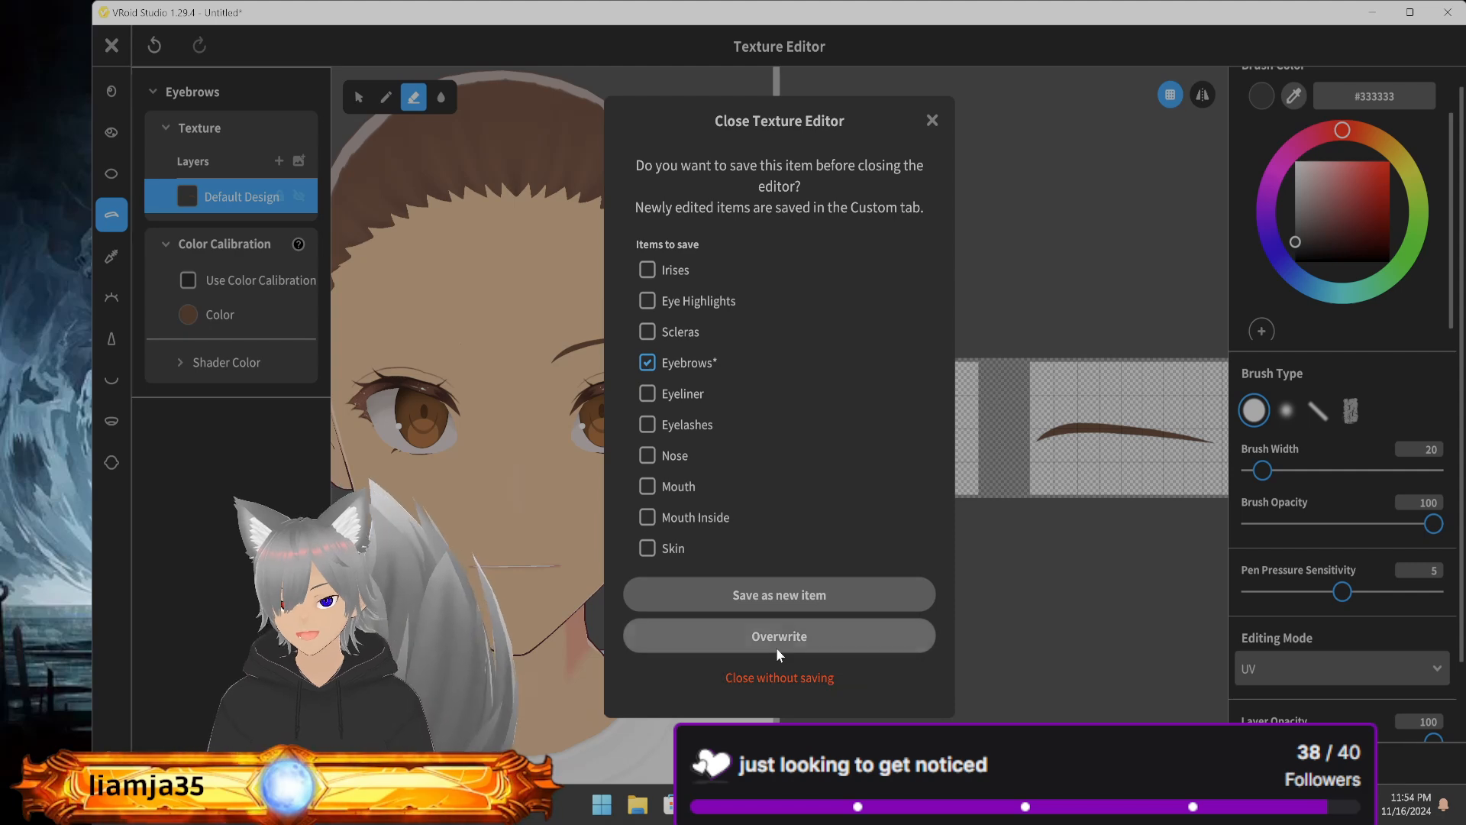
left_click(778, 677)
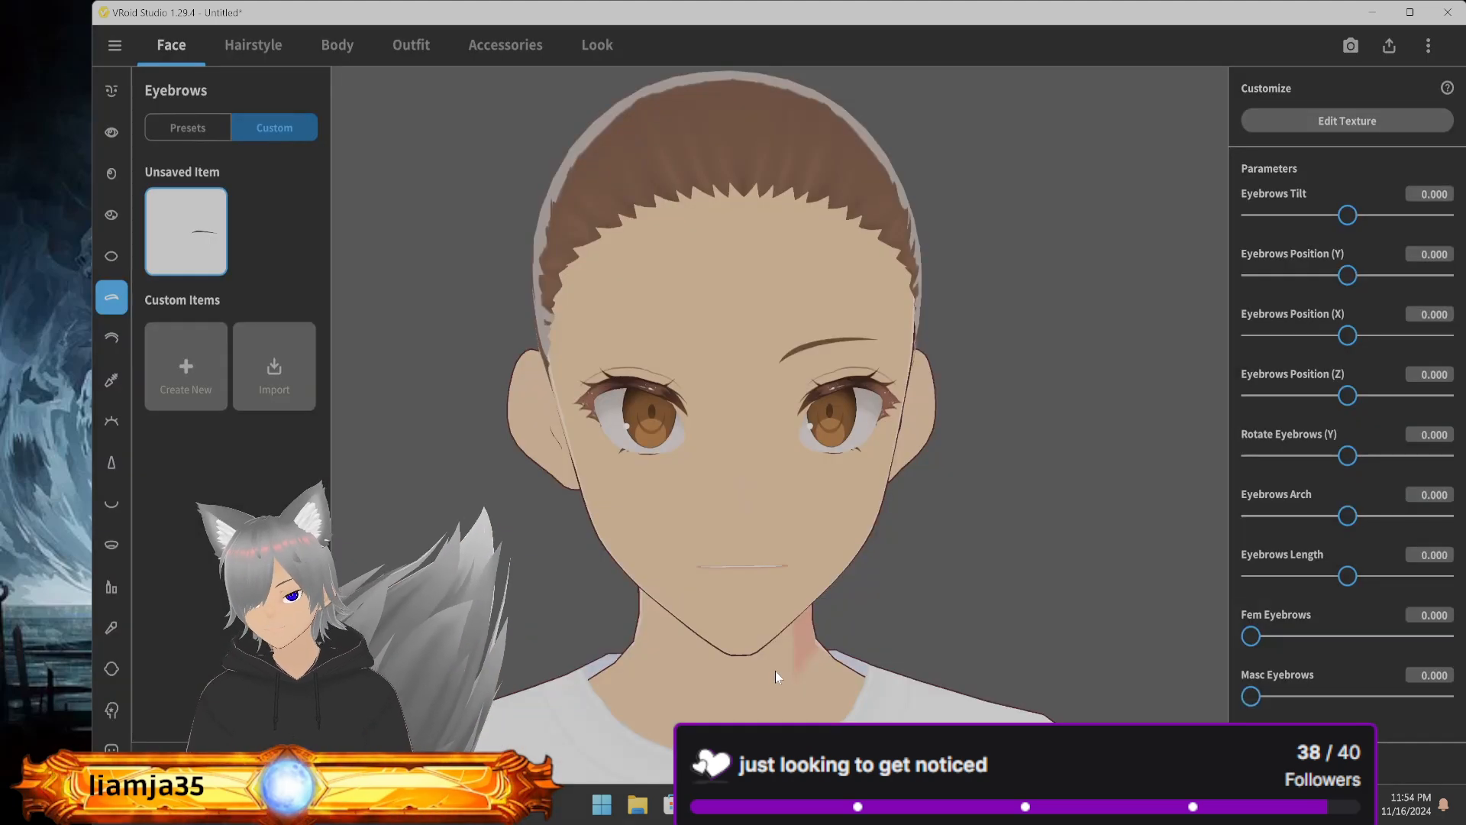
left_click(186, 127)
left_click(189, 209)
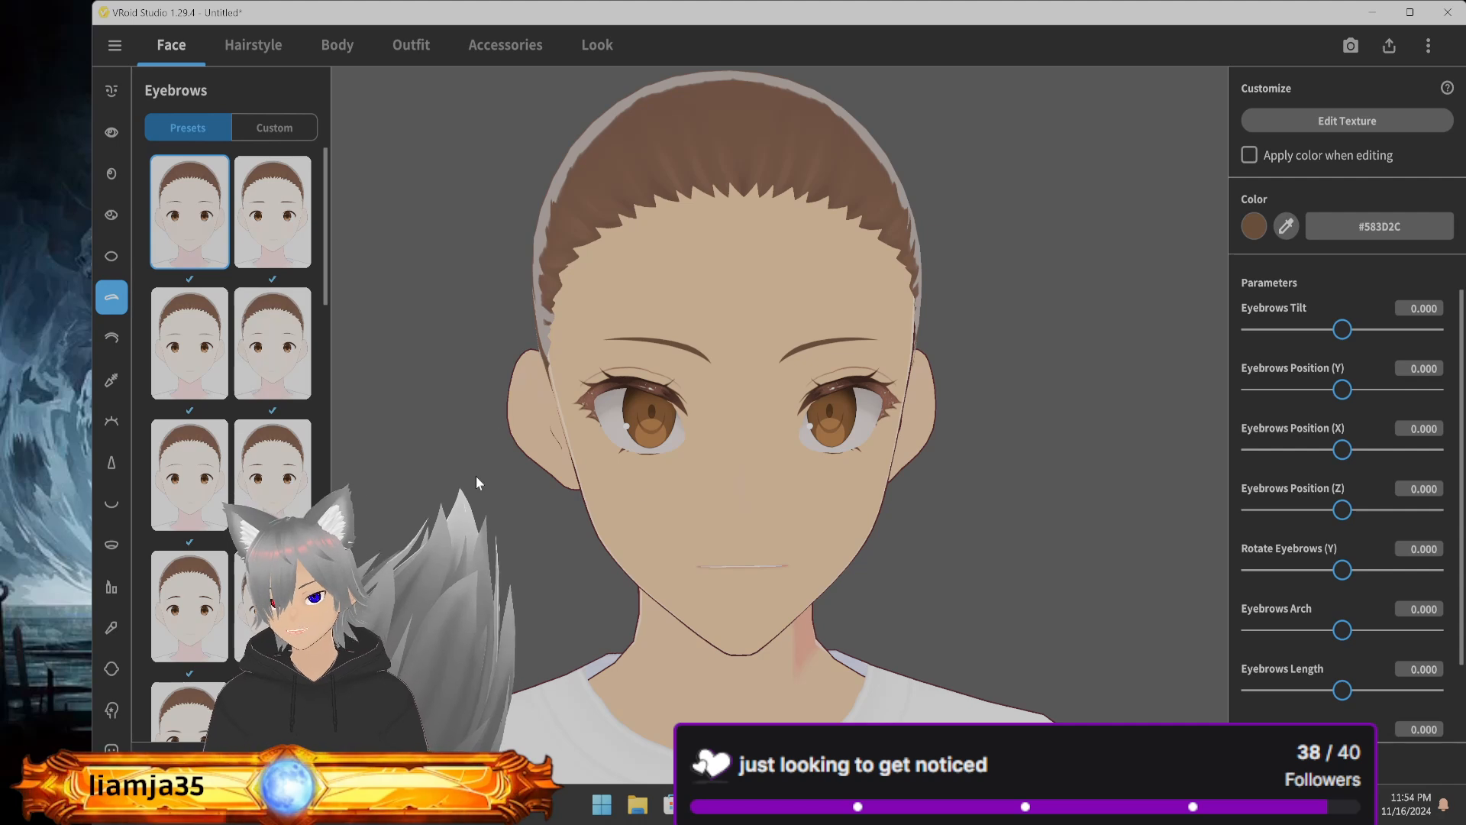
Compare several eyelid presets from the side and front, ending with the second one in the list
left_click(111, 342)
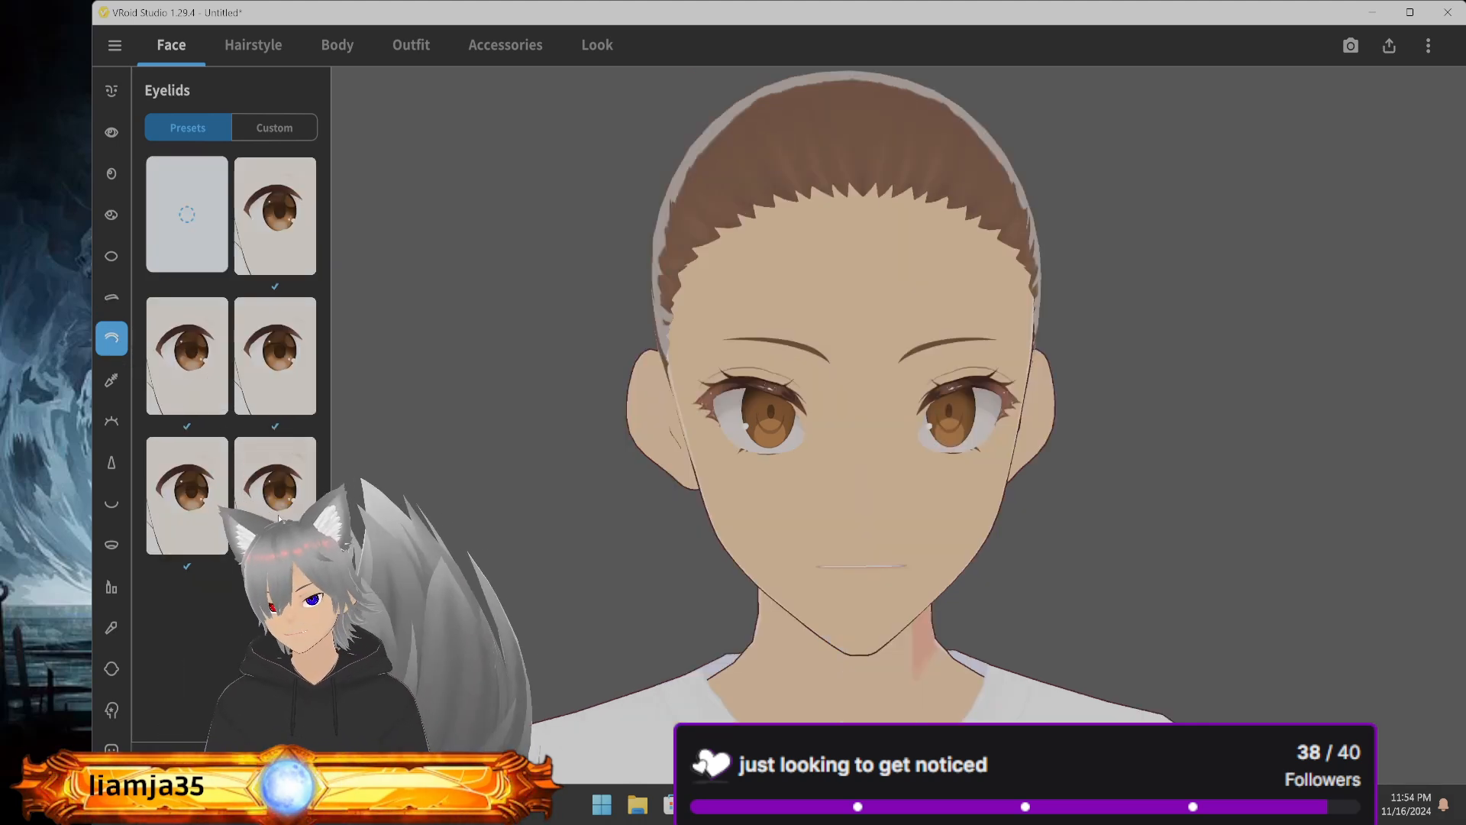
left_click(272, 244)
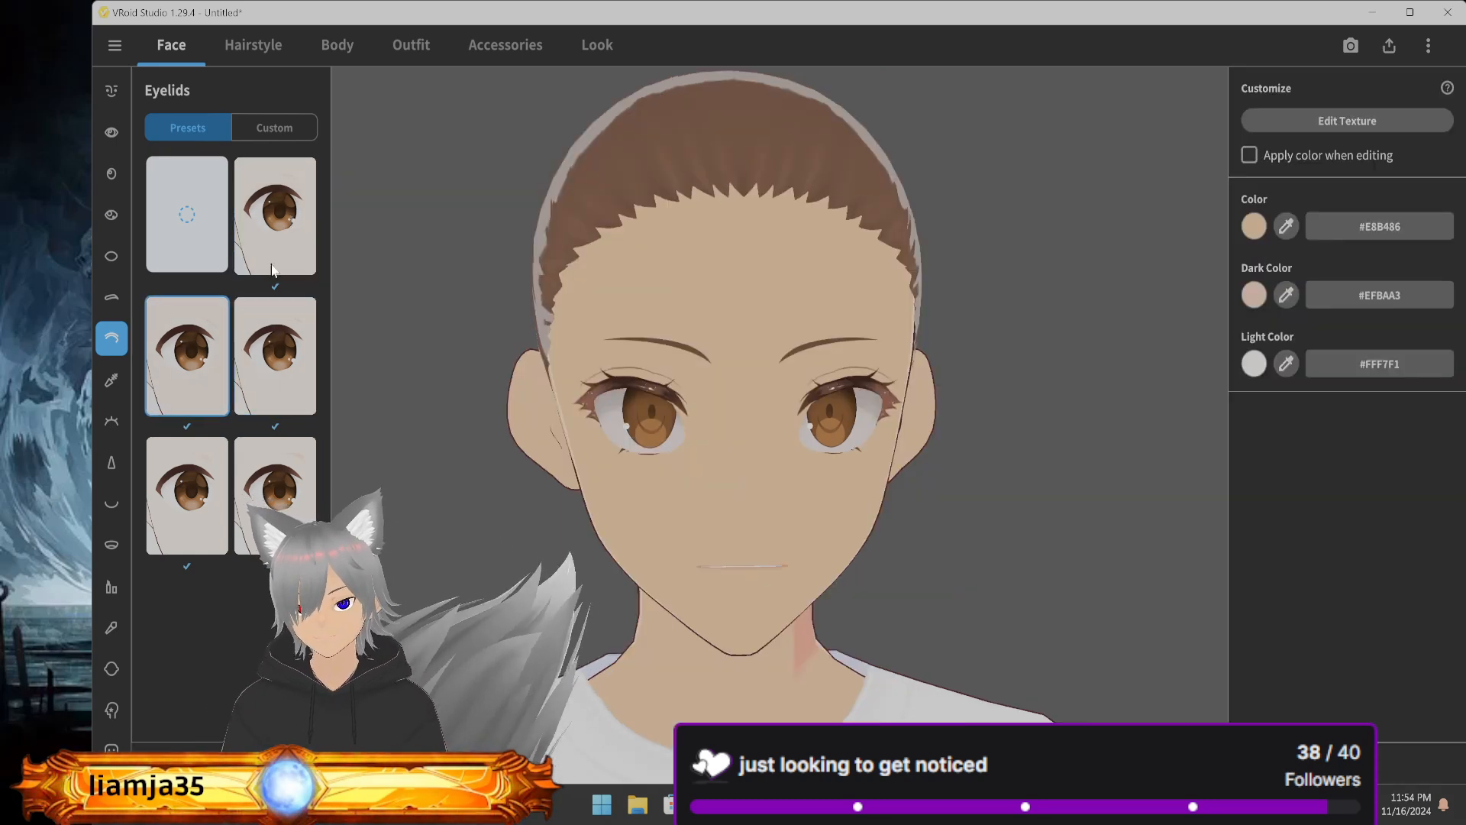
right_click_drag(489, 447, 579, 463)
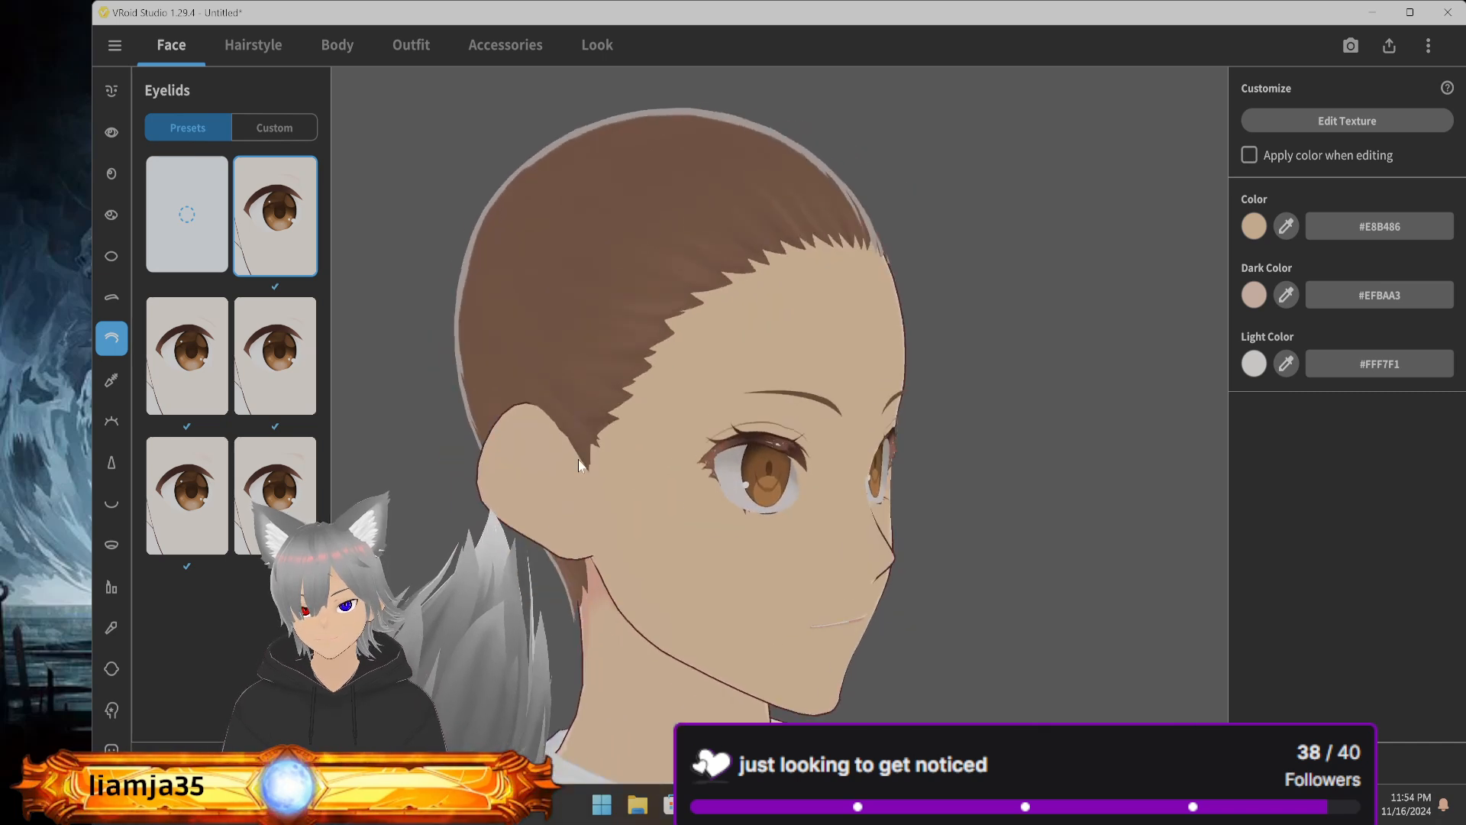
left_click(212, 489)
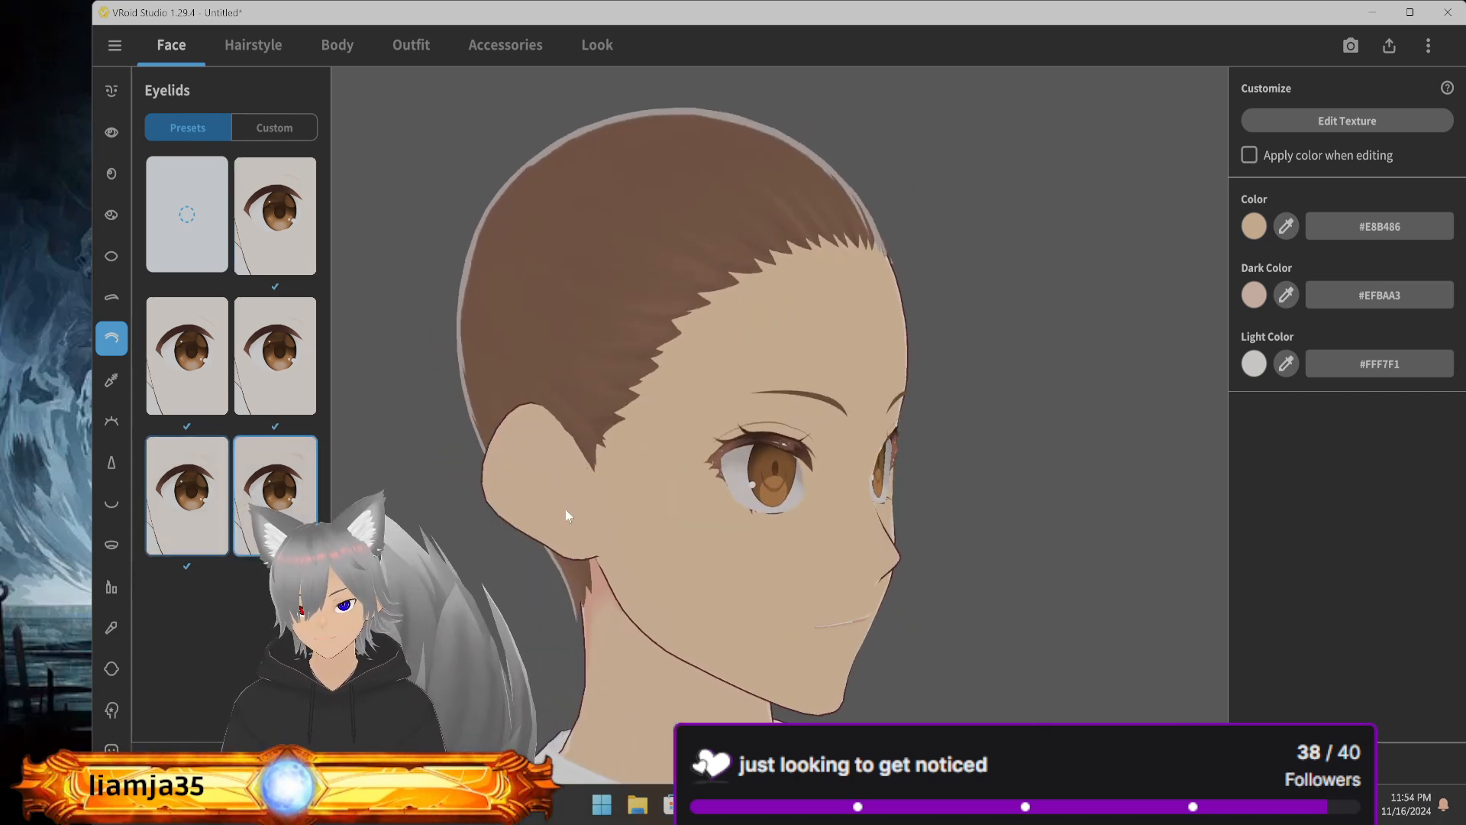
right_click_drag(565, 510, 684, 521)
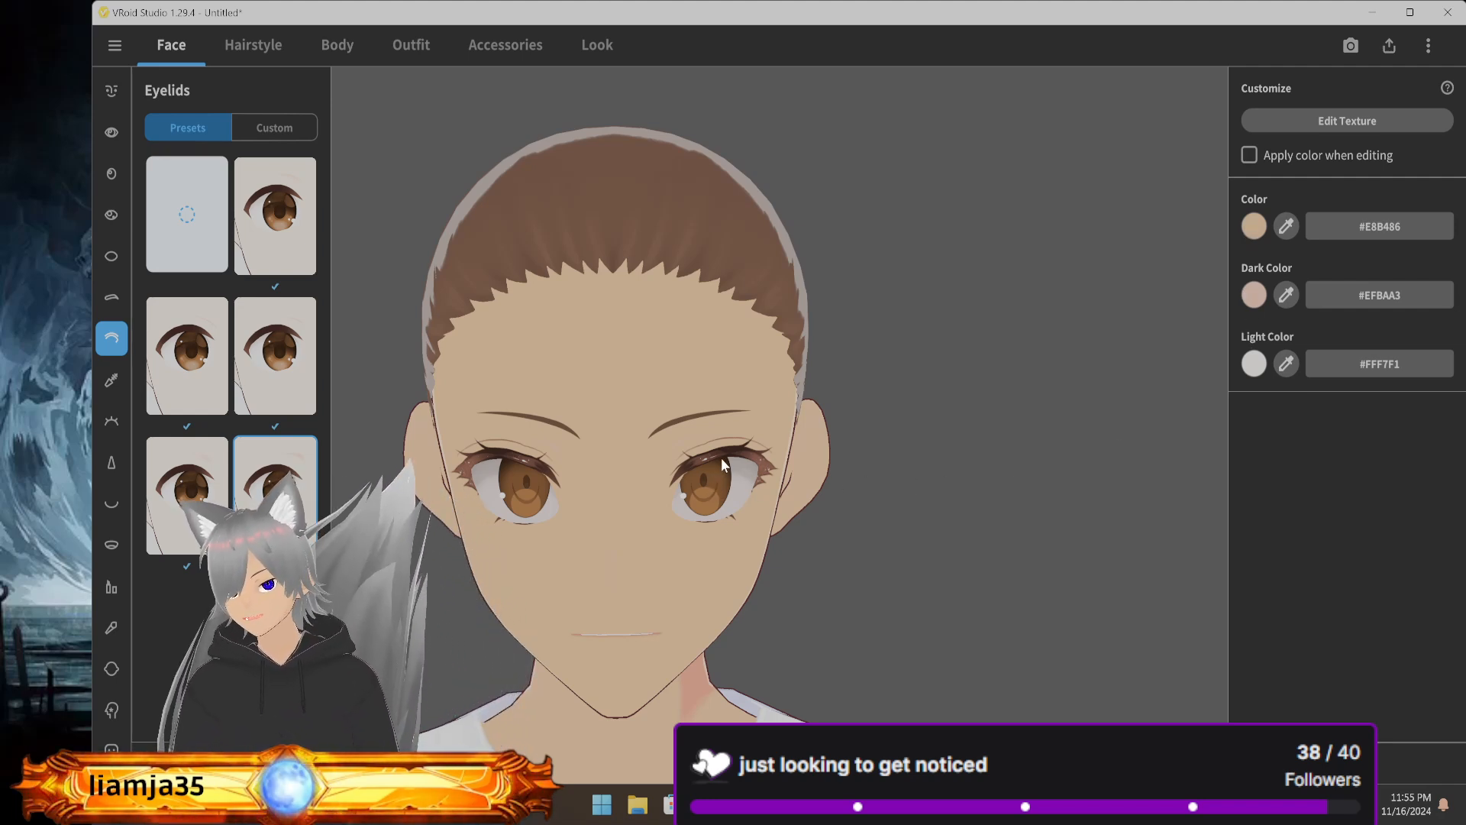
middle_click_drag(721, 457, 831, 434)
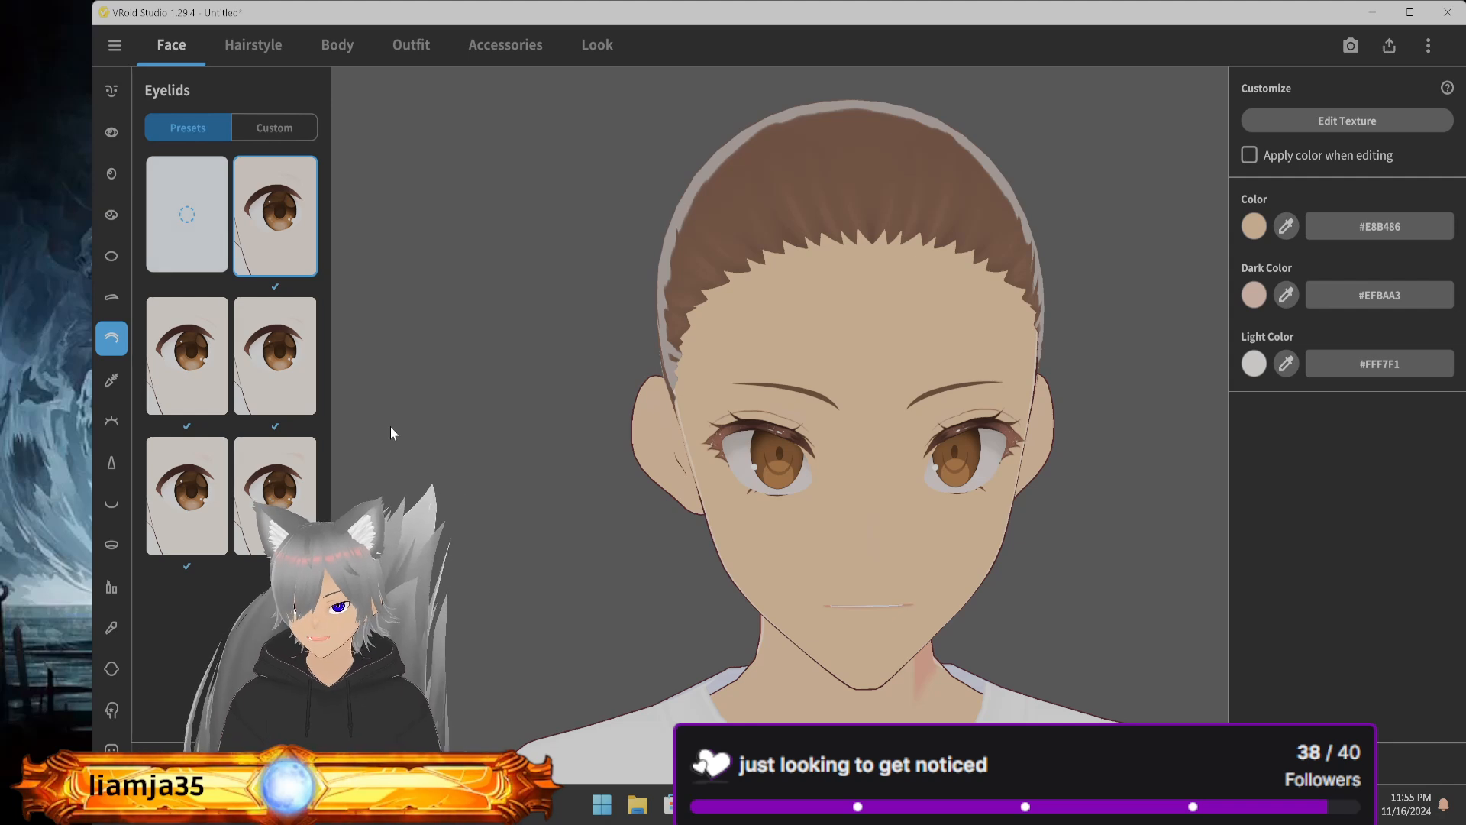
Try eyeliner presets with thick lashes, followed by the plain first preset in the list
left_click(103, 381)
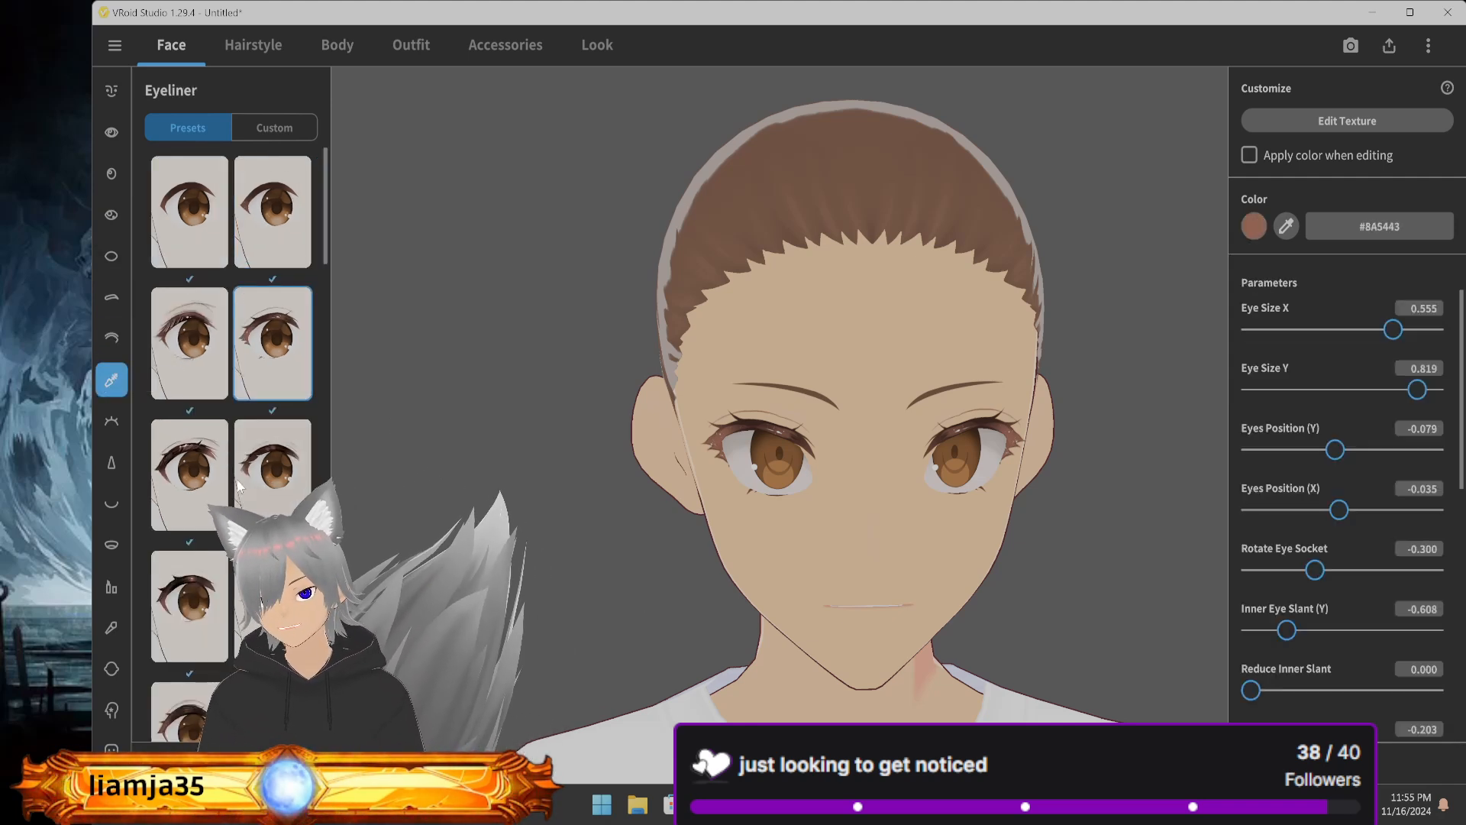
left_click(214, 477)
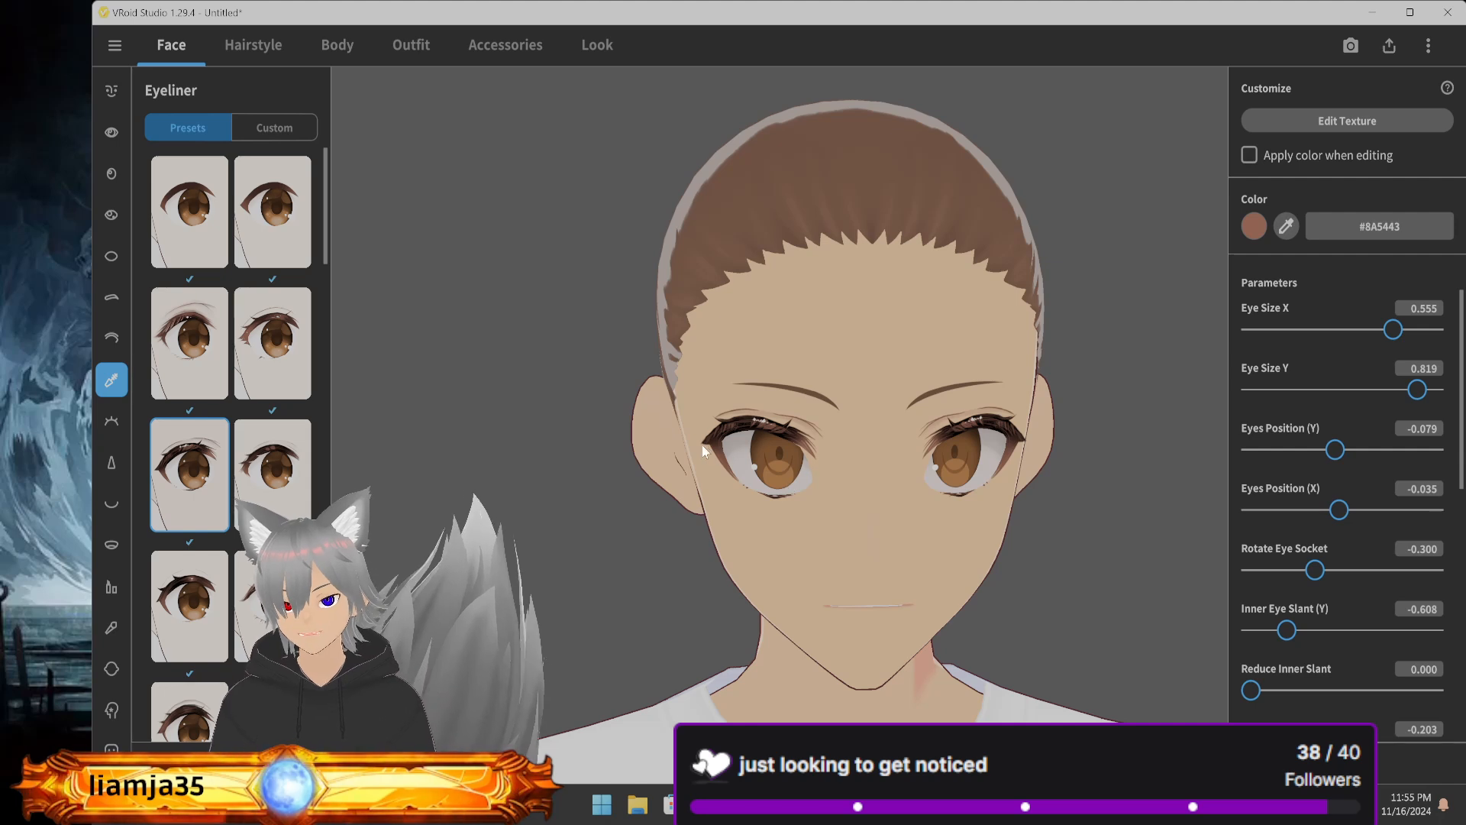
scroll(229, 344, "down", 3)
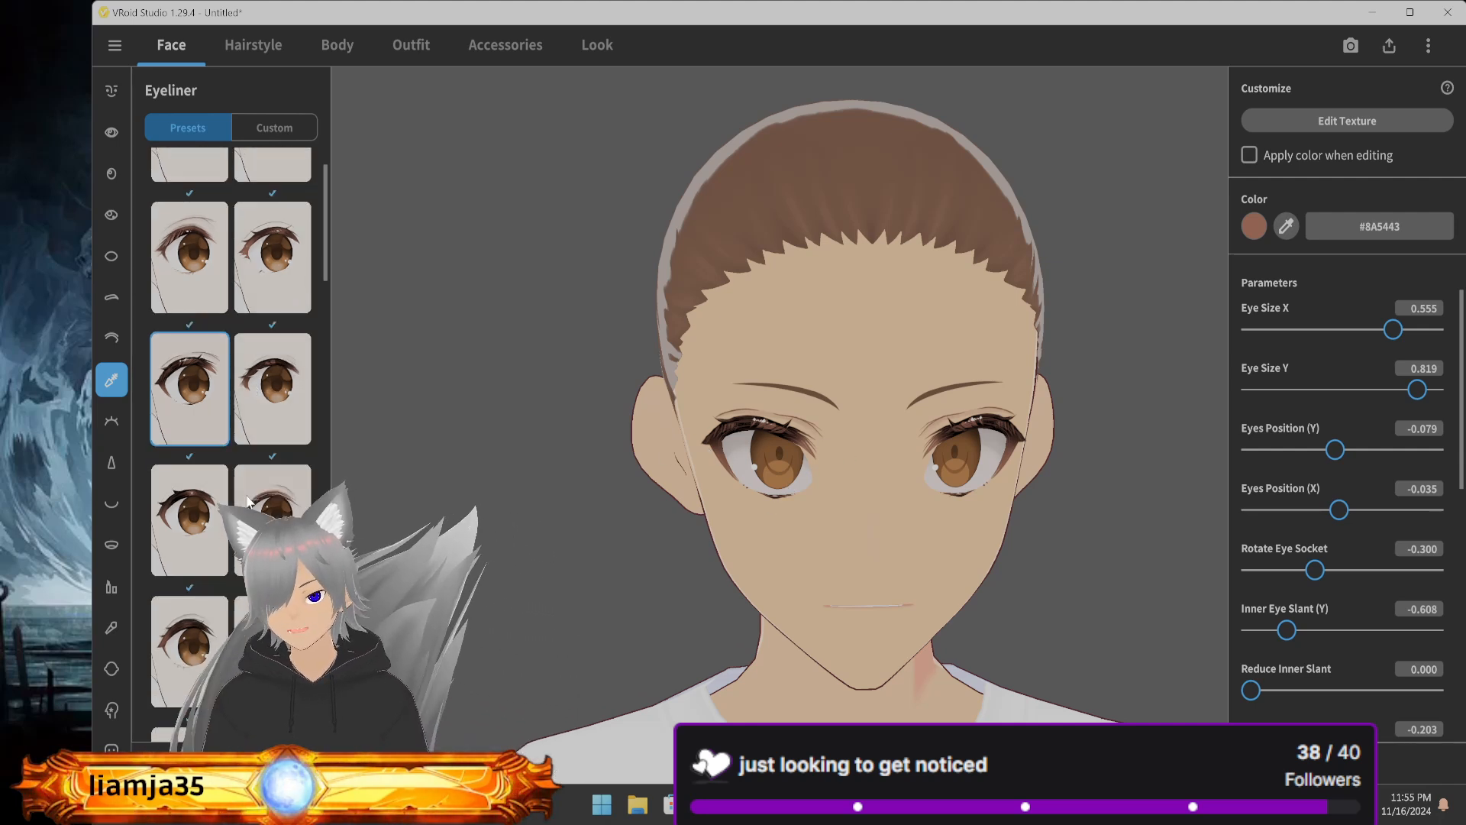
scroll(267, 519, "down", 1)
left_click(269, 514)
scroll(260, 488, "up", 6)
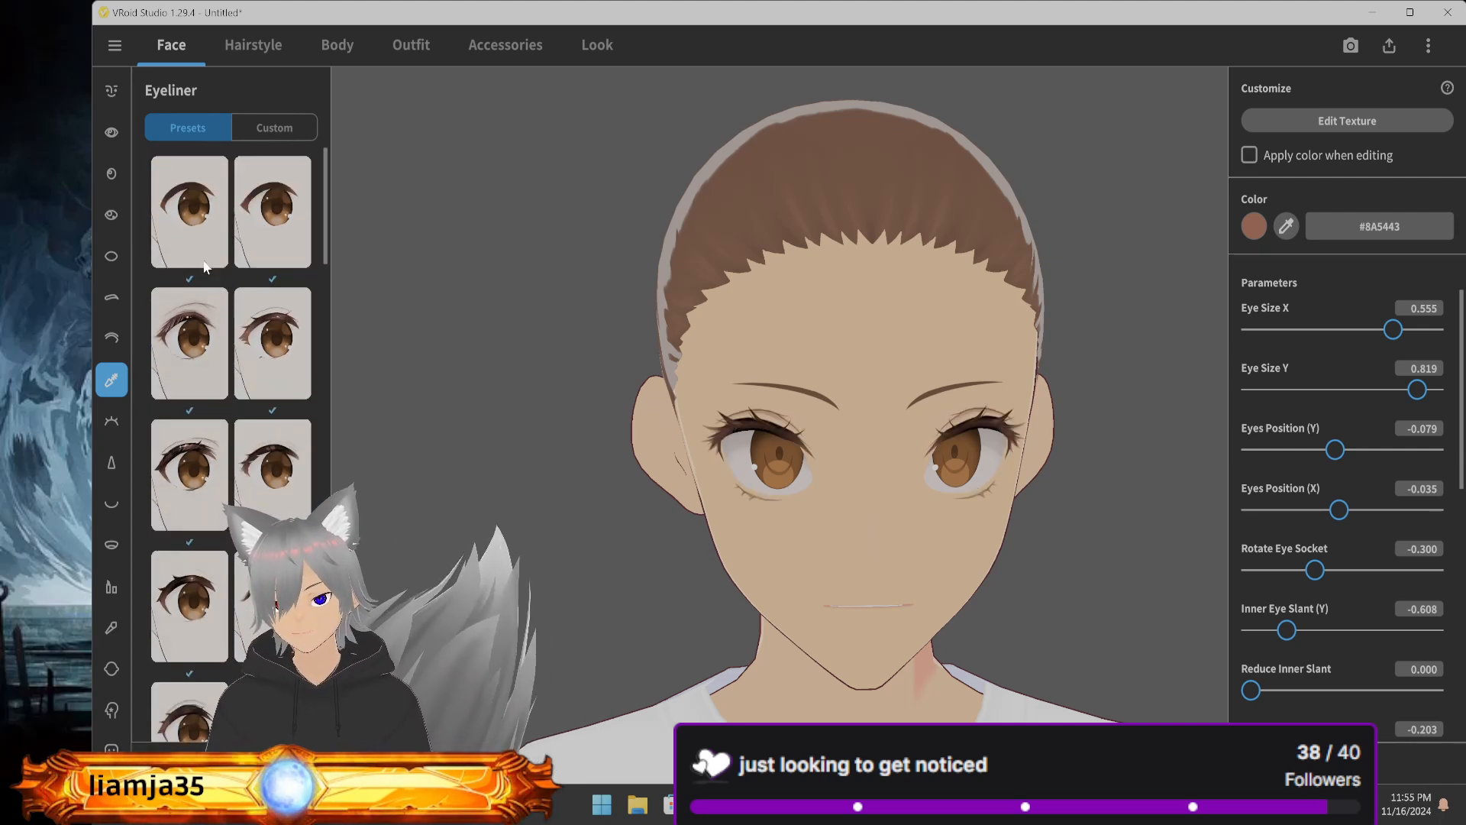
left_click(195, 237)
Test the invisible eyeliner at the end of the preset list, and replace it with the dark, lash-free one just above it
scroll(197, 336, "down", 15)
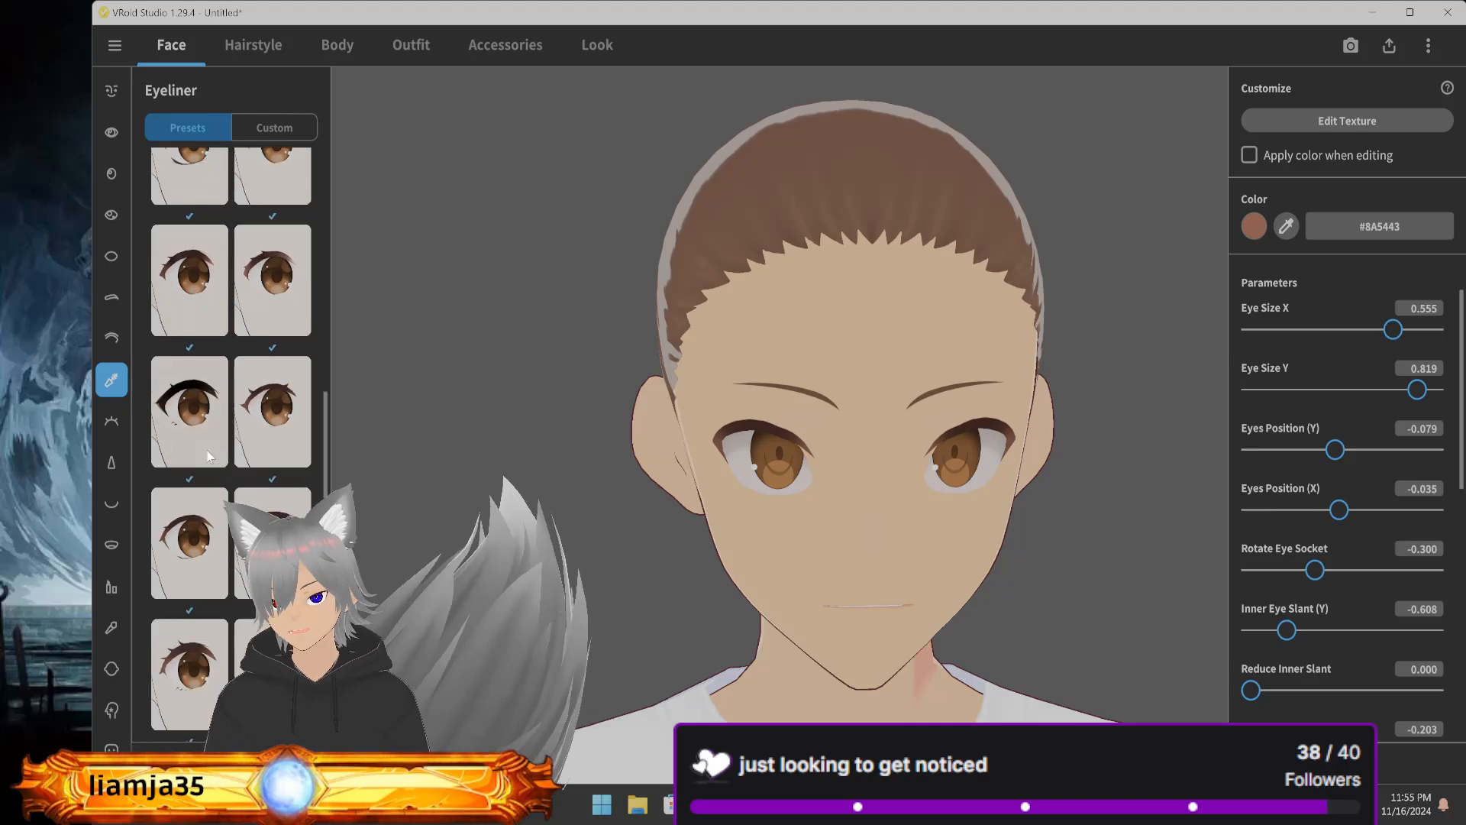
scroll(212, 488, "down", 1)
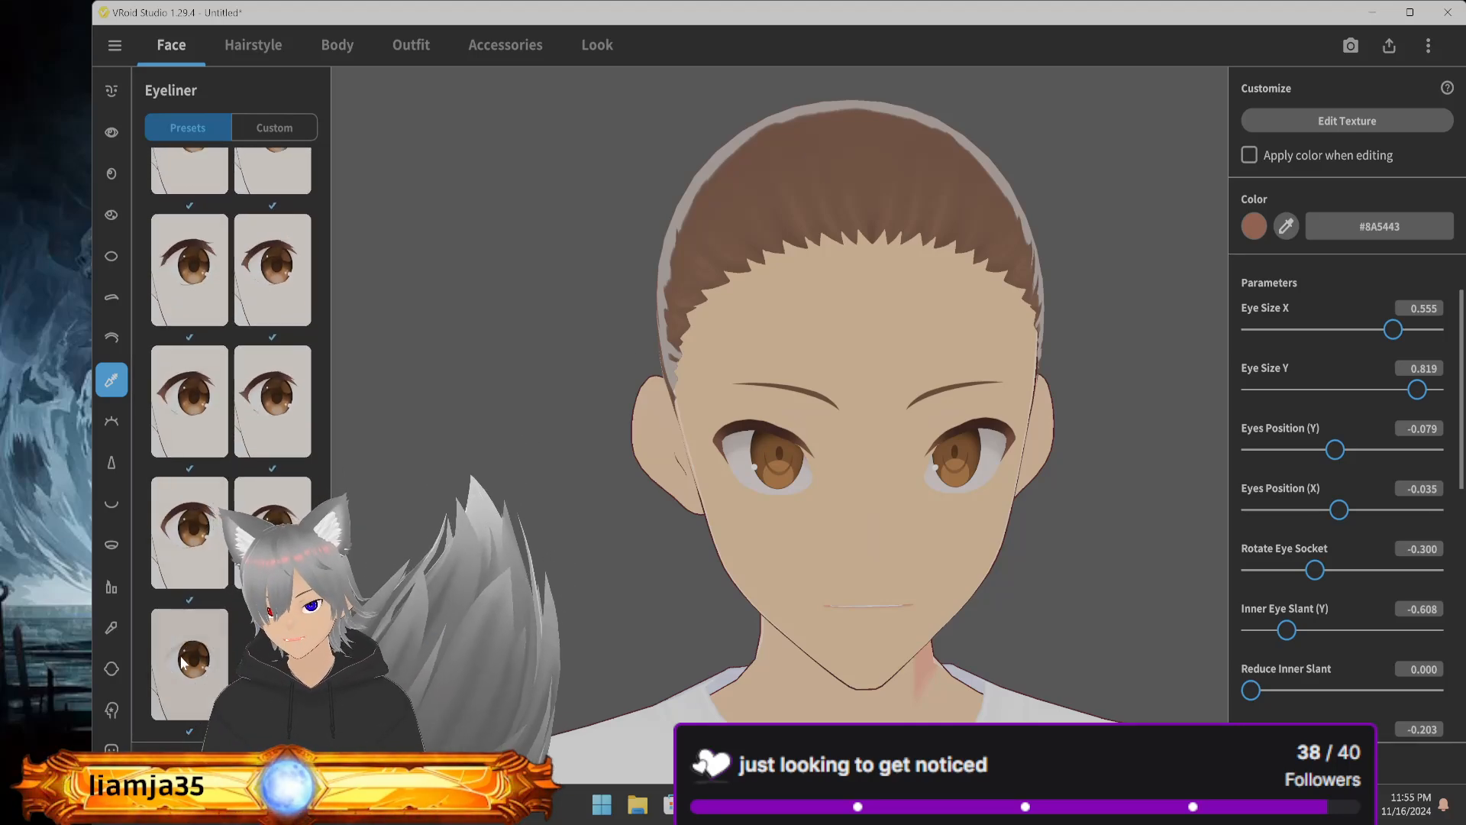
left_click(223, 674)
left_click_drag(650, 634, 680, 625)
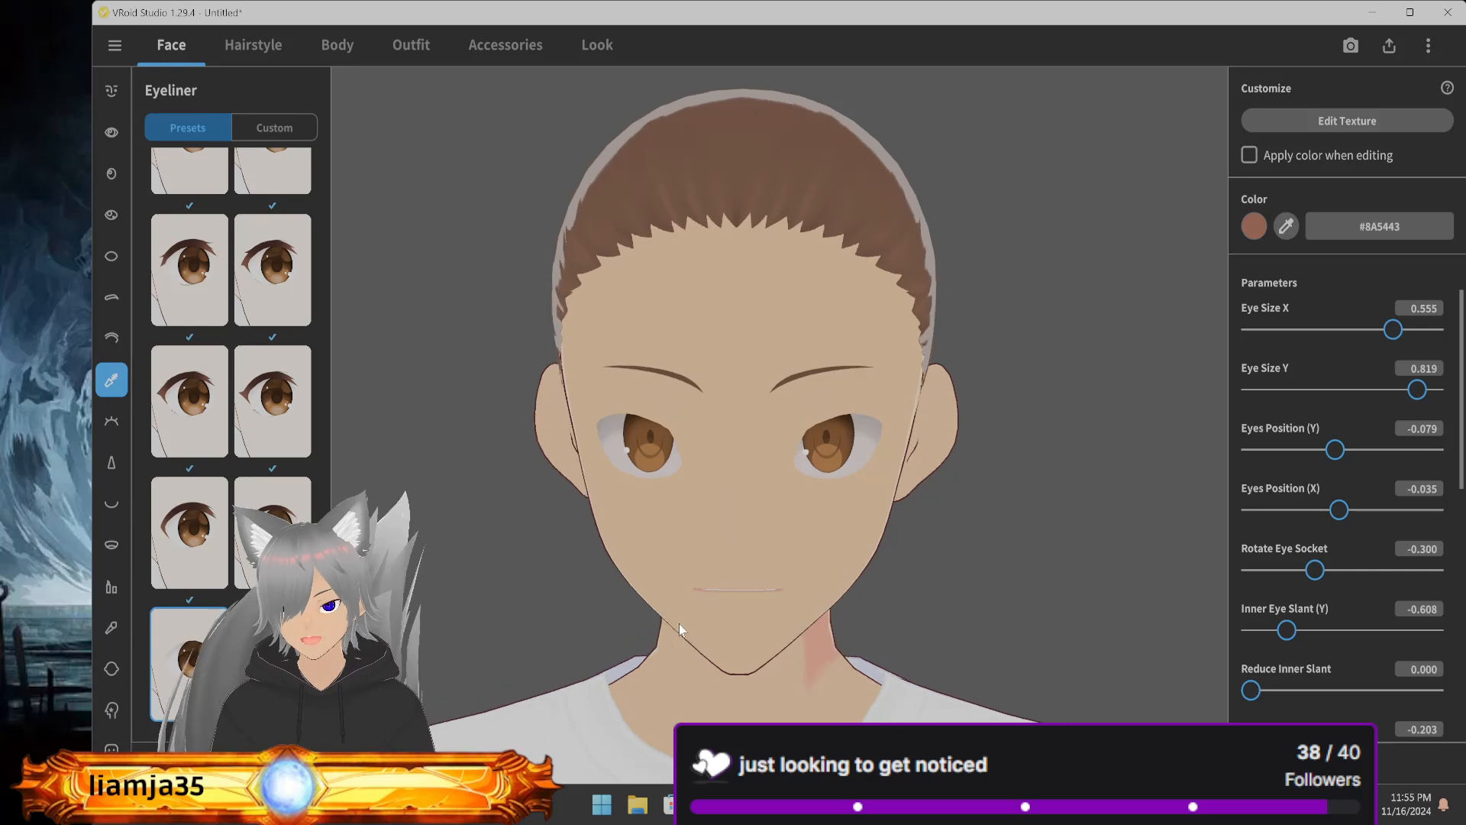
left_click(274, 492)
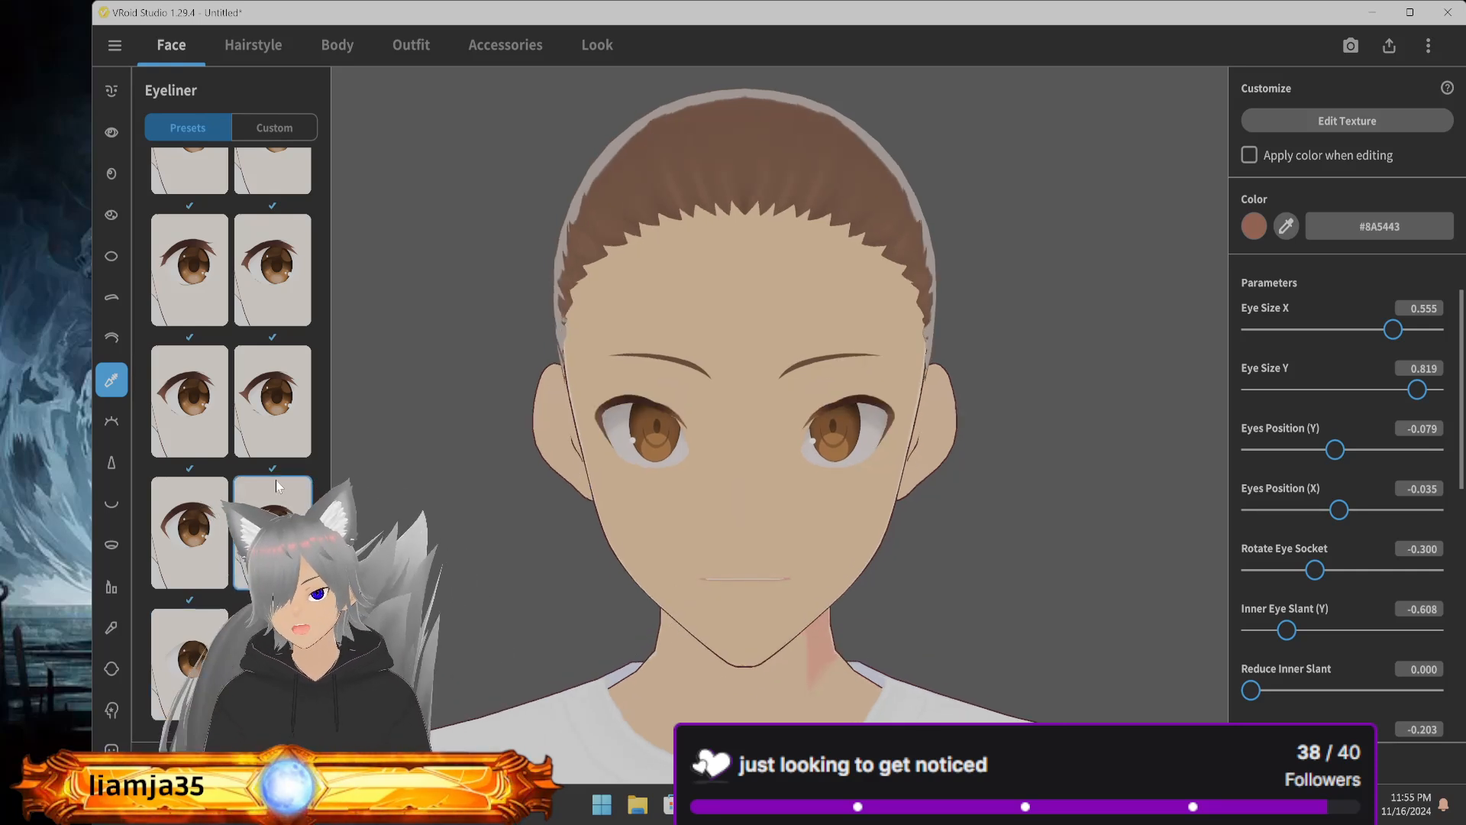
Browse the eyelash presets and try the two densest, spiky ones on the avatar
left_click(115, 421)
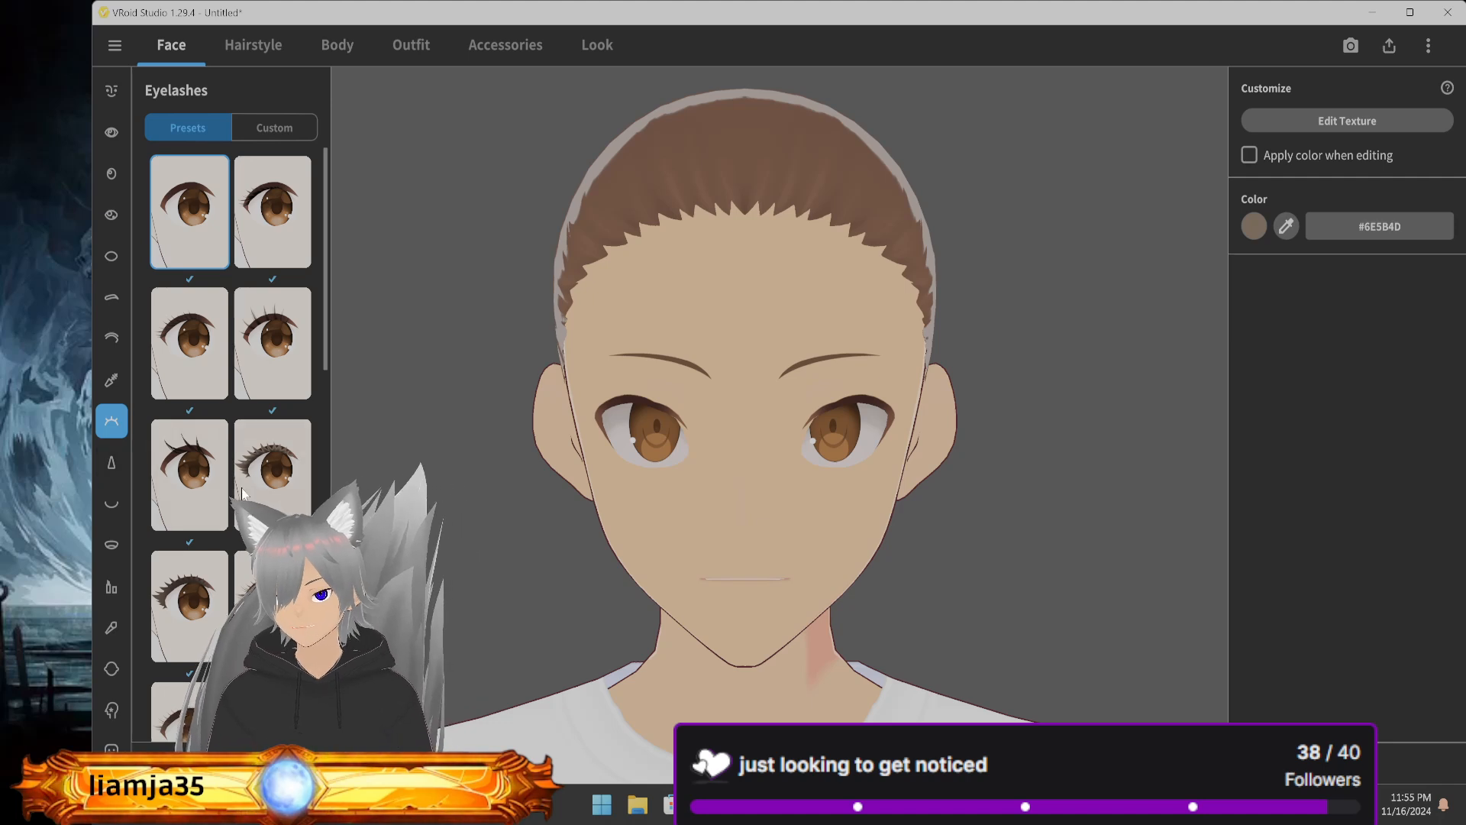
scroll(243, 489, "down", 2)
scroll(241, 489, "down", 4)
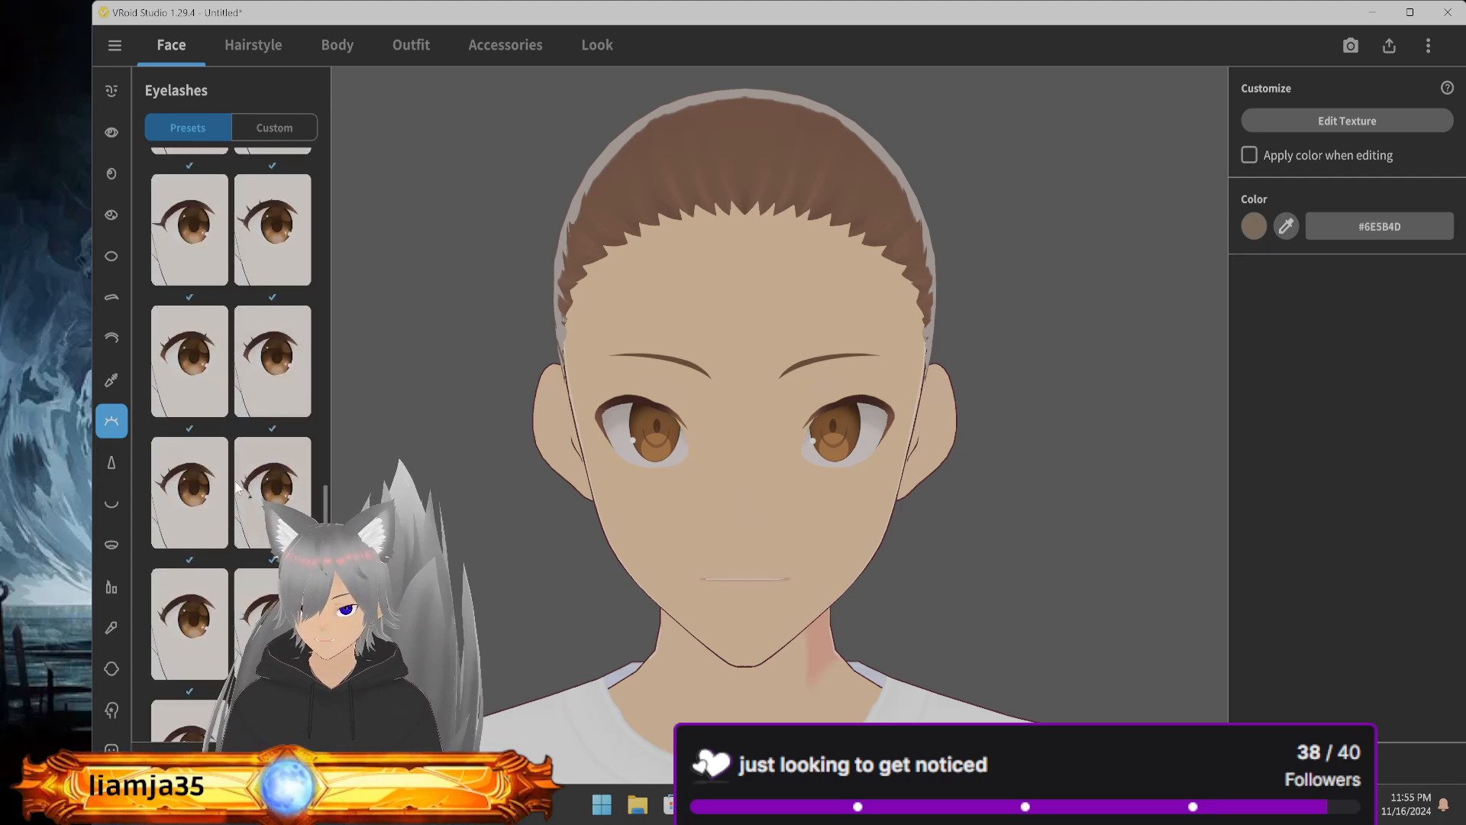
scroll(219, 554, "up", 3)
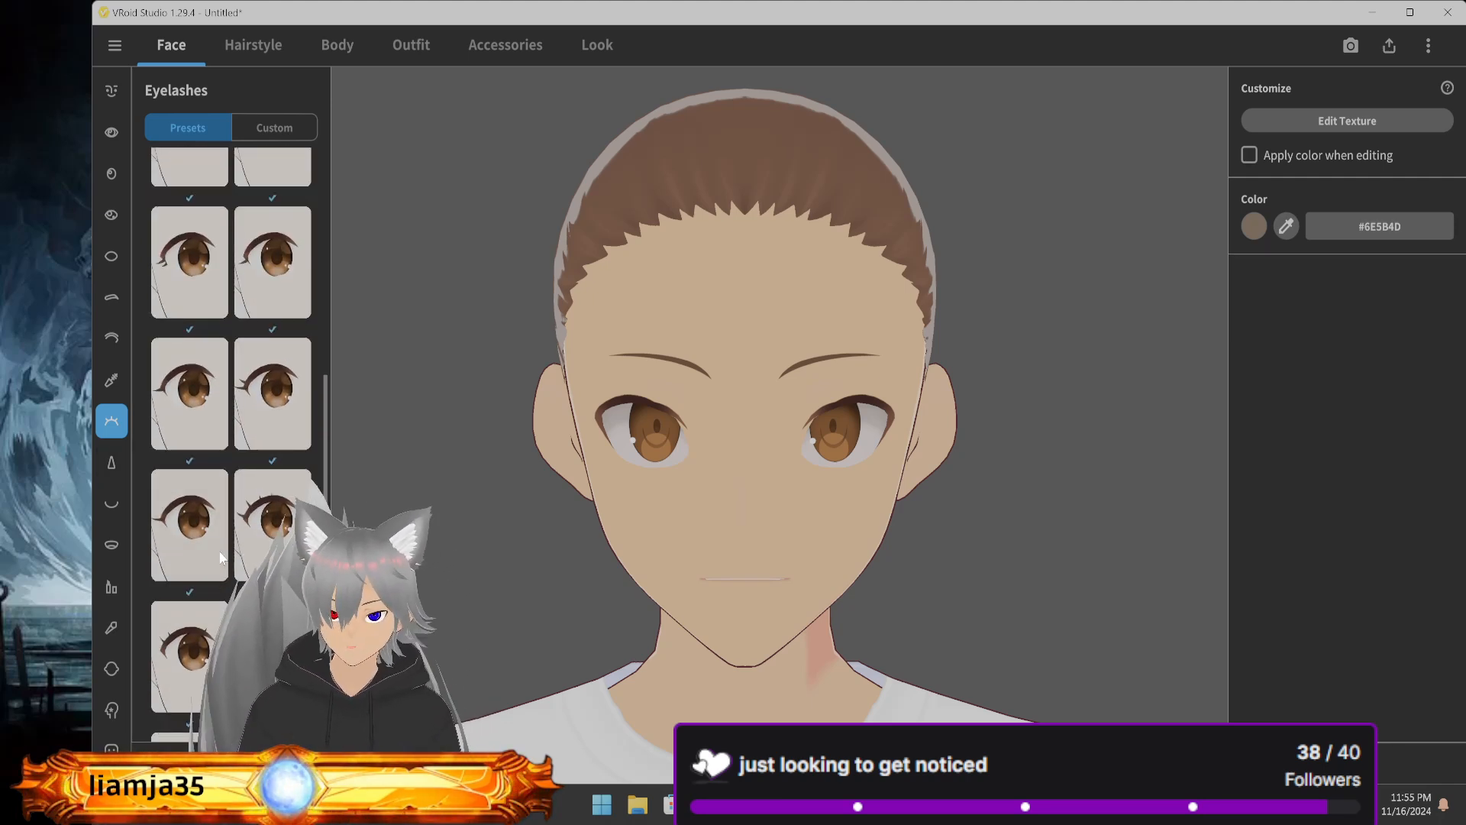
left_click(182, 367)
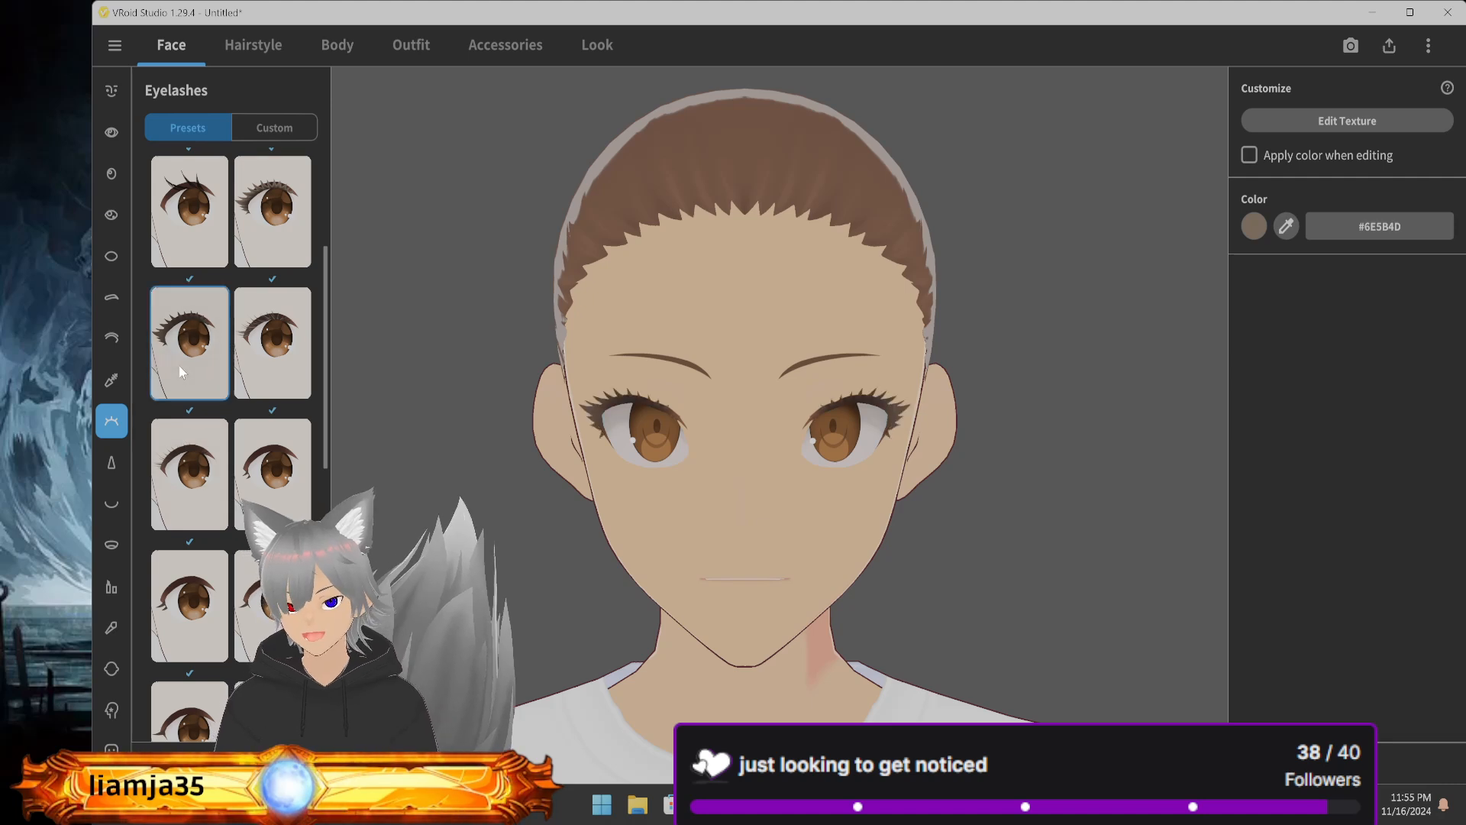
scroll(183, 370, "up", 1)
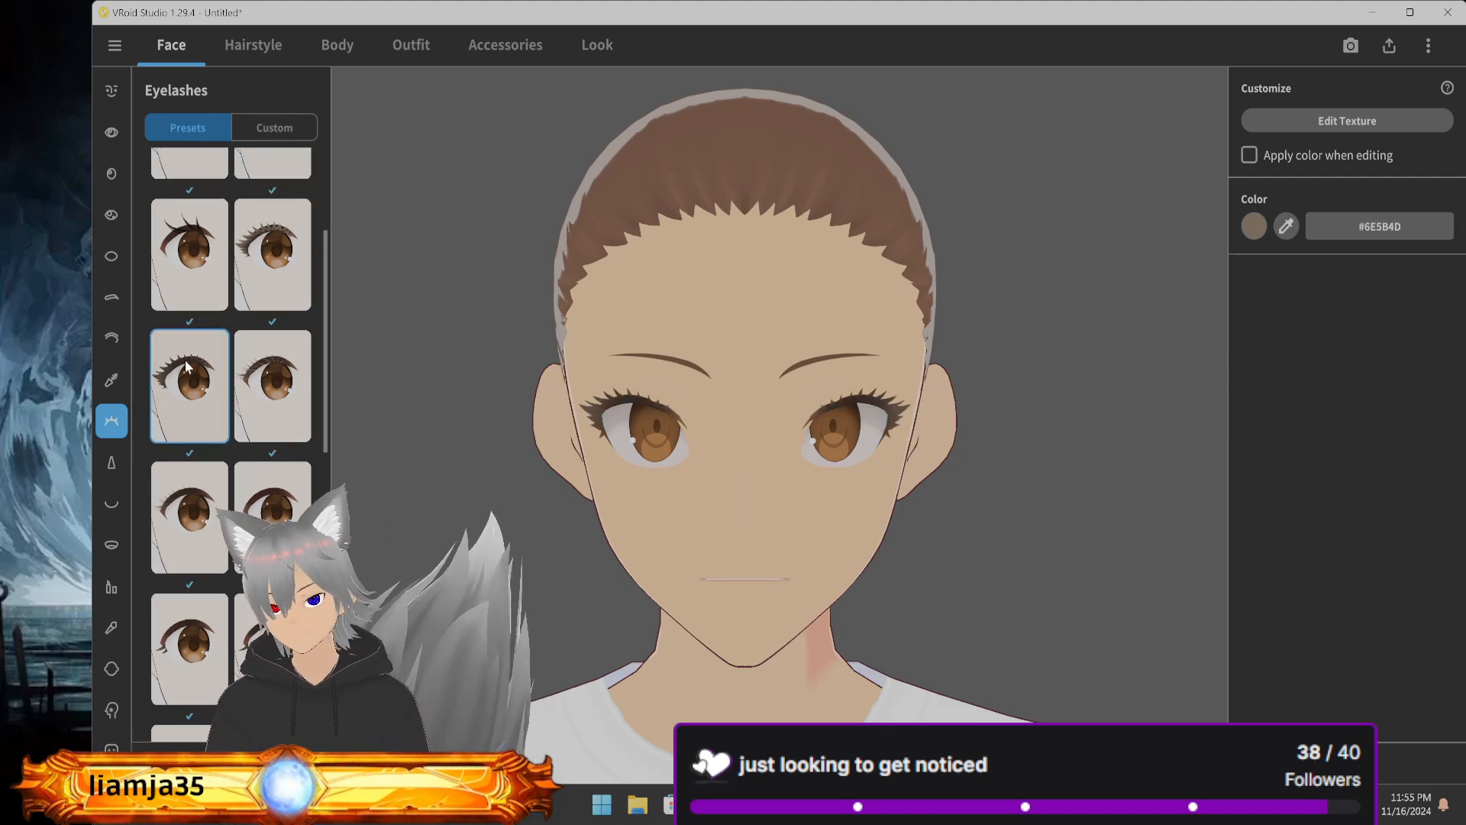
left_click(277, 273)
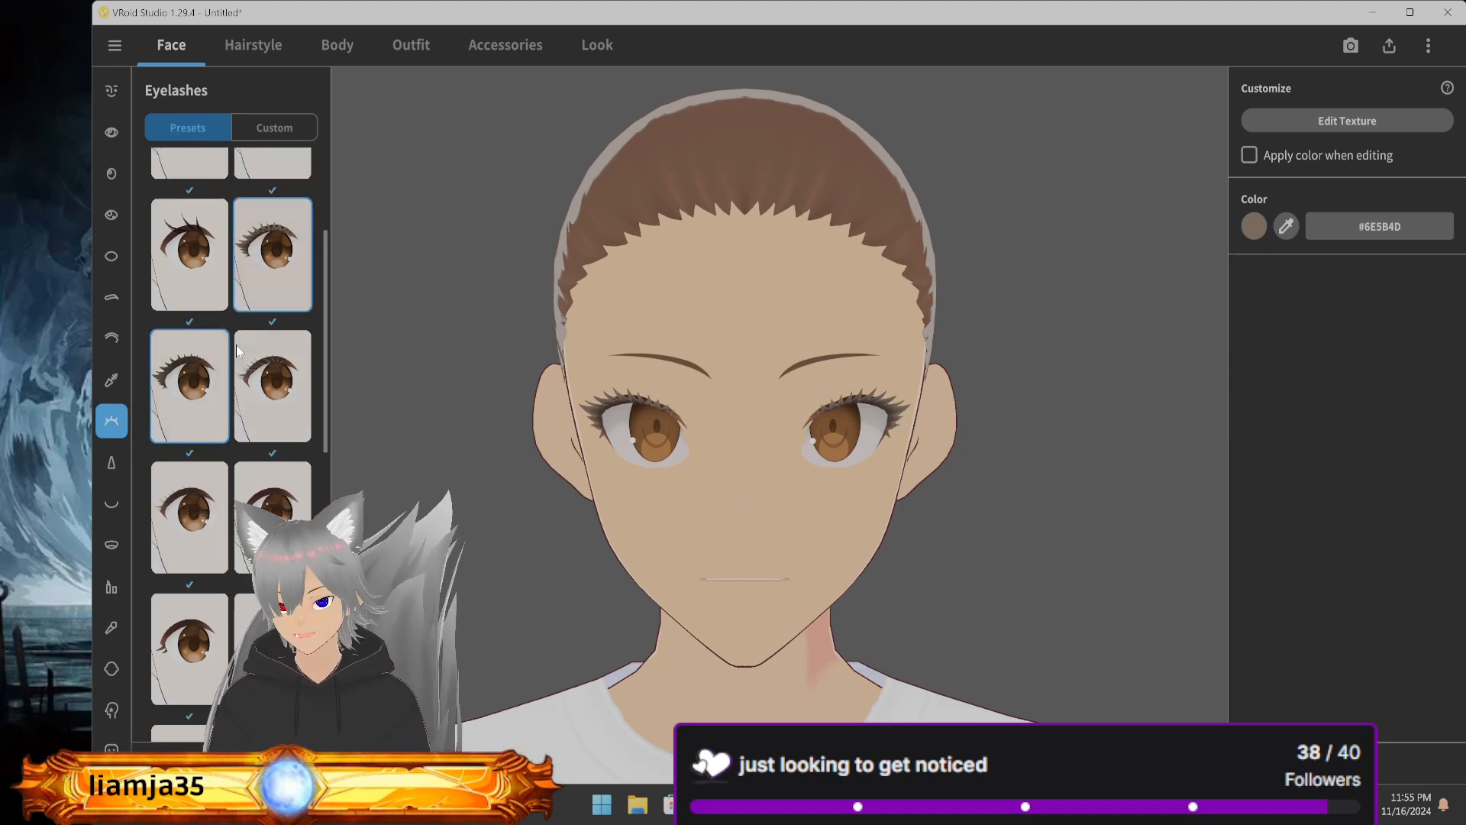
Check the dense eyelashes from the side and front, and reapply the first eyelash preset
right_click_drag(658, 504, 692, 510)
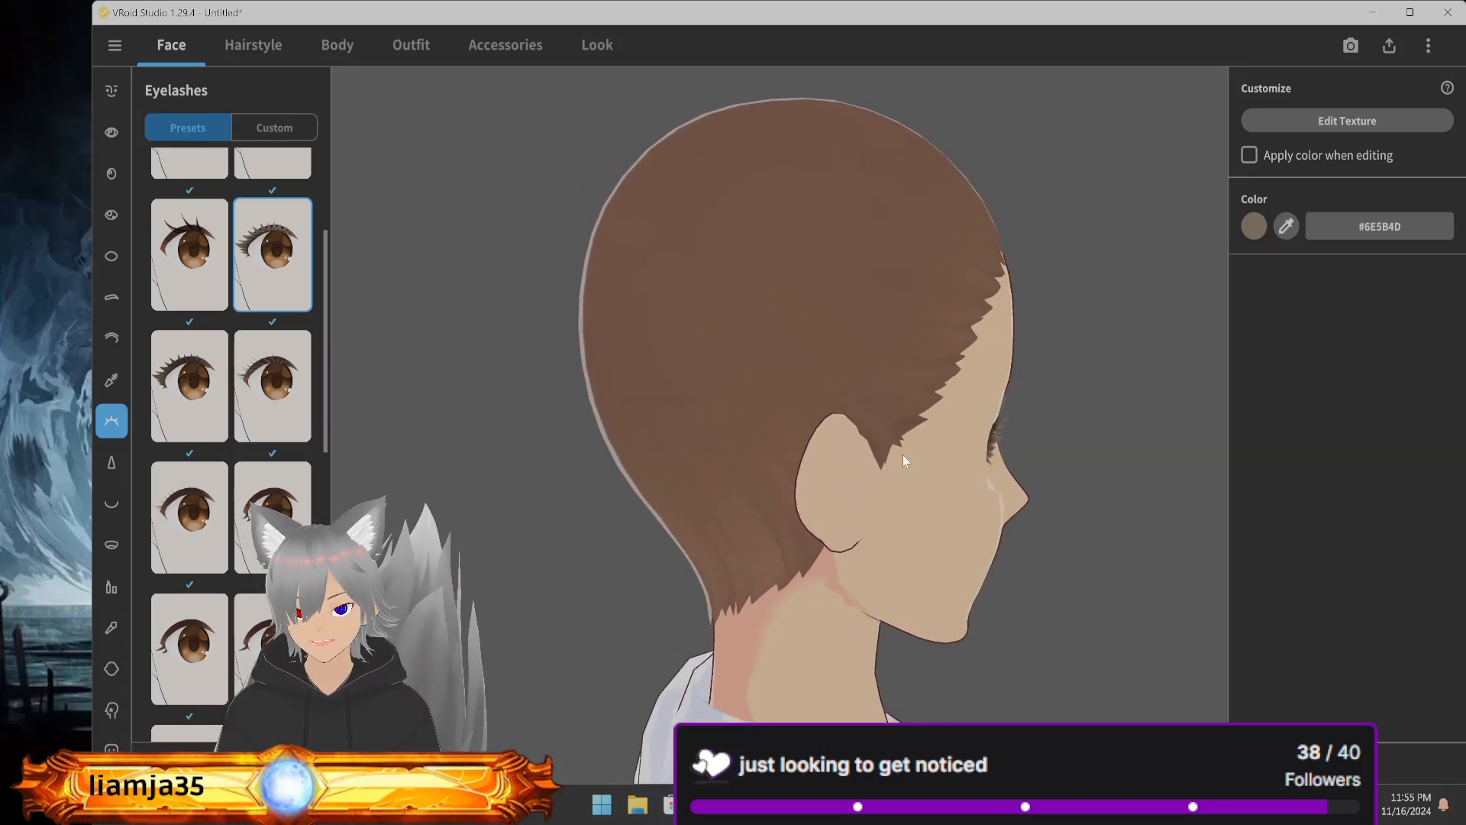
scroll(988, 448, "up", 4)
middle_click_drag(1034, 476, 962, 481)
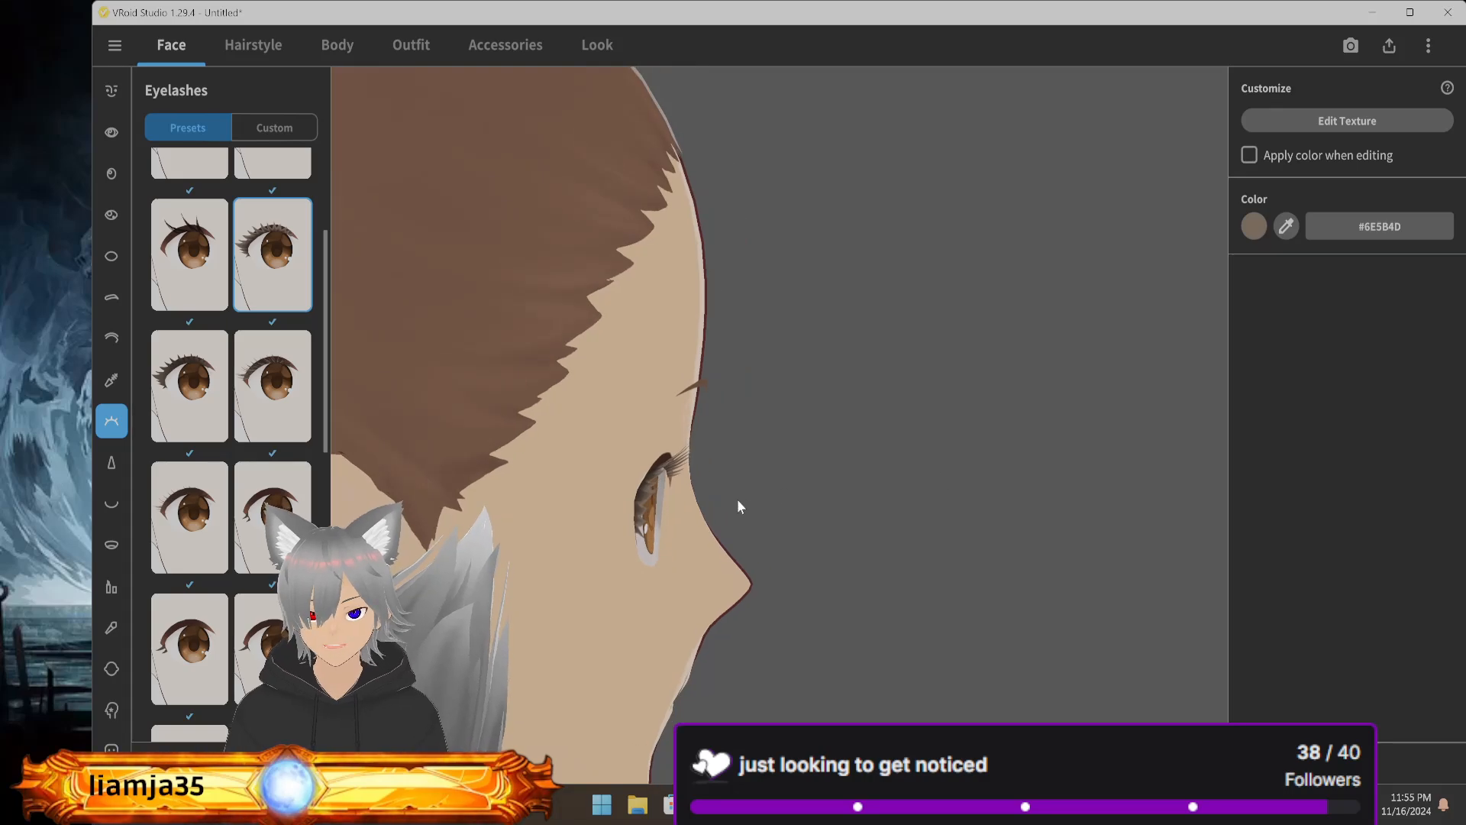
scroll(736, 500, "up", 3)
right_click_drag(700, 499, 651, 496)
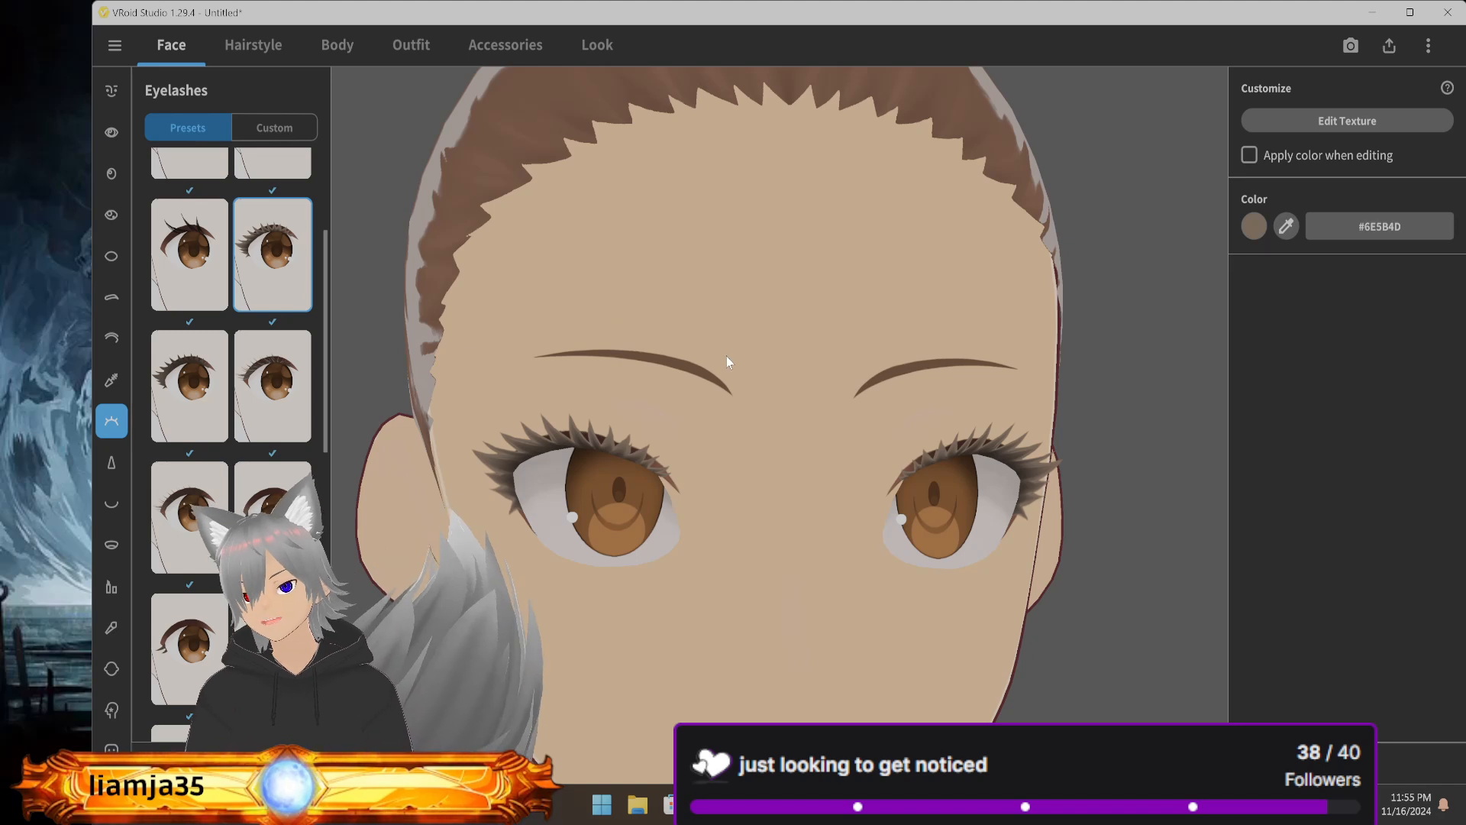
scroll(859, 379, "down", 3)
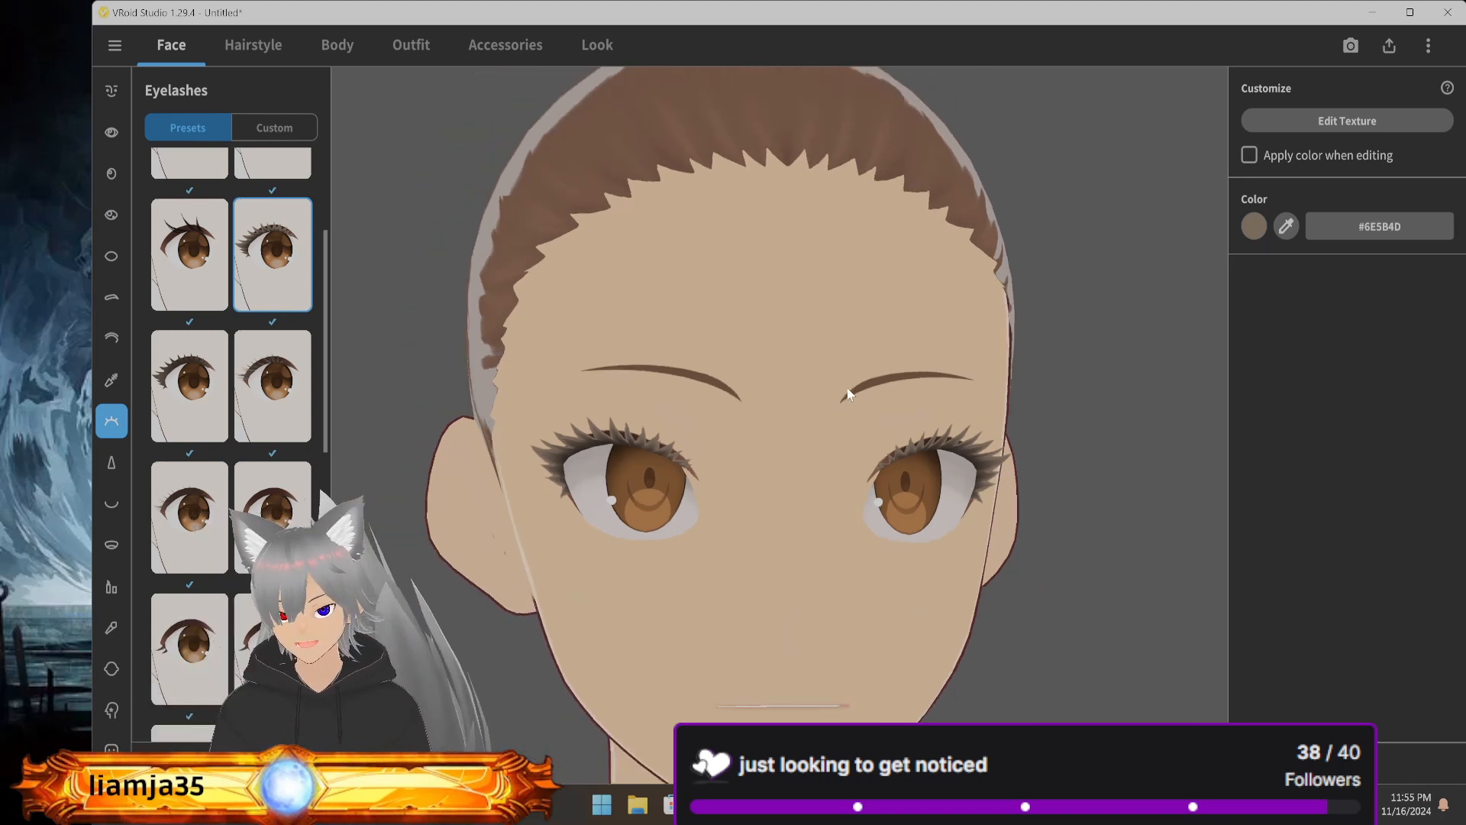
scroll(250, 341, "up", 2)
scroll(250, 341, "up", 1)
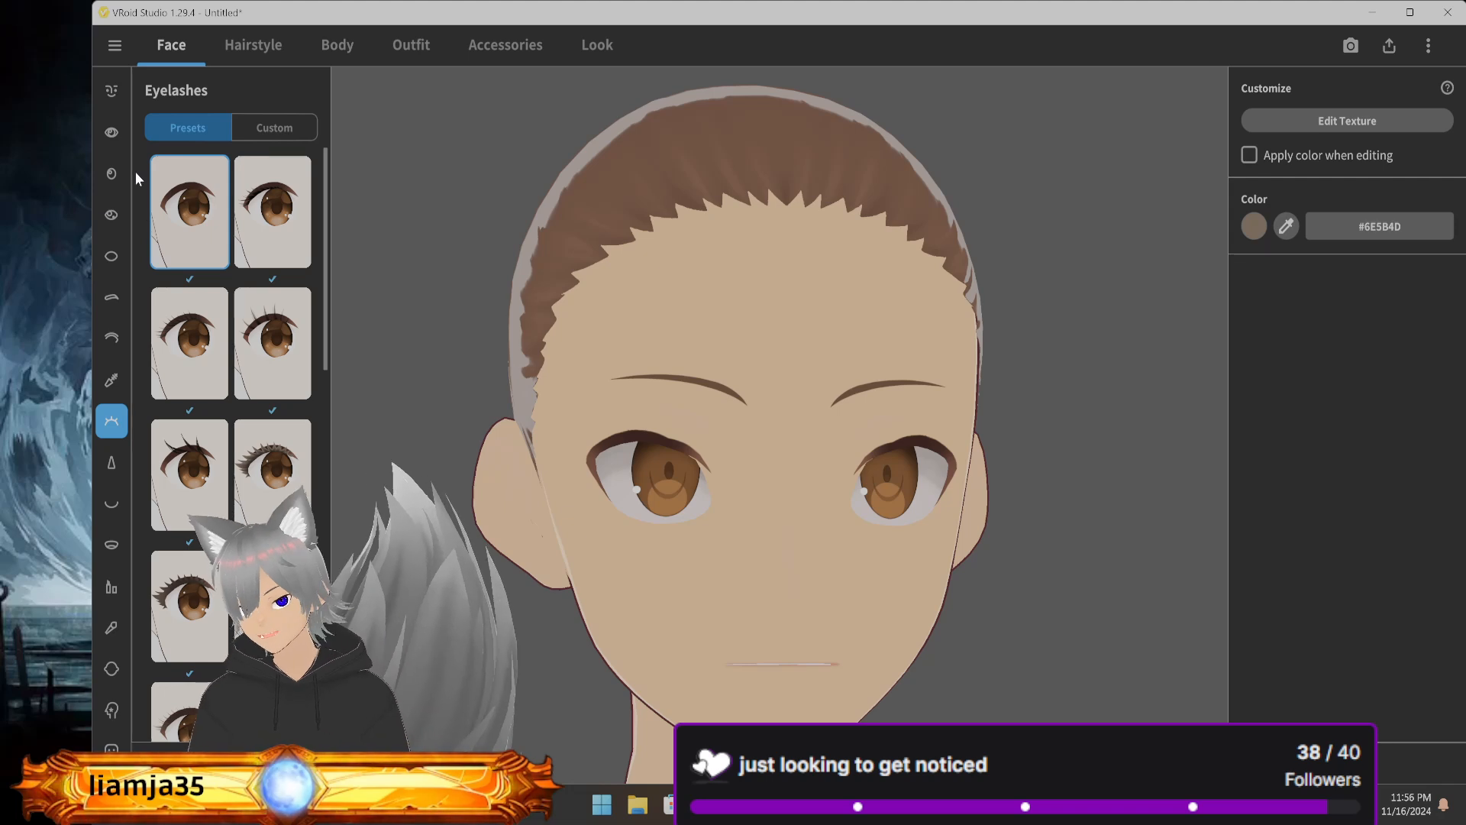
Compare several nose presets from the front and side, ending with the second one in the fifth row
left_click(114, 462)
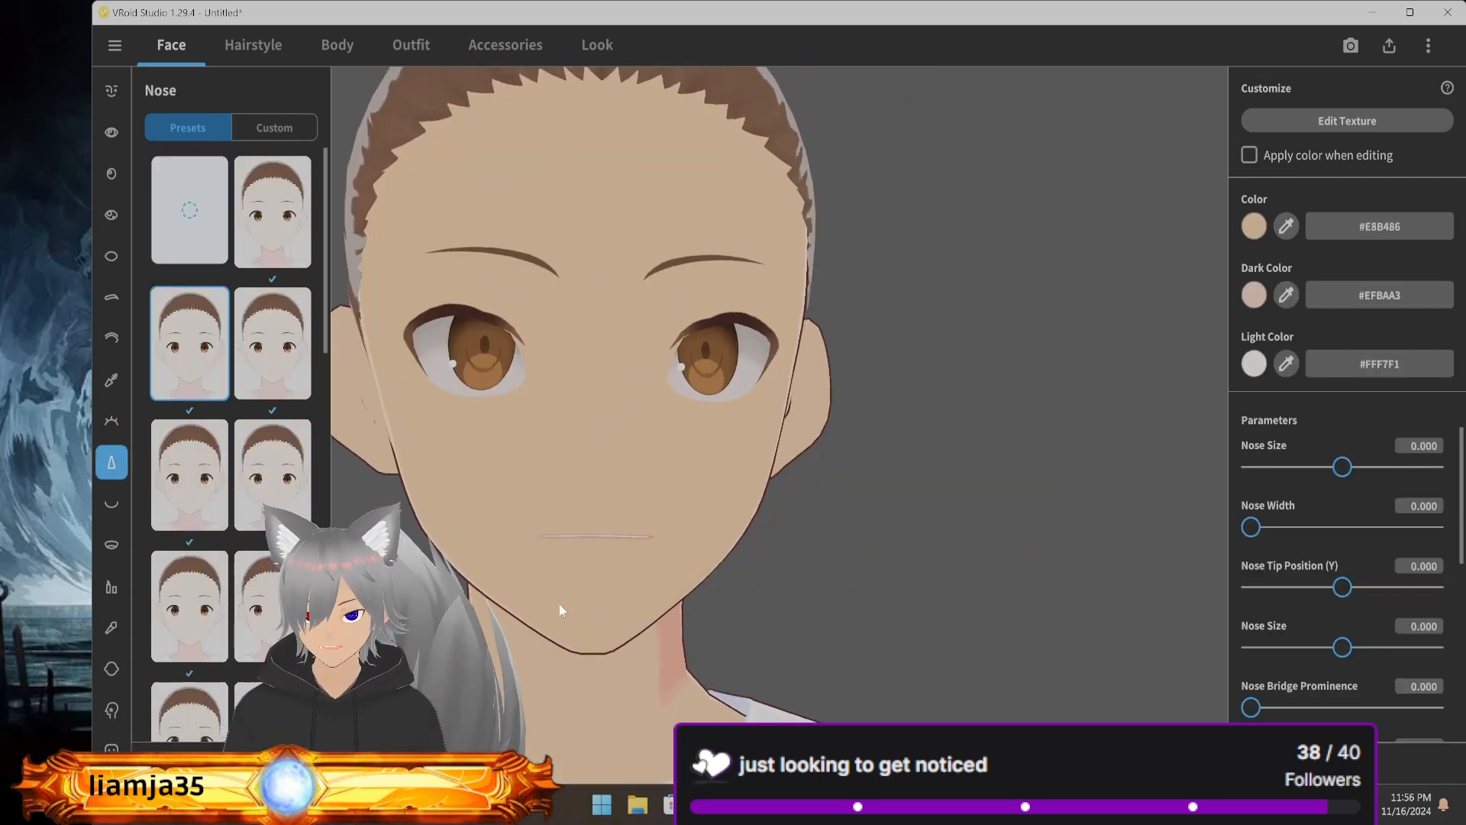
mouse_move(559, 603)
right_mouse_down()
mouse_move(612, 599)
mouse_move(586, 595)
right_mouse_up()
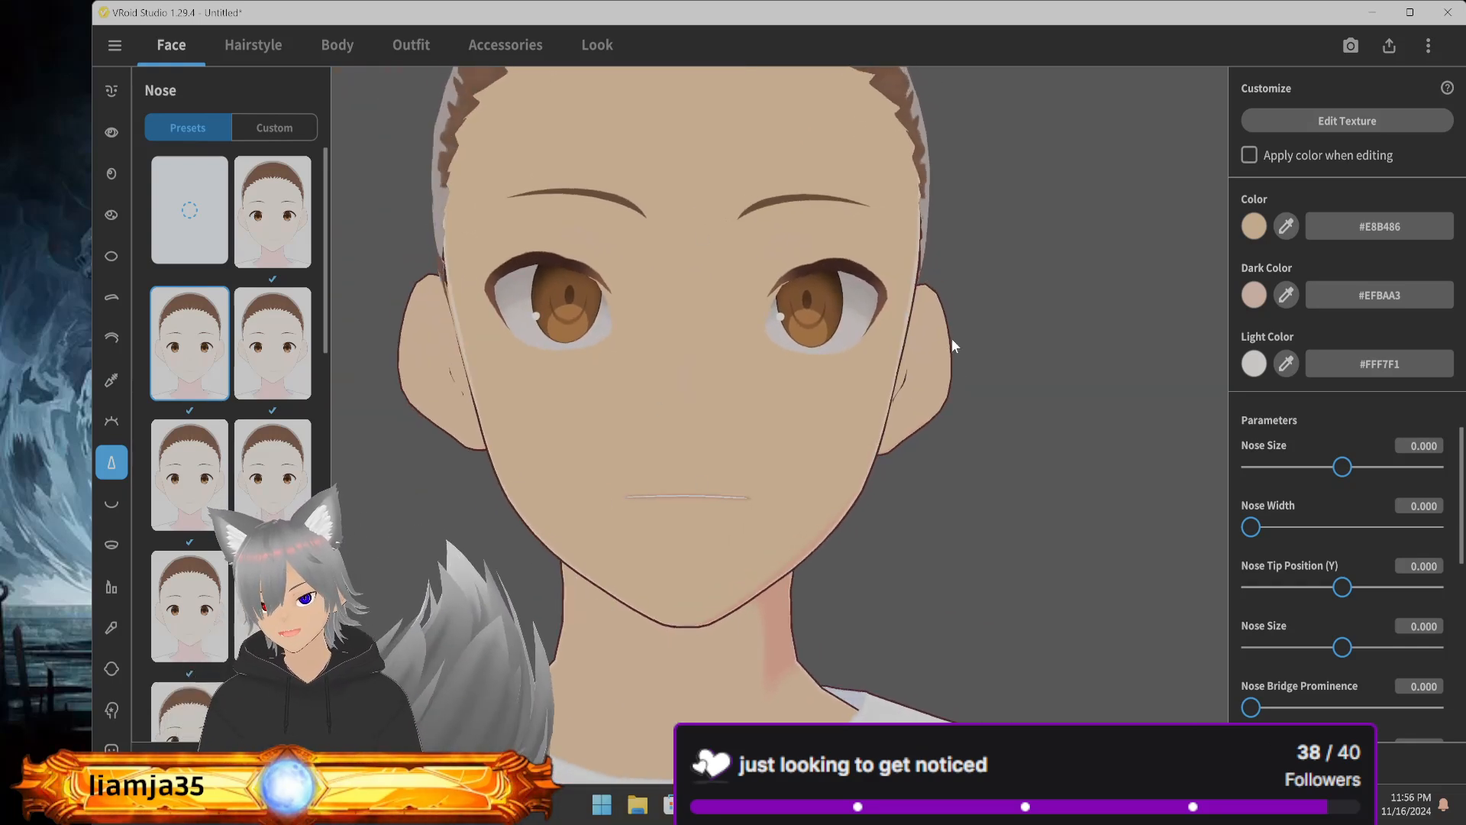
left_click(273, 347)
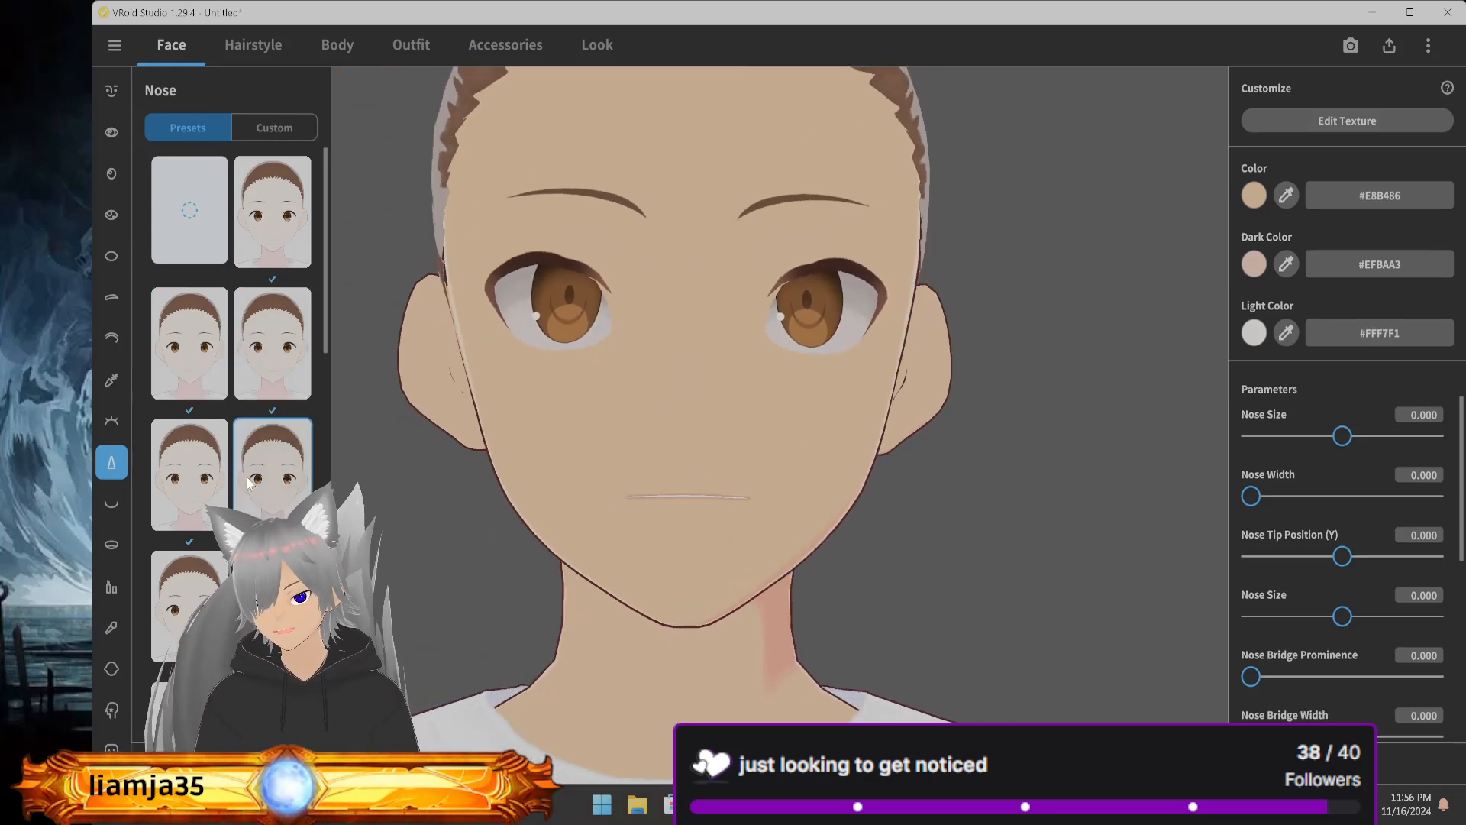
left_click(191, 474)
right_click_drag(590, 480, 864, 410)
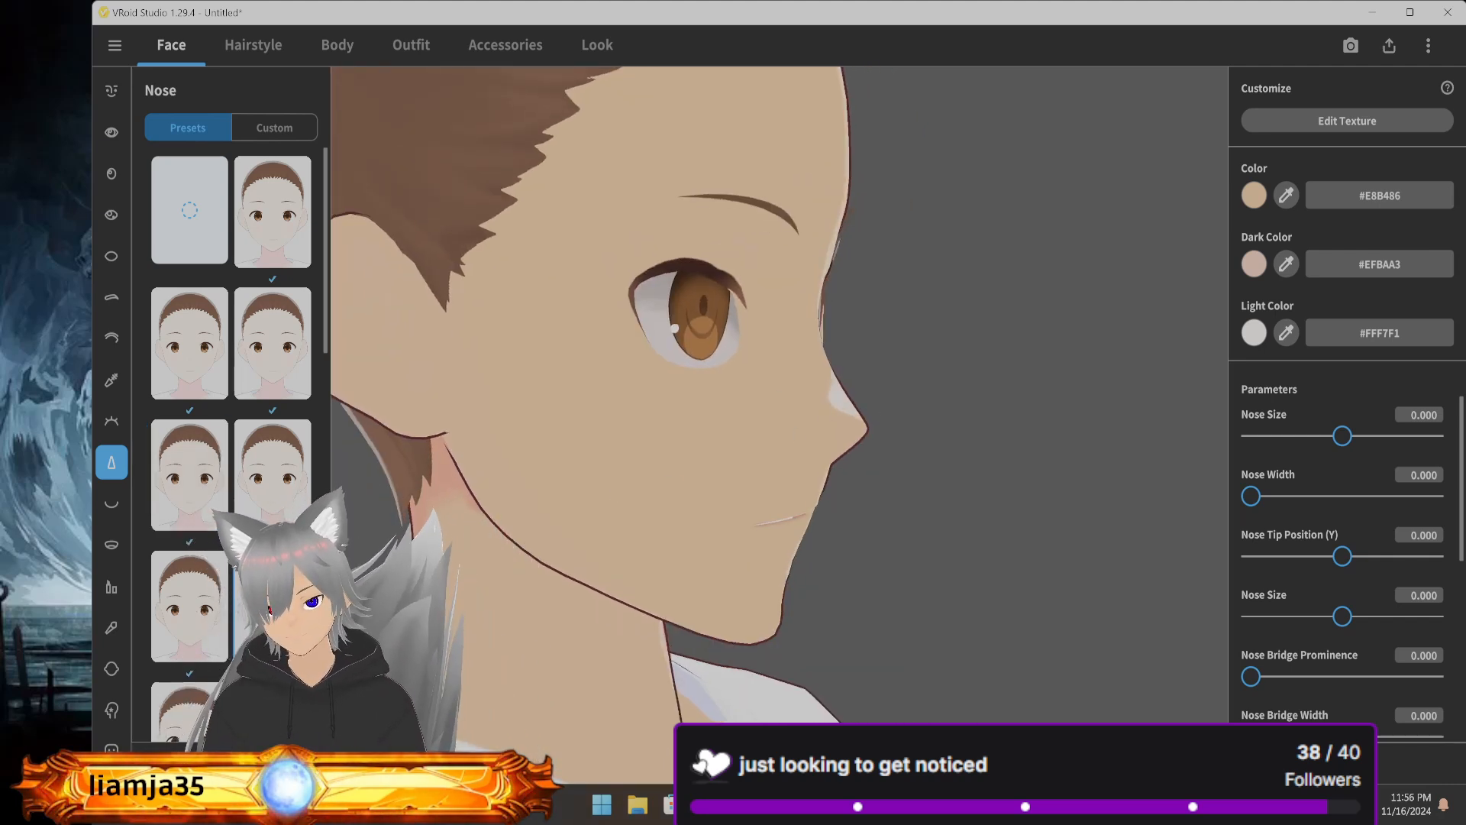
left_click(192, 709)
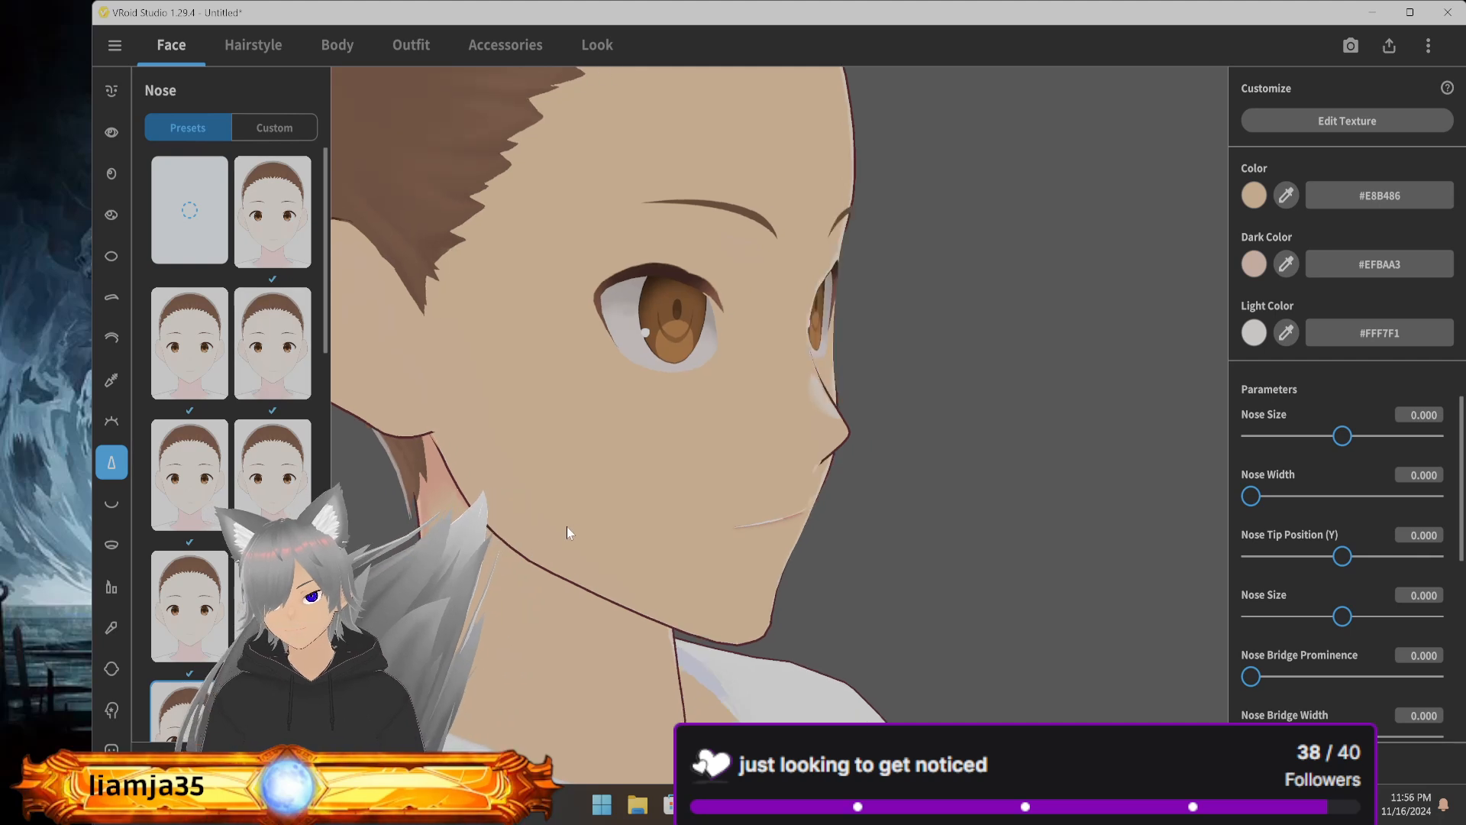
scroll(267, 573, "down", 2)
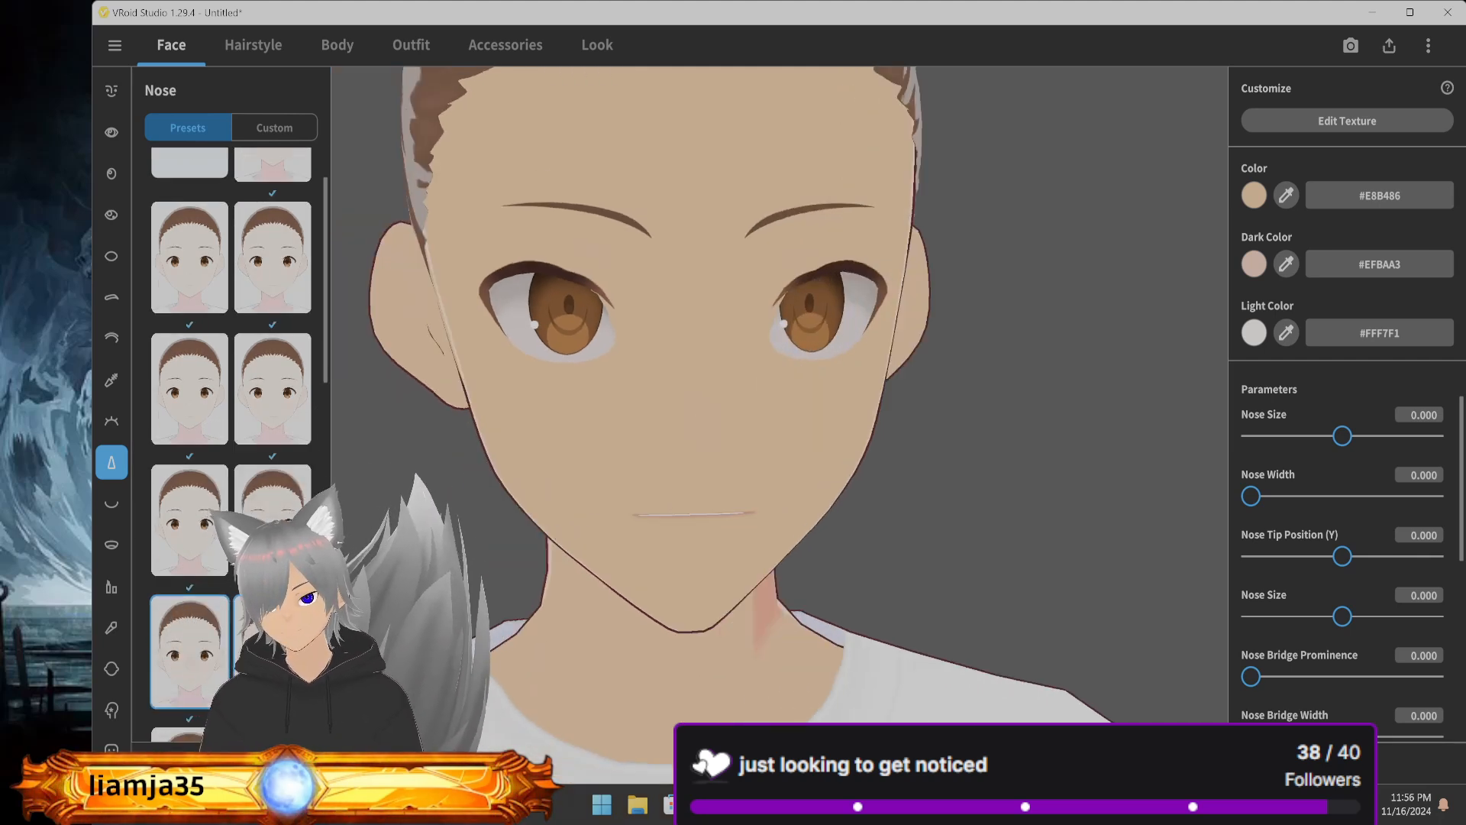
right_click_drag(428, 595, 502, 618)
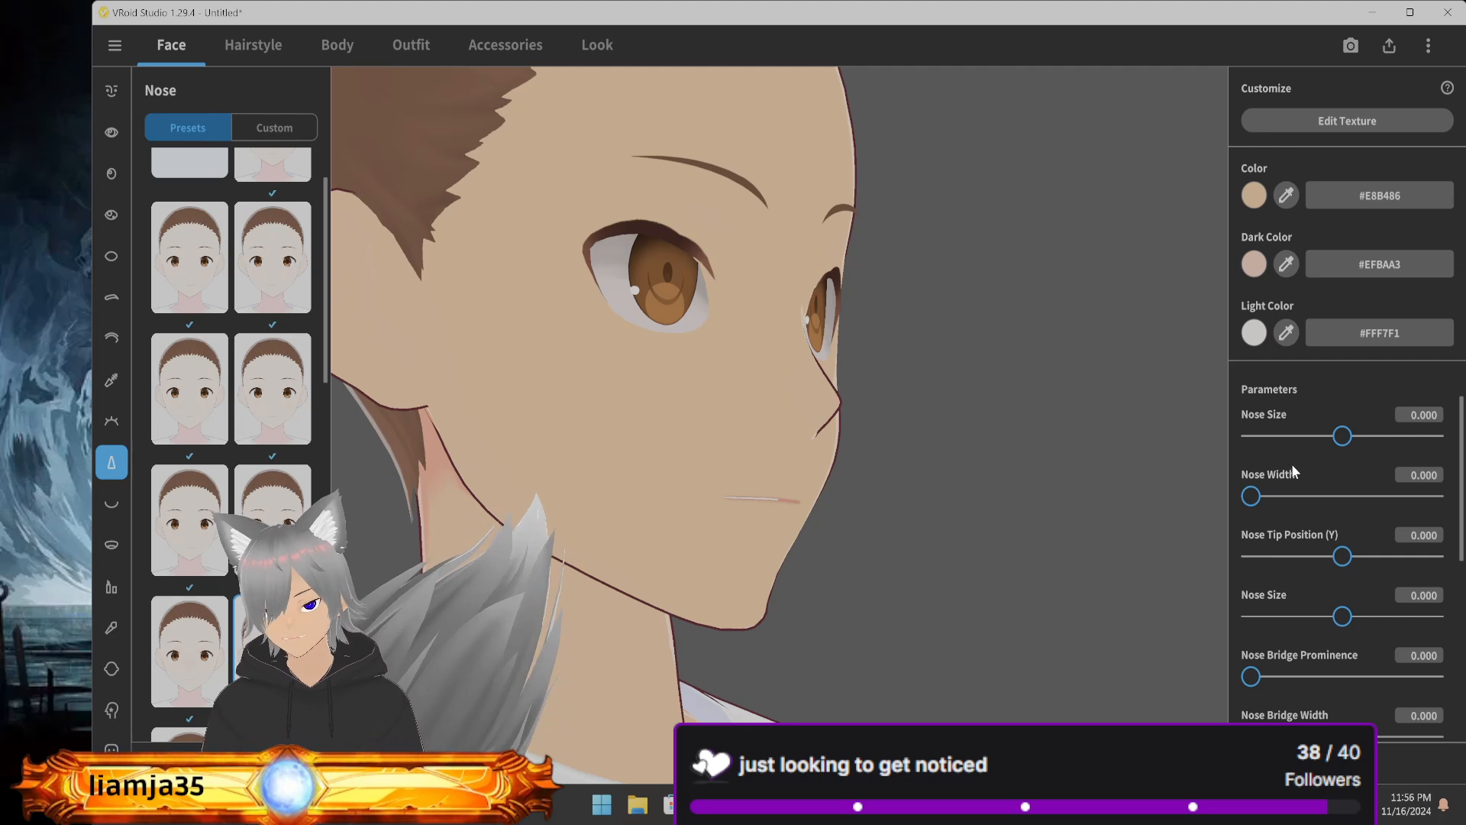
Set the main skin color to #E8AD79 and the dark skin color to #8E5841 in the nose settings
left_click(1252, 196)
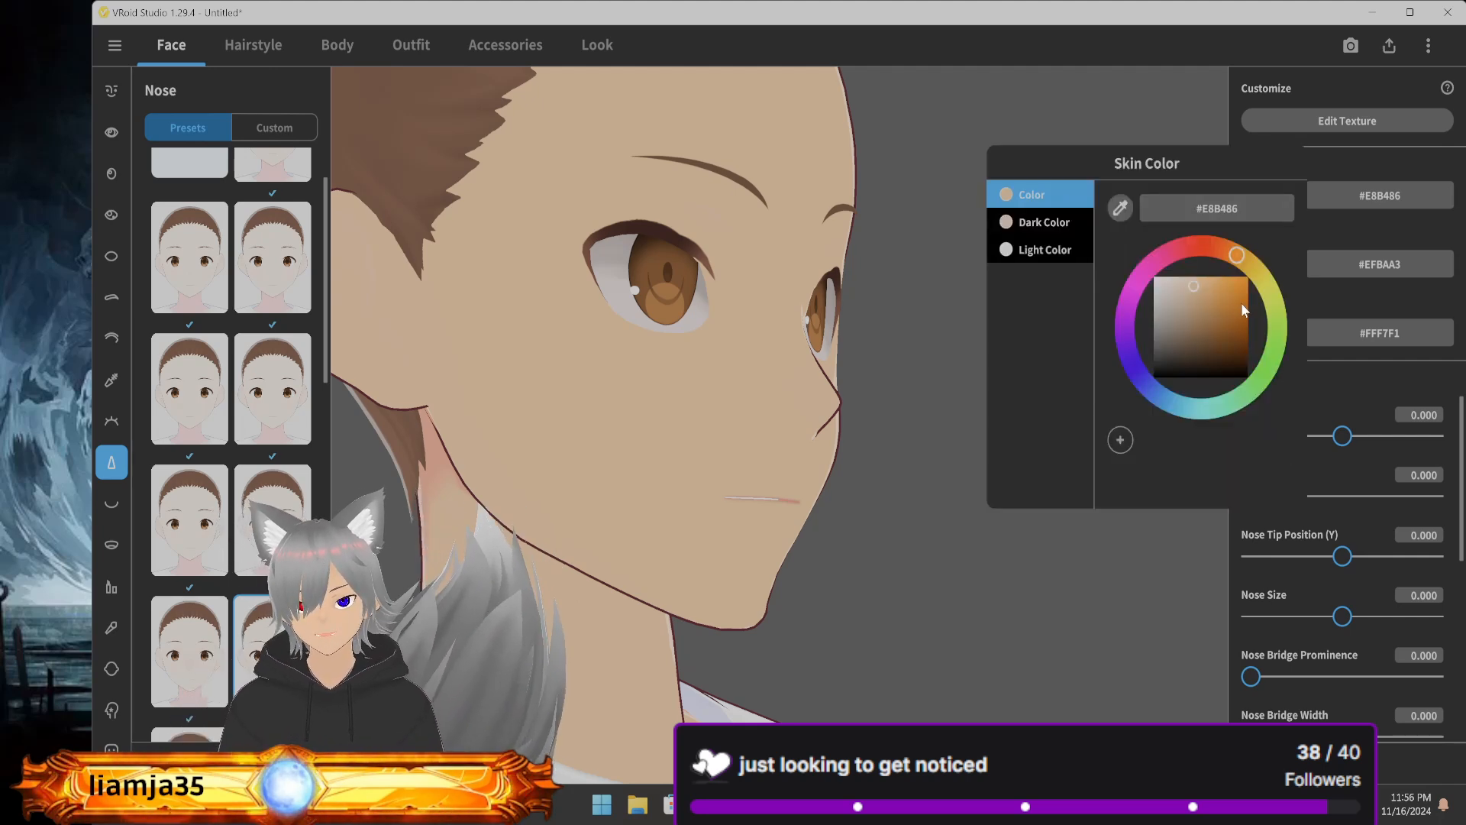
left_click(1196, 294)
left_click(1198, 287)
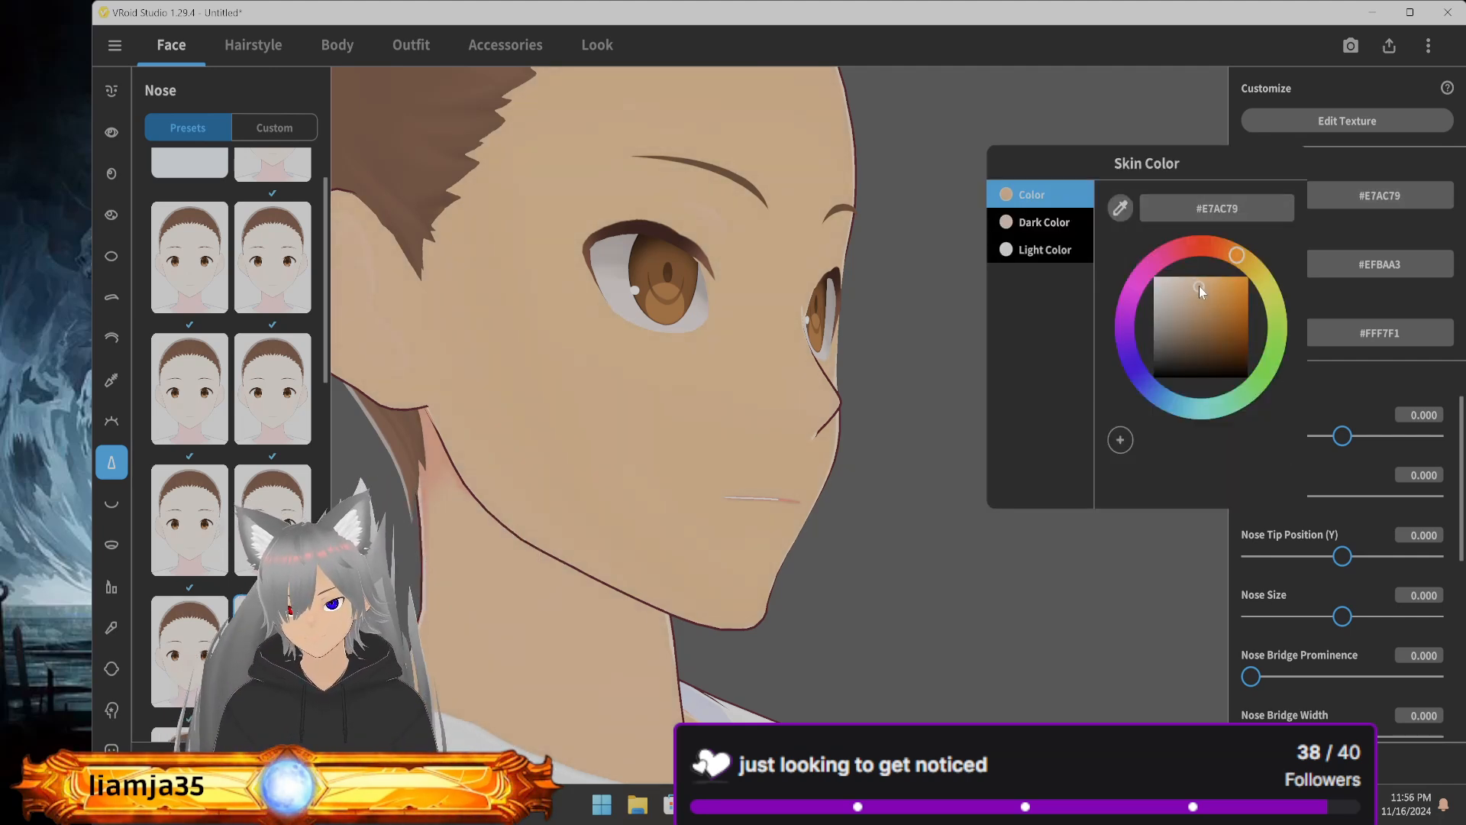
left_click(1044, 221)
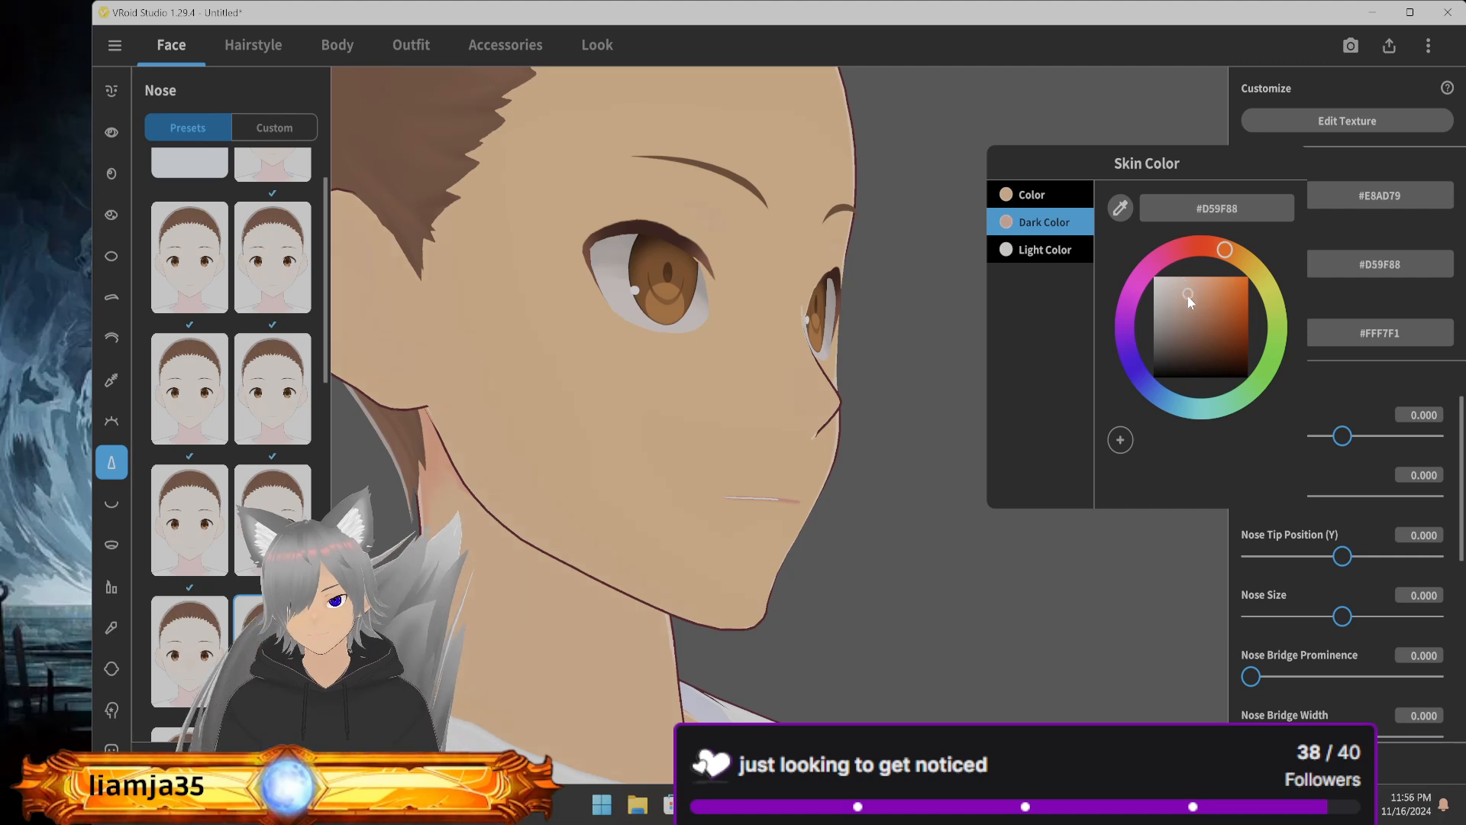
left_click(1195, 292)
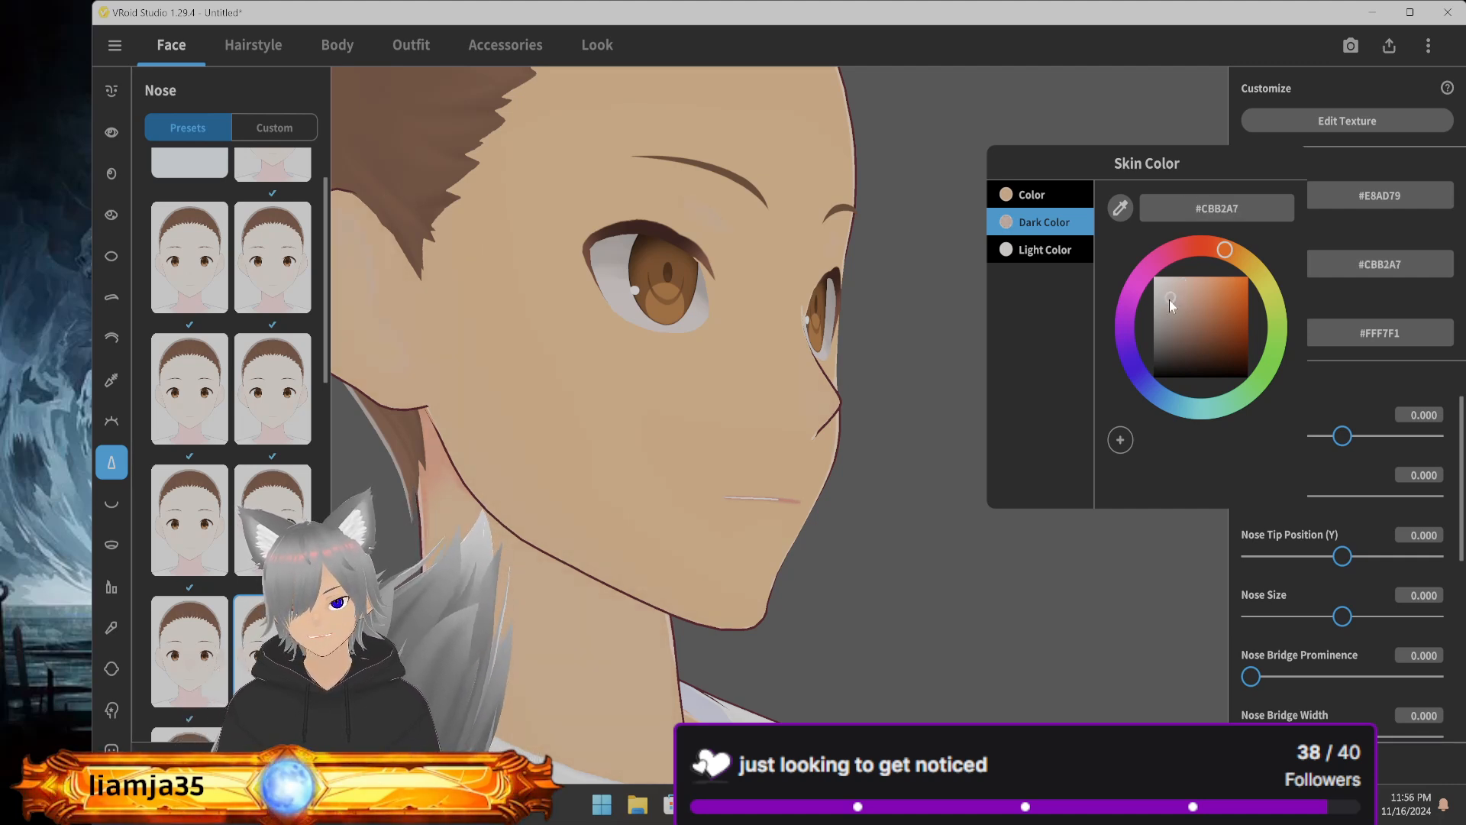
left_click(1194, 304)
left_click(1206, 321)
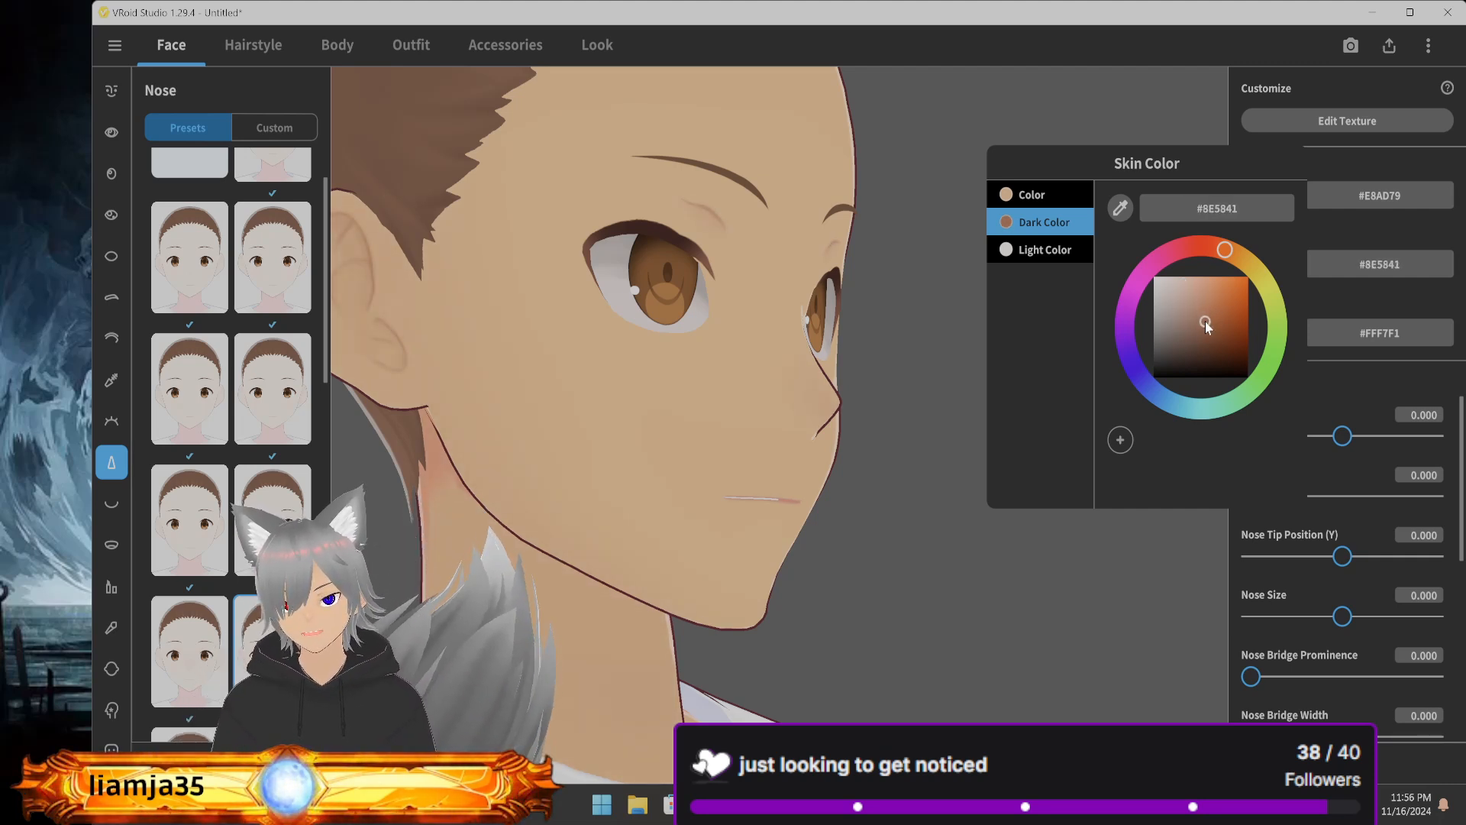
left_click(744, 383)
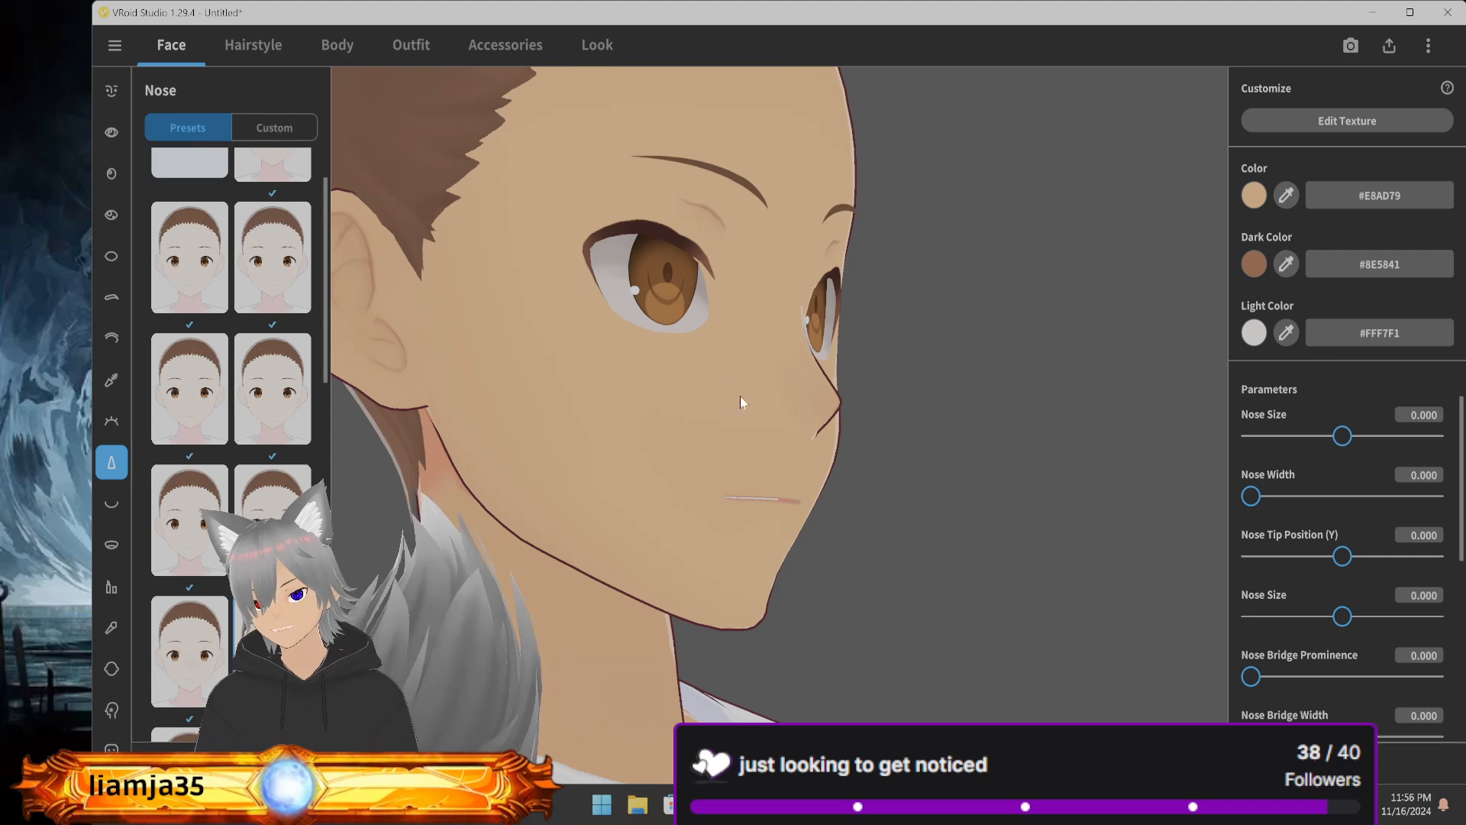
Set the light skin color to #F6DBC7
mouse_move(740, 396)
right_mouse_down()
mouse_move(710, 410)
mouse_move(737, 404)
right_mouse_up()
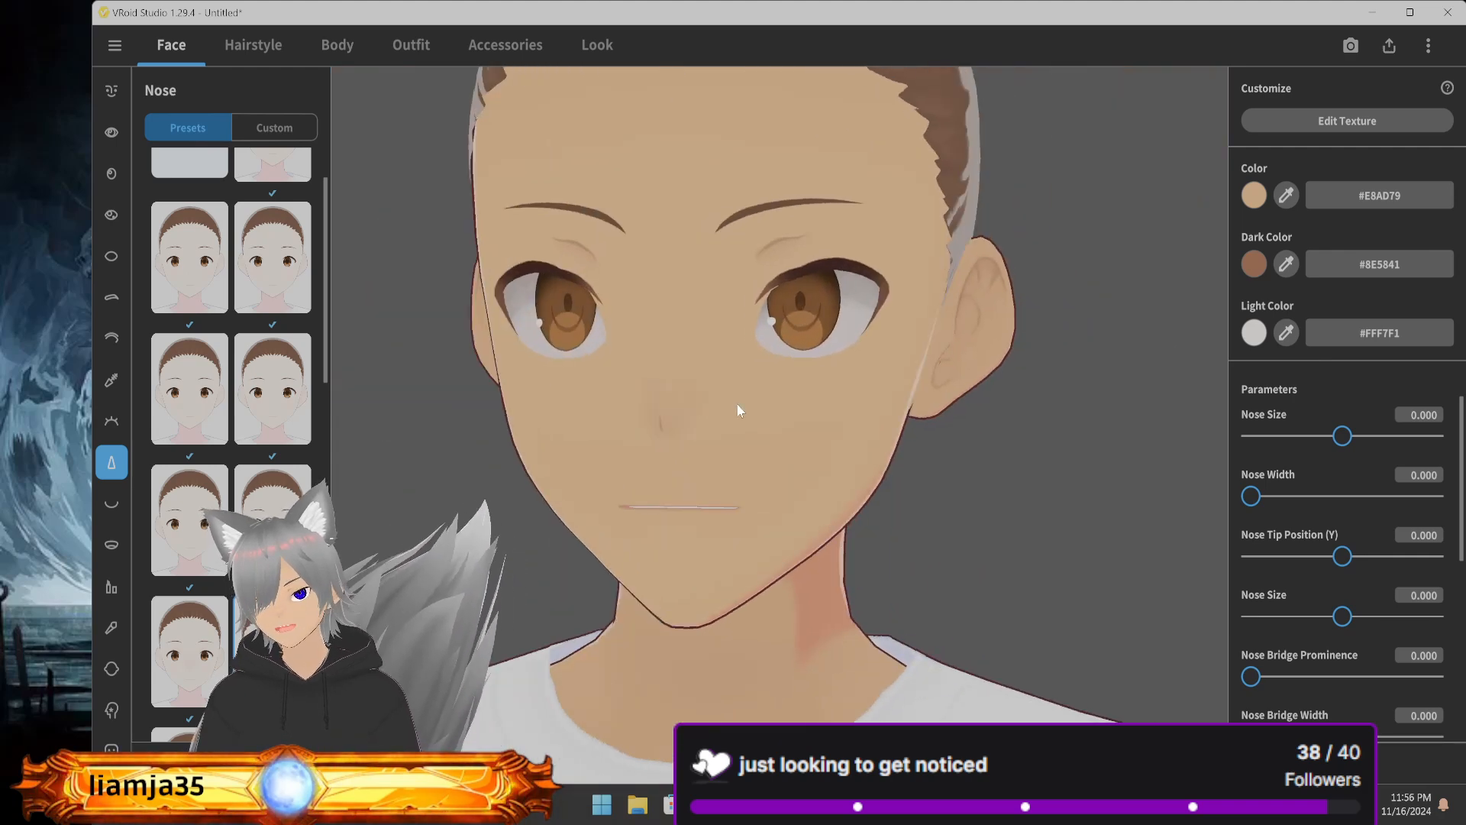
left_click(1252, 334)
left_click_drag(1177, 430, 1231, 452)
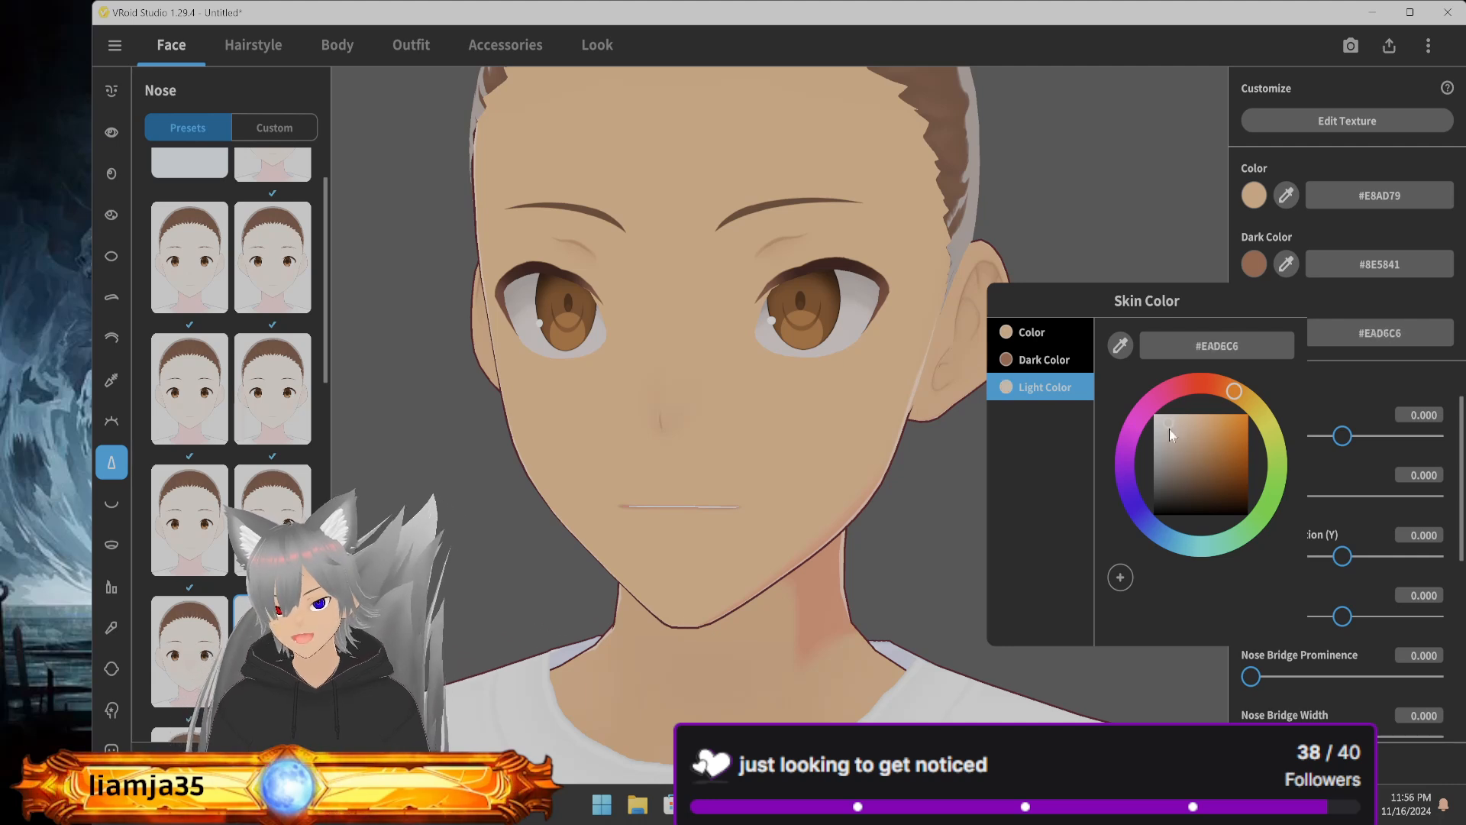
left_click_drag(1171, 477, 1175, 424)
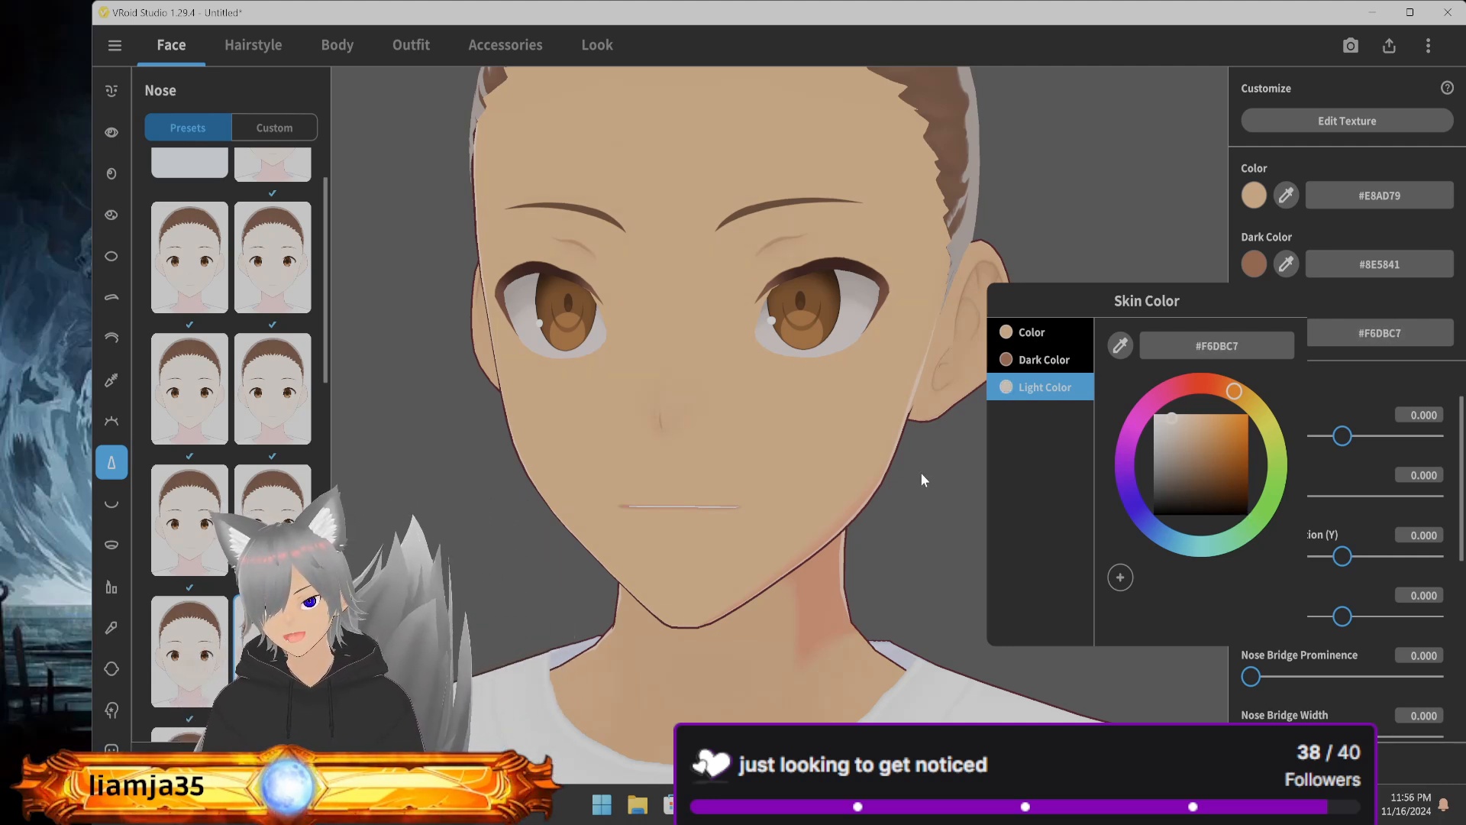
left_click(949, 601)
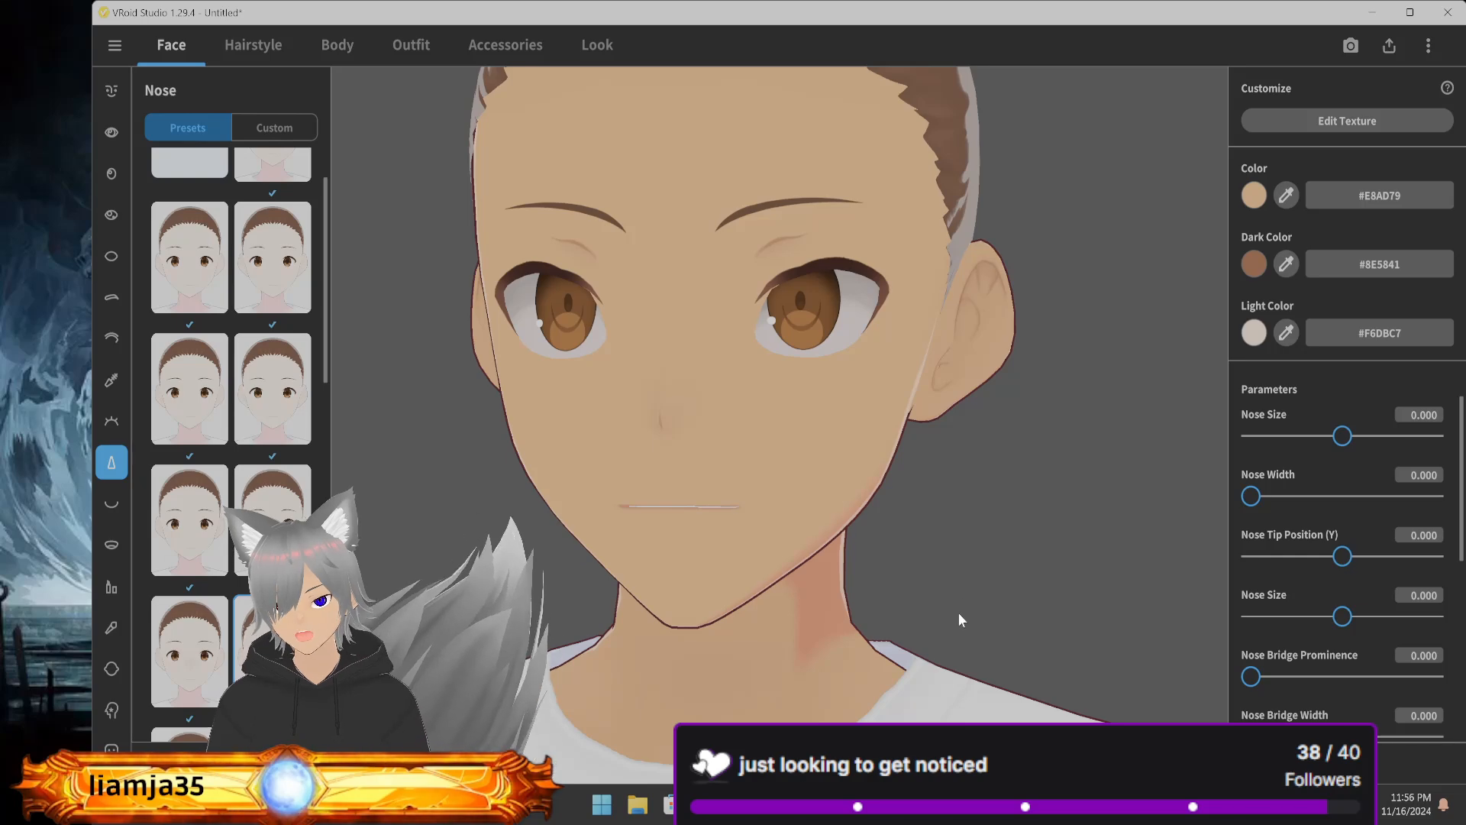
right_click_drag(987, 368, 798, 506)
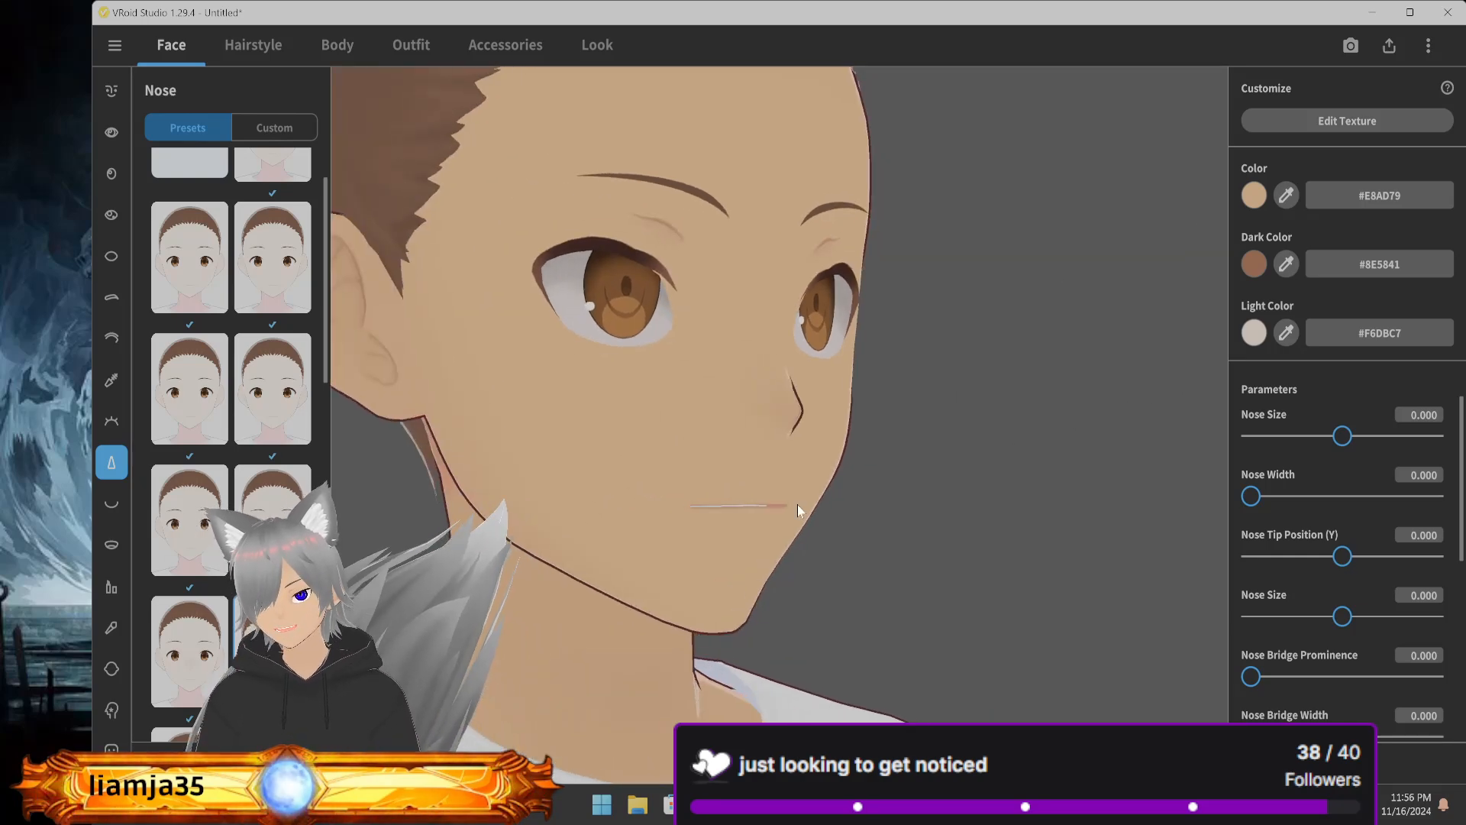
mouse_move(567, 465)
right_mouse_down()
mouse_move(622, 468)
mouse_move(602, 462)
mouse_move(580, 485)
mouse_move(556, 470)
right_mouse_up()
scroll(556, 467, "down", 3)
mouse_move(576, 468)
middle_mouse_down()
mouse_move(613, 473)
mouse_move(580, 489)
middle_mouse_up()
scroll(585, 484, "down", 4)
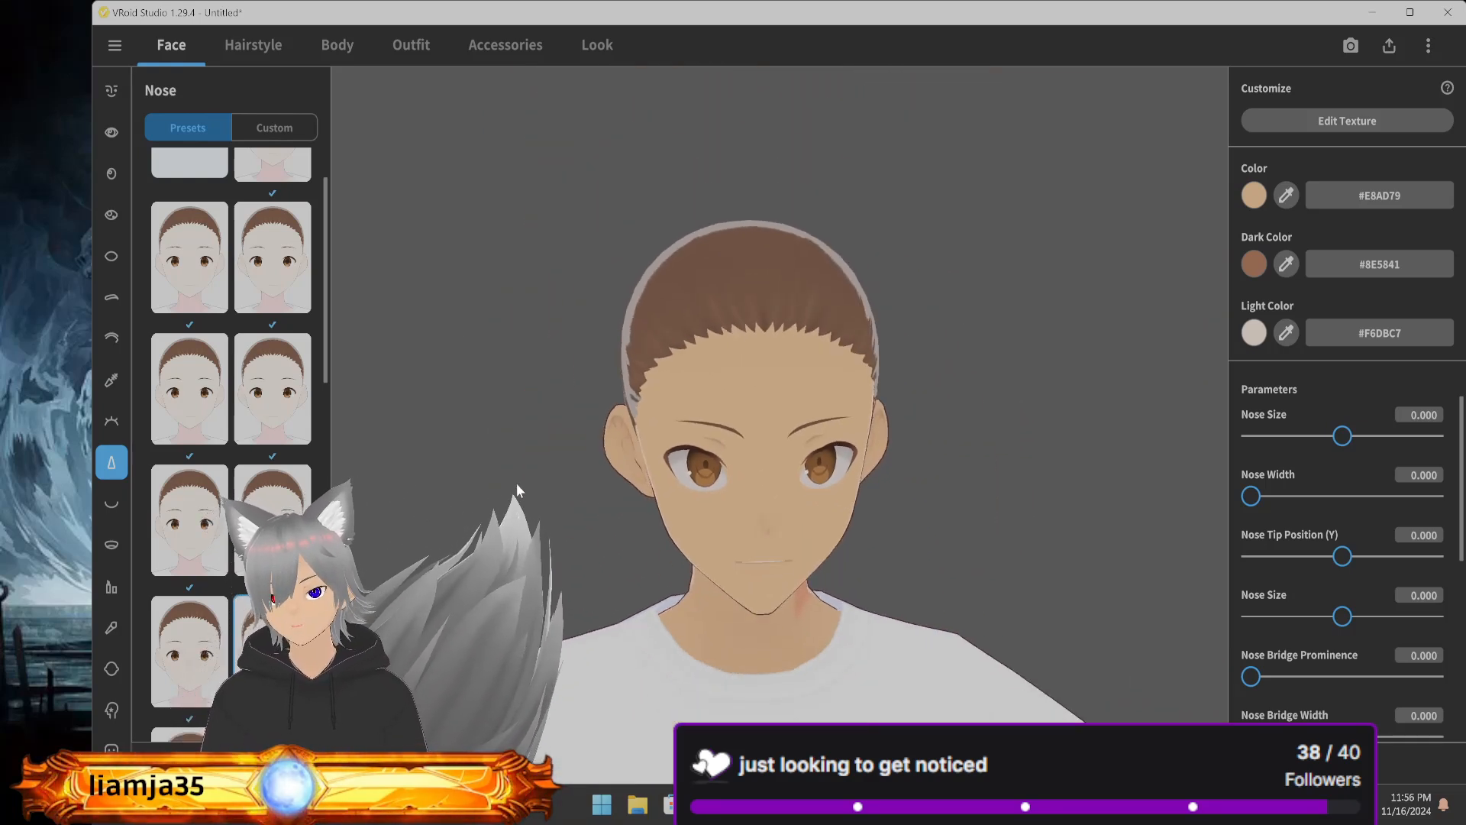
Look over the outline options in the Look section, and return to the mouth settings to examine the face up close
left_click(111, 504)
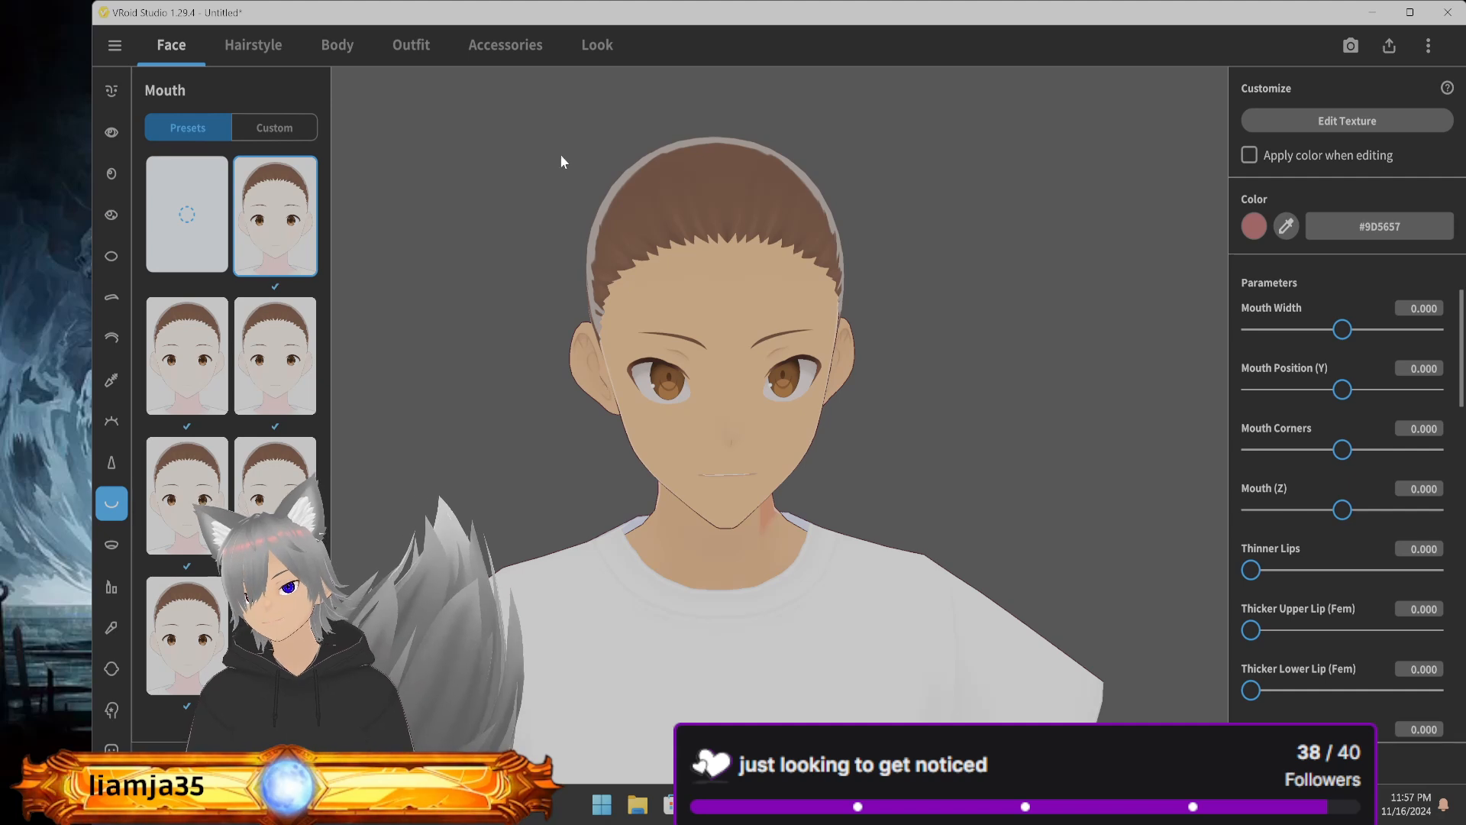
left_click(597, 44)
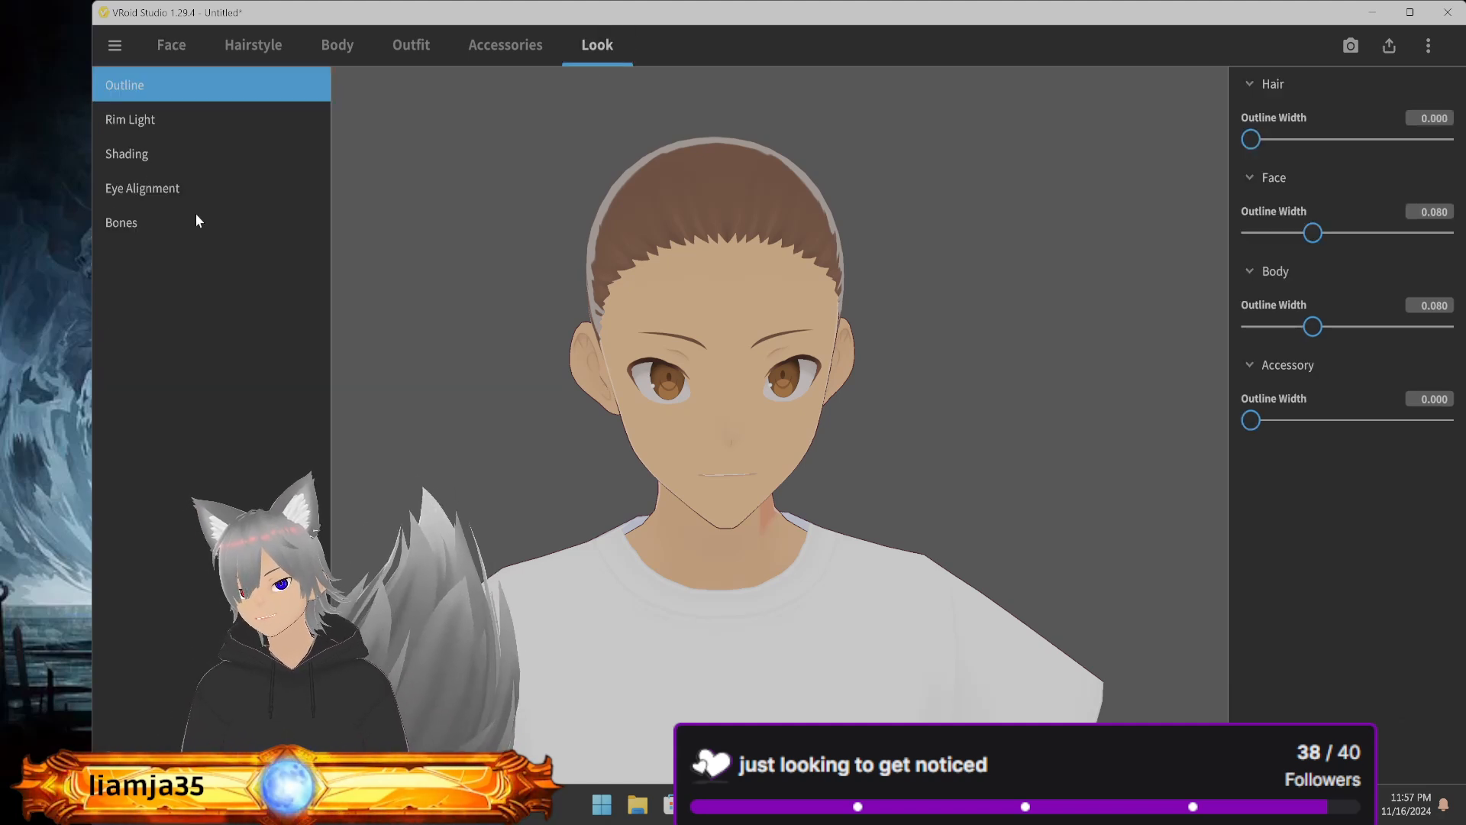
left_click(184, 49)
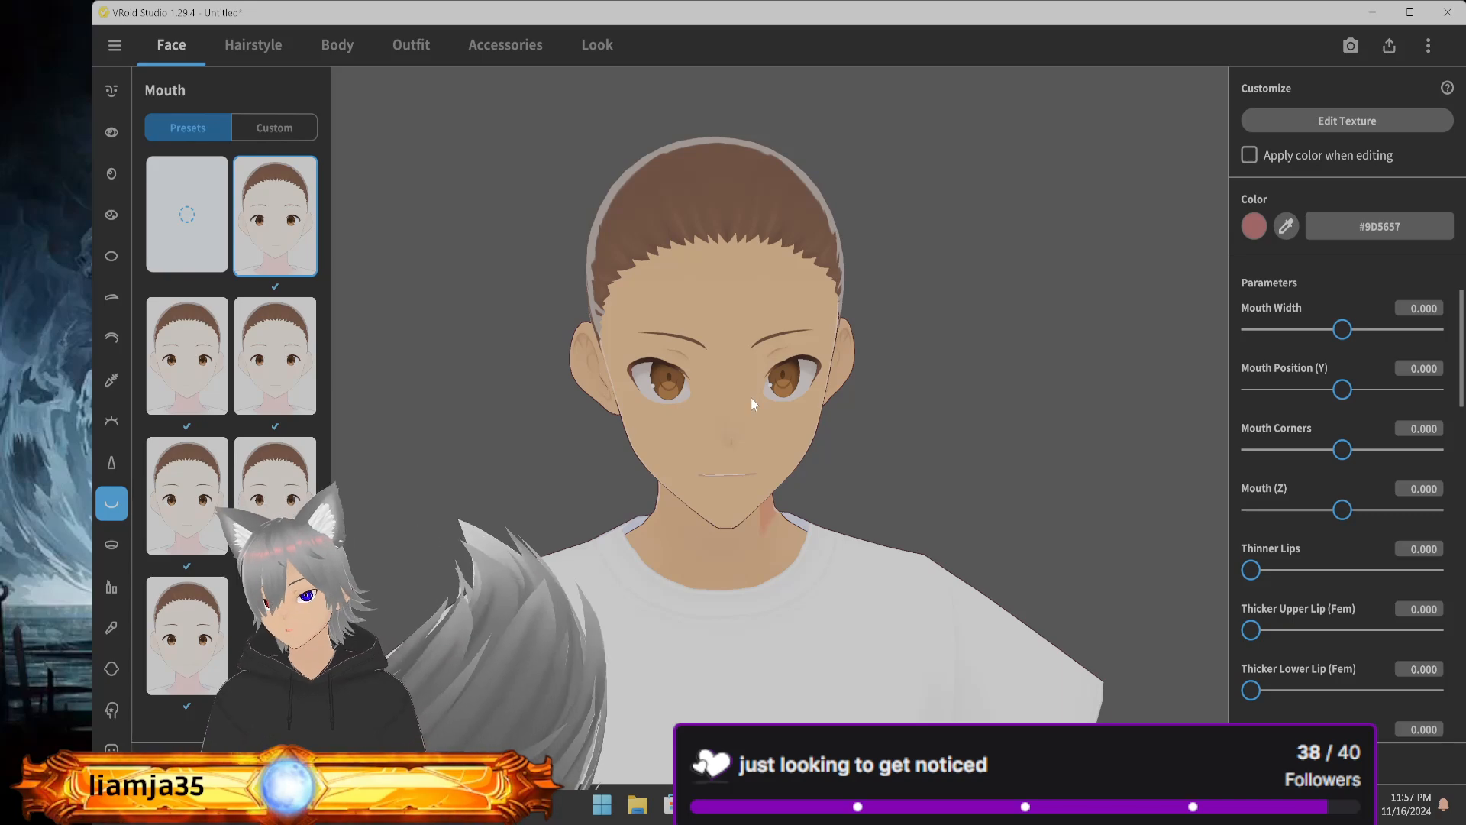
mouse_move(750, 398)
left_mouse_down()
mouse_move(764, 396)
mouse_move(735, 391)
mouse_move(727, 406)
left_mouse_up()
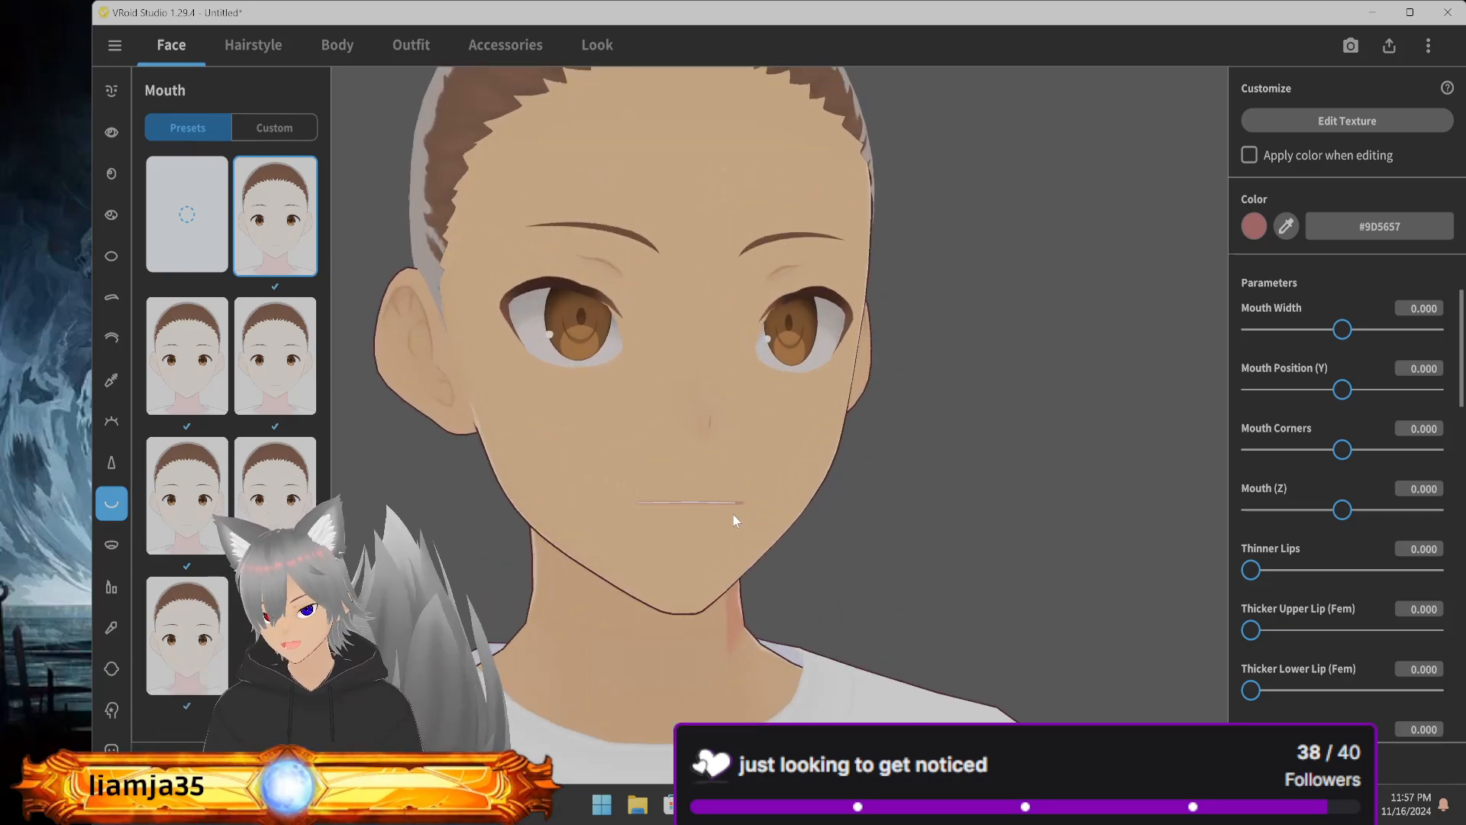
scroll(732, 512, "up", 5)
middle_click_drag(727, 511, 740, 516)
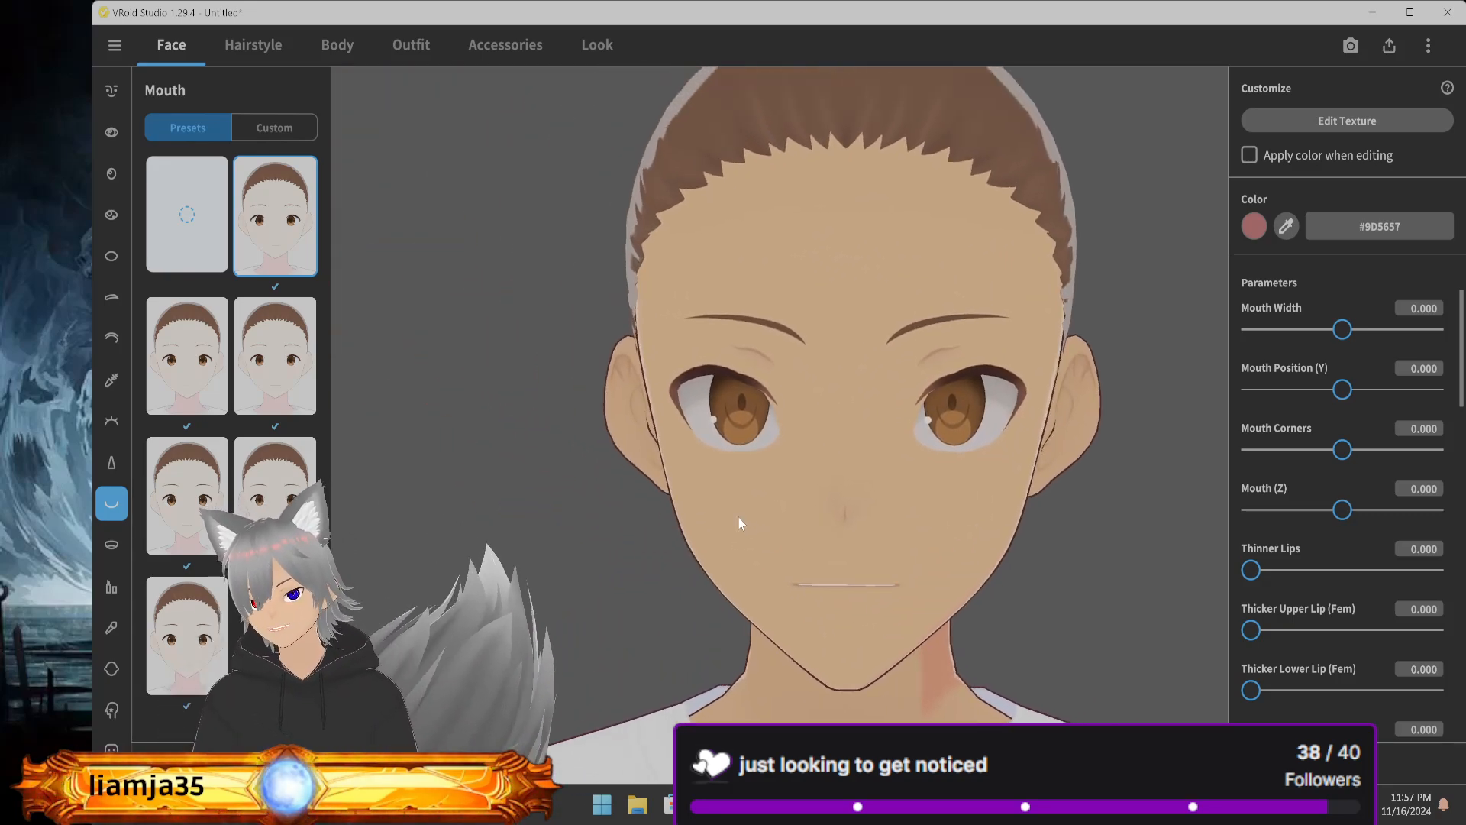
Preview the Smiling, Sad, Angry and Happy expressions in the Expression Editor, ending on Happy
left_click(110, 746)
left_click(185, 172)
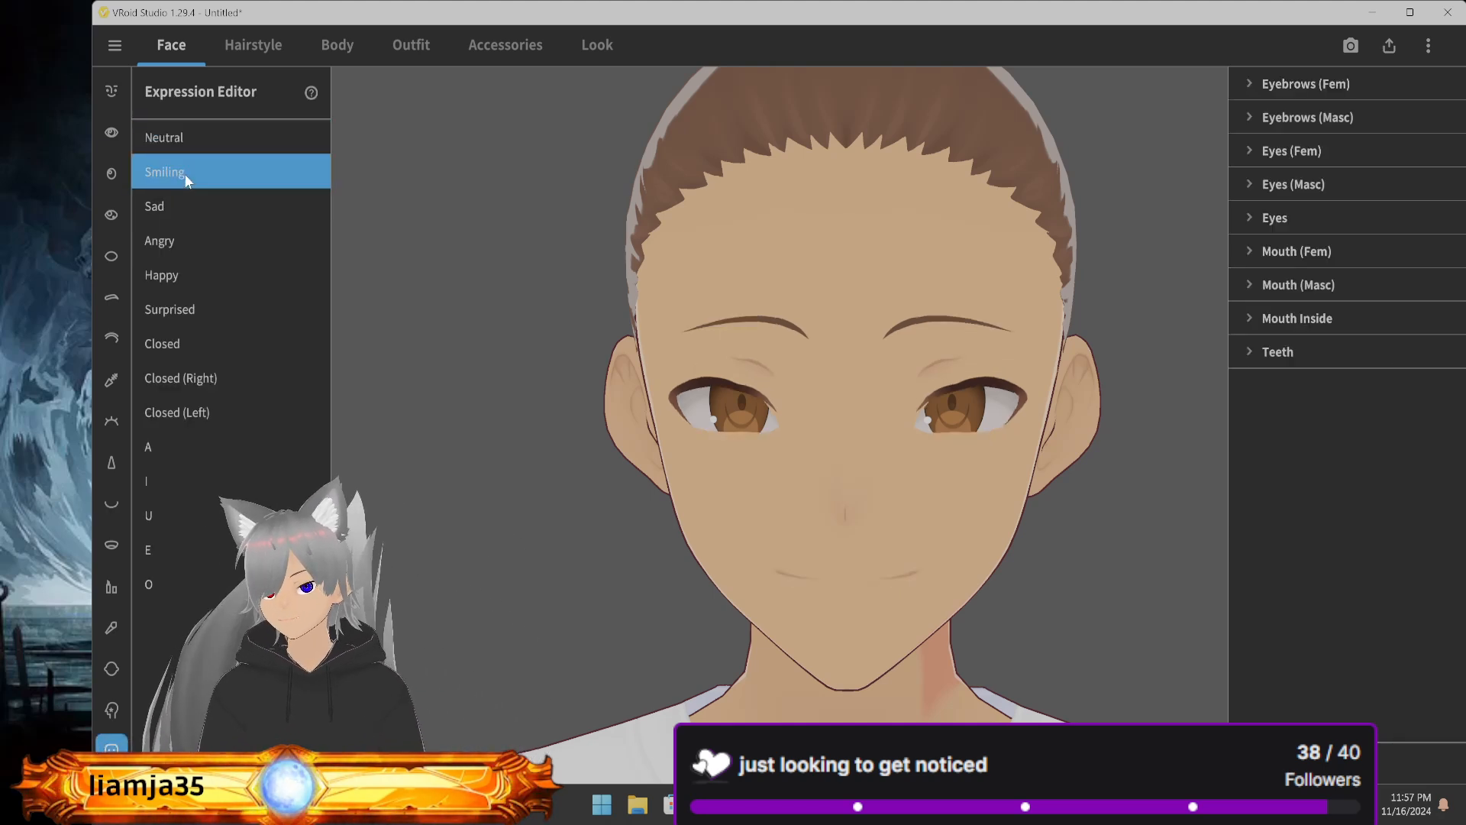
left_click(160, 213)
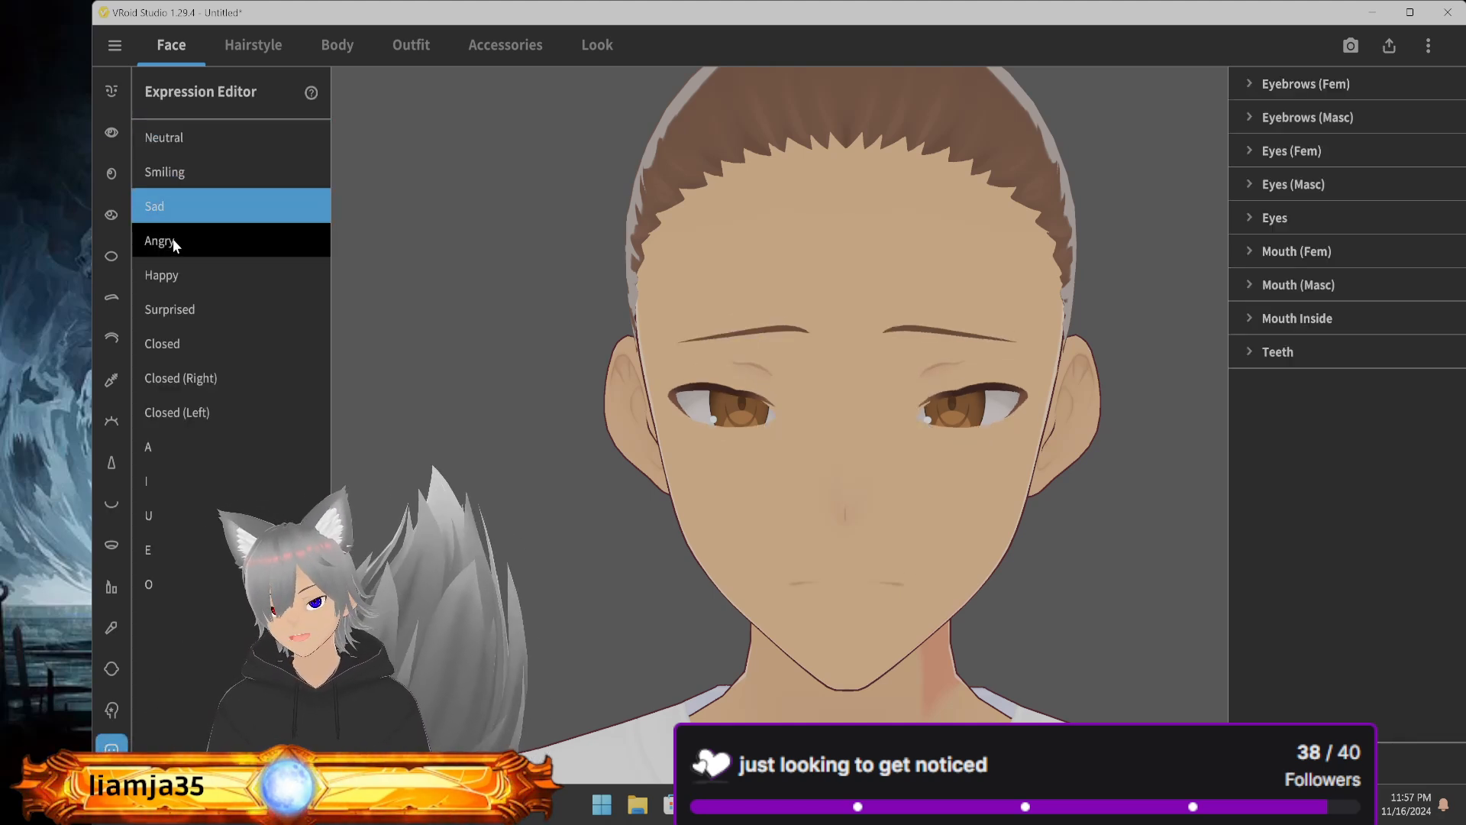
left_click(173, 239)
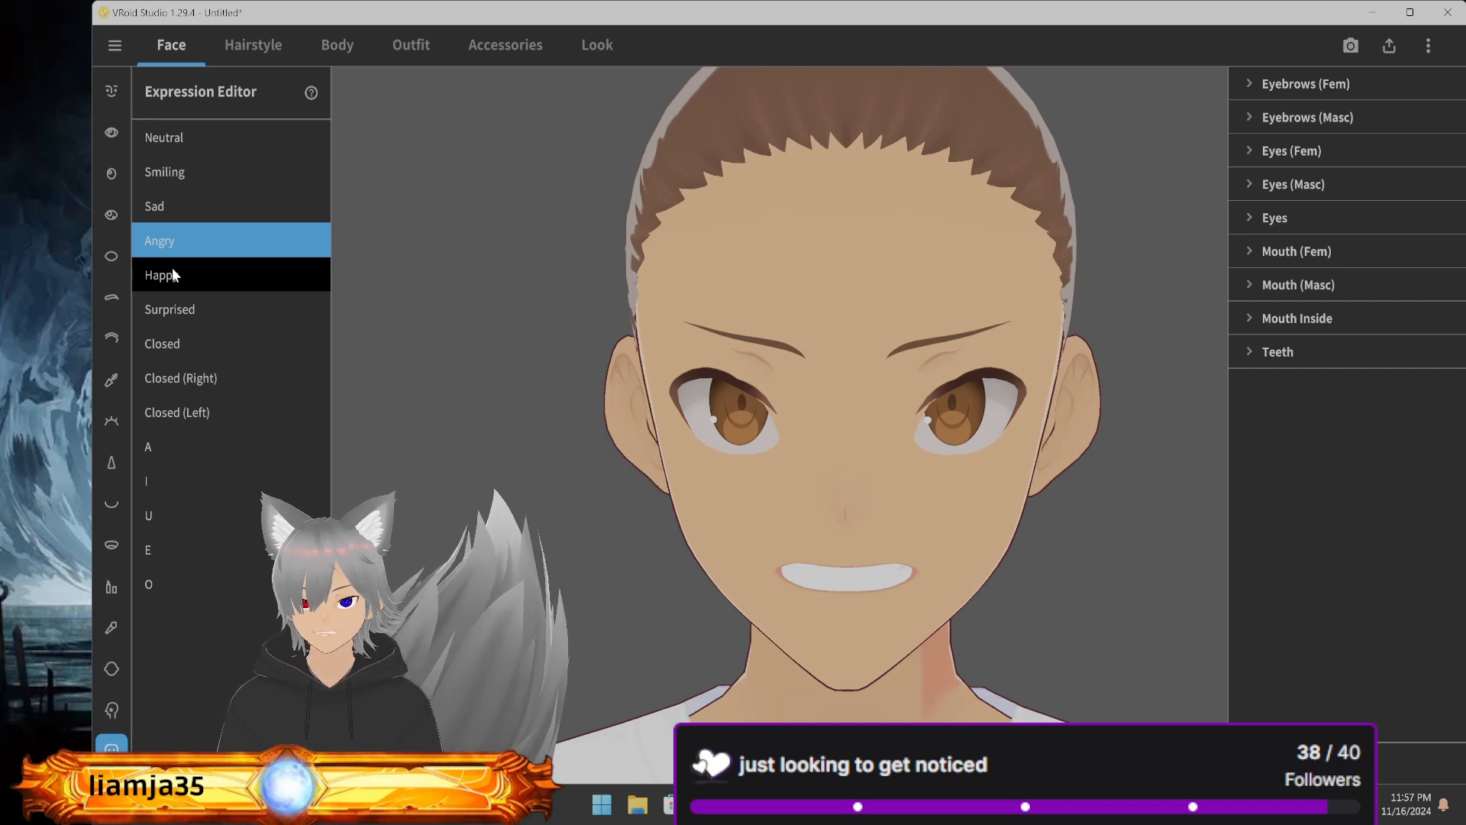
left_click(173, 274)
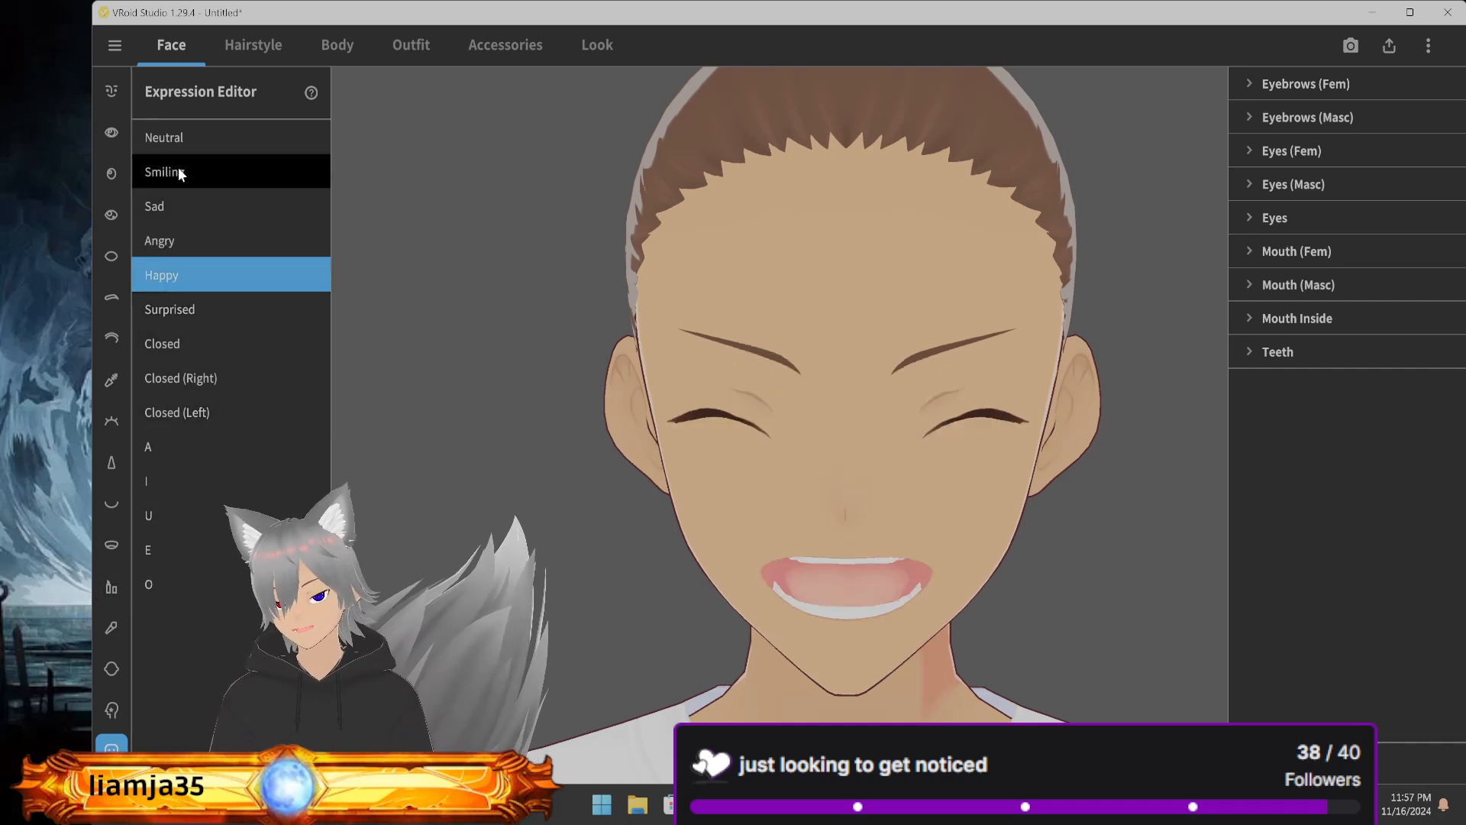
Compare several mouth presets, choose the first one in the third row, and look at its color choices
left_click(111, 501)
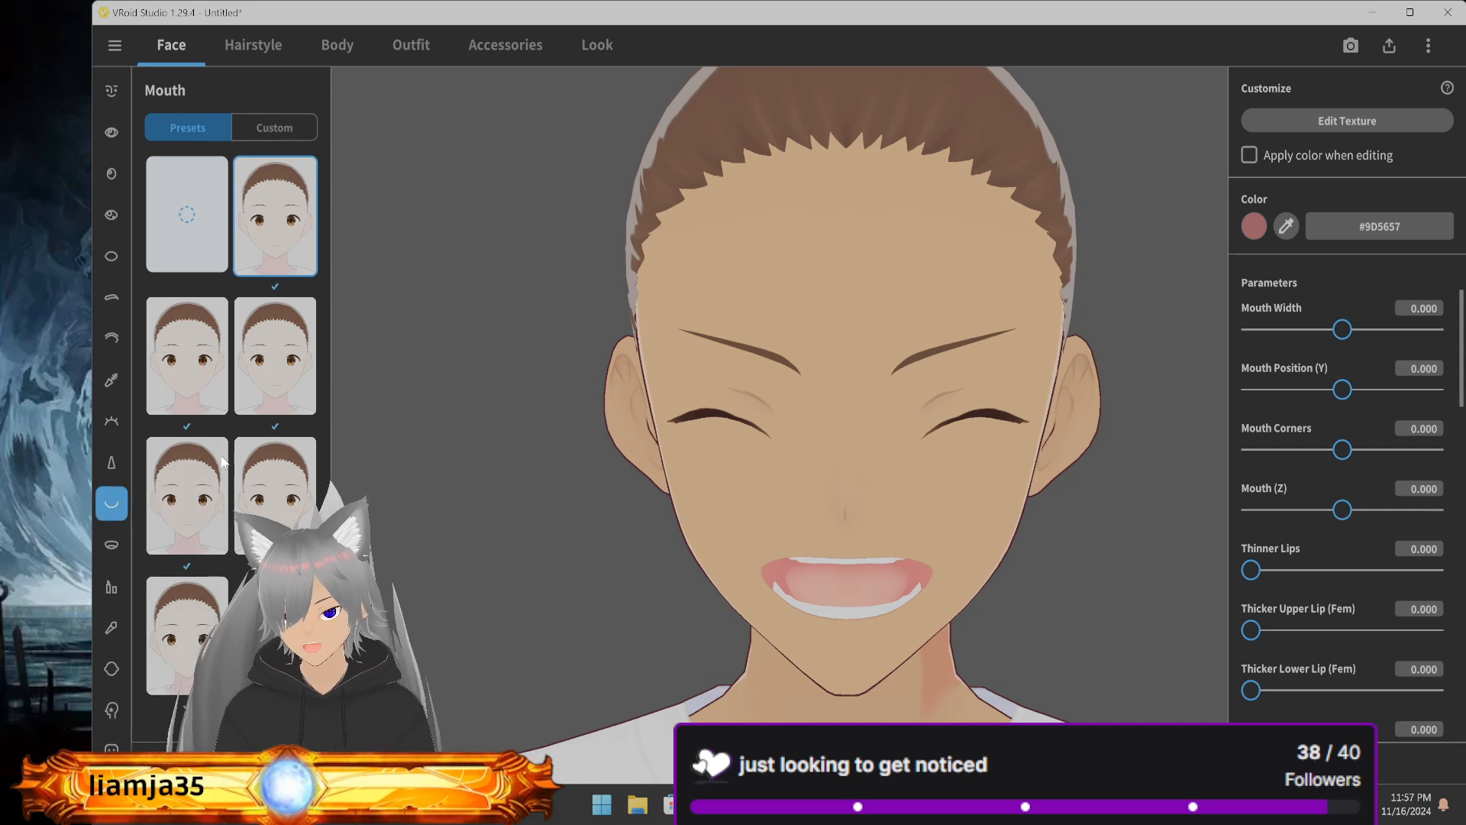
left_click(254, 368)
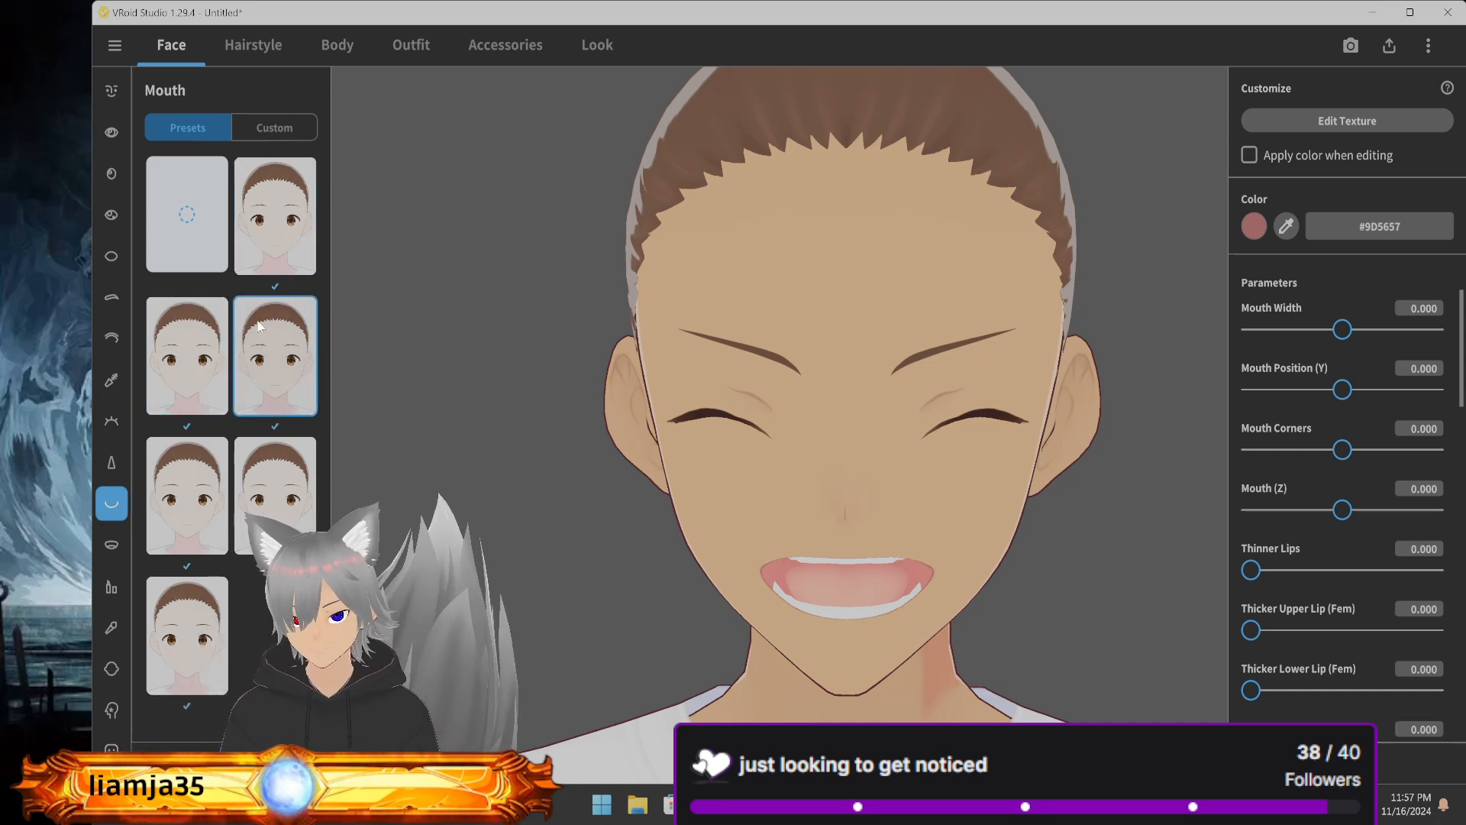
left_click(257, 265)
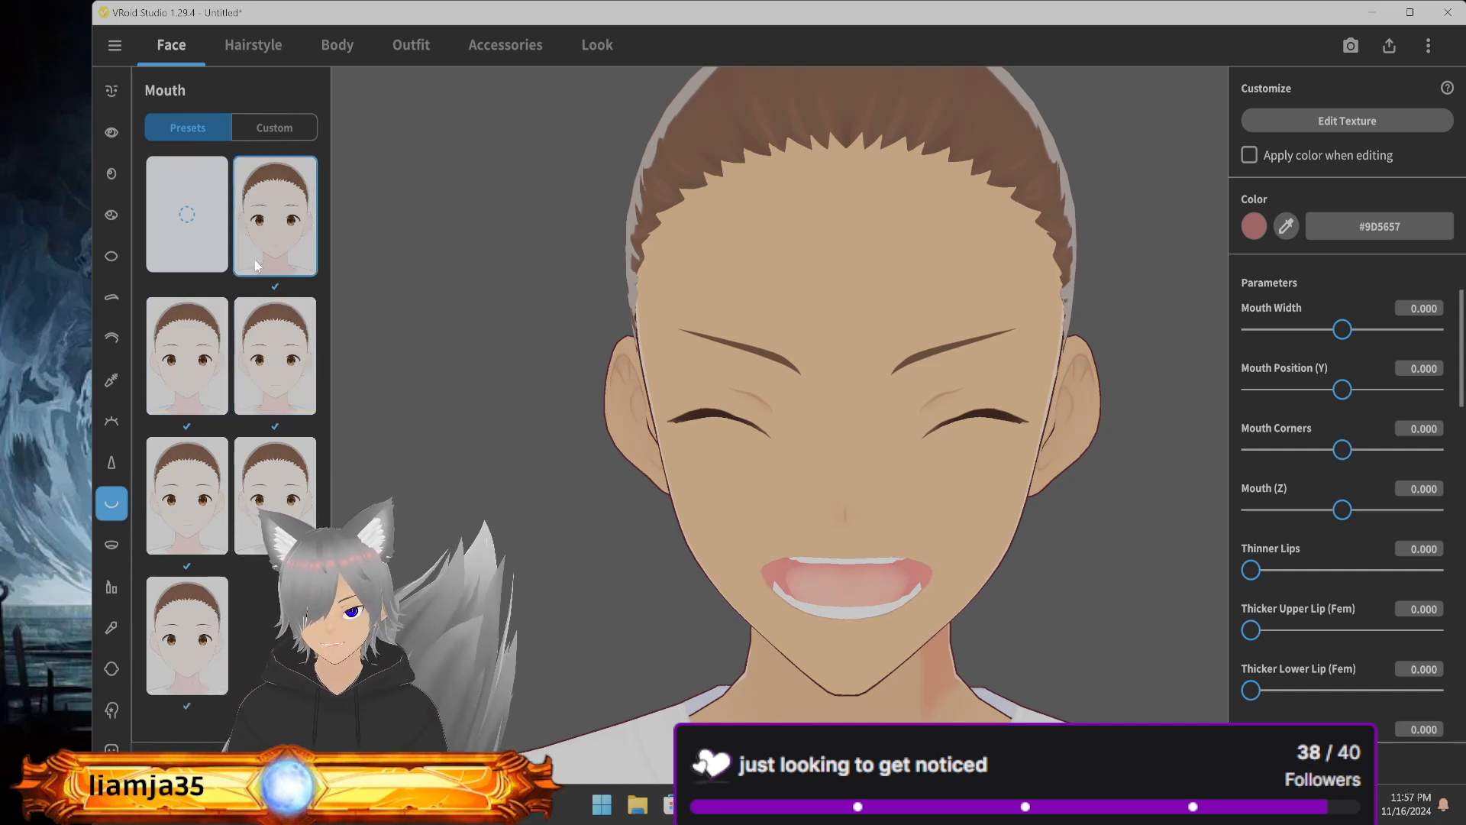
left_click(170, 593)
left_click(171, 509)
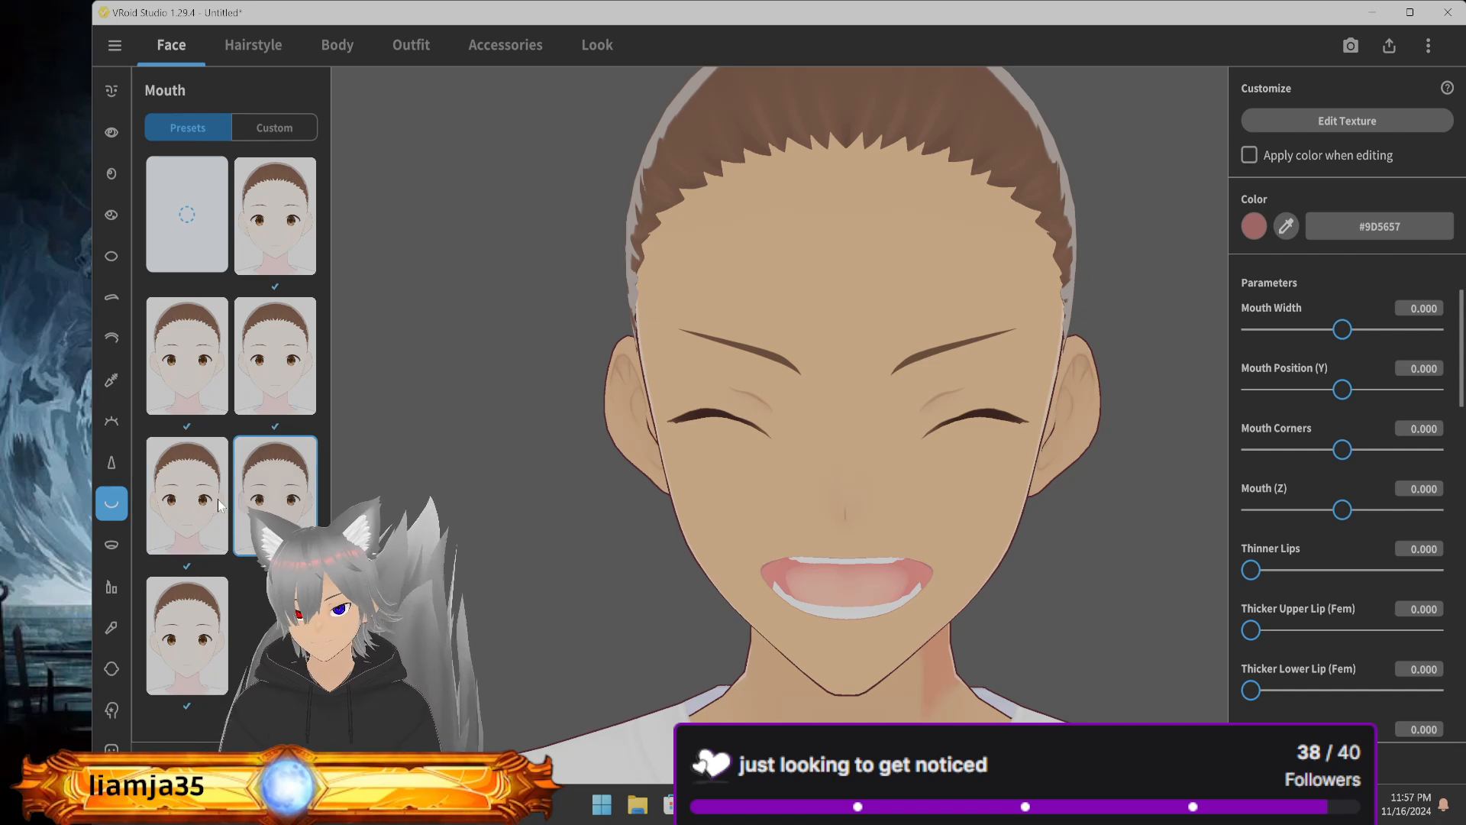
left_click(1253, 227)
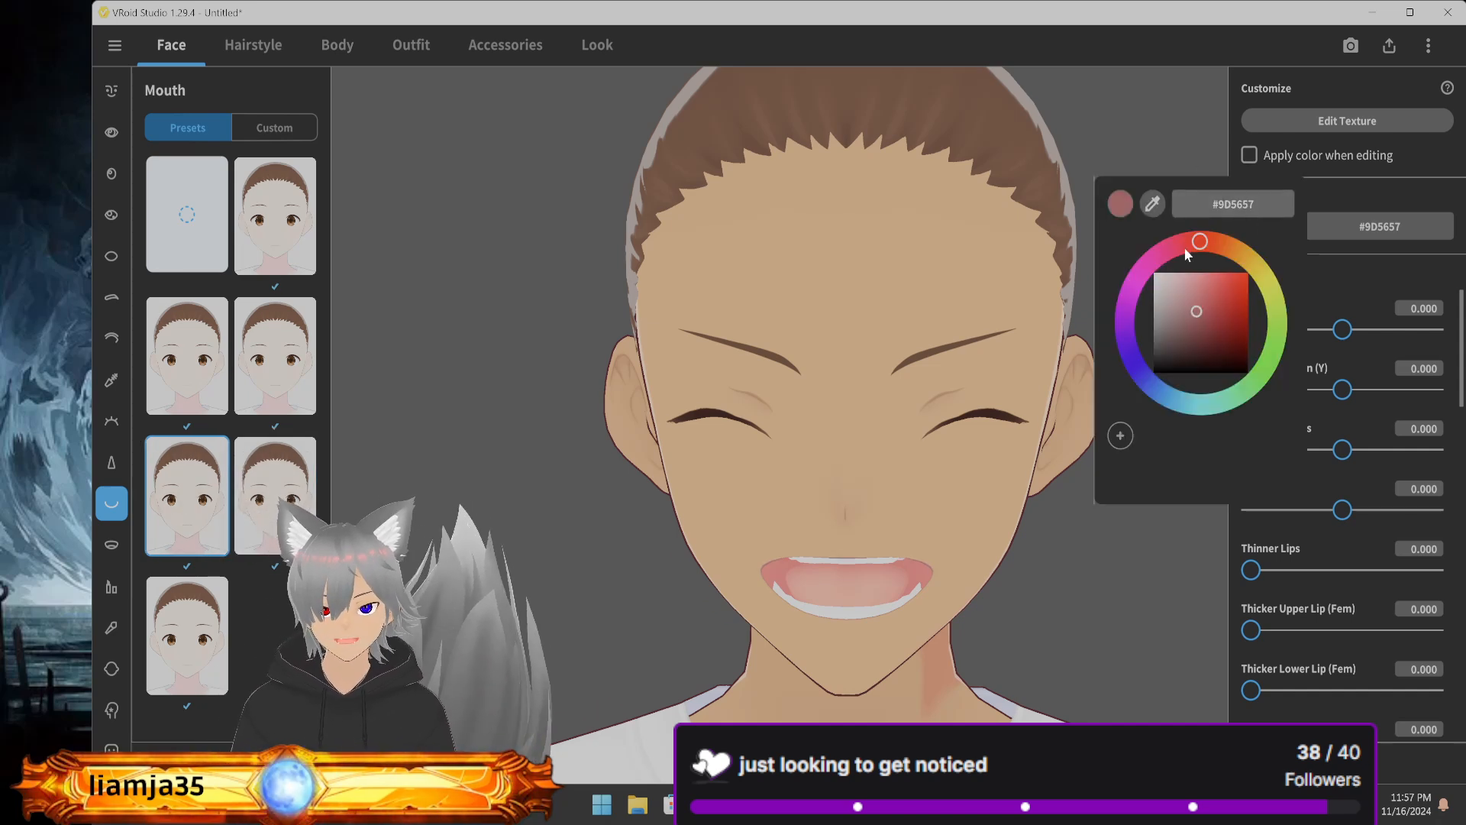
Try out the vampire teeth and shark teeth parameters on the open mouth, and reset them to 0
scroll(1289, 478, "down", 5)
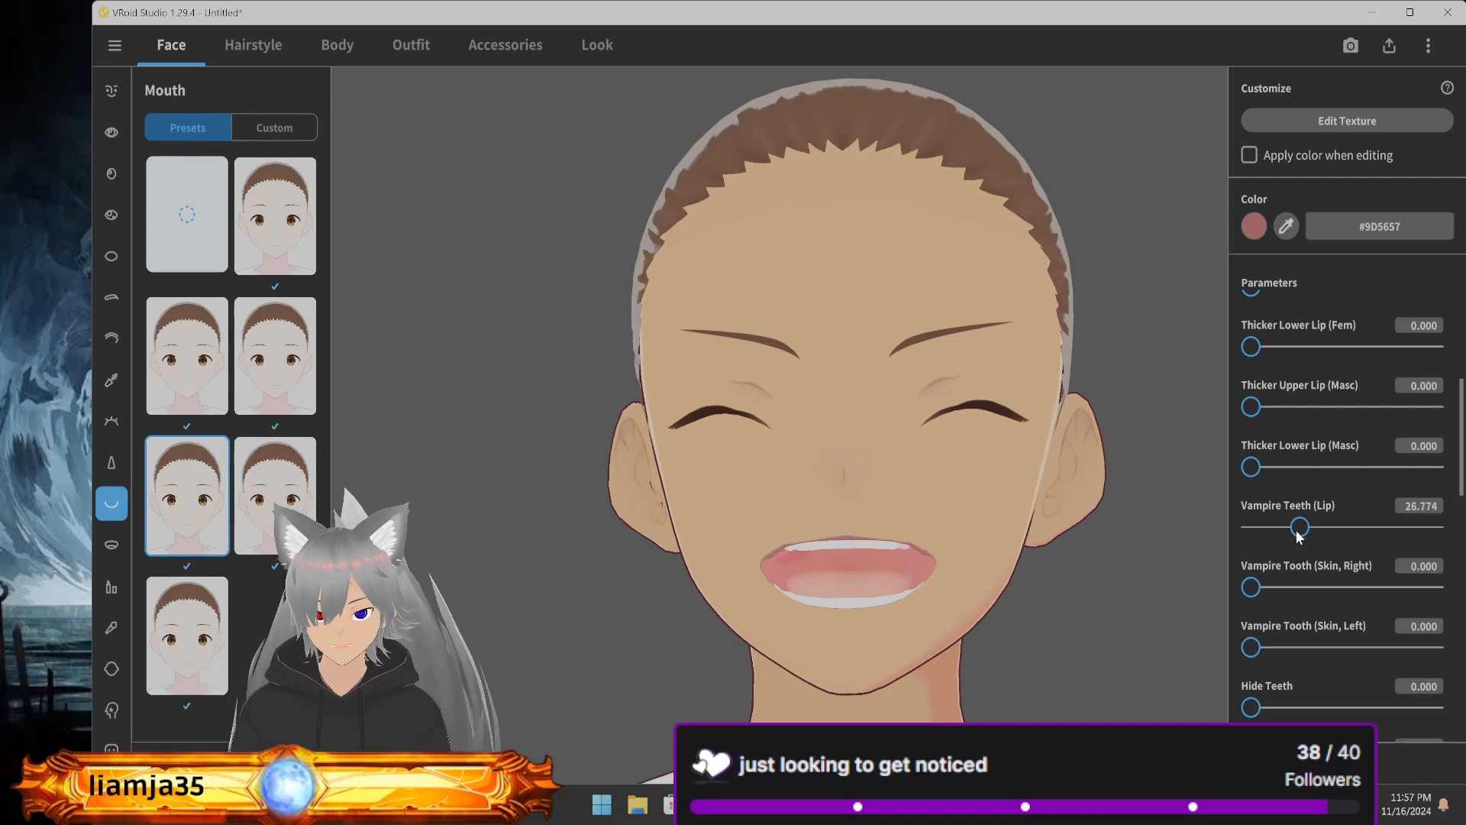
left_click_drag(1298, 528, 1187, 556)
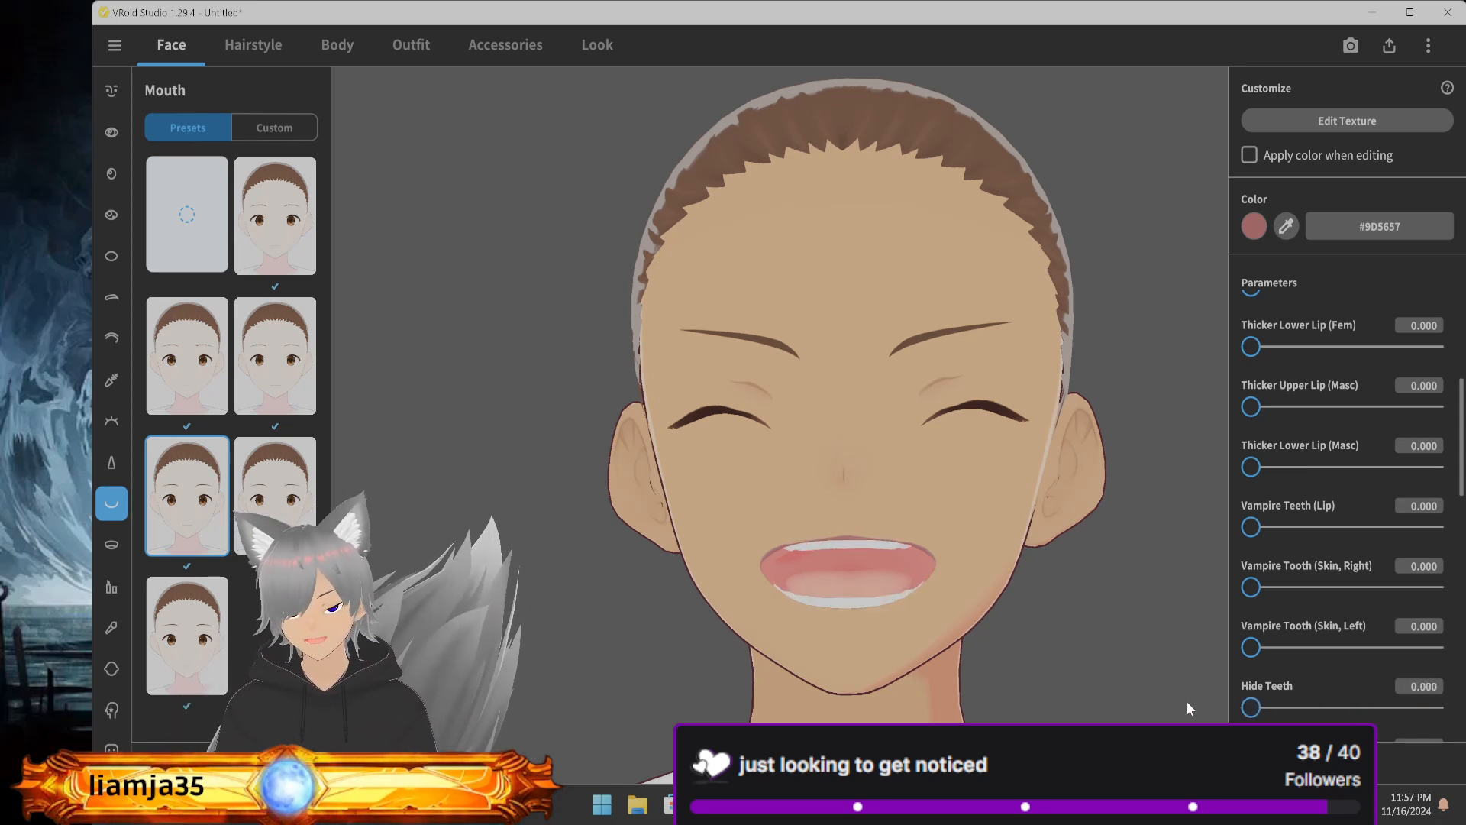
scroll(1295, 579, "down", 4)
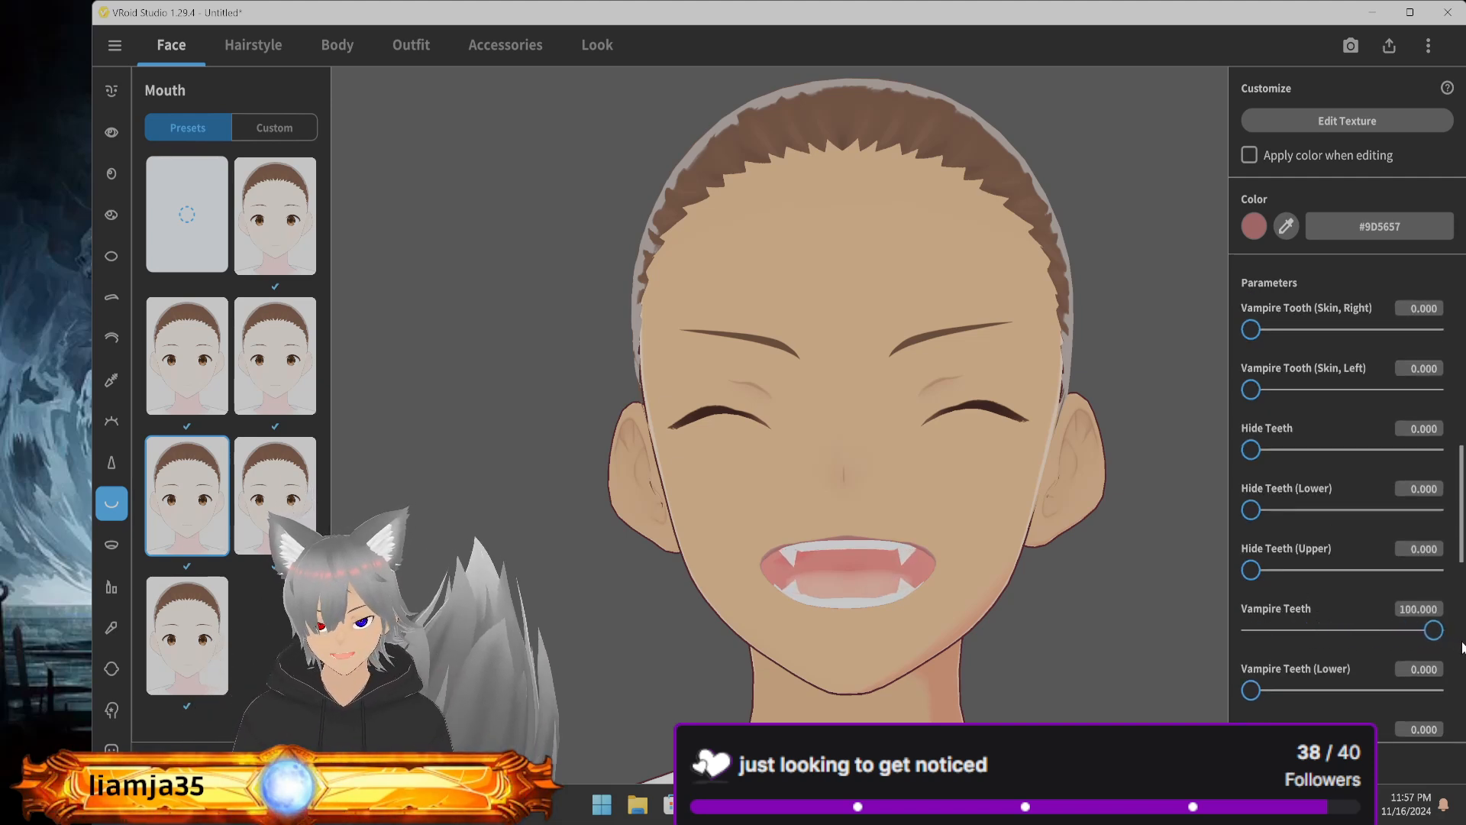
left_click_drag(1254, 692, 1353, 709)
scroll(1275, 709, "down", 1)
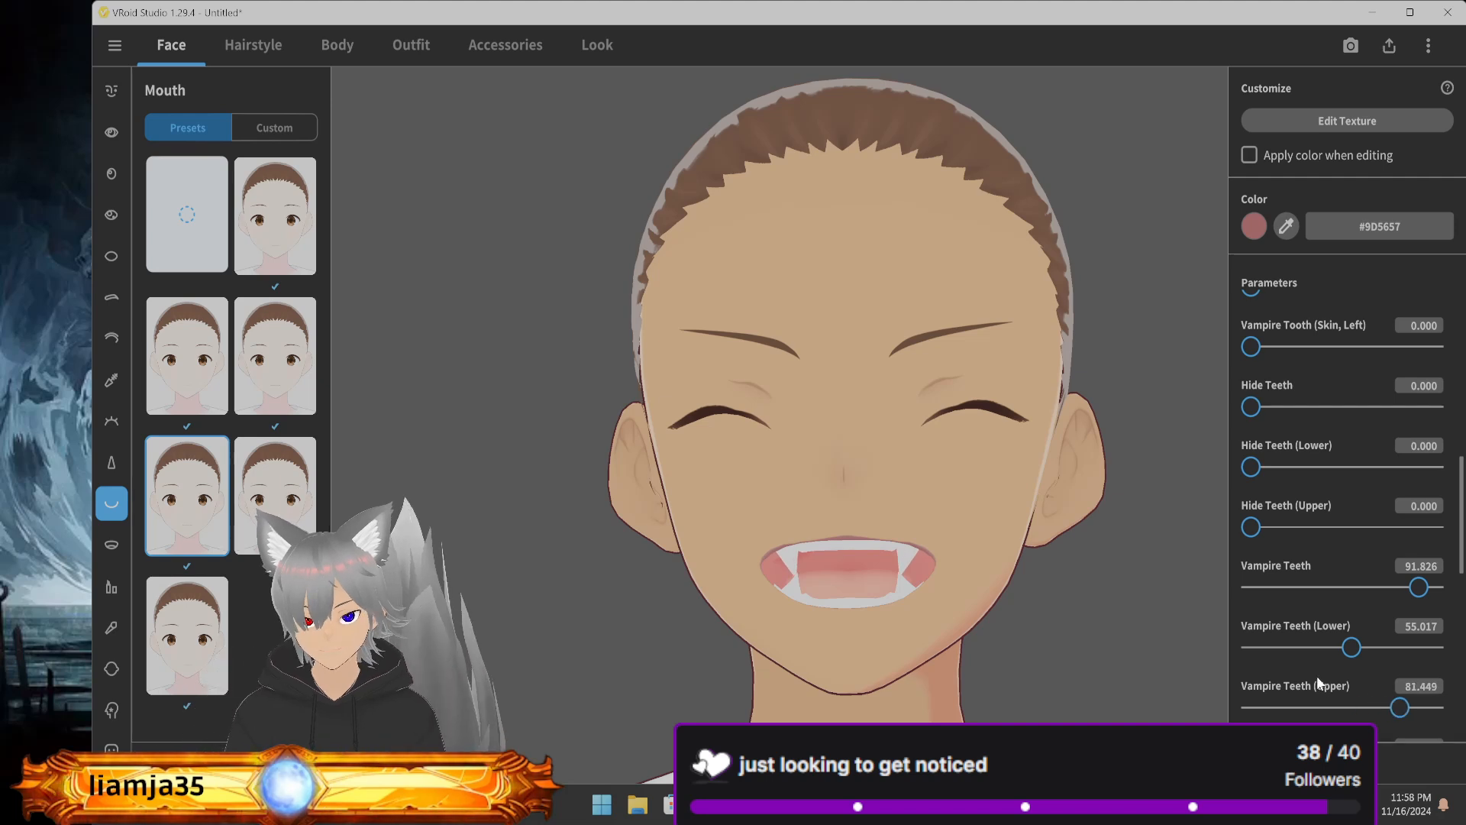
scroll(1317, 676, "down", 3)
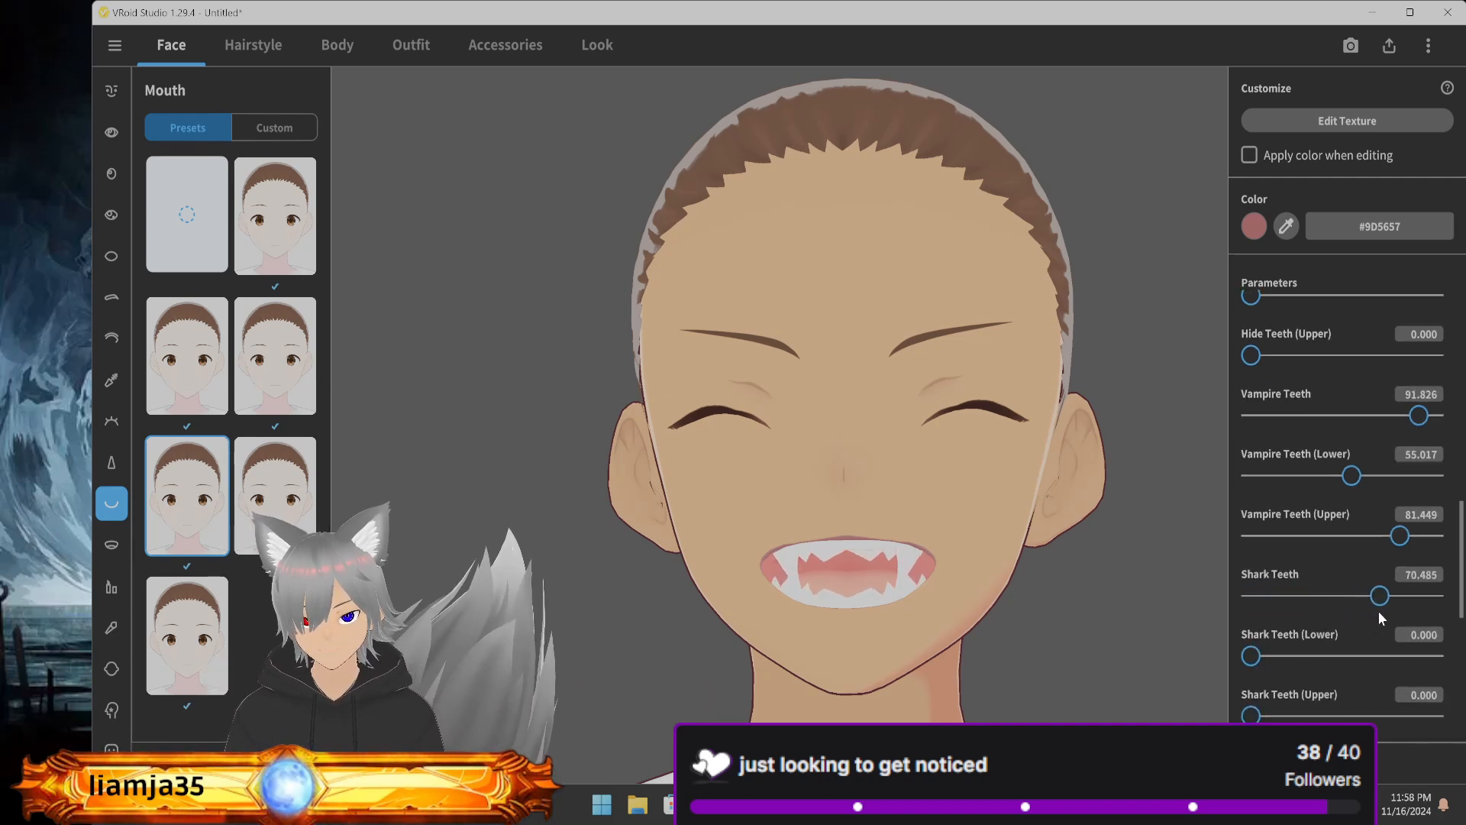
left_click_drag(1400, 535, 1315, 538)
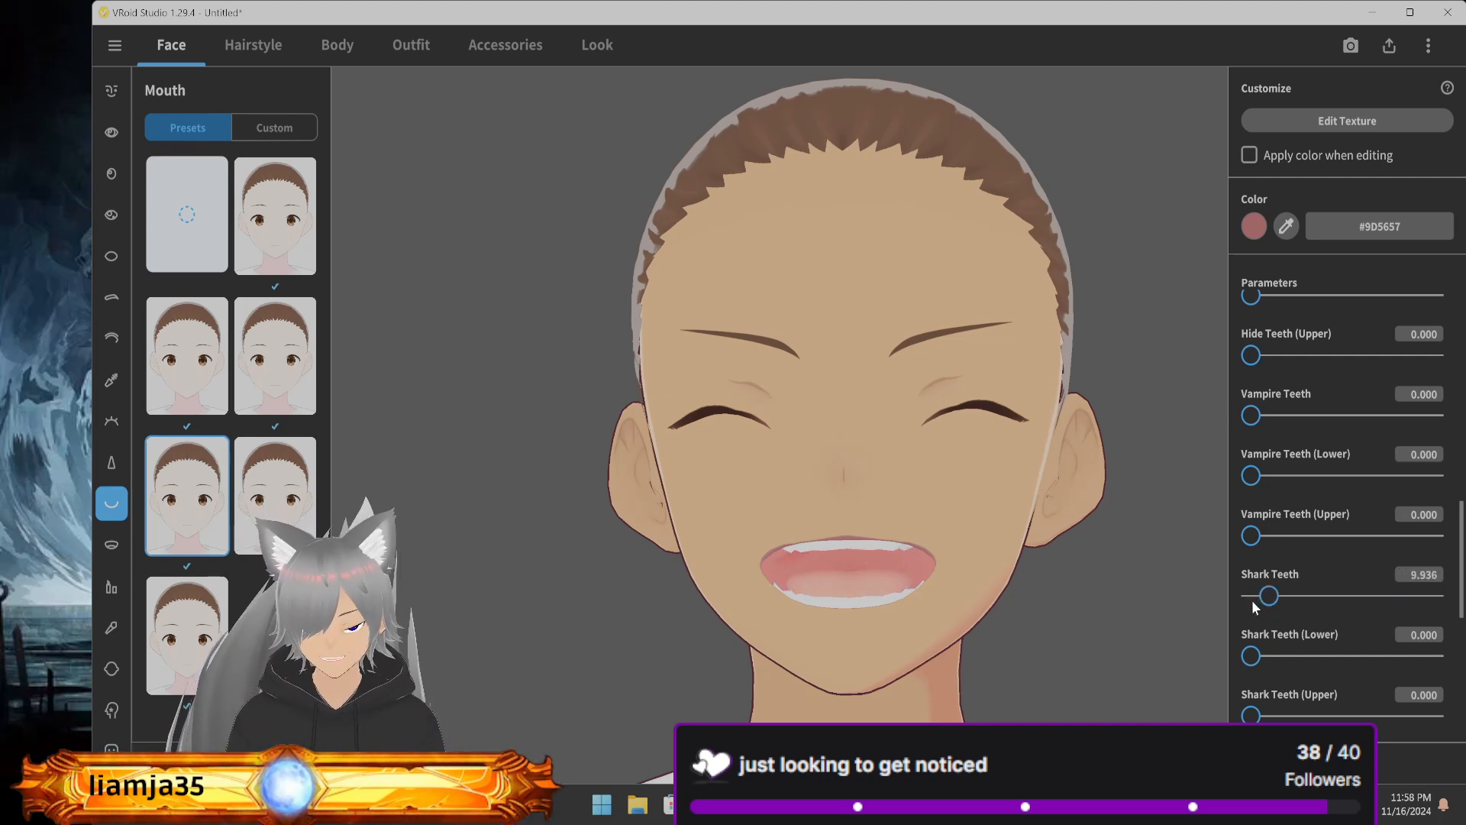
Try Front Teeth Fang at 100 and the Teeth Shrink parameter, and reset both to 0
scroll(1284, 599, "down", 4)
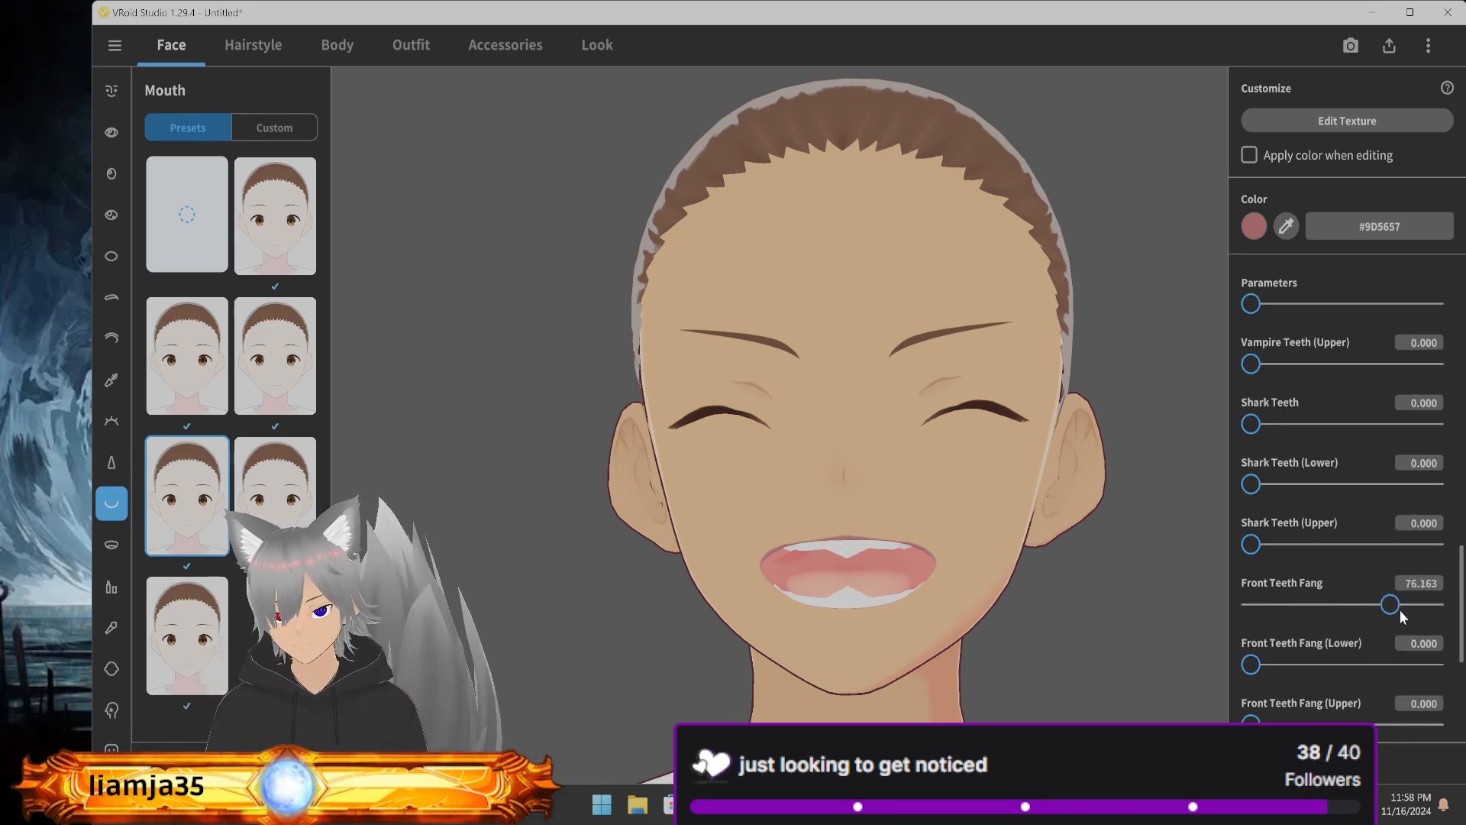
mouse_move(1402, 613)
left_mouse_down()
mouse_move(1367, 603)
mouse_move(1417, 611)
left_mouse_up()
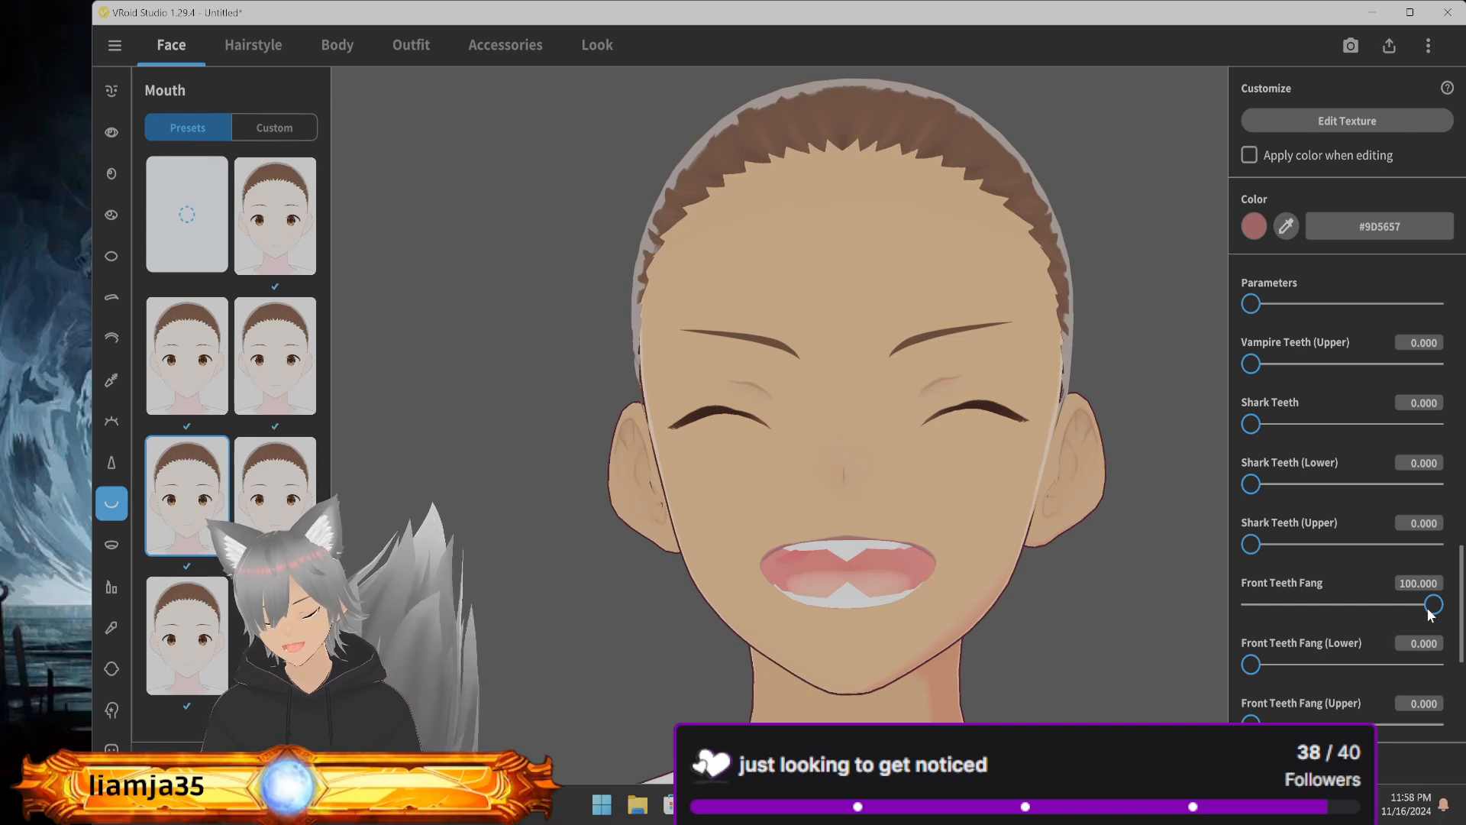
scroll(1281, 638, "down", 4)
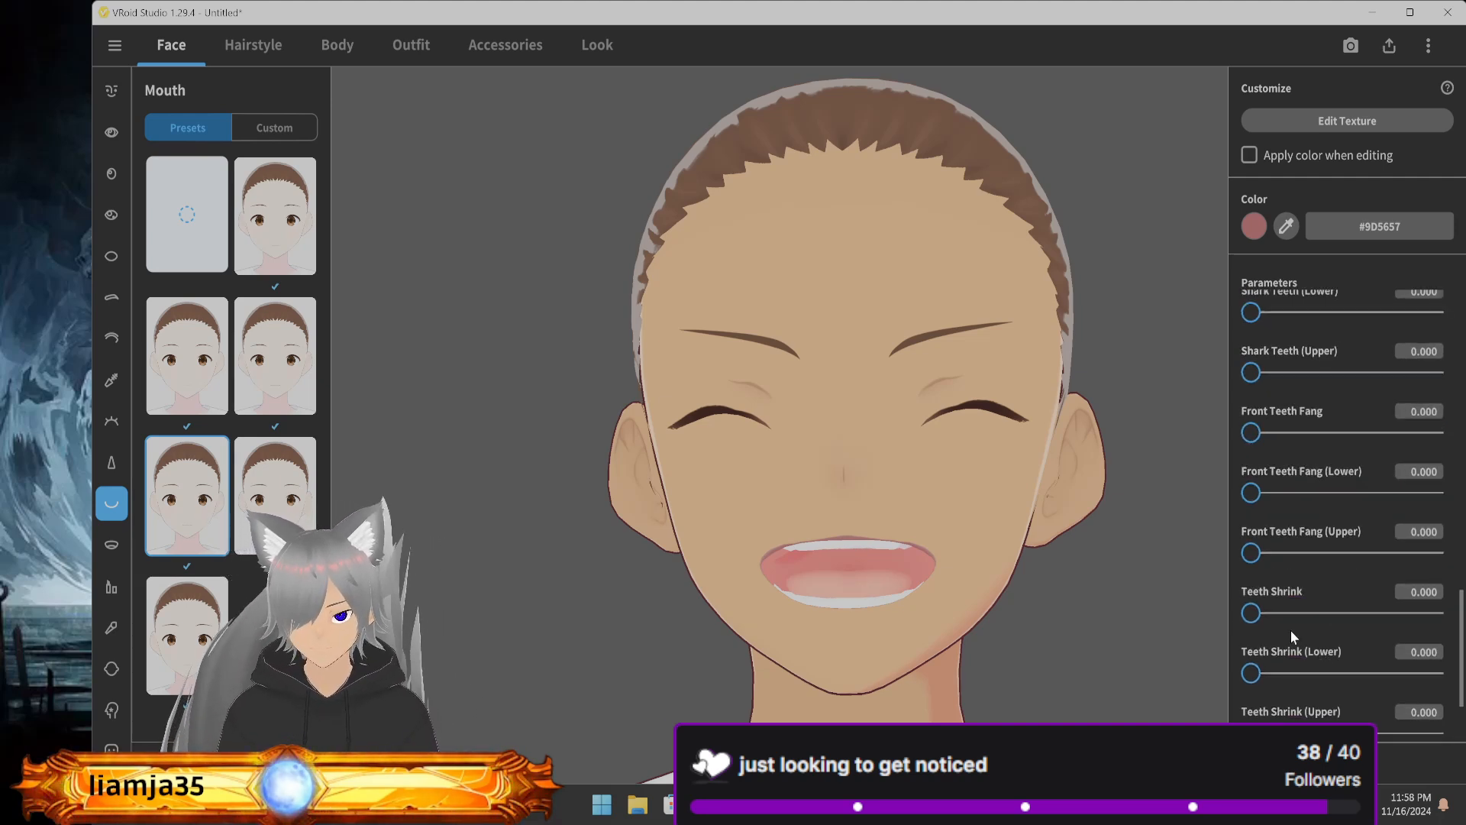
left_click_drag(1325, 617, 1248, 613)
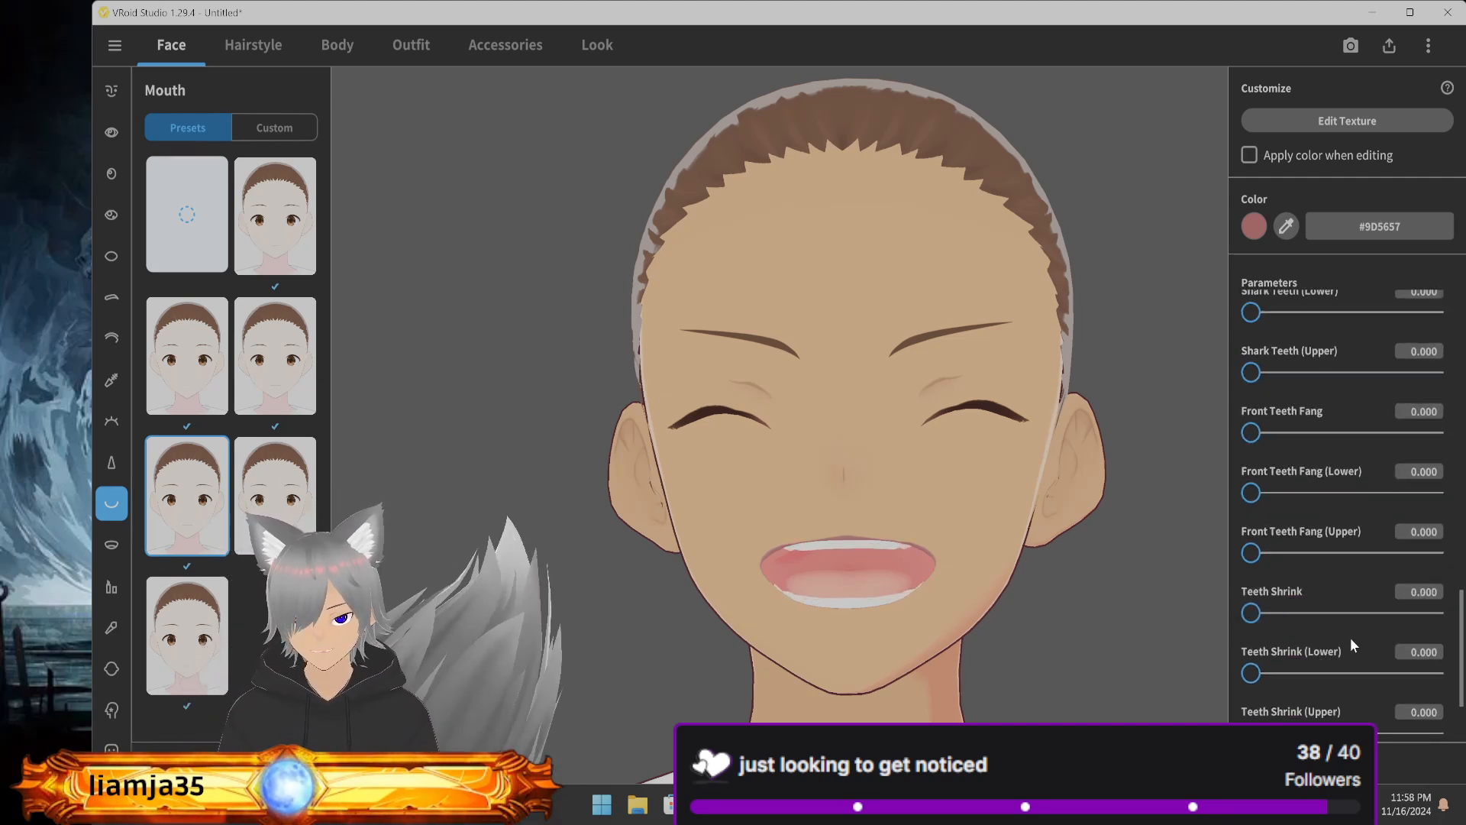
Try the Fem Mouth shape and Masc Mouth at 1, and reset both to 0
scroll(1349, 639, "down", 3)
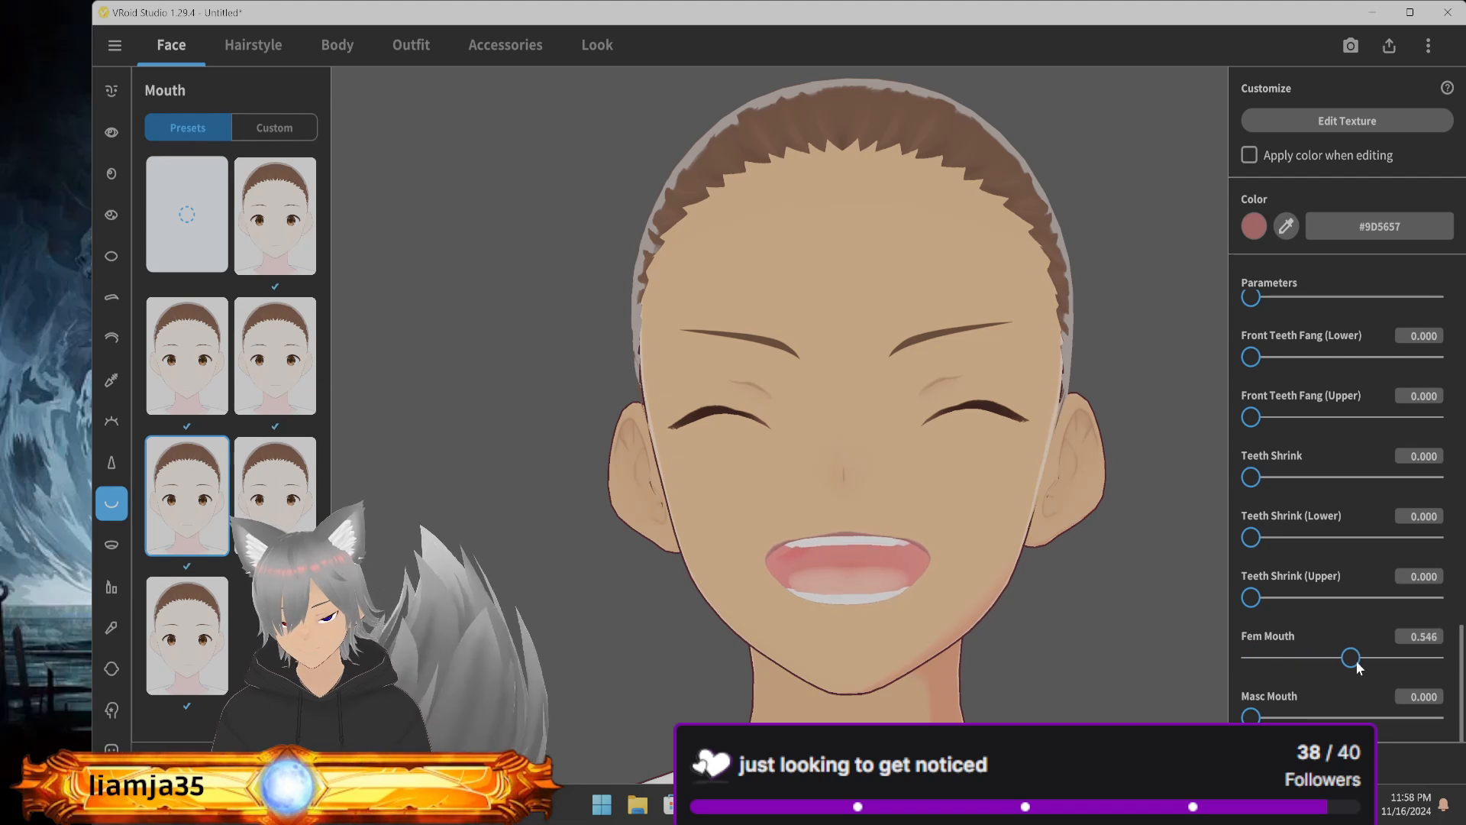
left_click_drag(1250, 717, 1433, 718)
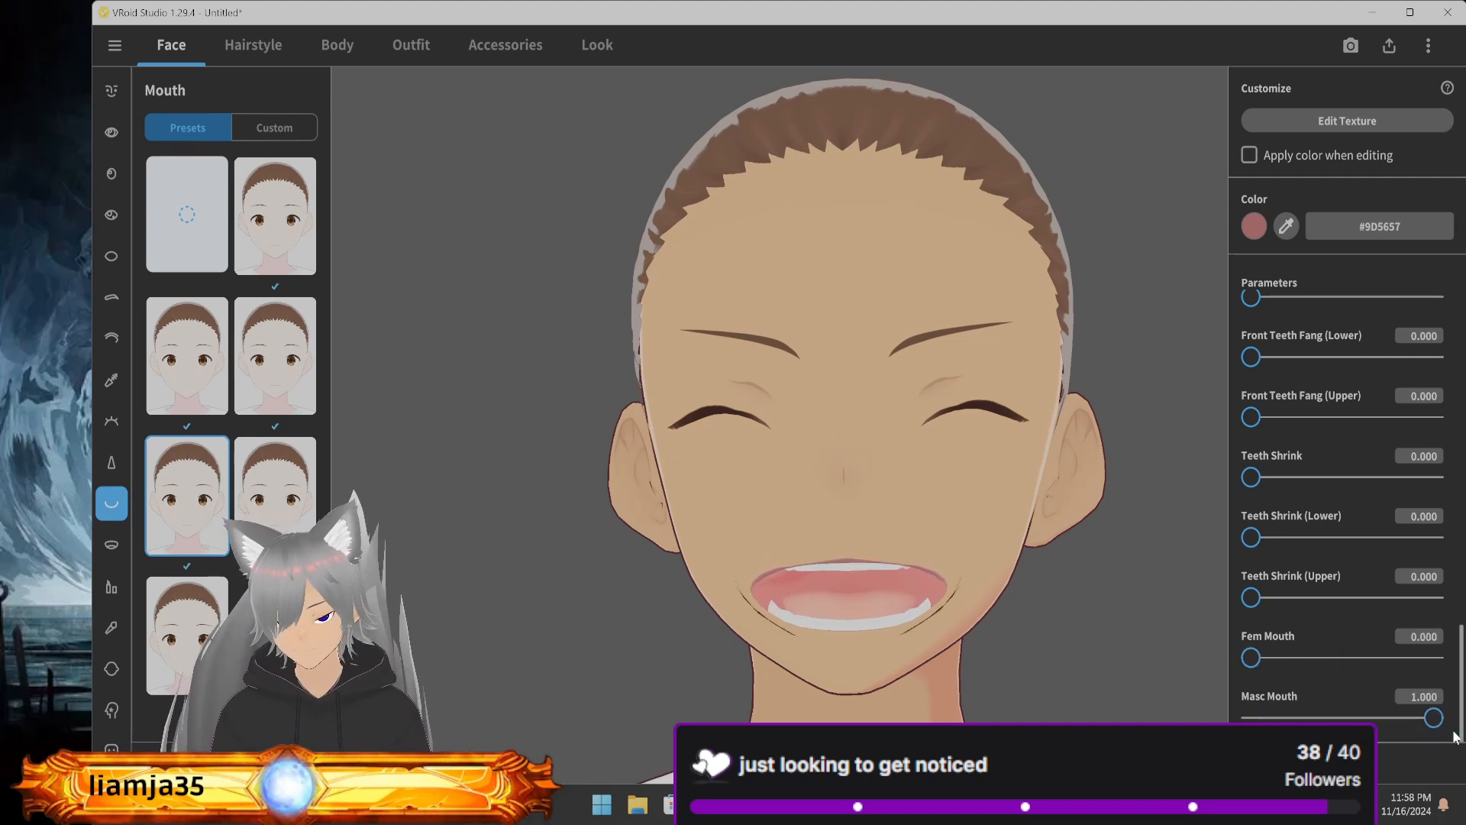
mouse_move(1250, 658)
left_mouse_down()
mouse_move(1350, 666)
mouse_move(1226, 674)
left_mouse_up()
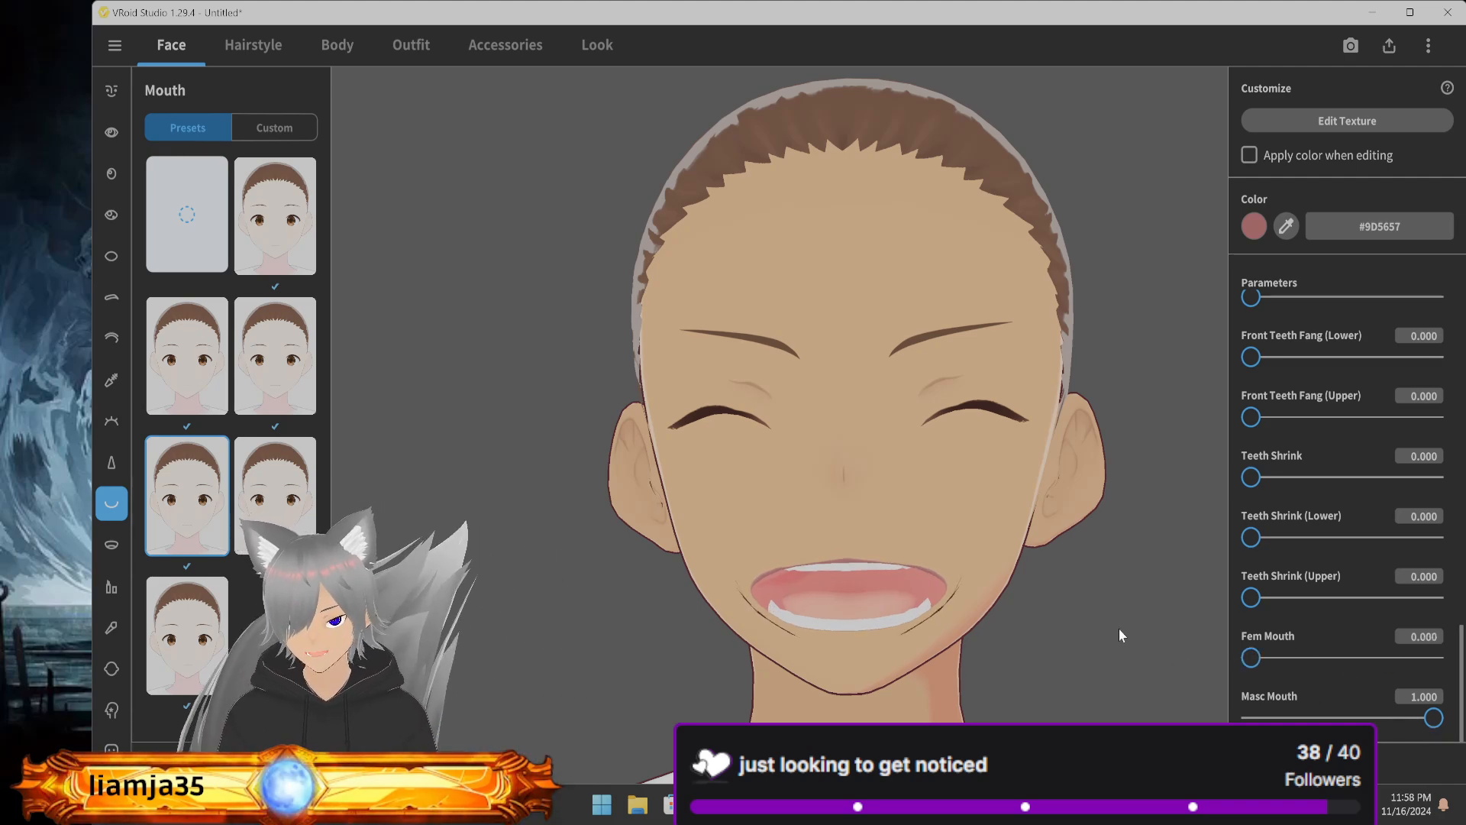
mouse_move(1119, 631)
right_mouse_down()
mouse_move(1097, 631)
mouse_move(1128, 647)
mouse_move(1118, 633)
right_mouse_up()
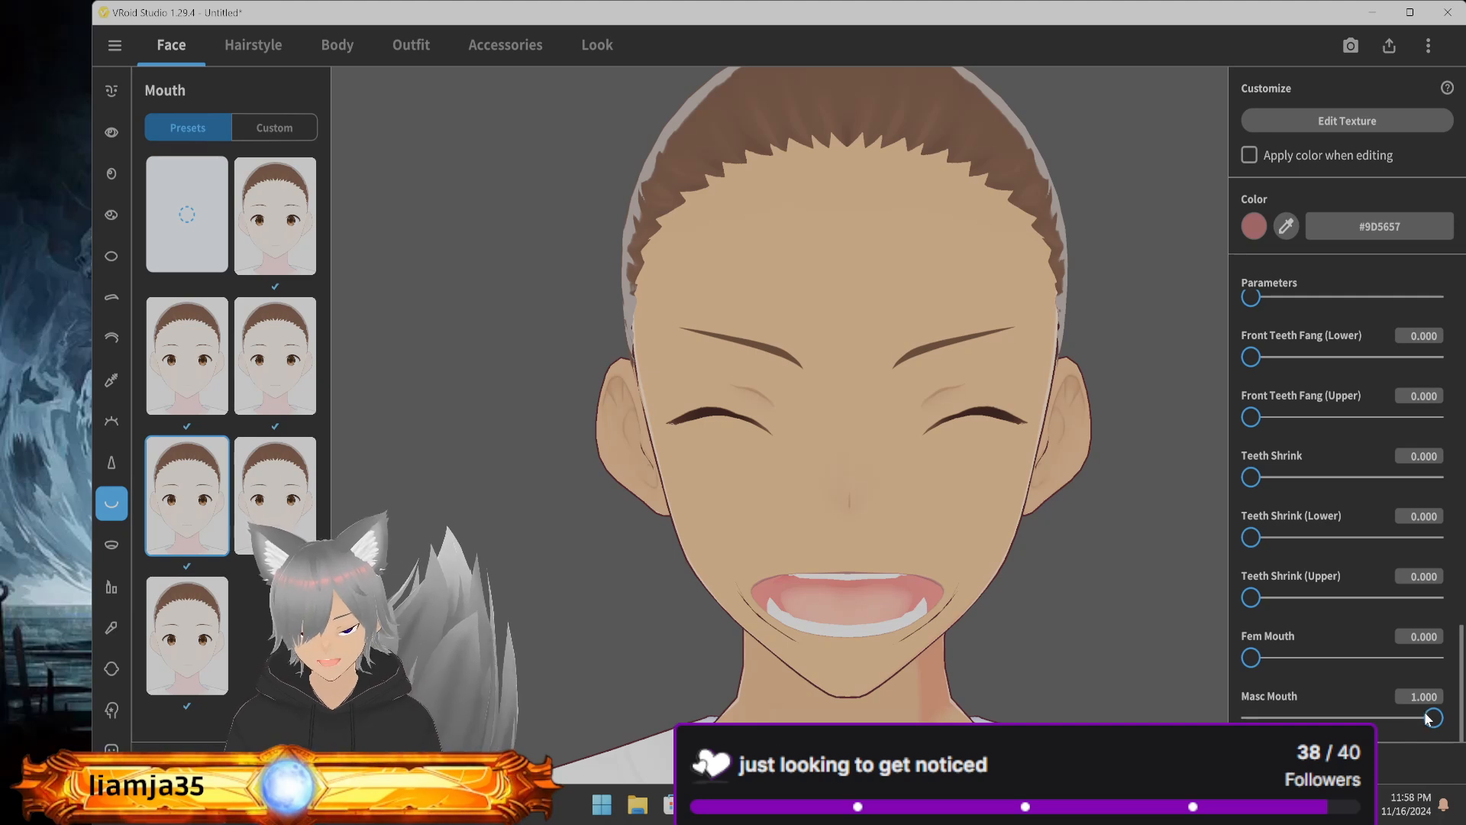
left_click_drag(1433, 718, 1245, 718)
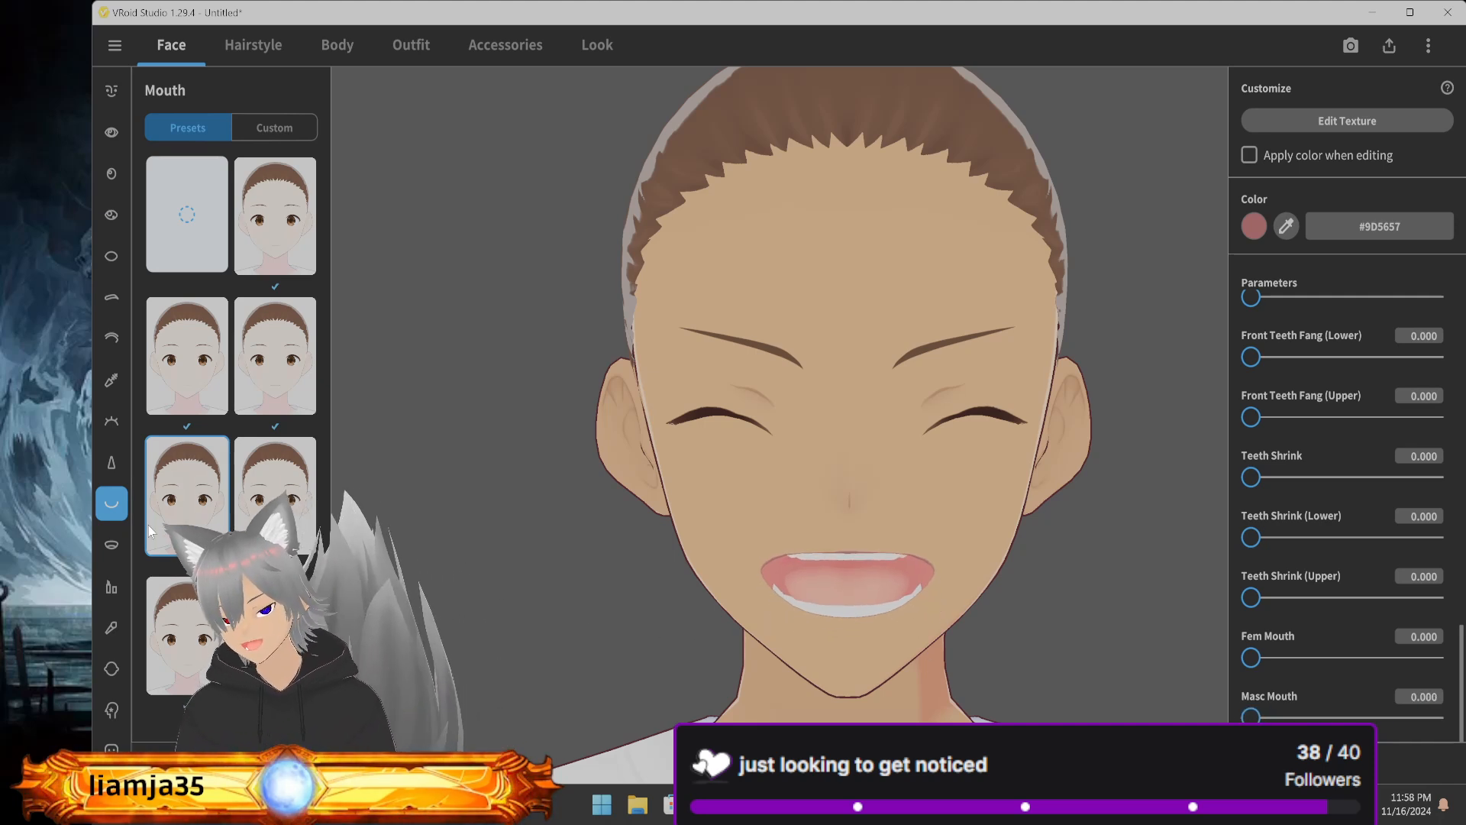
Compare the mouth inside presets and choose the one in the second row
left_click(114, 550)
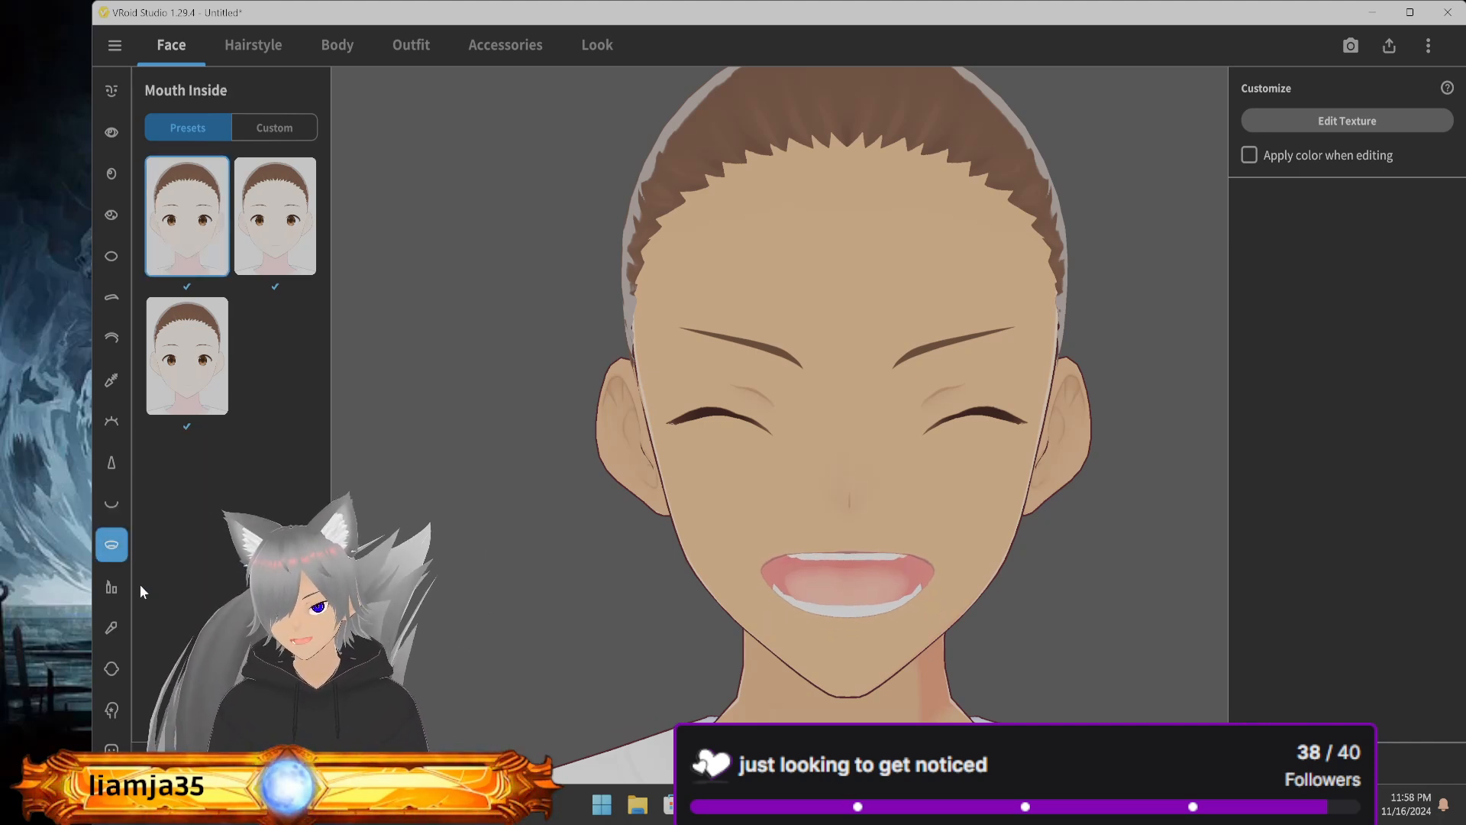
left_click(200, 365)
left_click(295, 208)
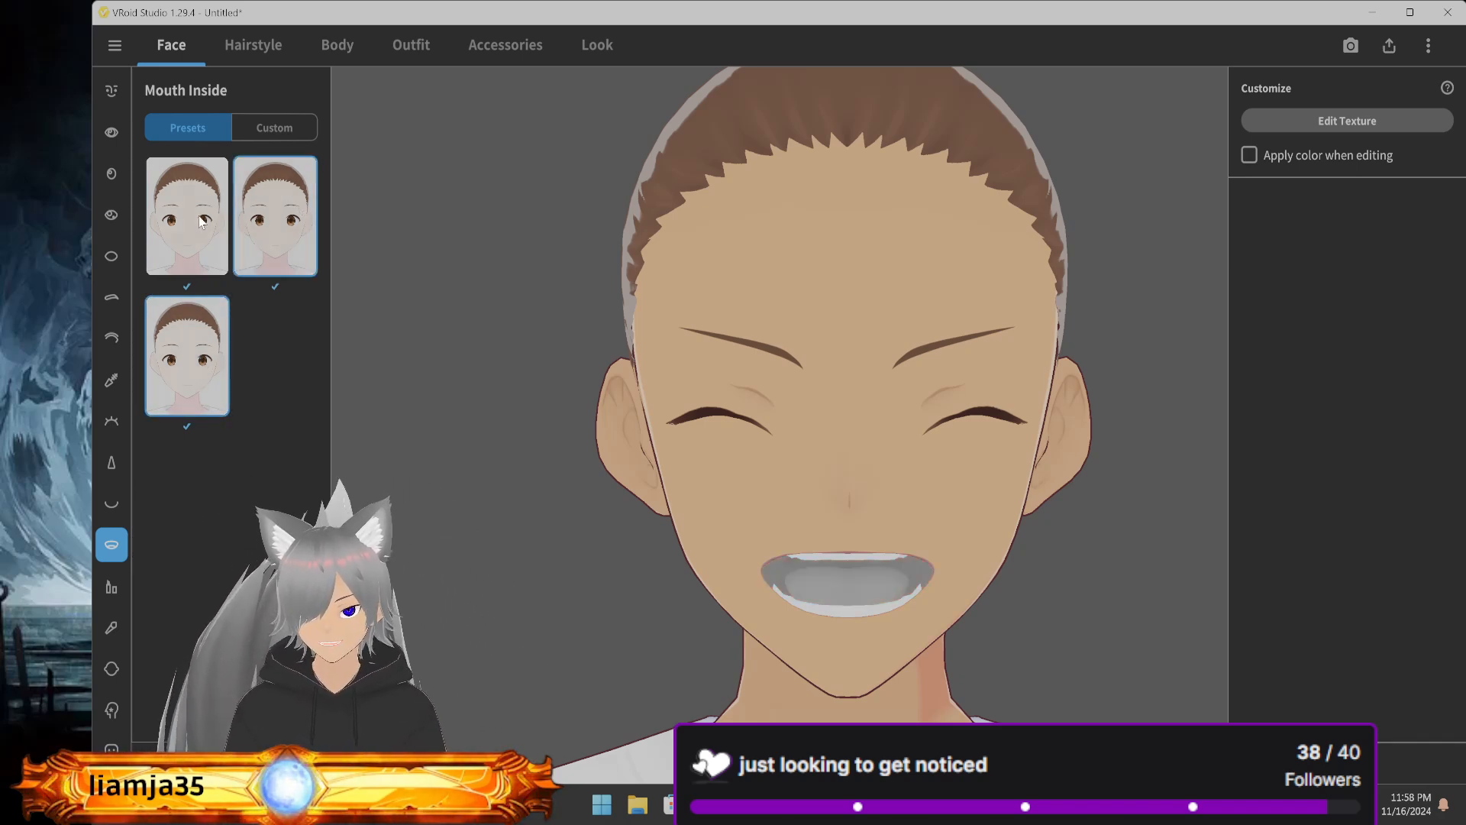
left_click(202, 217)
left_click(191, 326)
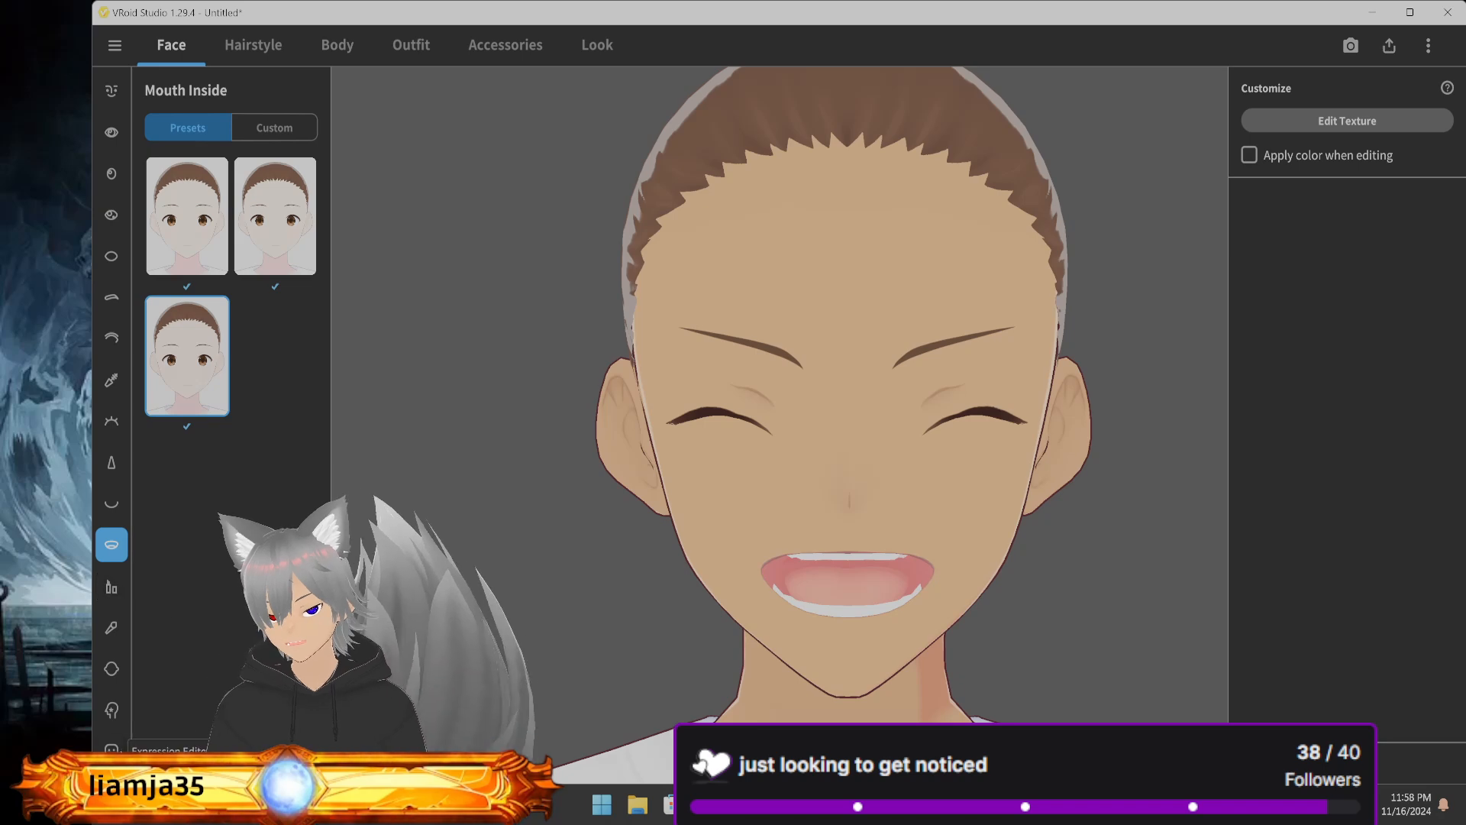
Preview the Closed, Neutral, single-eye Closed, Surprised, Happy and Angry expressions on the face, ending on Angry
left_click(111, 747)
left_click(177, 342)
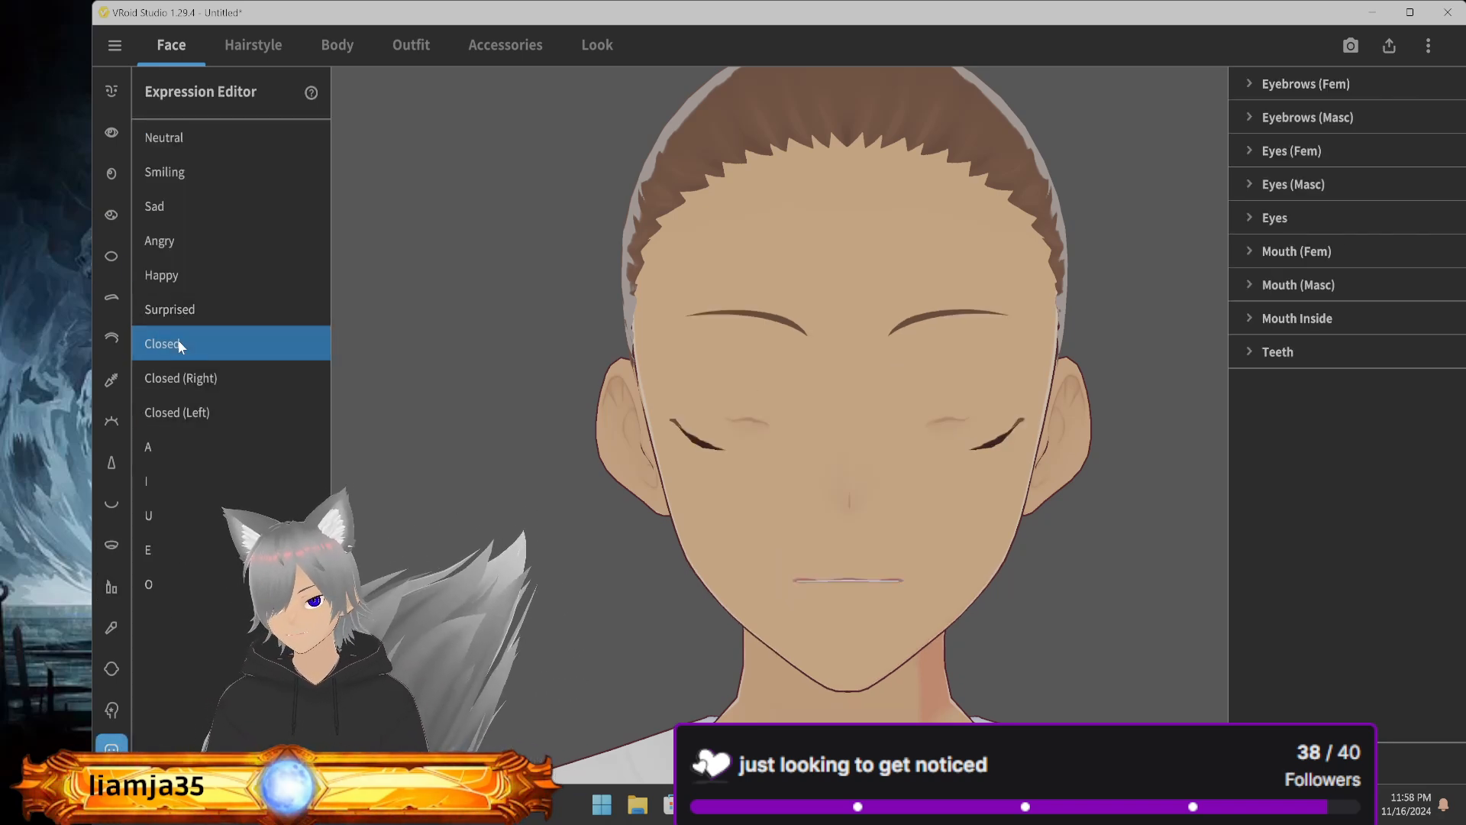
left_click(163, 143)
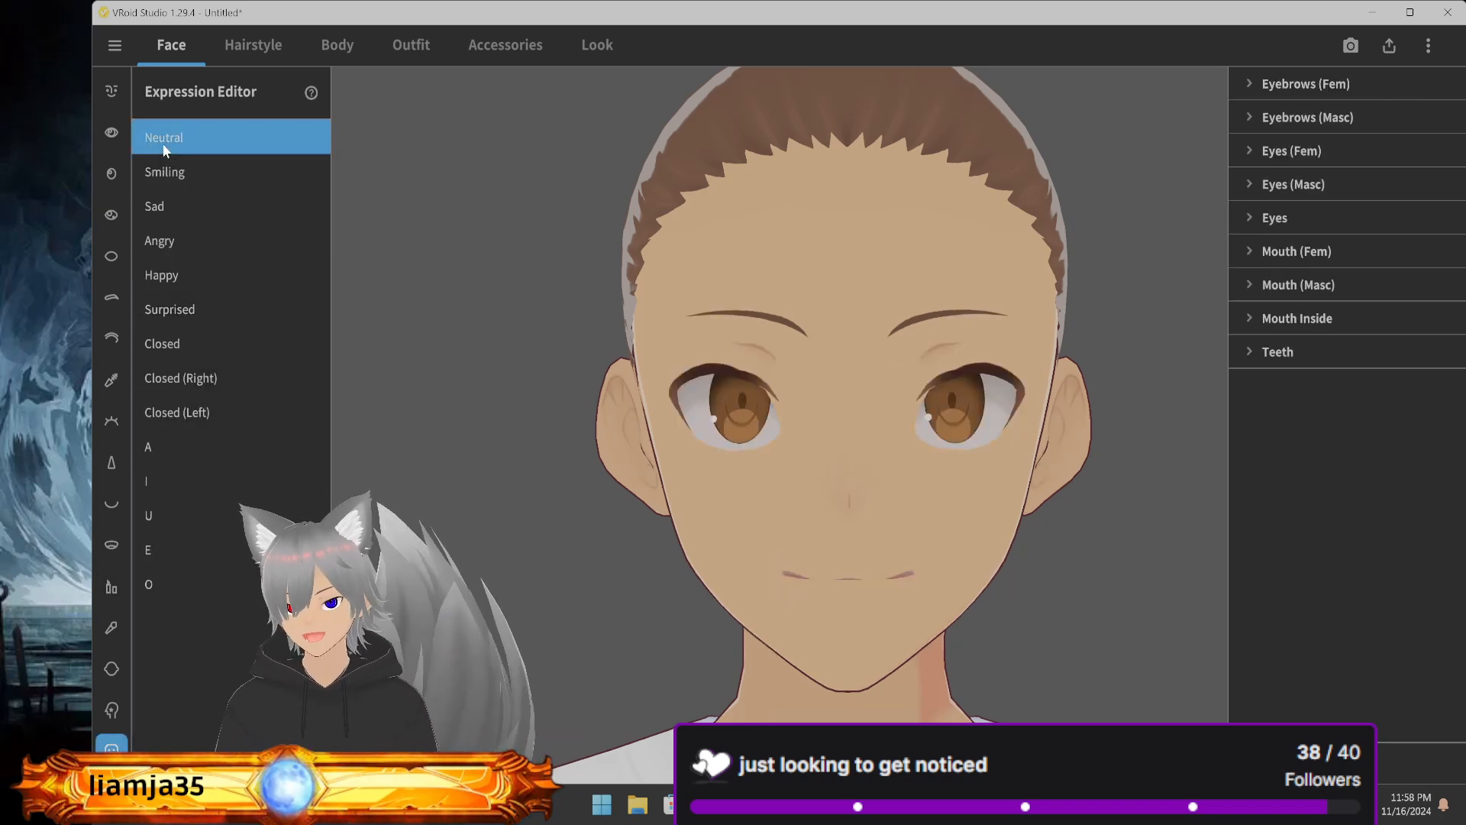
left_click(201, 382)
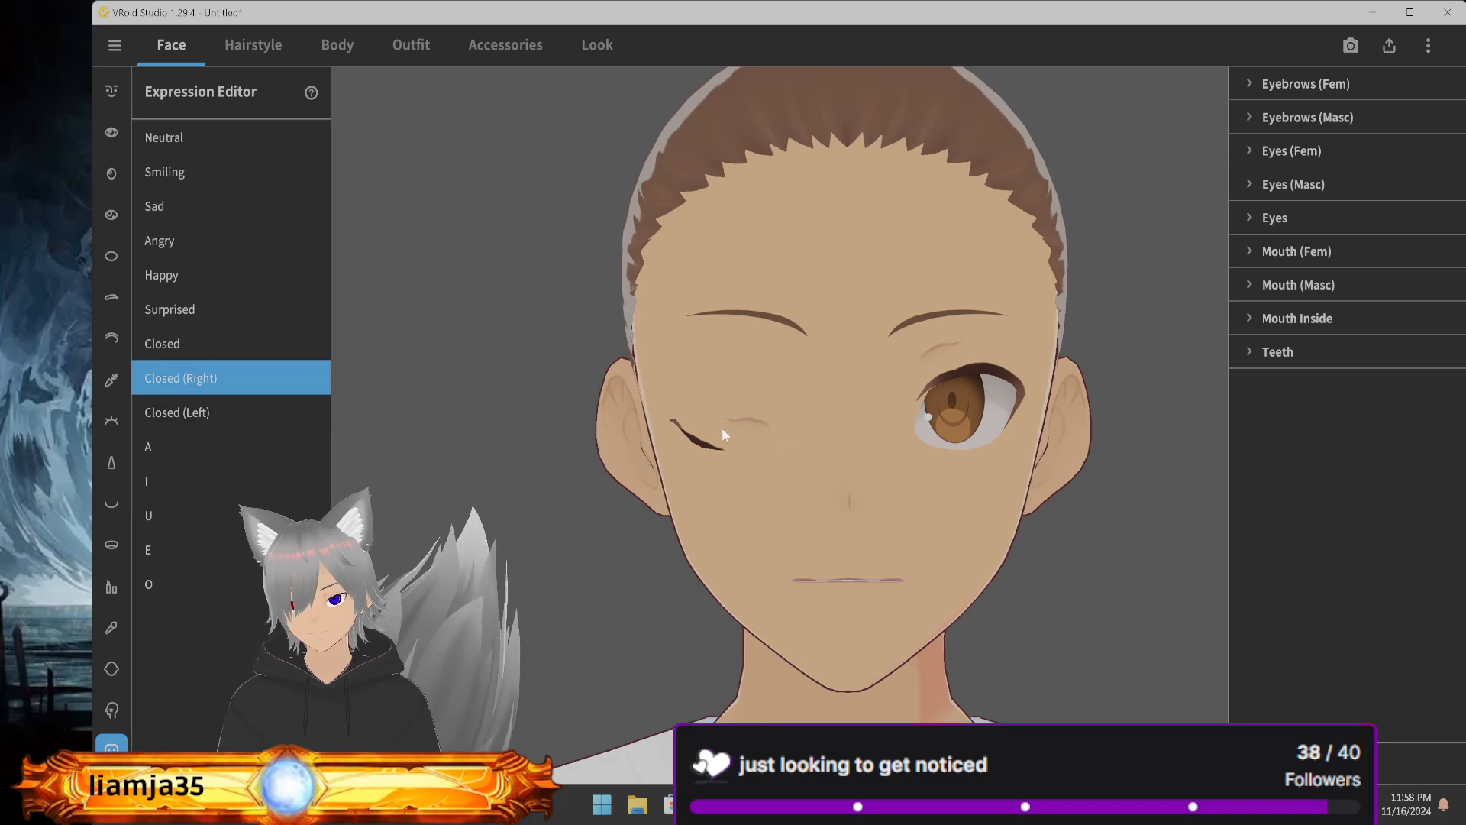
left_click(196, 411)
left_click(198, 377)
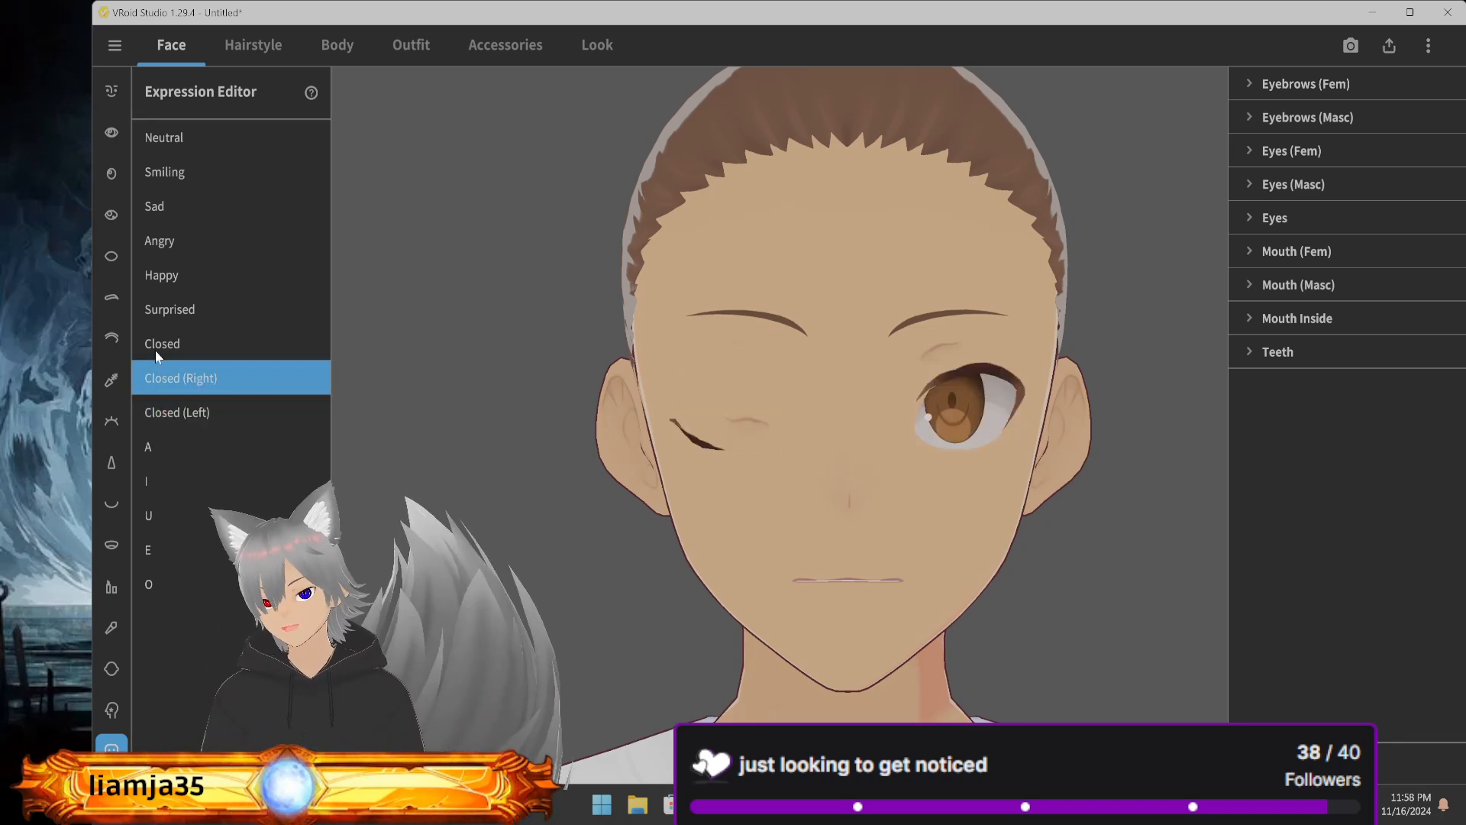
left_click(174, 343)
left_click(168, 319)
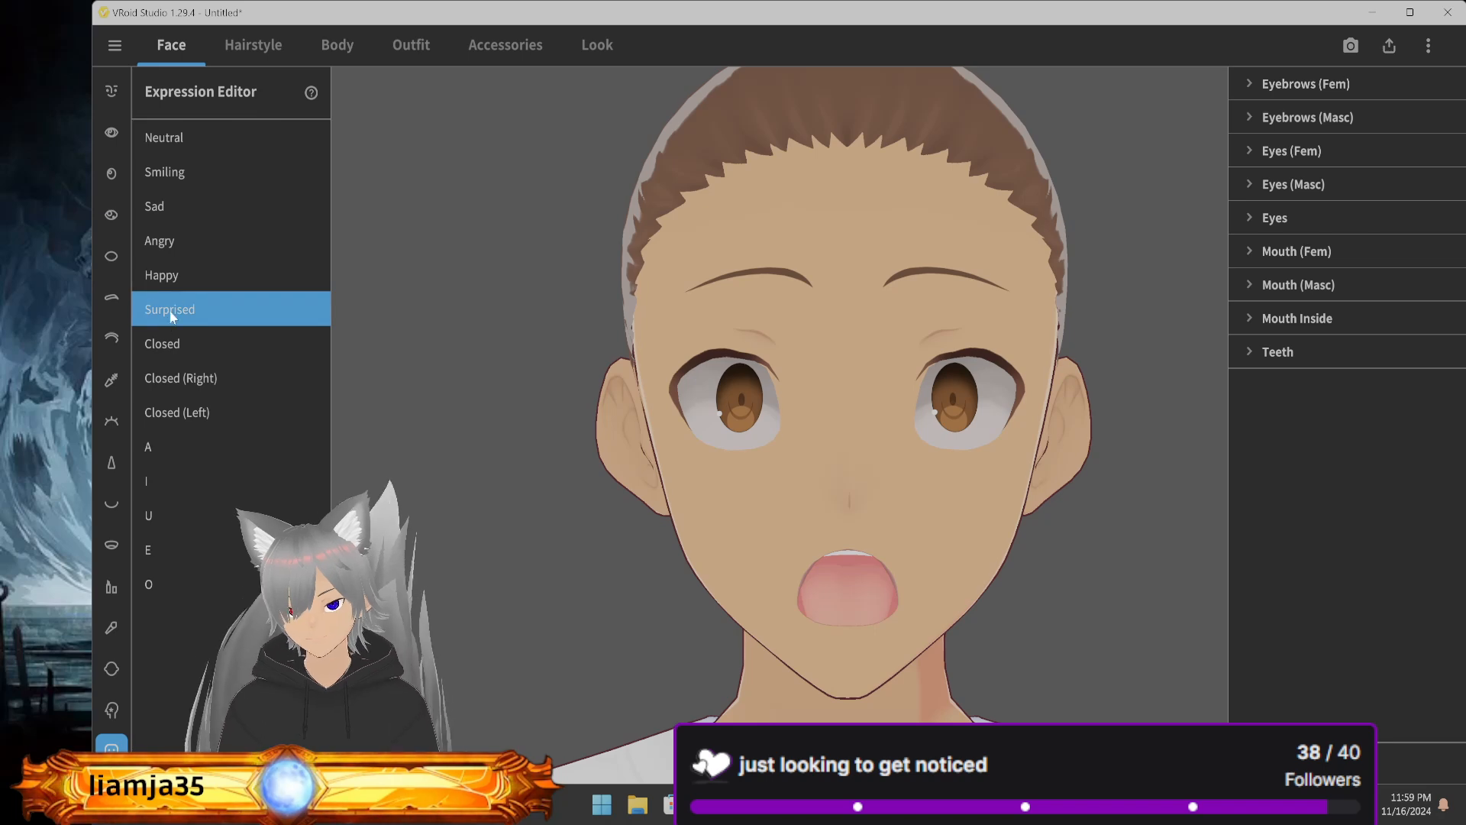
left_click(176, 279)
left_click(177, 248)
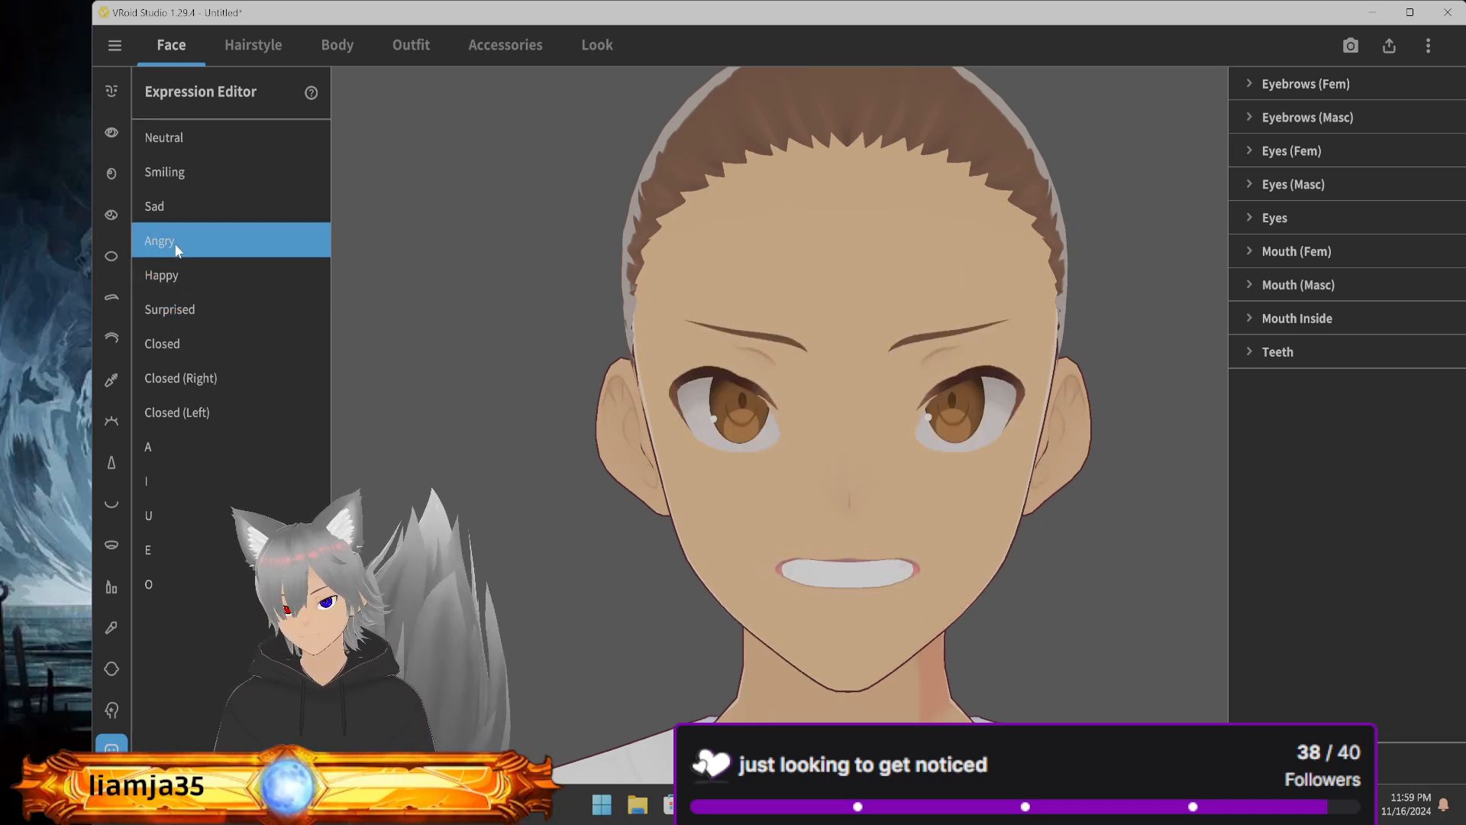
Try the first two lip presets and set the lip color to #EC1200
left_click(111, 586)
left_click(276, 243)
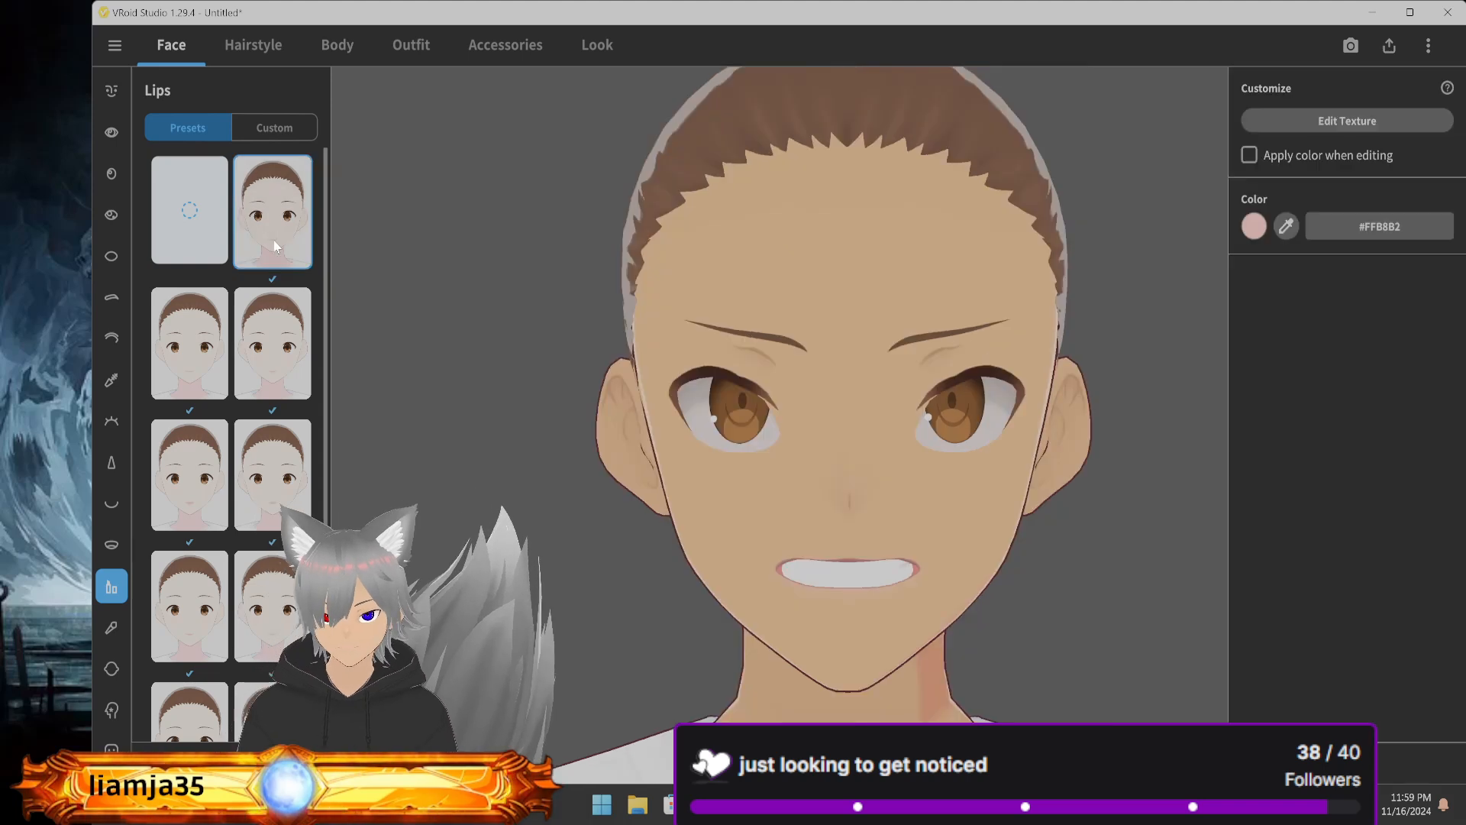
left_click(212, 356)
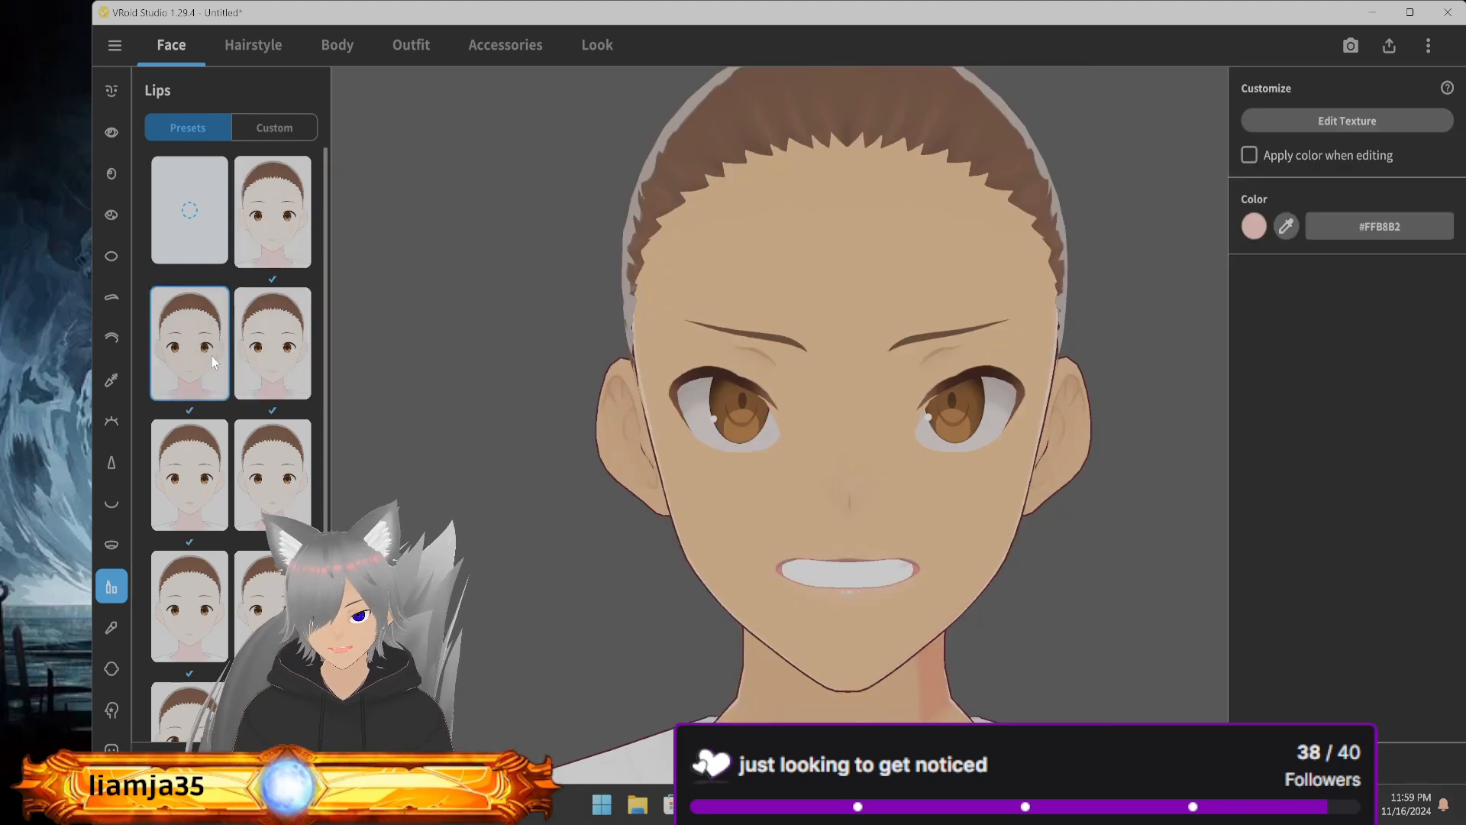
left_click(1254, 226)
left_click_drag(1218, 294, 1243, 310)
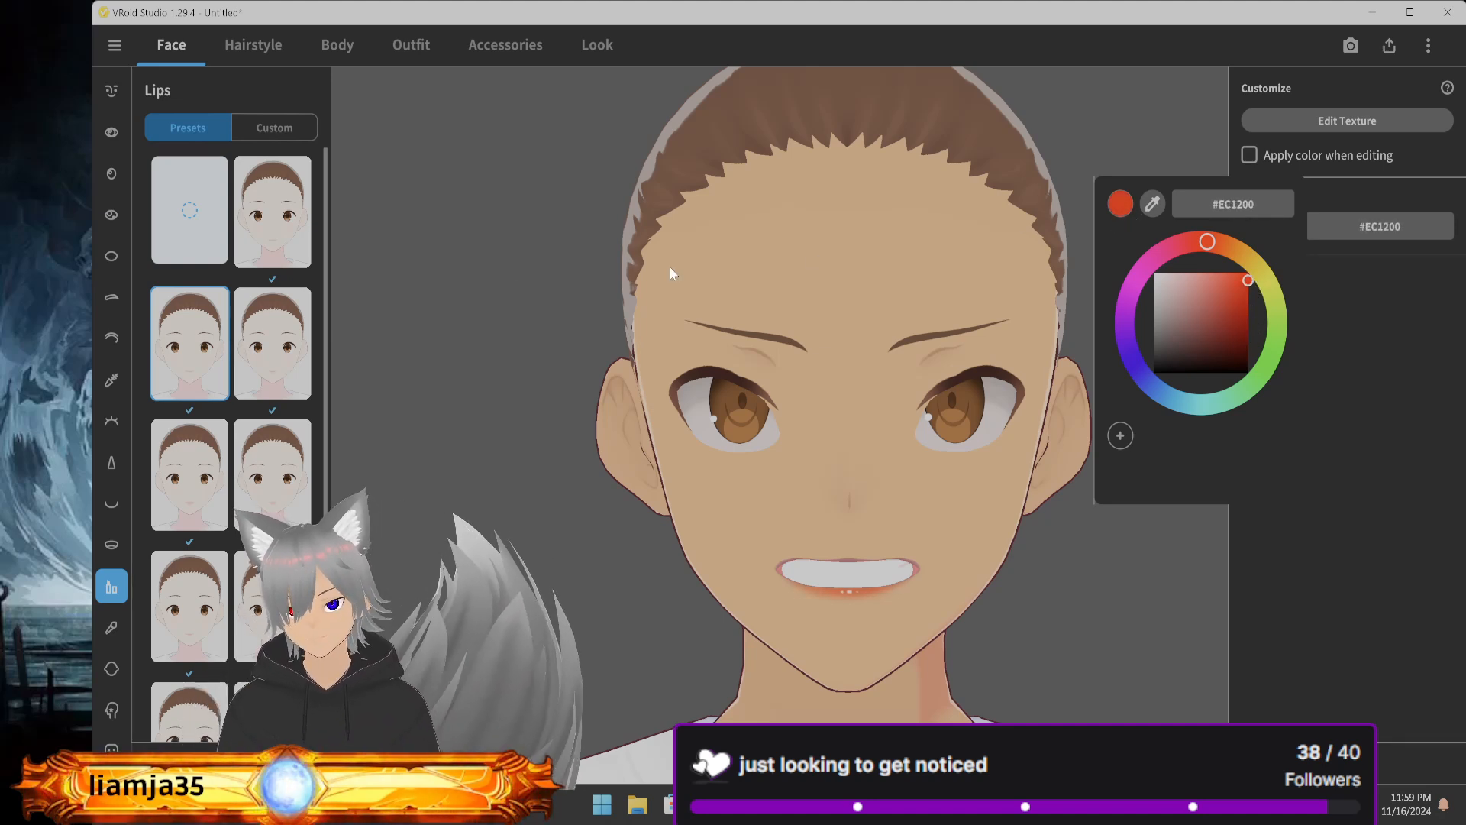
Compare the lip presets in the second and third rows, and choose the empty preset to leave the lips off
left_click(212, 396)
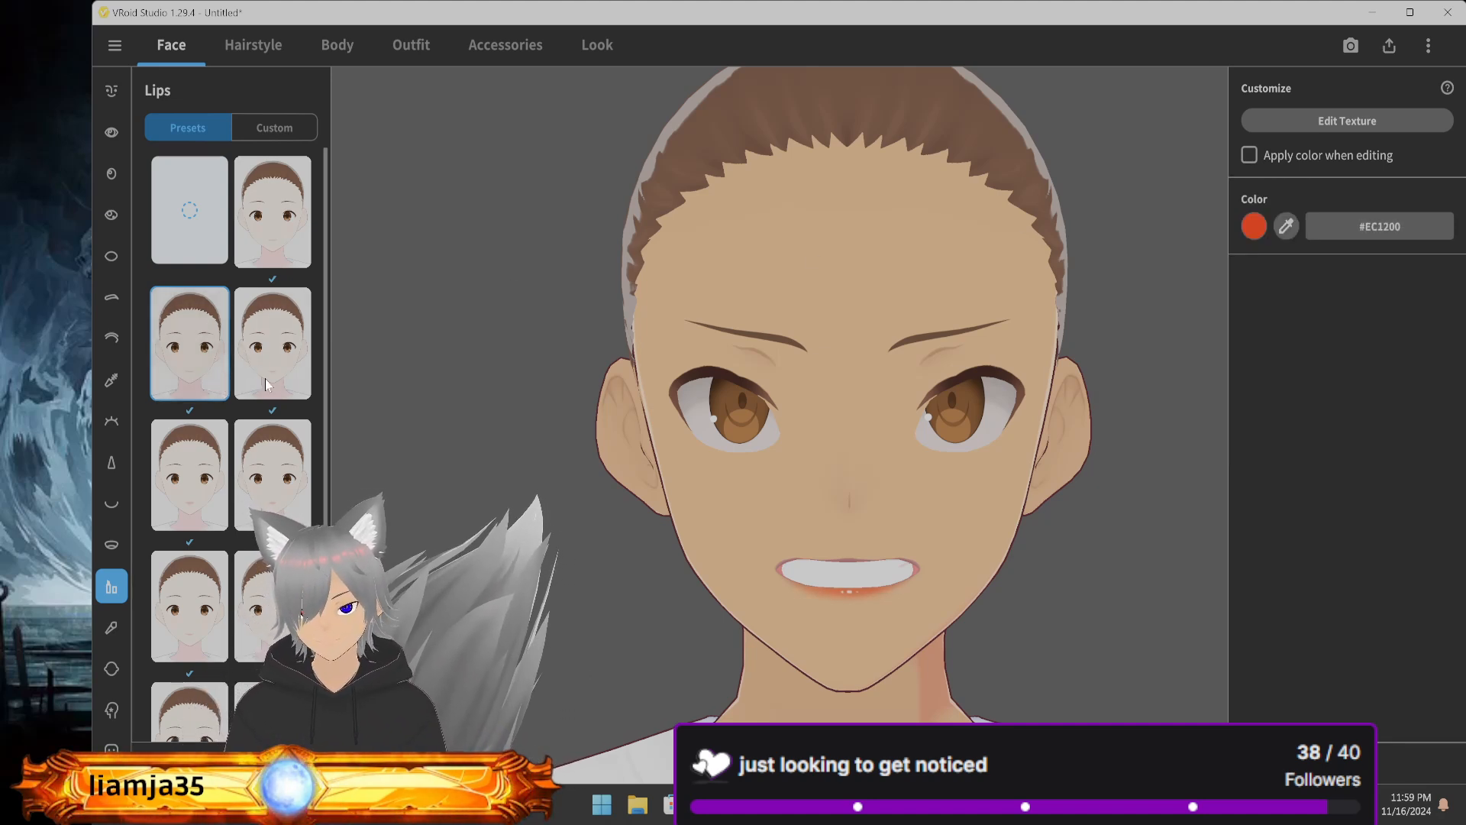
left_click(264, 376)
left_click(264, 447)
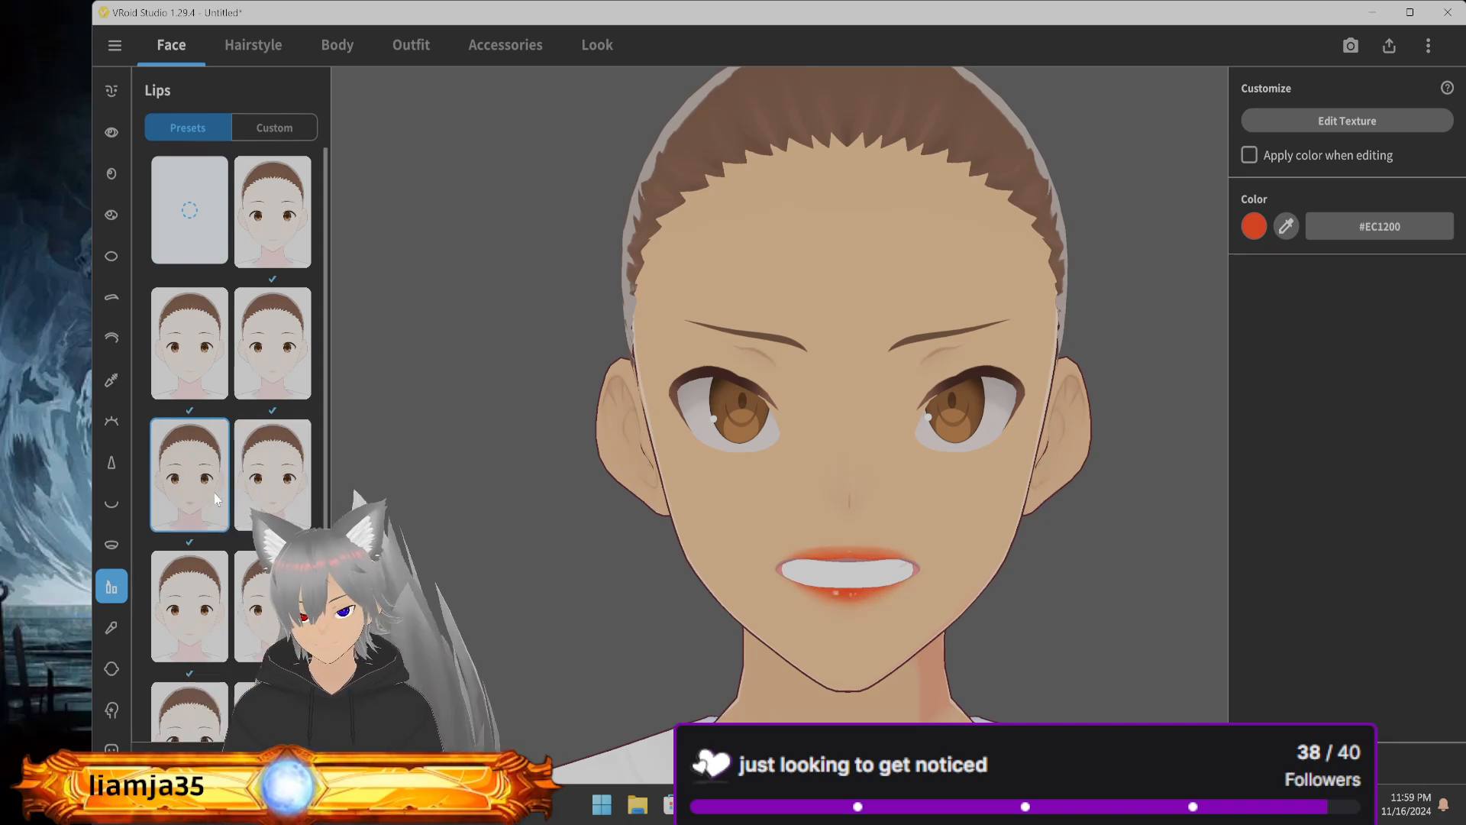
left_click(275, 256)
left_click(199, 228)
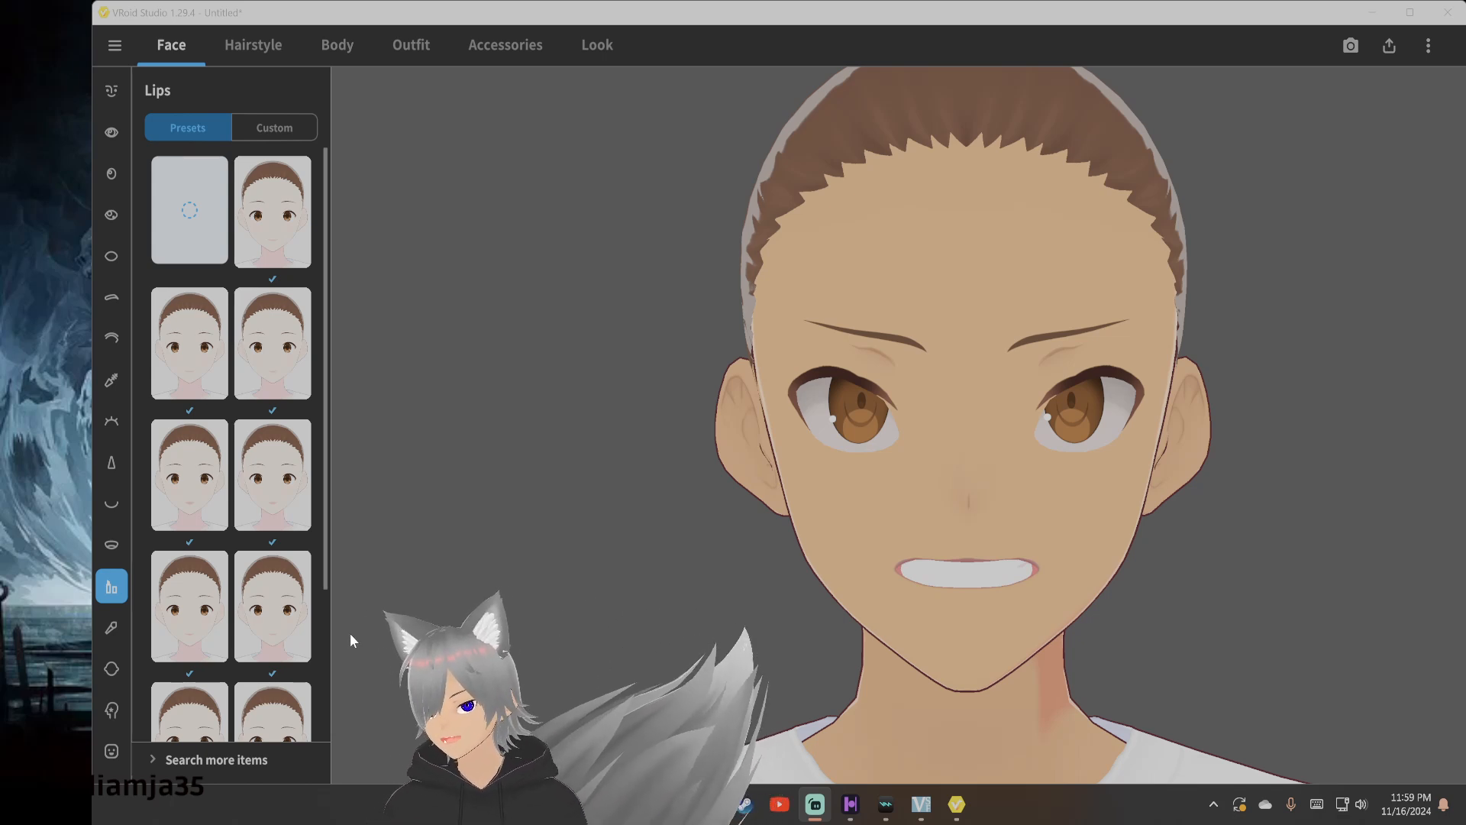
Compare the cheek presets on the face, ending on the second one in the fifth row
left_click(105, 628)
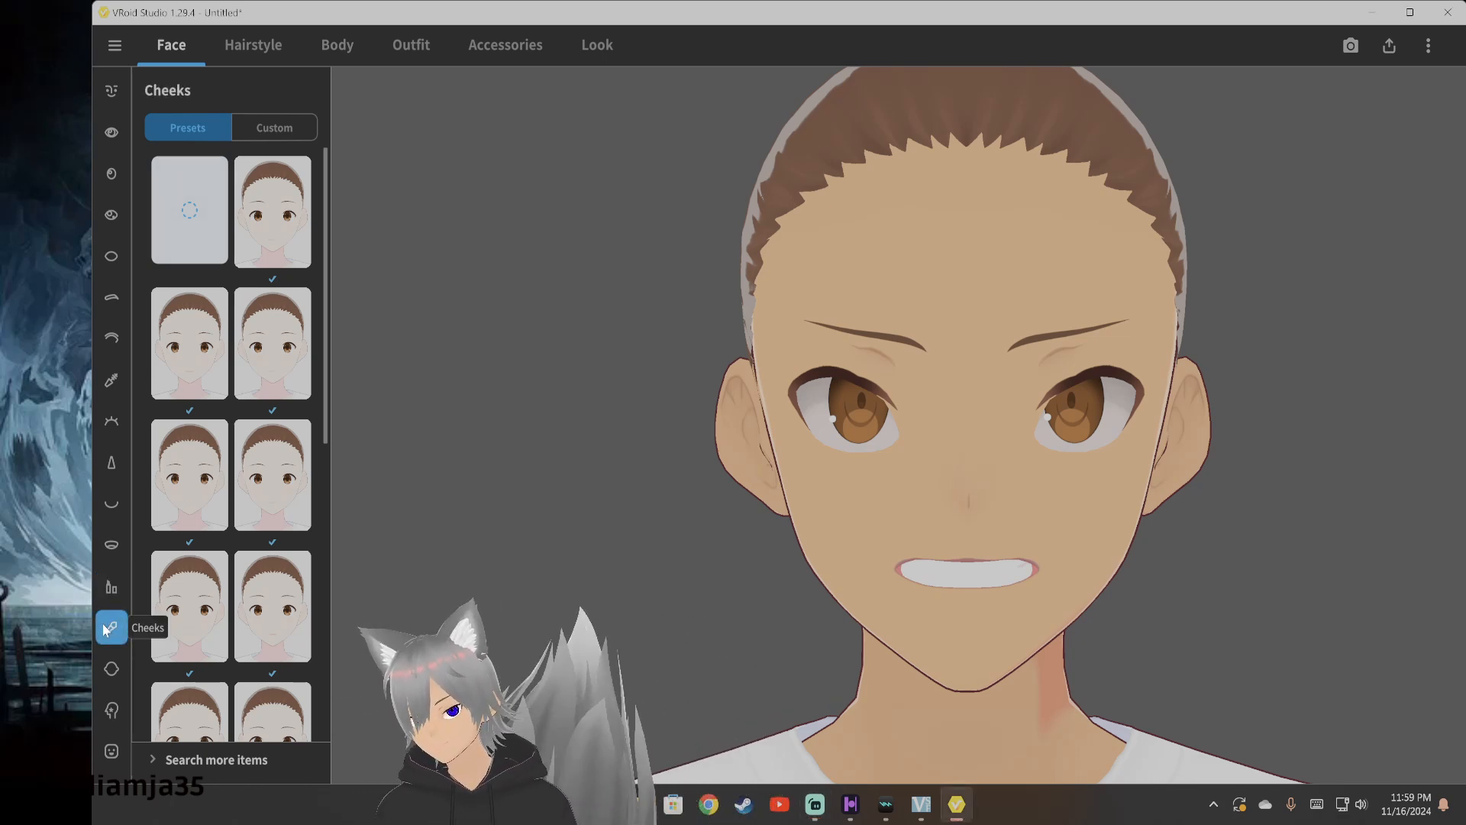
left_click(299, 231)
left_click(273, 370)
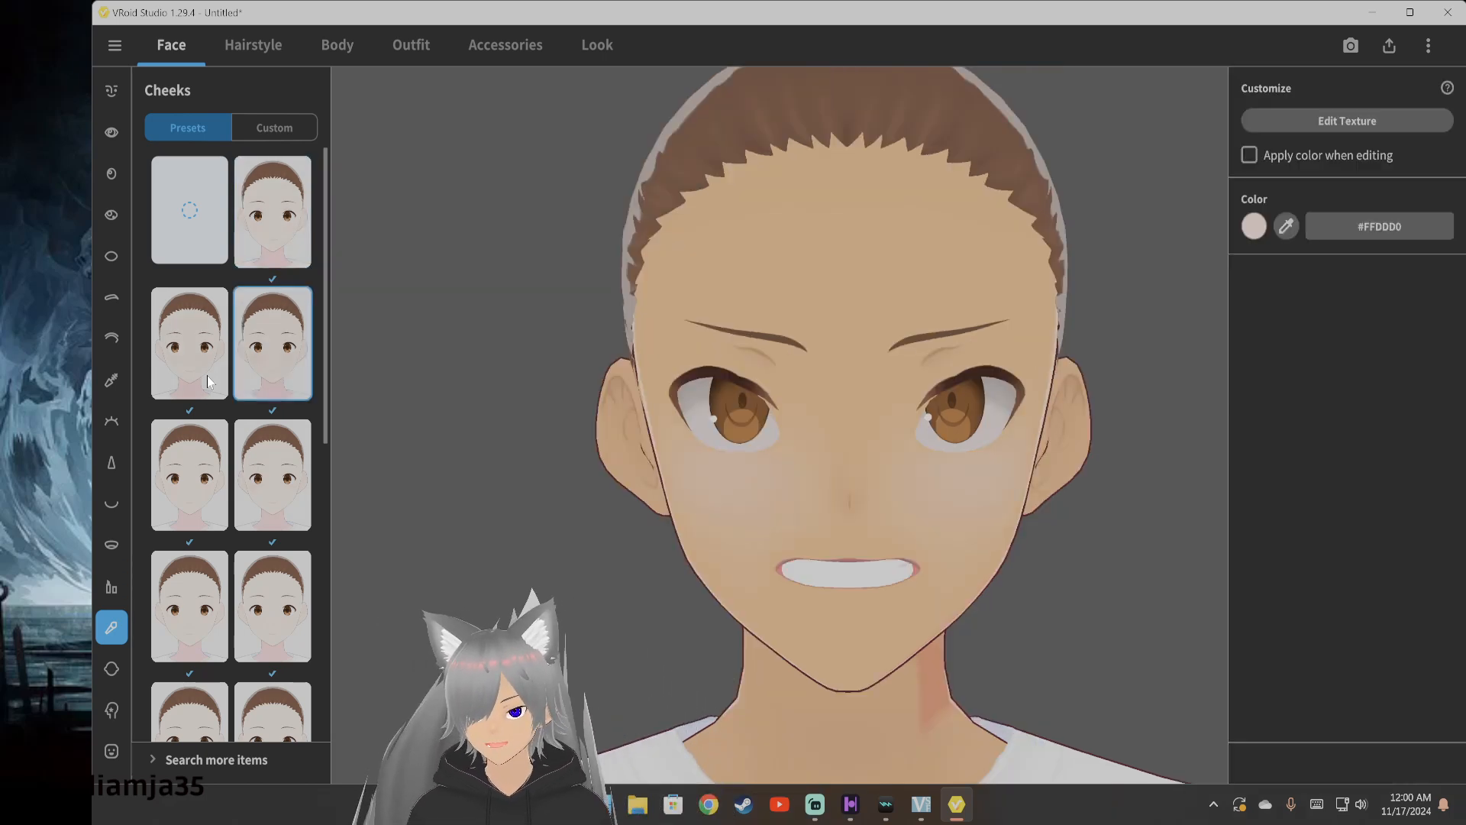
left_click(272, 475)
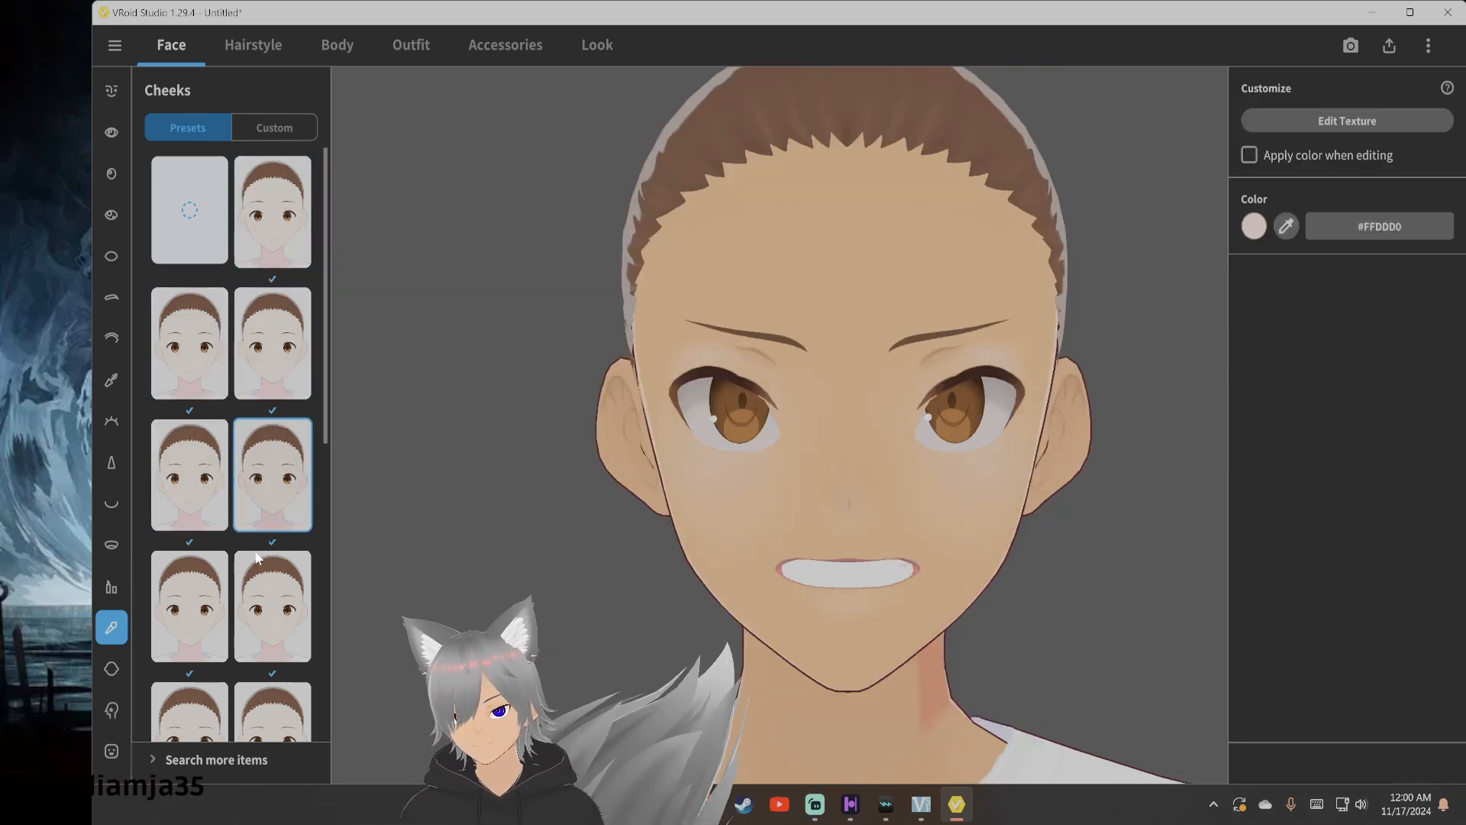
left_click(273, 607)
left_click(180, 585)
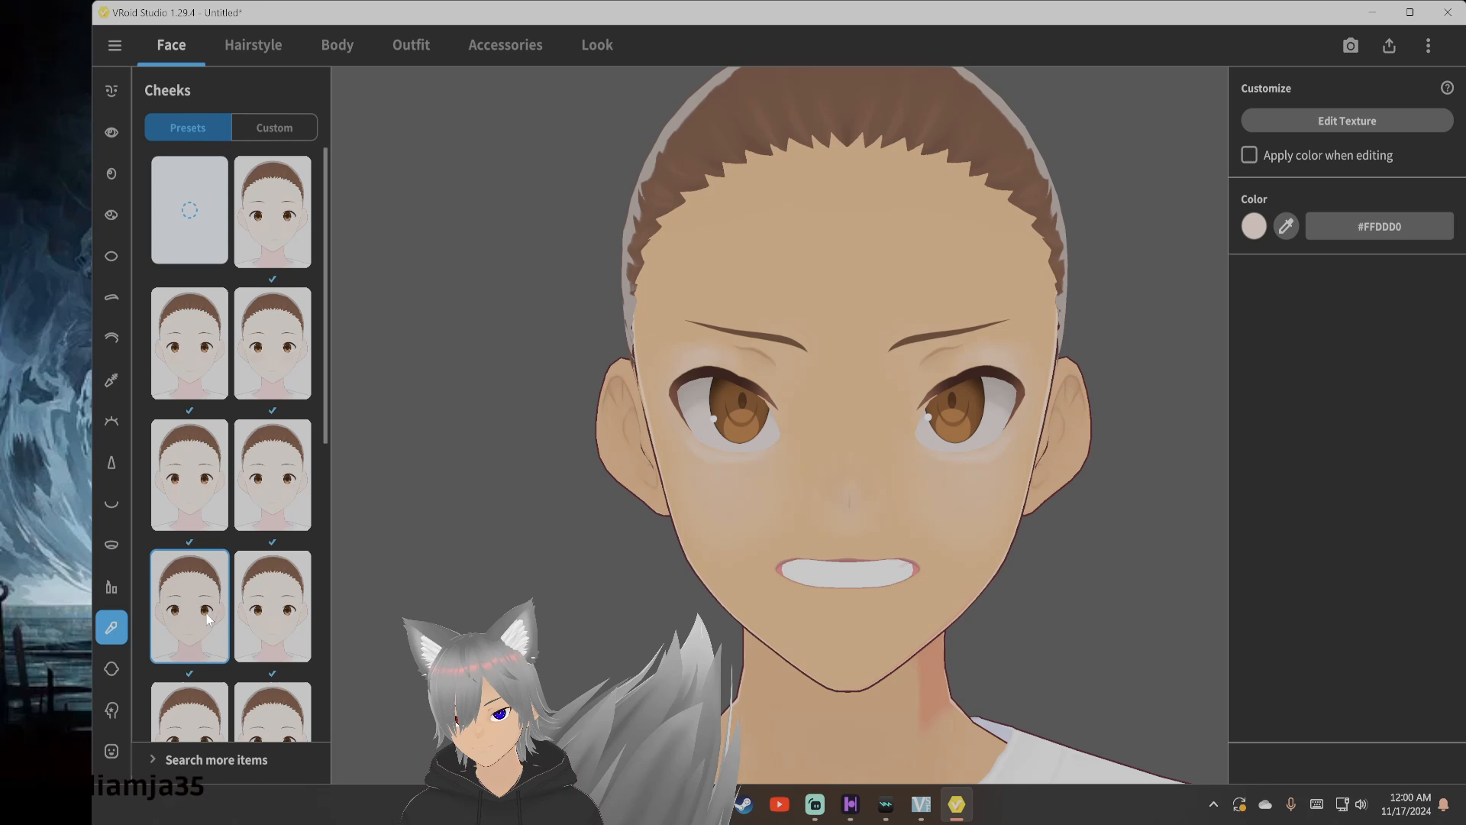
left_click(195, 710)
left_click(259, 714)
scroll(259, 713, "down", 3)
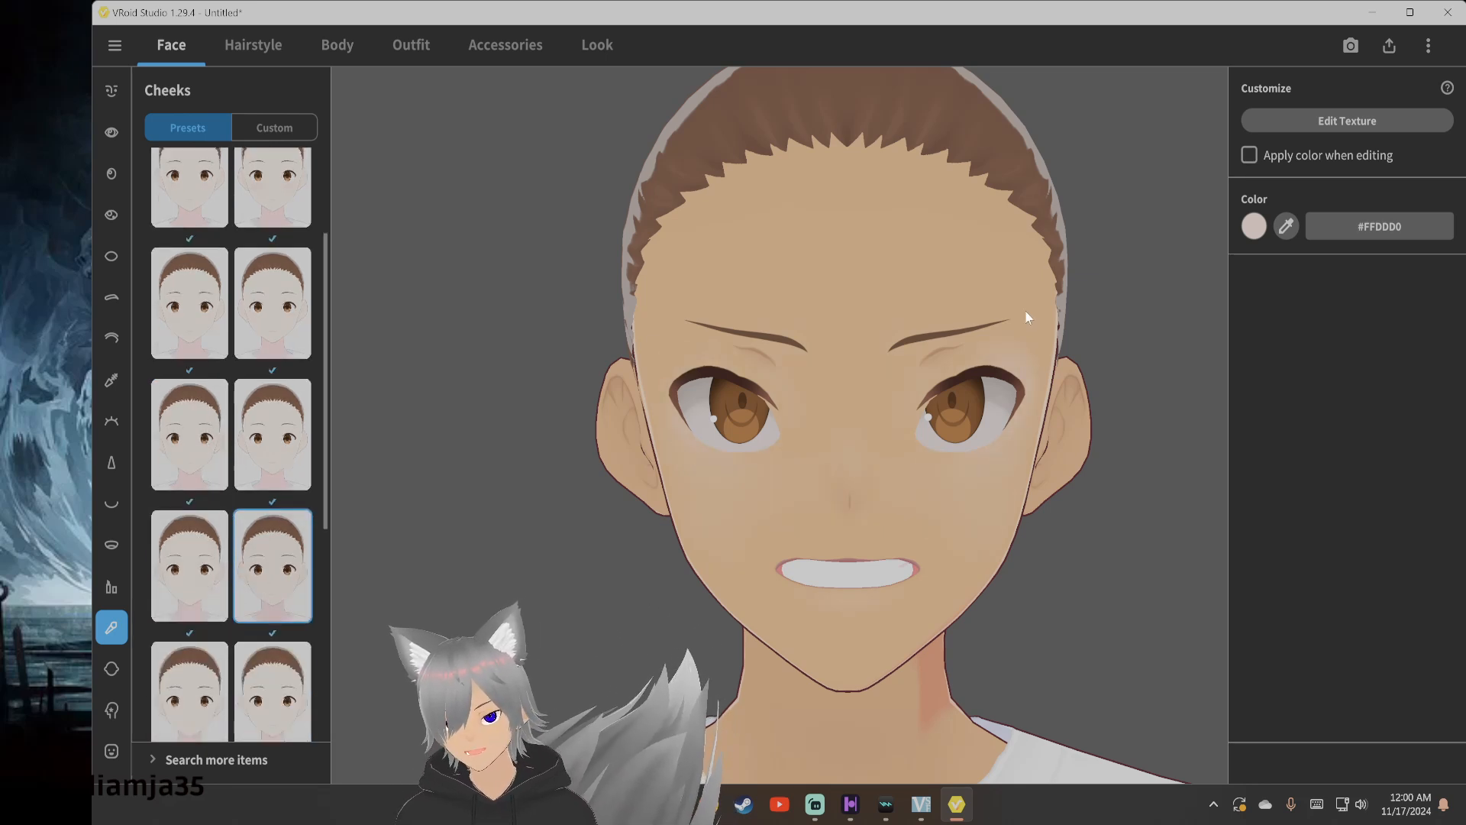
Try the cheek color #002EFF on several cheek presets, ending on the second one in the fourth row
left_click(1254, 226)
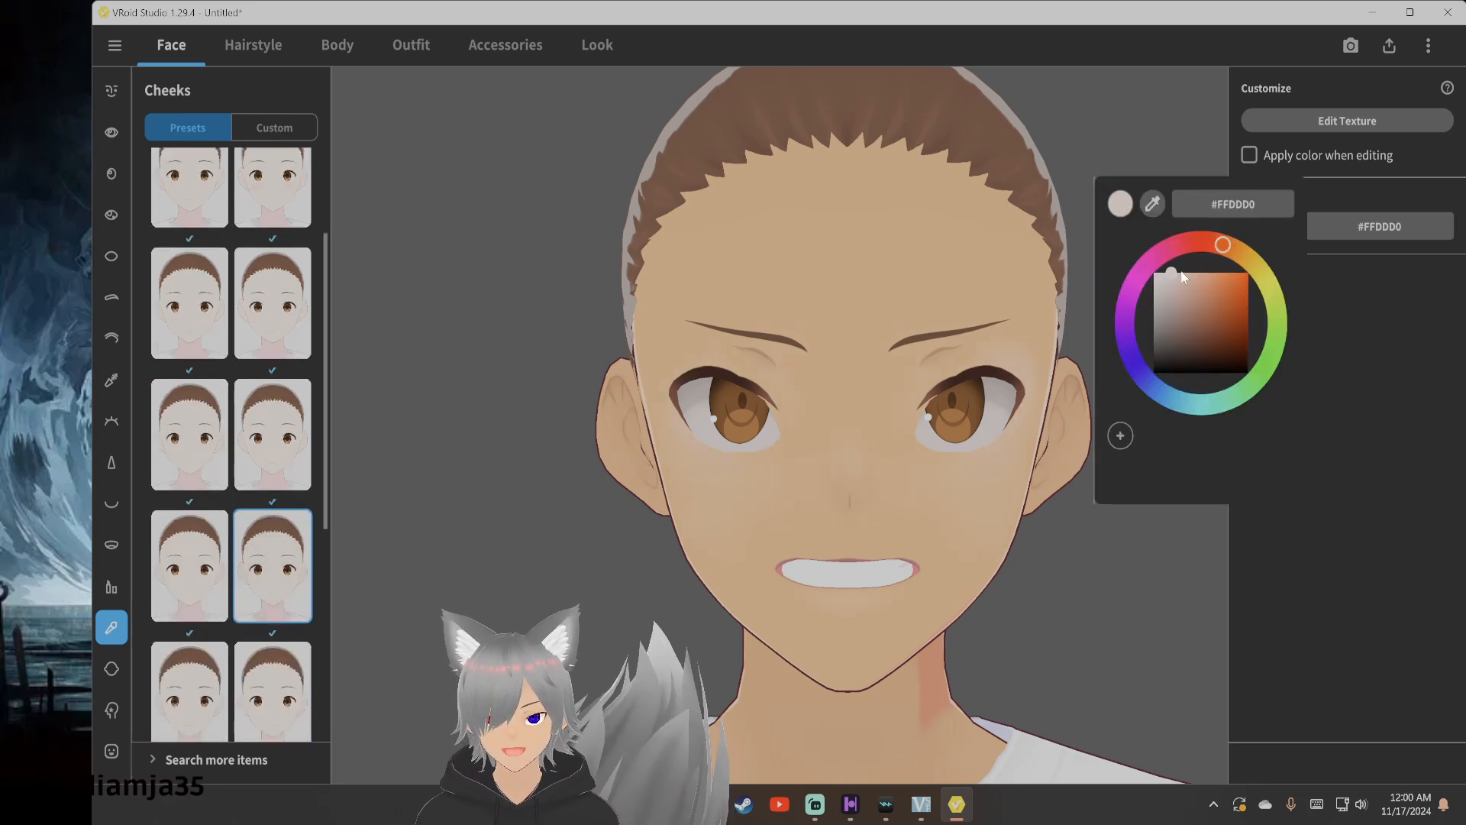
left_click_drag(1133, 353, 1132, 384)
left_click_drag(1224, 294, 1248, 272)
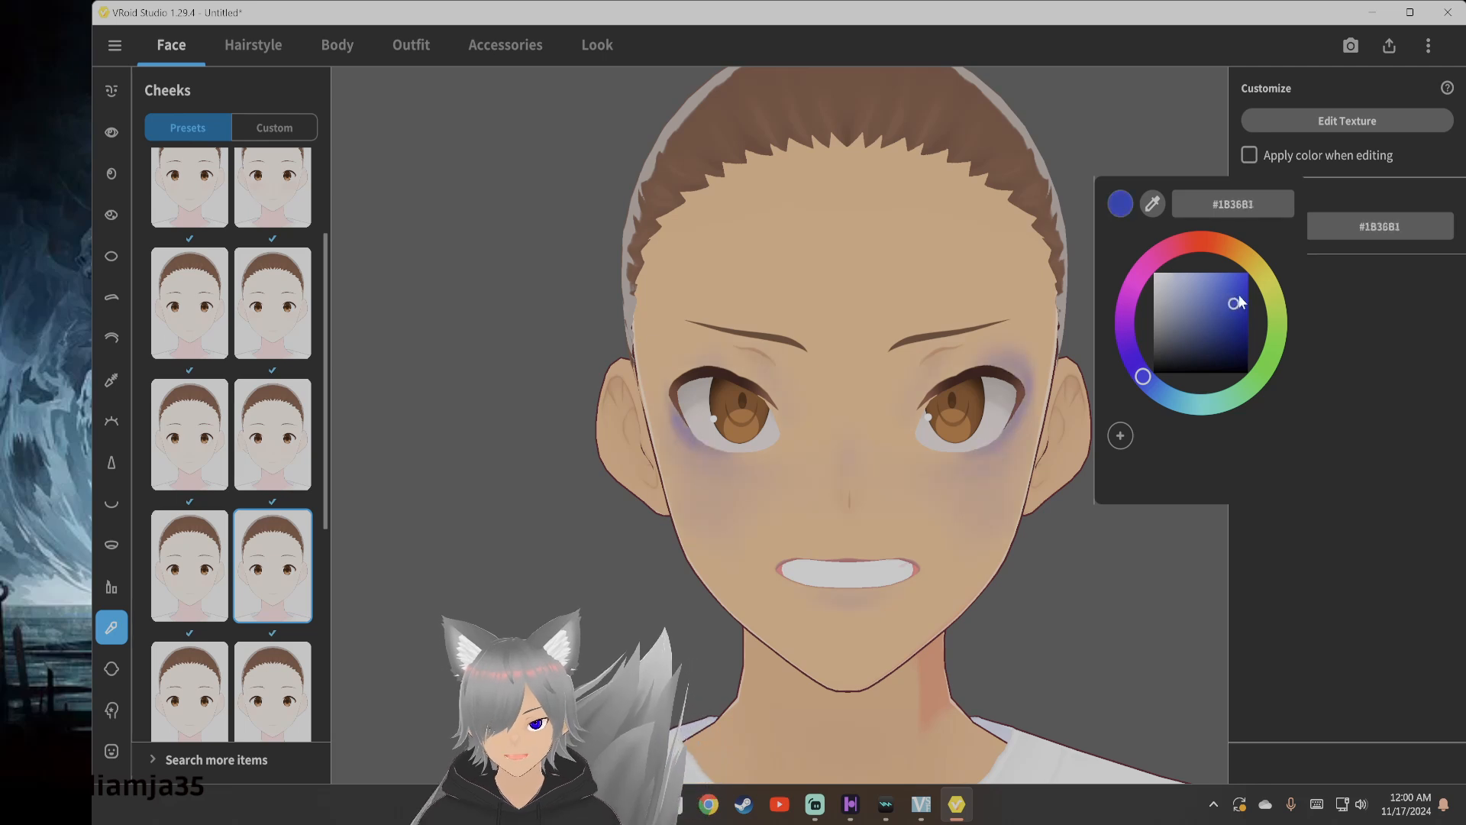
left_click(316, 560)
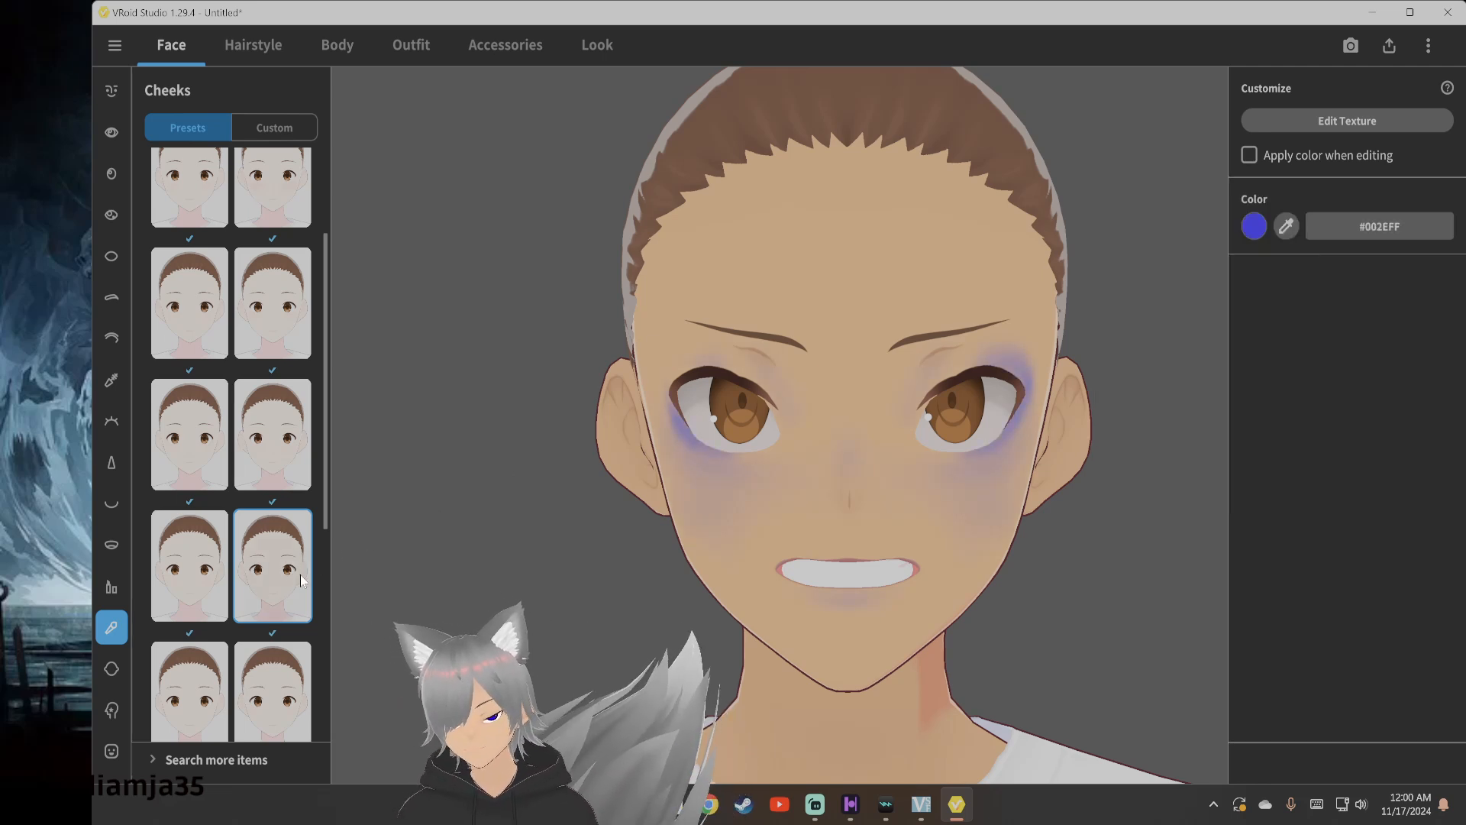
left_click(197, 597)
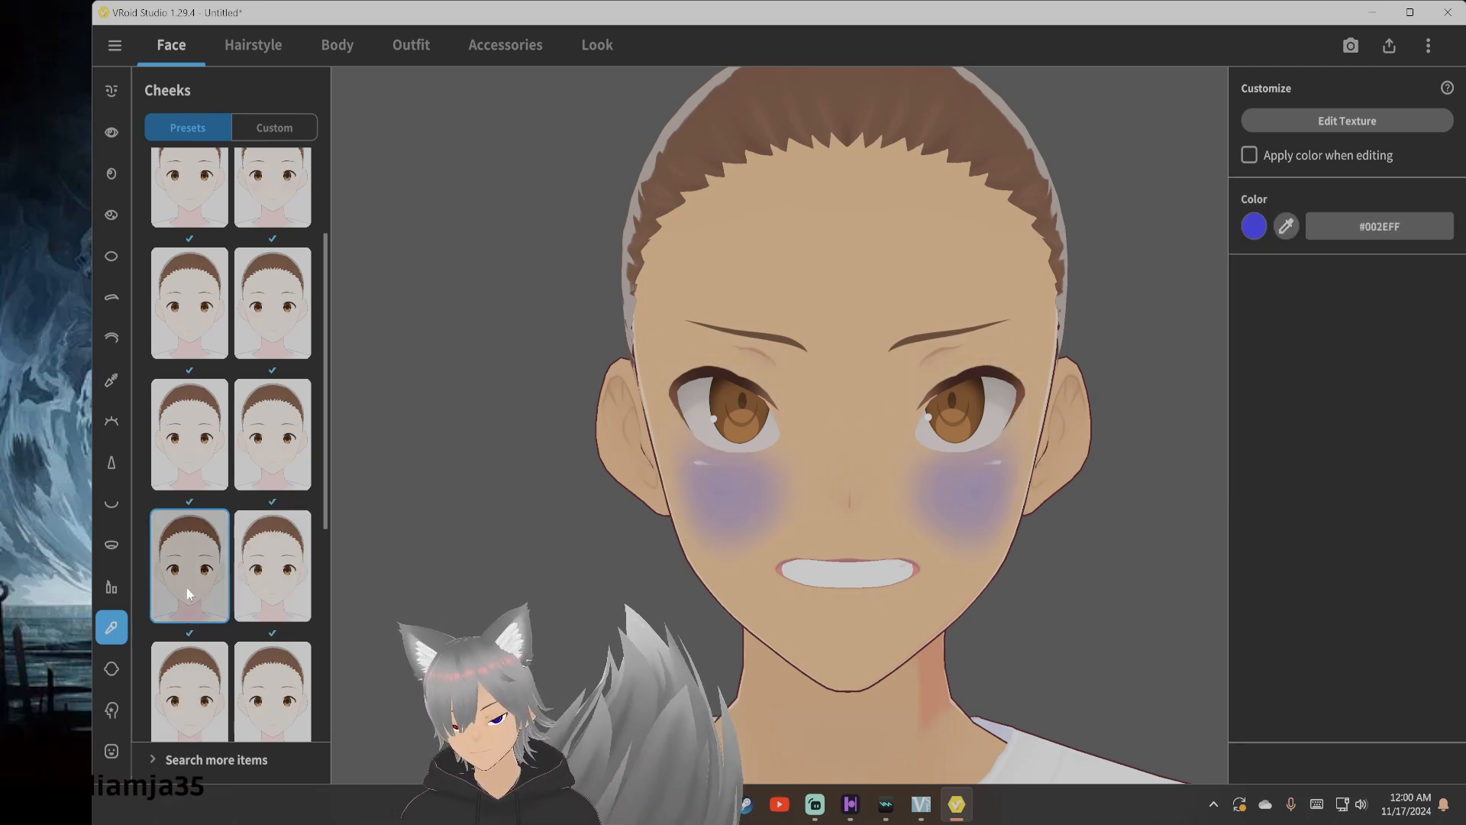
left_click(262, 462)
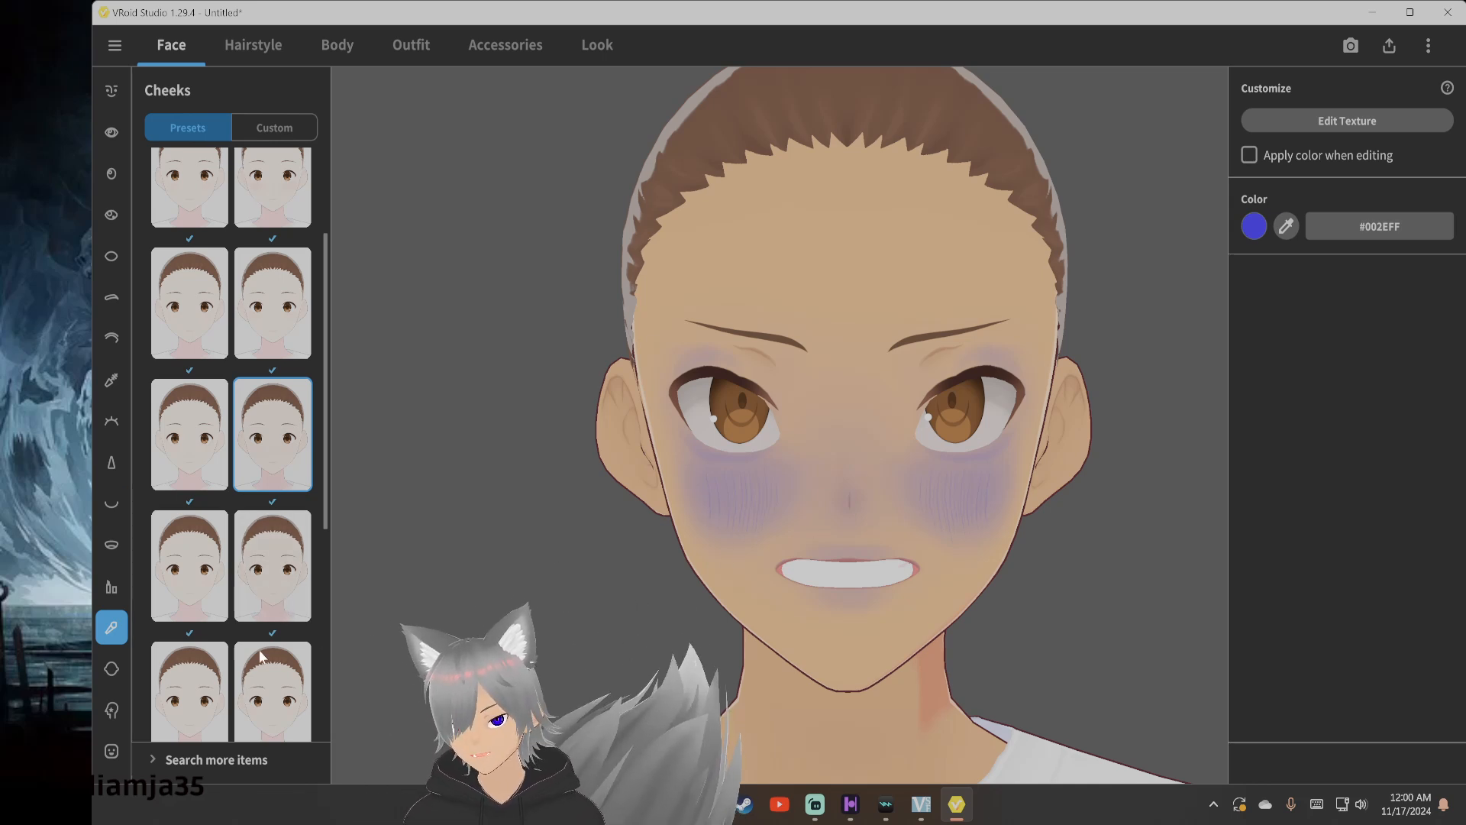
Preview the Sad, A, I, U, E, O, Closed and Happy expressions with the cheek color applied, ending on Sad
left_click(106, 744)
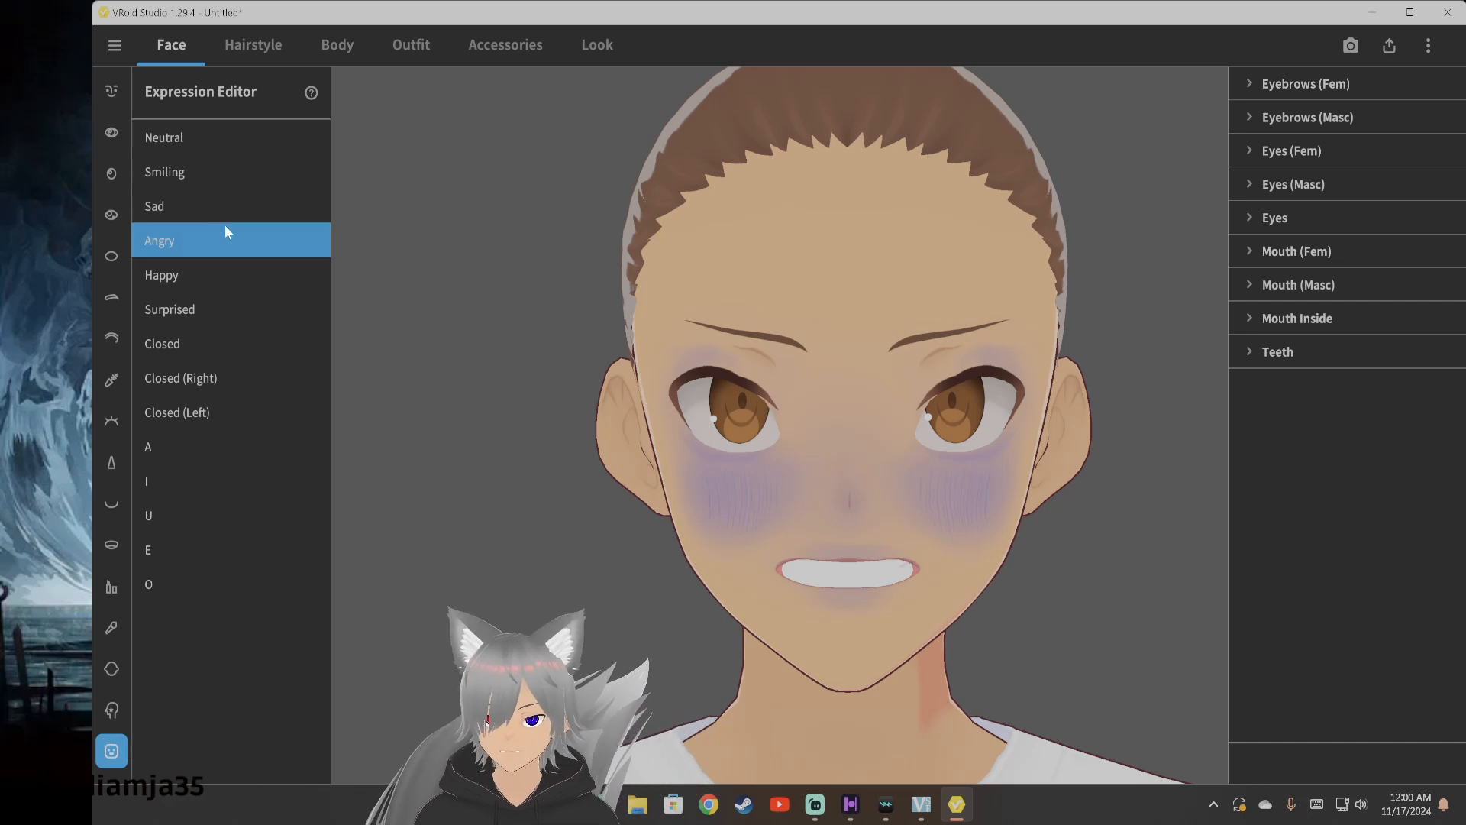
left_click(173, 208)
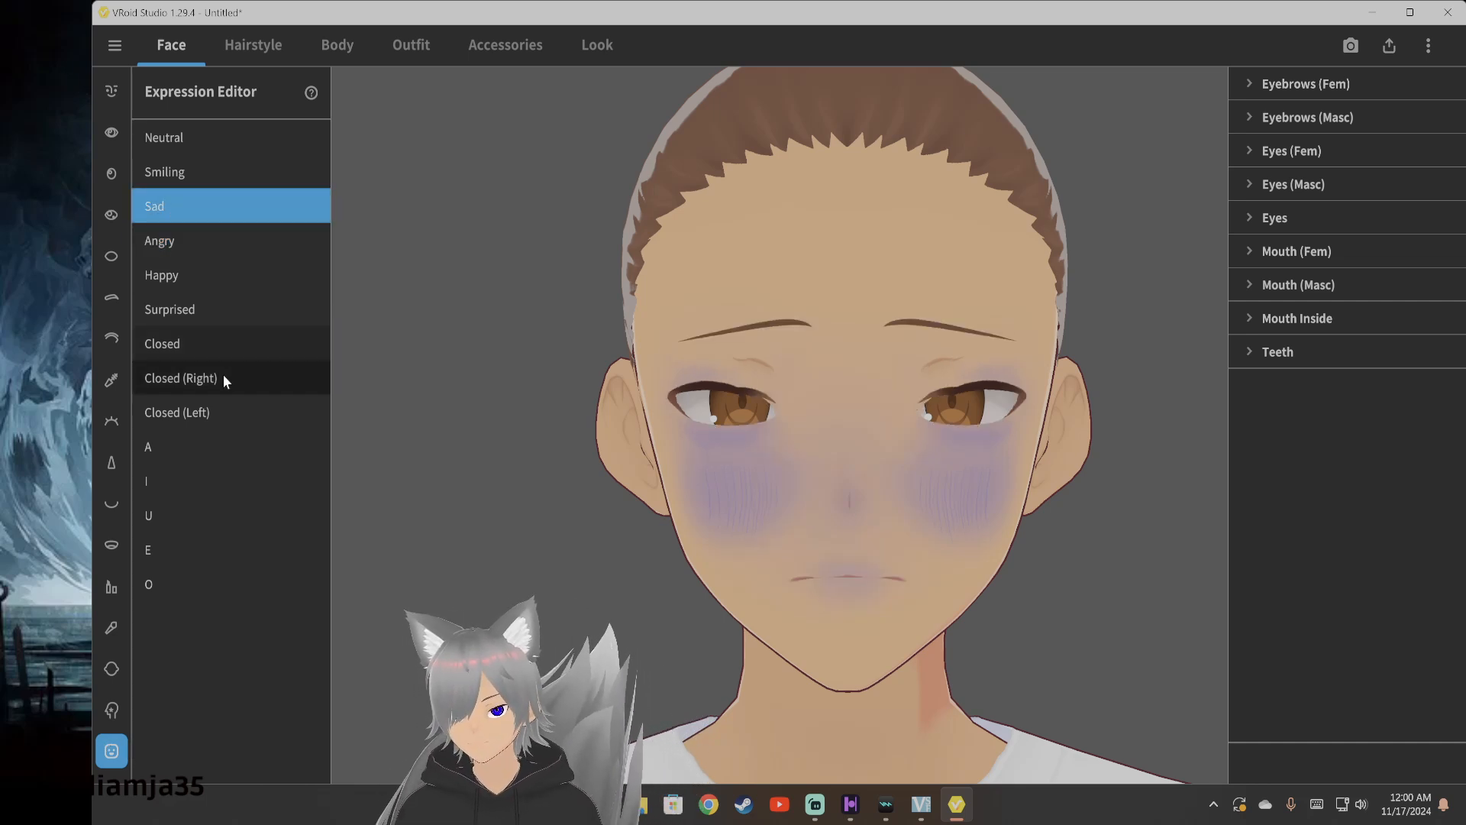
left_click(189, 449)
left_click(189, 483)
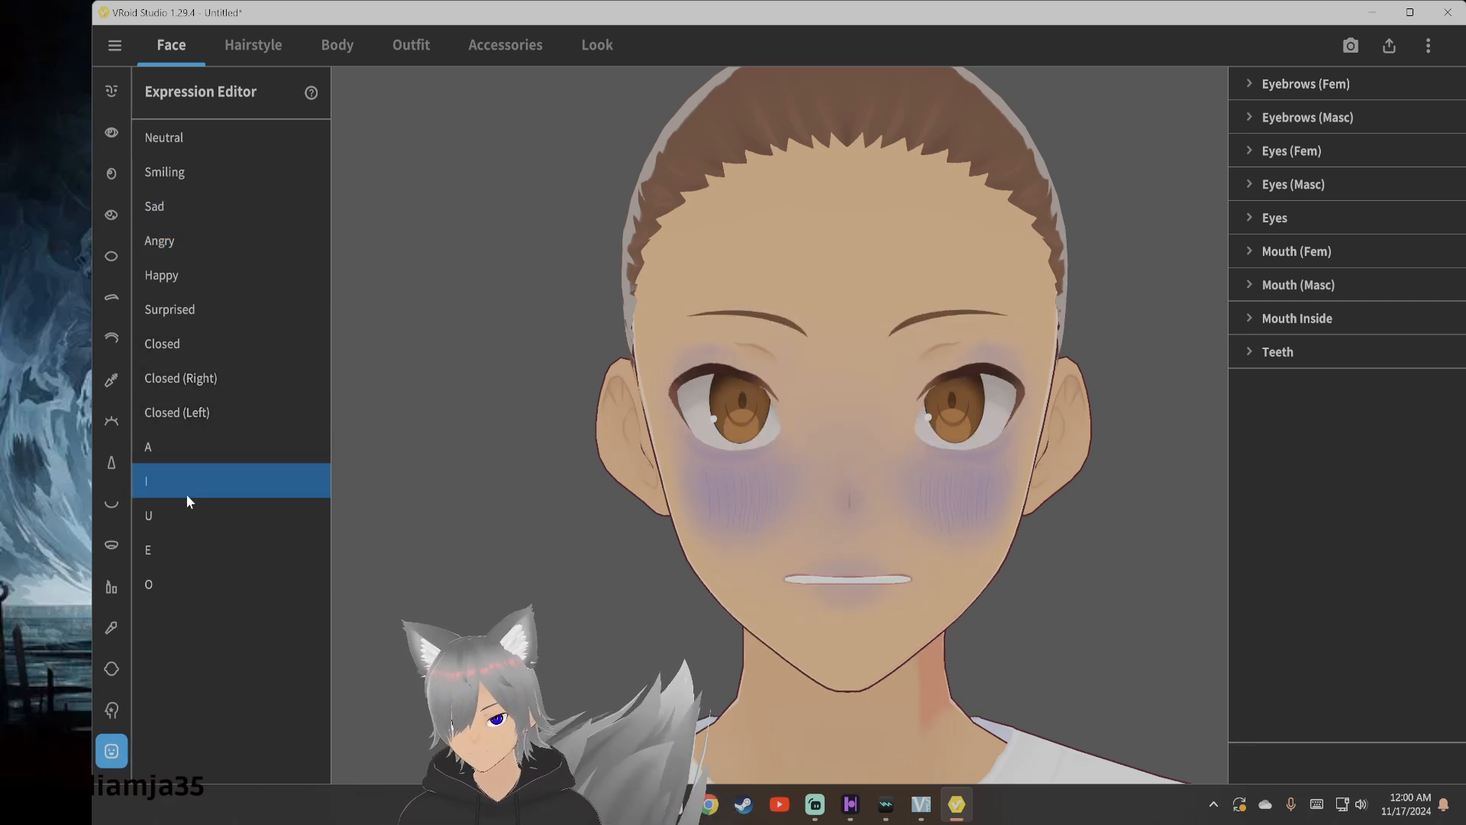
left_click(186, 514)
left_click(182, 557)
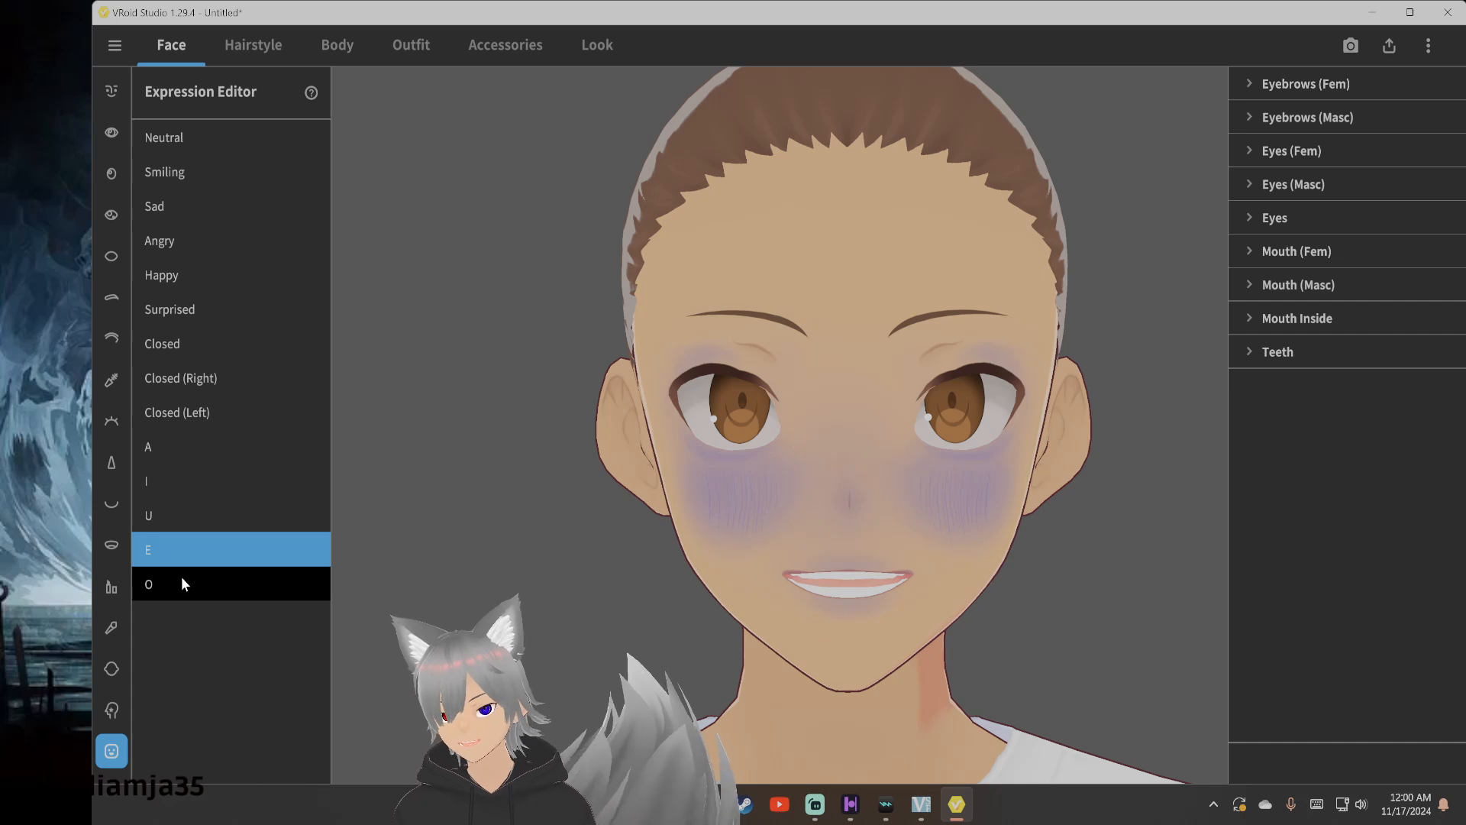
left_click(181, 579)
left_click(171, 543)
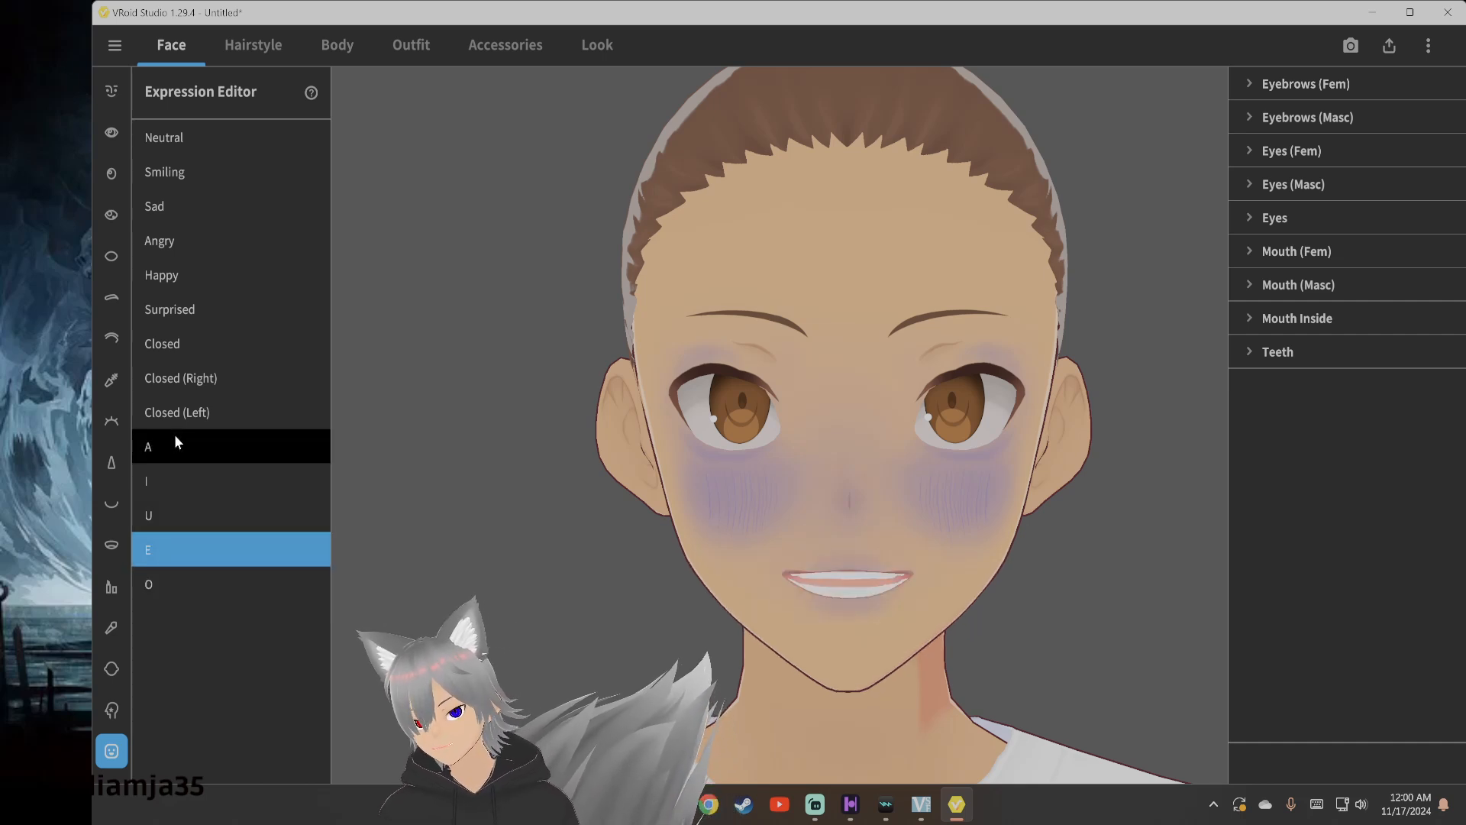
left_click(174, 436)
left_click(185, 336)
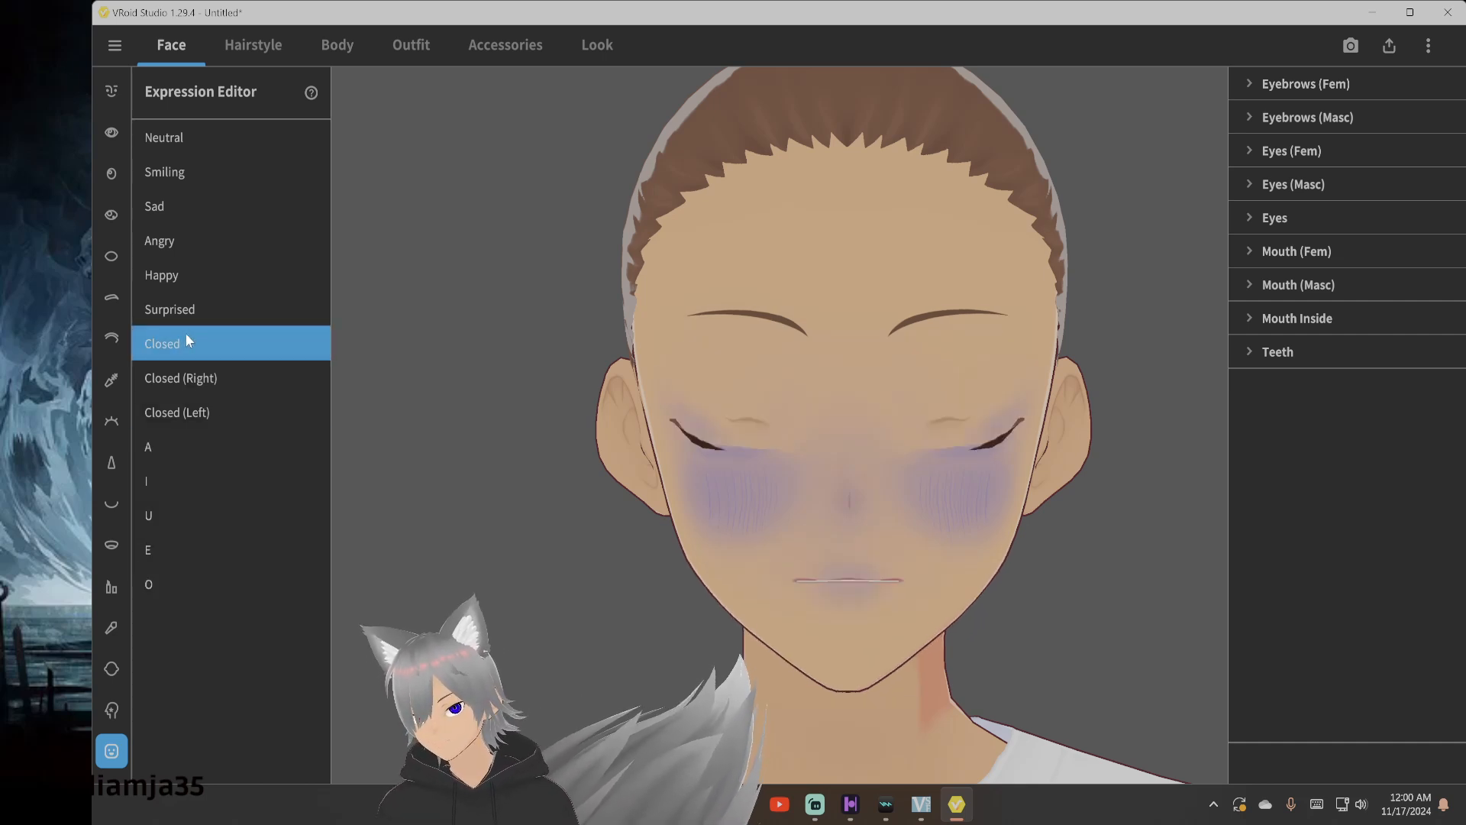
left_click(182, 276)
left_click(177, 207)
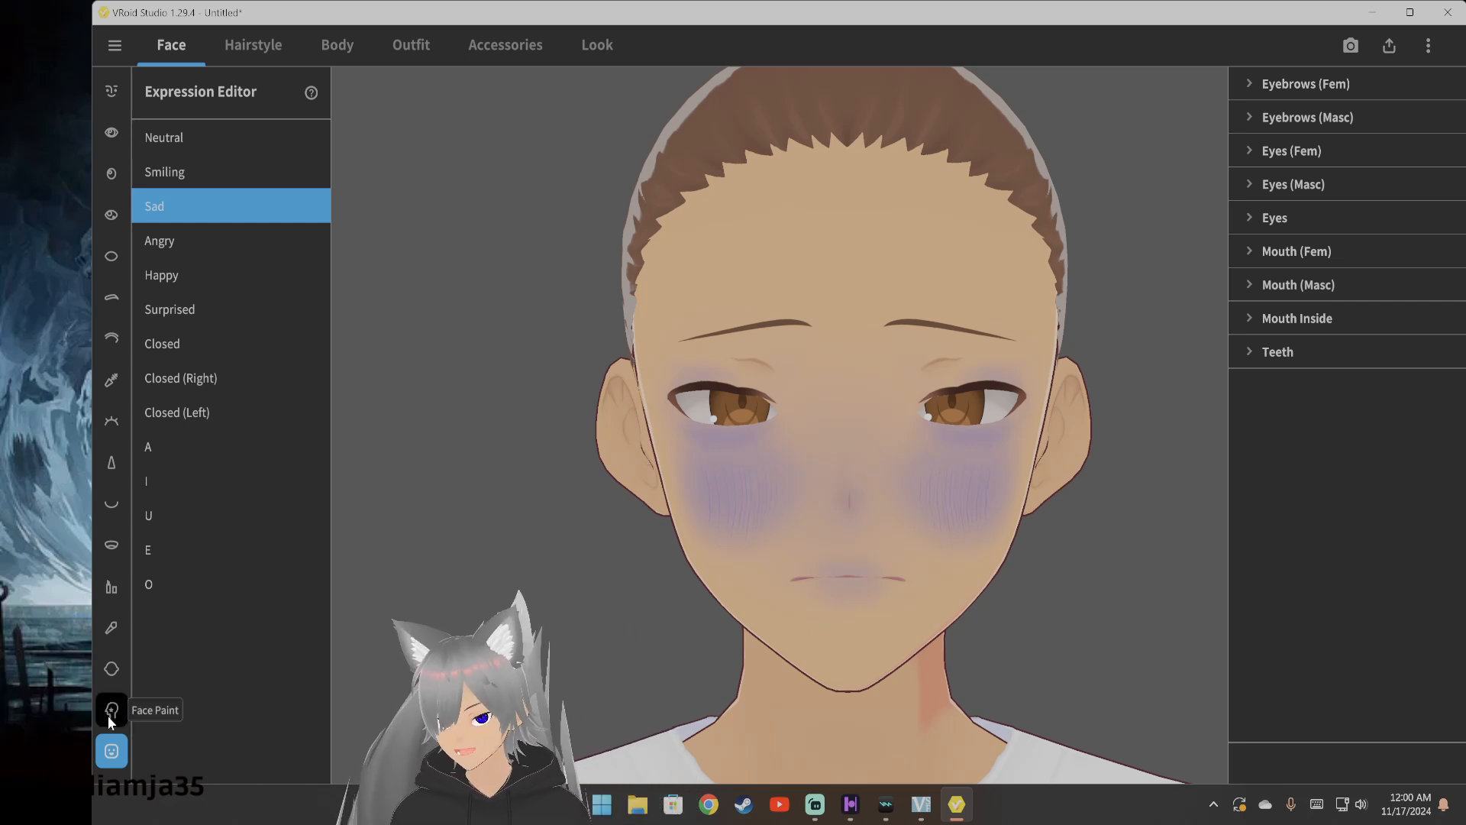
Remove the cheek color by choosing the empty cheek preset
left_click(110, 627)
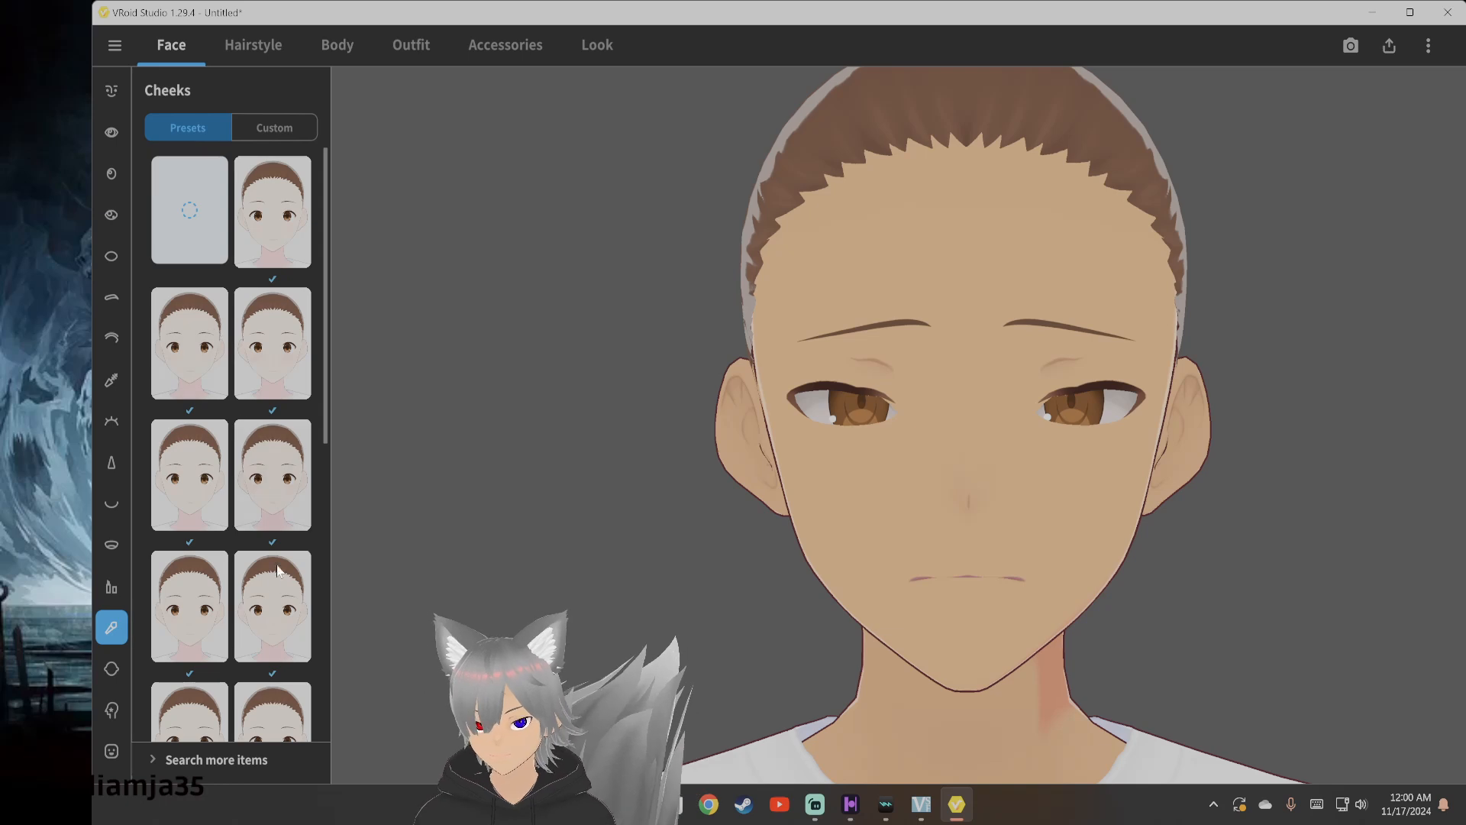
Compare the face skin presets, ending on the first one in the fourth row
left_click(111, 669)
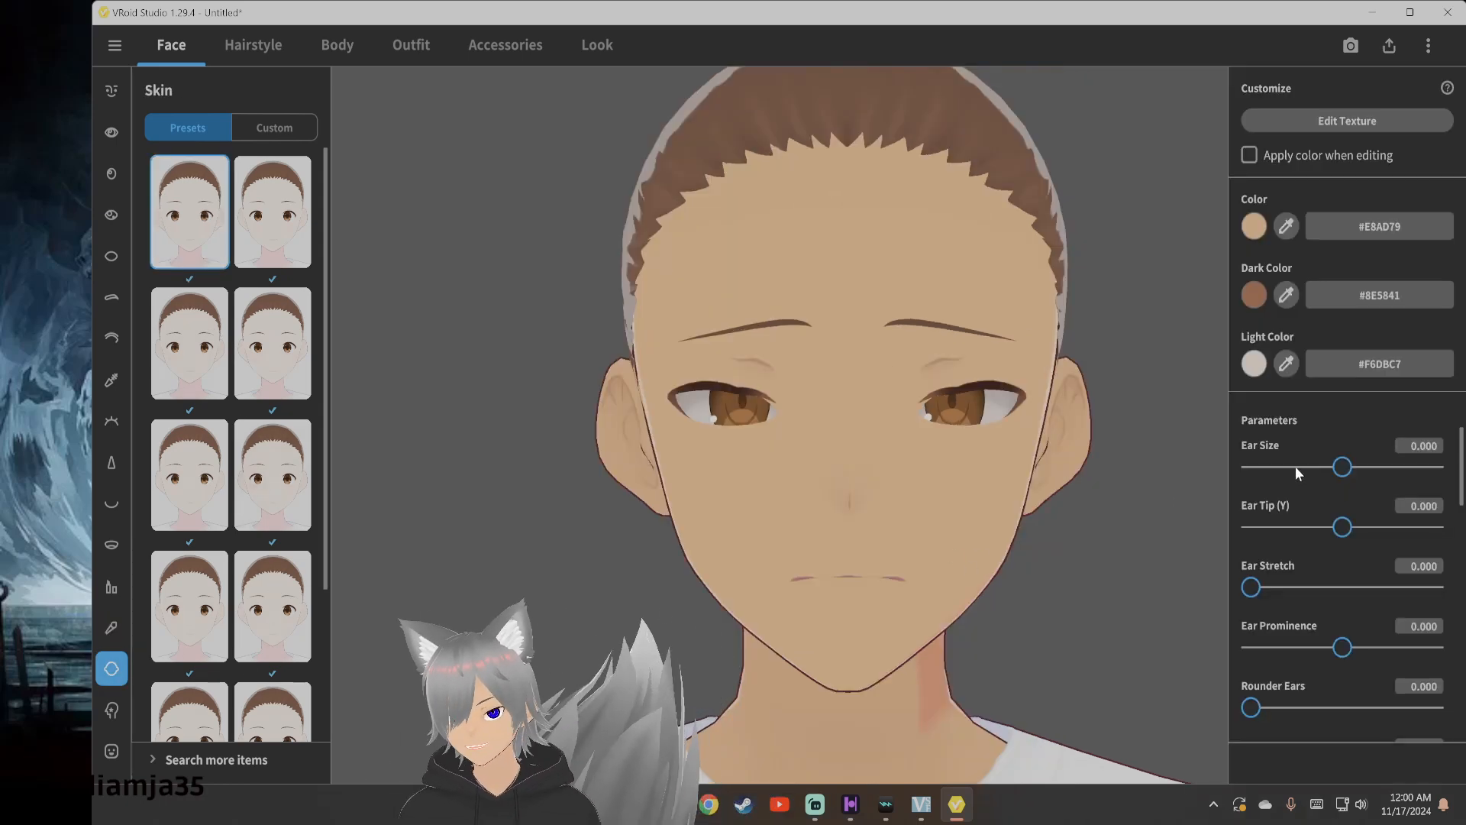
scroll(1295, 465, "down", 1)
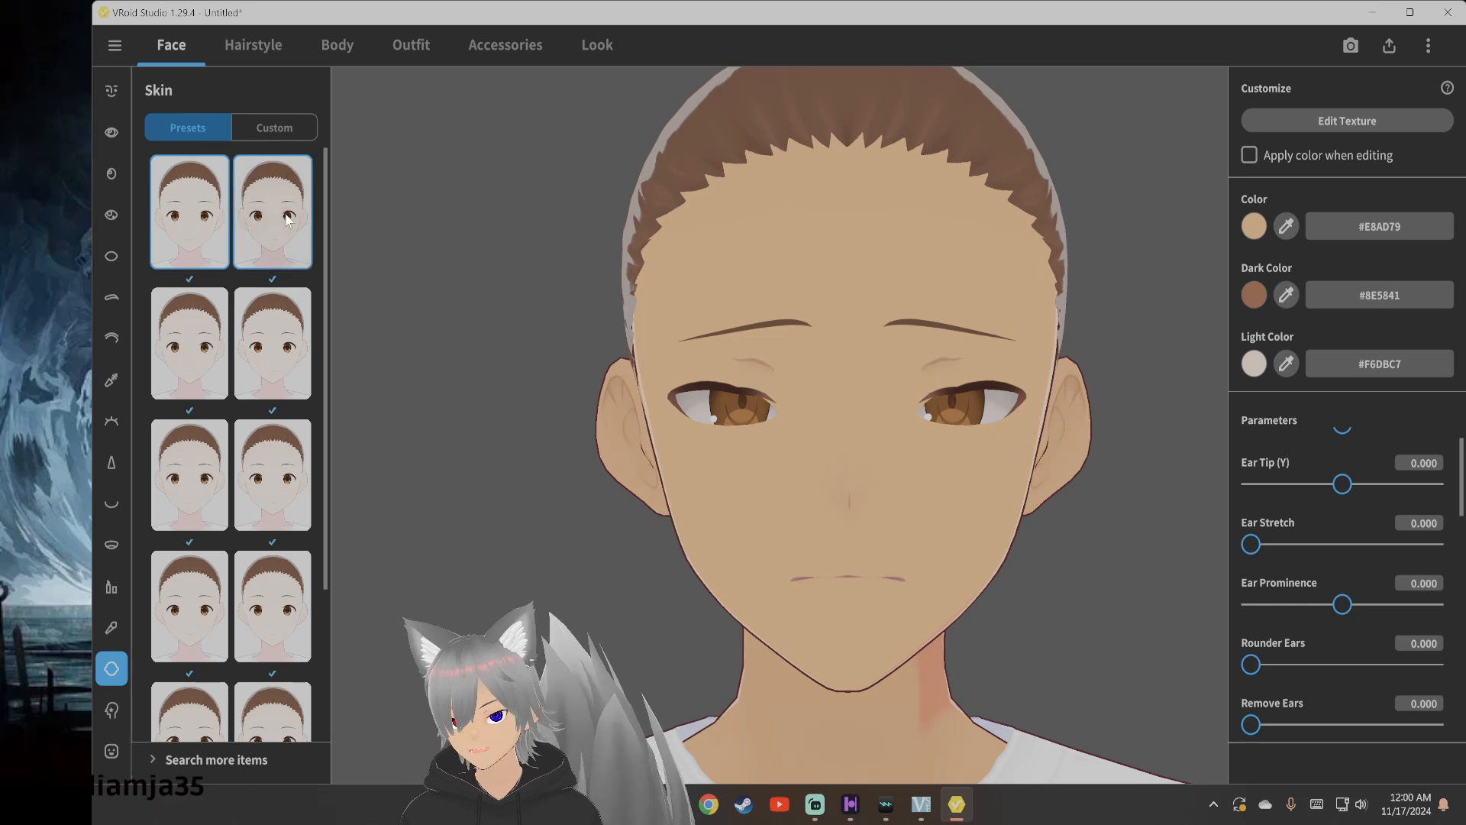
left_click(205, 380)
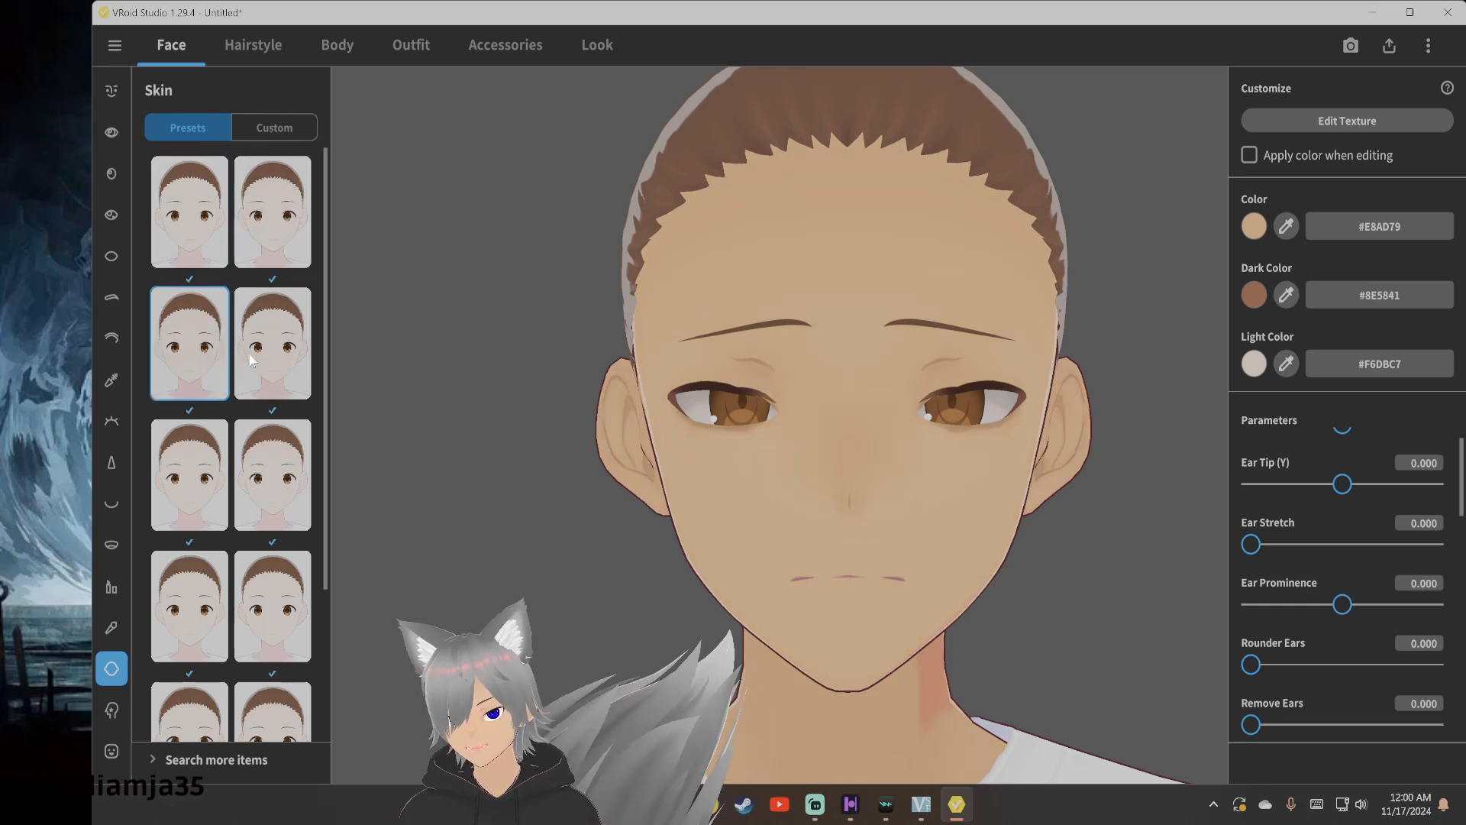
left_click(175, 500)
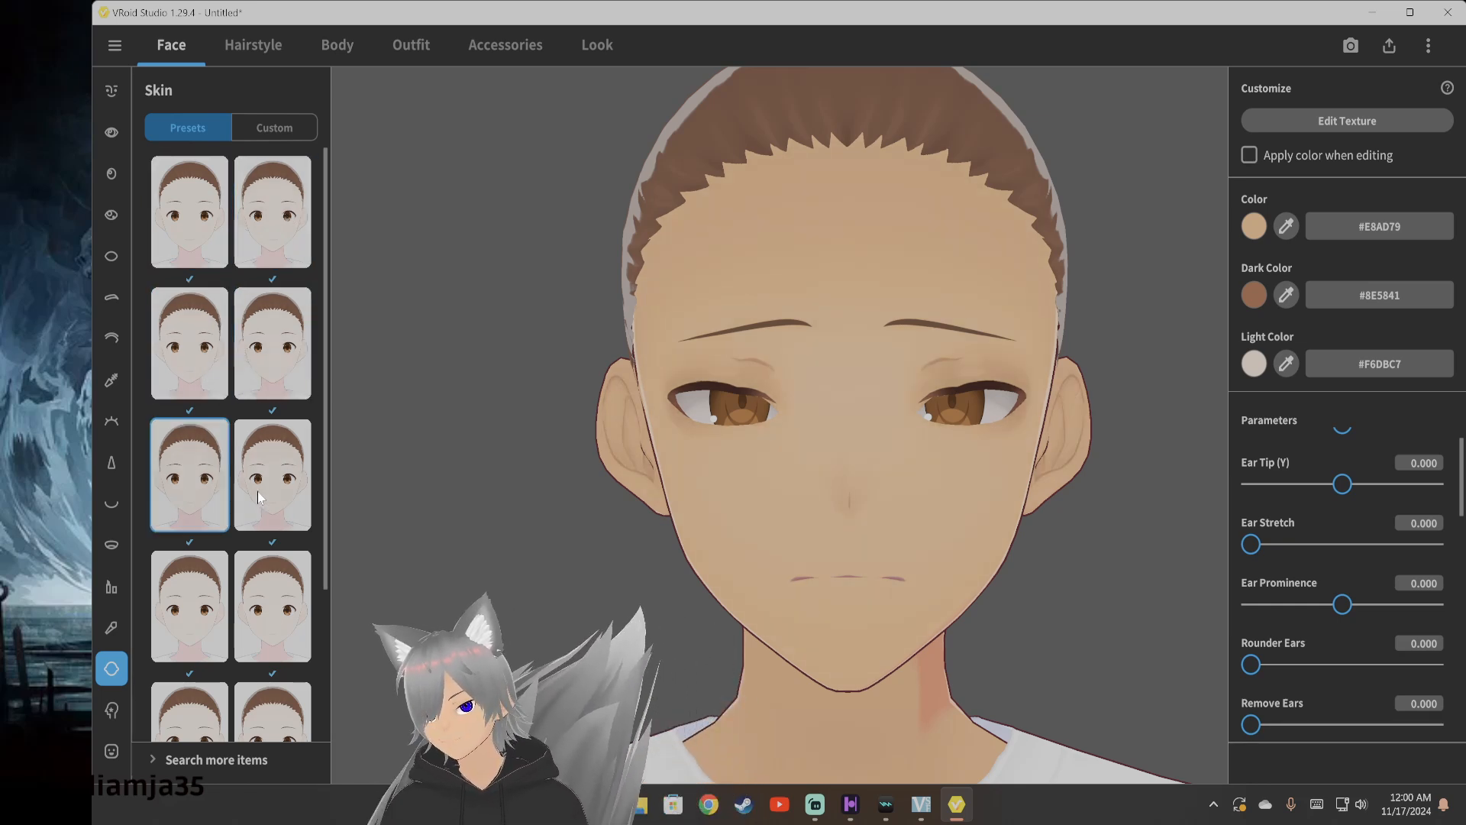
left_click(269, 486)
left_click(208, 590)
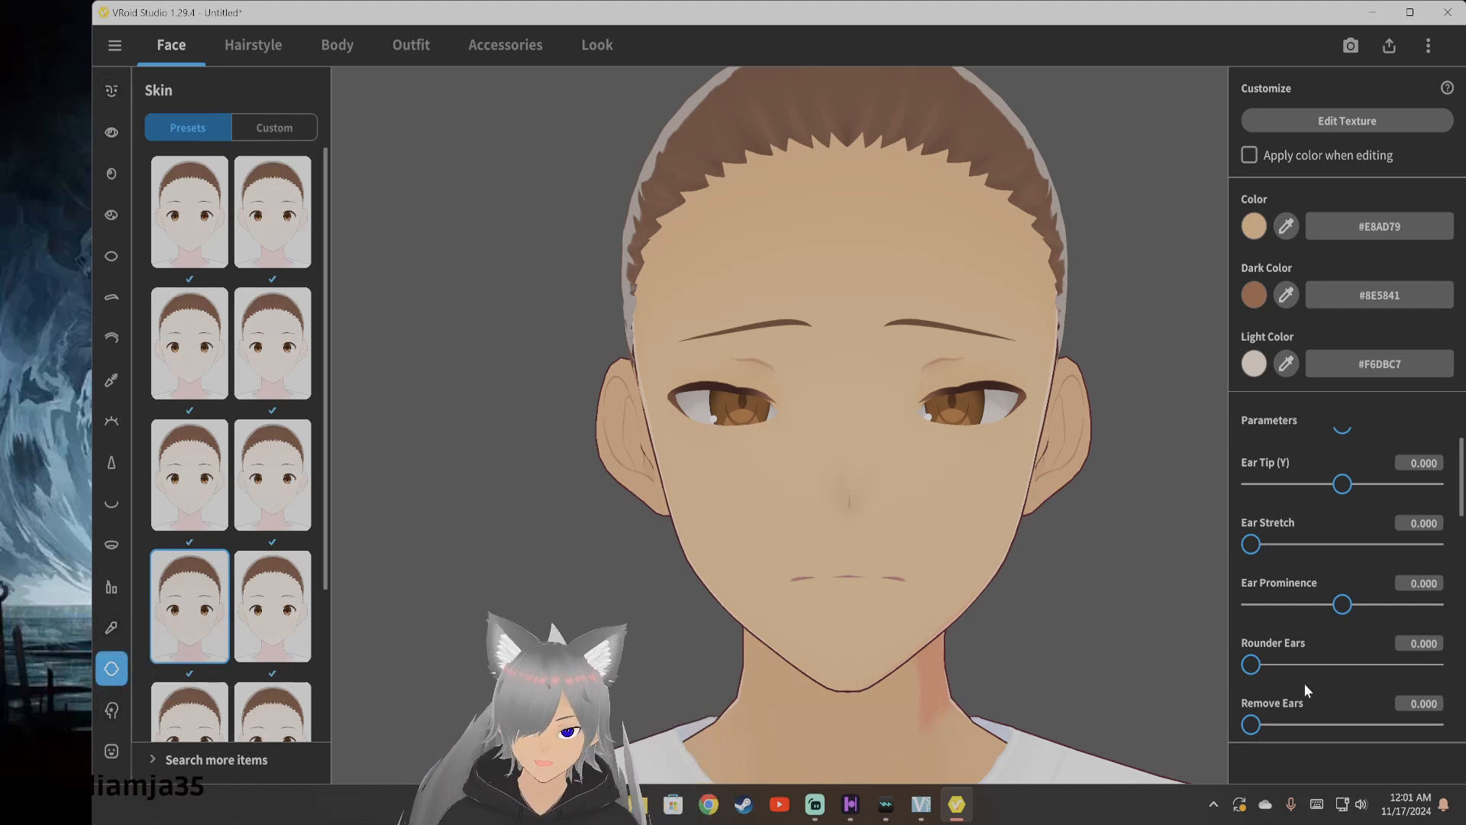
Set Rounder Ears to 0.215 and Remove Ears to 42.095, and choose the first skin preset
scroll(1299, 658, "down", 1)
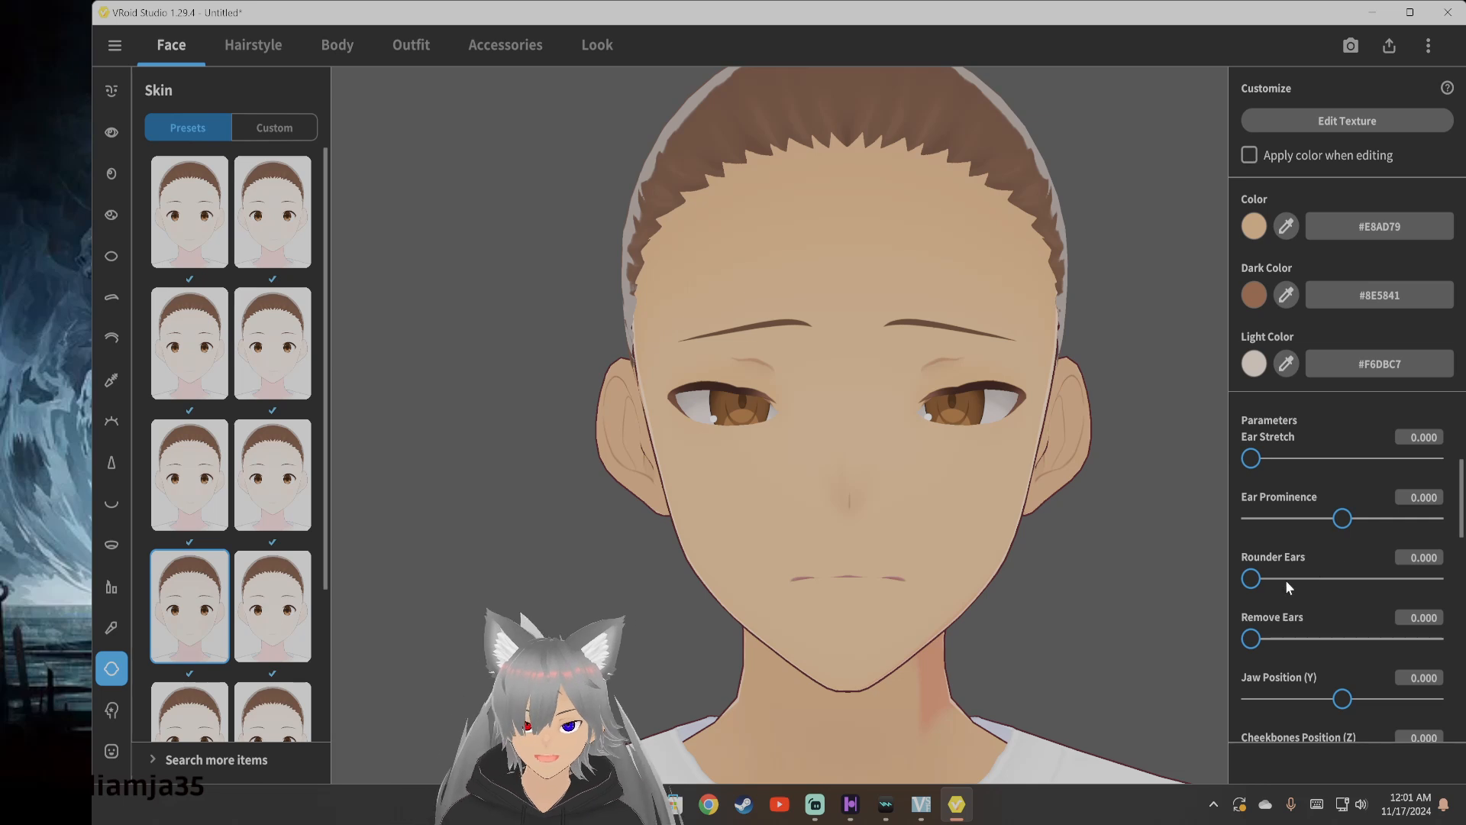
scroll(1317, 670, "down", 1)
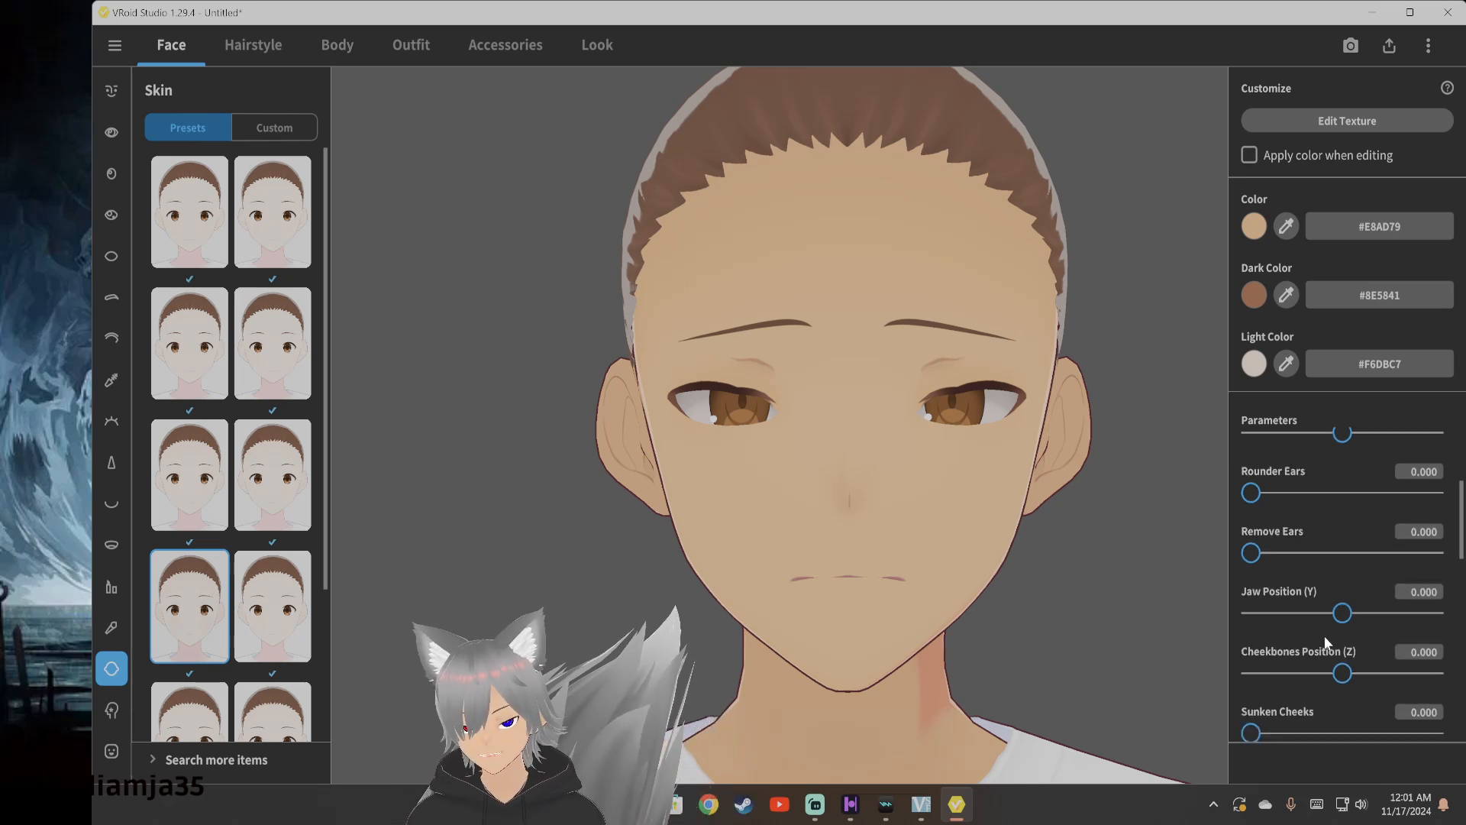
scroll(1298, 550, "up", 1)
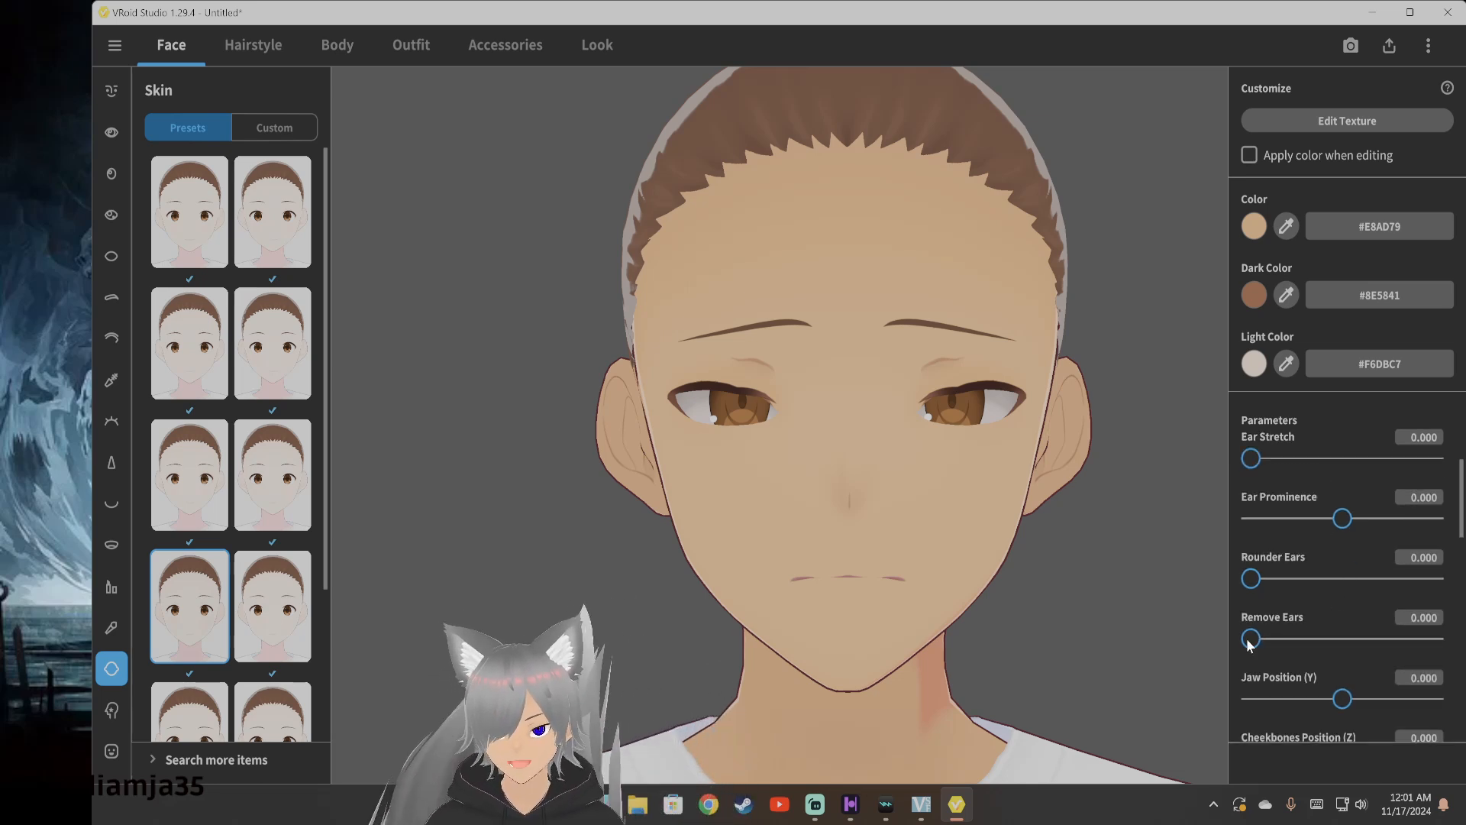
left_click_drag(1272, 644, 1332, 661)
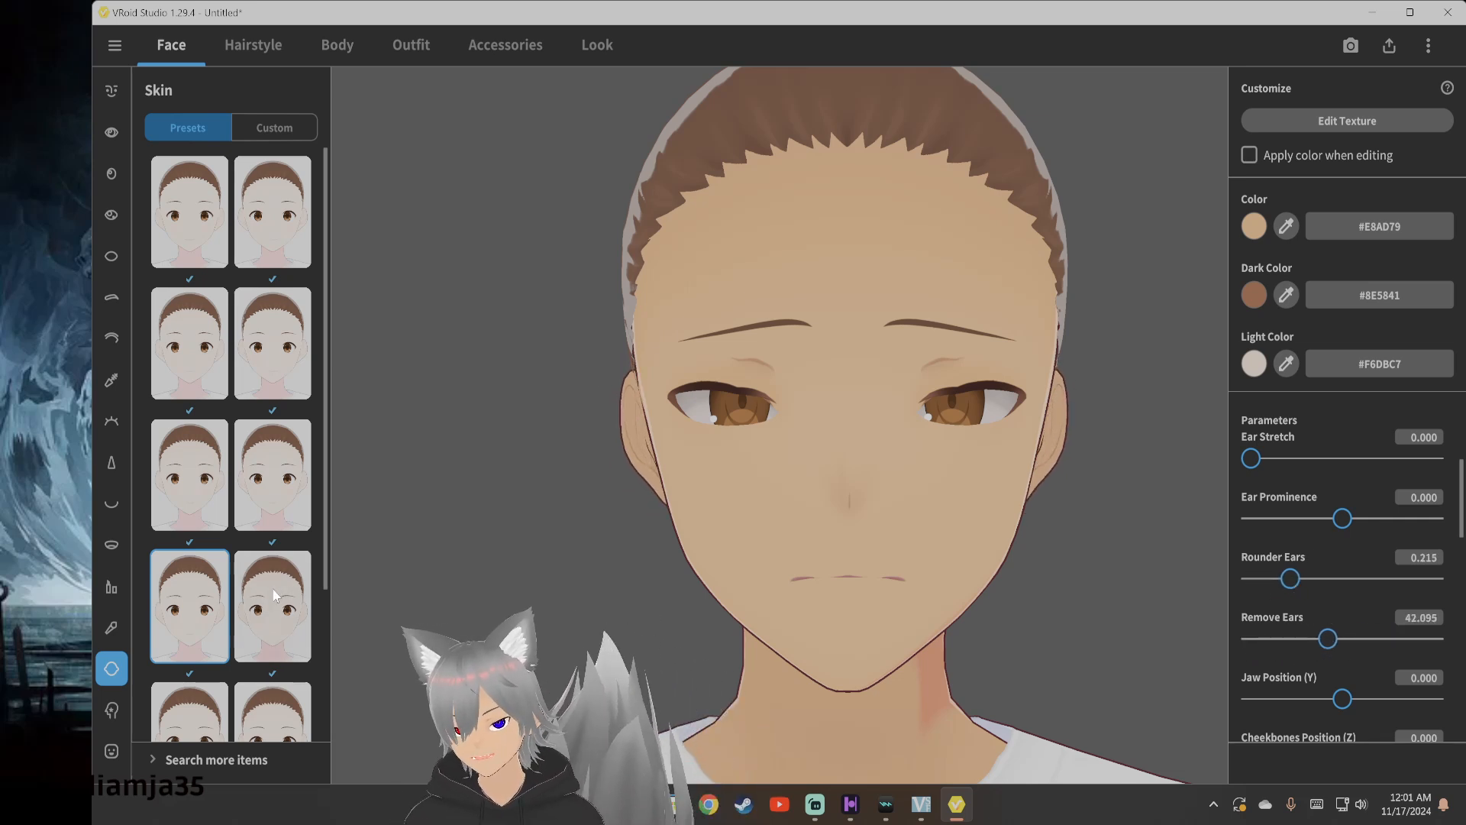
scroll(252, 527, "down", 1)
left_click(181, 197)
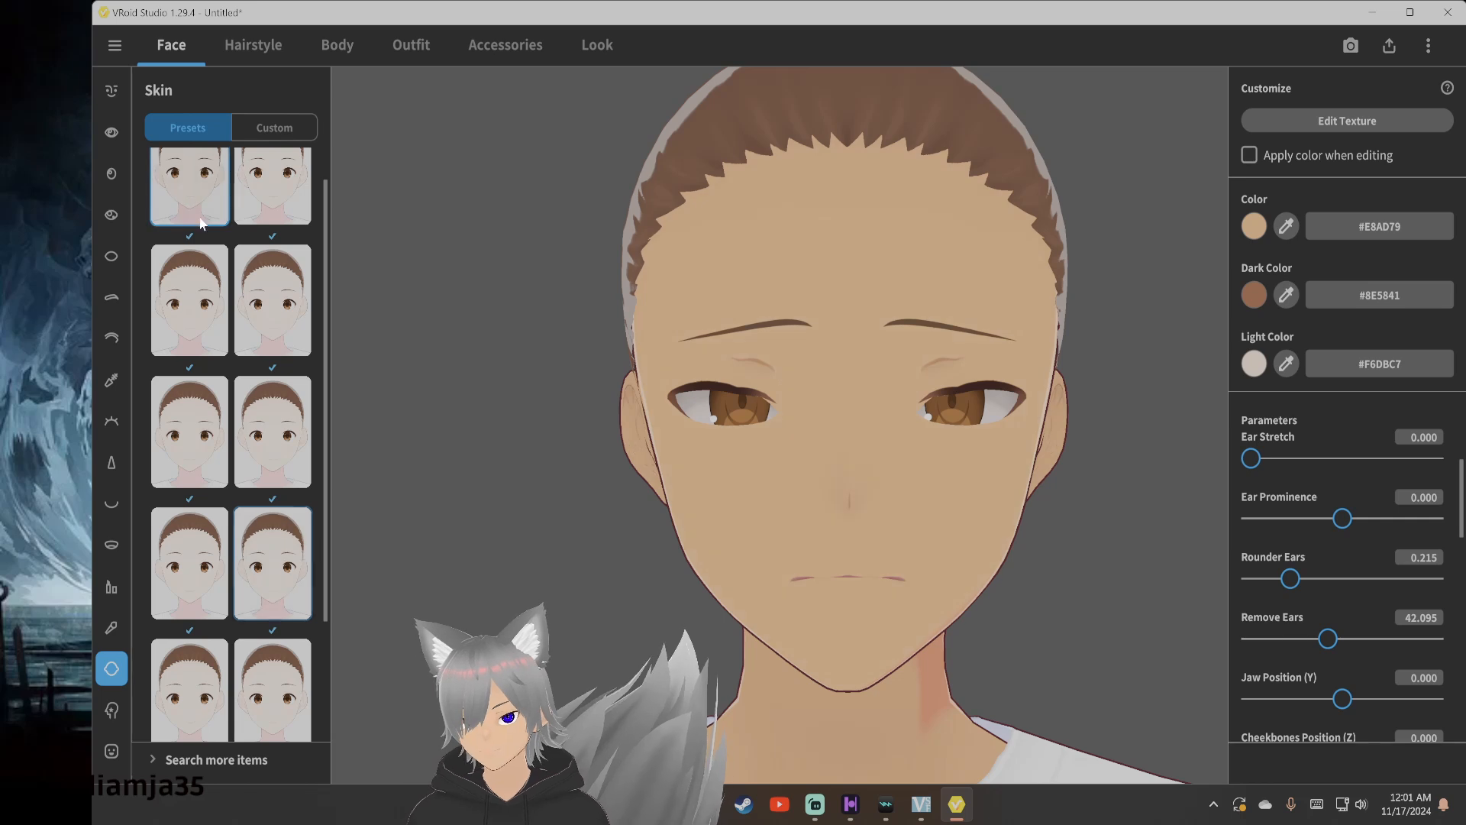
Try face paint presets, including the blue forehead shading and the lipstick kiss mark on the cheek
left_click(112, 710)
left_click(203, 696)
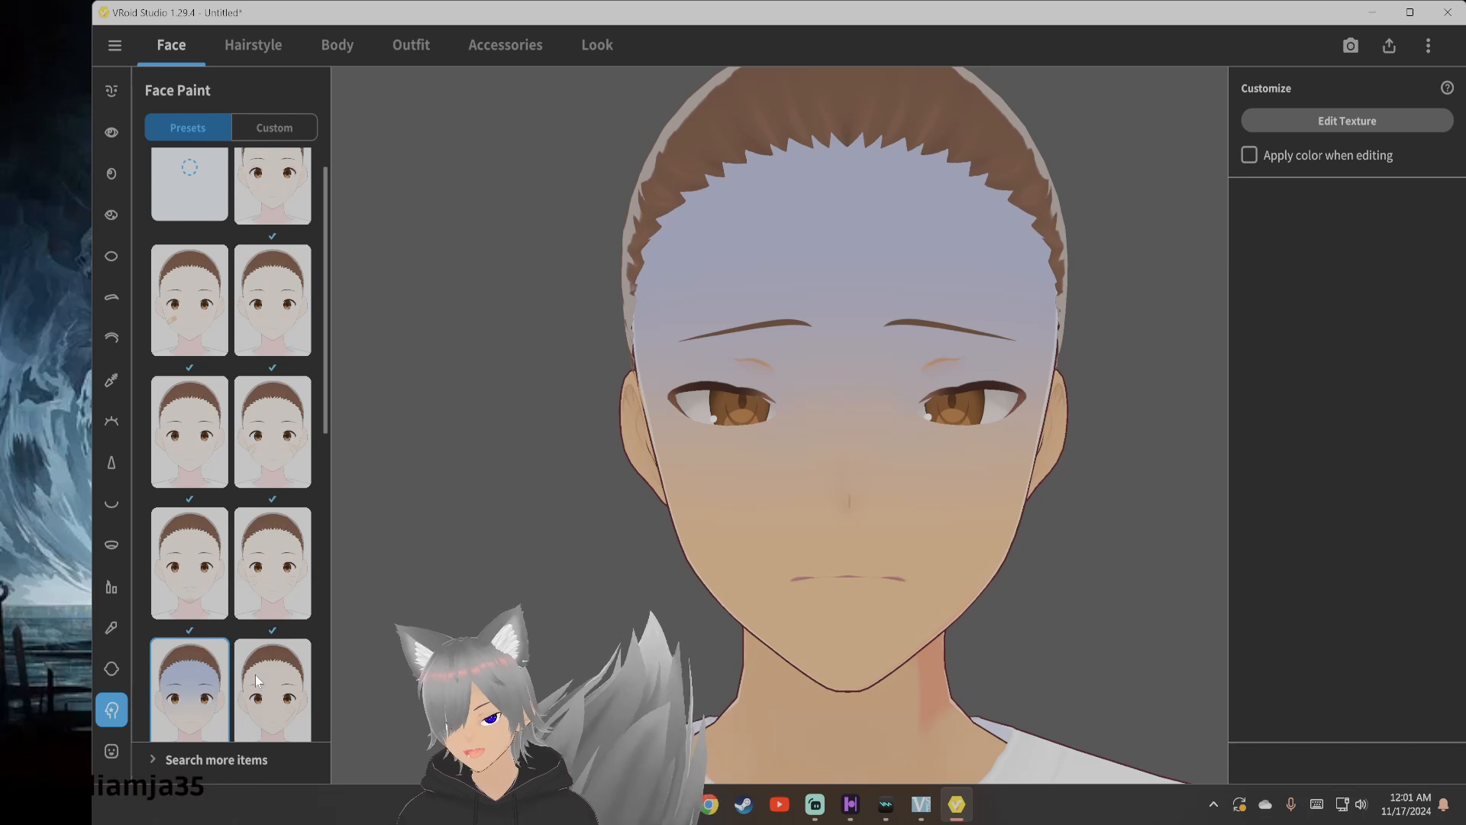
scroll(255, 675, "down", 5)
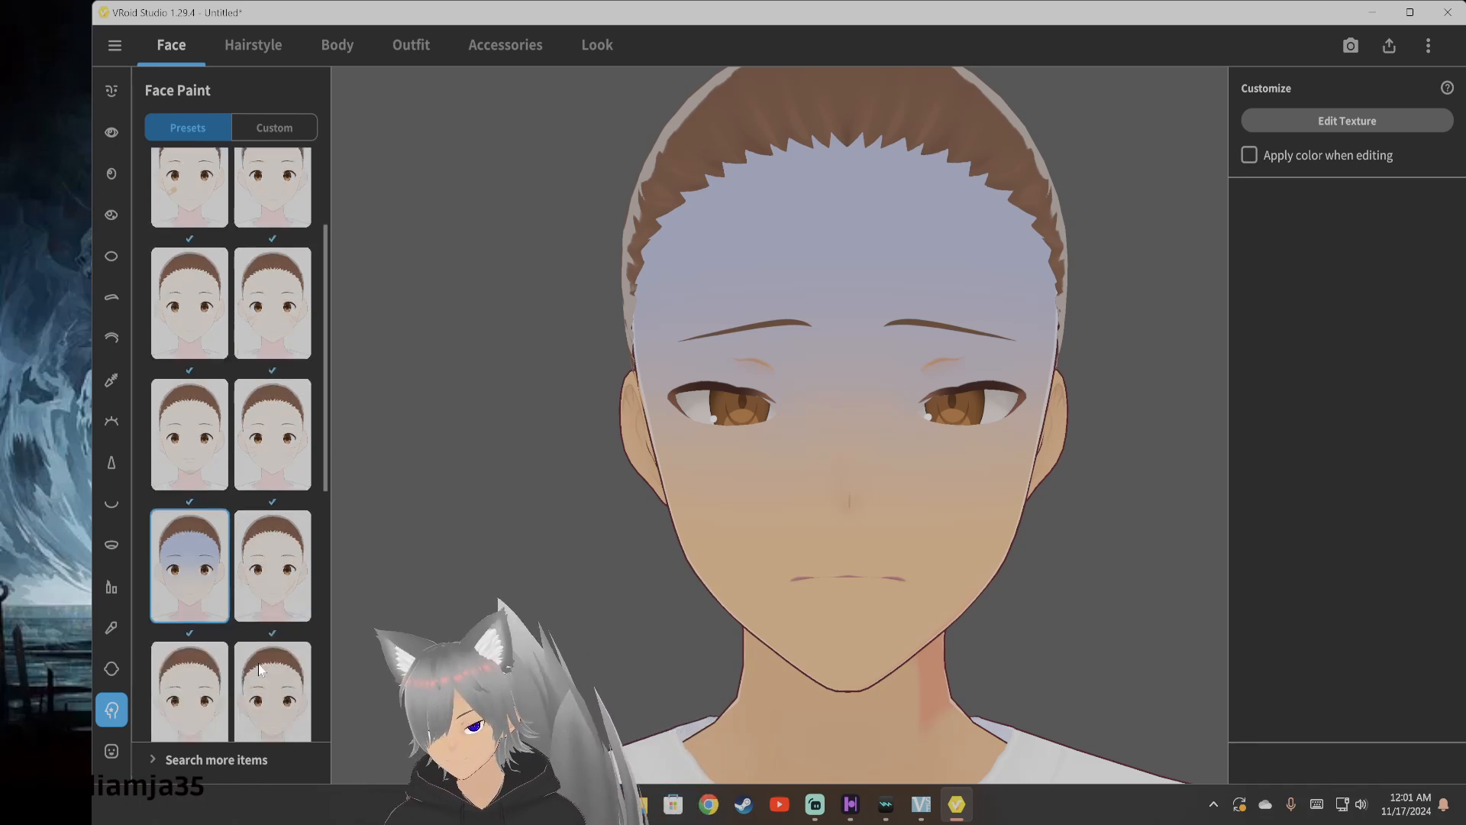
scroll(260, 664, "down", 10)
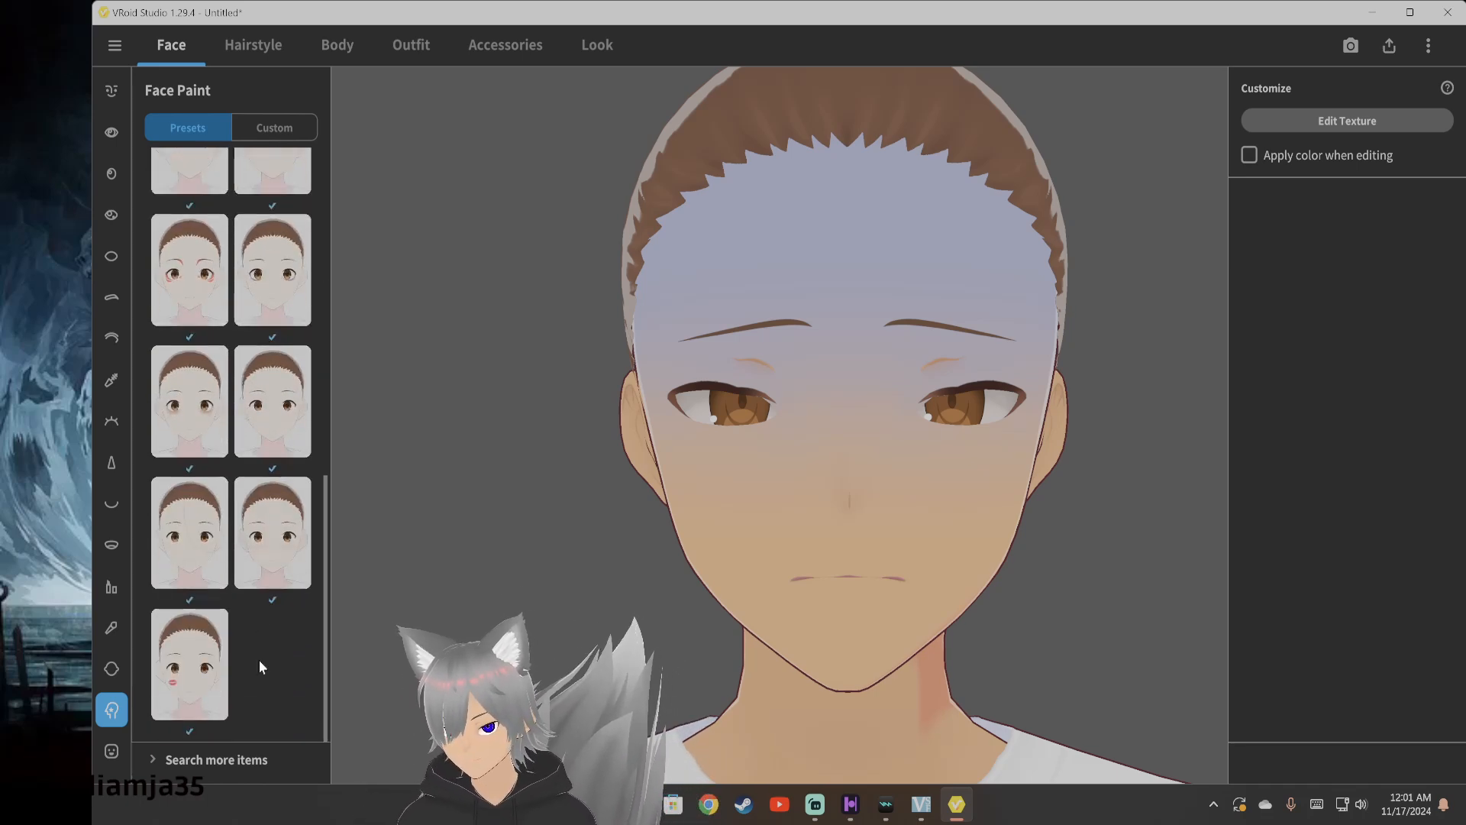
left_click(194, 669)
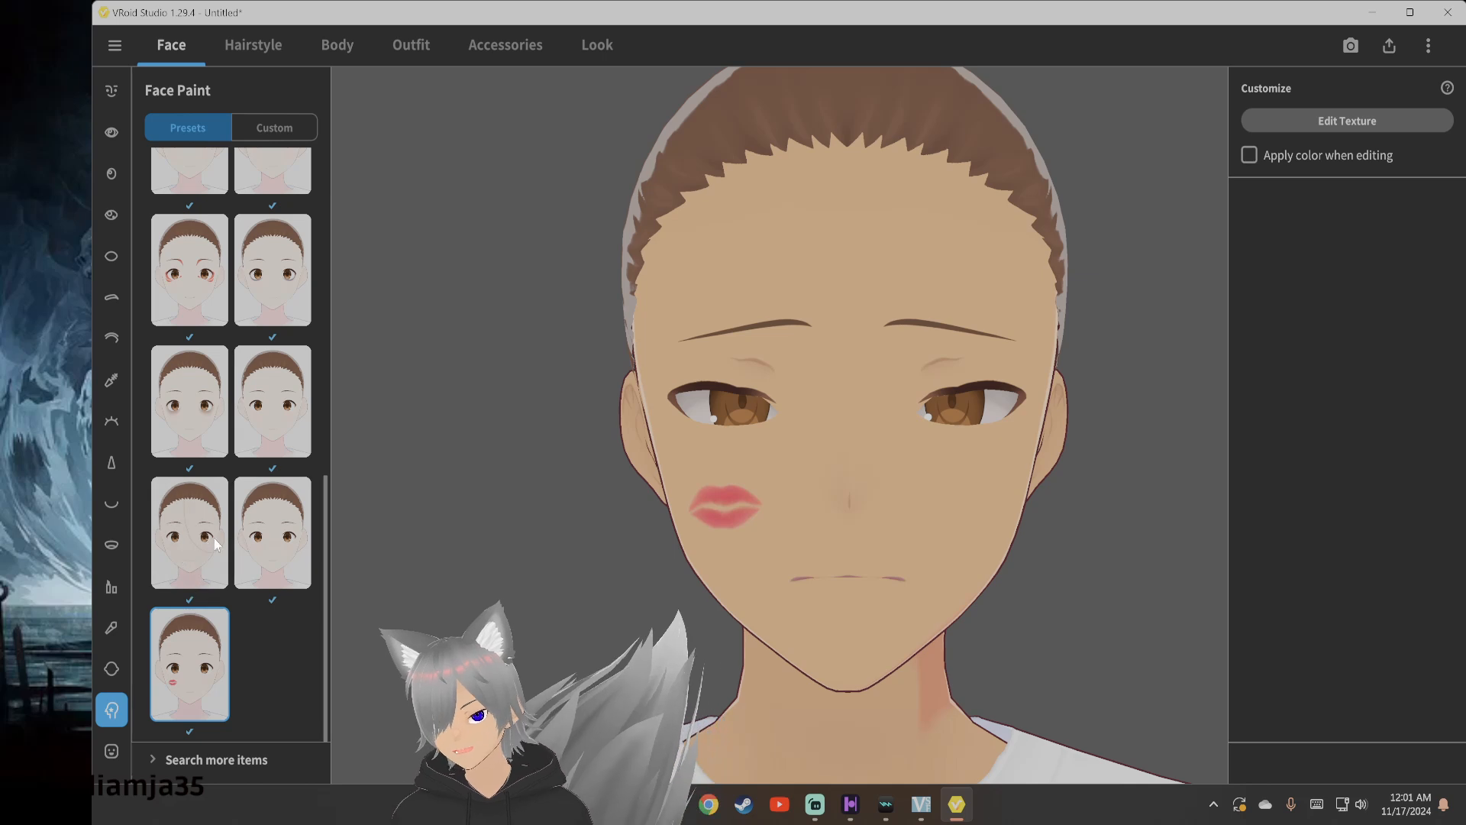
left_click(271, 535)
Try the face paint presets with tears, a cheek bandage and the one beside the empty preset
scroll(278, 520, "up", 3)
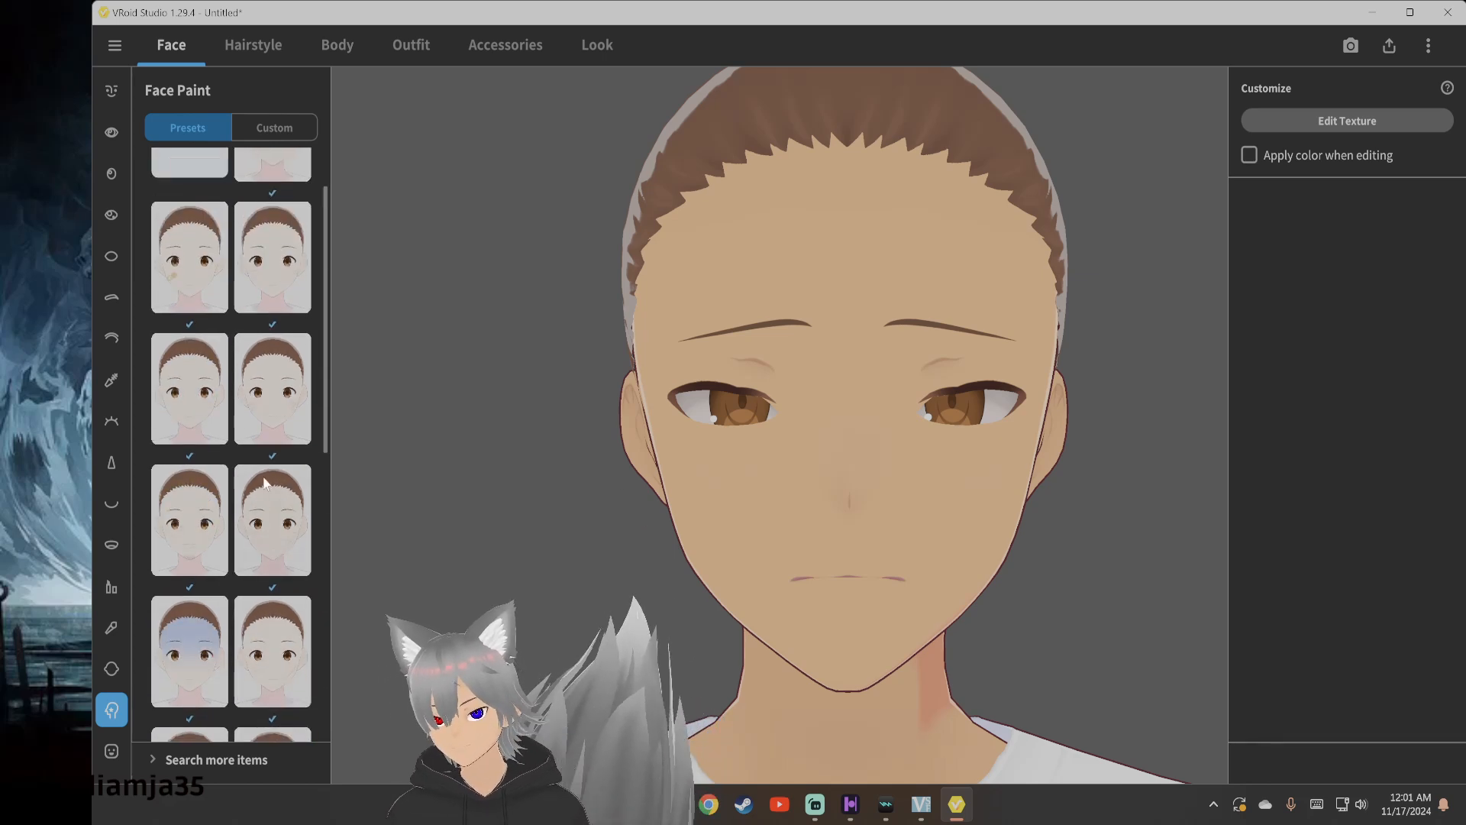
left_click(219, 391)
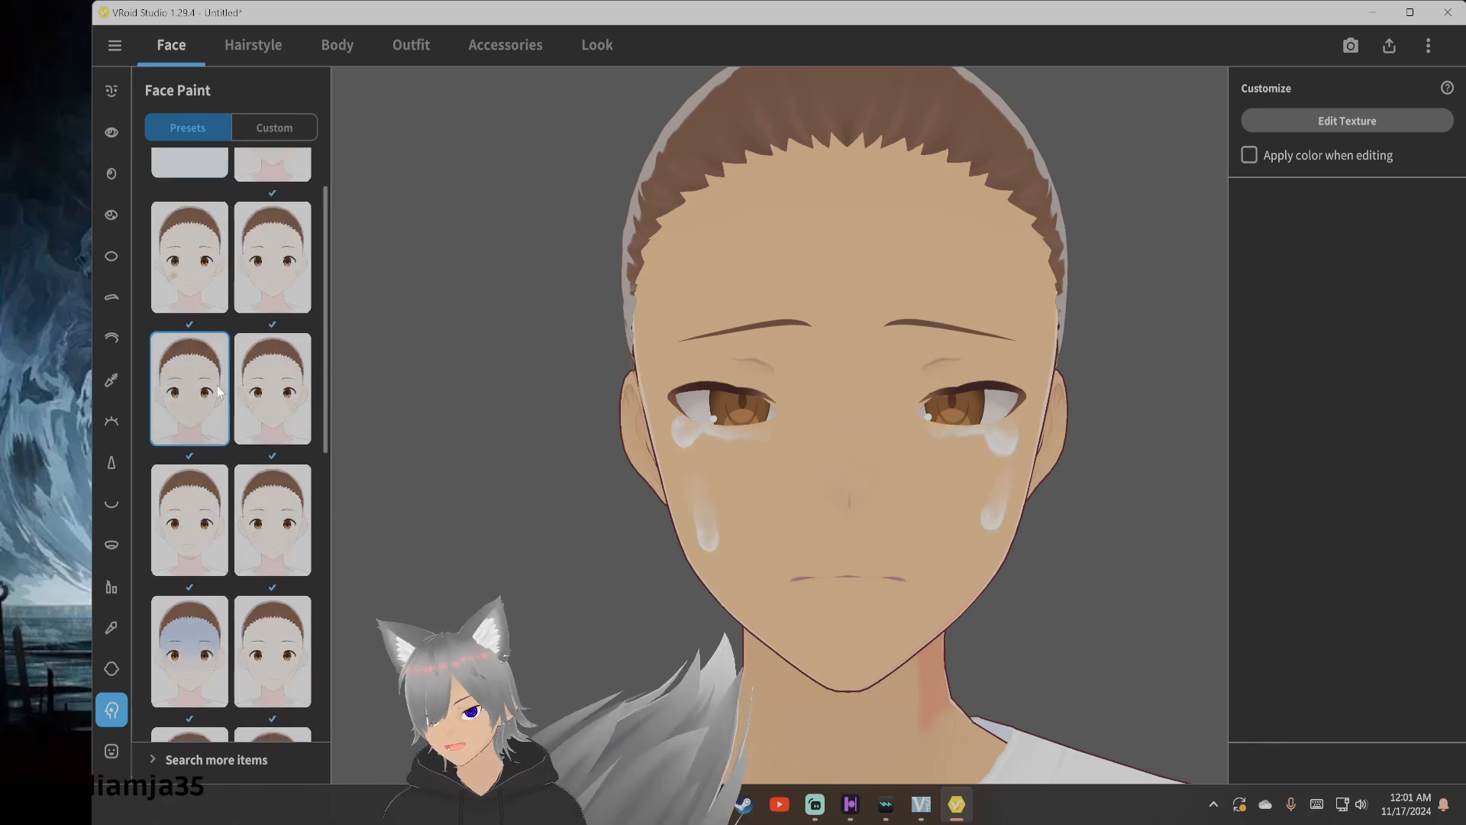
left_click(265, 258)
left_click(210, 277)
scroll(211, 277, "up", 2)
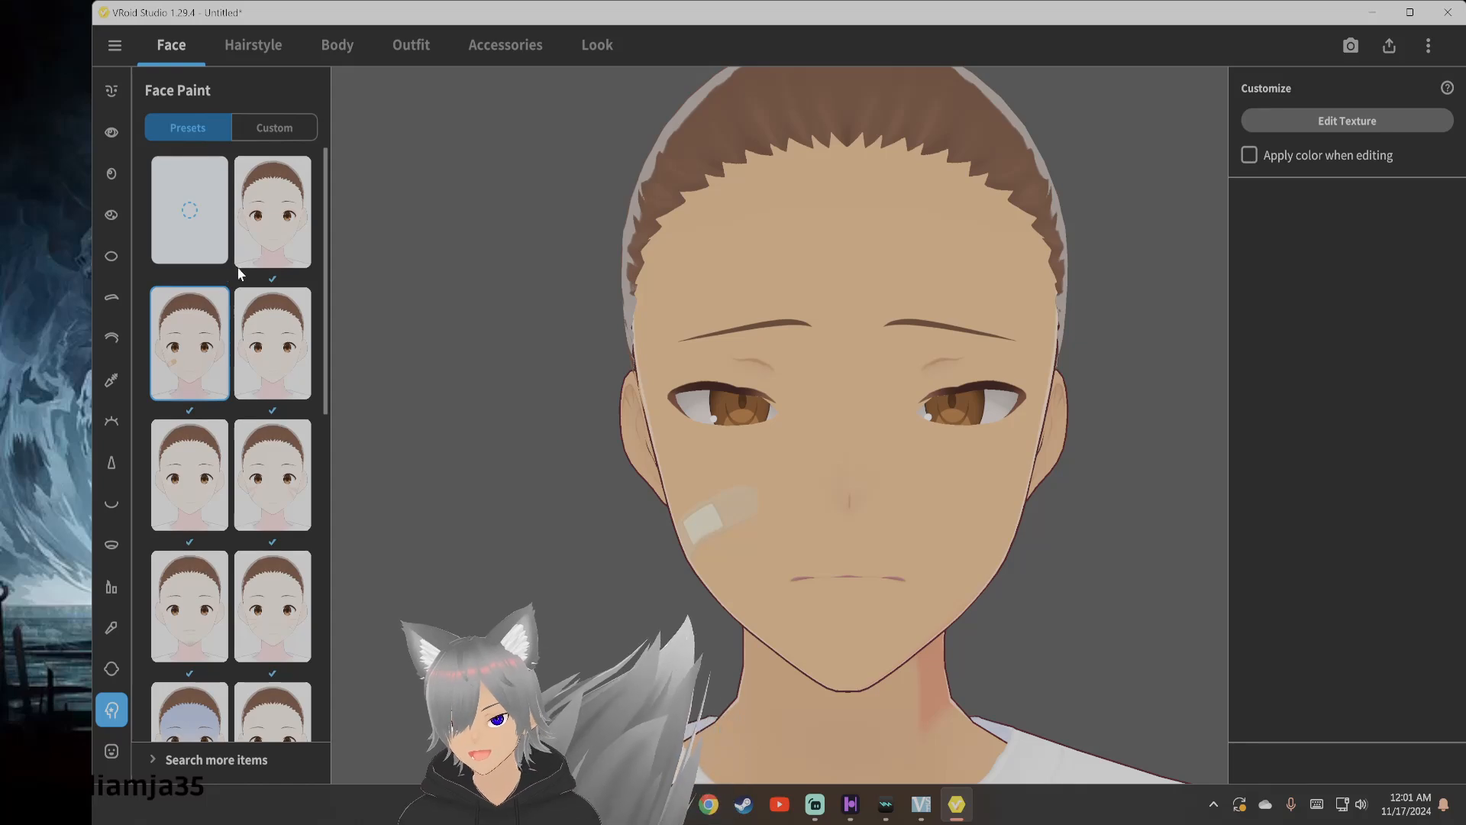
left_click(251, 231)
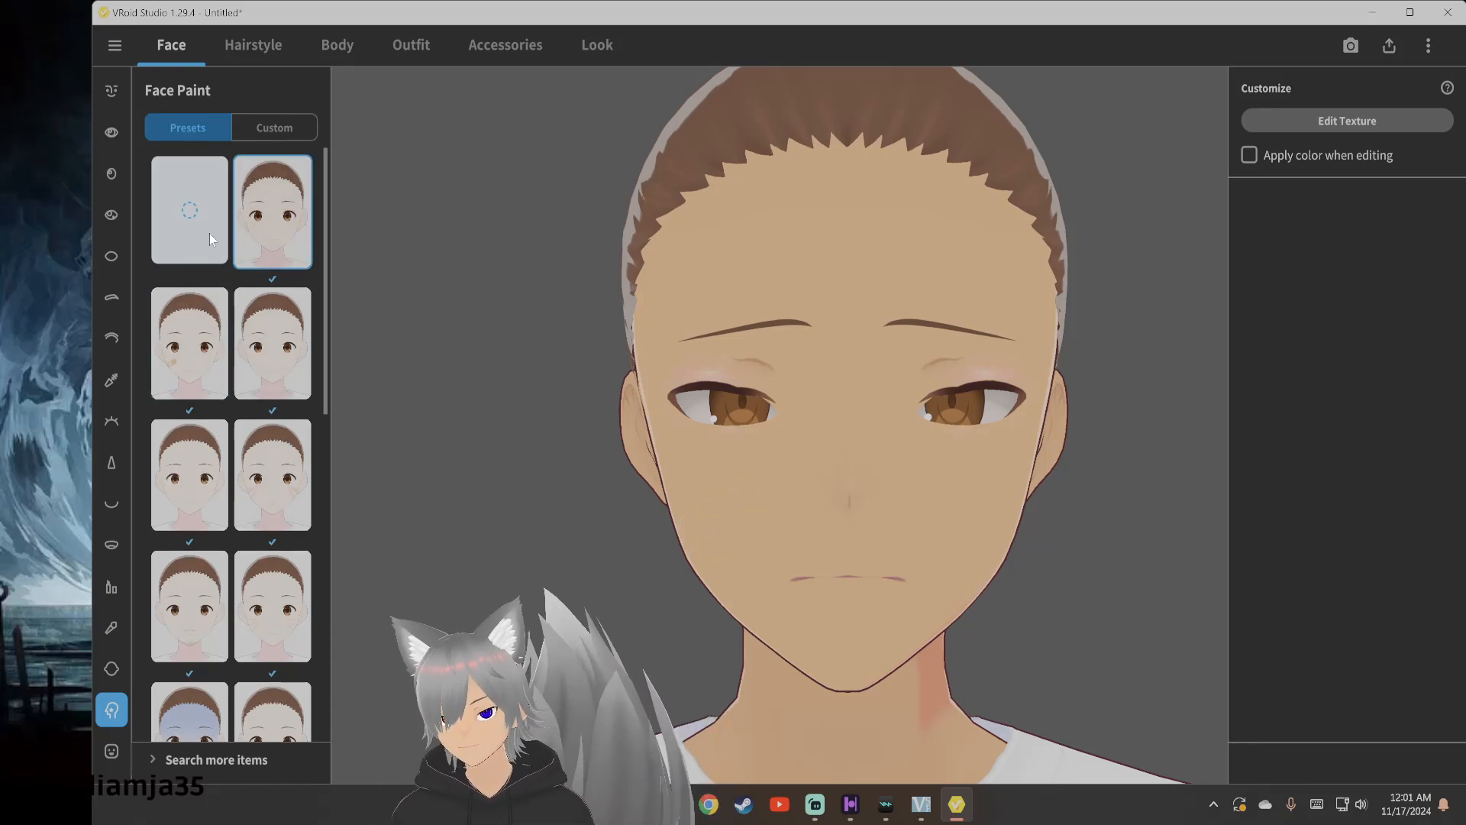
Compare the whiskers, facial hair, cheek scar and chin mole face paints, ending on the empty preset
left_click(276, 626)
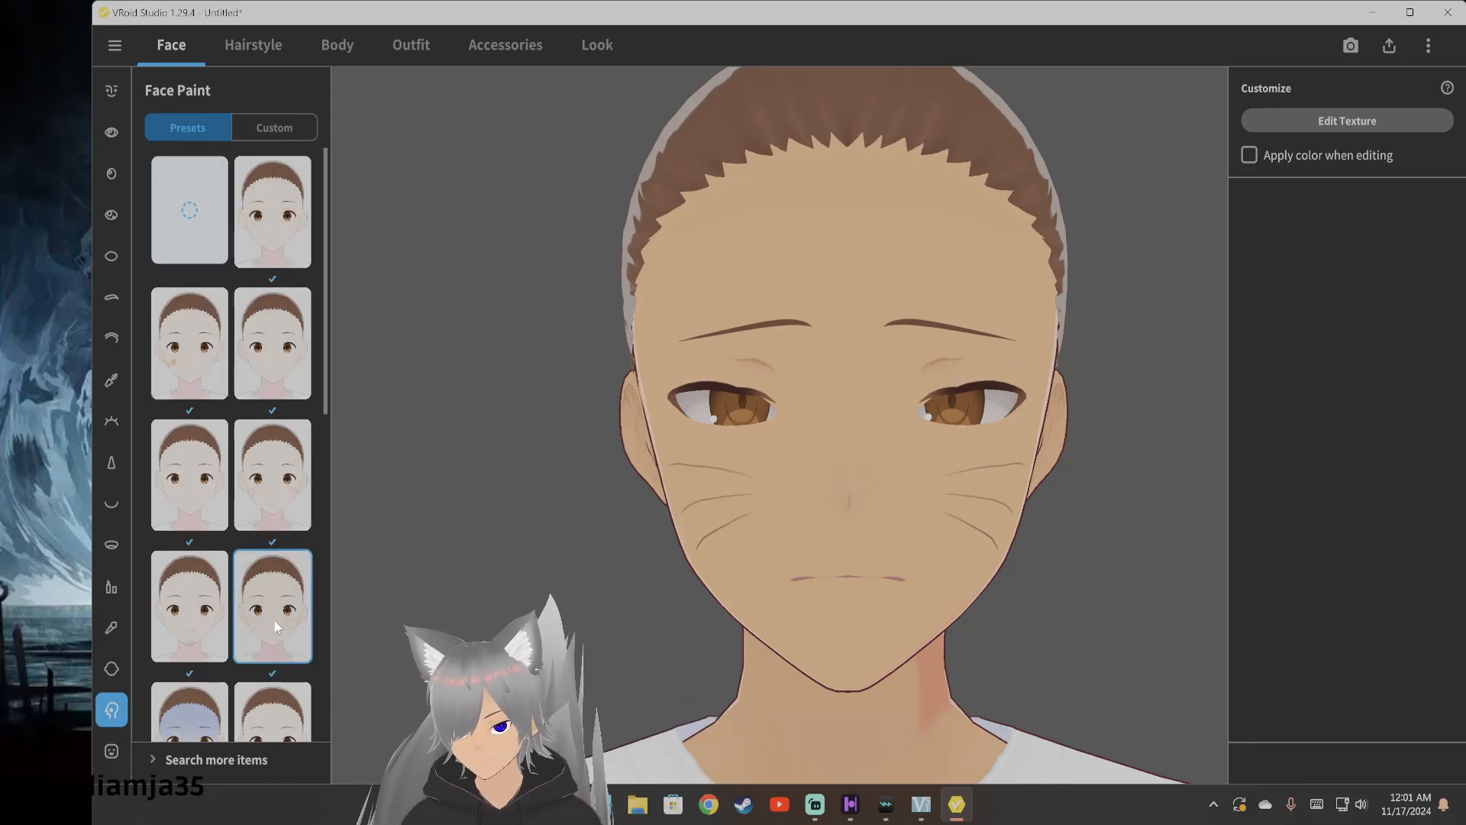
left_click(215, 613)
scroll(216, 619, "down", 3)
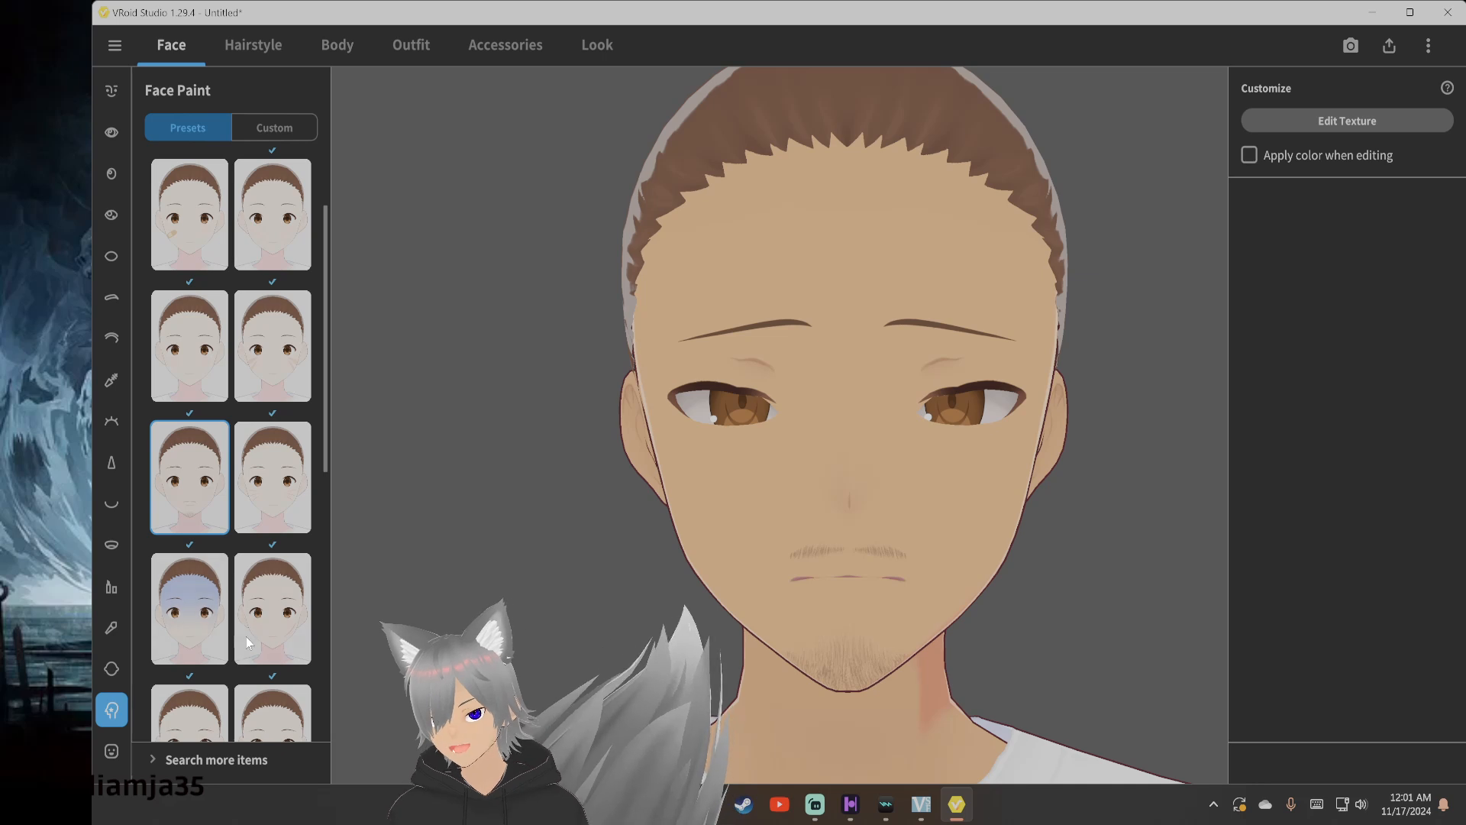
left_click(249, 639)
scroll(252, 628, "down", 2)
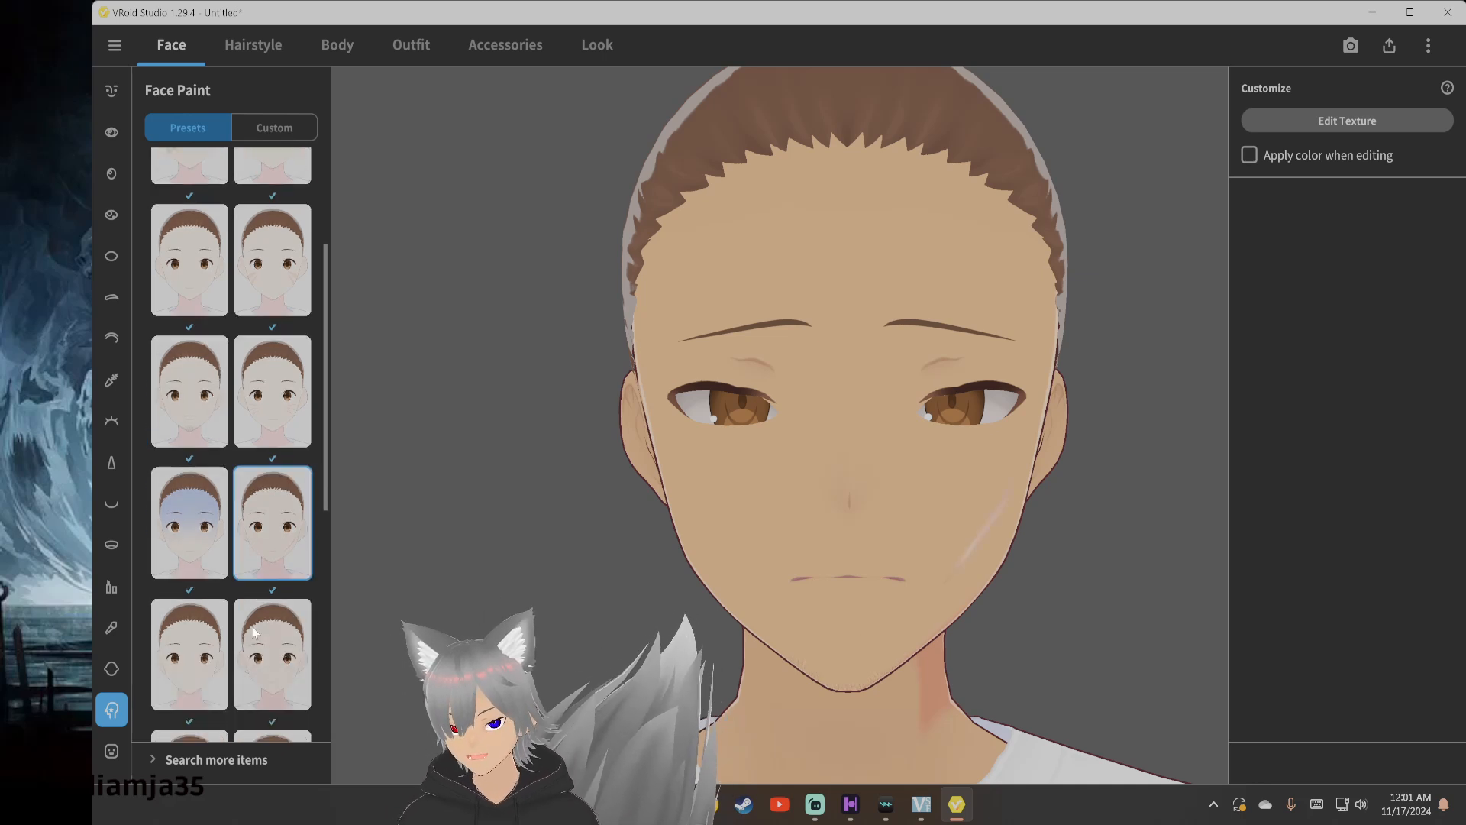
left_click(293, 669)
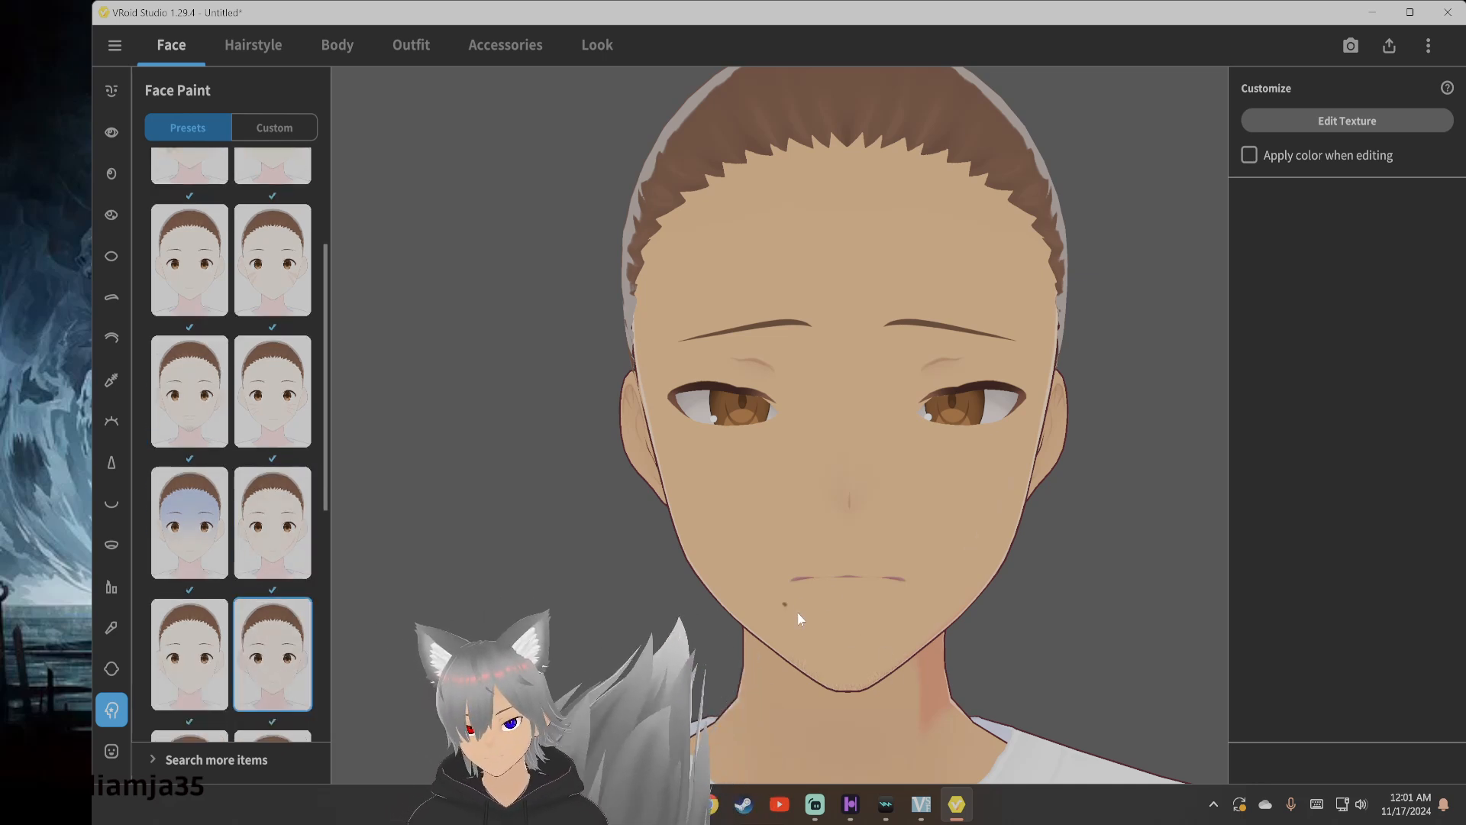
scroll(245, 475, "up", 5)
left_click(184, 188)
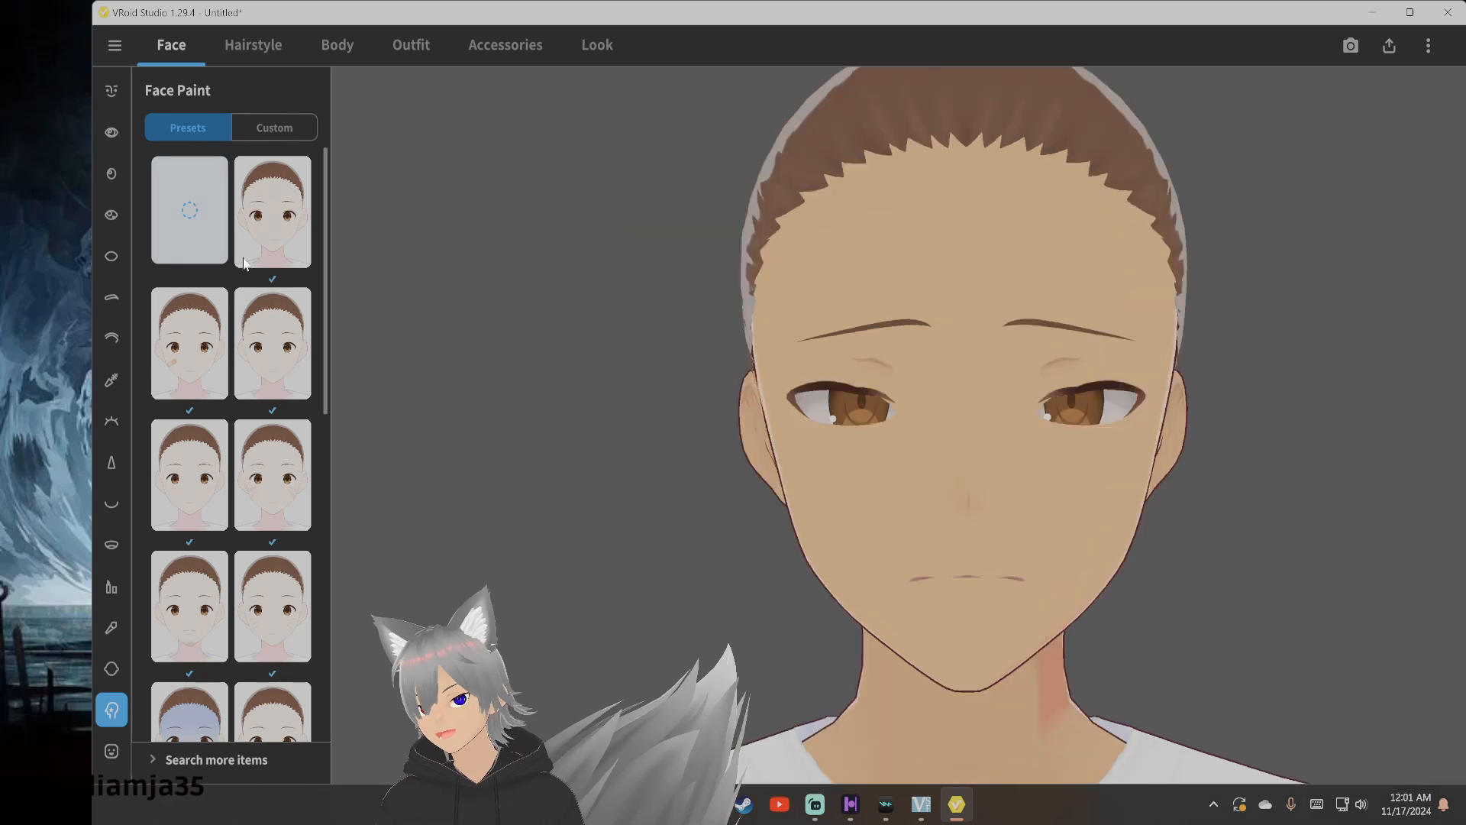
Look at the iris color options for the left eye and the right eye separately
scroll(648, 407, "down", 2)
mouse_move(712, 415)
middle_mouse_down()
mouse_move(673, 423)
mouse_move(703, 434)
middle_mouse_up()
mouse_move(703, 434)
right_mouse_down()
mouse_move(666, 428)
mouse_move(701, 439)
right_mouse_up()
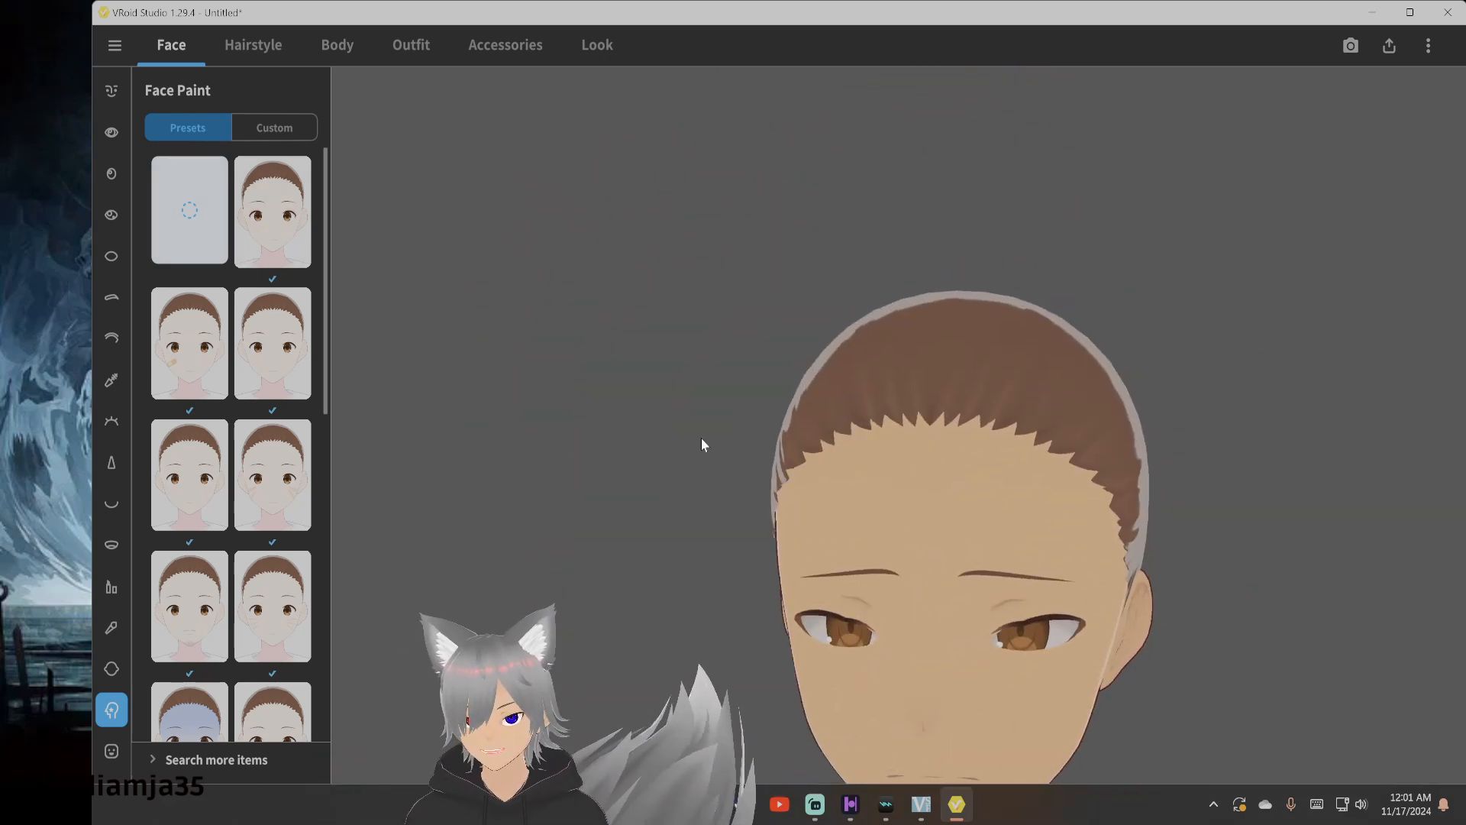
mouse_move(701, 438)
middle_mouse_down()
mouse_move(701, 421)
mouse_move(696, 441)
middle_mouse_up()
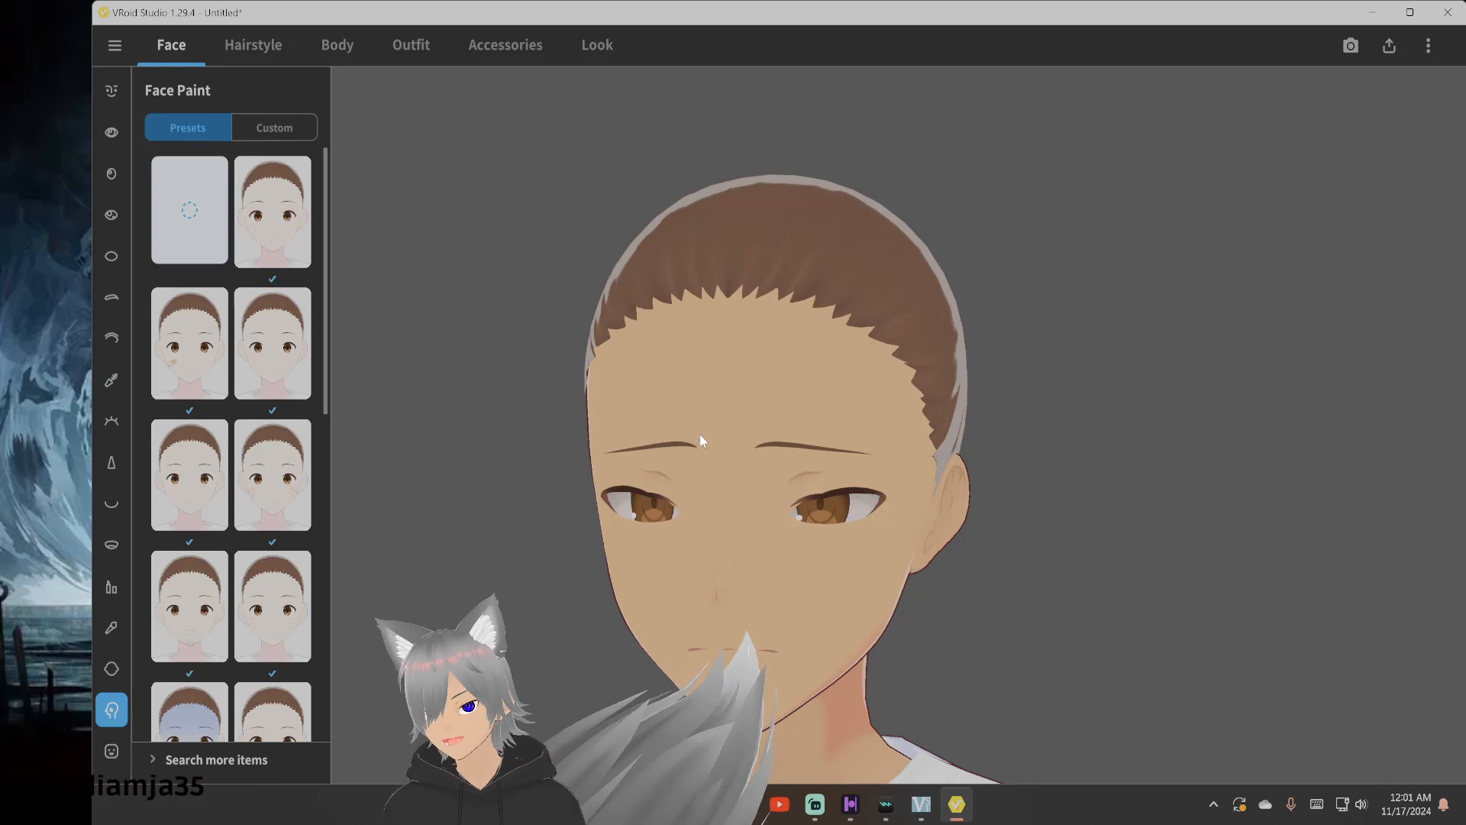
left_click(269, 52)
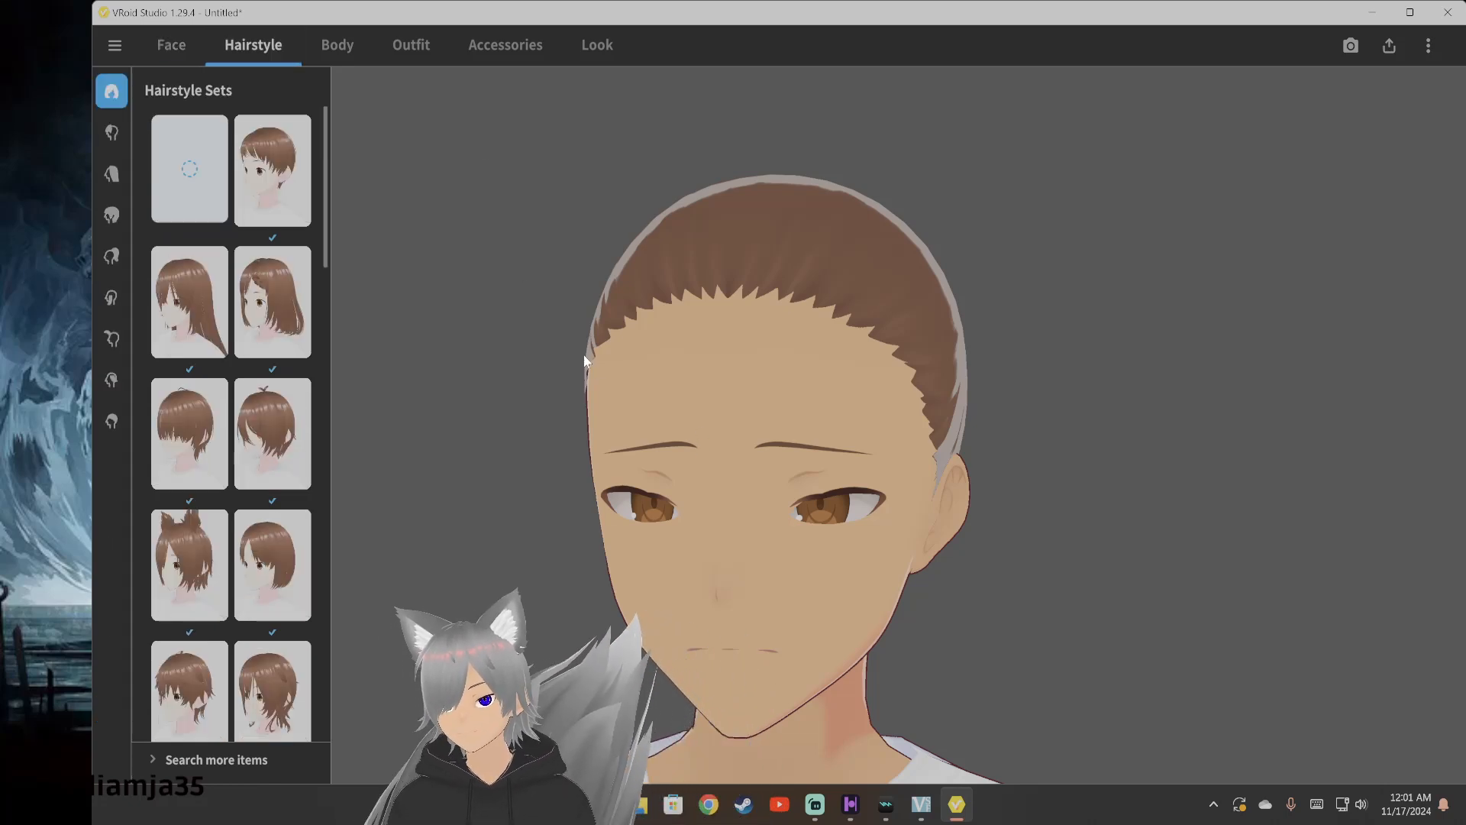
left_click(183, 42)
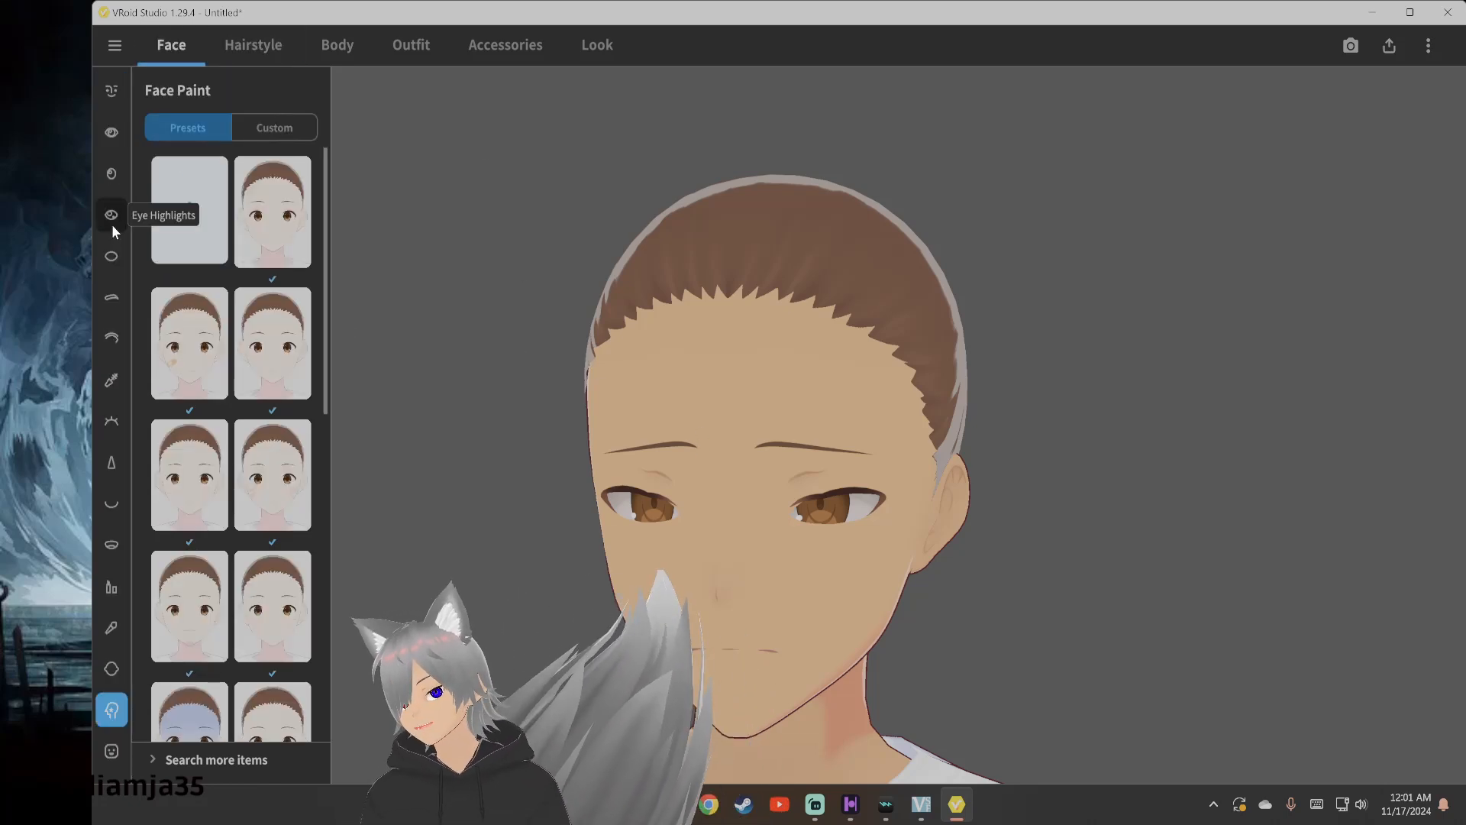
left_click(113, 172)
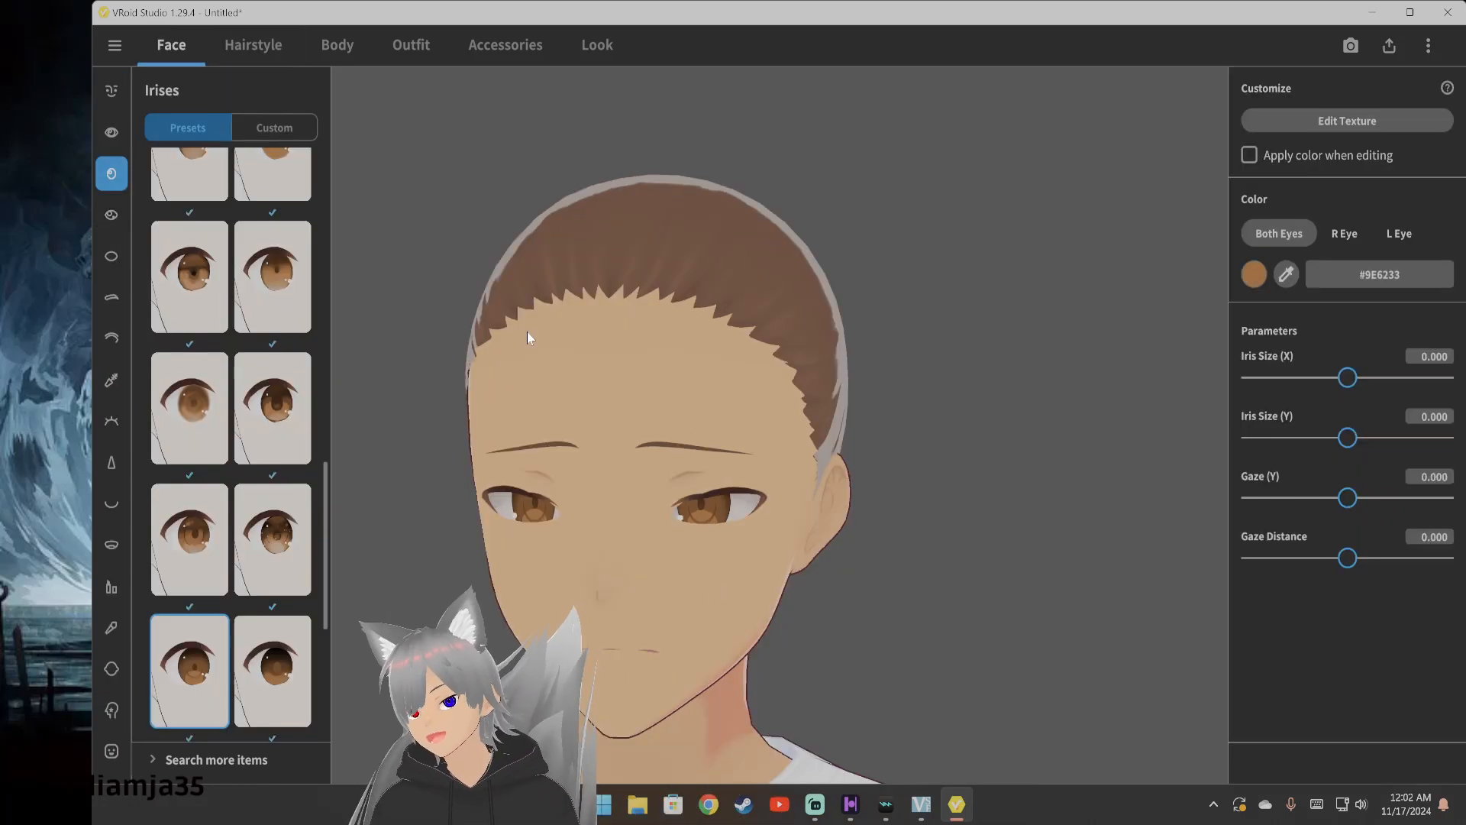
left_click(1404, 241)
left_click(1330, 230)
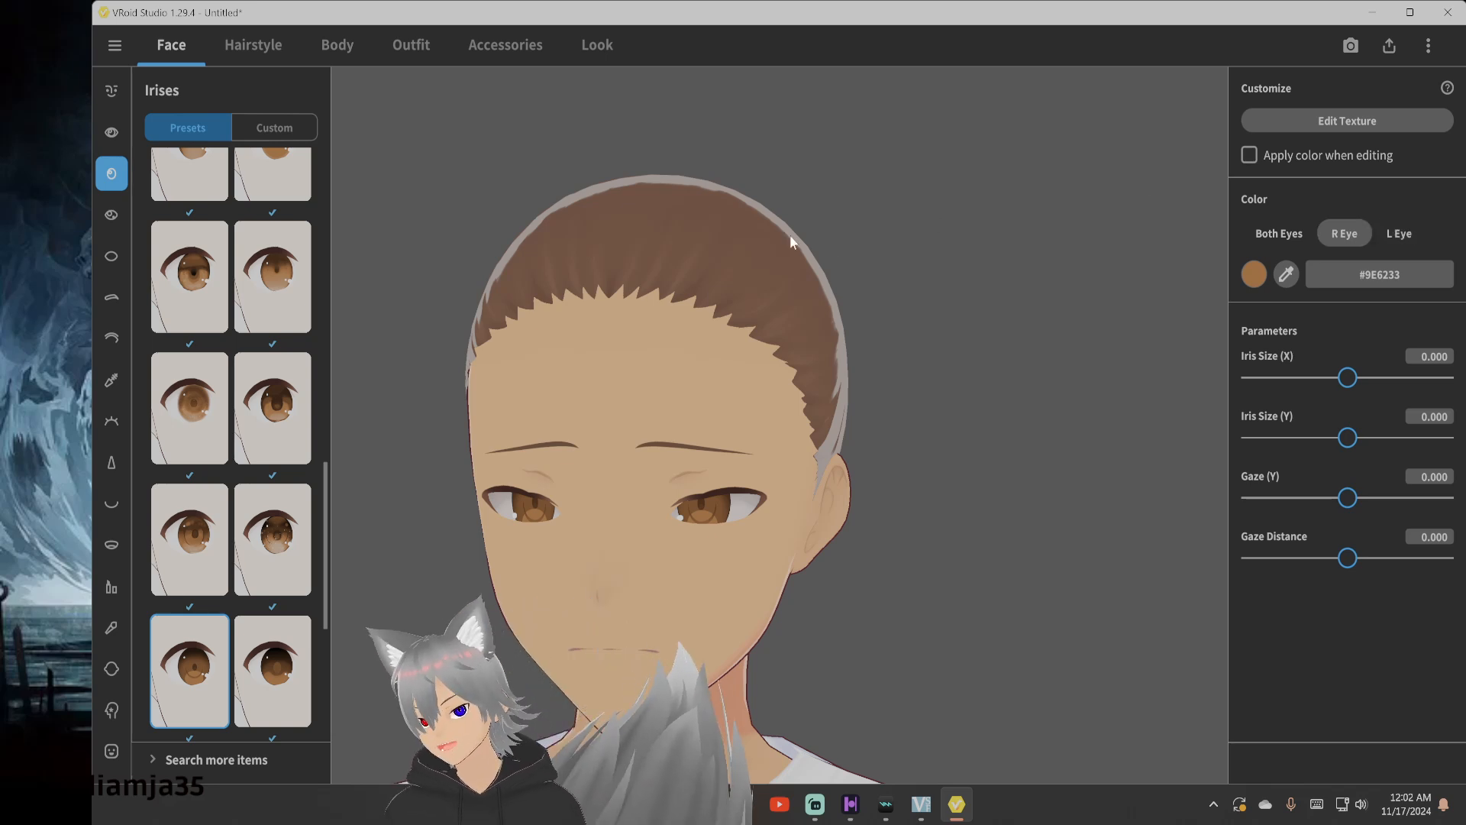
Try the hairstyle set with animal ears and a long fringe covering one eye
left_click(259, 44)
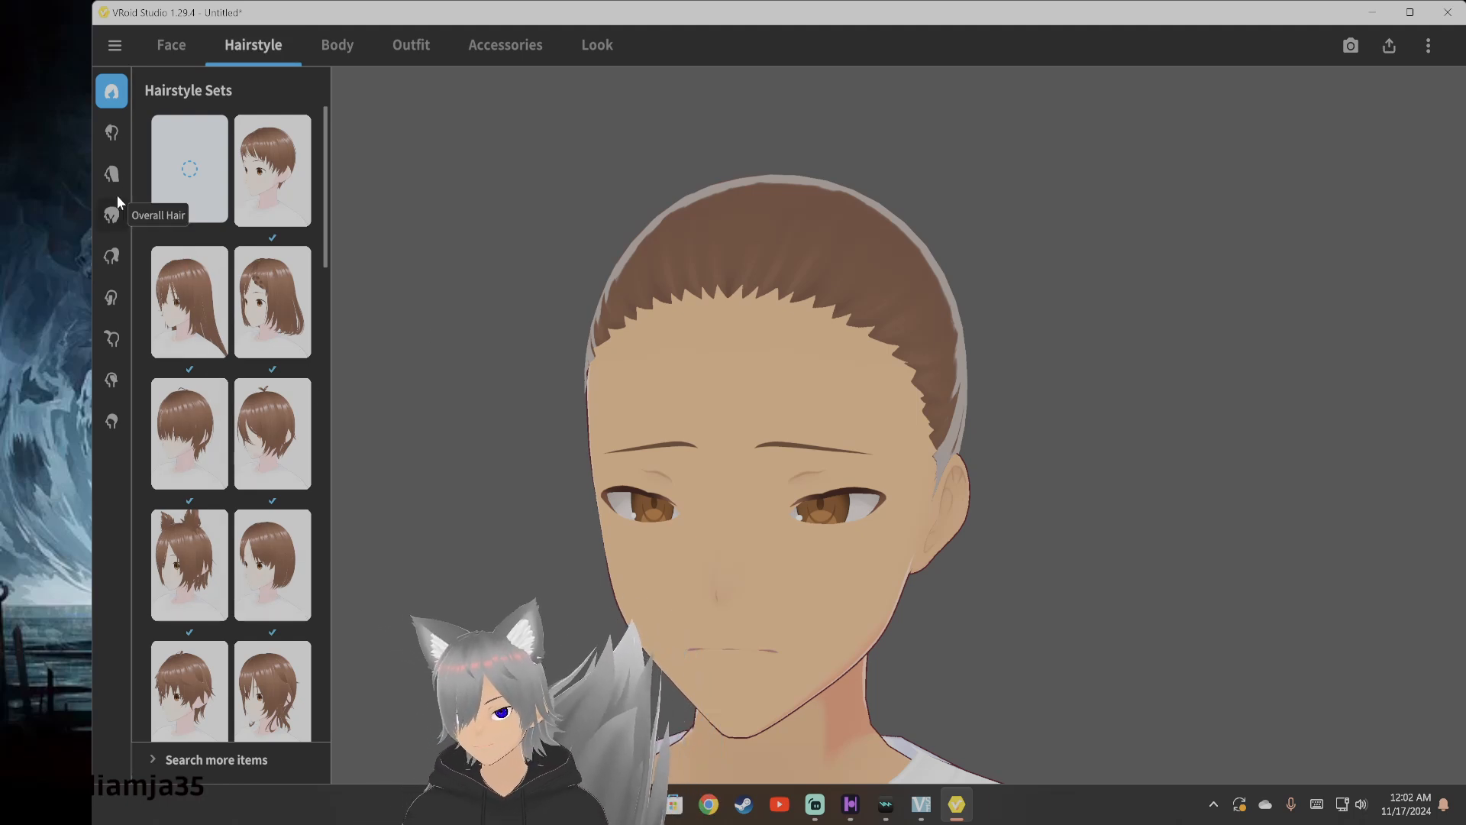
scroll(189, 486, "down", 2)
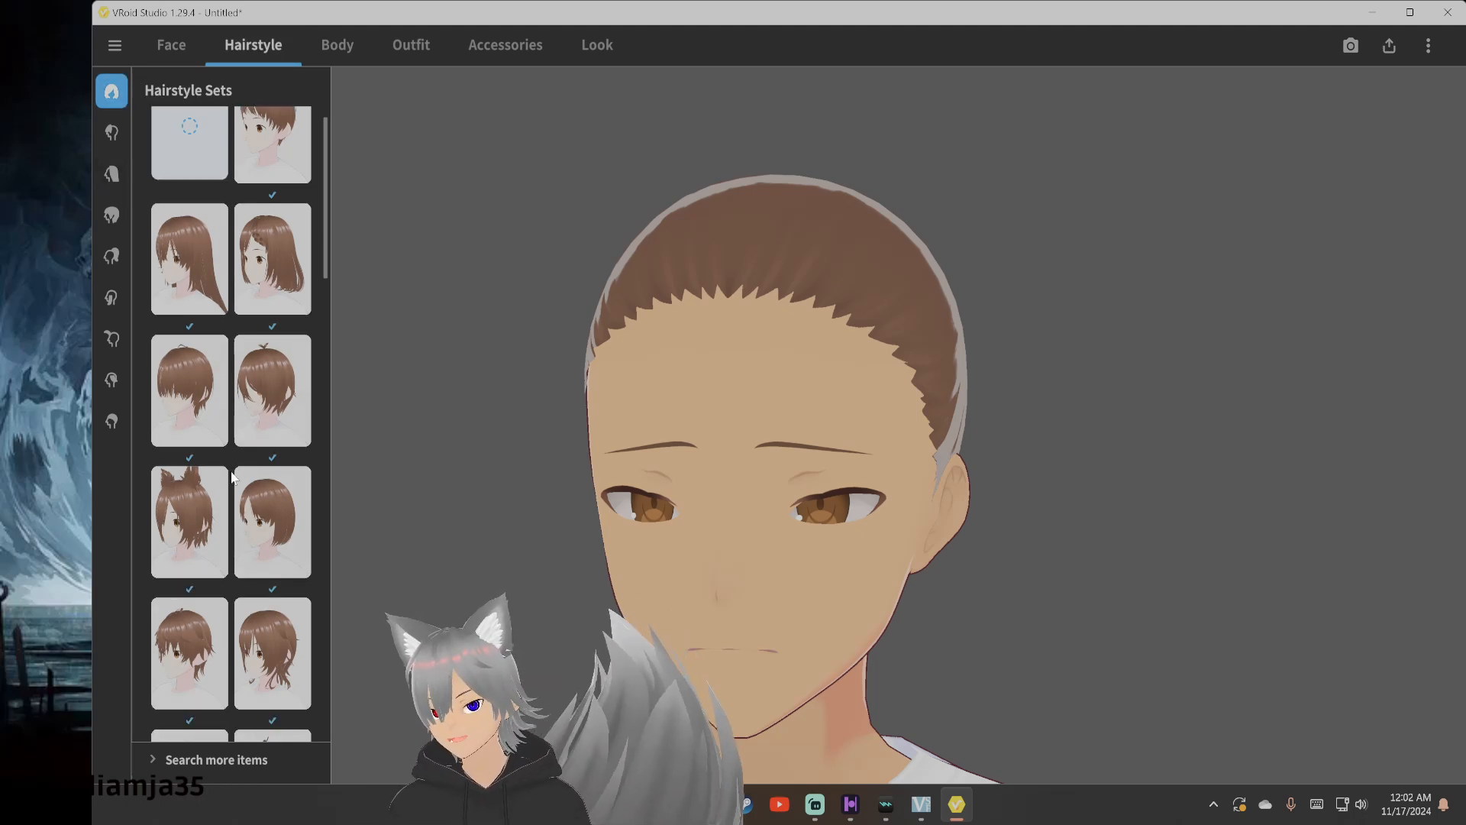
left_click(188, 486)
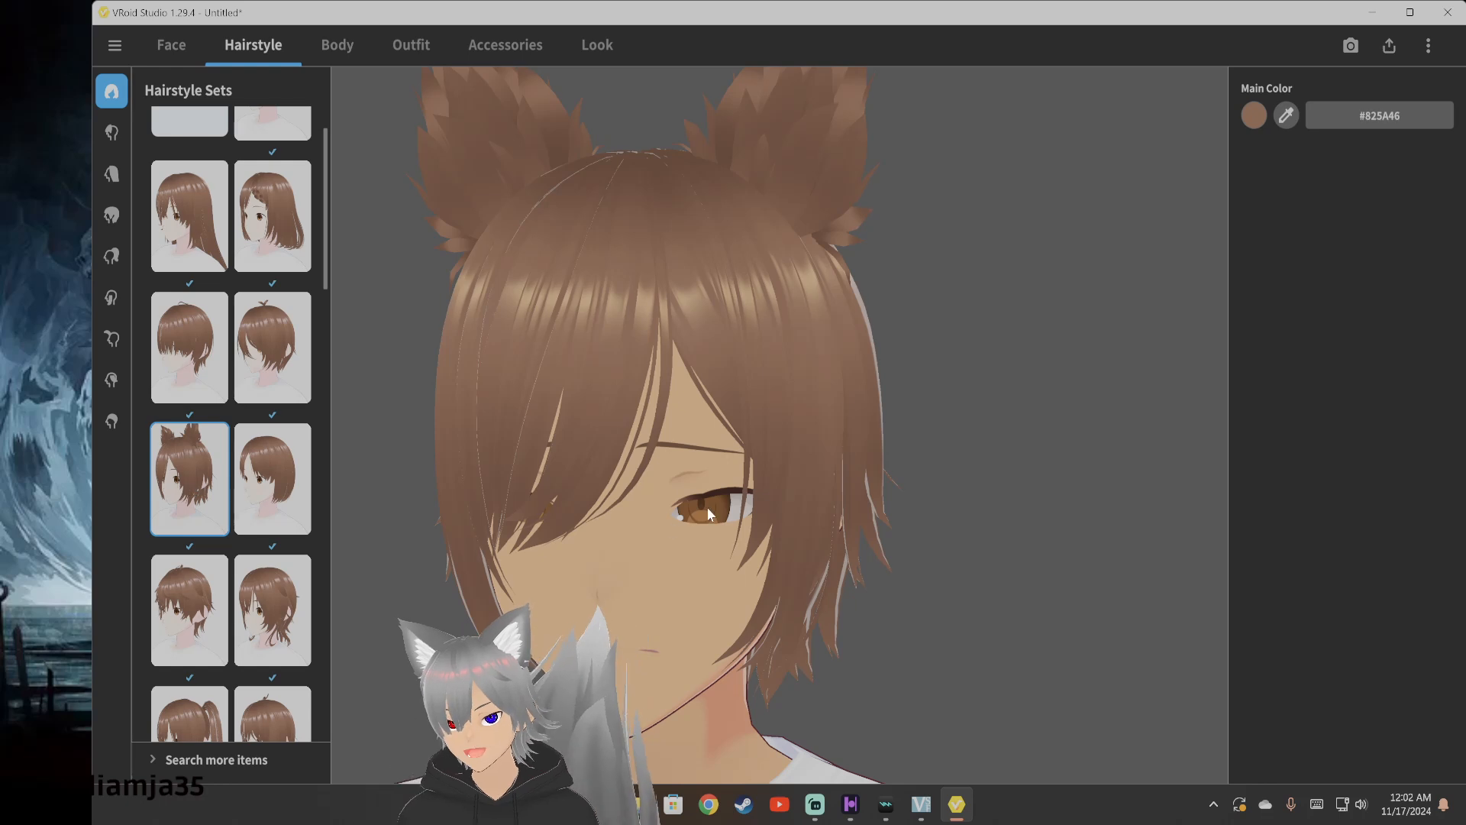
scroll(704, 506, "down", 2)
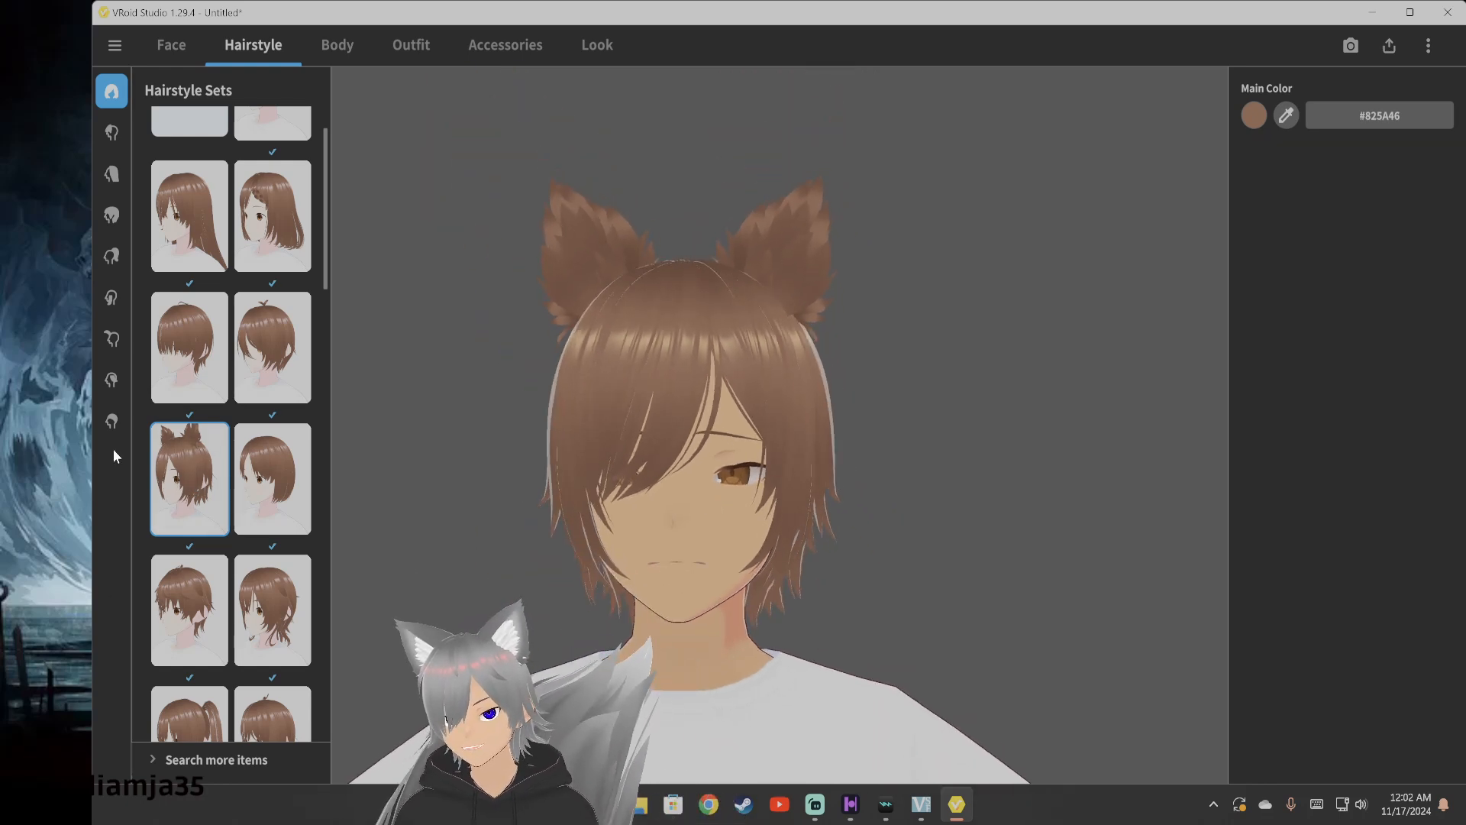
Return the avatar's face to the Neutral expression in the Expression Editor
left_click(171, 45)
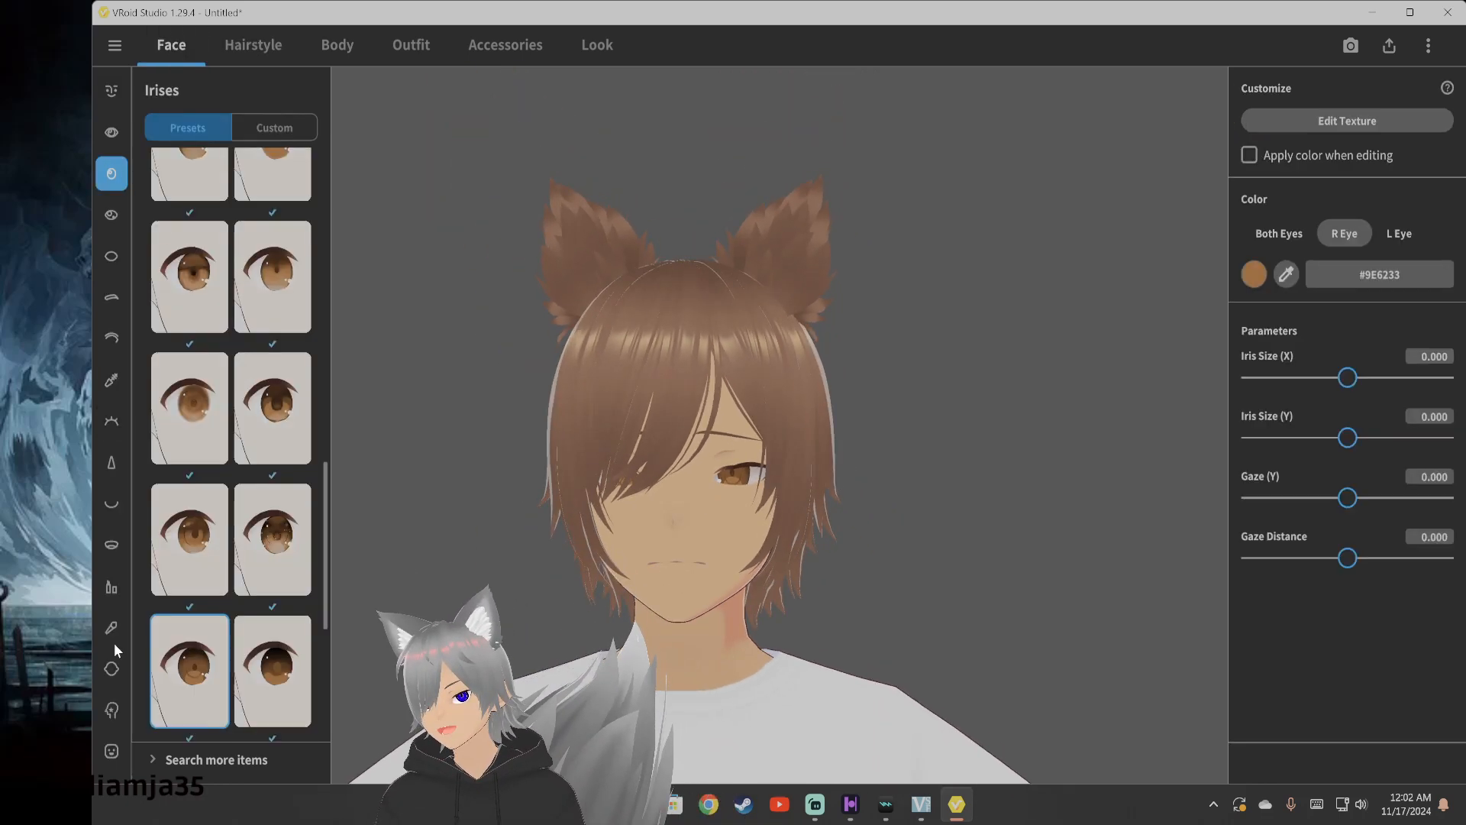
left_click(111, 751)
left_click(167, 138)
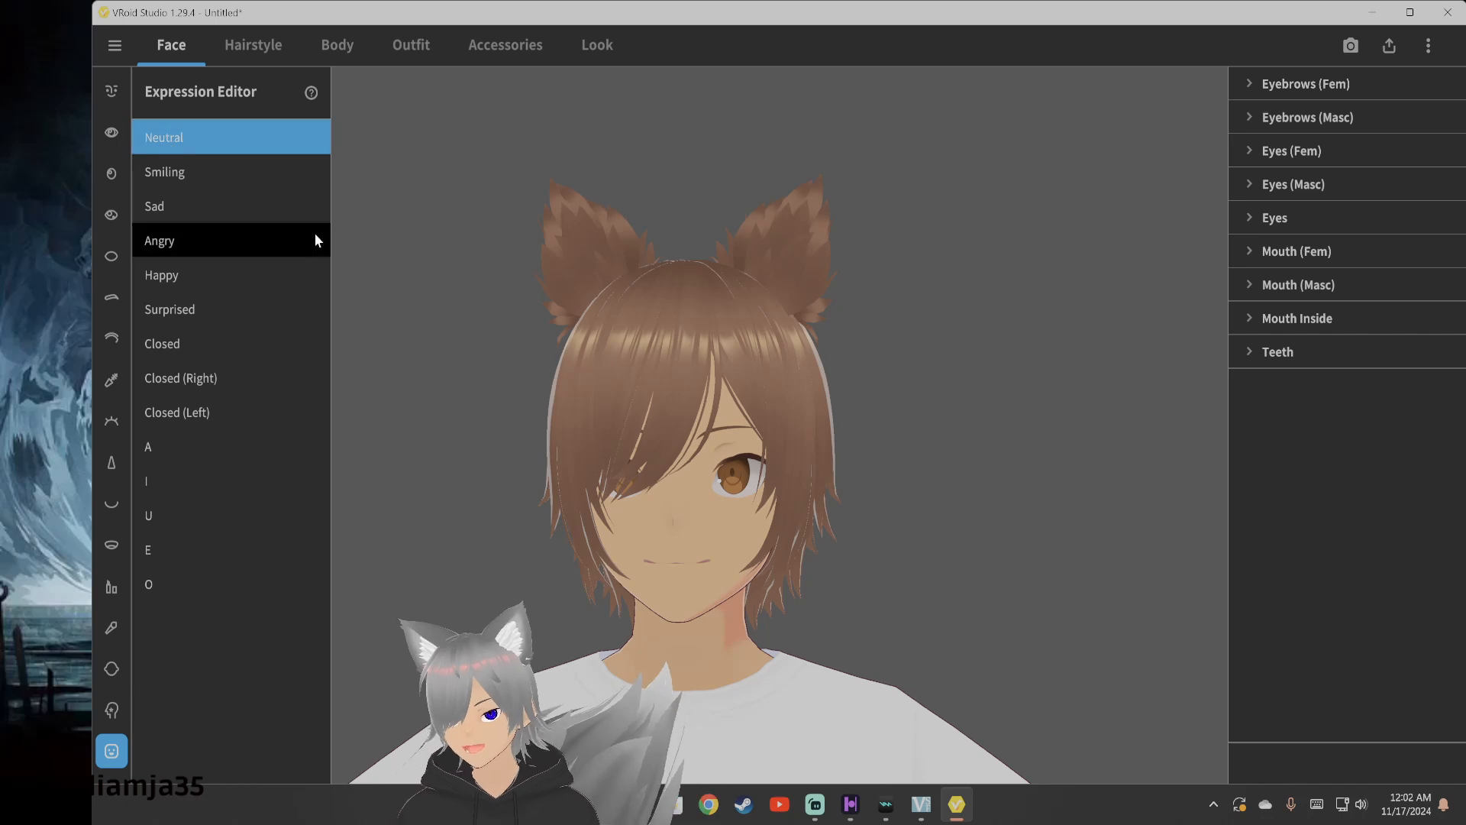
Try the long straight hairstyle set with blunt bangs and view it from the side
left_click(269, 39)
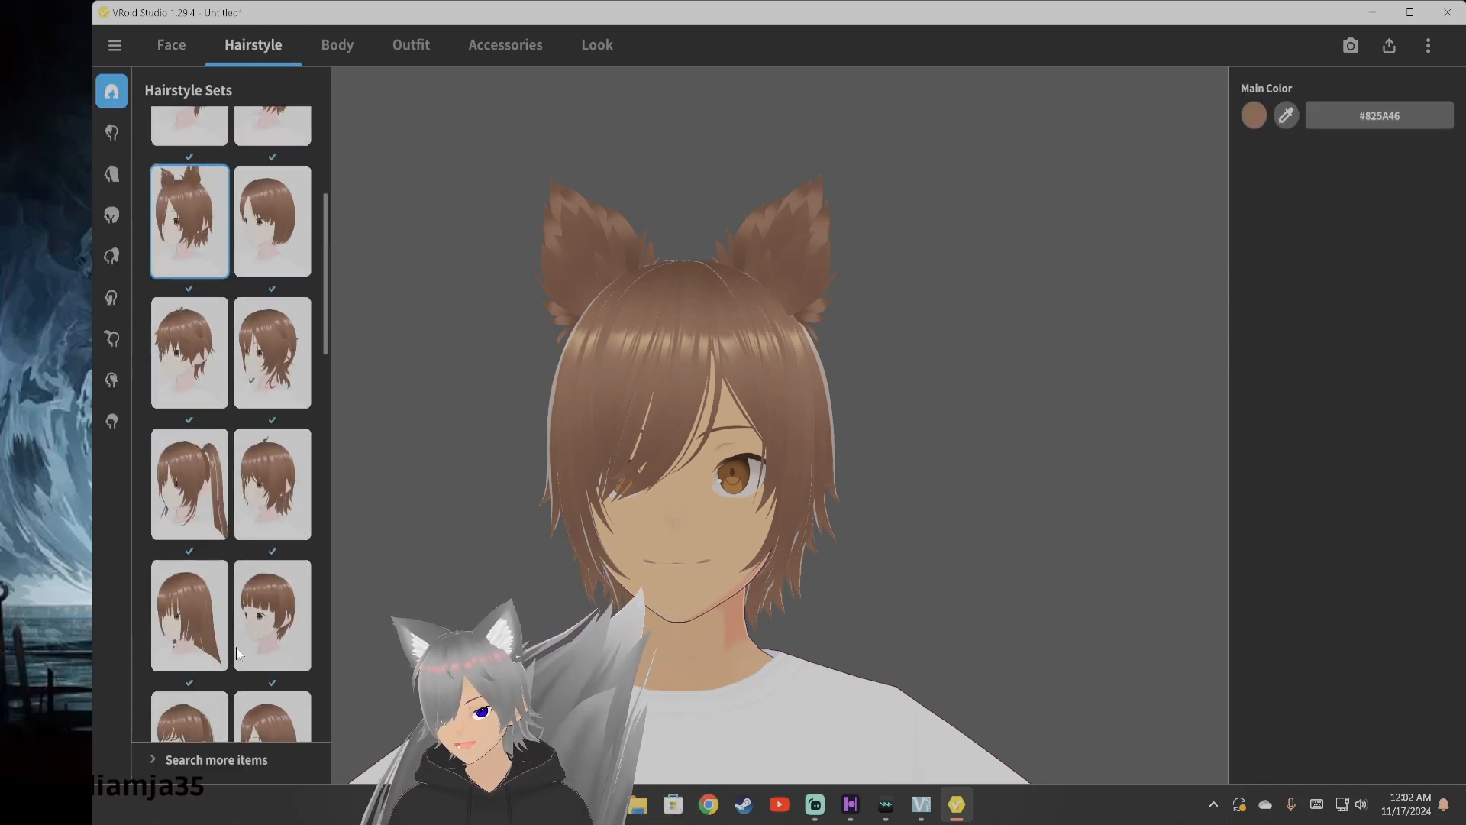
left_click(191, 605)
middle_click_drag(612, 595, 695, 569)
right_click_drag(695, 570, 771, 592)
scroll(702, 578, "down", 5)
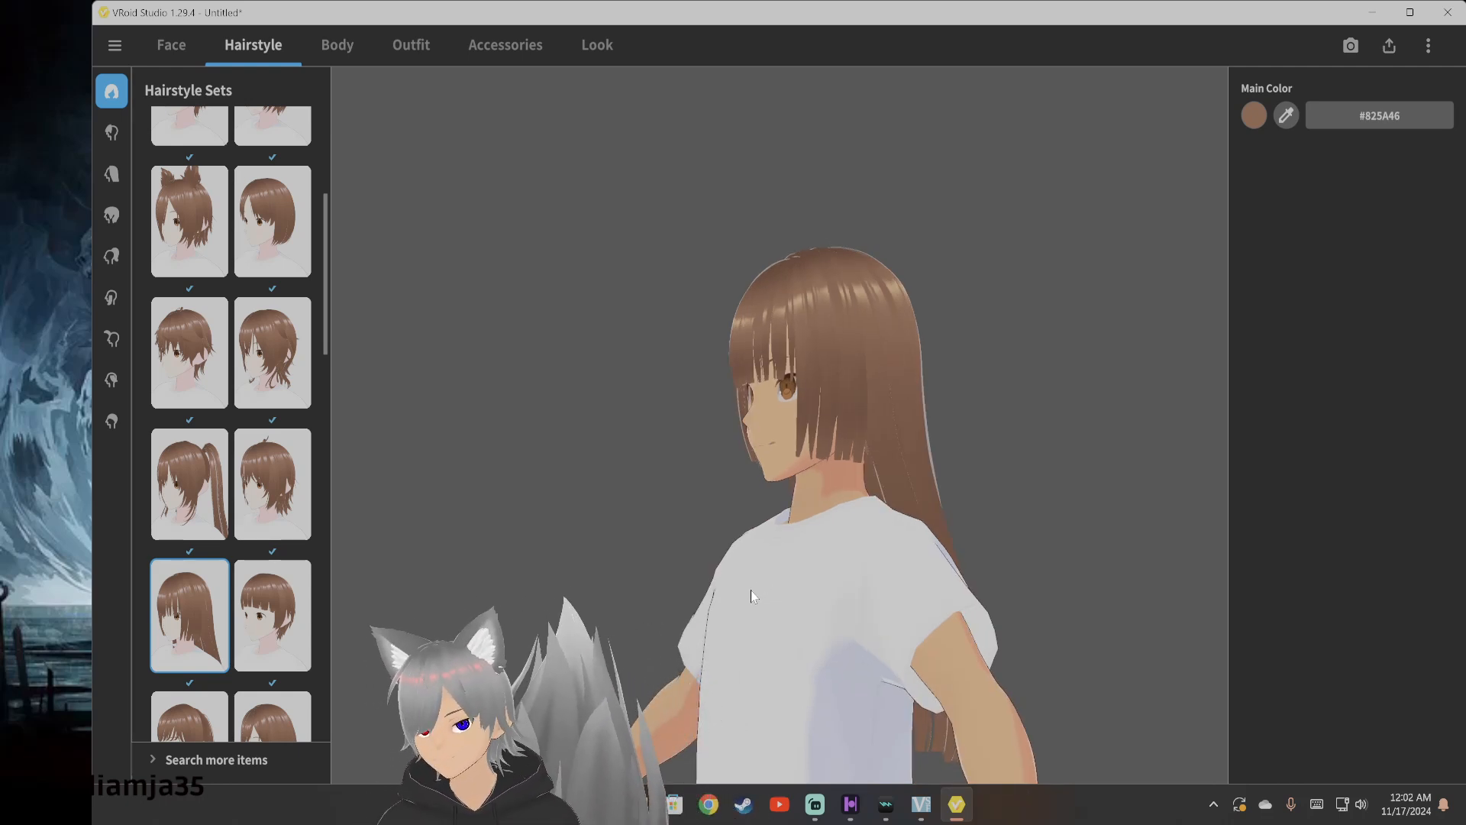
Try the long hairstyle set with side-swept bangs and inspect it from the front and side
scroll(216, 611, "down", 3)
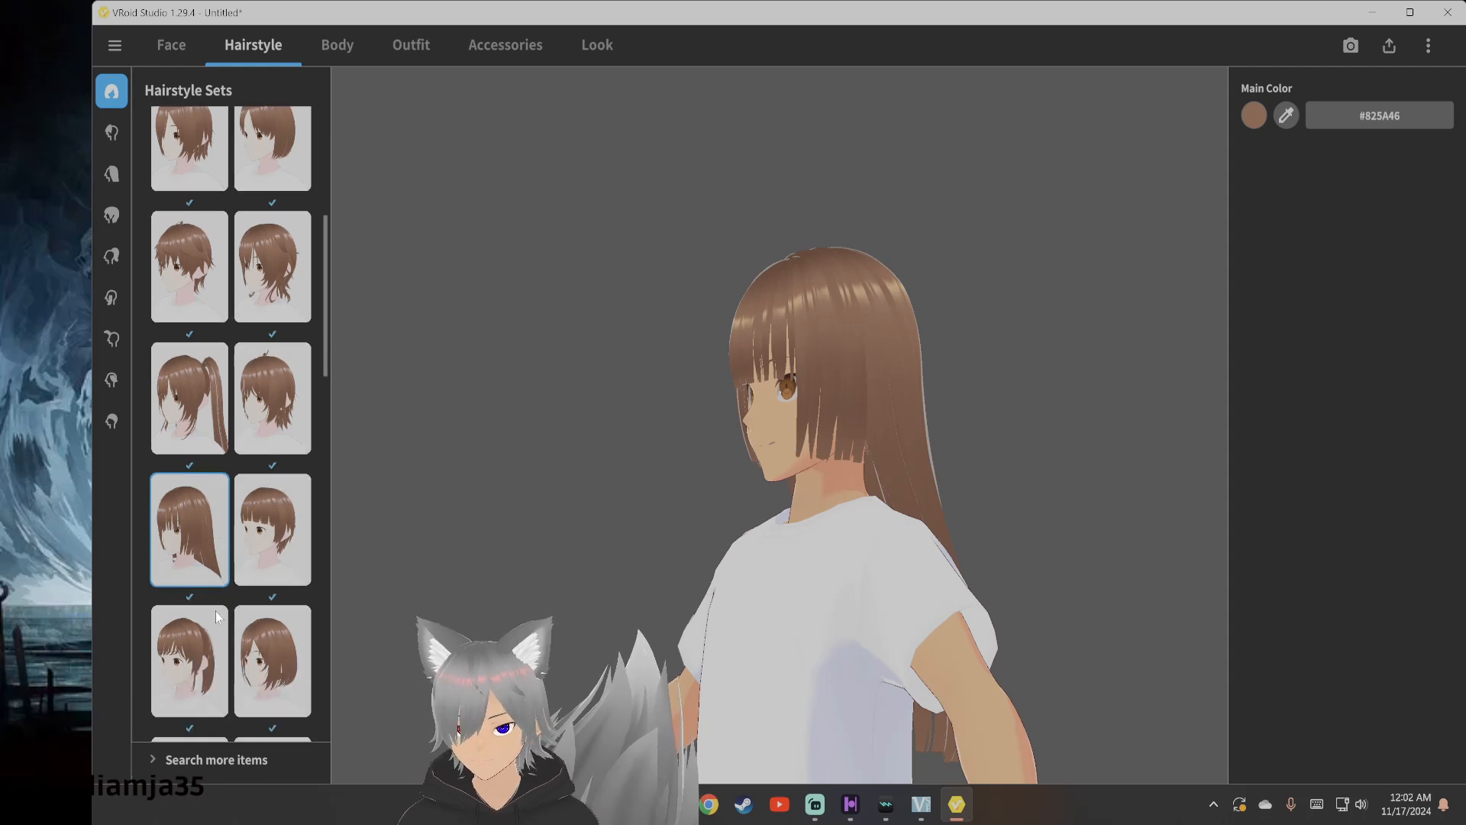
scroll(213, 608, "down", 2)
left_click(267, 584)
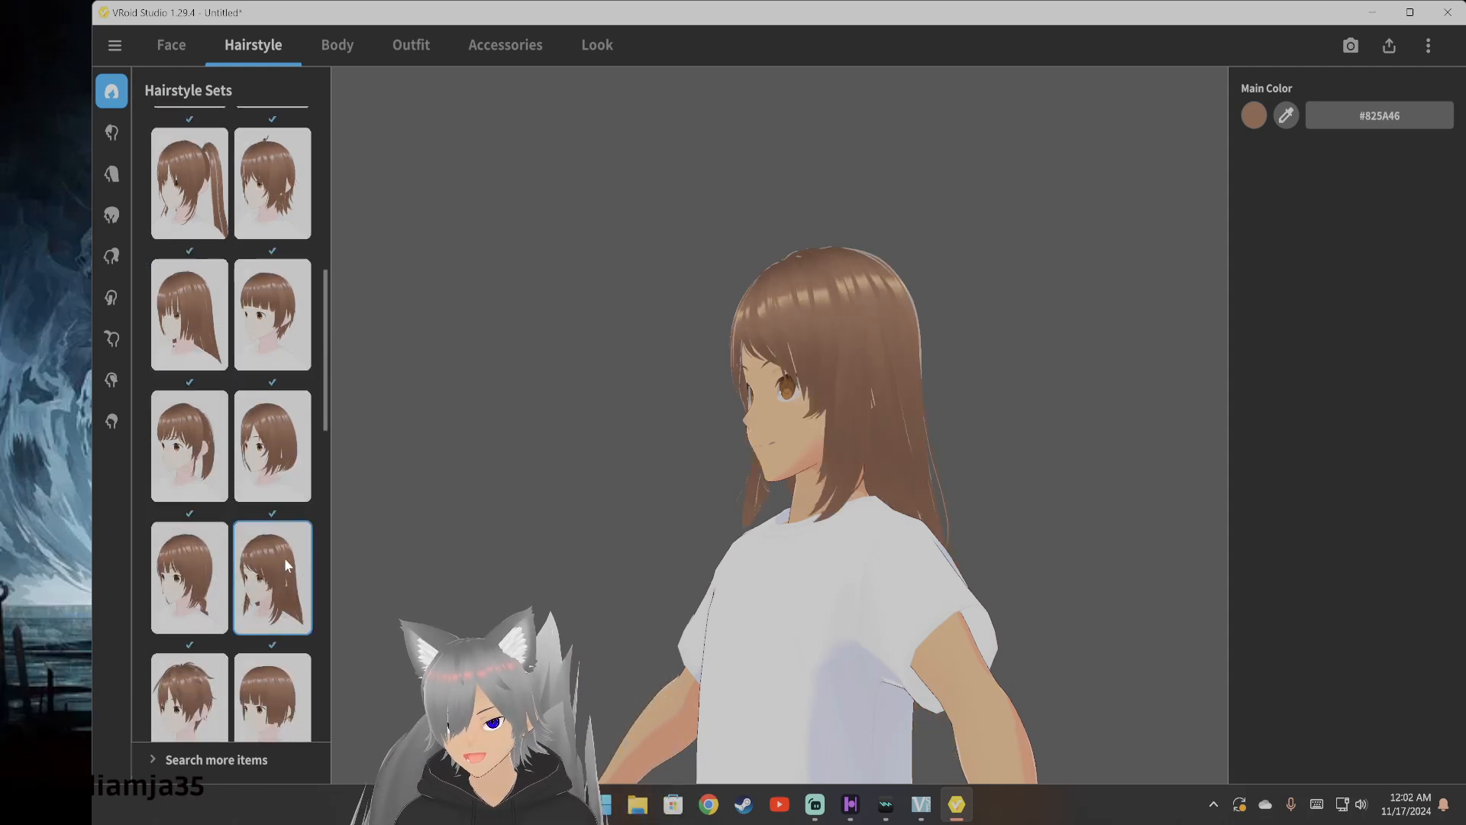
mouse_move(653, 507)
left_mouse_down()
mouse_move(671, 522)
mouse_move(675, 504)
left_mouse_up()
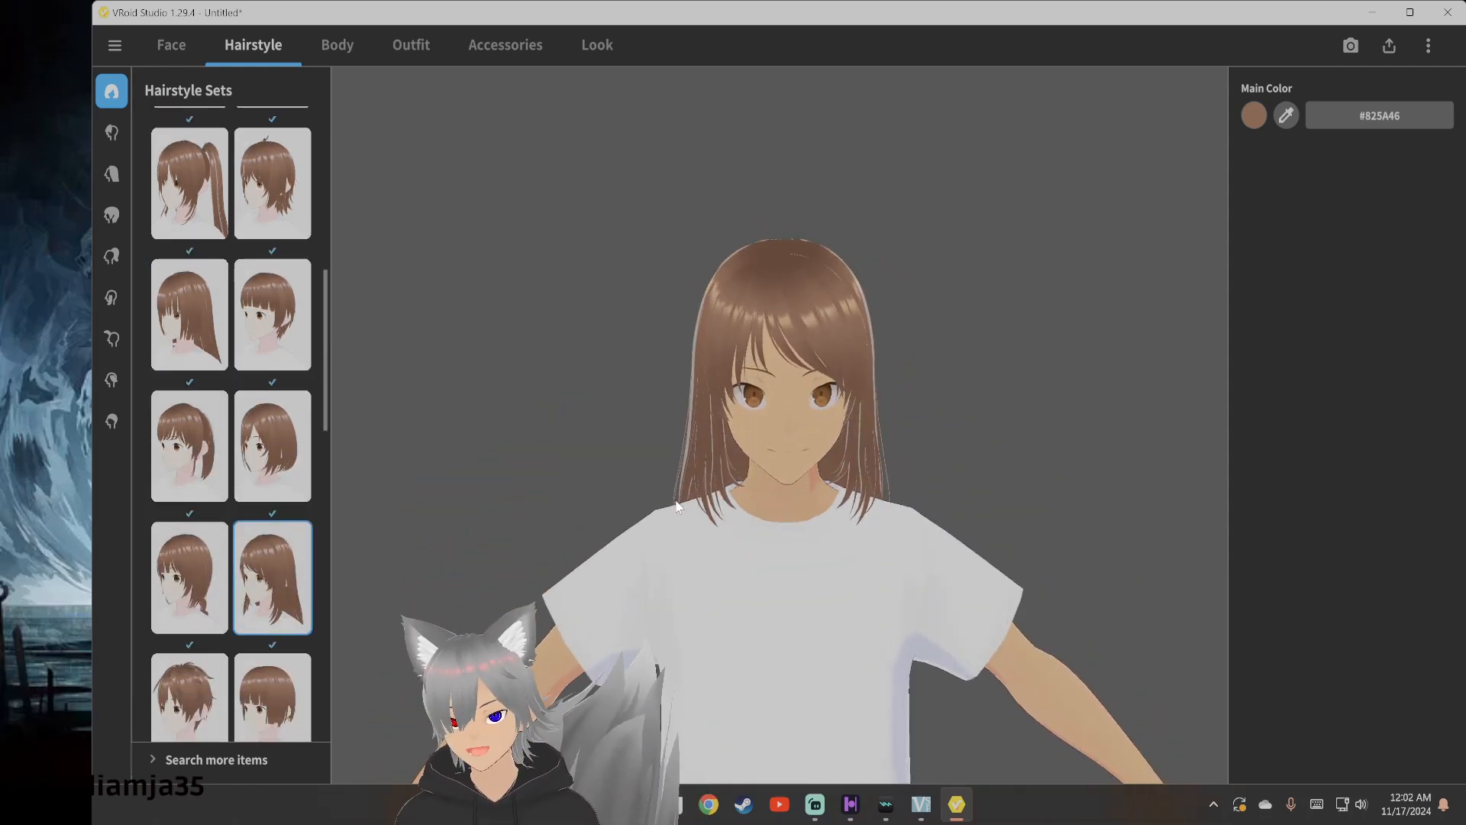
left_click_drag(726, 604, 714, 632)
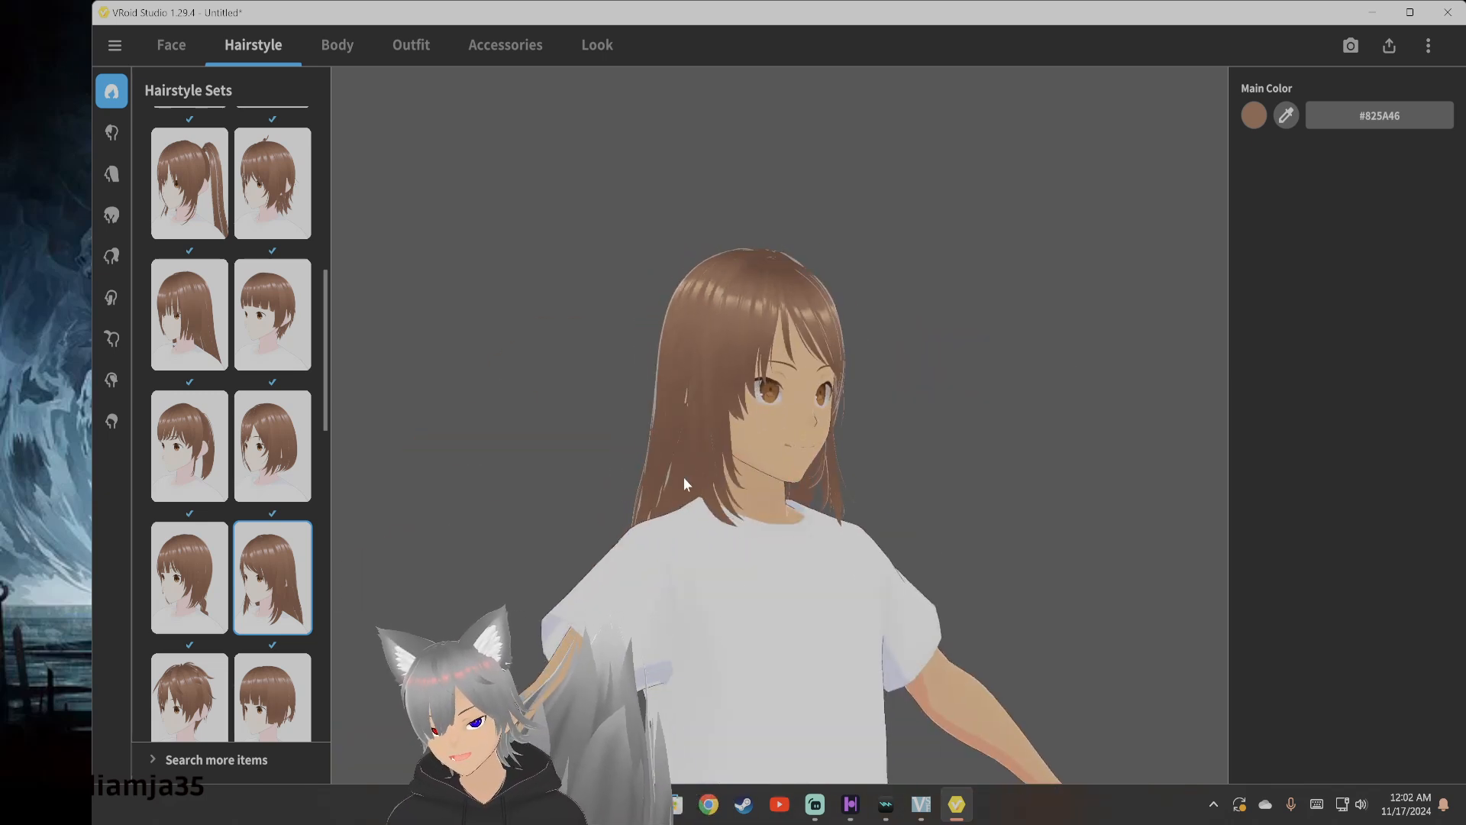
left_click_drag(683, 476, 767, 523)
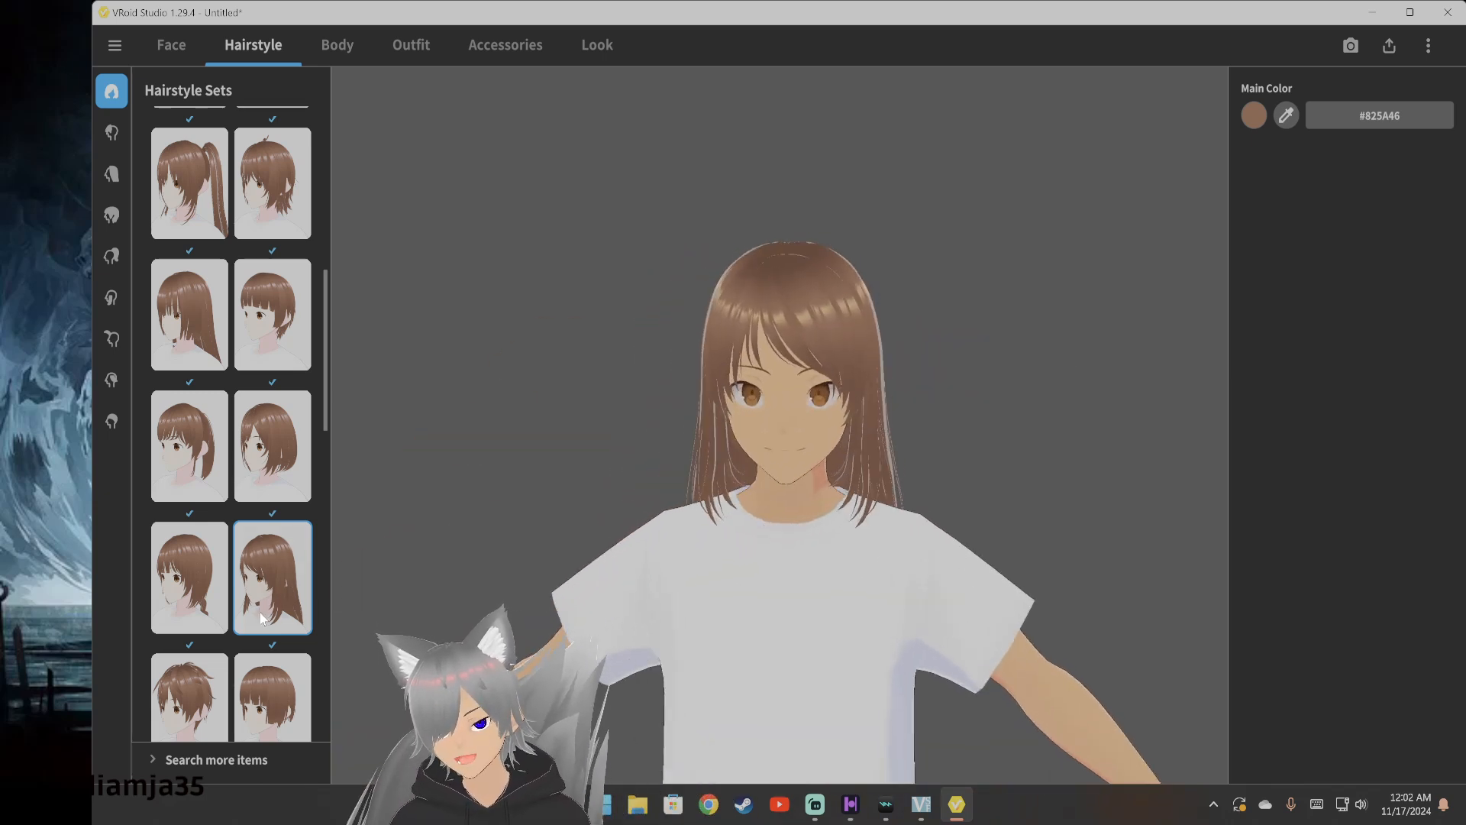
Clear the hairstyle, apply the first short-haired set and view it from the side
scroll(260, 617, "up", 10)
left_click(205, 215)
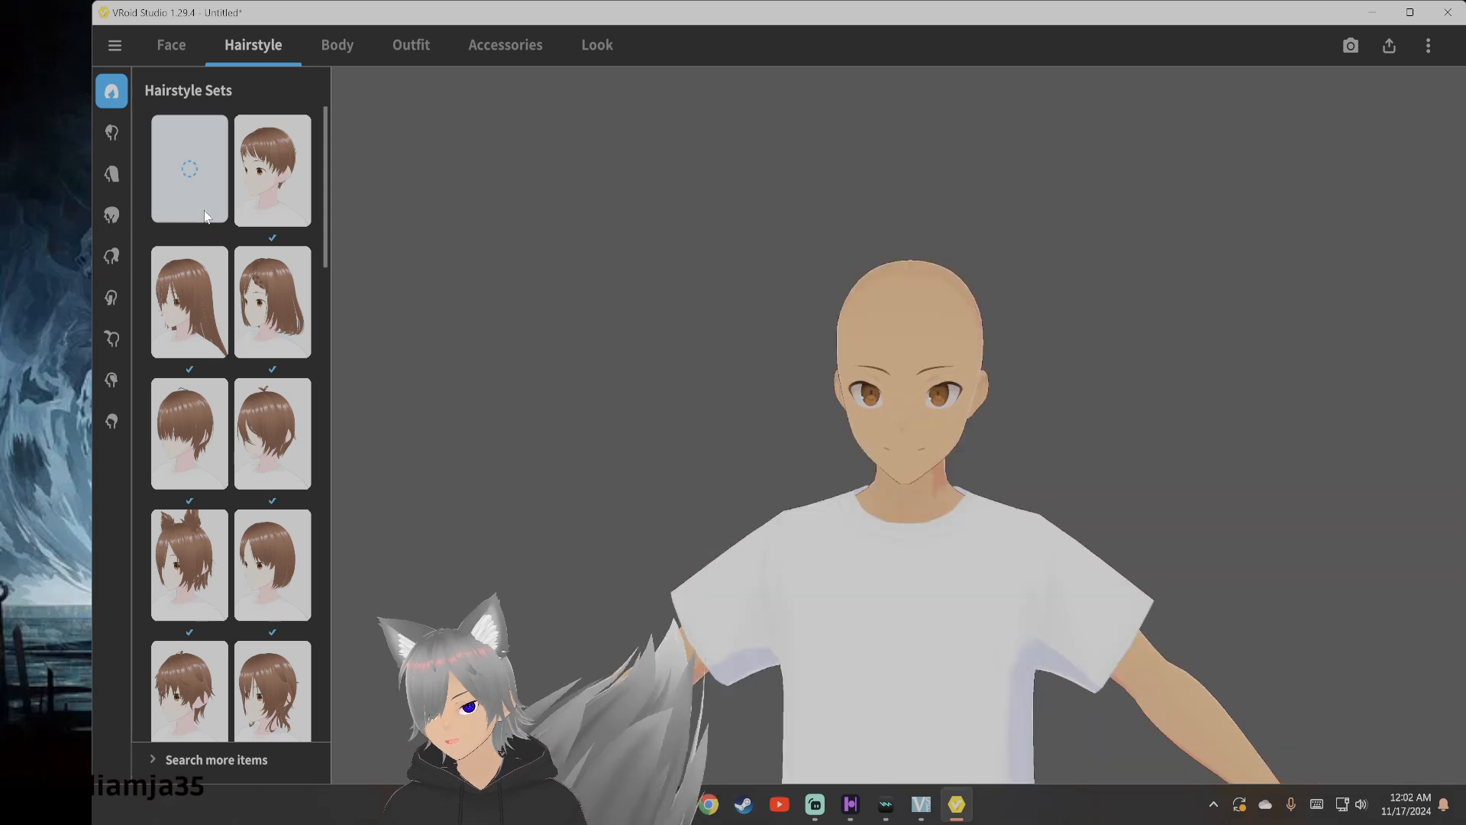
left_click(284, 176)
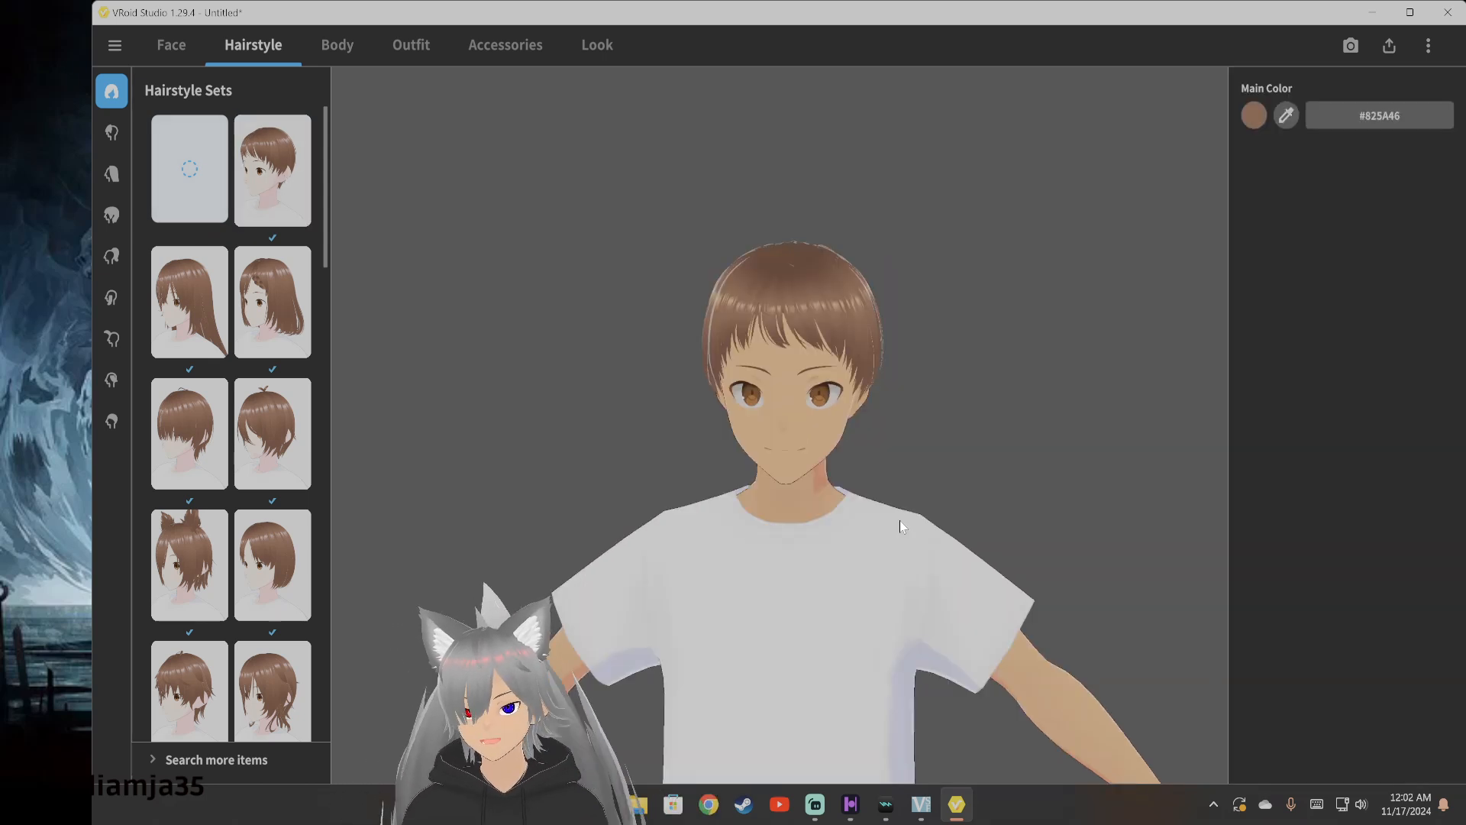
left_click_drag(900, 520, 878, 519)
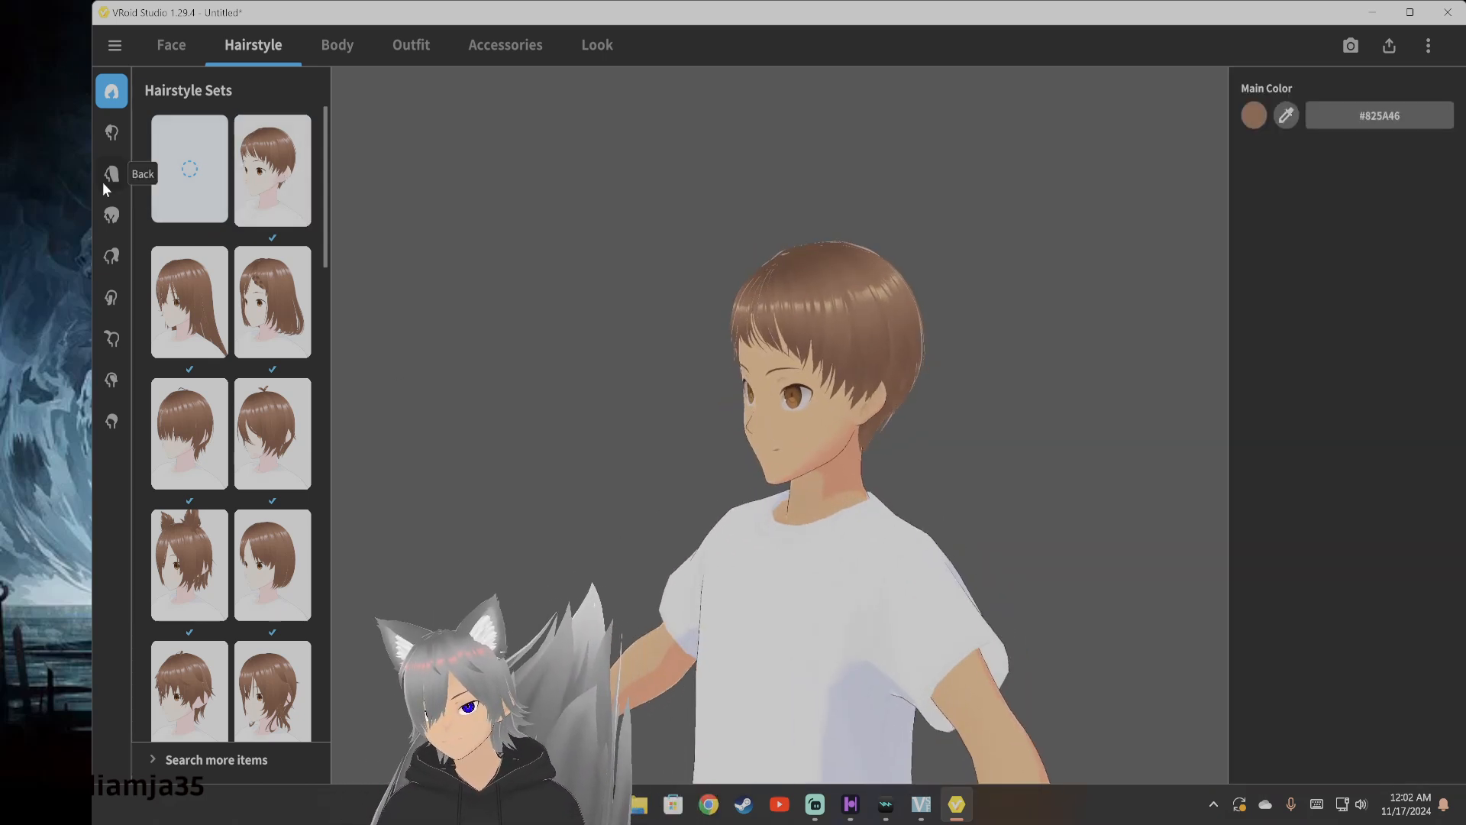
Try the front hair presets with a braided side section and with short parted bangs on the avatar
left_click(113, 134)
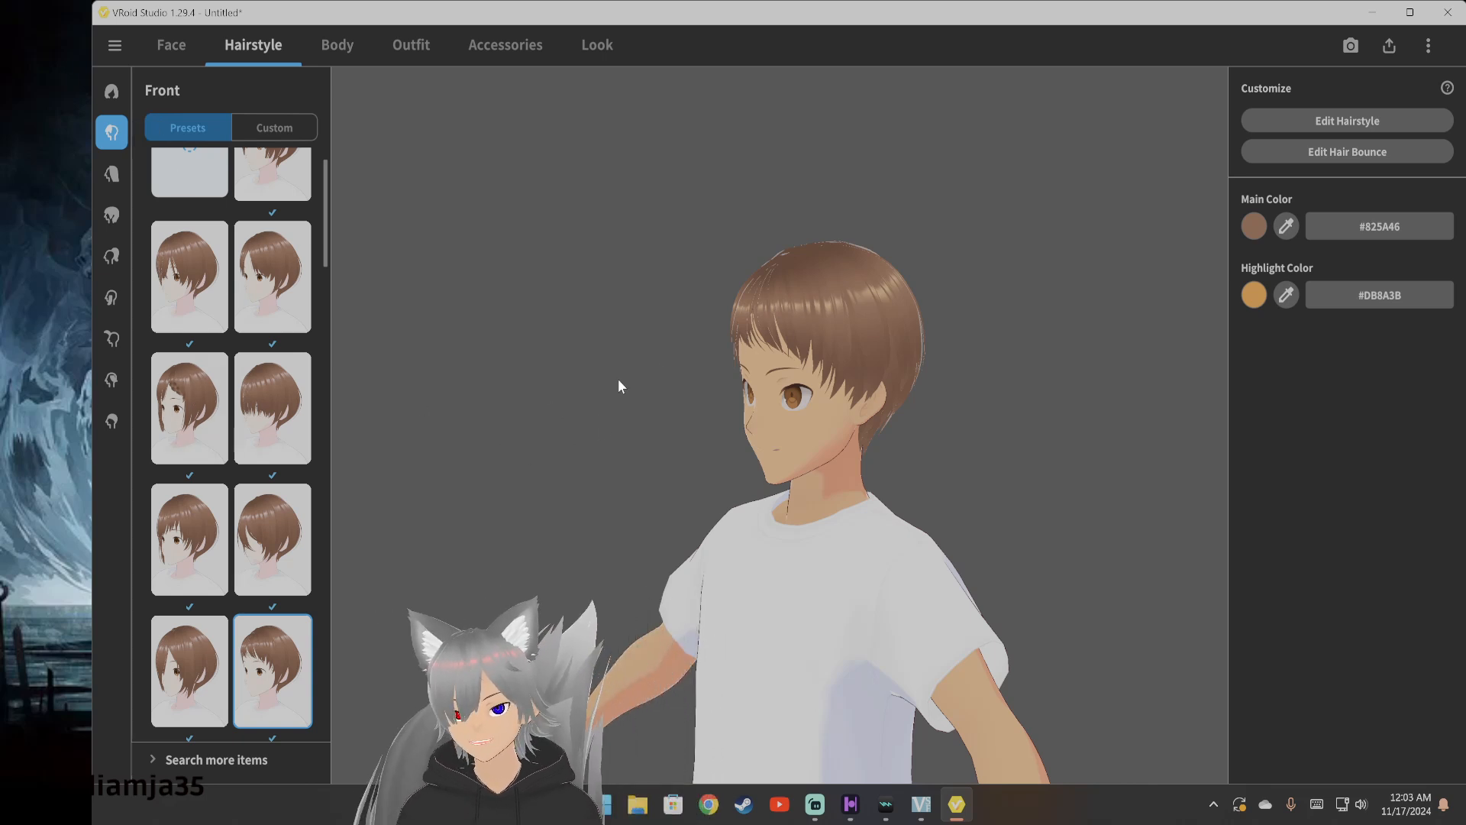
left_click_drag(617, 378, 651, 387)
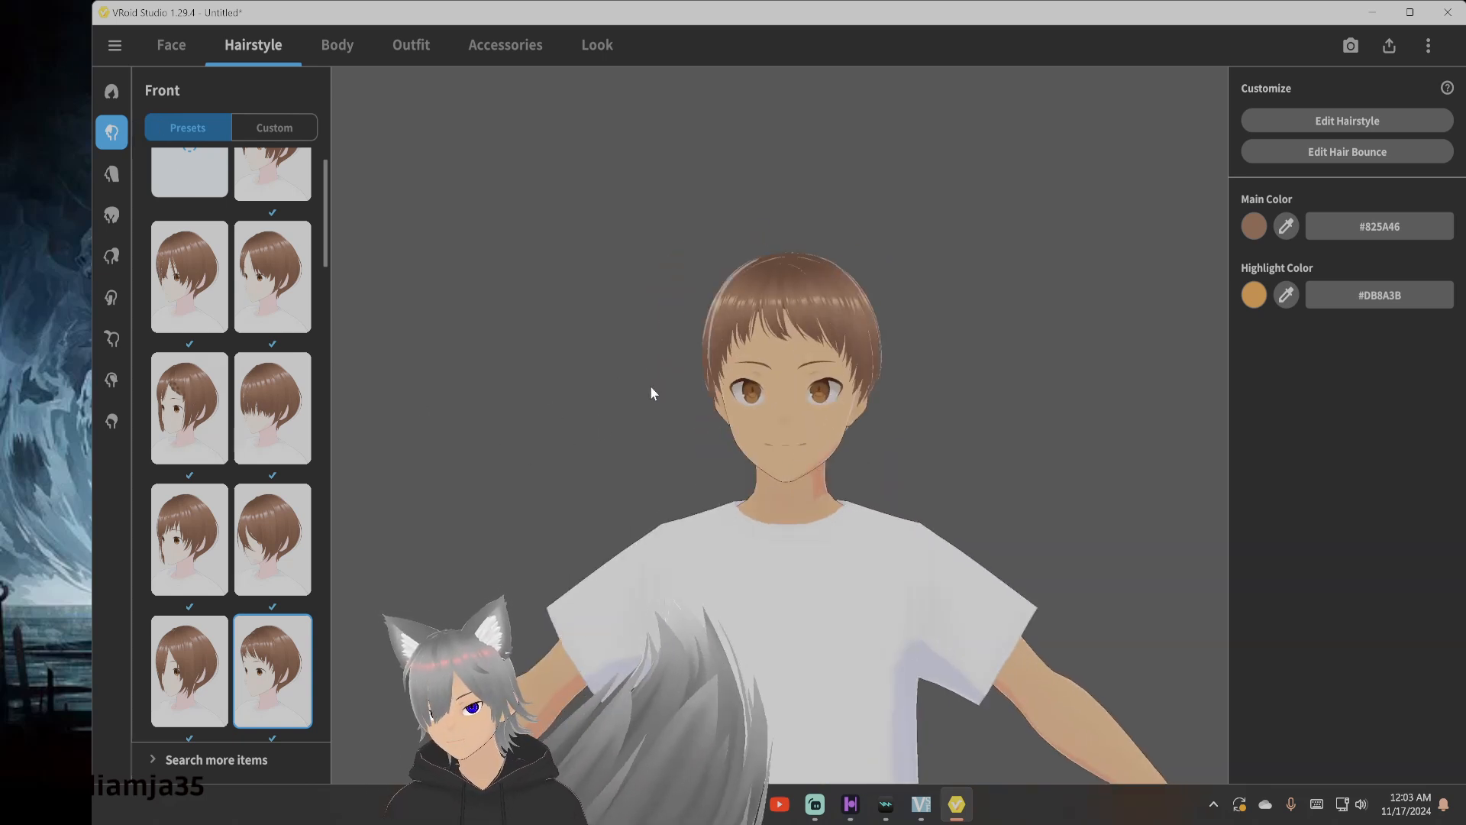
left_click(197, 418)
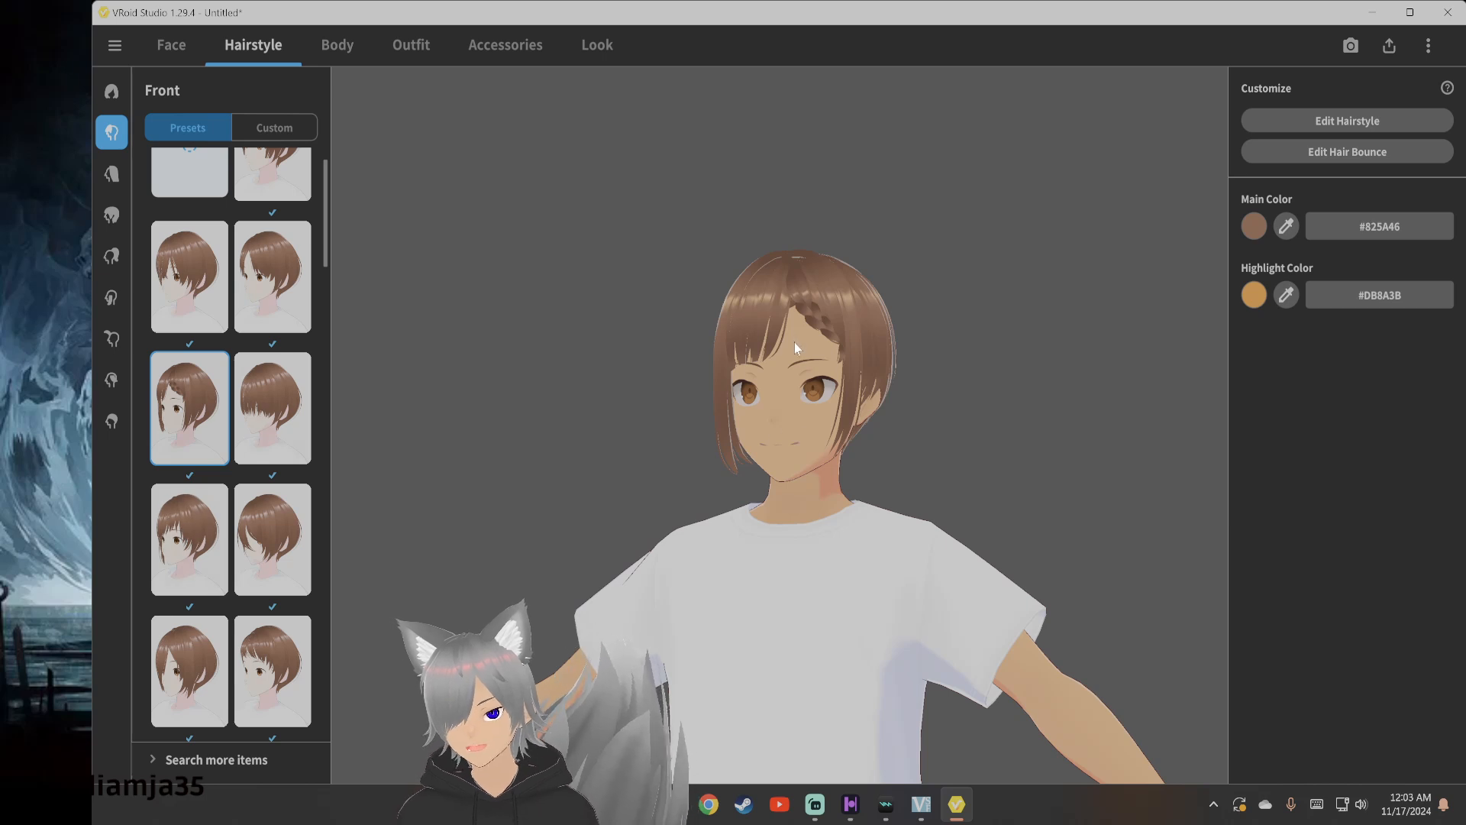
scroll(266, 645, "down", 1)
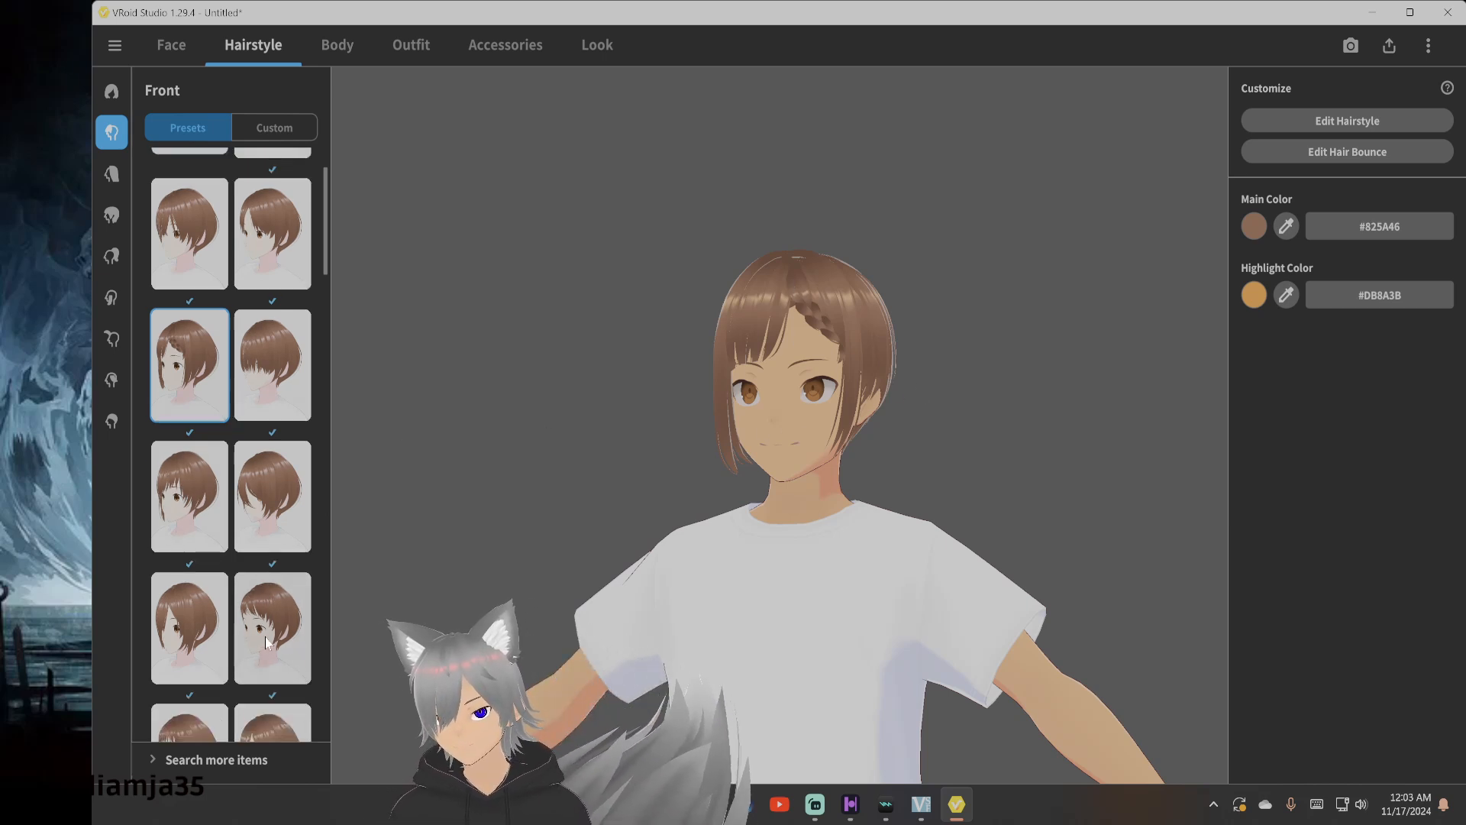
left_click(264, 637)
scroll(252, 703, "down", 3)
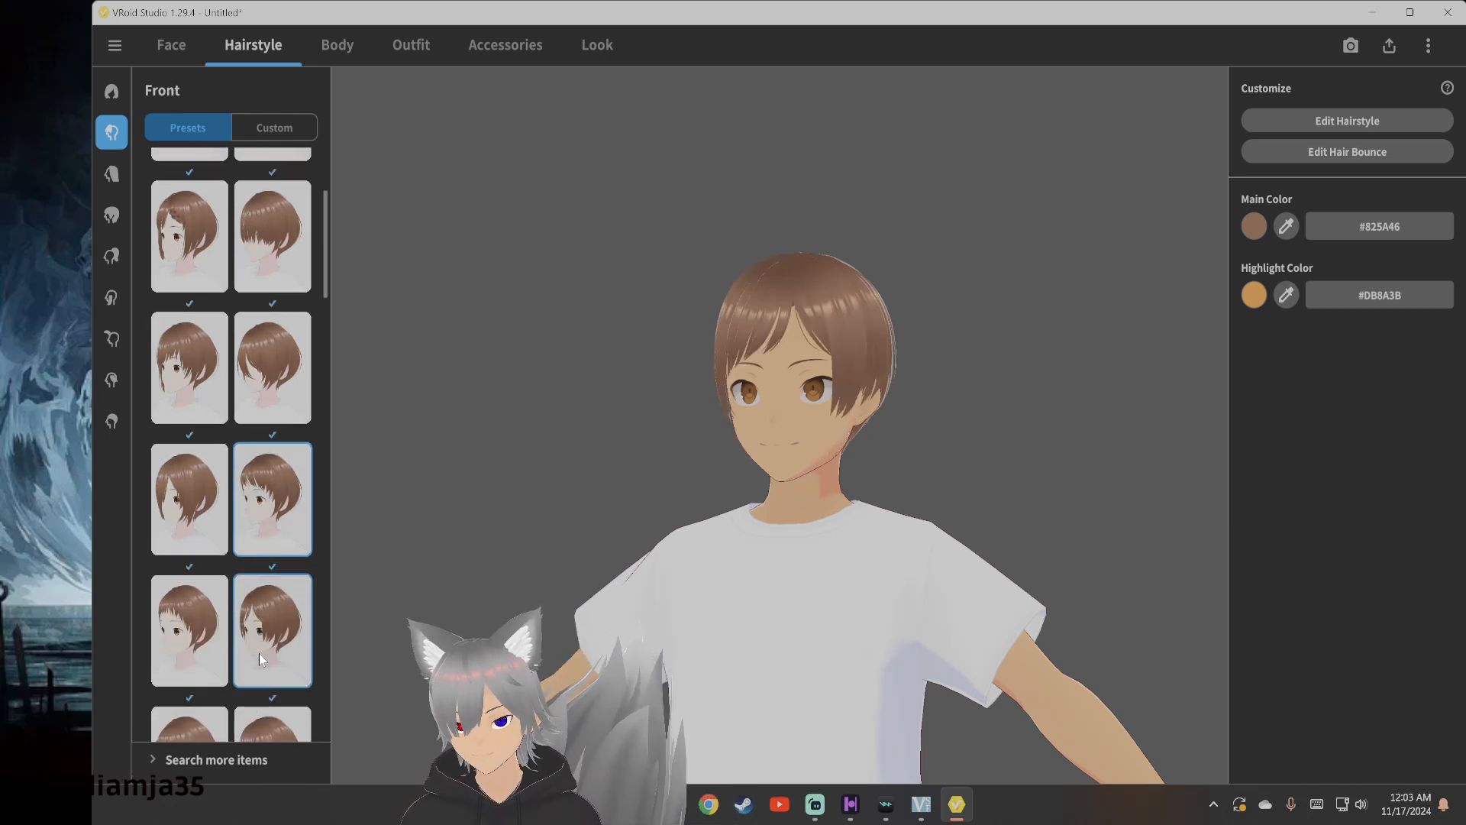
scroll(259, 652, "up", 1)
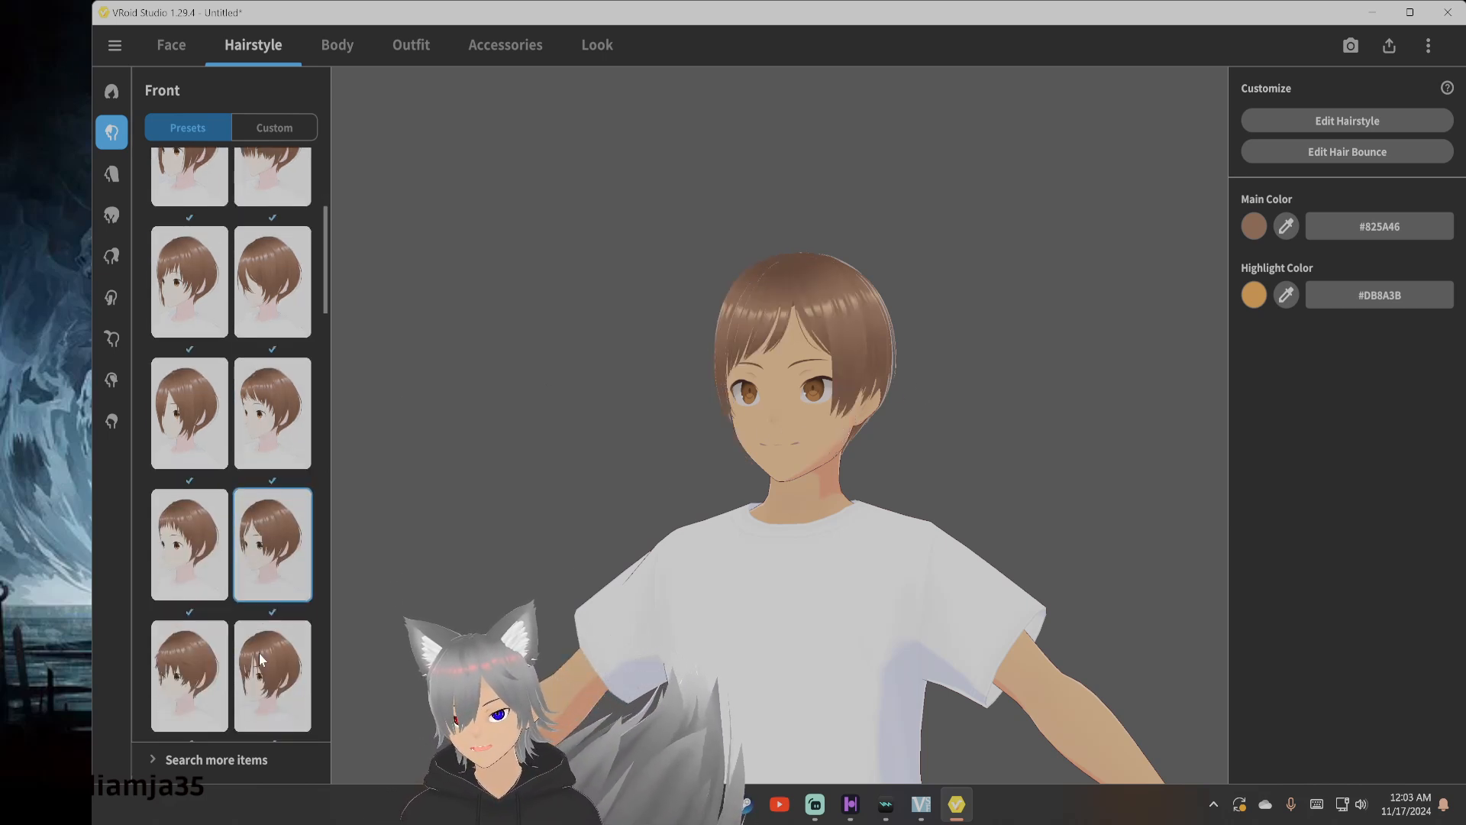
Try the choppy short bangs and the long straight fringe reaching the eyes as front hair
left_click(194, 675)
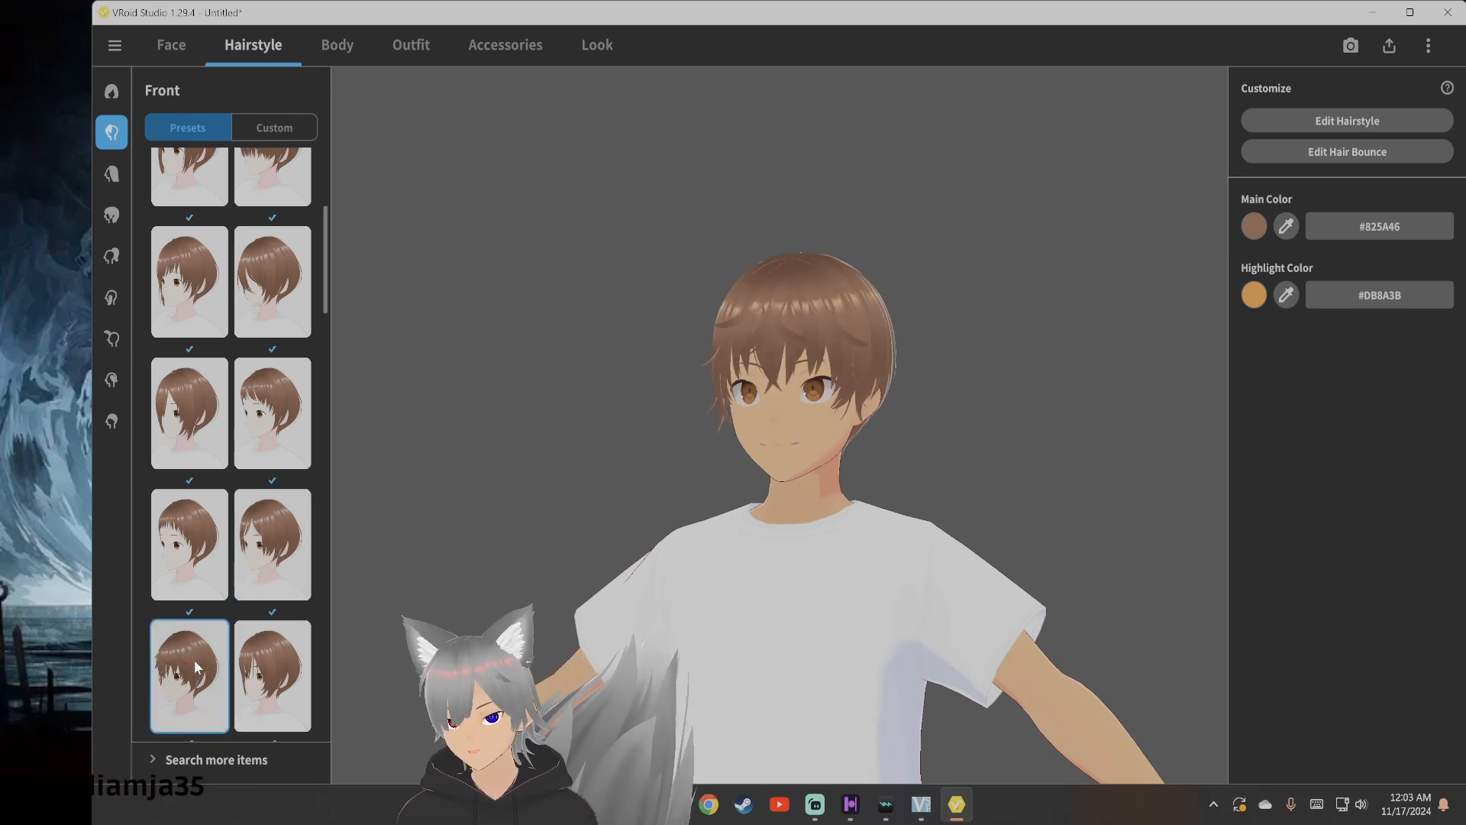
scroll(236, 641, "down", 4)
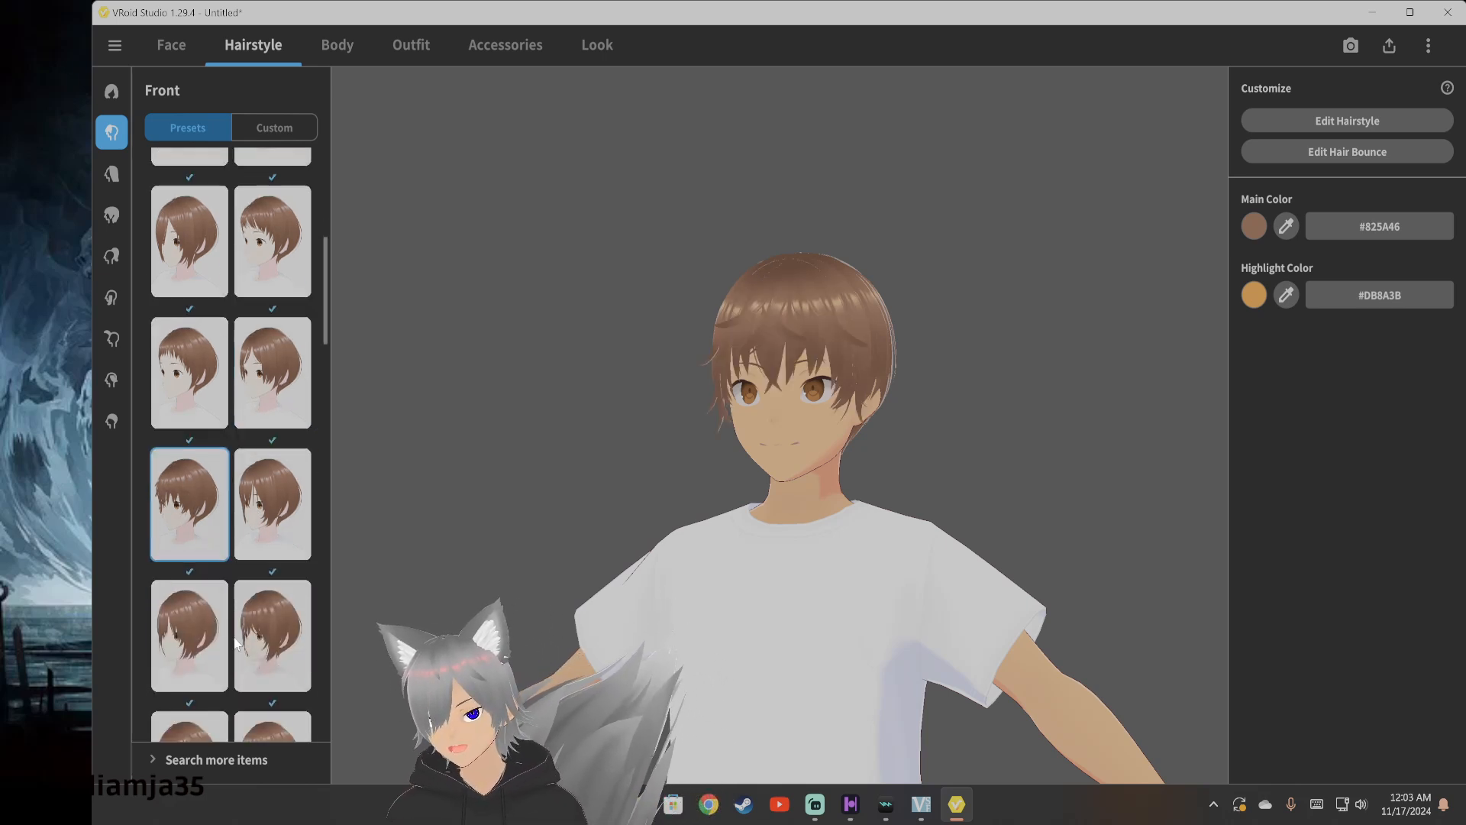
scroll(236, 642, "down", 5)
scroll(236, 641, "down", 8)
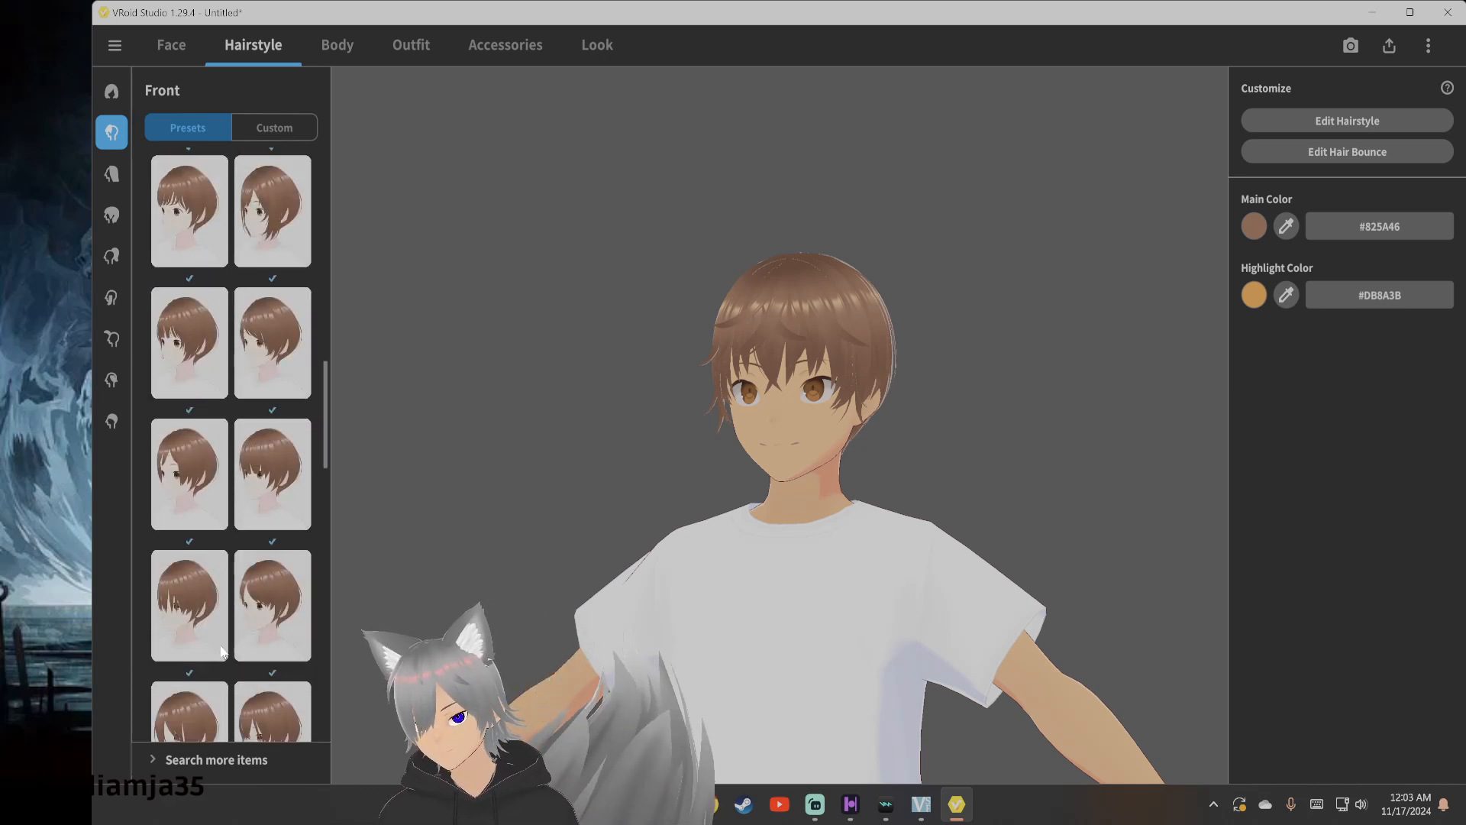
scroll(200, 611, "down", 1)
left_click(199, 603)
scroll(198, 603, "down", 1)
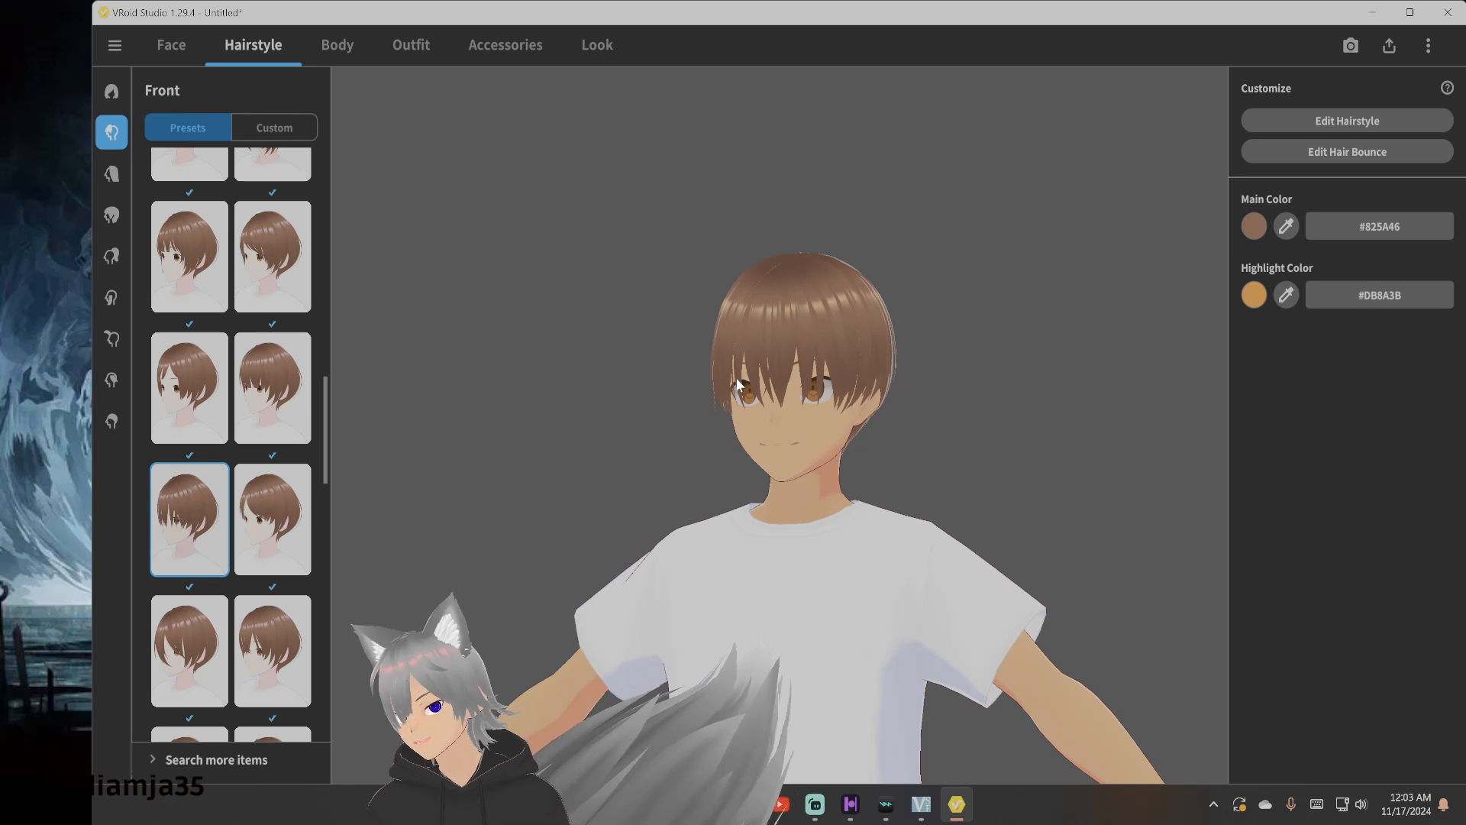
Try front hair with short uneven bangs, a side-swept fringe, and long curved strands over the face
scroll(271, 649, "down", 3)
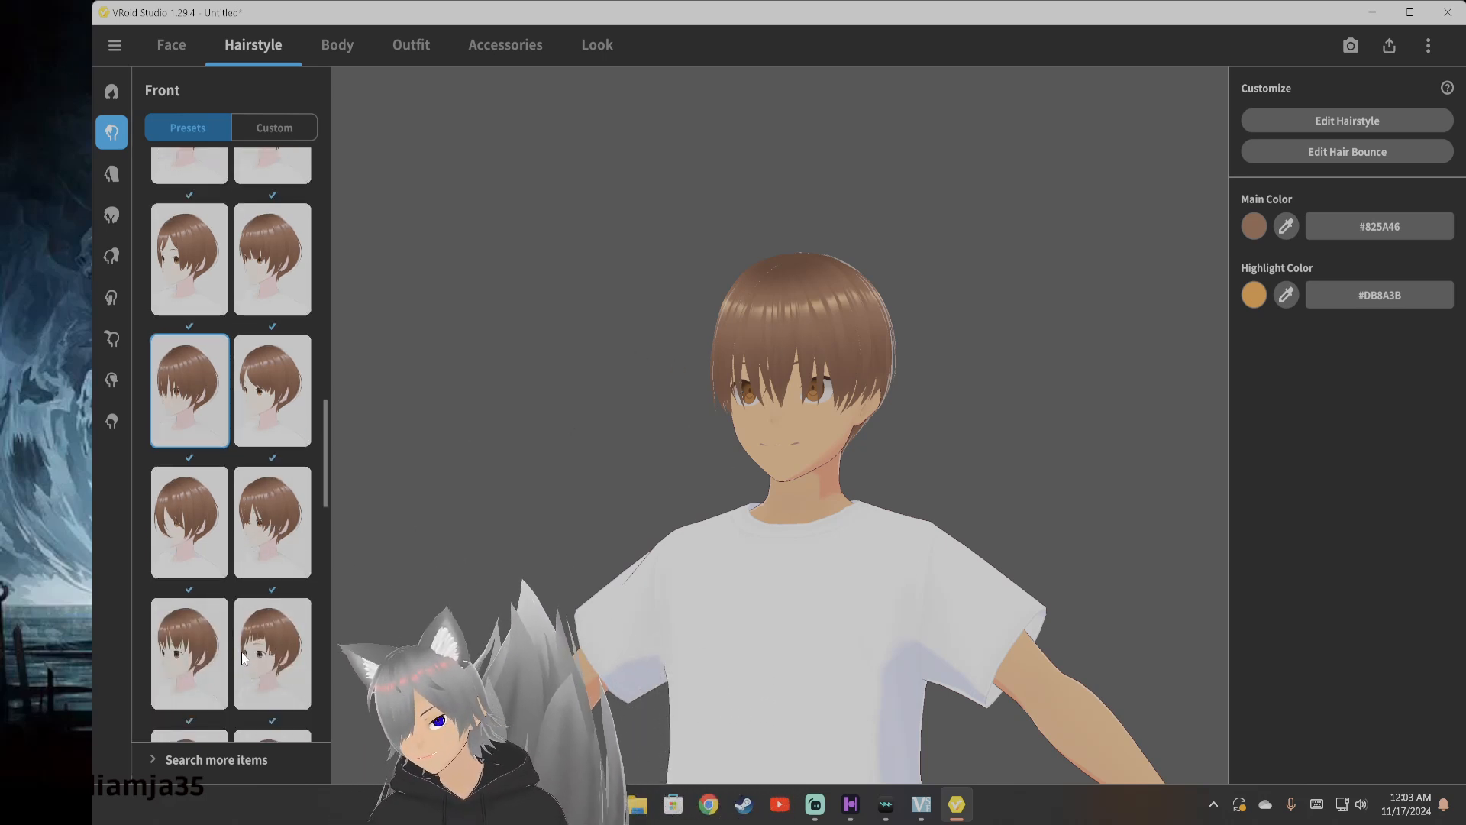
scroll(245, 641, "down", 1)
left_click(269, 605)
scroll(229, 611, "down", 3)
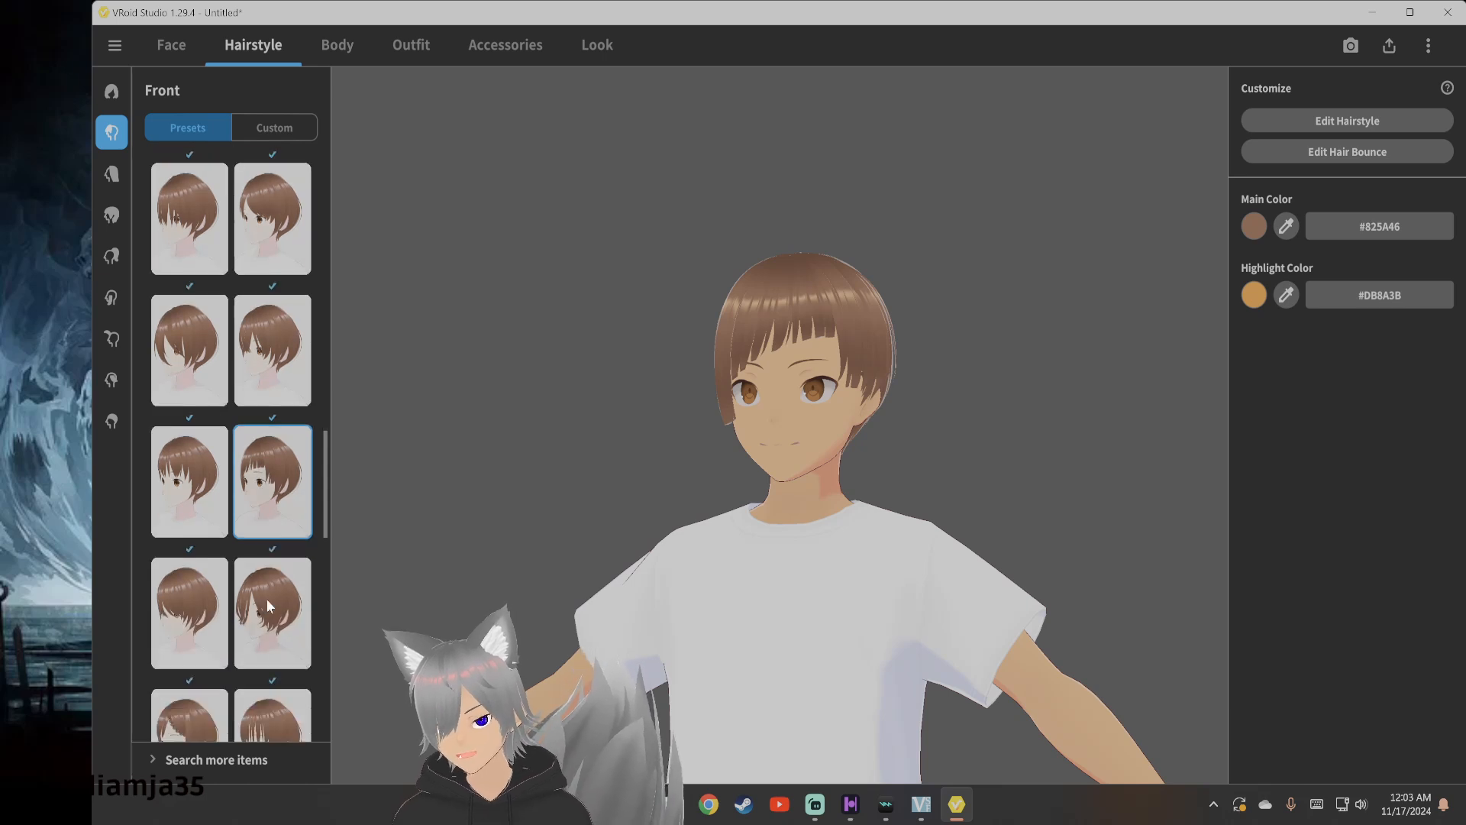
left_click(191, 611)
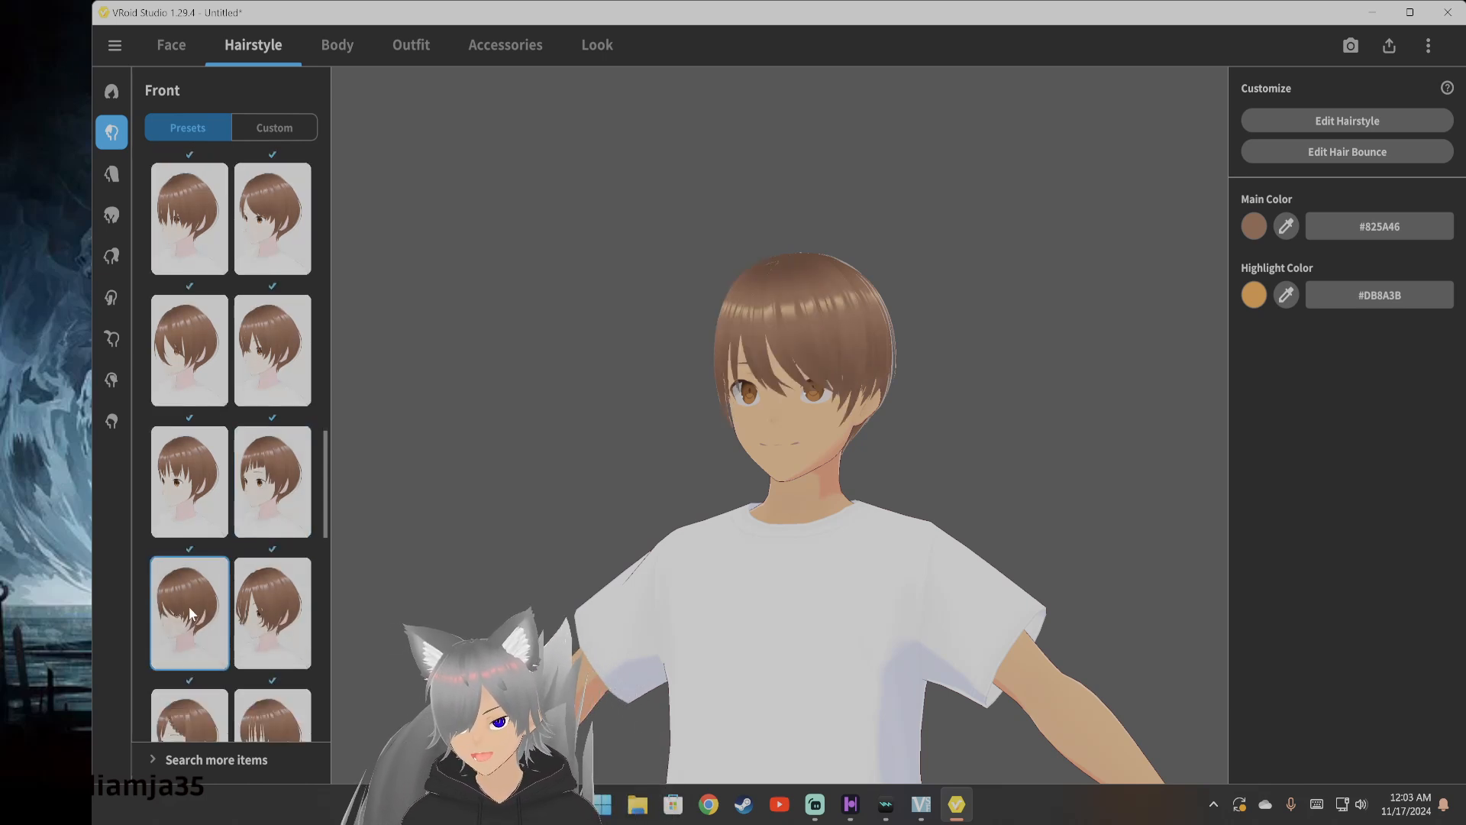
left_click(259, 611)
scroll(241, 526, "down", 4)
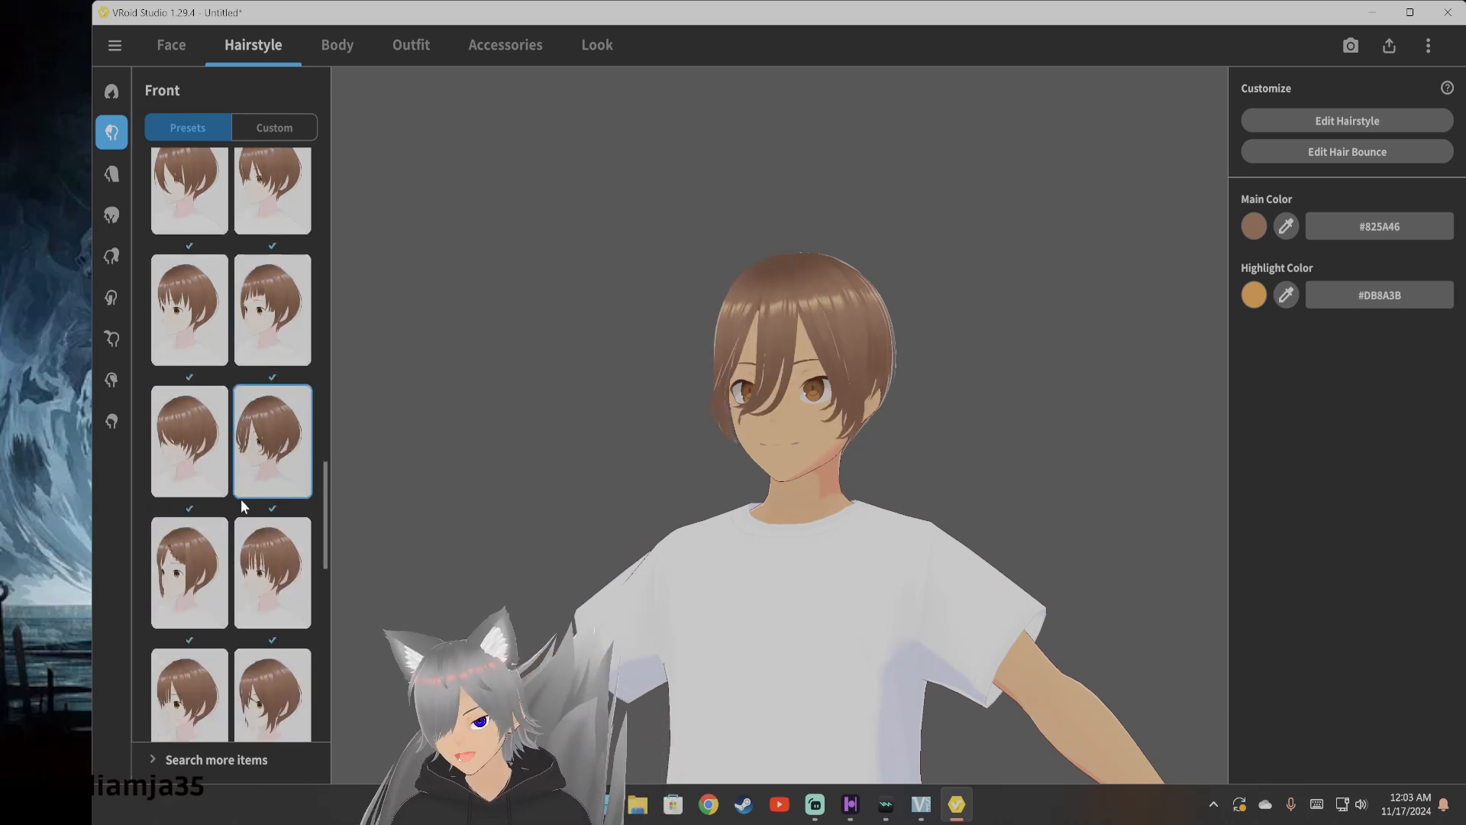
Try front hair with pointed bangs and long side locks, straight parted bangs, and a dense fringe over the eyes
left_click(259, 560)
scroll(261, 558, "down", 2)
left_click(258, 623)
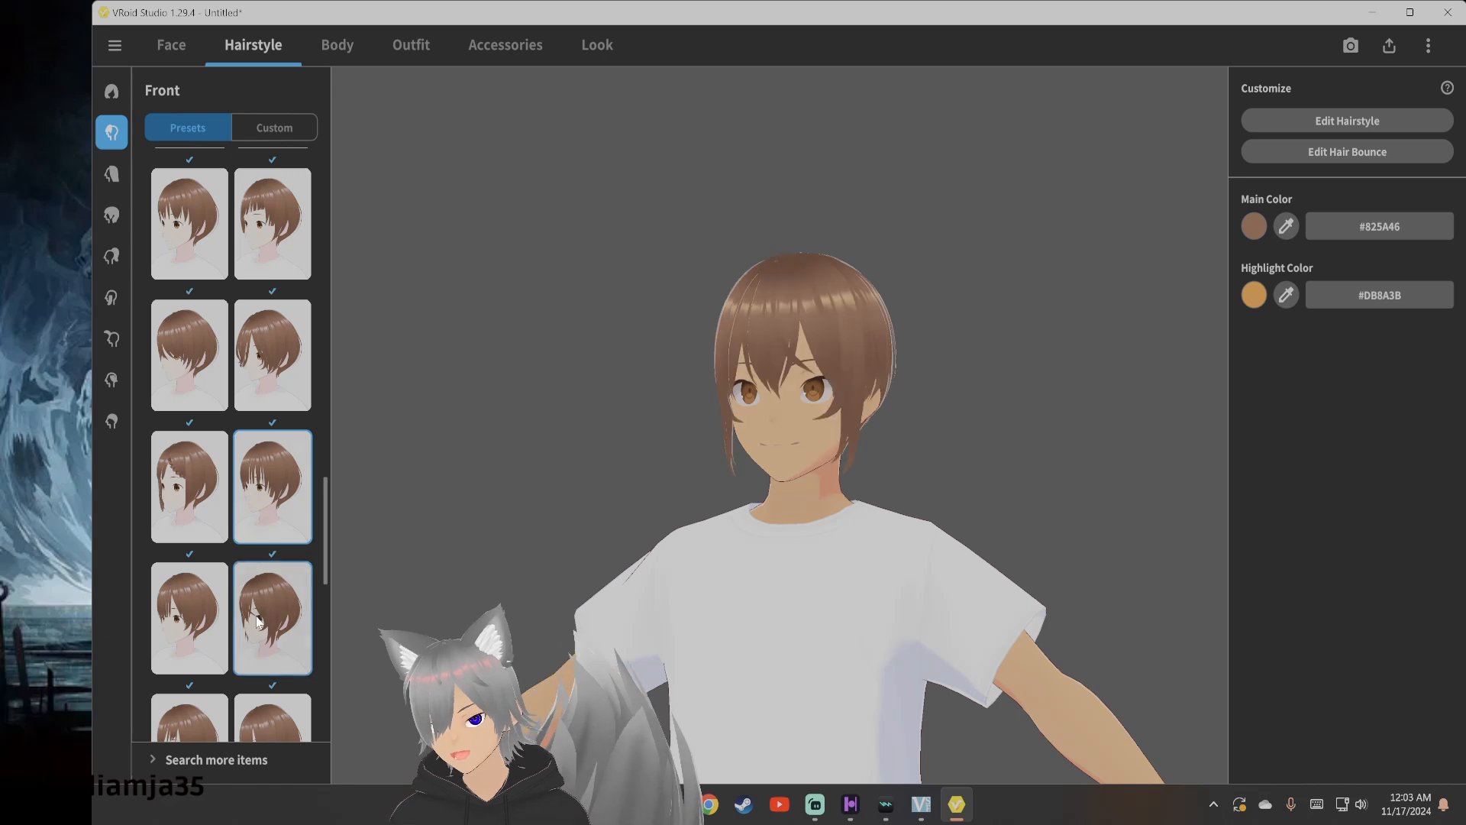
left_click(200, 611)
scroll(221, 605, "down", 2)
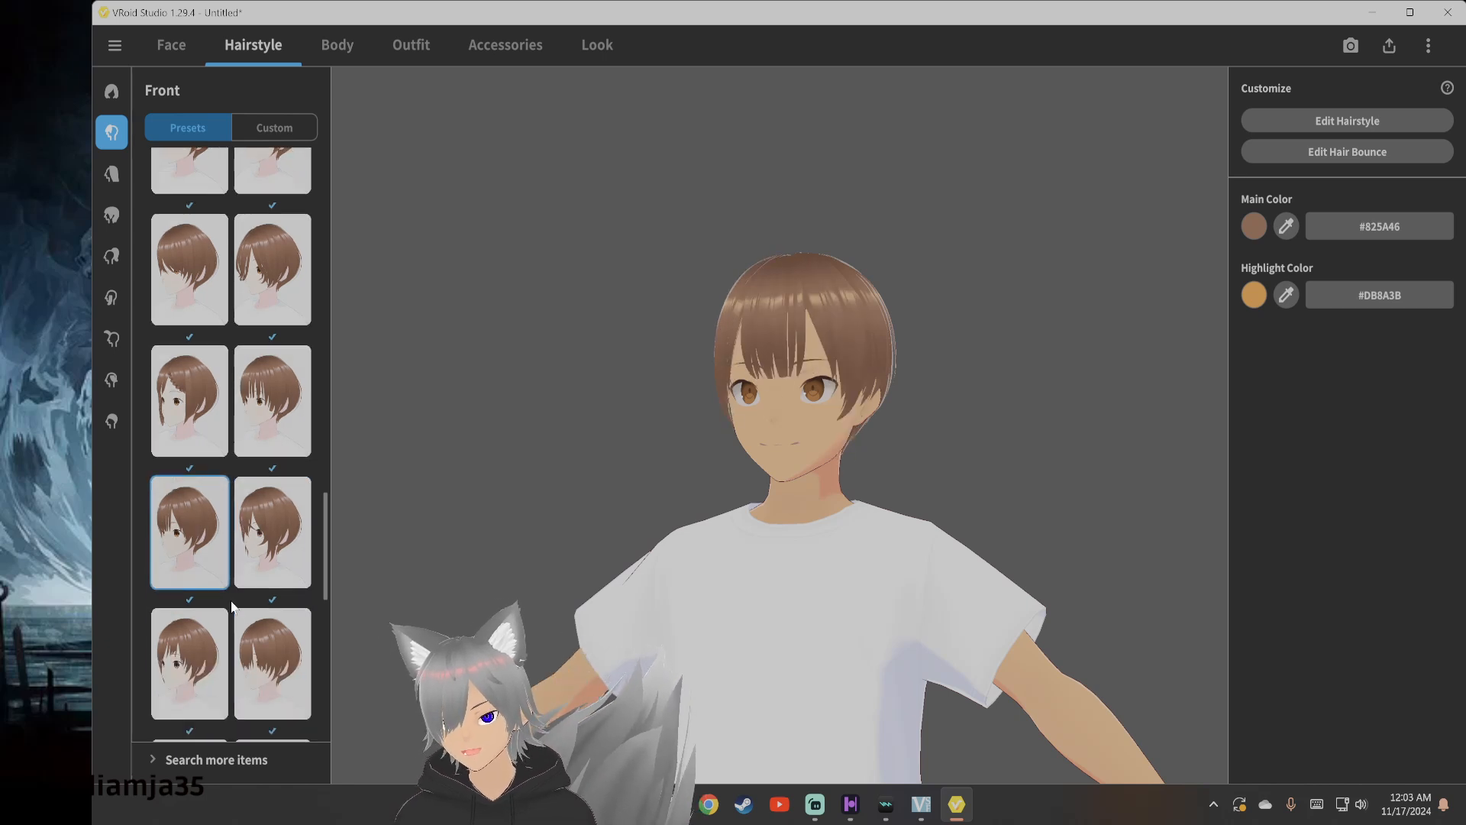
left_click(275, 670)
scroll(267, 647, "down", 3)
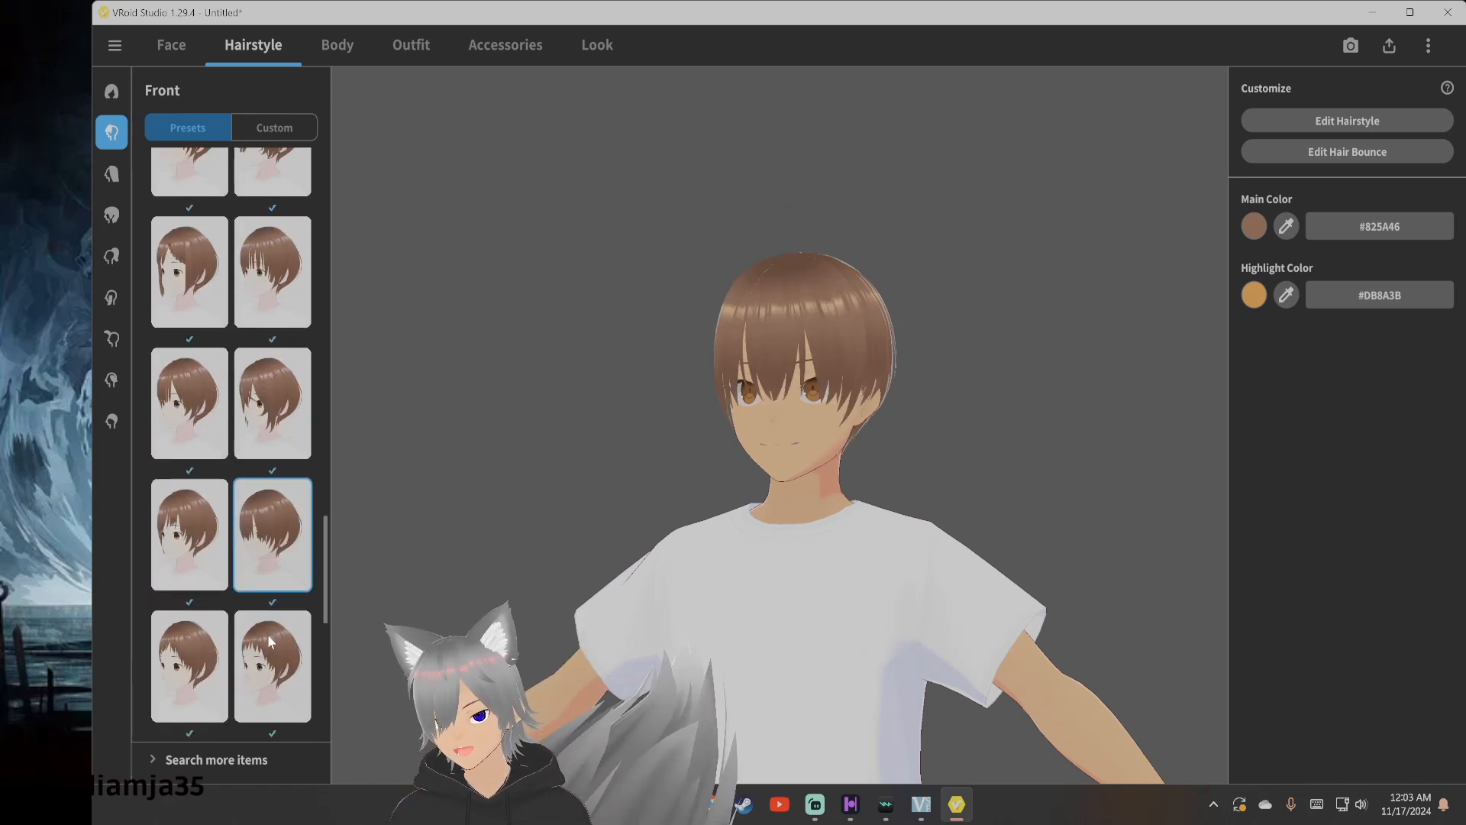
Try the longer front hair presets that frame the face, with side-swept bangs and with pointed bangs
scroll(259, 540, "up", 3)
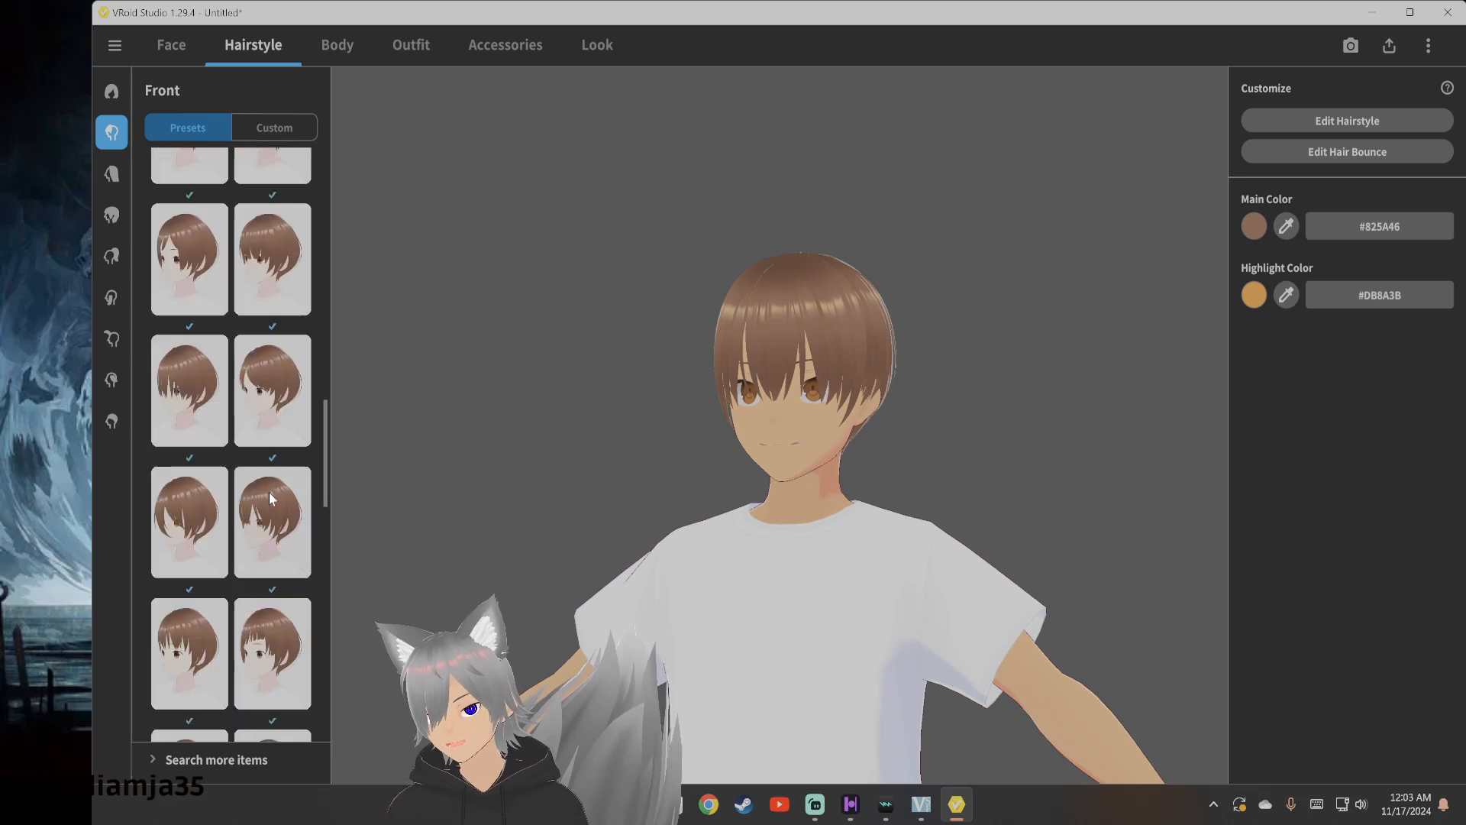
scroll(269, 498, "up", 2)
left_click(277, 332)
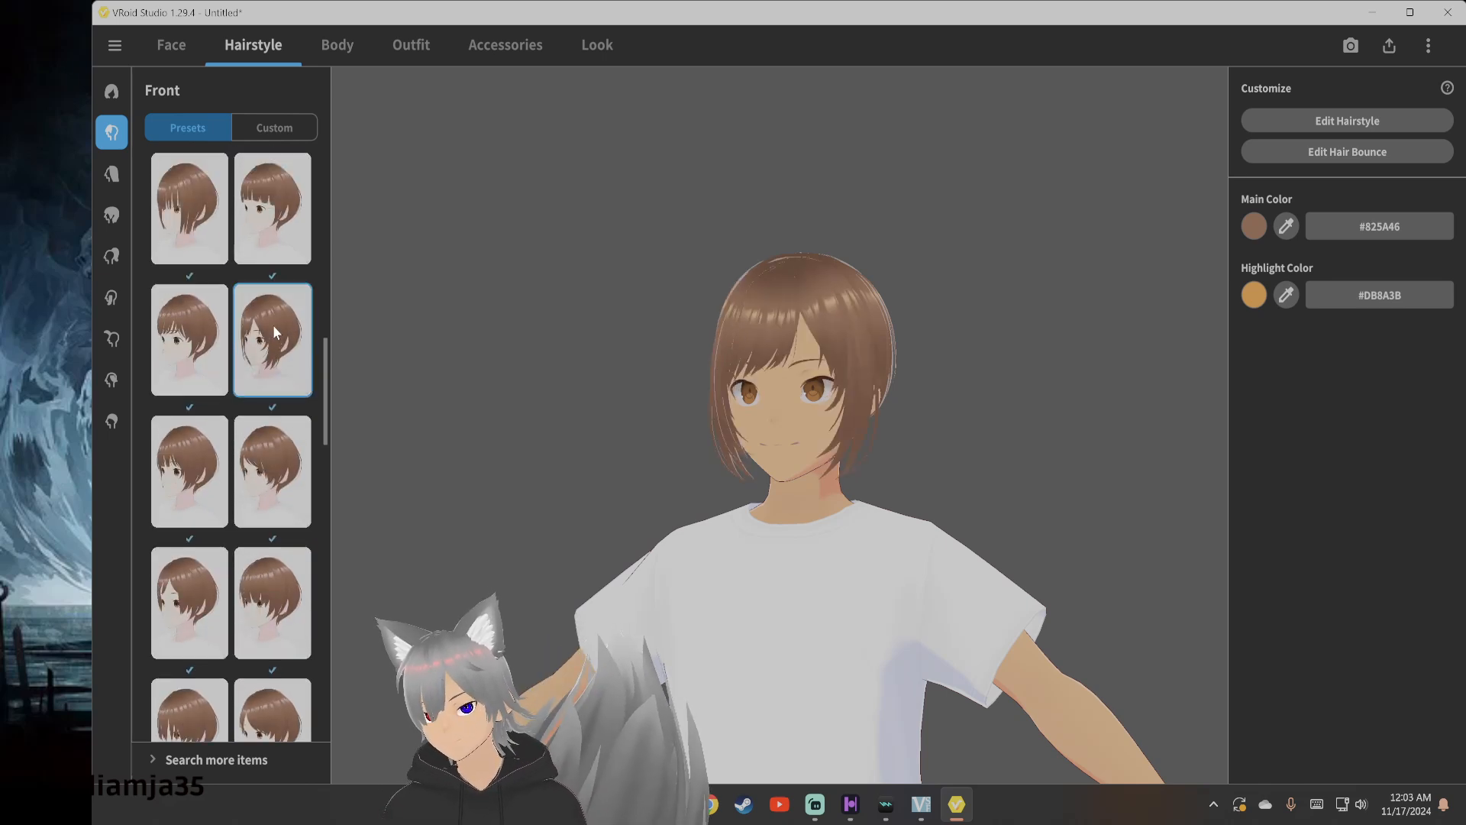
left_click(270, 249)
scroll(271, 247, "up", 3)
left_click(272, 242)
scroll(273, 241, "up", 4)
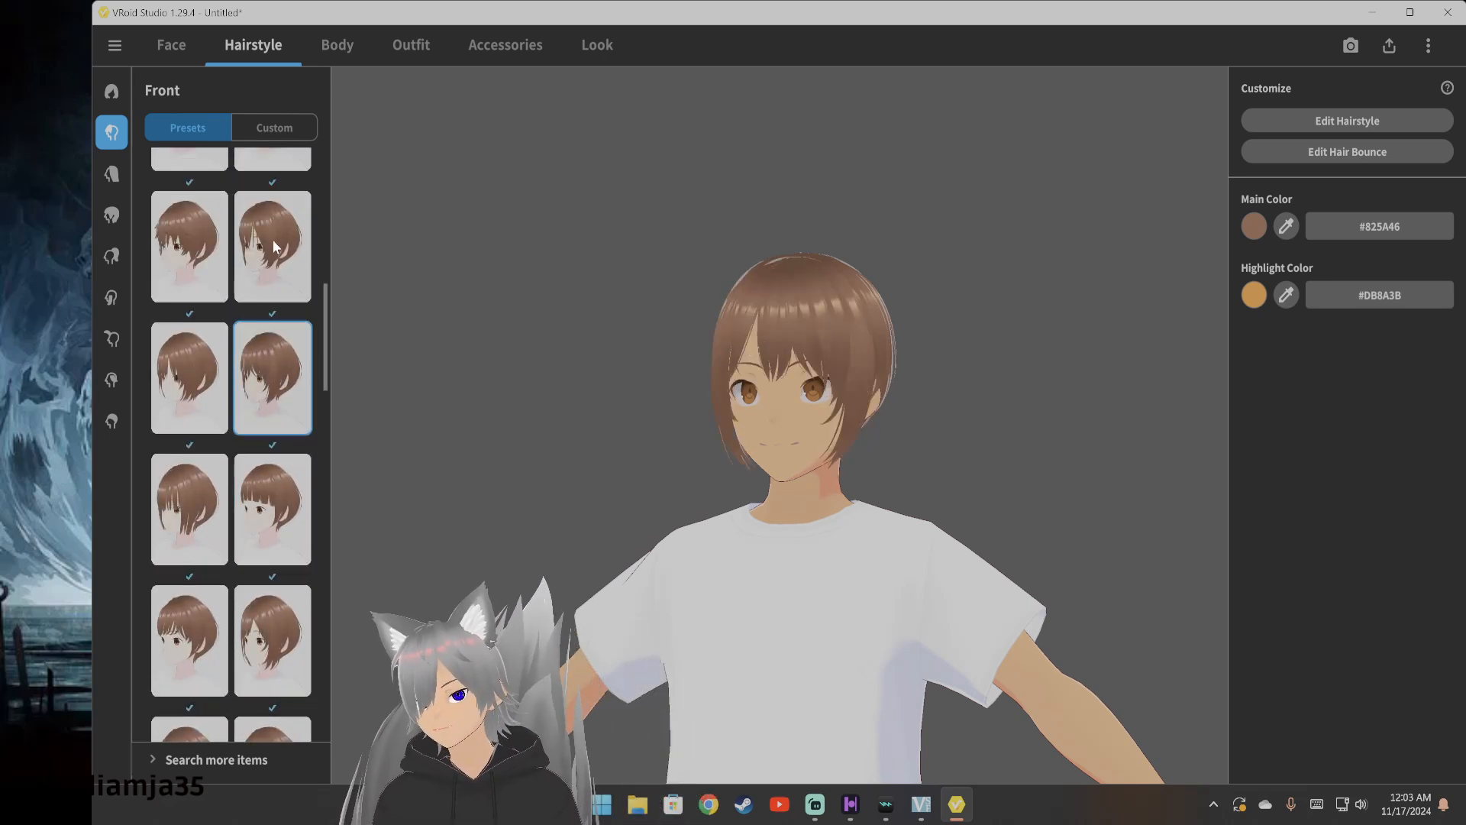
Apply the front hair preset with side-swept bangs covering one eye and view the avatar from the front
scroll(282, 325, "up", 3)
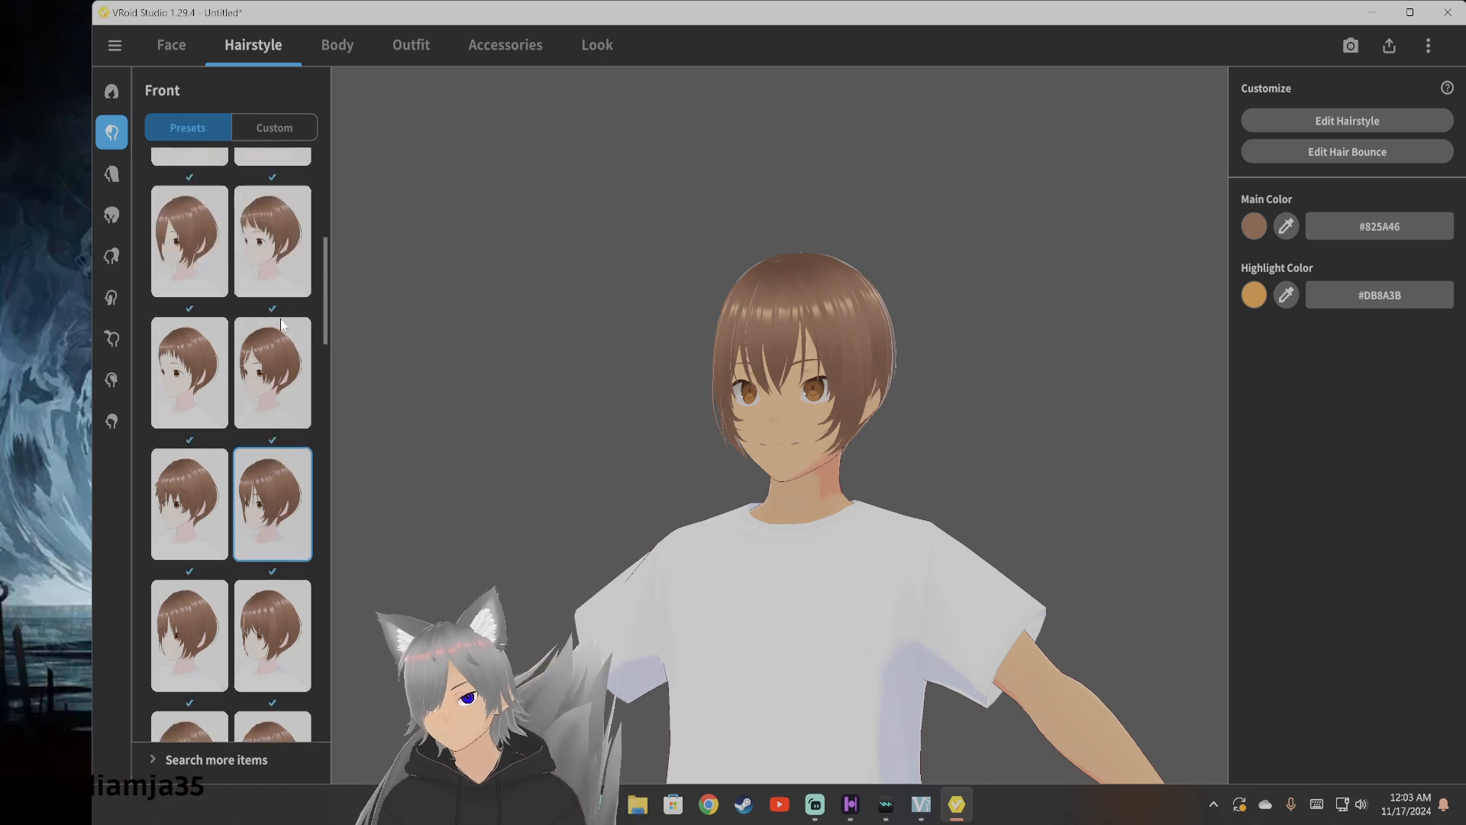
scroll(281, 306, "up", 3)
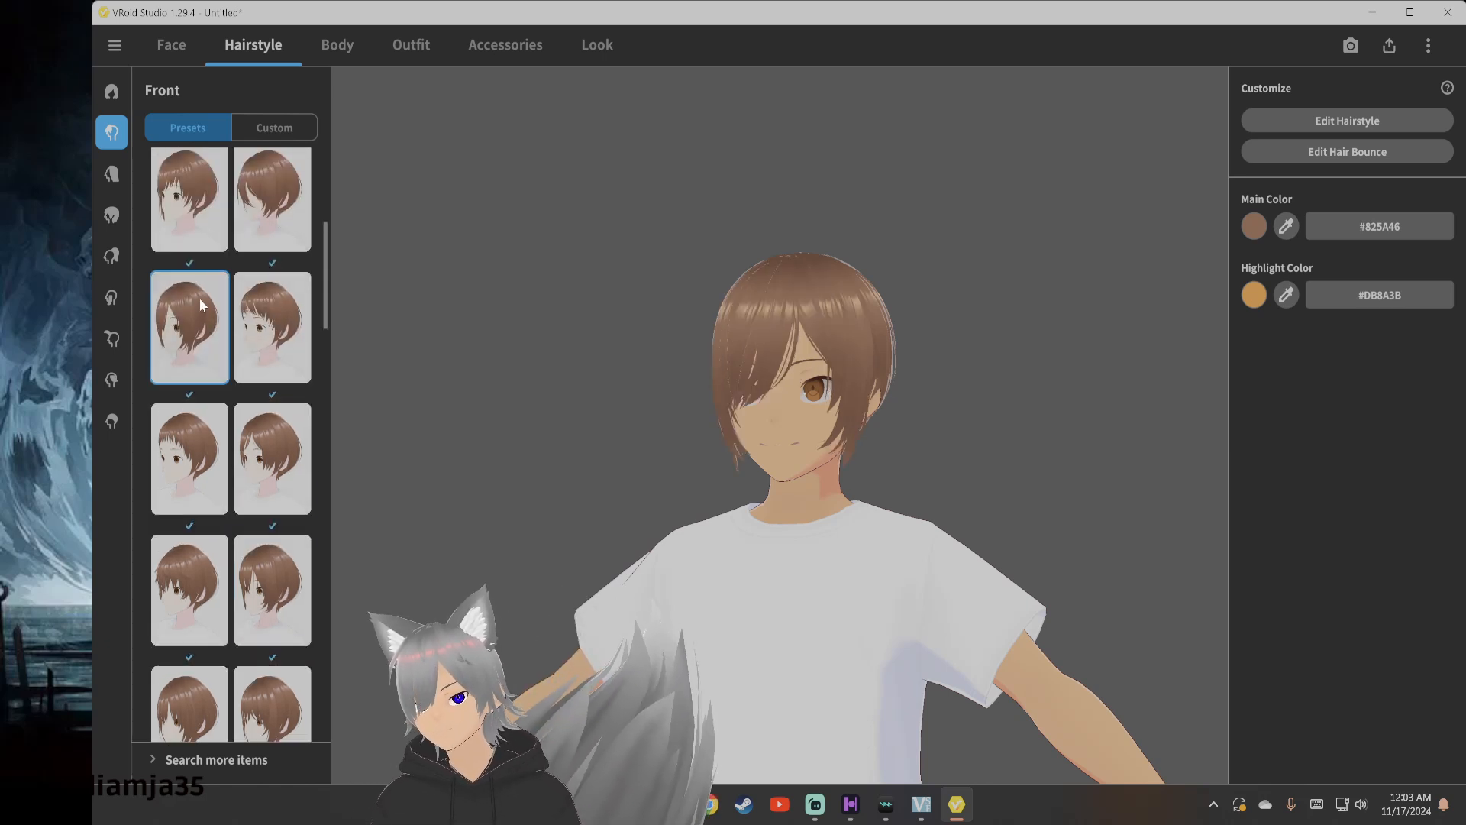
right_click_drag(668, 419, 706, 447)
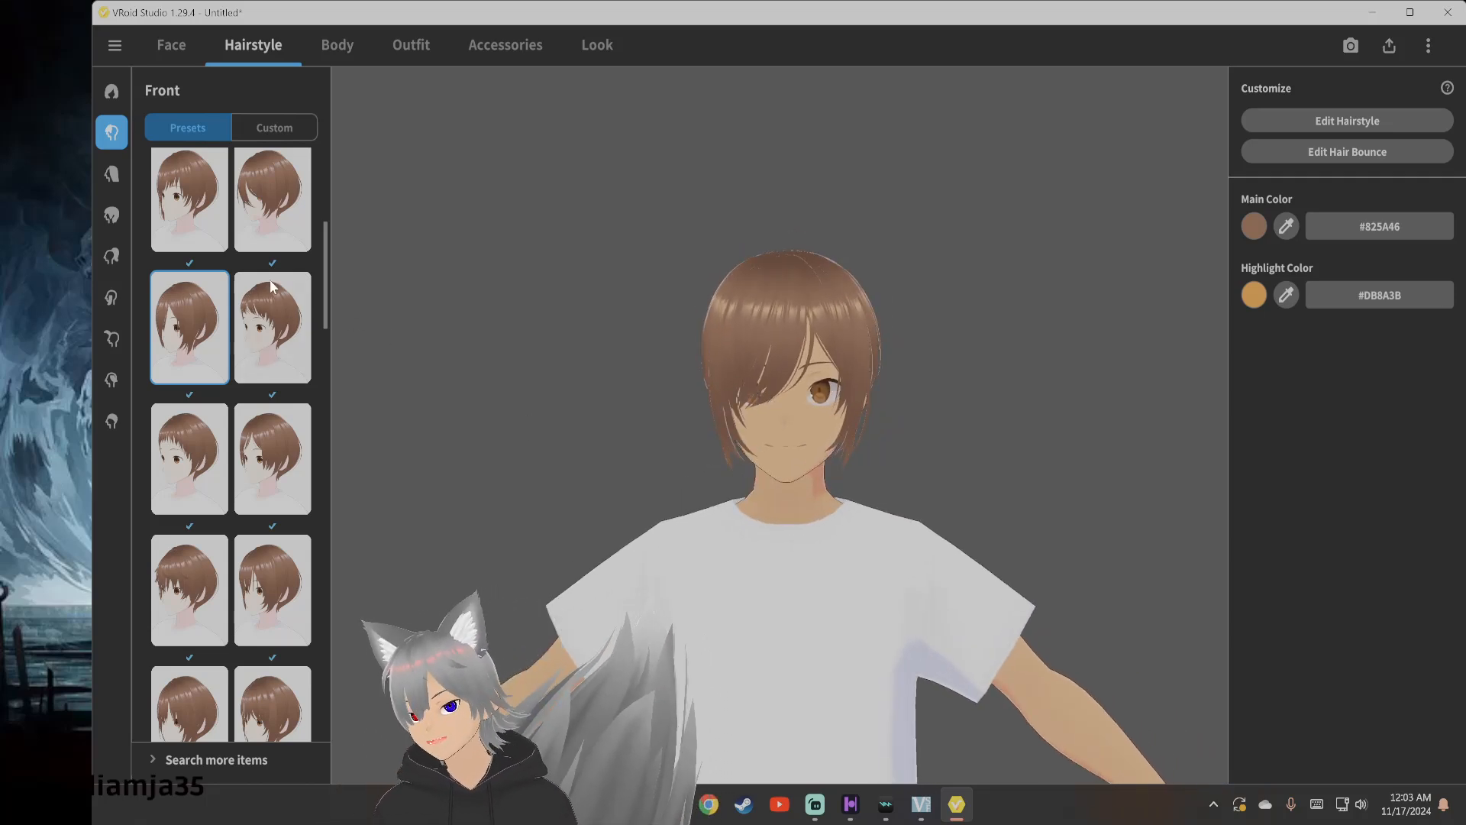
Inspect the one-eye bangs' hair groups in the hairstyle editor and close it without saving
left_click(1354, 122)
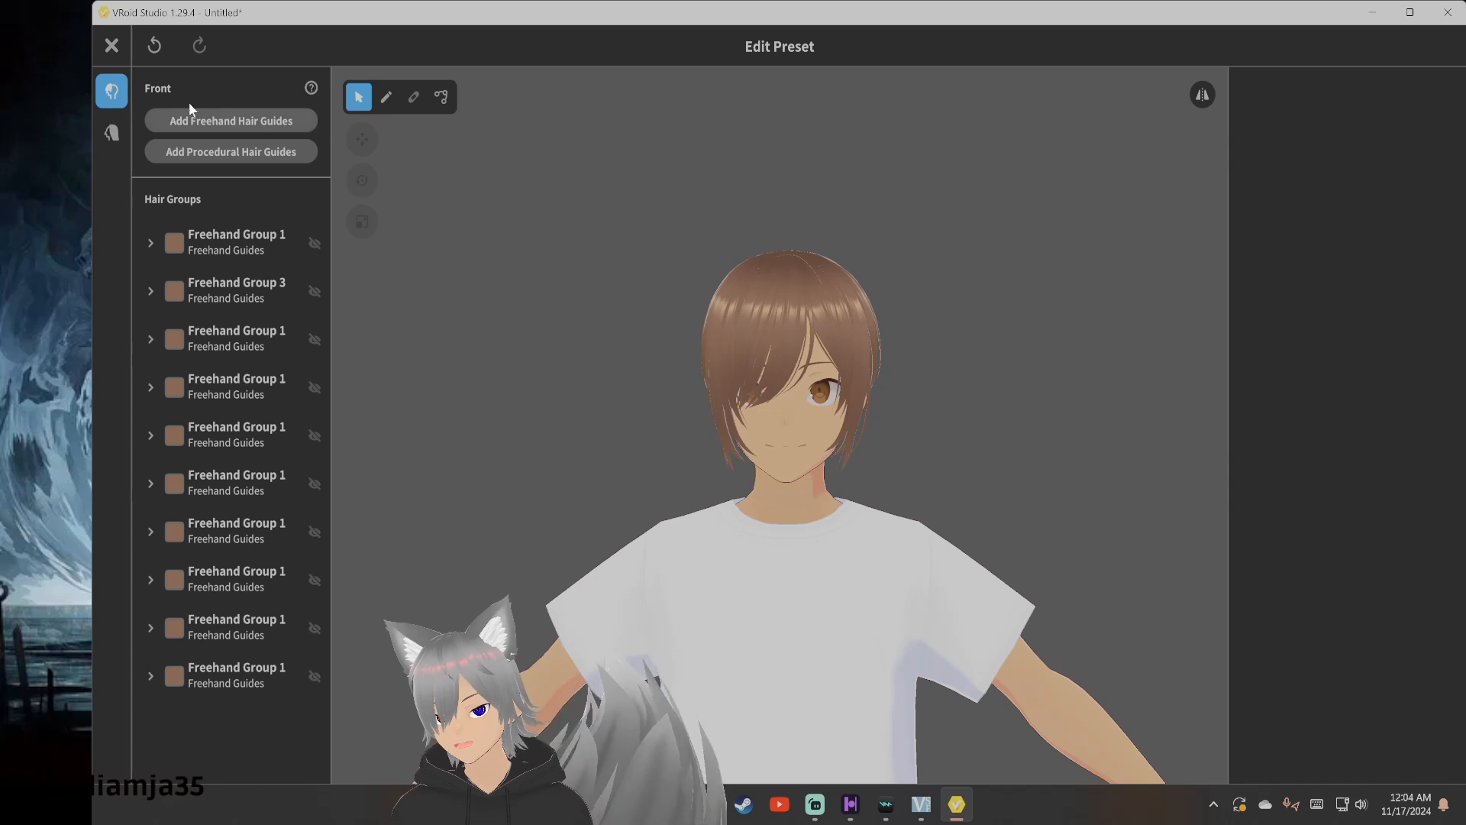
left_click(111, 47)
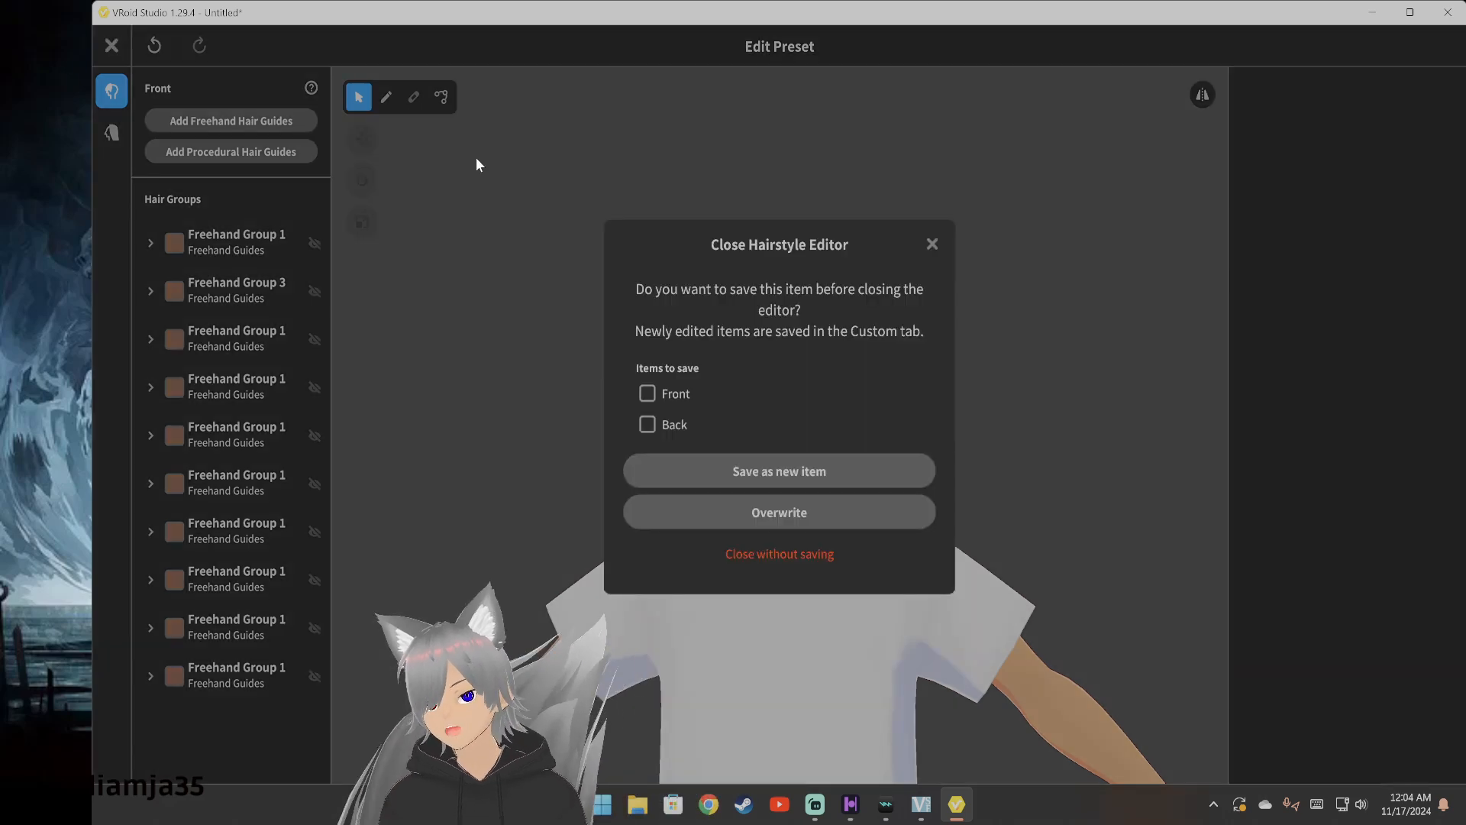
left_click(774, 550)
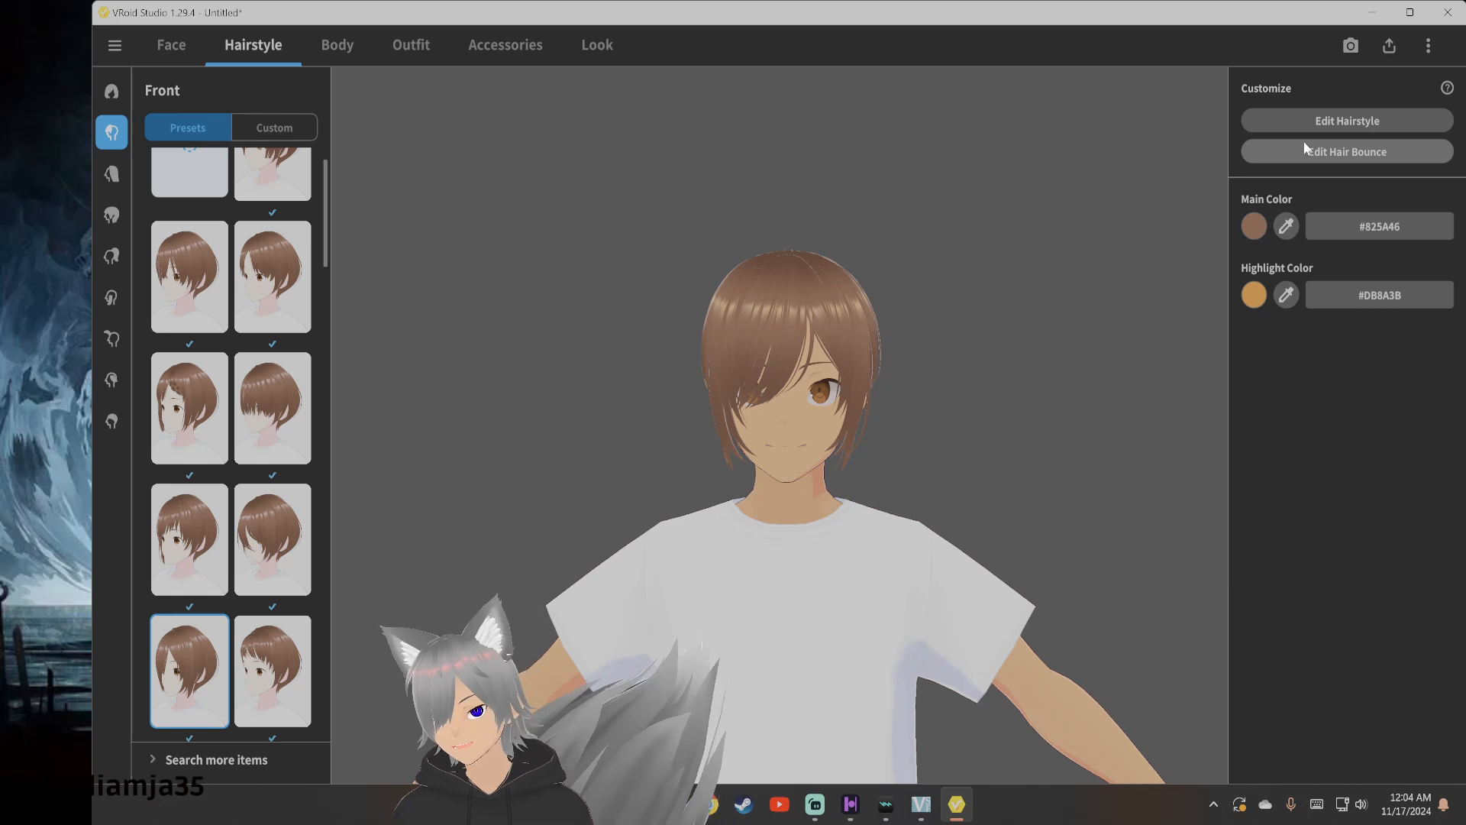
Try the back hair presets with long thick braids and with long wavy hair, viewing the avatar from behind
left_click(112, 174)
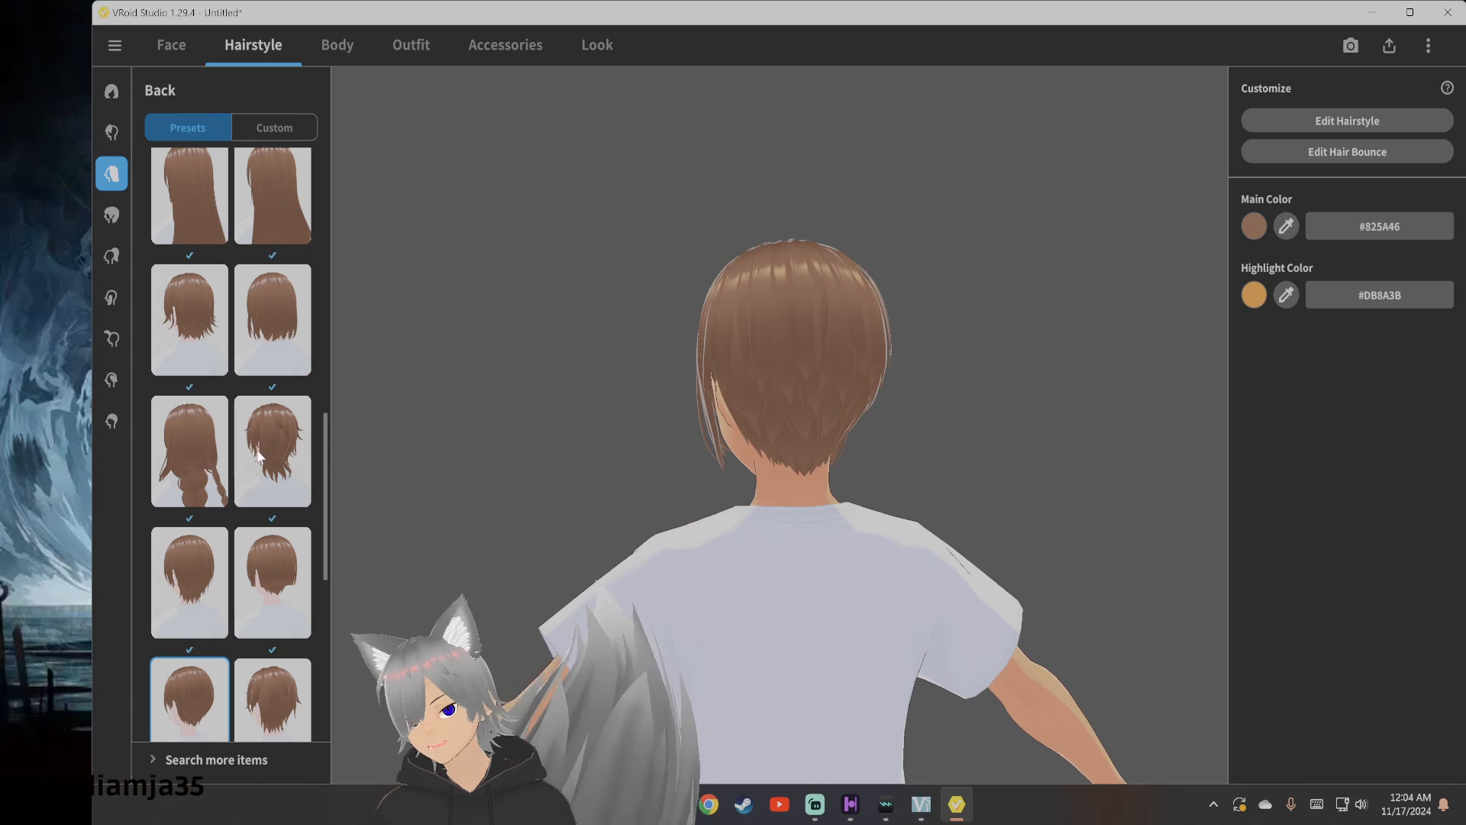
left_click(194, 468)
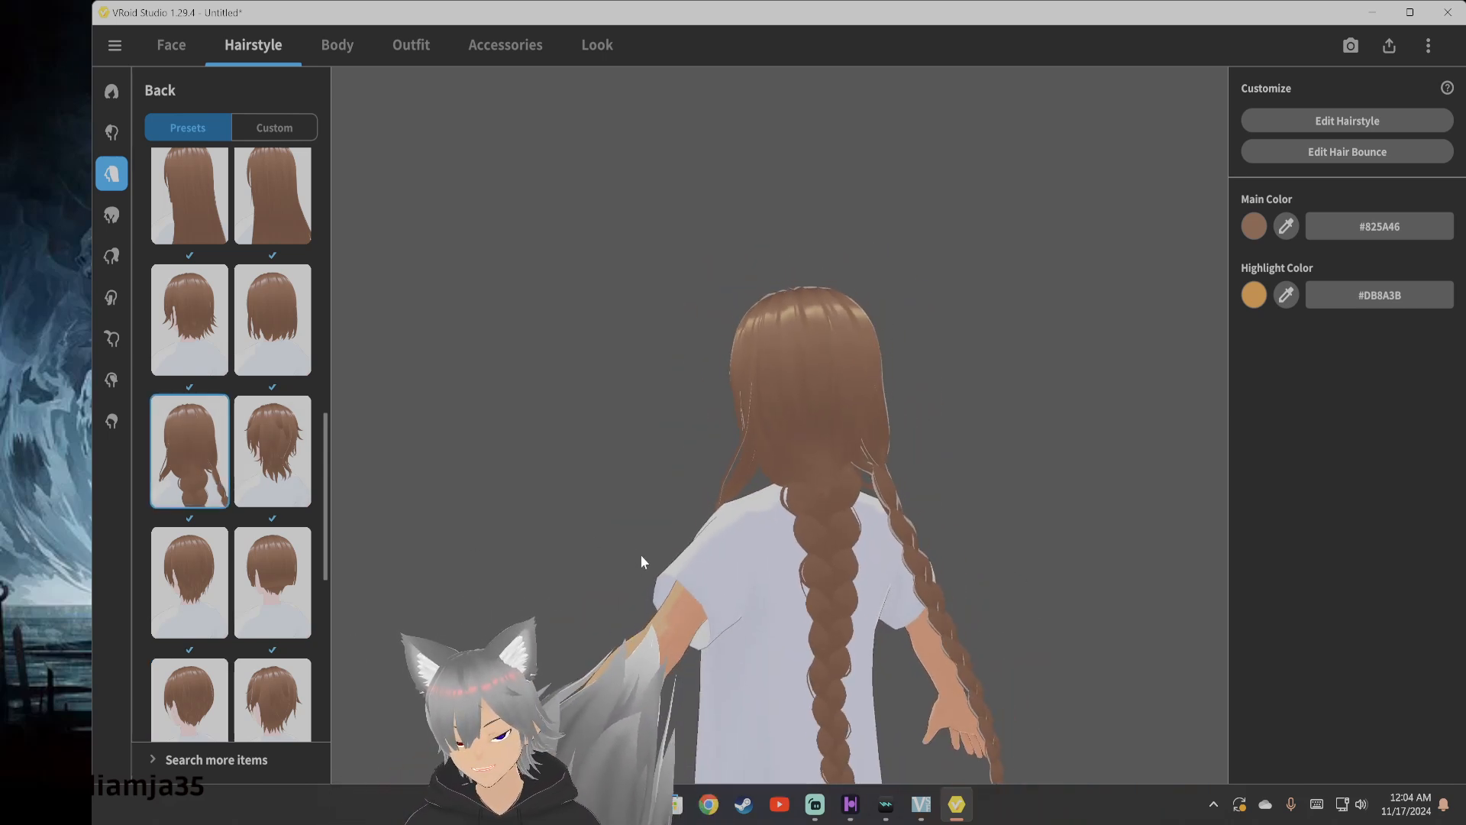
scroll(221, 575, "down", 7)
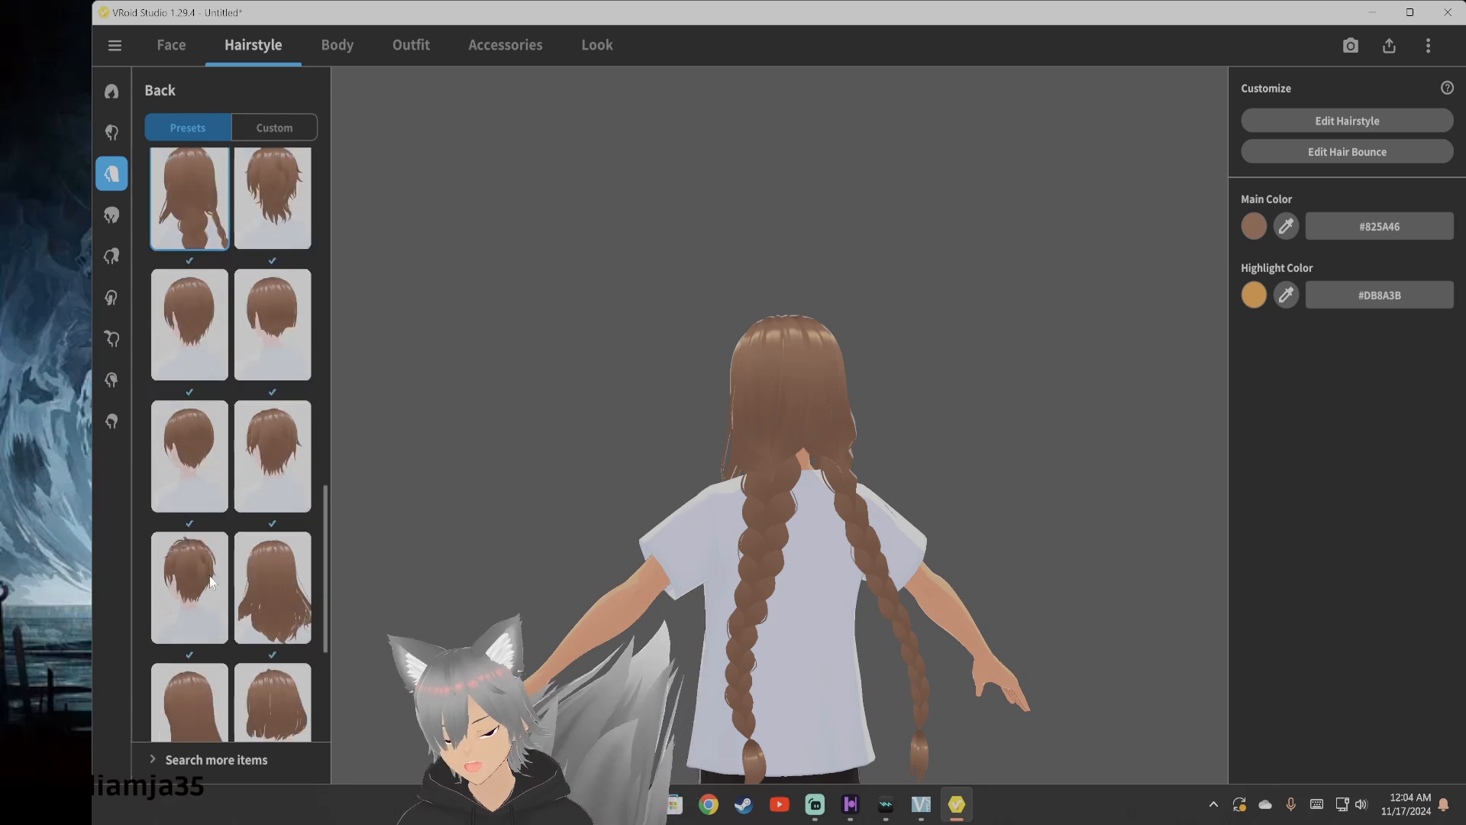
left_click(291, 597)
scroll(288, 601, "down", 2)
scroll(288, 602, "down", 2)
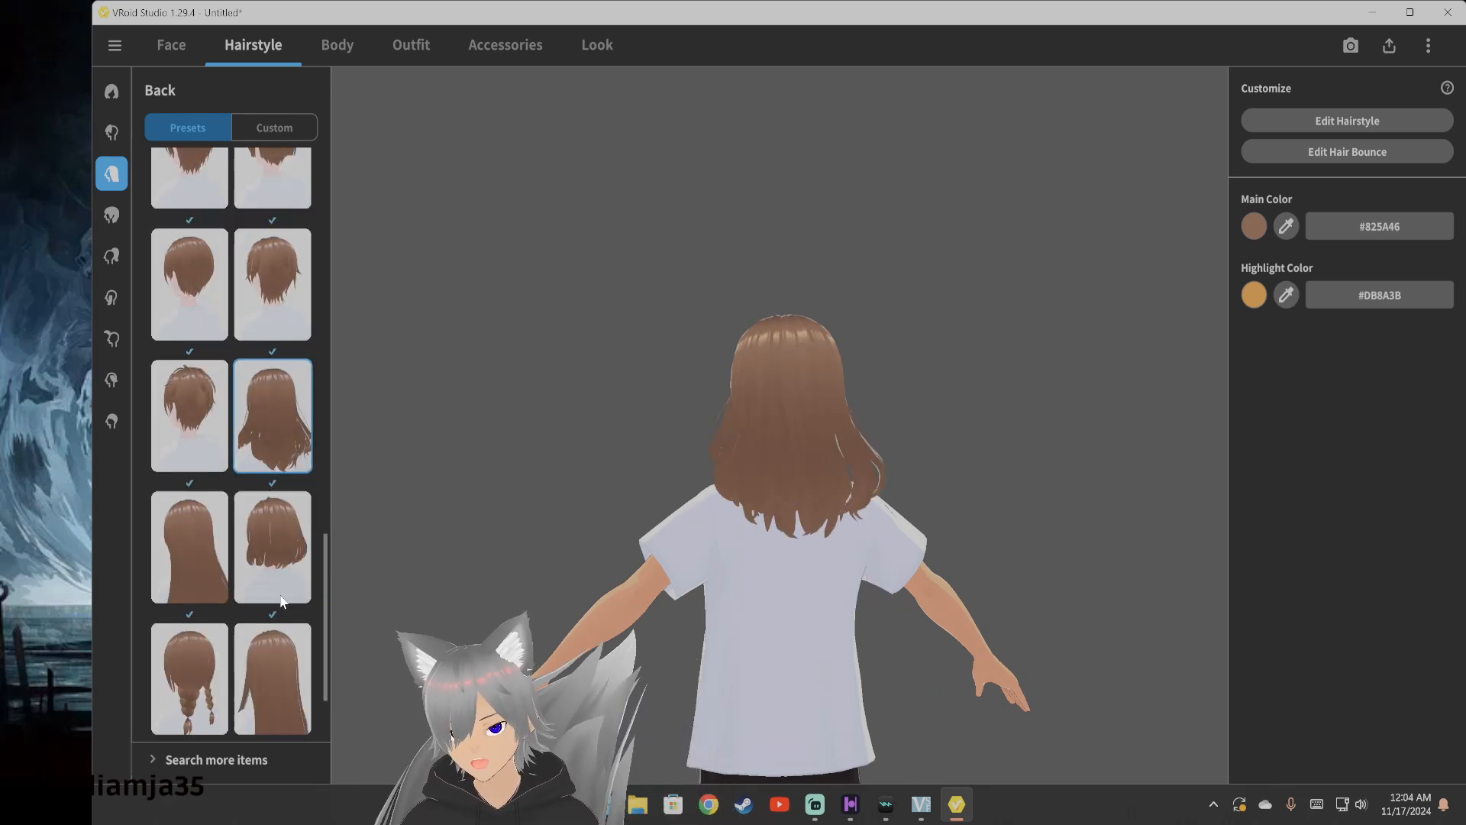
Try the long straight back hair and the back hair with two short braids
left_click(208, 523)
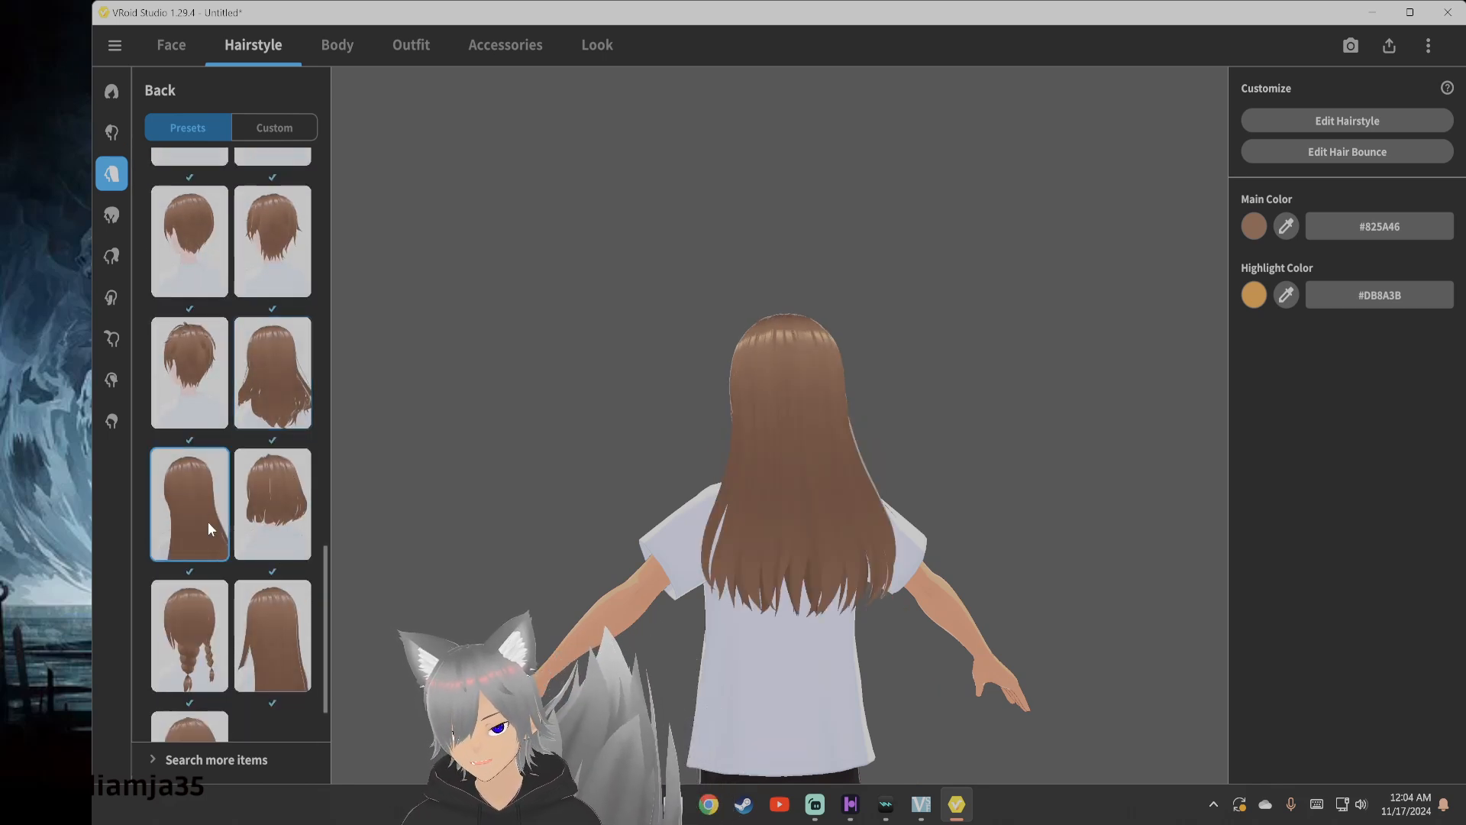
left_click(189, 618)
scroll(191, 632, "down", 2)
left_click(194, 643)
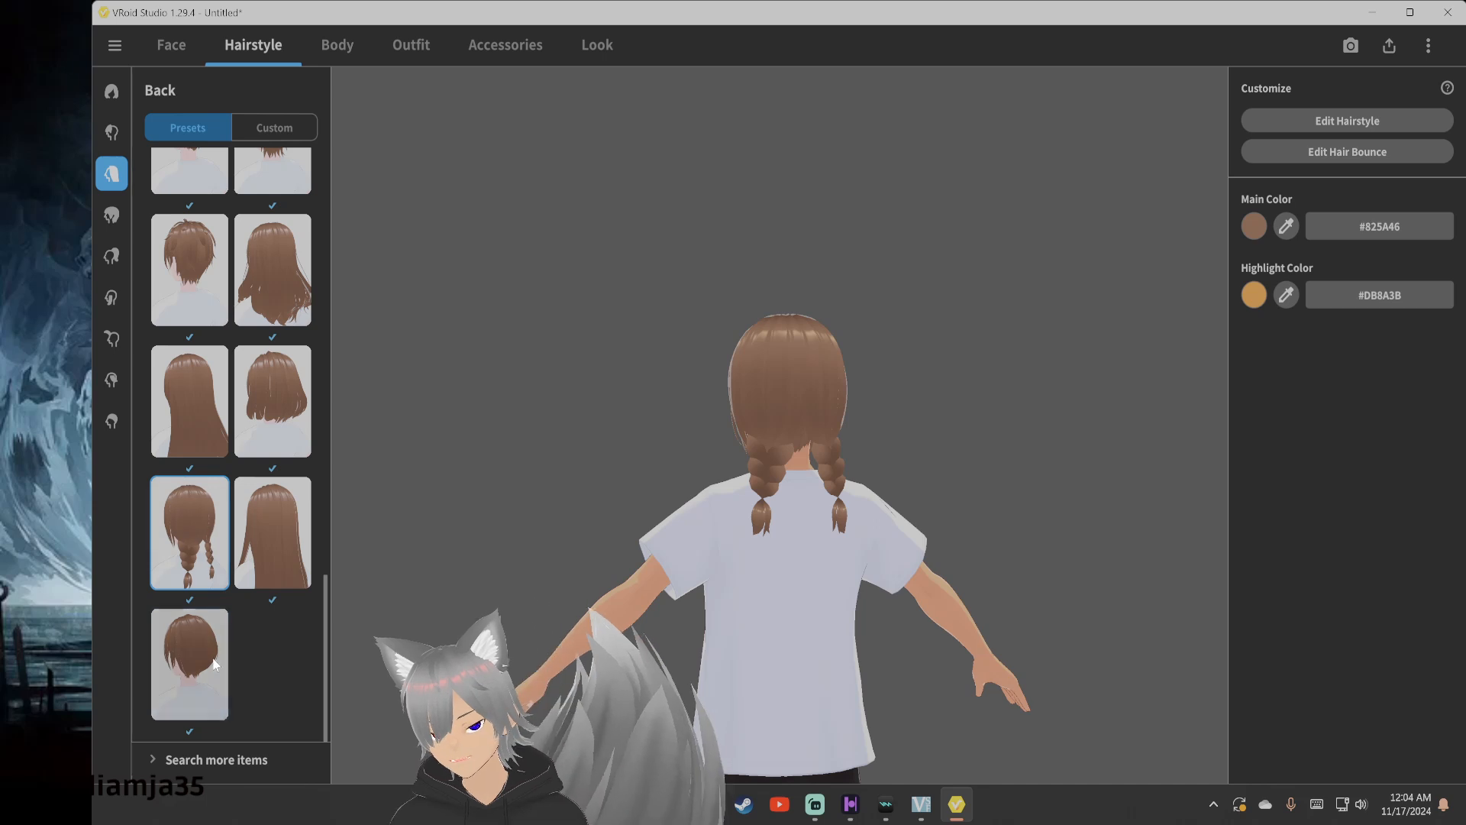
Apply the long straight back hair with locks falling over the chest and view the avatar from the front
left_click(263, 552)
scroll(262, 550, "up", 4)
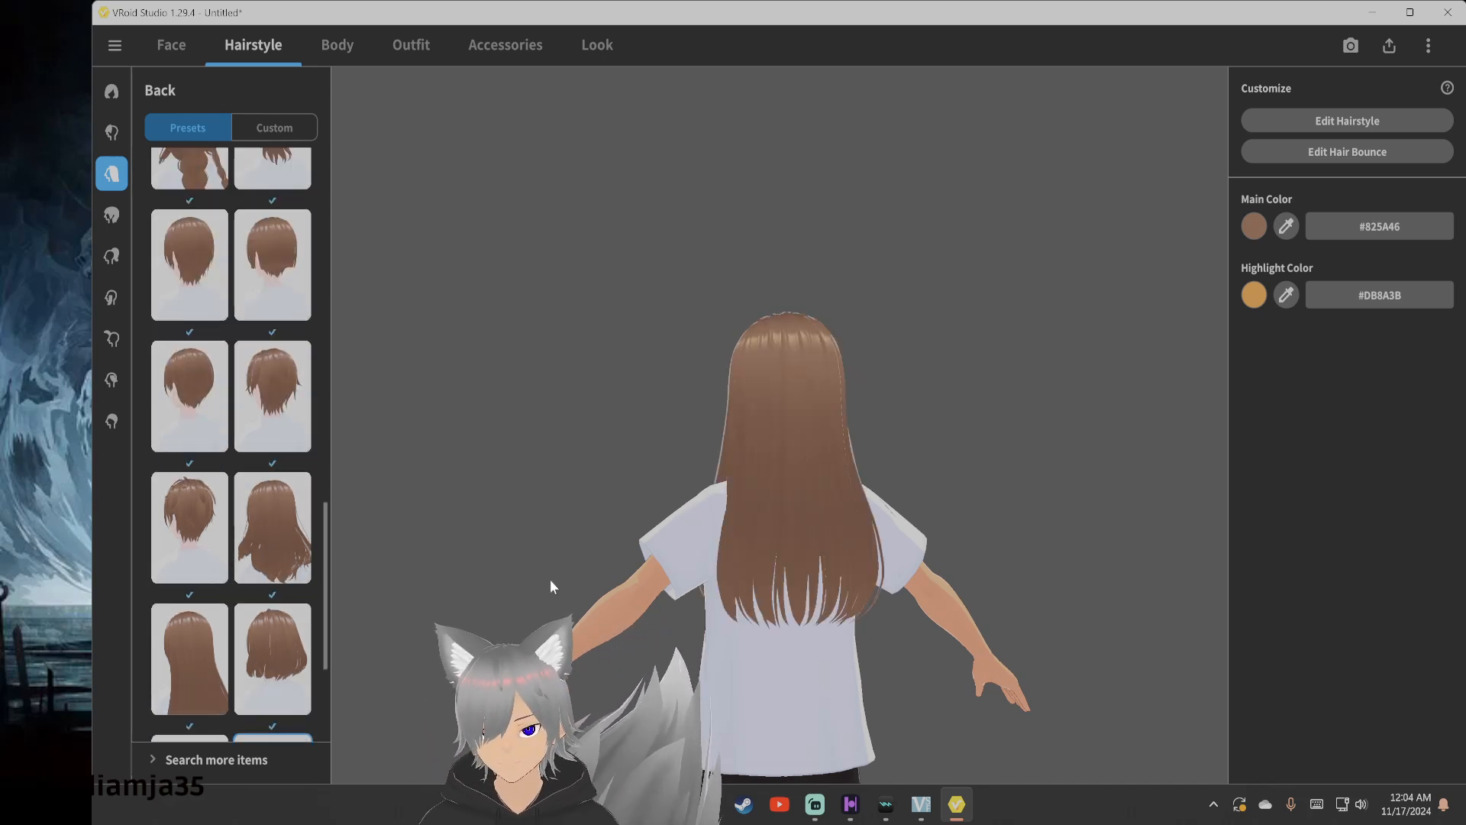
left_click_drag(550, 579, 686, 570)
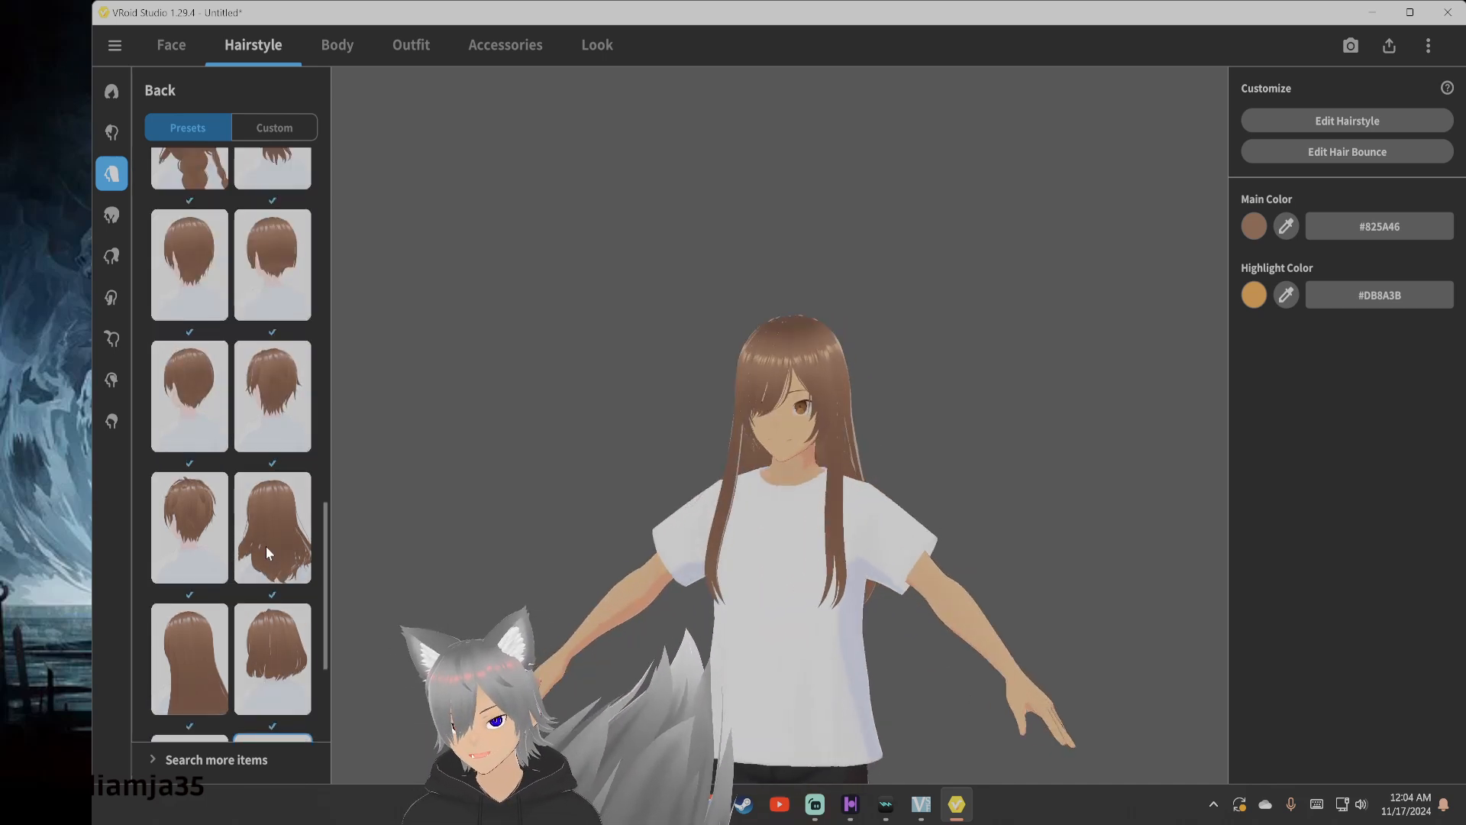
scroll(266, 551, "up", 4)
scroll(264, 546, "up", 10)
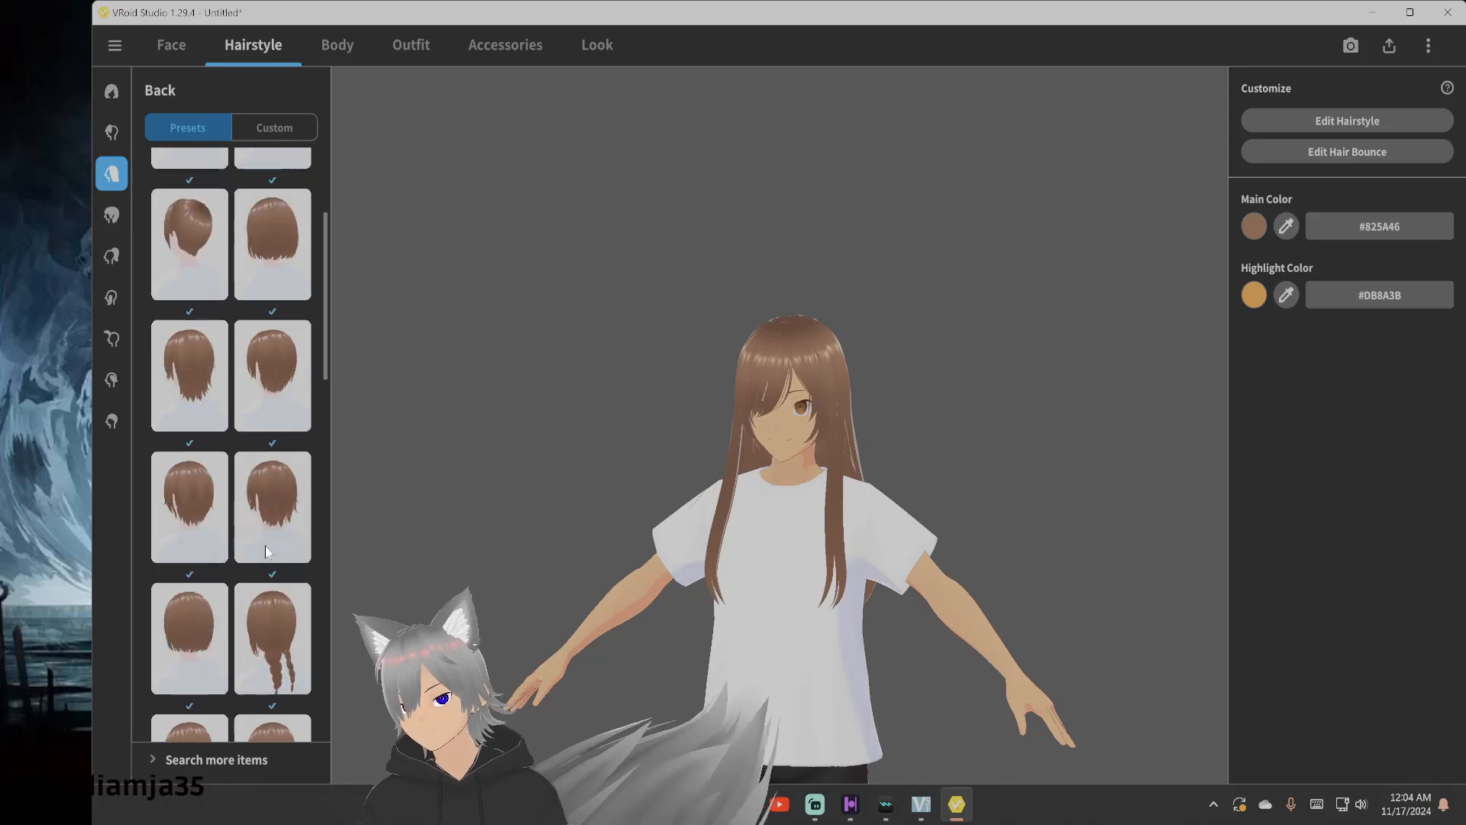
Try the short back hair presets on the avatar
left_click(269, 231)
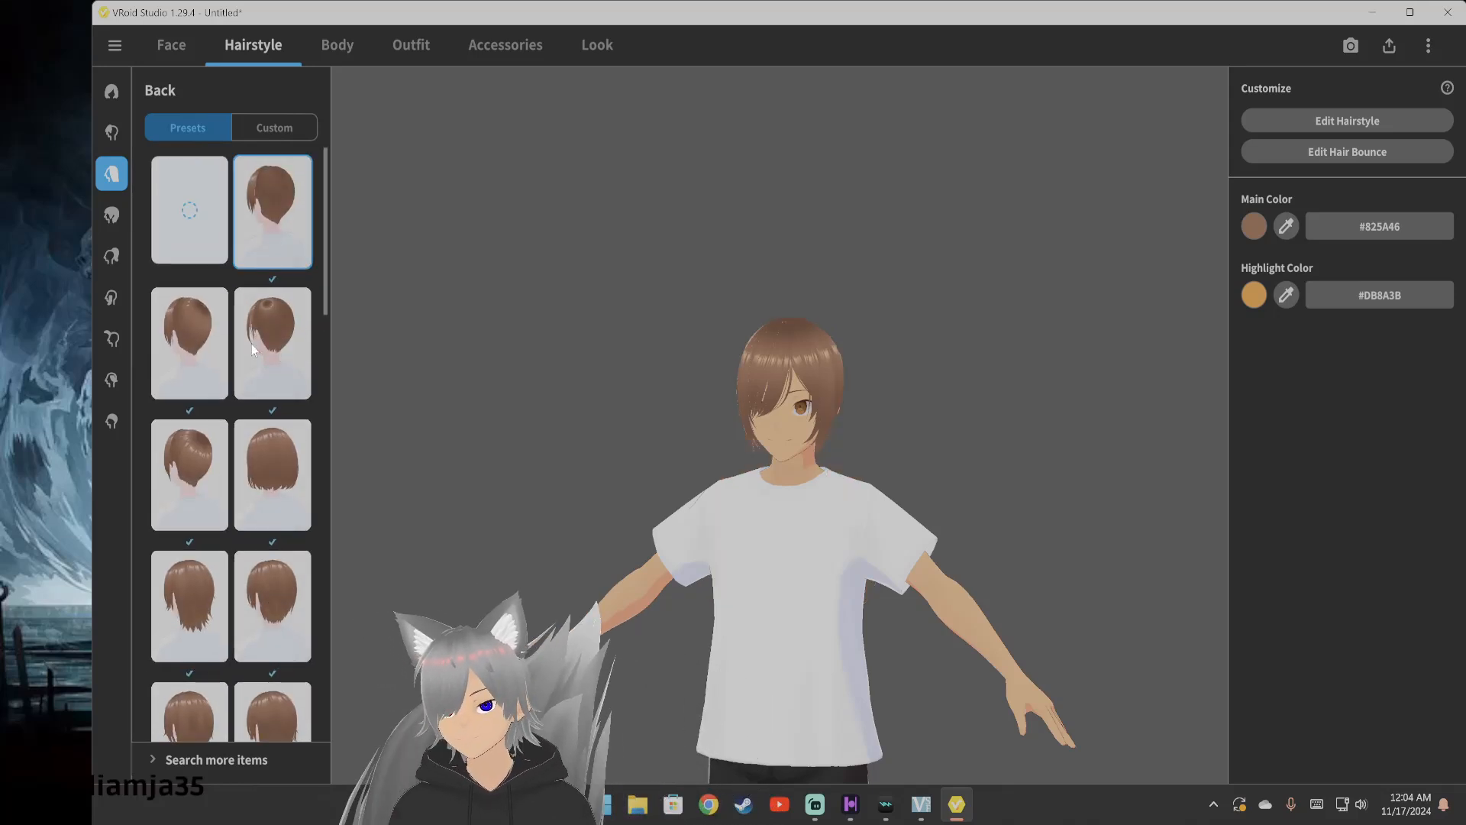
scroll(272, 628, "down", 2)
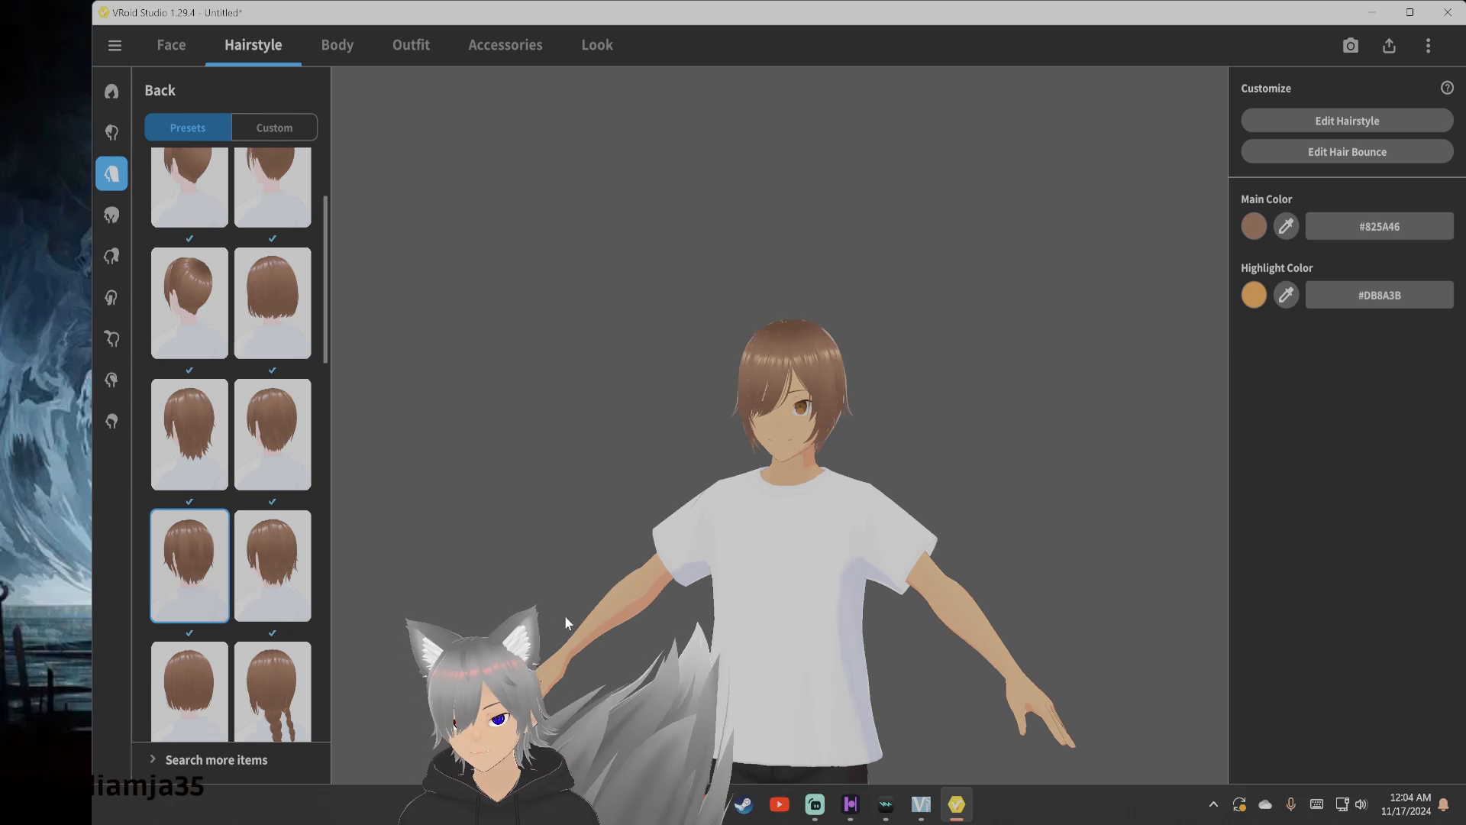
mouse_move(590, 611)
right_mouse_down()
mouse_move(553, 609)
mouse_move(591, 609)
right_mouse_up()
Try the overall hair preset with long pointed side locks, and remove the overall hair again
left_click(120, 223)
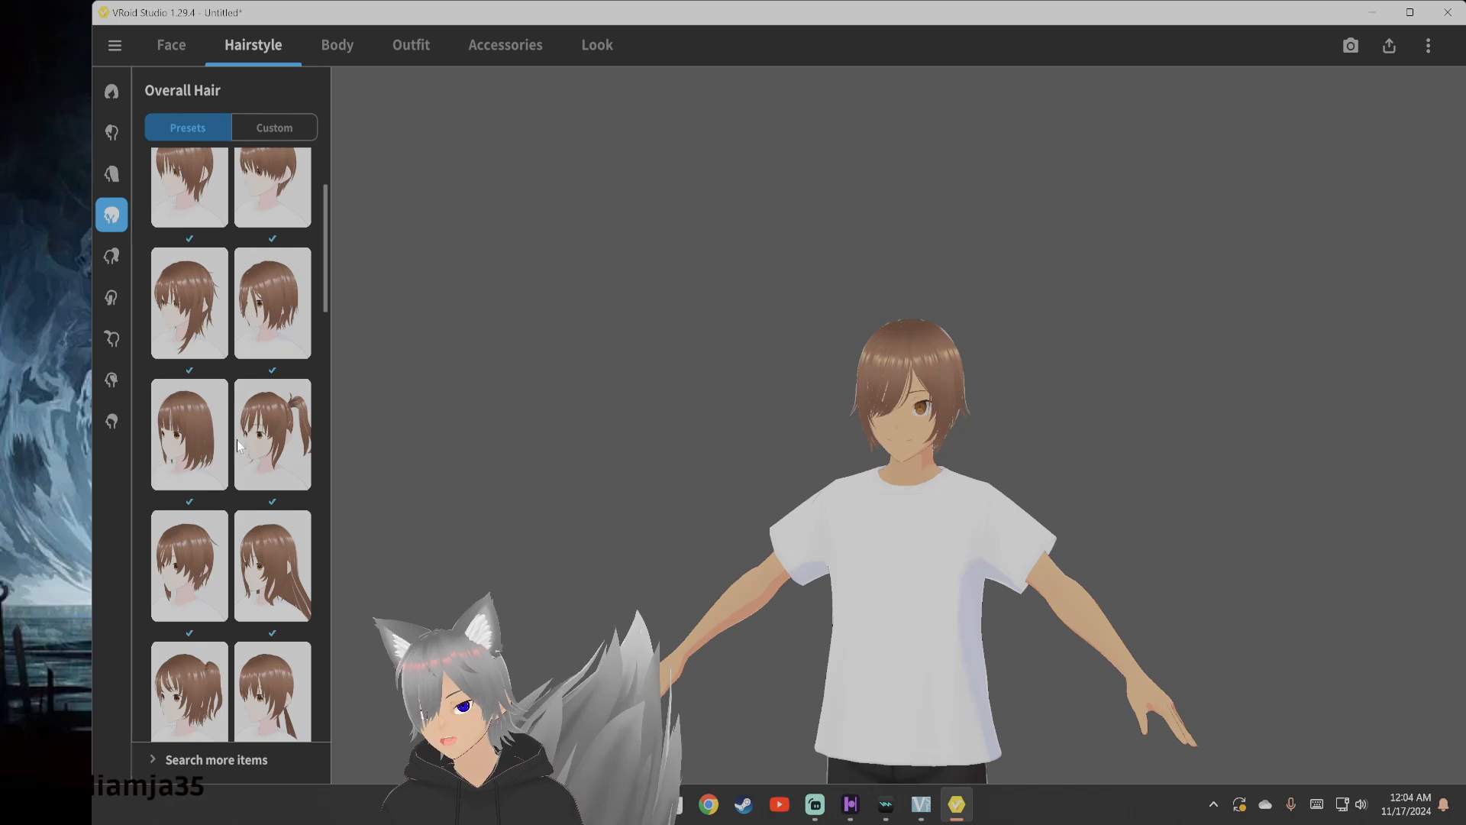
scroll(238, 445, "up", 2)
scroll(180, 414, "down", 1)
left_click(181, 413)
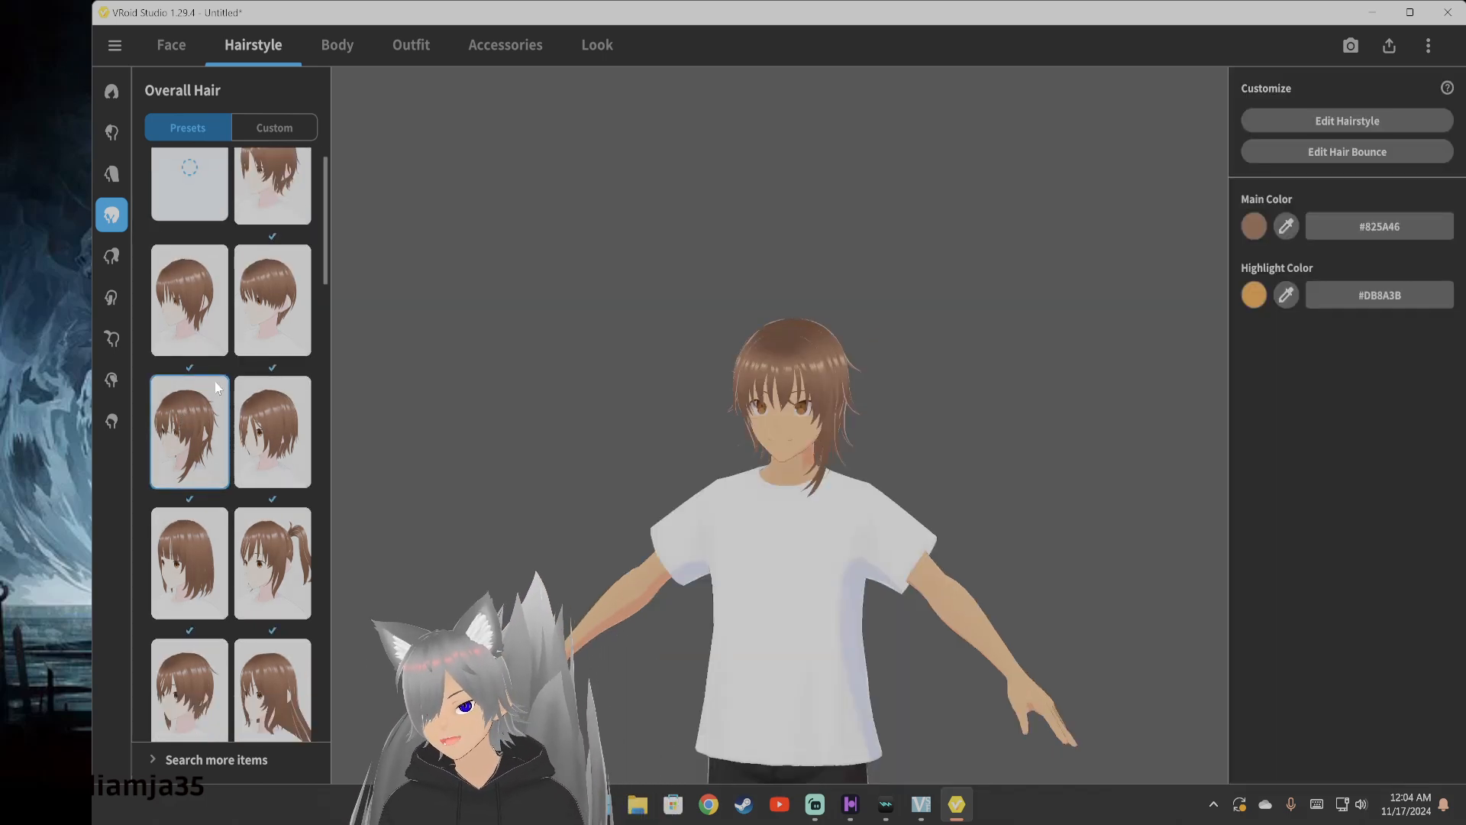
left_click(189, 167)
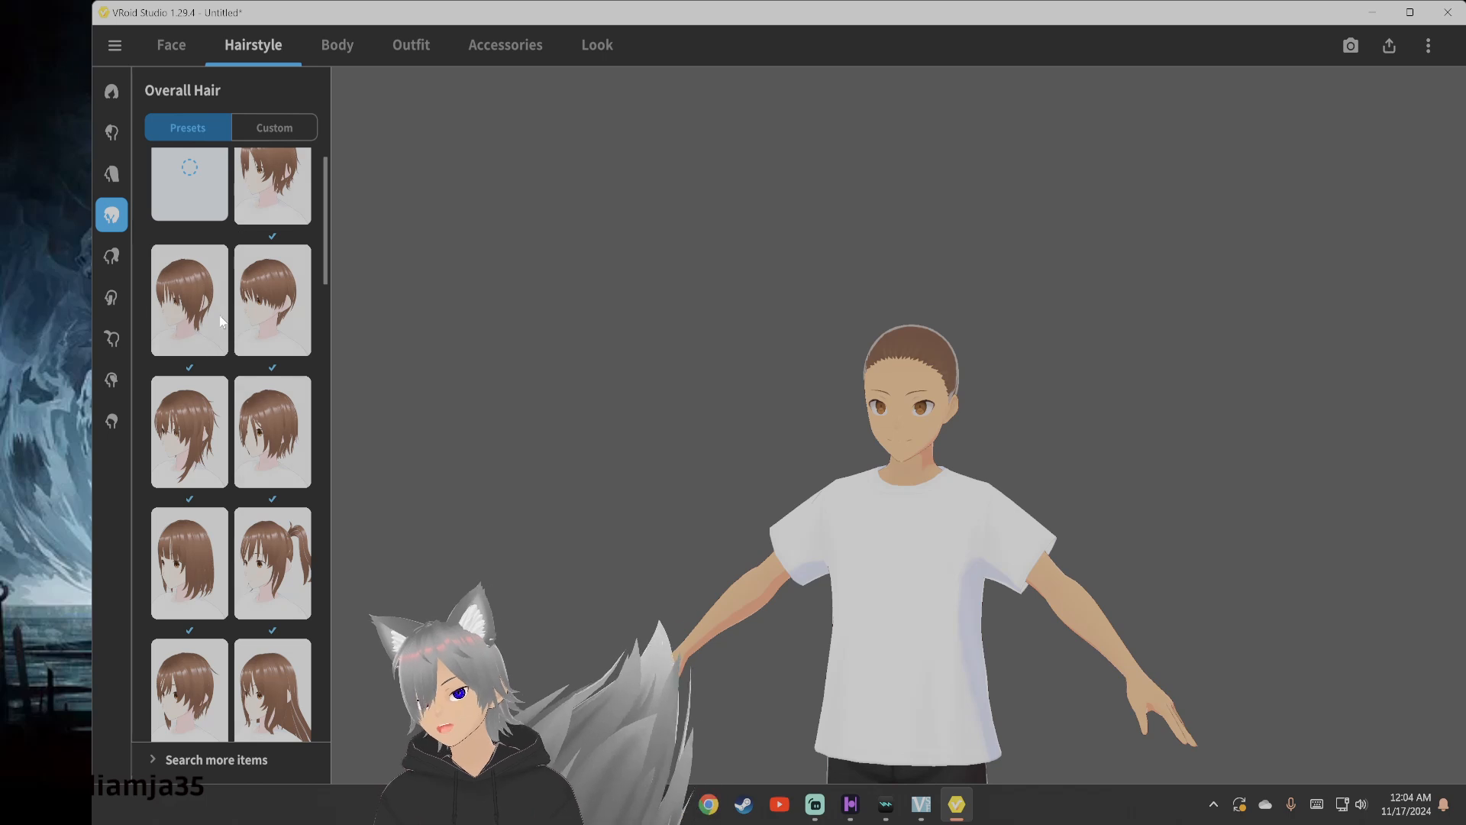
Apply the straight front bangs that cover both eyes and the layered back hair with ragged neck-length ends
left_click(112, 132)
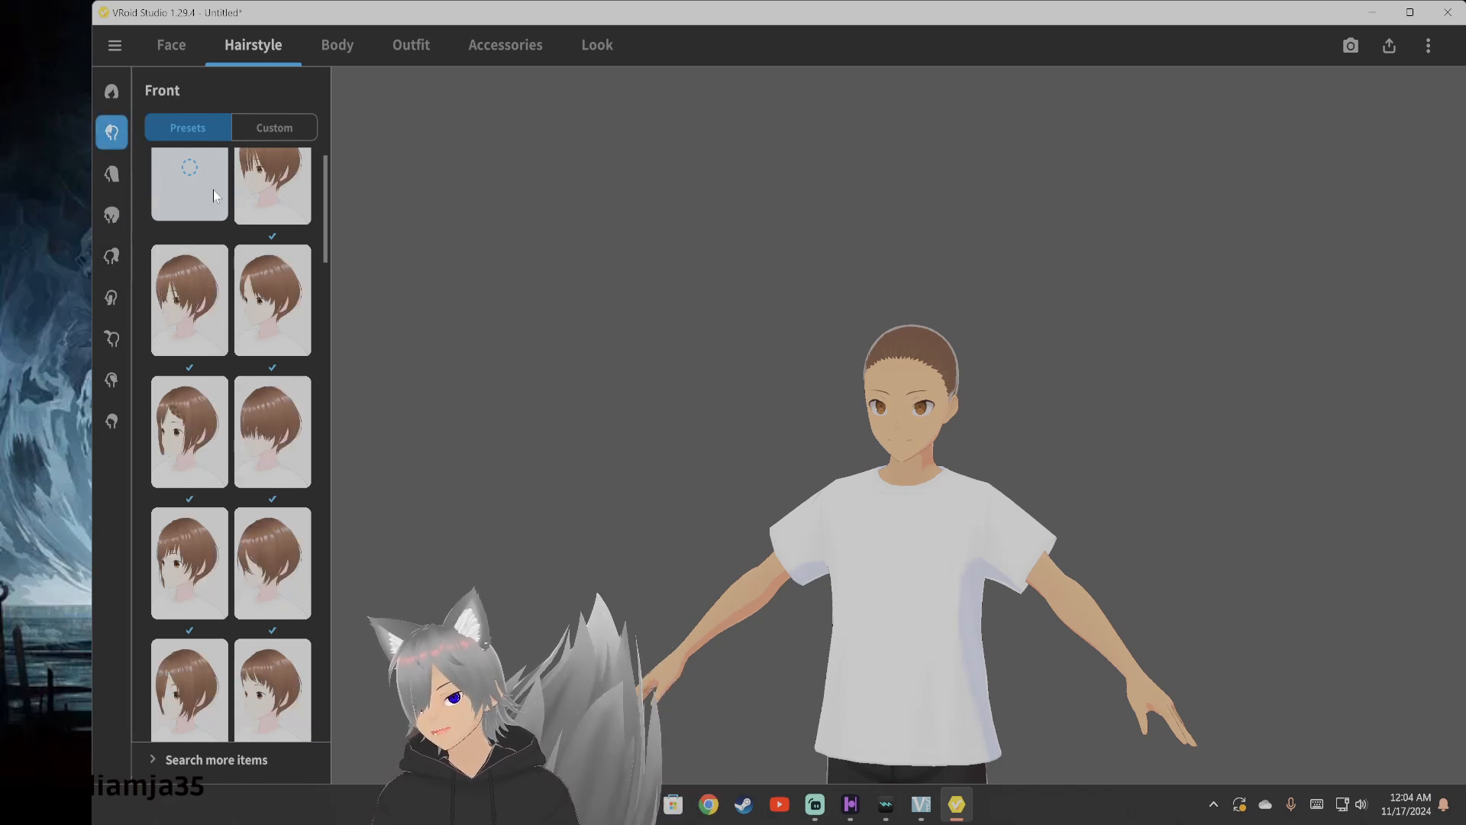
left_click(269, 451)
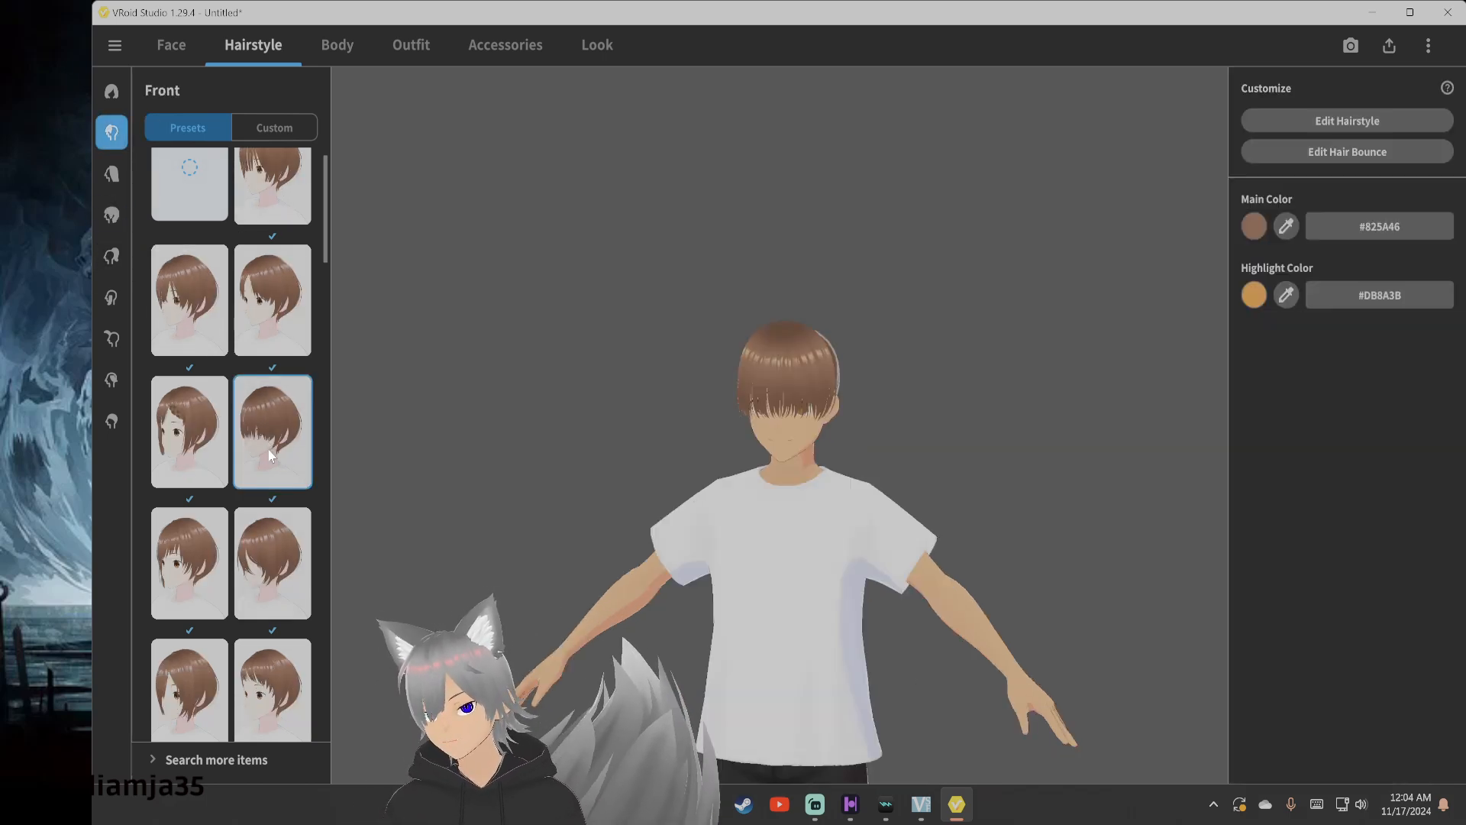
left_click(111, 177)
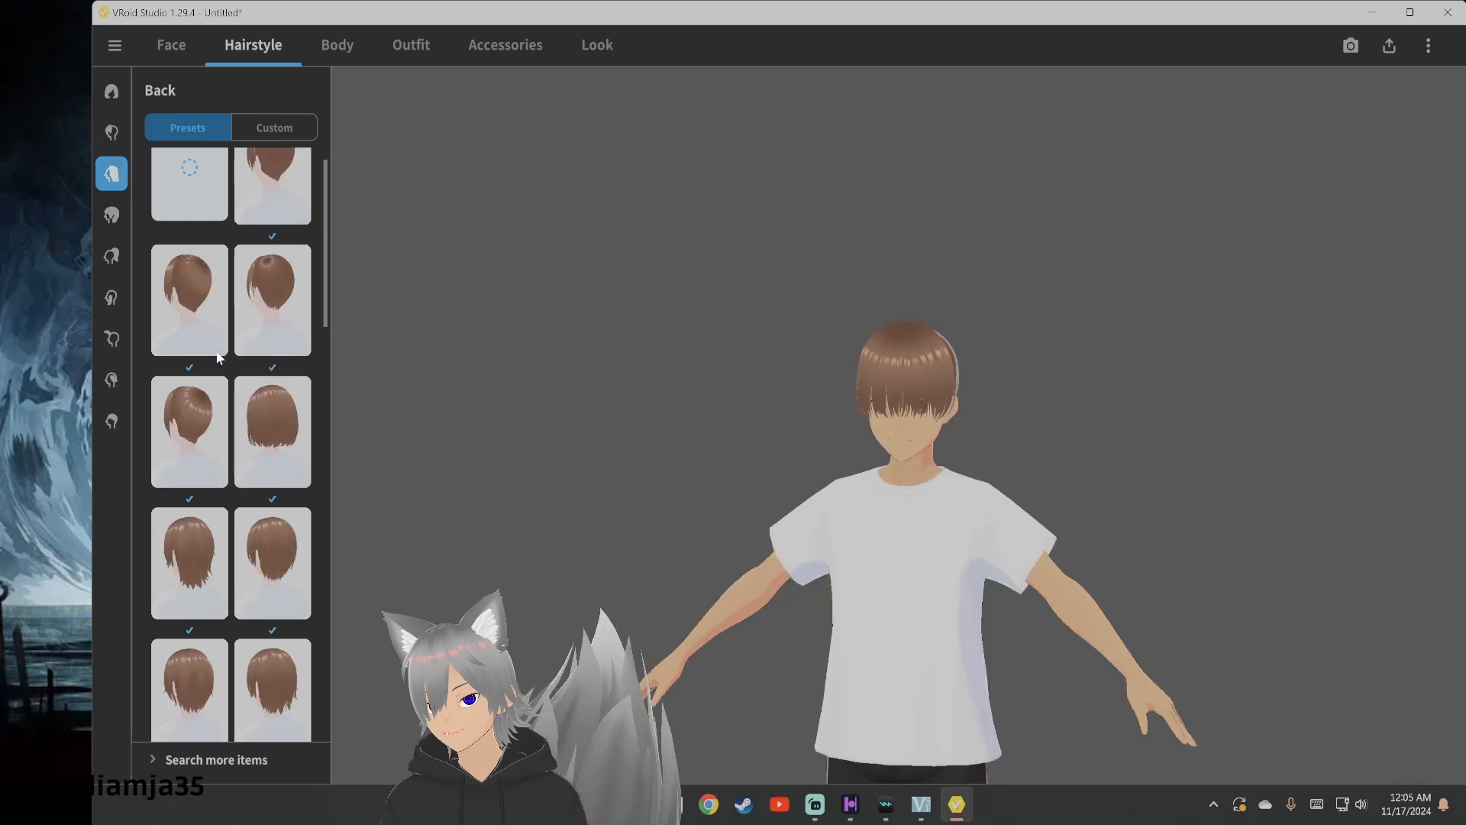
left_click(194, 566)
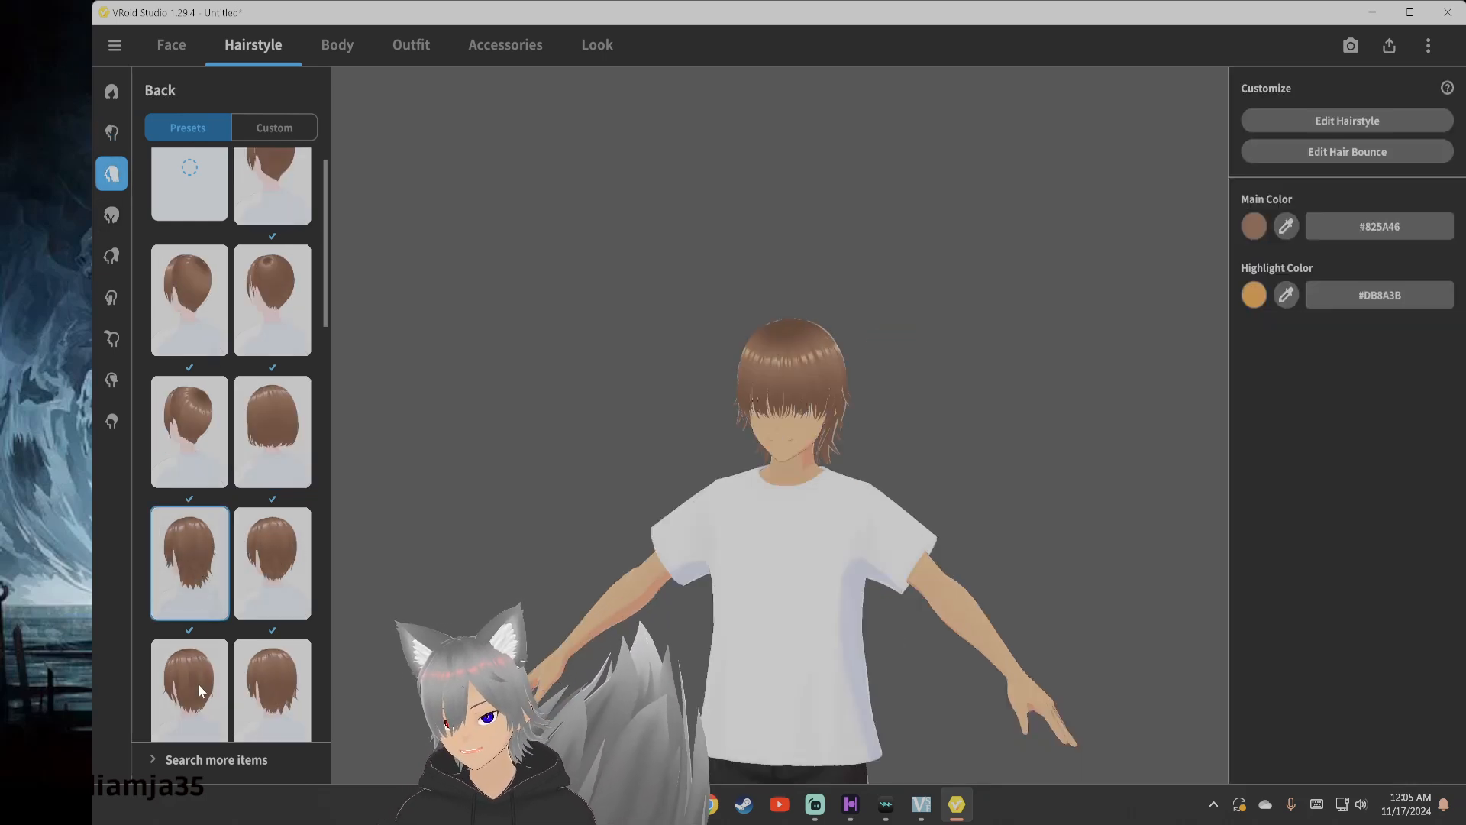
Try the hair extensions with a spiky short ponytail and a small tied topknot, viewing the avatar from the side
left_click(112, 257)
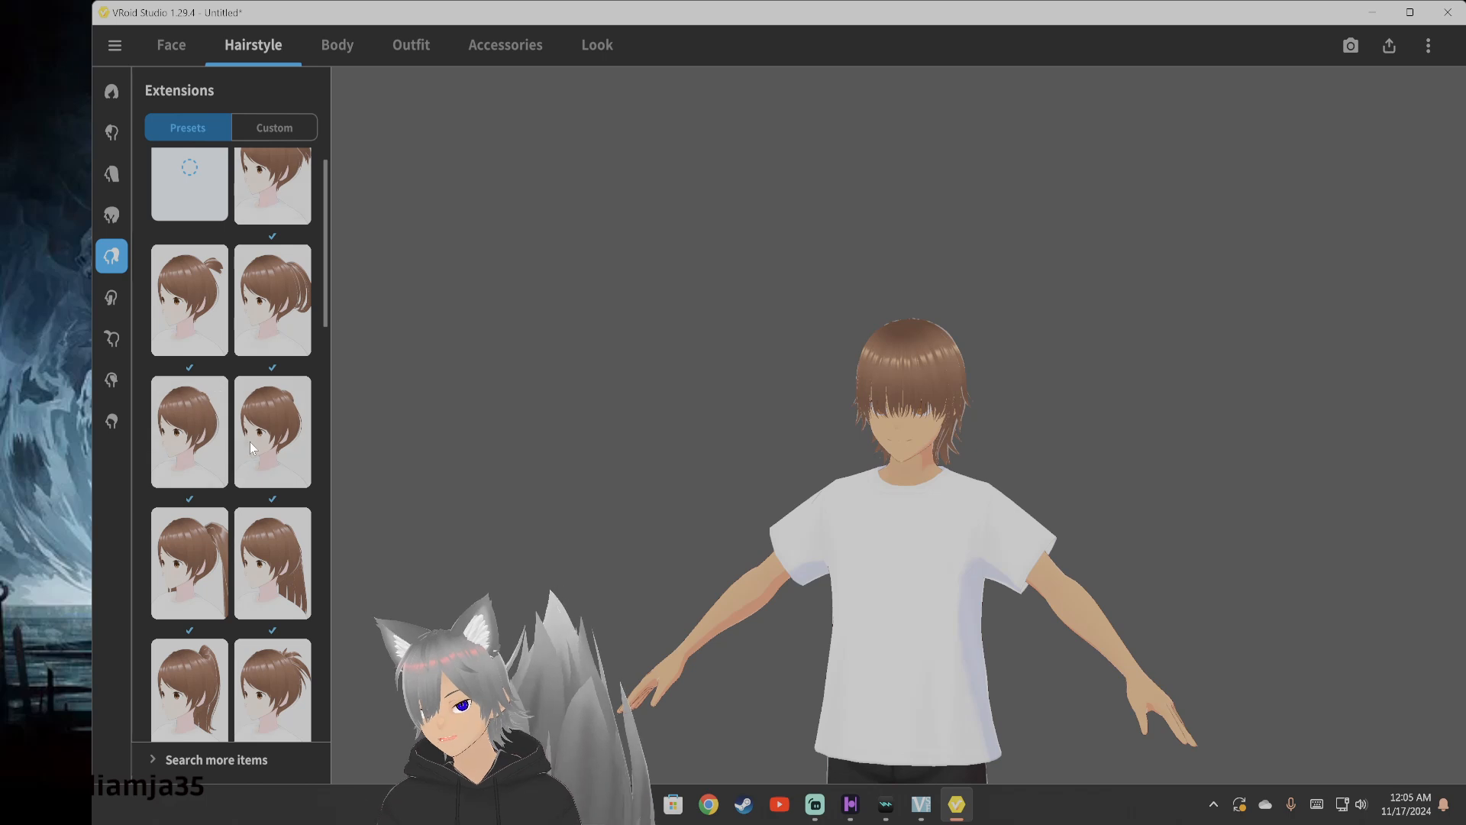
scroll(250, 442, "up", 1)
left_click(273, 210)
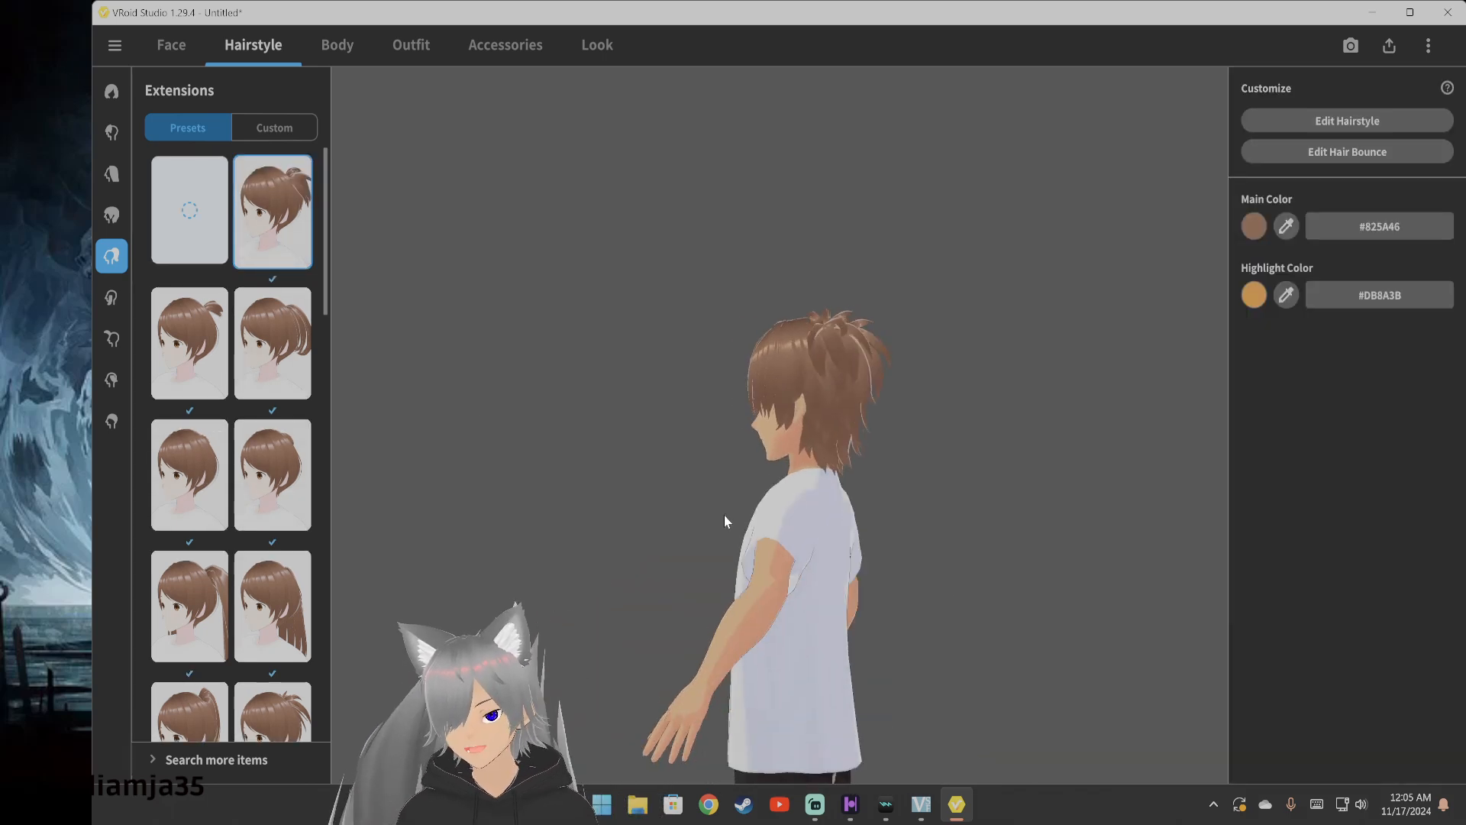
right_click_drag(724, 515, 736, 513)
left_click(201, 358)
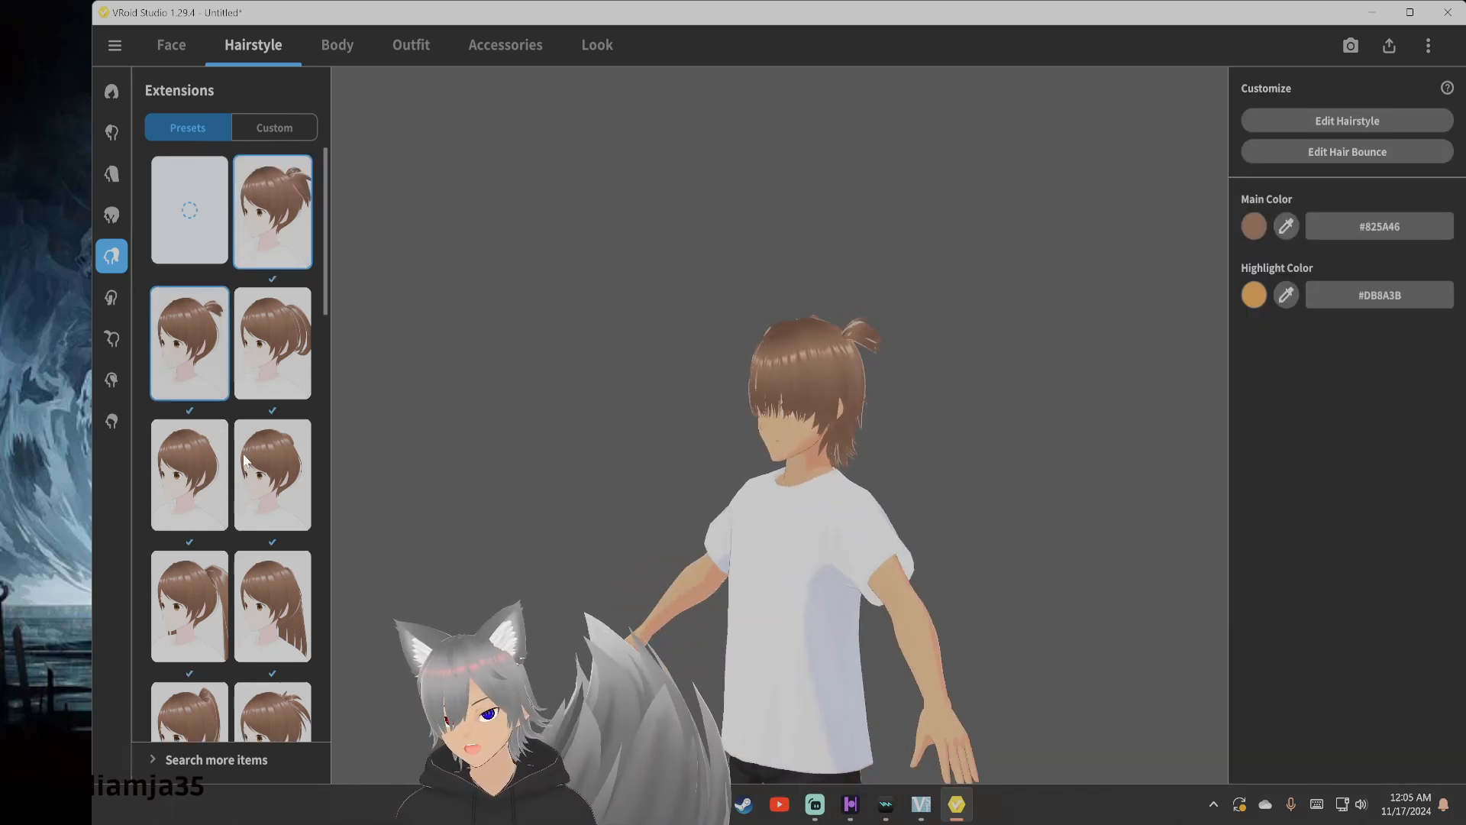
Try the hair extensions with a high curved ponytail and a long straight ponytail
left_click(200, 687)
scroll(198, 691, "down", 3)
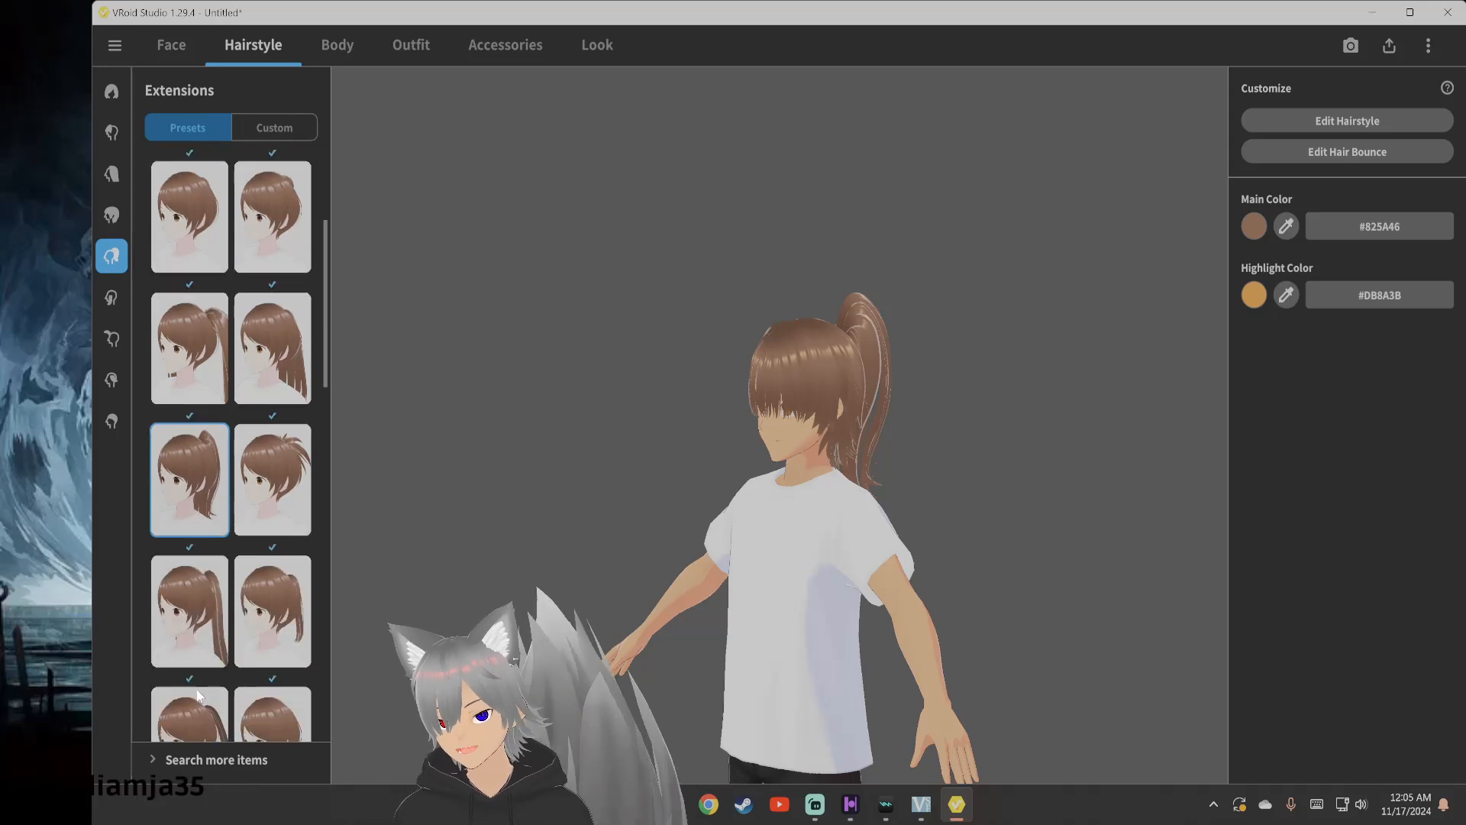
left_click(194, 634)
scroll(194, 634, "down", 4)
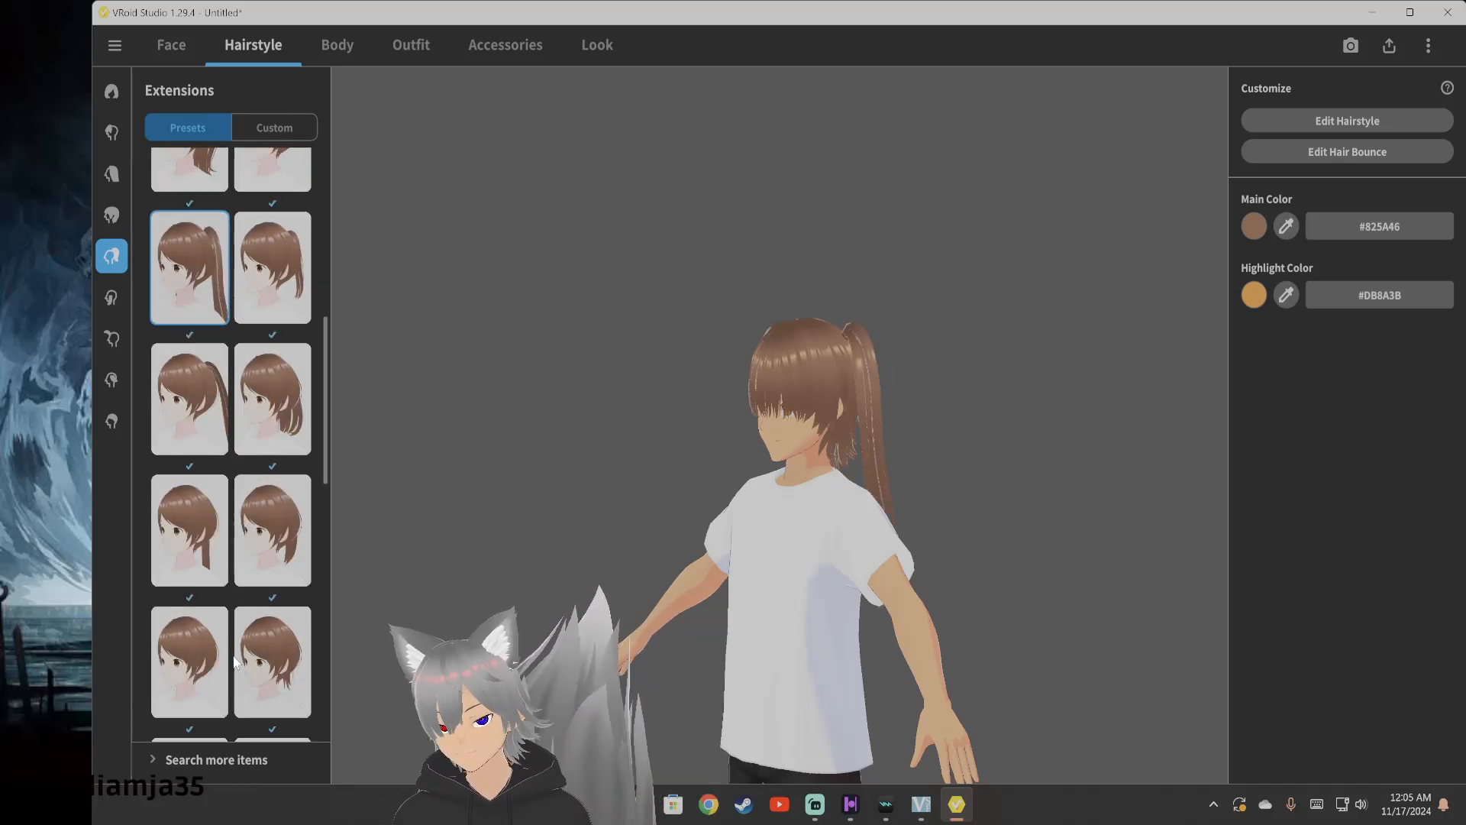
Try the extension with twin buns and hanging tails, viewing the avatar from the front
scroll(234, 661, "down", 3)
left_click(263, 640)
scroll(260, 637, "down", 1)
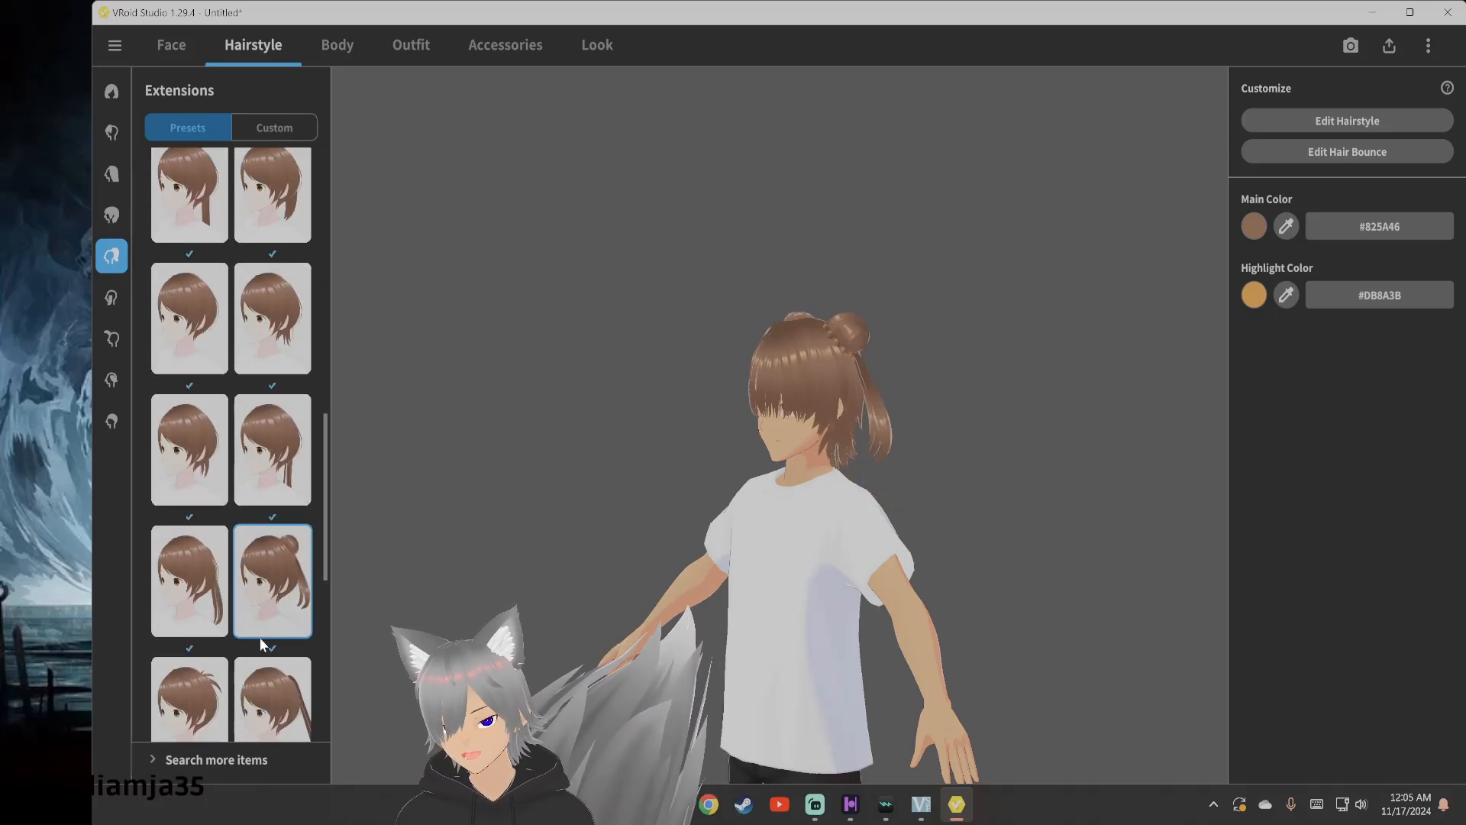
left_click_drag(717, 586, 736, 592)
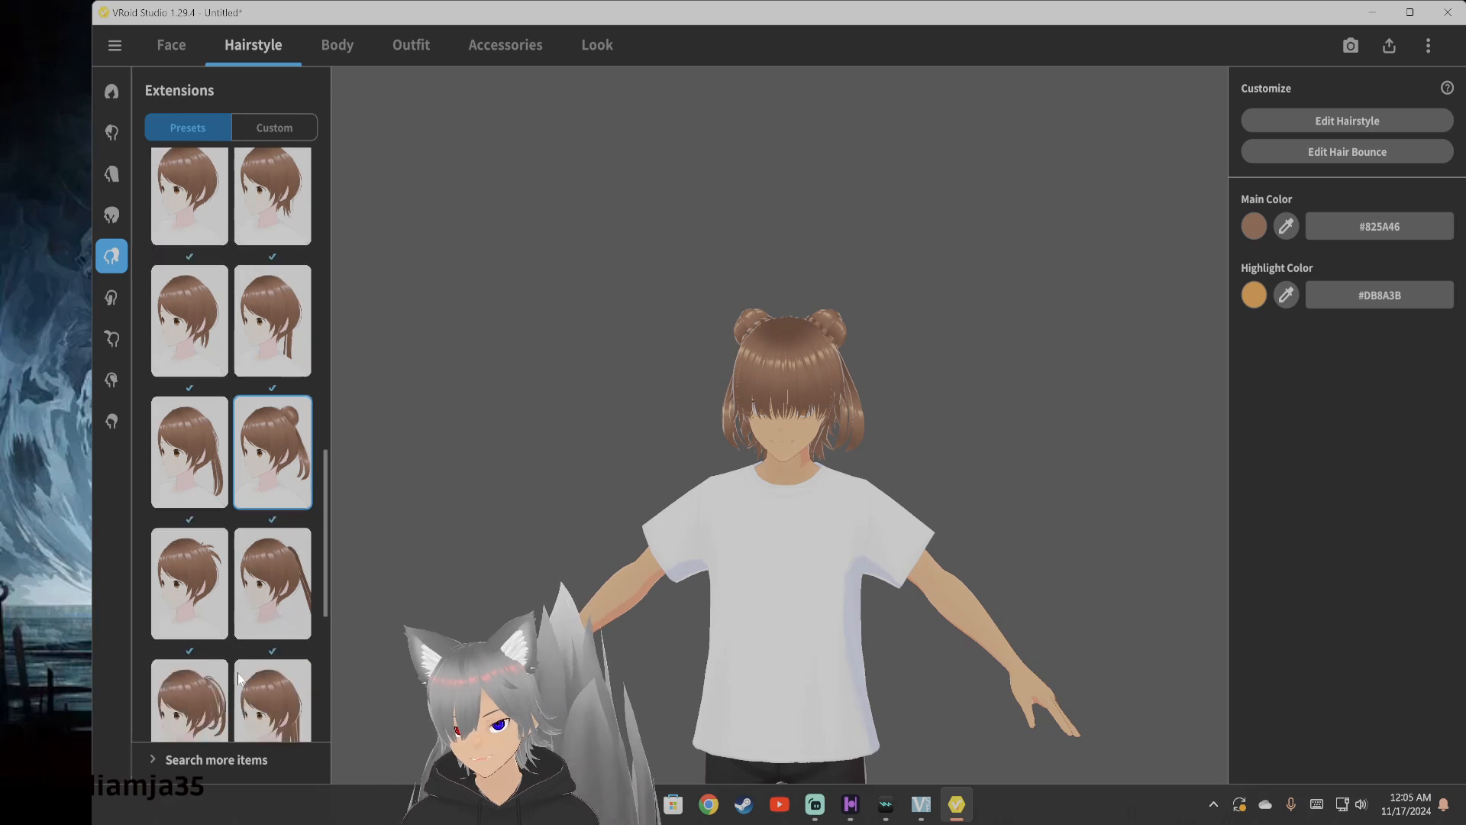
Try the extensions with short curled pigtails and long twin tails, turning the avatar to check them
scroll(263, 661, "down", 2)
left_click(217, 663)
mouse_move(713, 600)
right_mouse_down()
mouse_move(615, 596)
mouse_move(714, 601)
right_mouse_up()
scroll(226, 629, "down", 3)
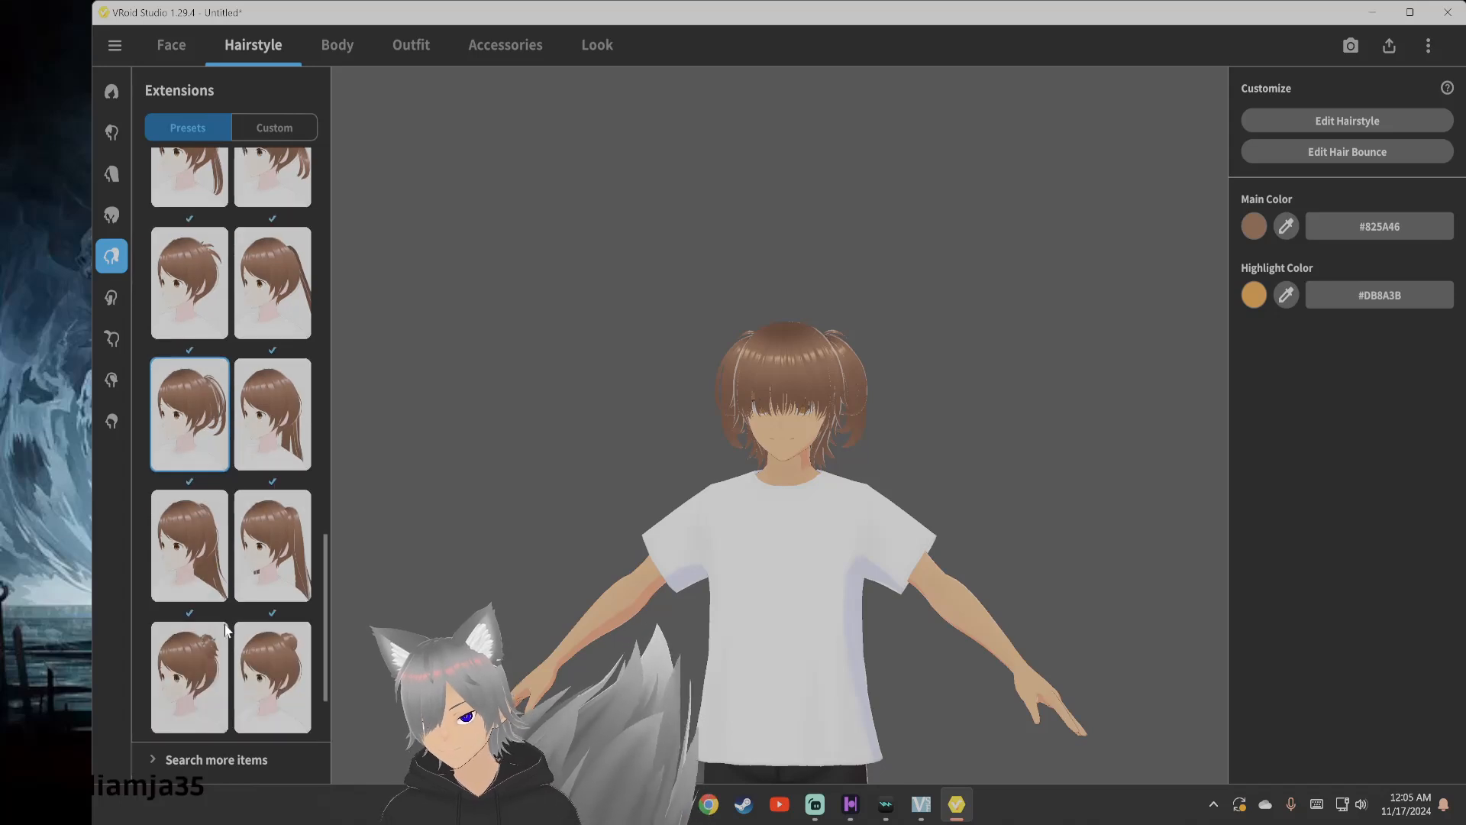
left_click(282, 565)
mouse_move(691, 600)
right_mouse_down()
mouse_move(612, 582)
mouse_move(695, 587)
right_mouse_up()
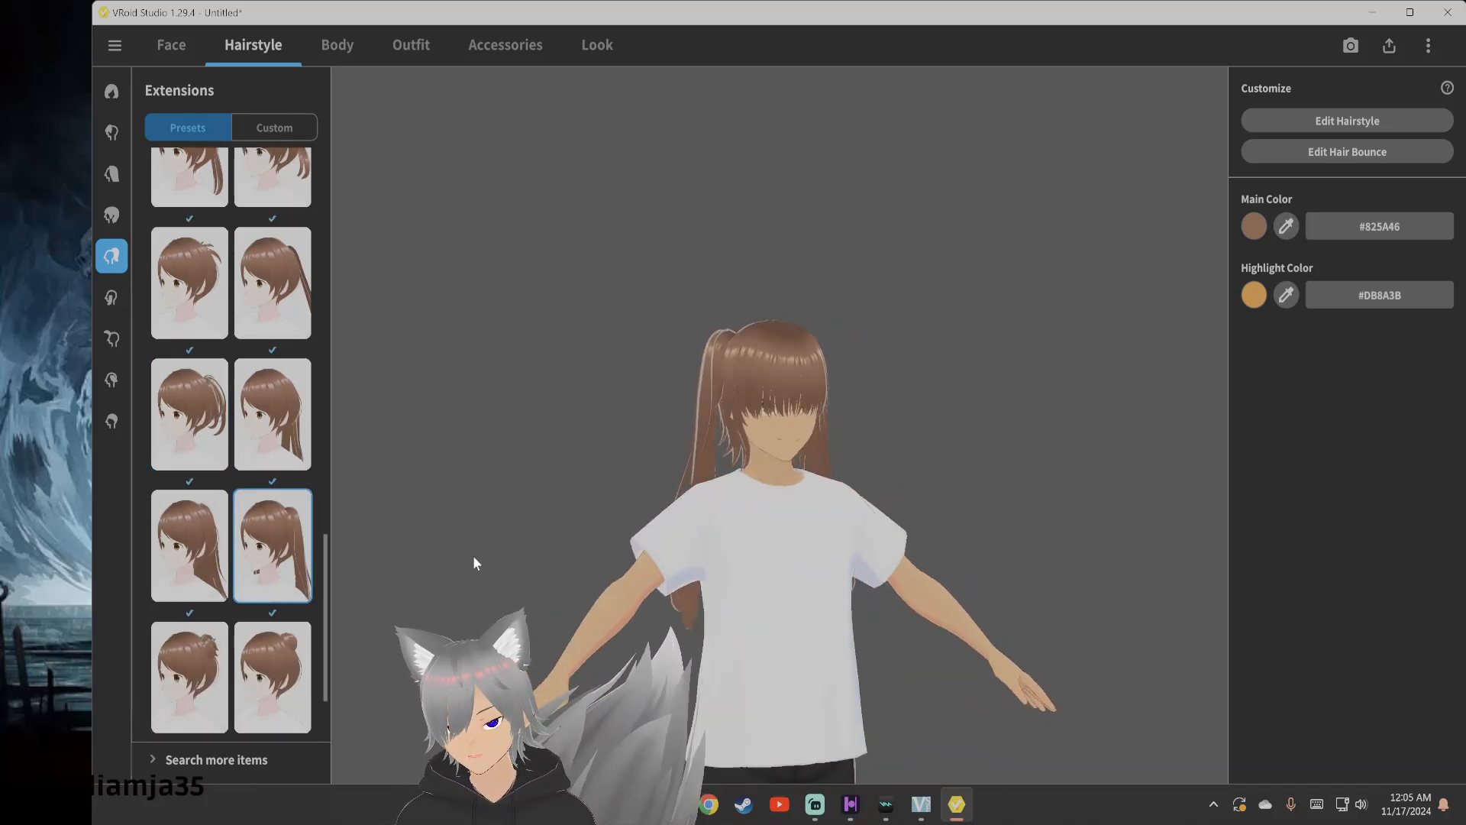
Remove the hair extension by choosing the empty extension preset
scroll(229, 458, "up", 12)
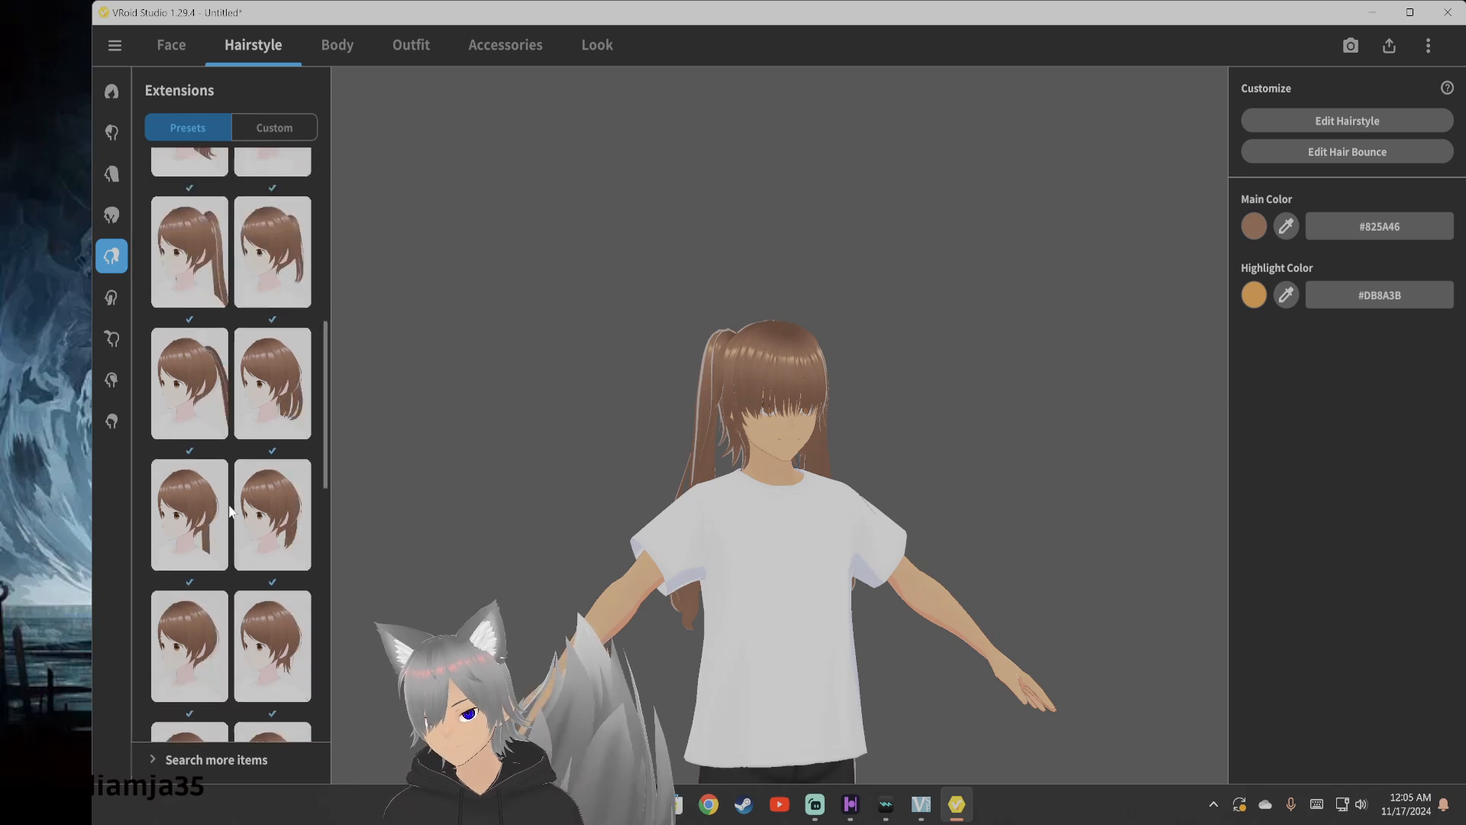
scroll(213, 357, "up", 3)
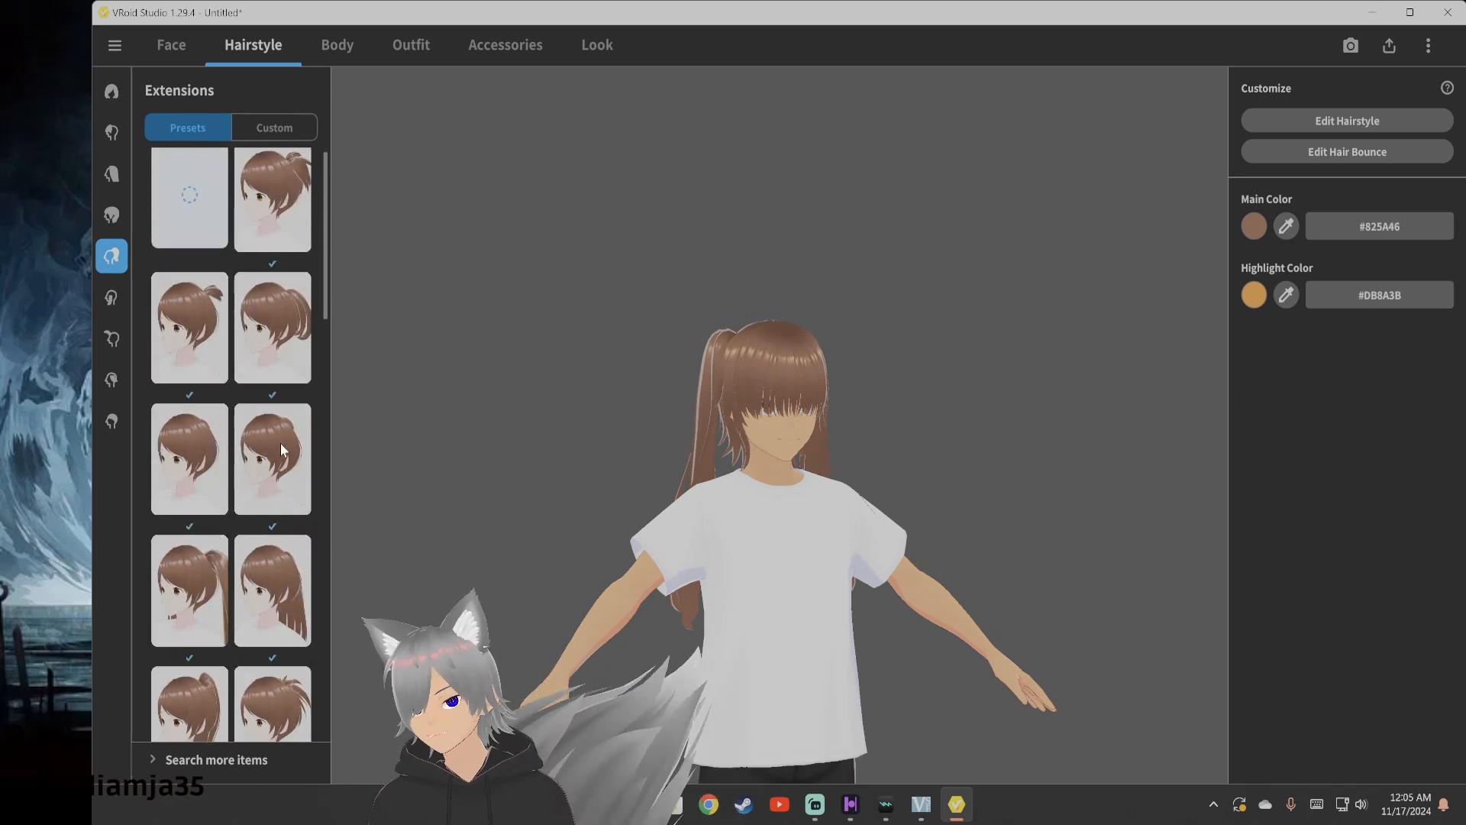
left_click(203, 181)
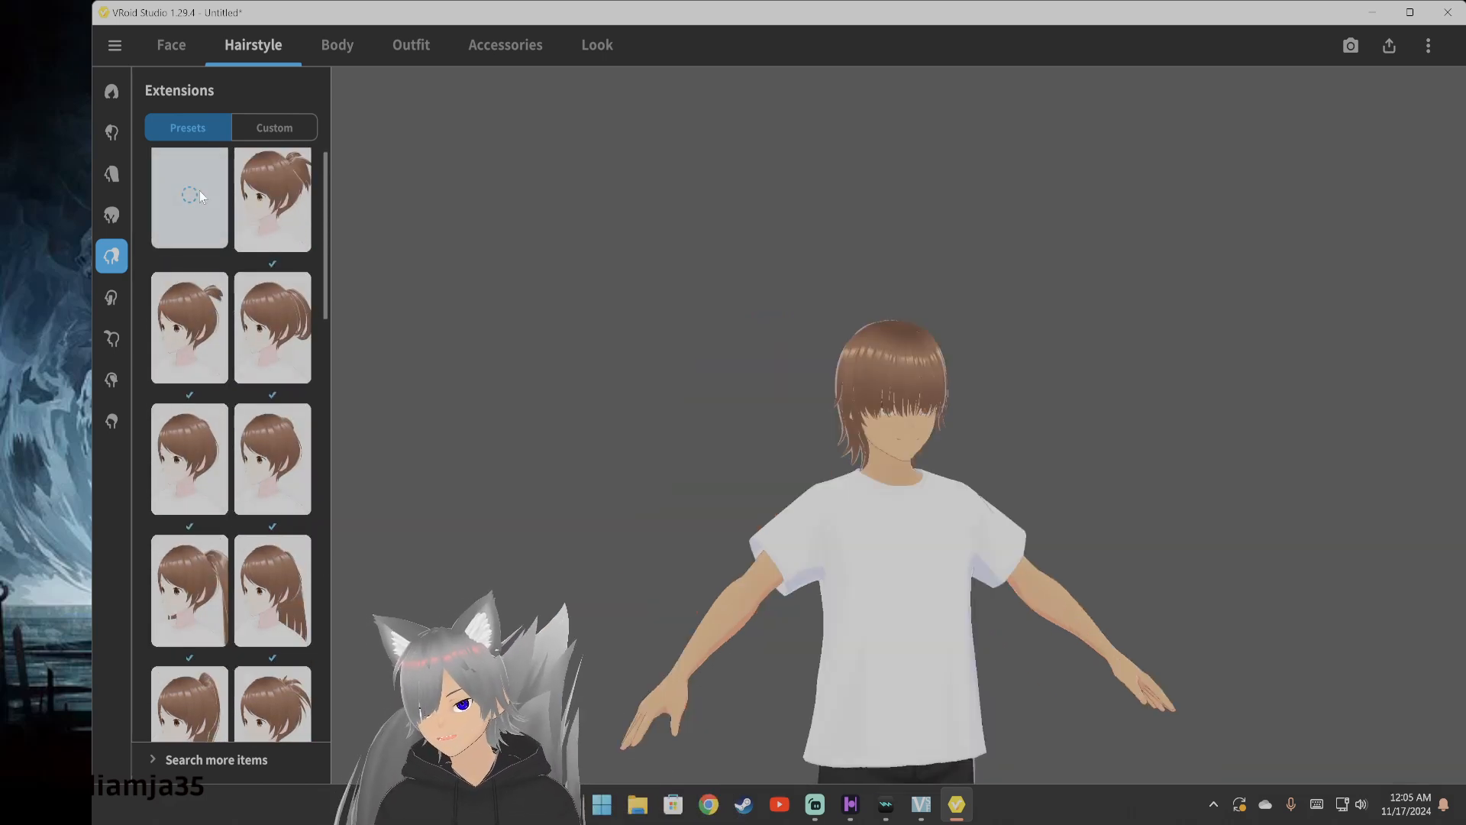
Apply the side hair preset with long thin locks reaching the chest and inspect it from the side
left_click(112, 301)
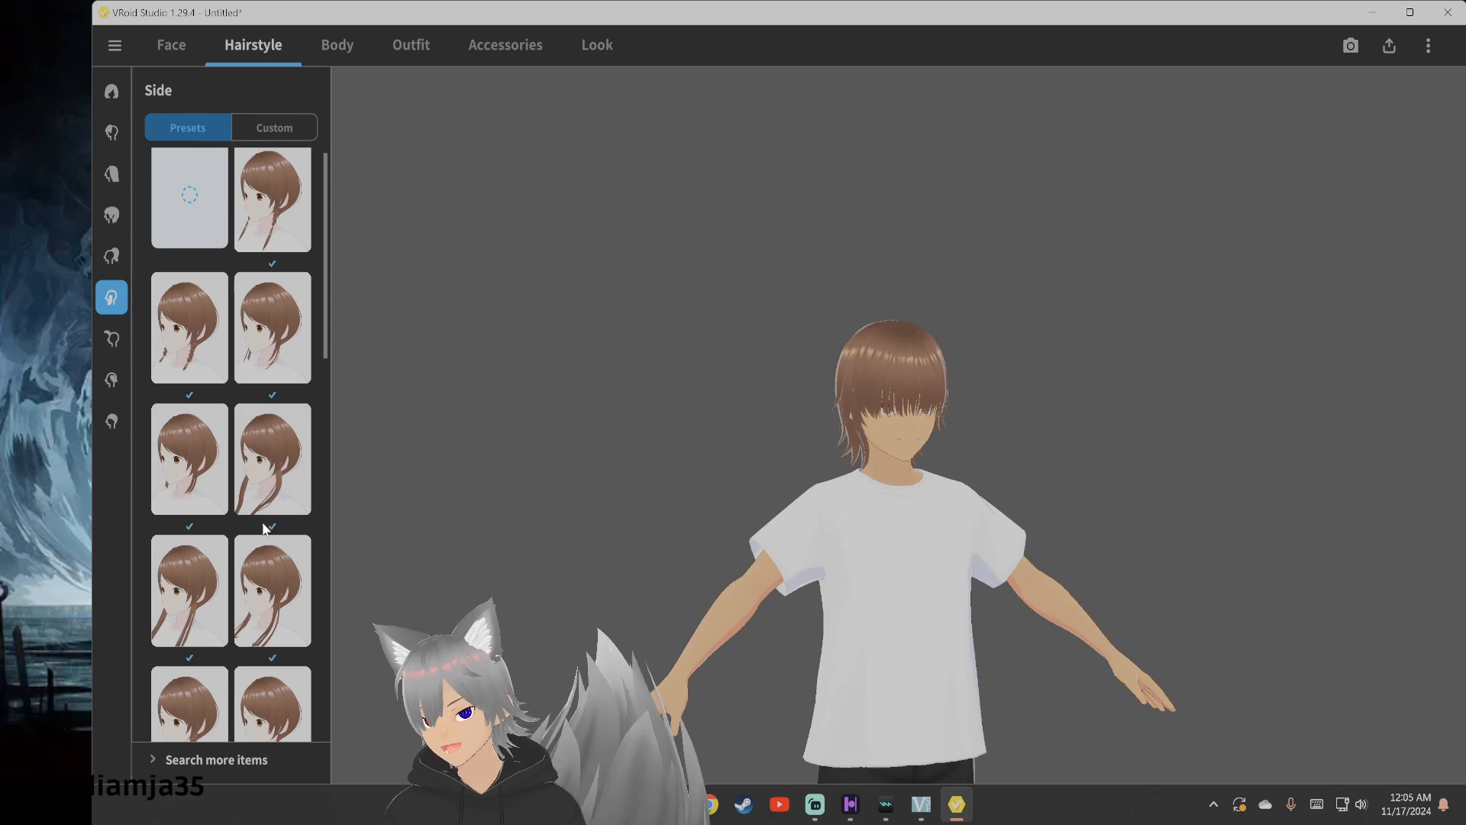
scroll(262, 522, "down", 2)
scroll(261, 523, "up", 1)
left_click(190, 608)
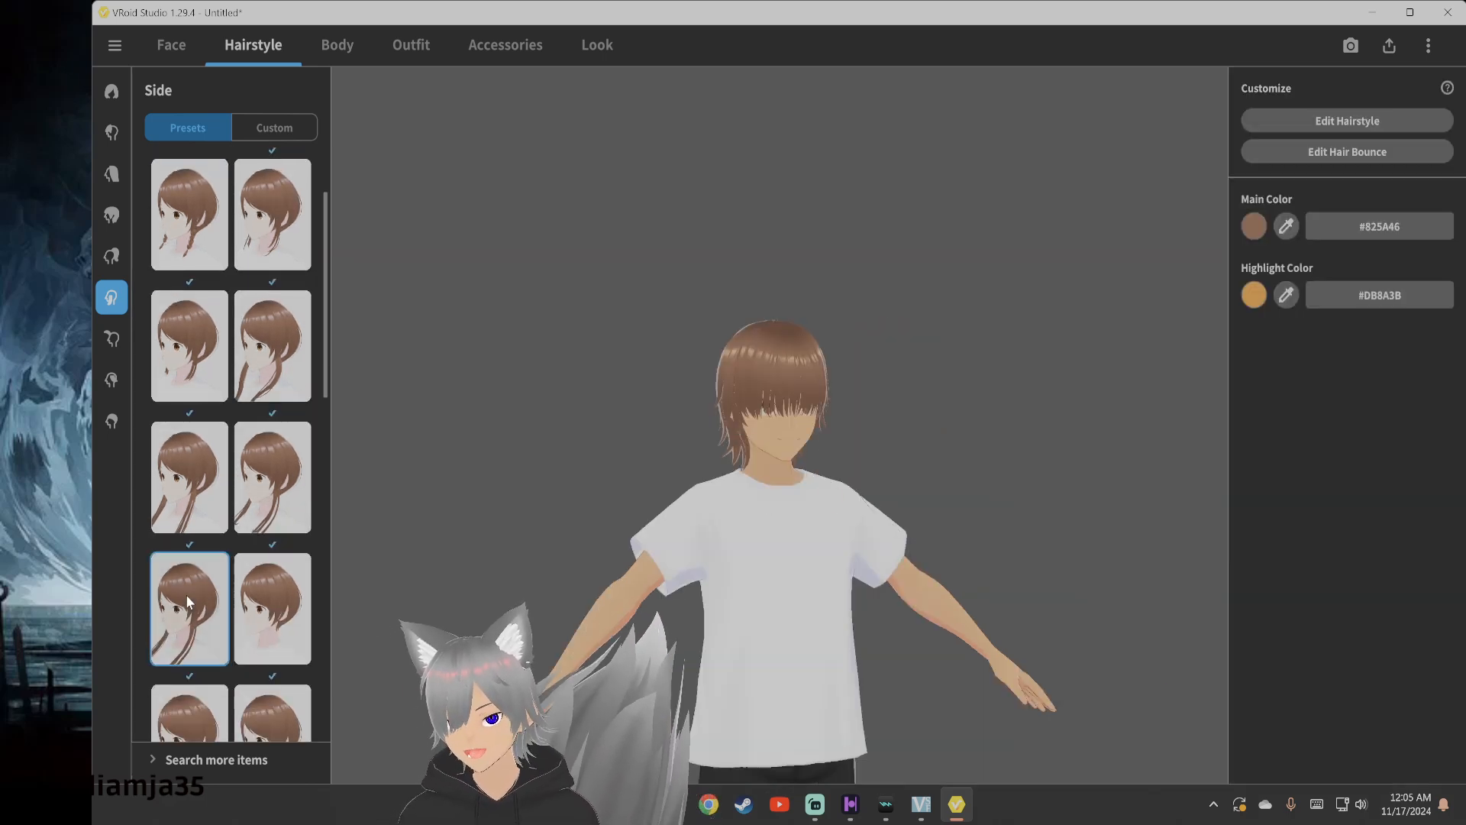
scroll(661, 554, "up", 3)
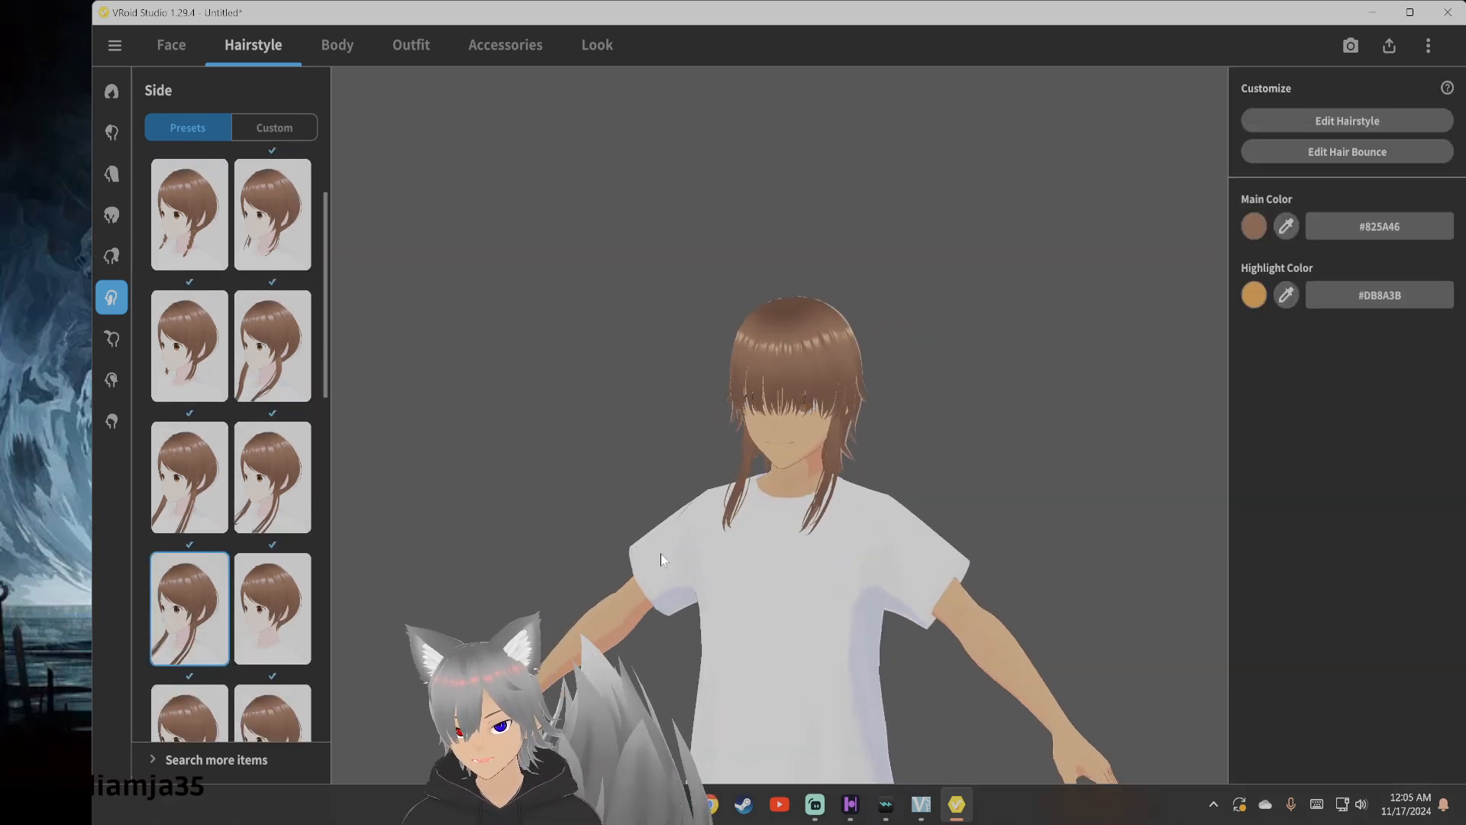
scroll(661, 554, "up", 2)
right_click_drag(669, 570, 651, 562)
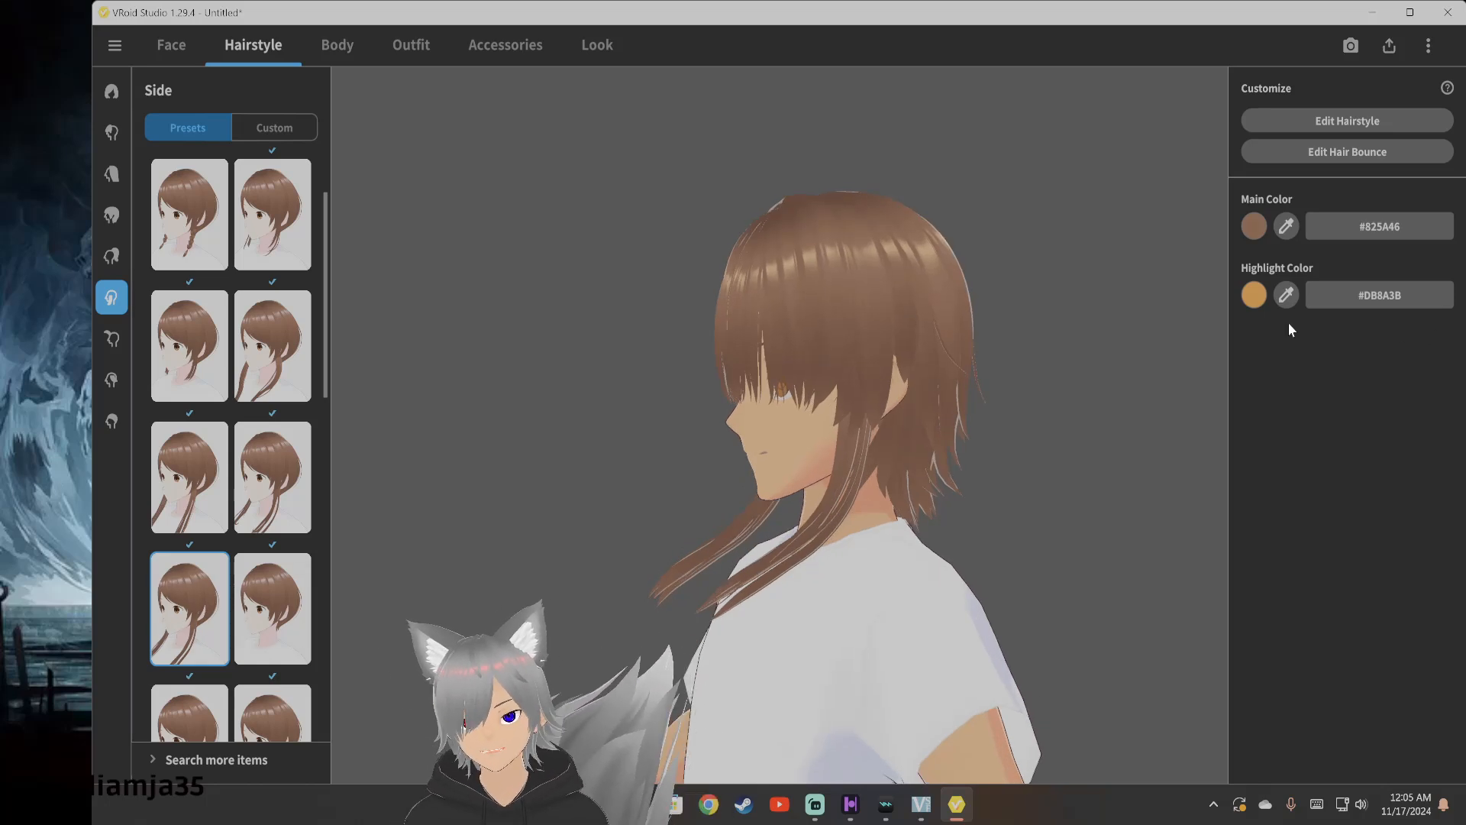
Set the main hair color to golden yellow #FCC800
left_click(1254, 226)
left_click(1219, 313)
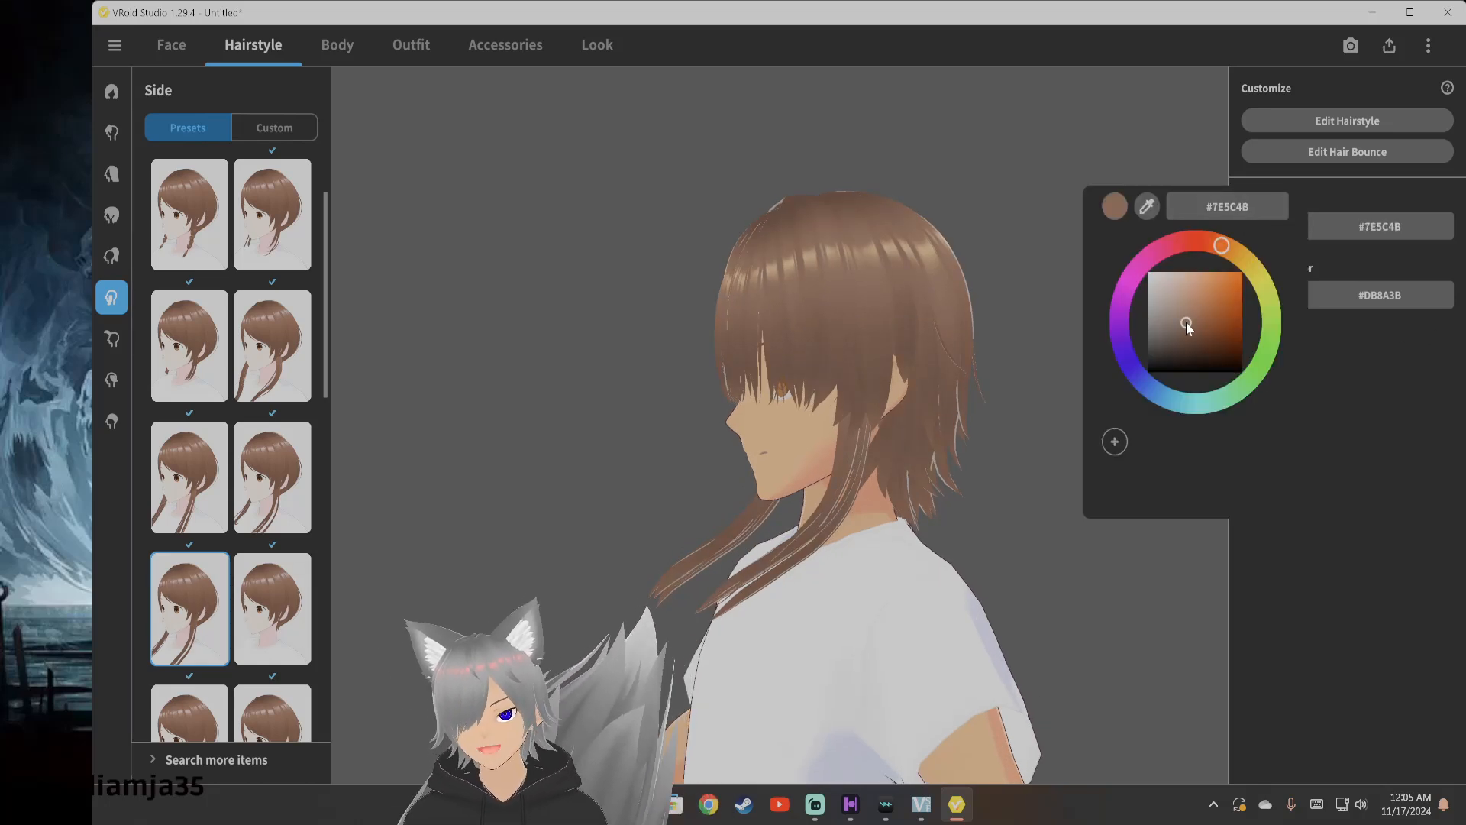
mouse_move(1219, 313)
left_mouse_down()
mouse_move(1244, 277)
mouse_move(1251, 301)
mouse_move(1254, 264)
mouse_move(1245, 309)
mouse_move(1228, 281)
mouse_move(1251, 273)
left_mouse_up()
left_click(1264, 275)
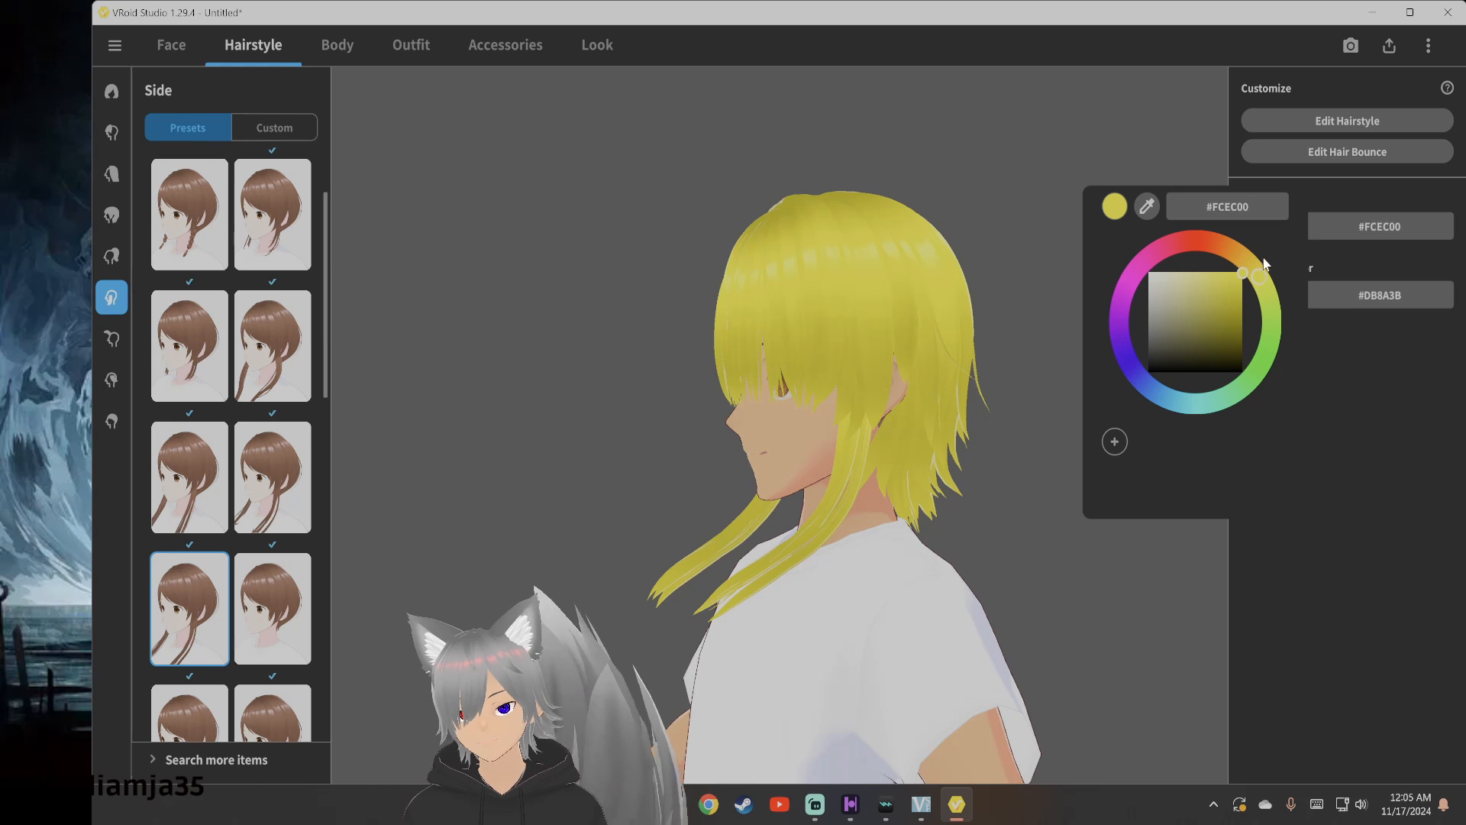
left_click(1257, 259)
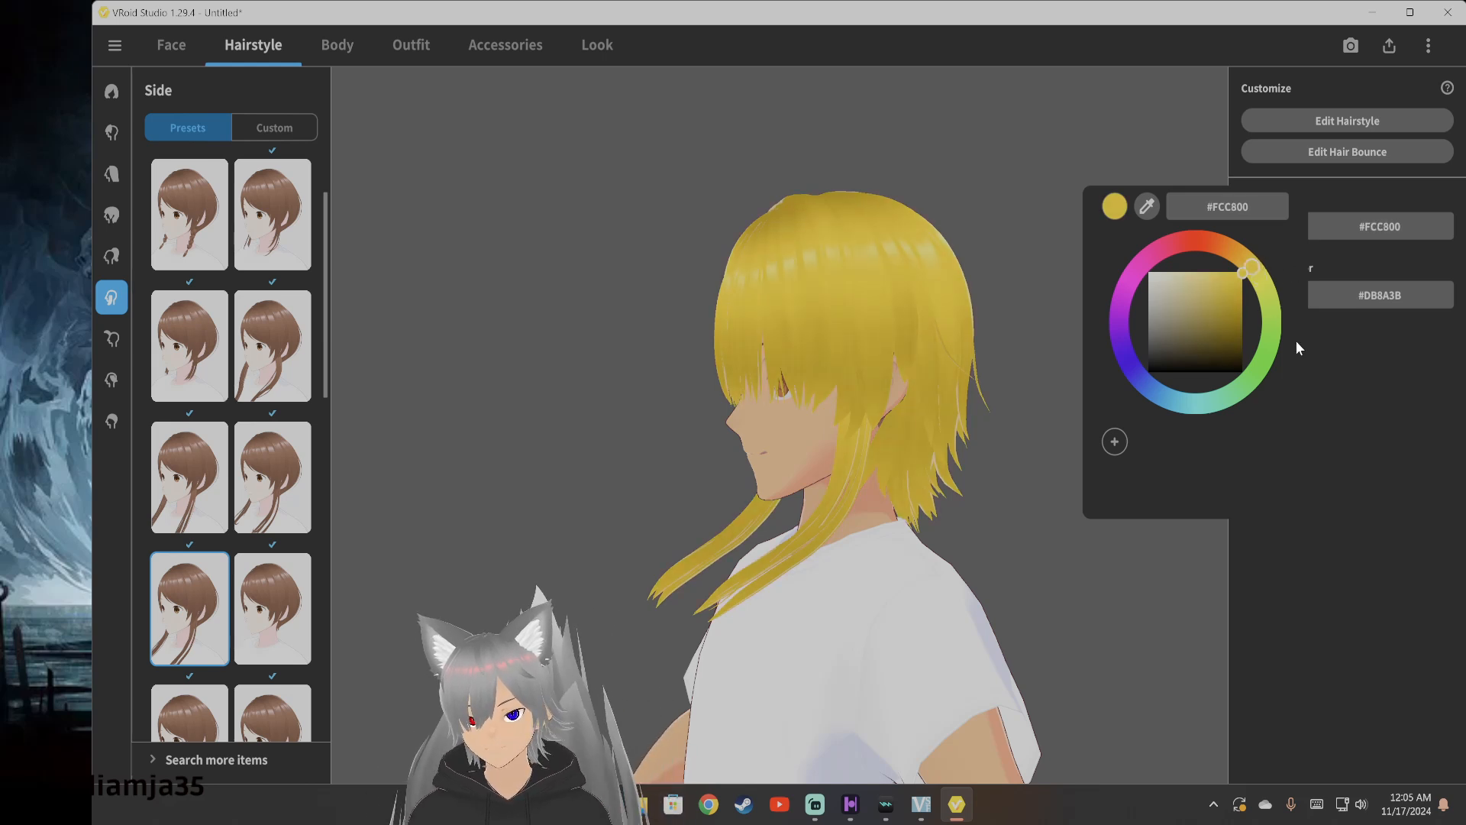
Set the hair highlight color to pale cream #FFEFDF and view the avatar from the front
left_click(1374, 290)
left_click(1254, 295)
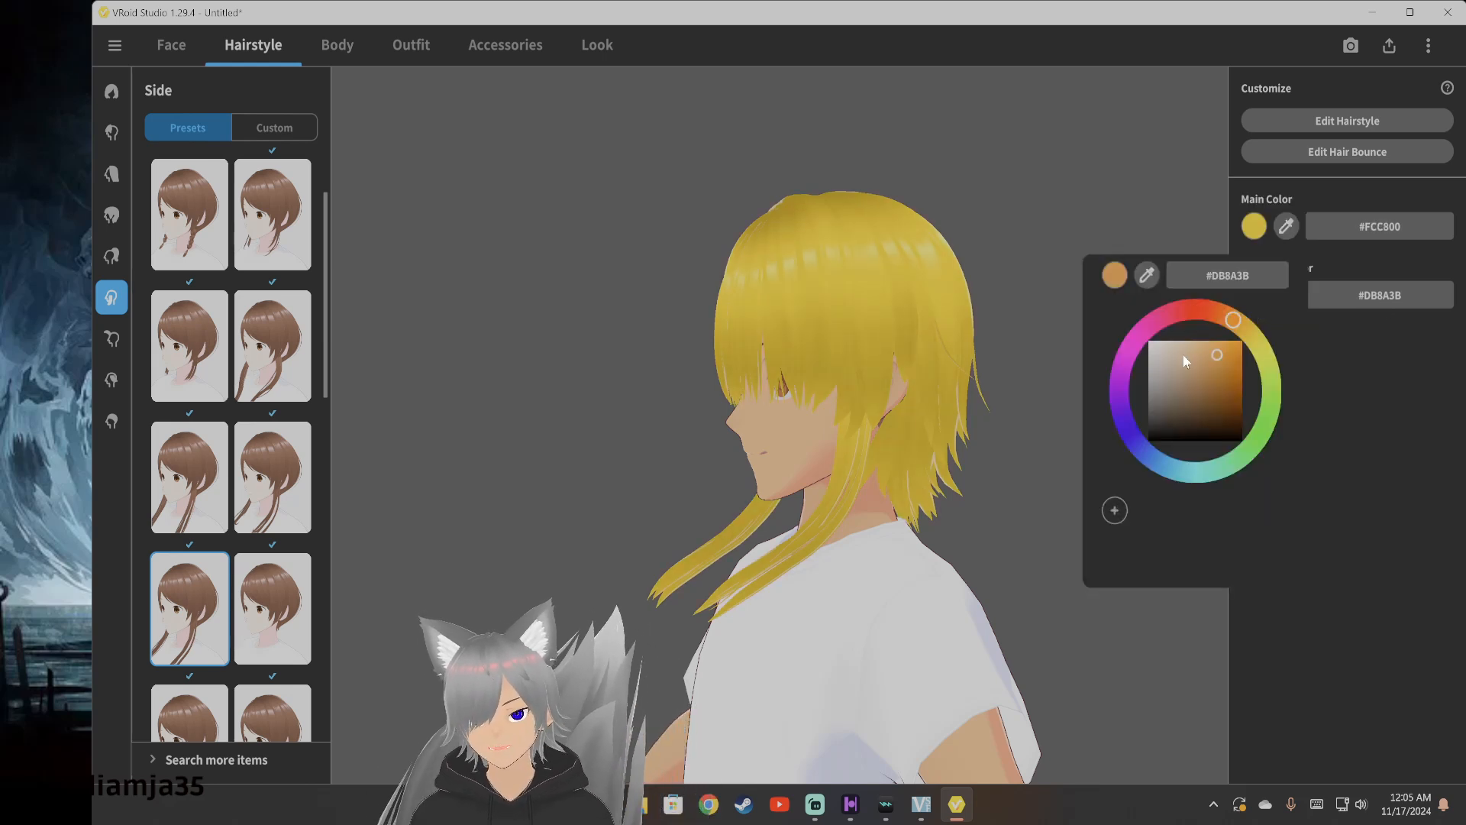
left_click(1197, 364)
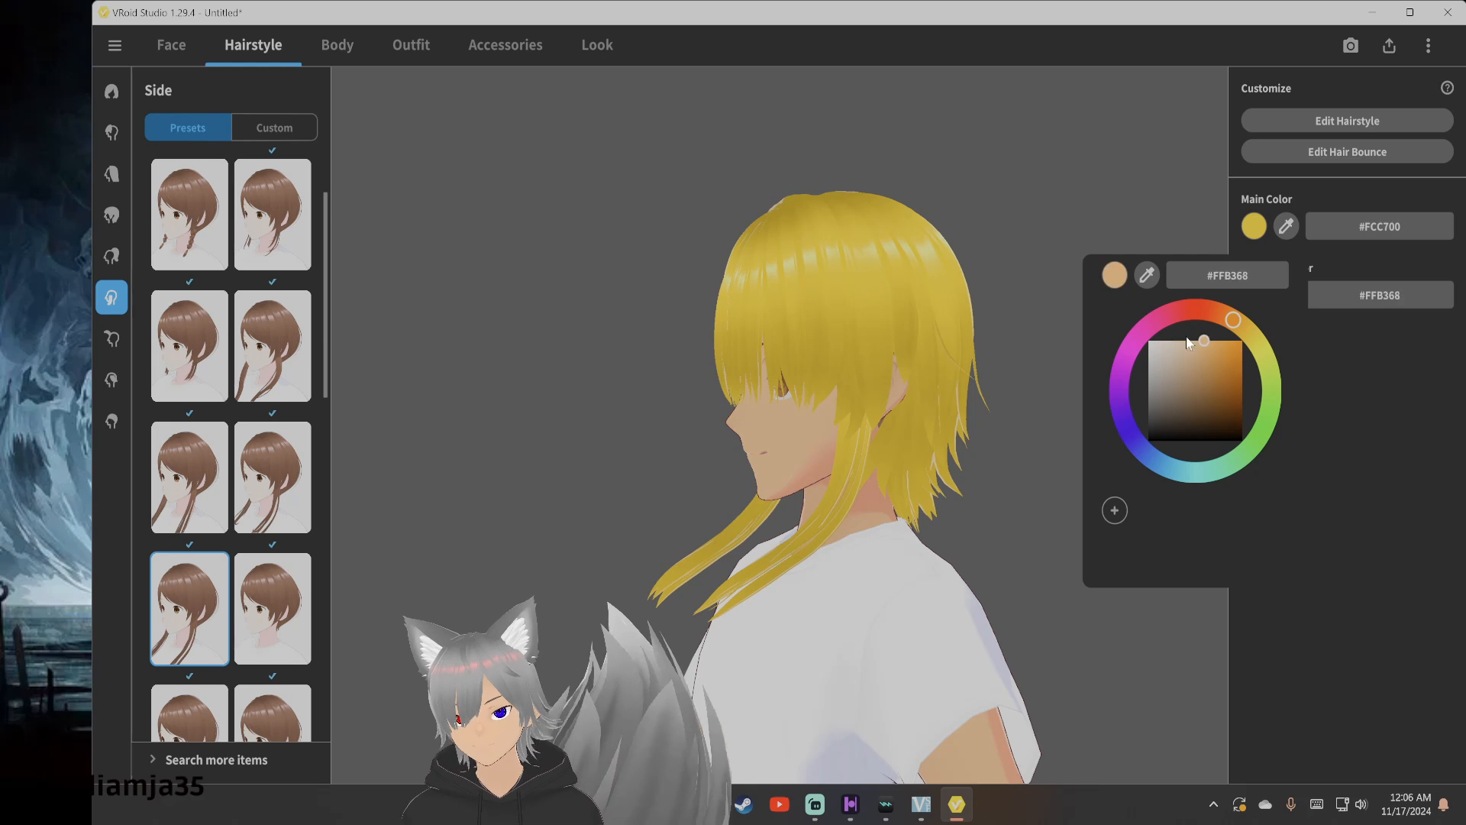
left_click(789, 306)
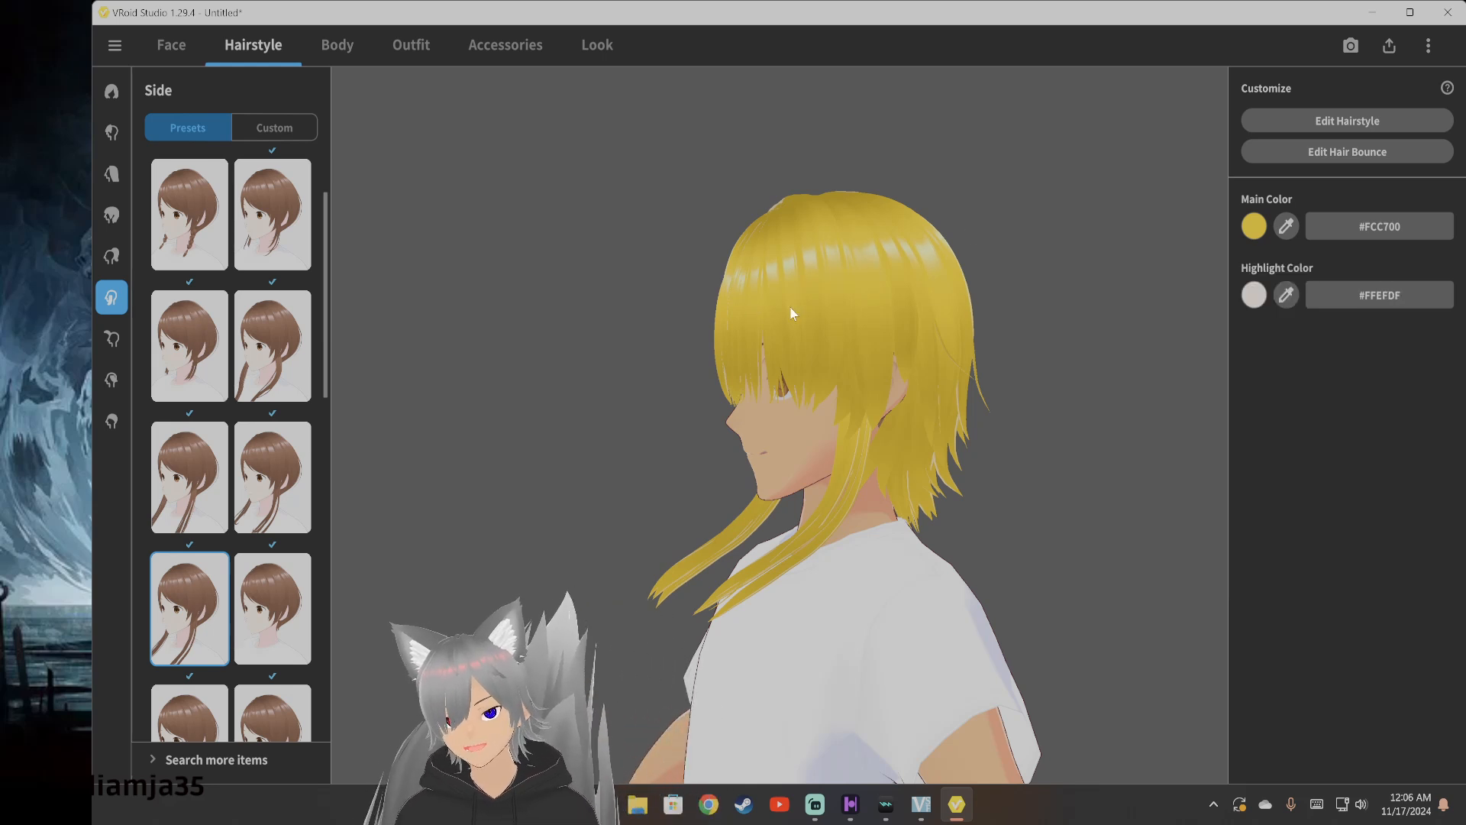
right_click_drag(790, 372, 827, 427)
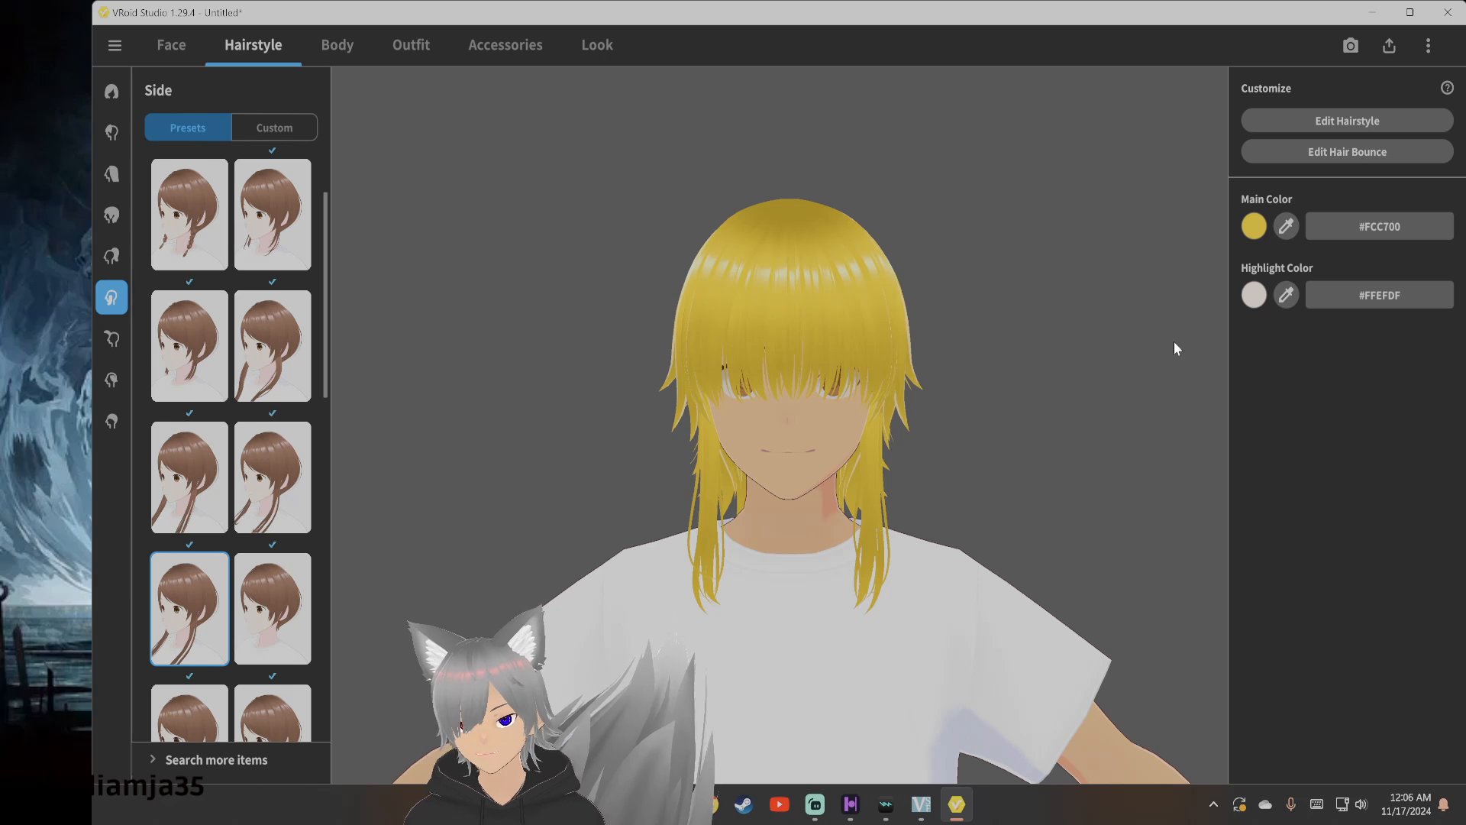
Try red highlight tones on the hair and set the highlight color to white #FFFFFF
left_click(1253, 294)
left_click(1186, 310)
left_click(1238, 357)
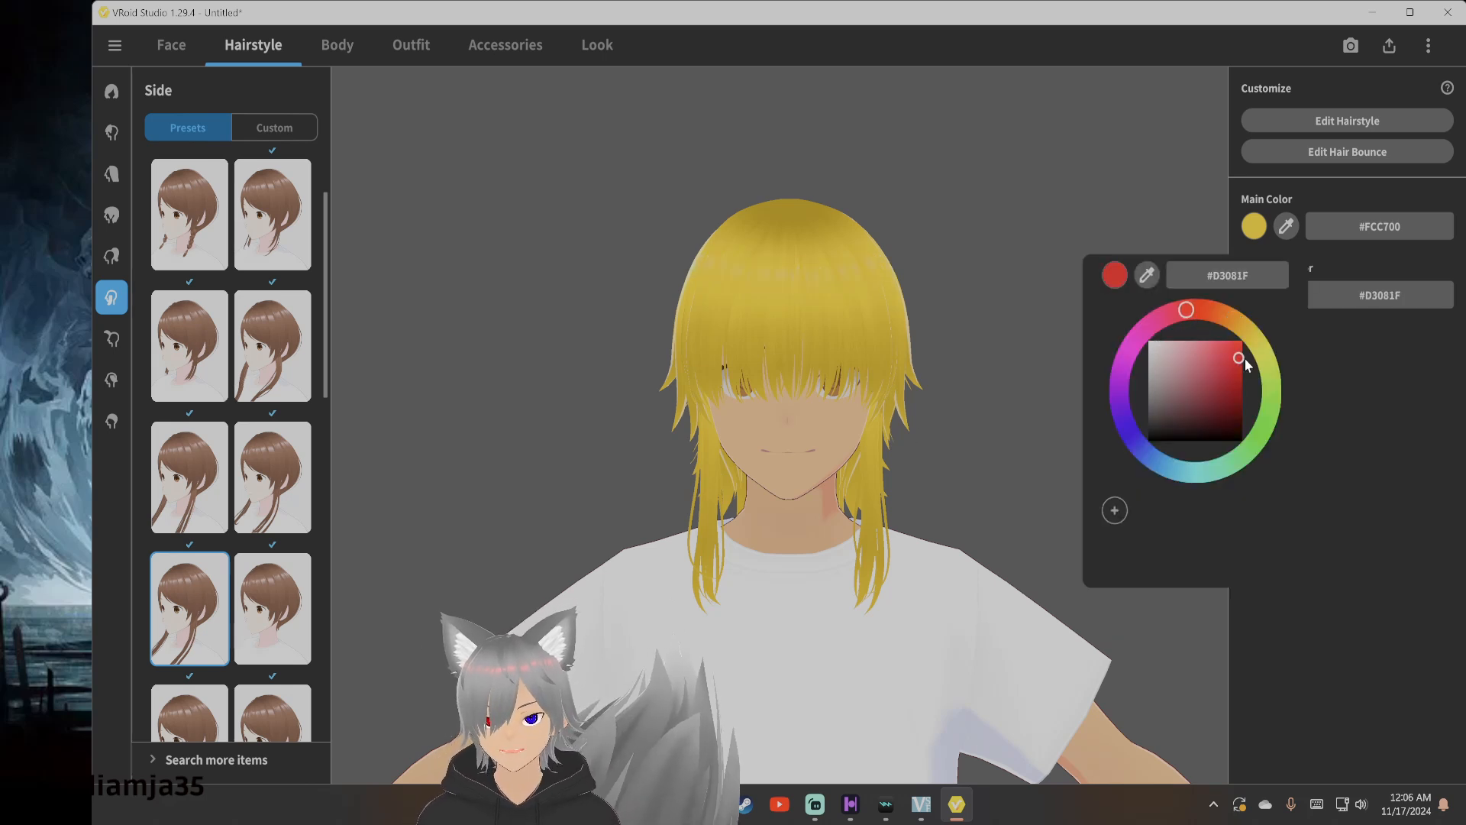
left_click(1195, 366)
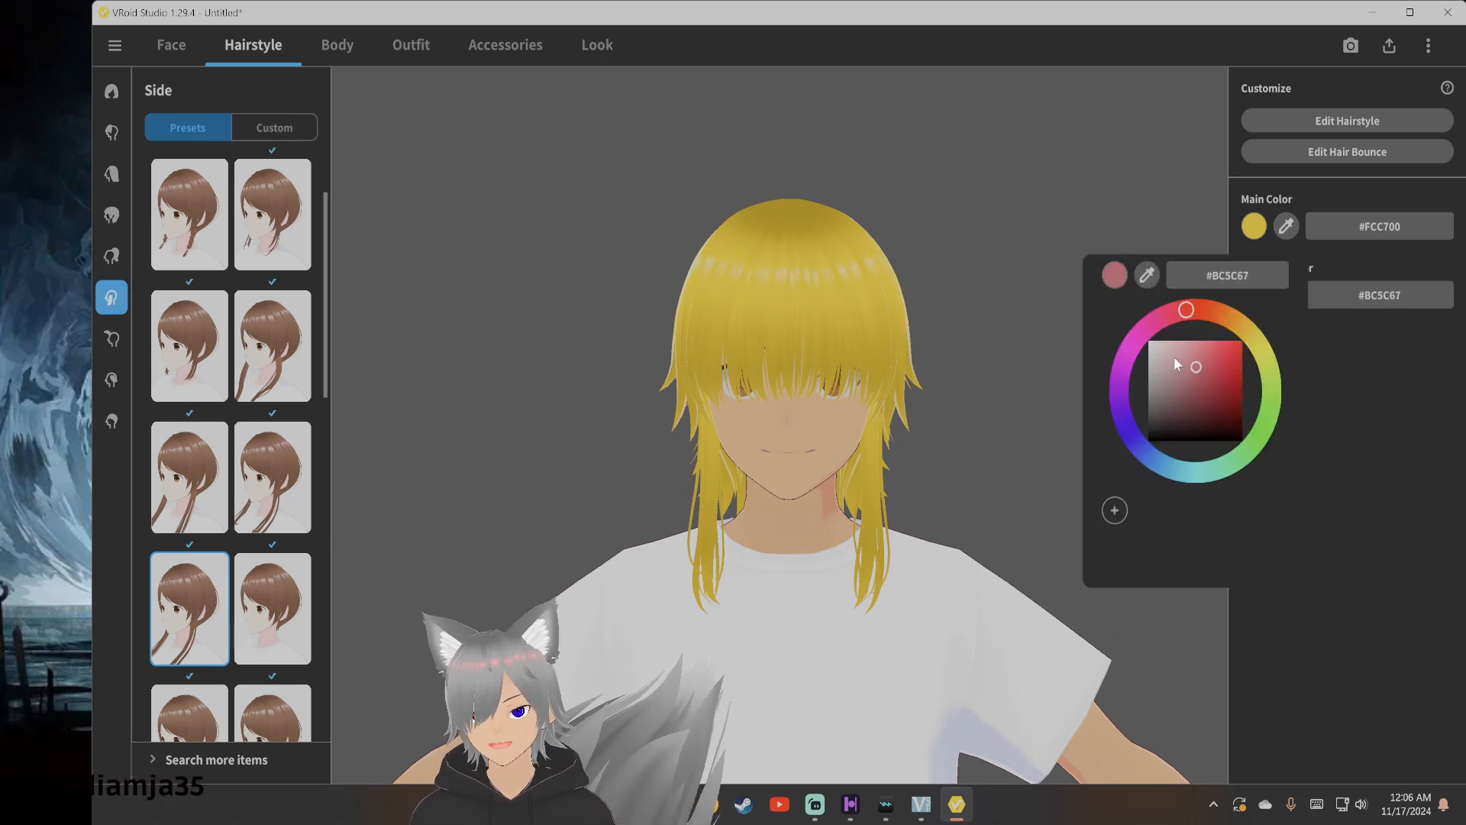
left_click(410, 549)
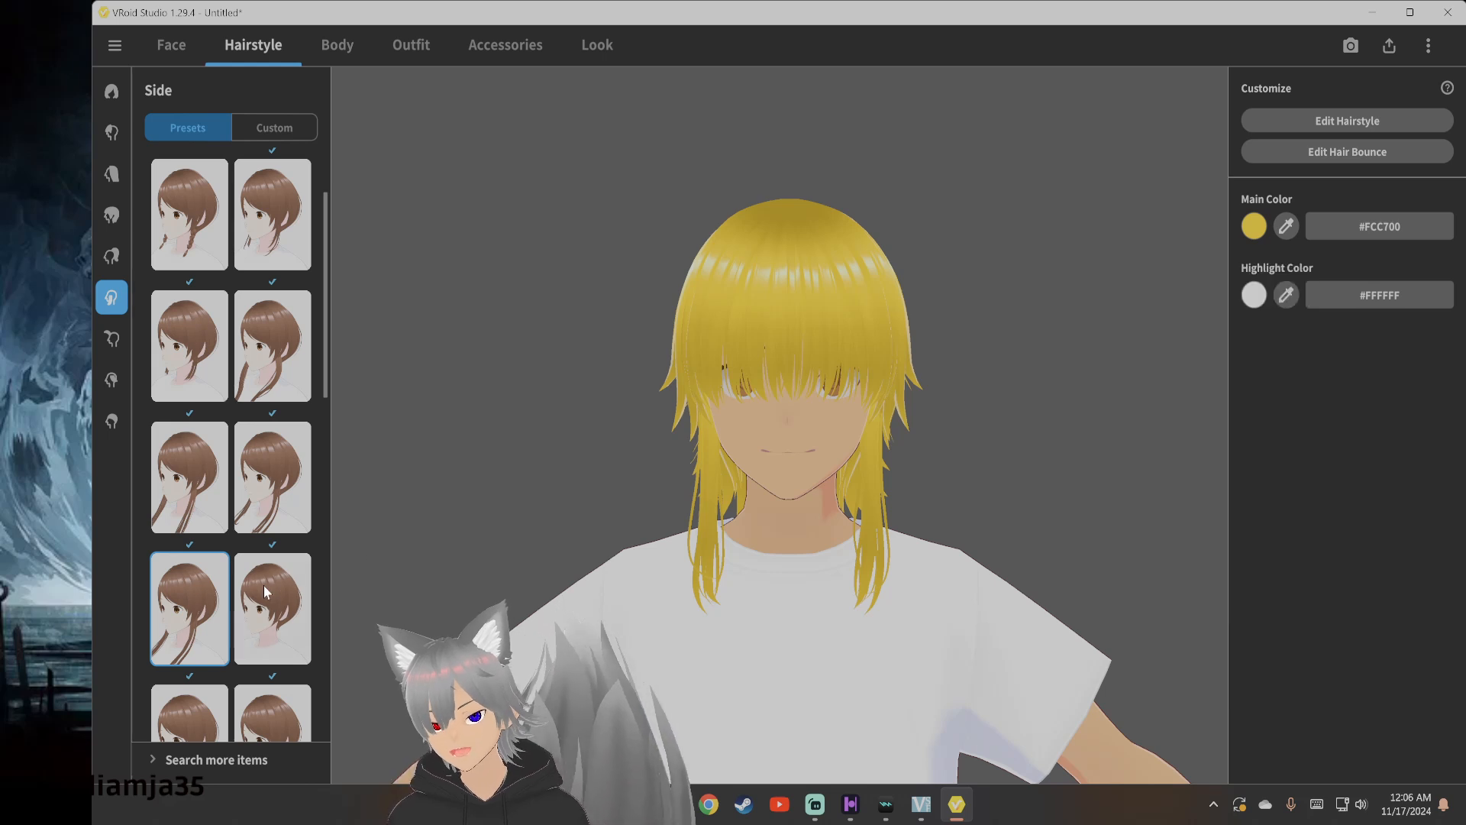
Try several shorter side hair presets in turn, from neck-length locks to one with a thin lock near the jaw
left_click(171, 716)
scroll(206, 687, "down", 2)
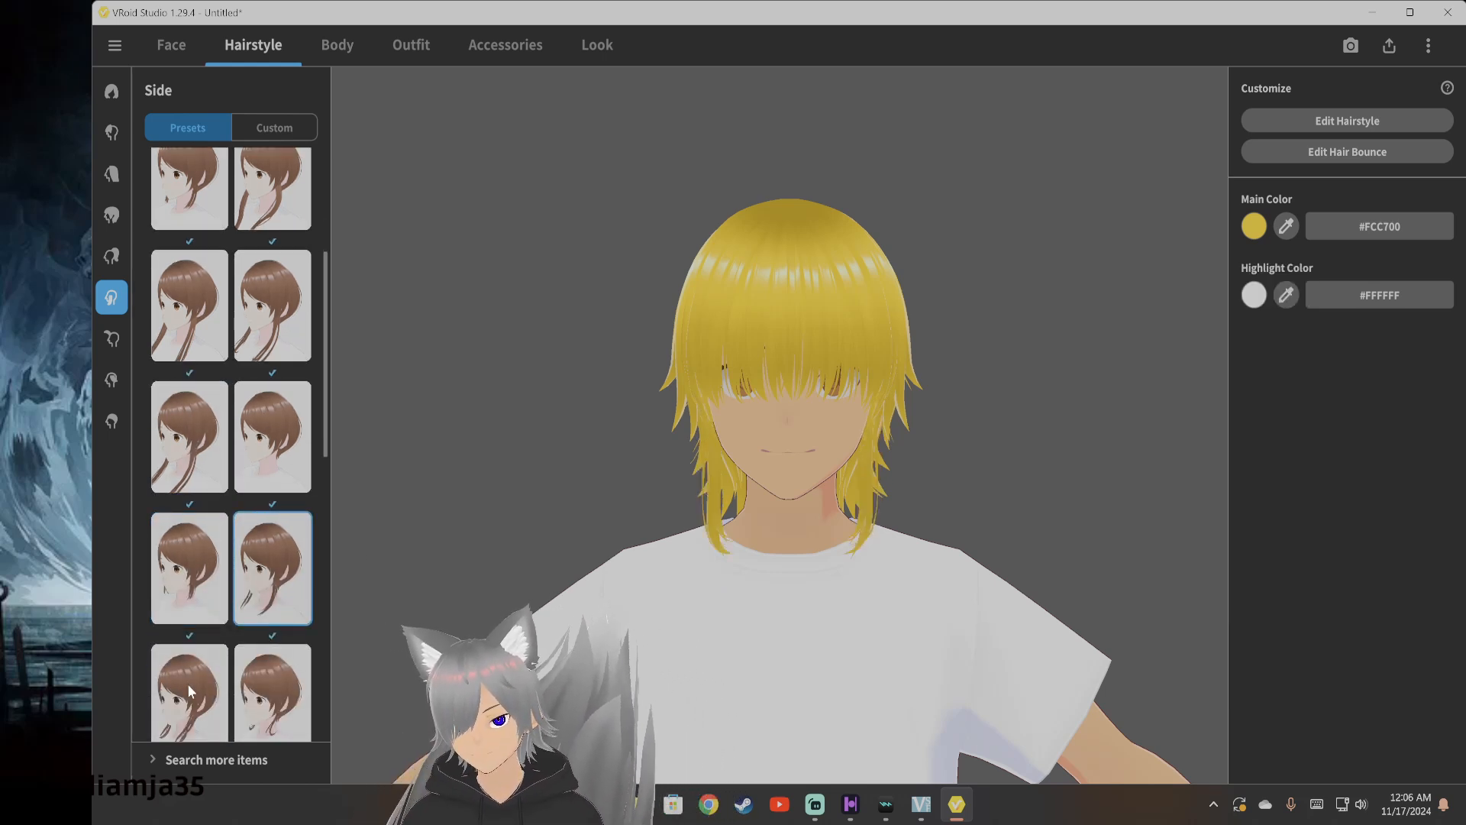
left_click(187, 685)
scroll(191, 680, "down", 2)
left_click(248, 575)
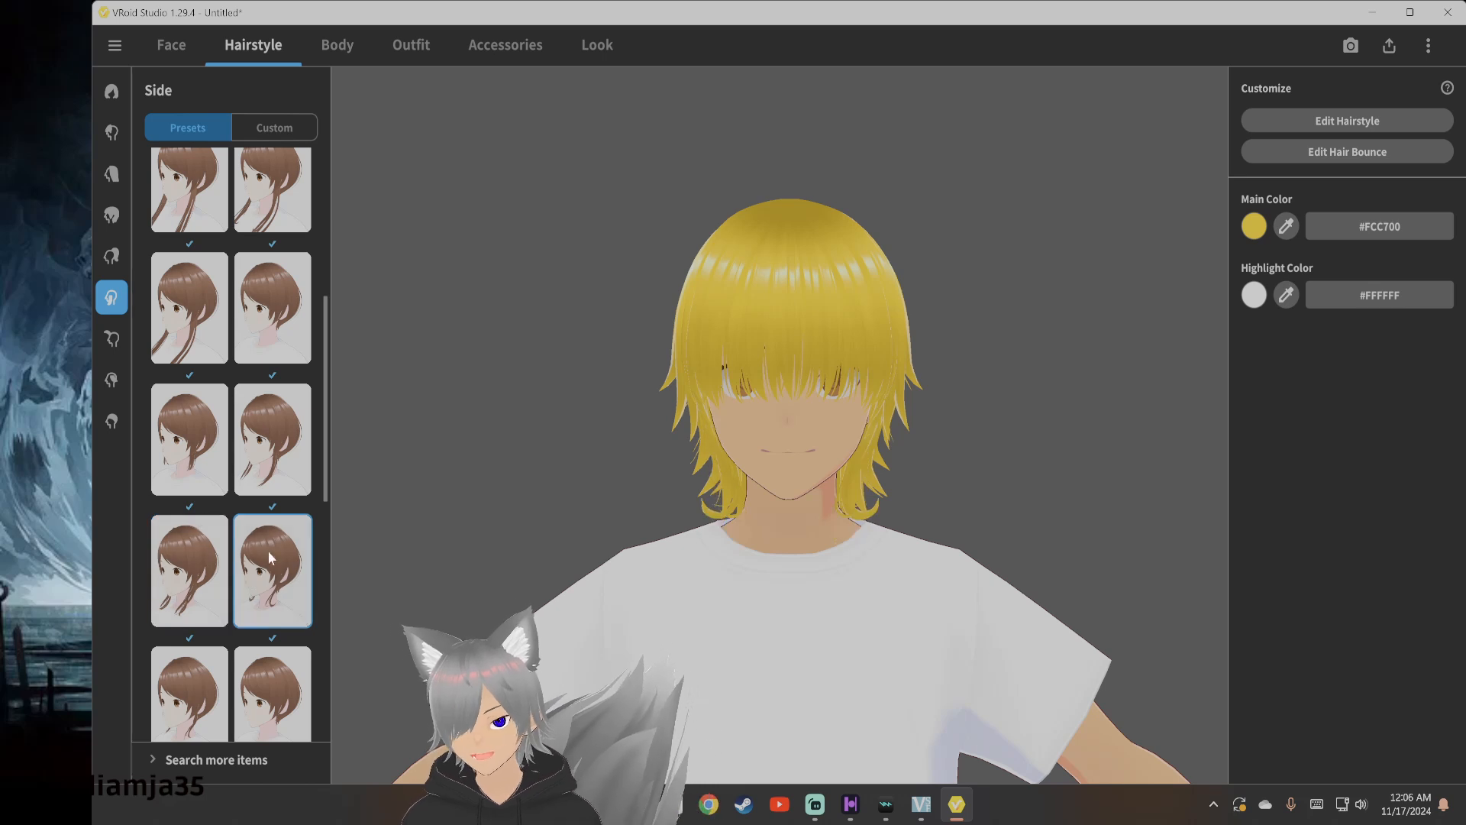
scroll(256, 580, "down", 2)
left_click(166, 626)
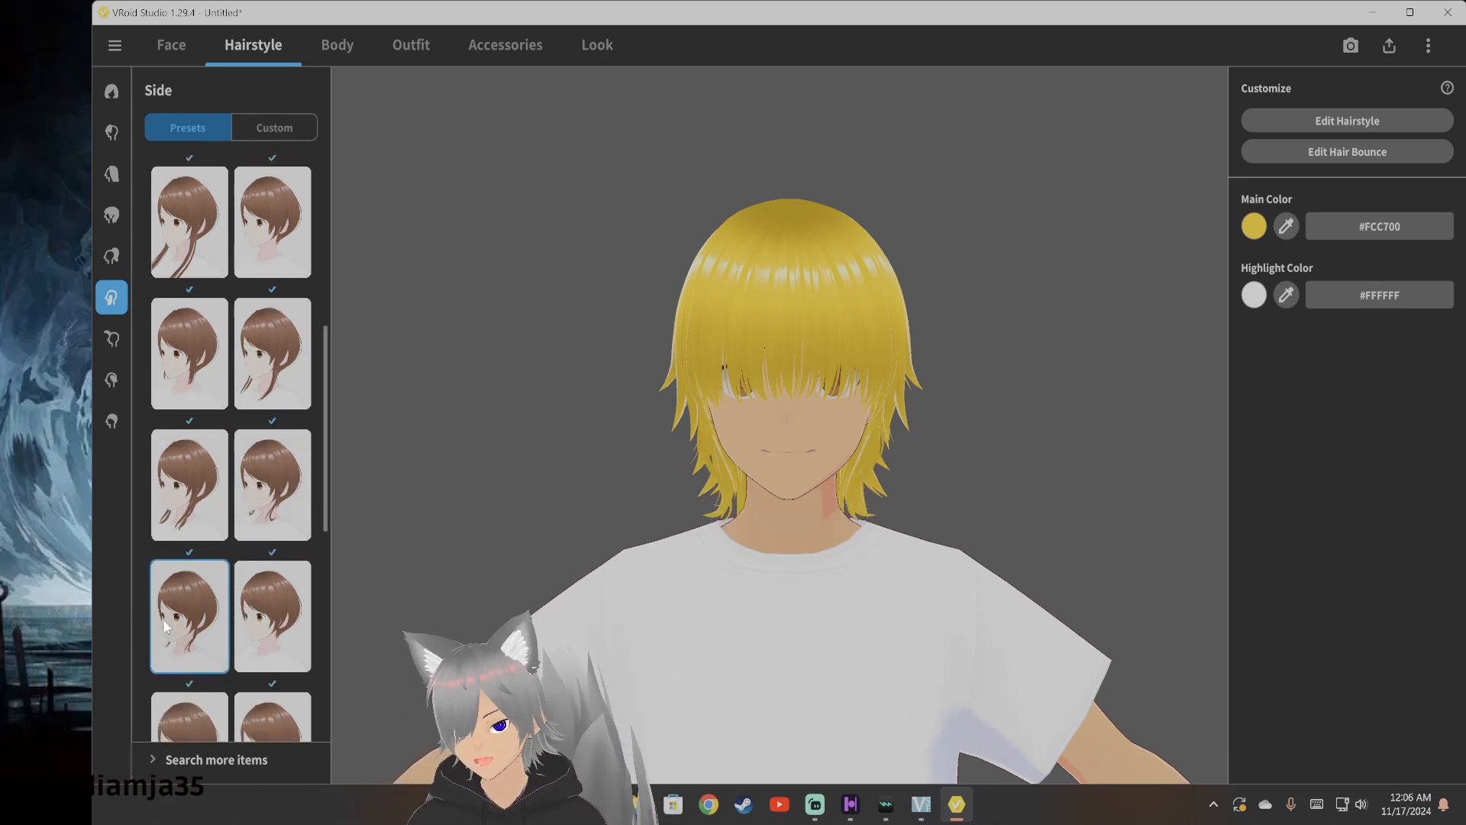
scroll(165, 626, "down", 2)
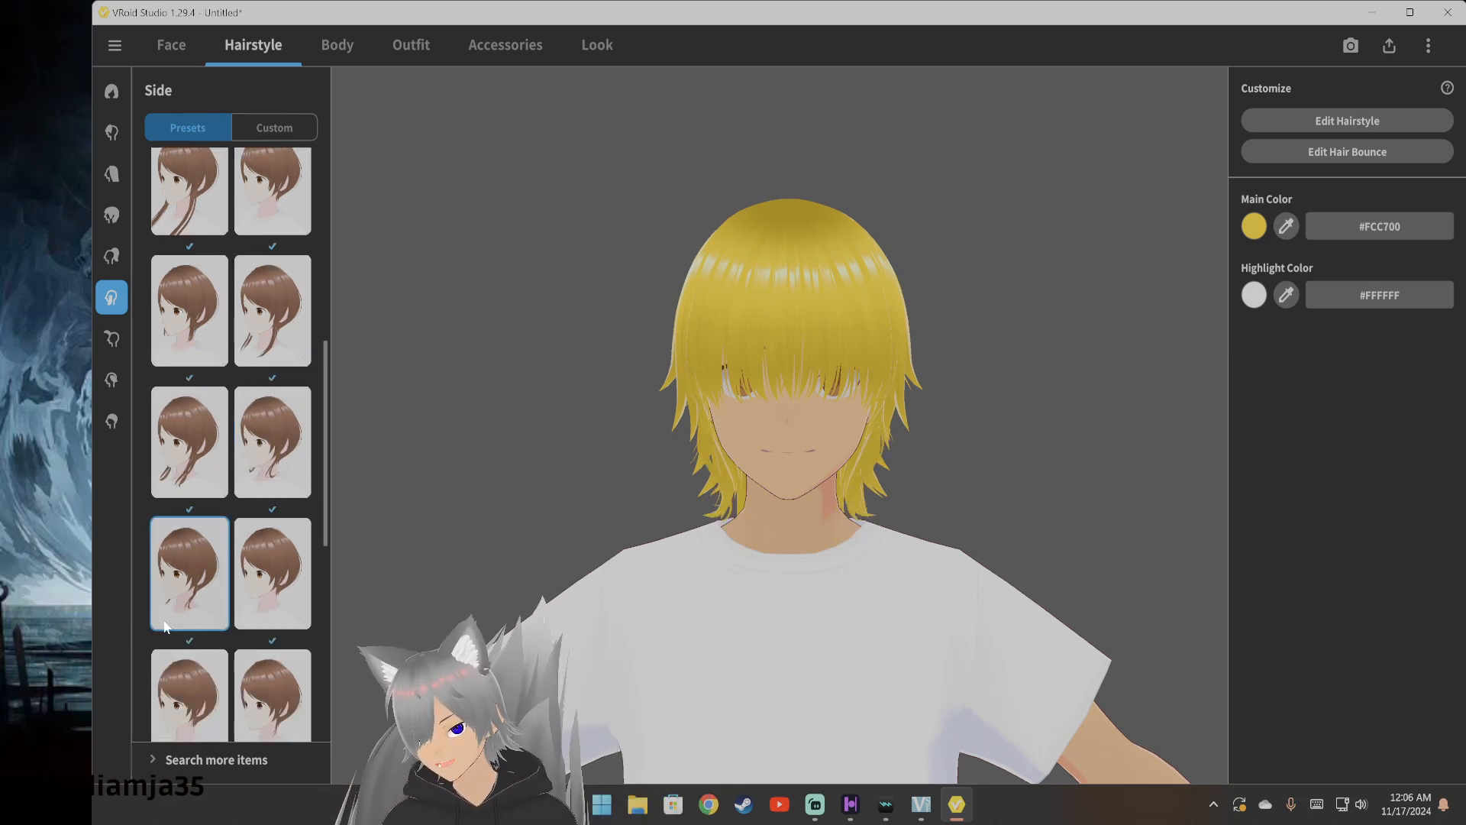
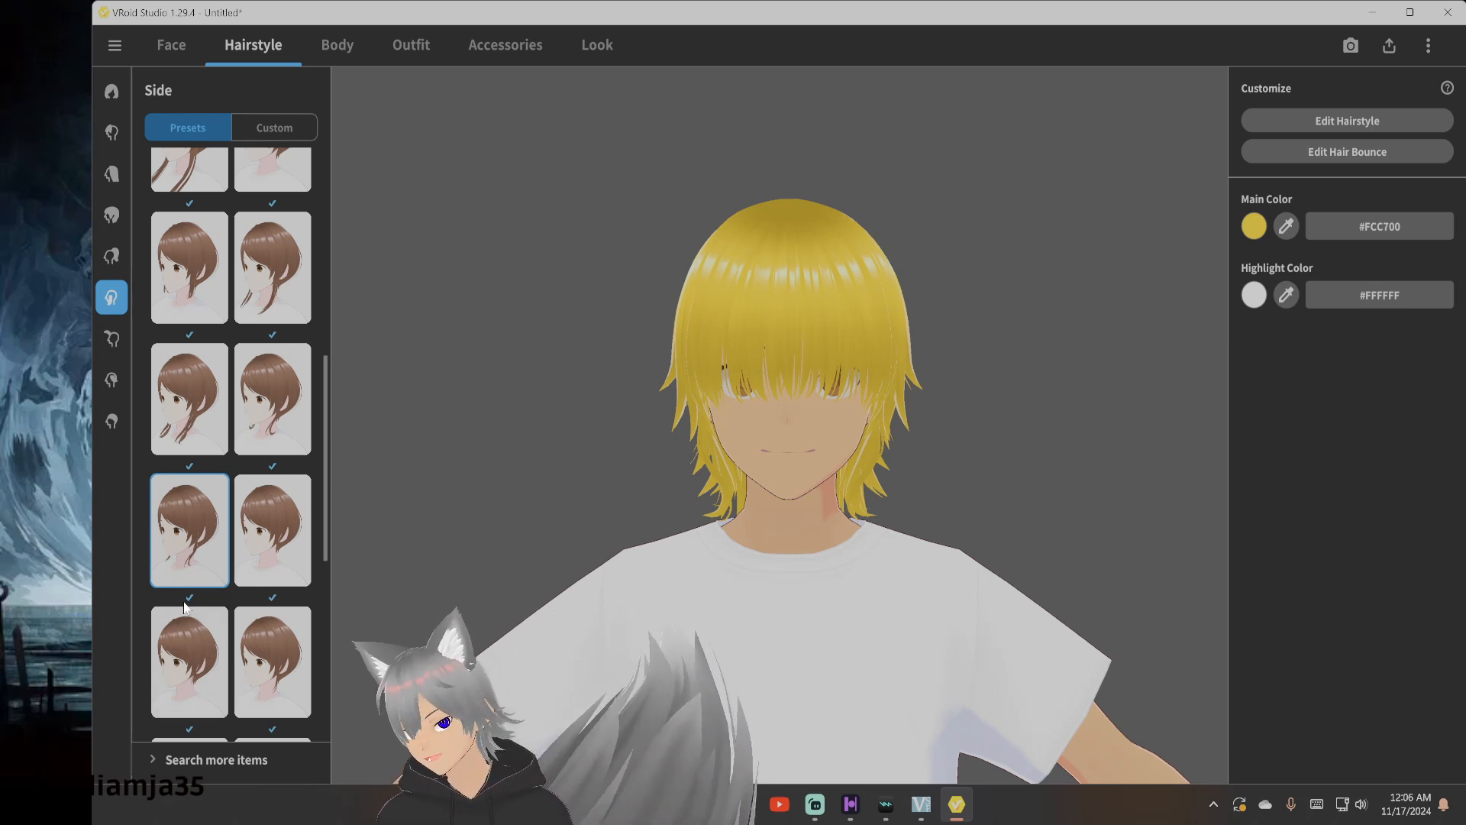
Compare the last two side hair presets in the collection and apply the final one with short locks
scroll(184, 604, "down", 4)
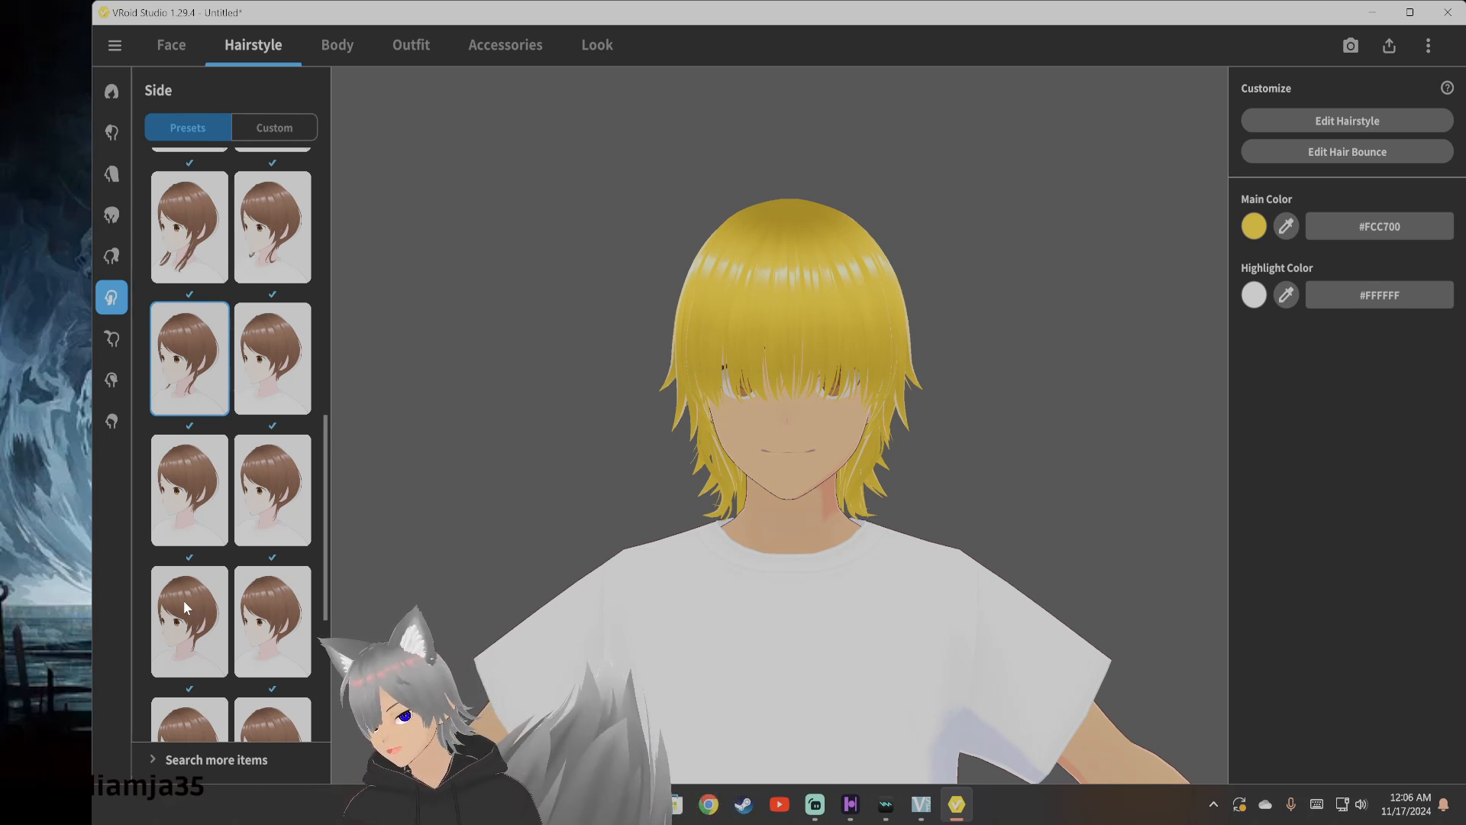
scroll(184, 607, "down", 3)
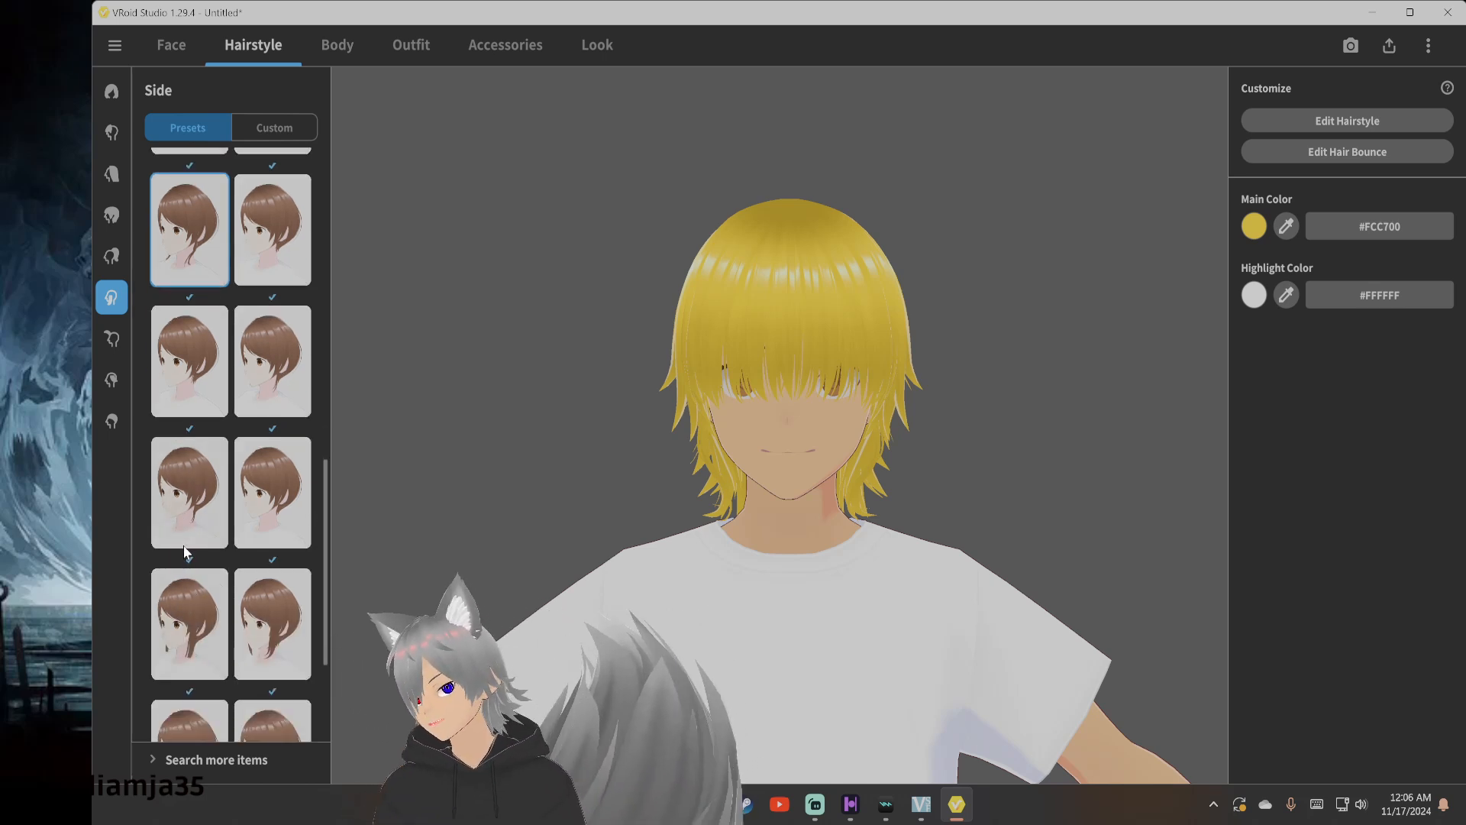
scroll(187, 565, "down", 1)
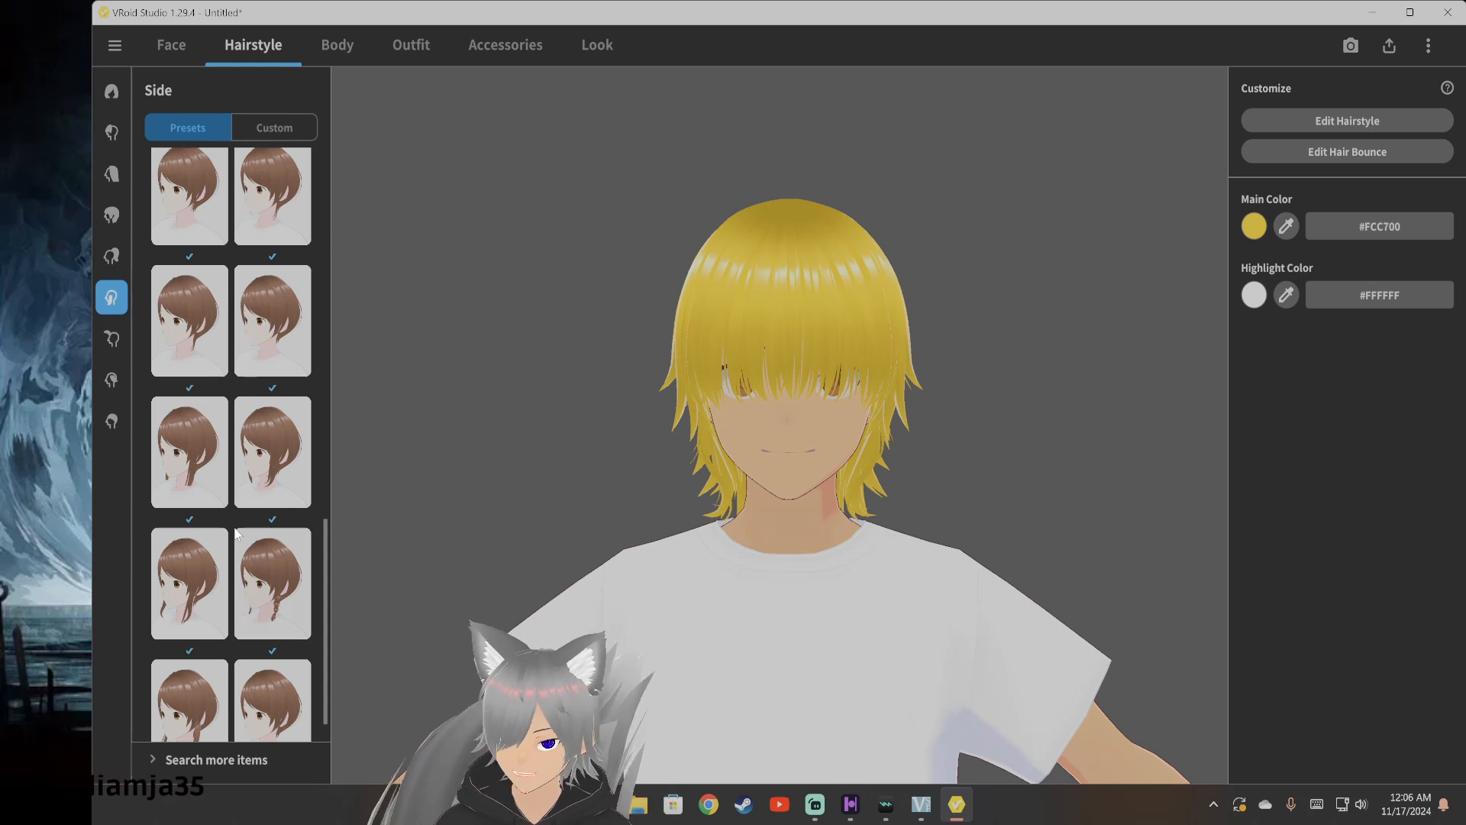
scroll(252, 565, "down", 1)
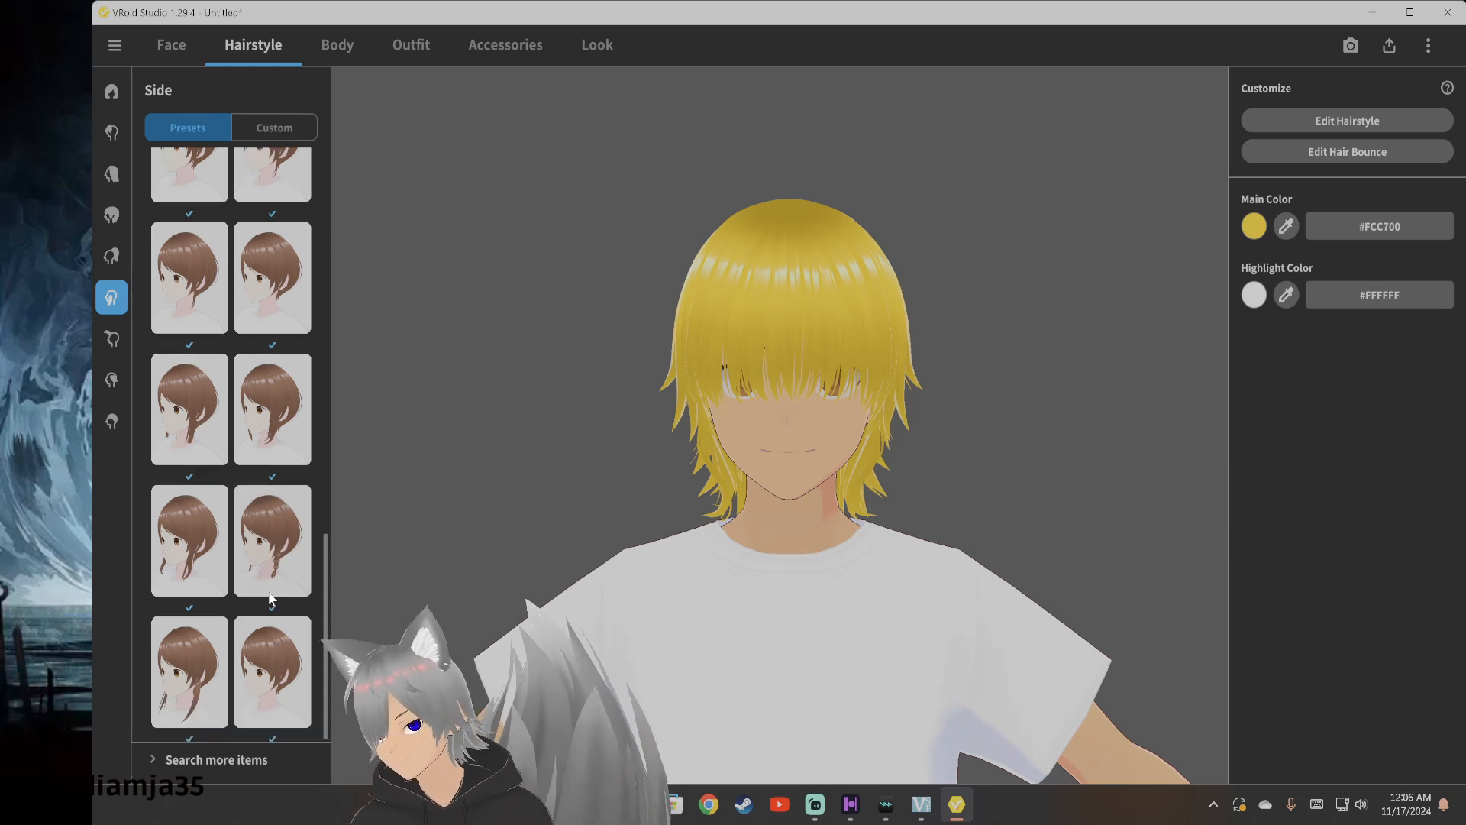
left_click(187, 654)
left_click(265, 637)
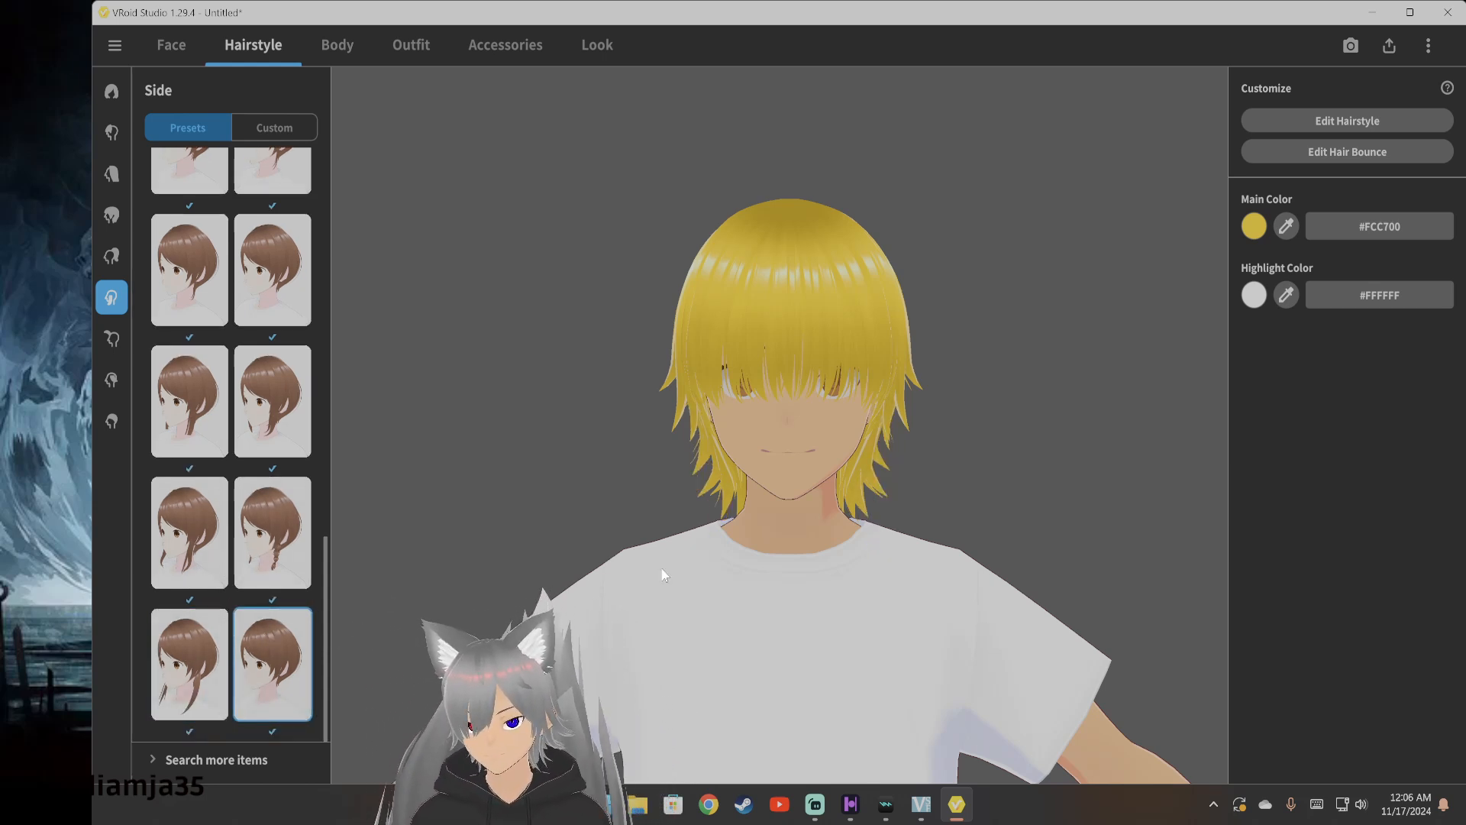
Try the two-strand, long curled and upright ahoge presets on the character's hair
left_click(114, 339)
scroll(254, 337, "down", 2)
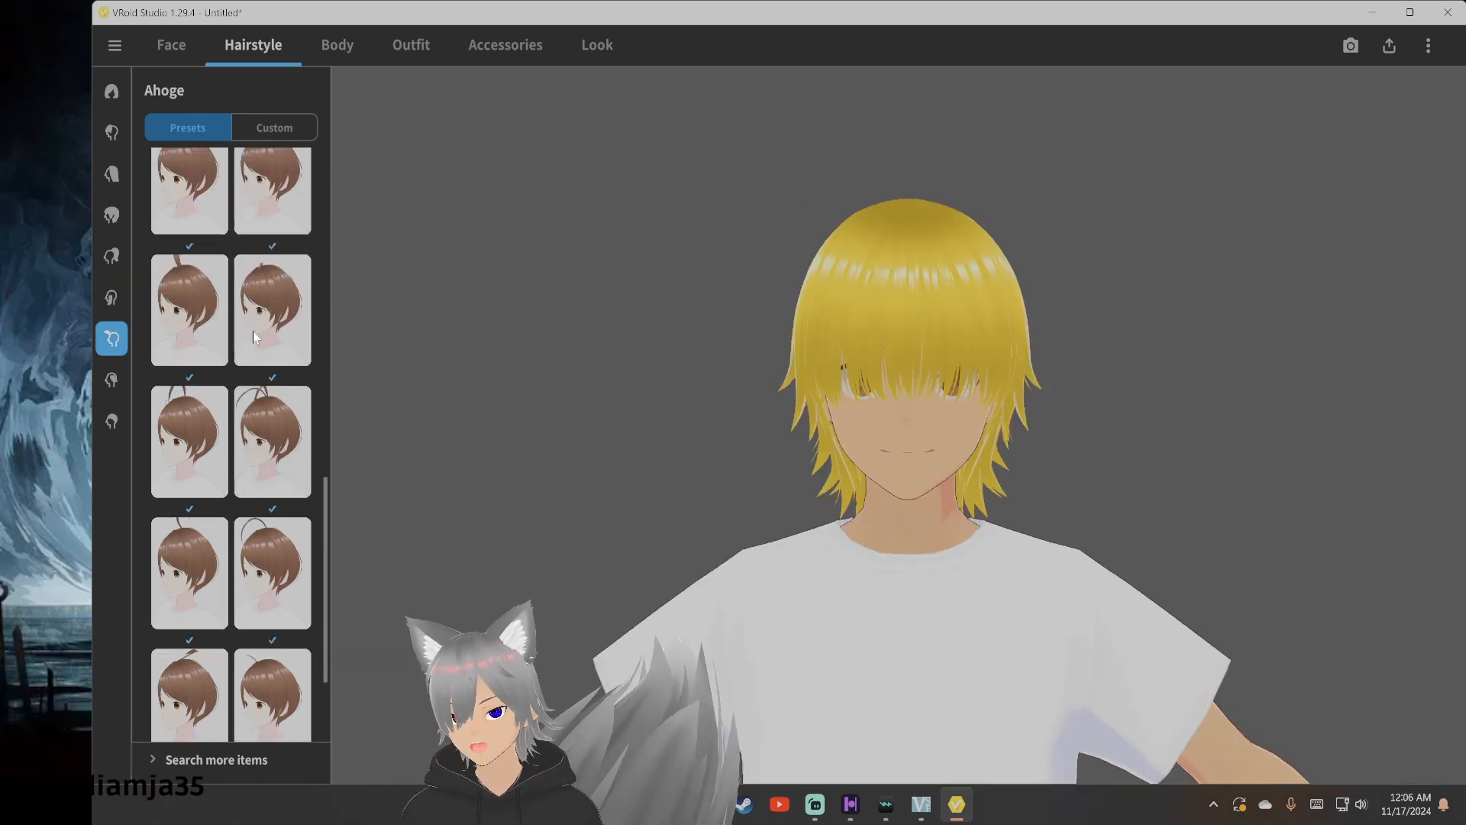
left_click(246, 434)
right_click_drag(751, 449, 745, 449)
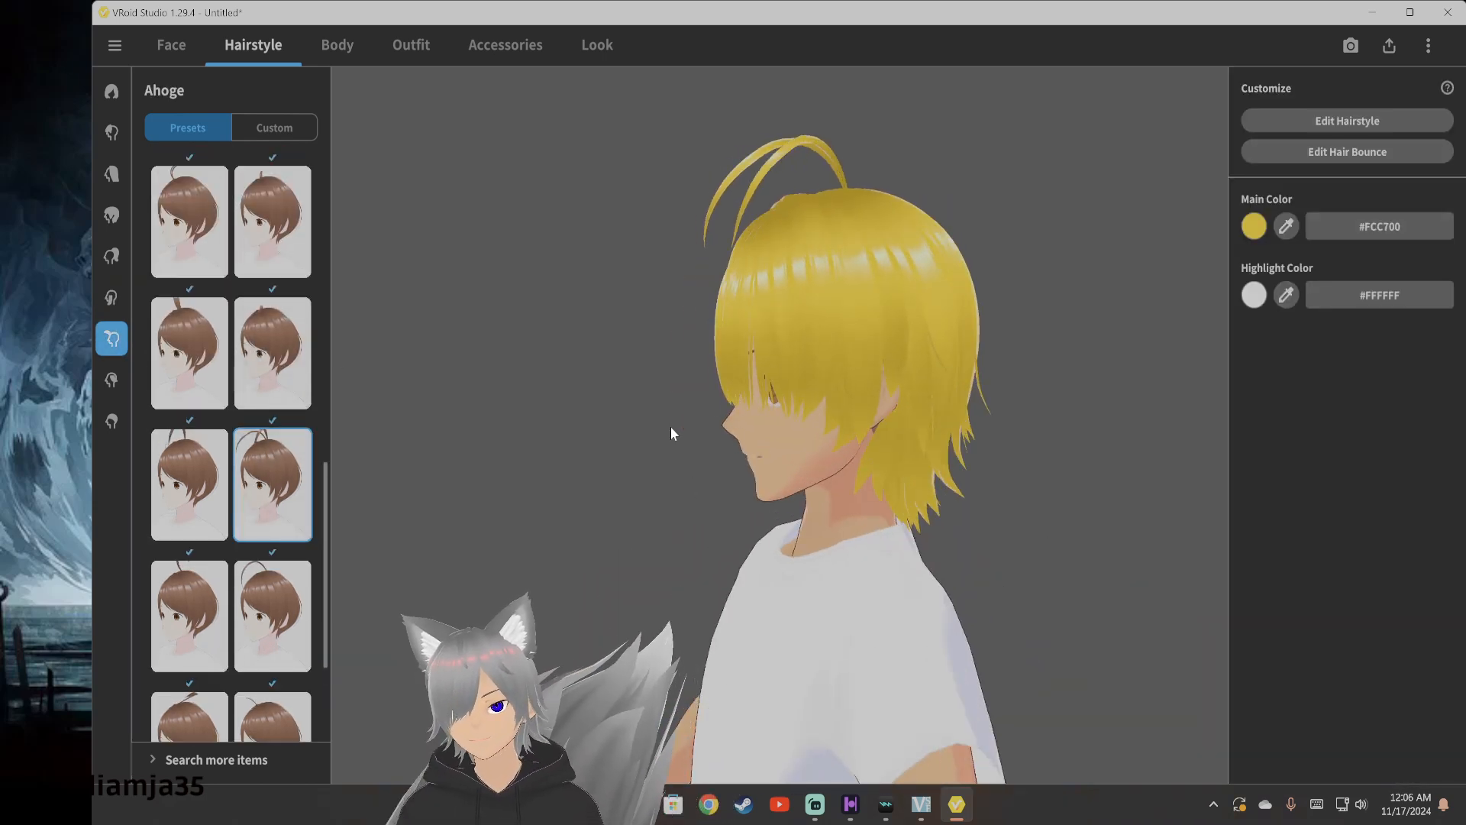
left_click(197, 477)
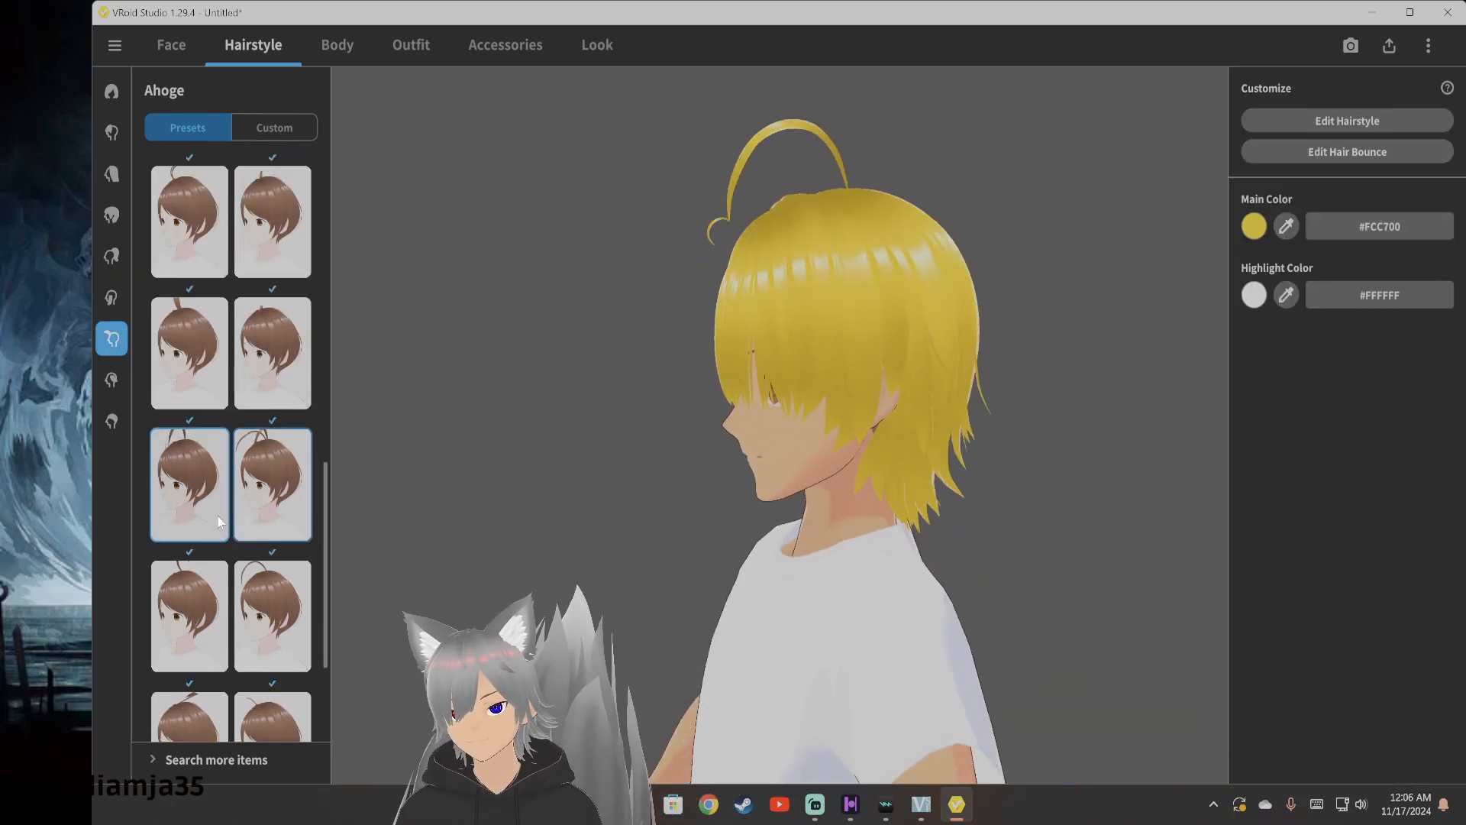
left_click(200, 338)
right_click_drag(351, 409, 514, 419)
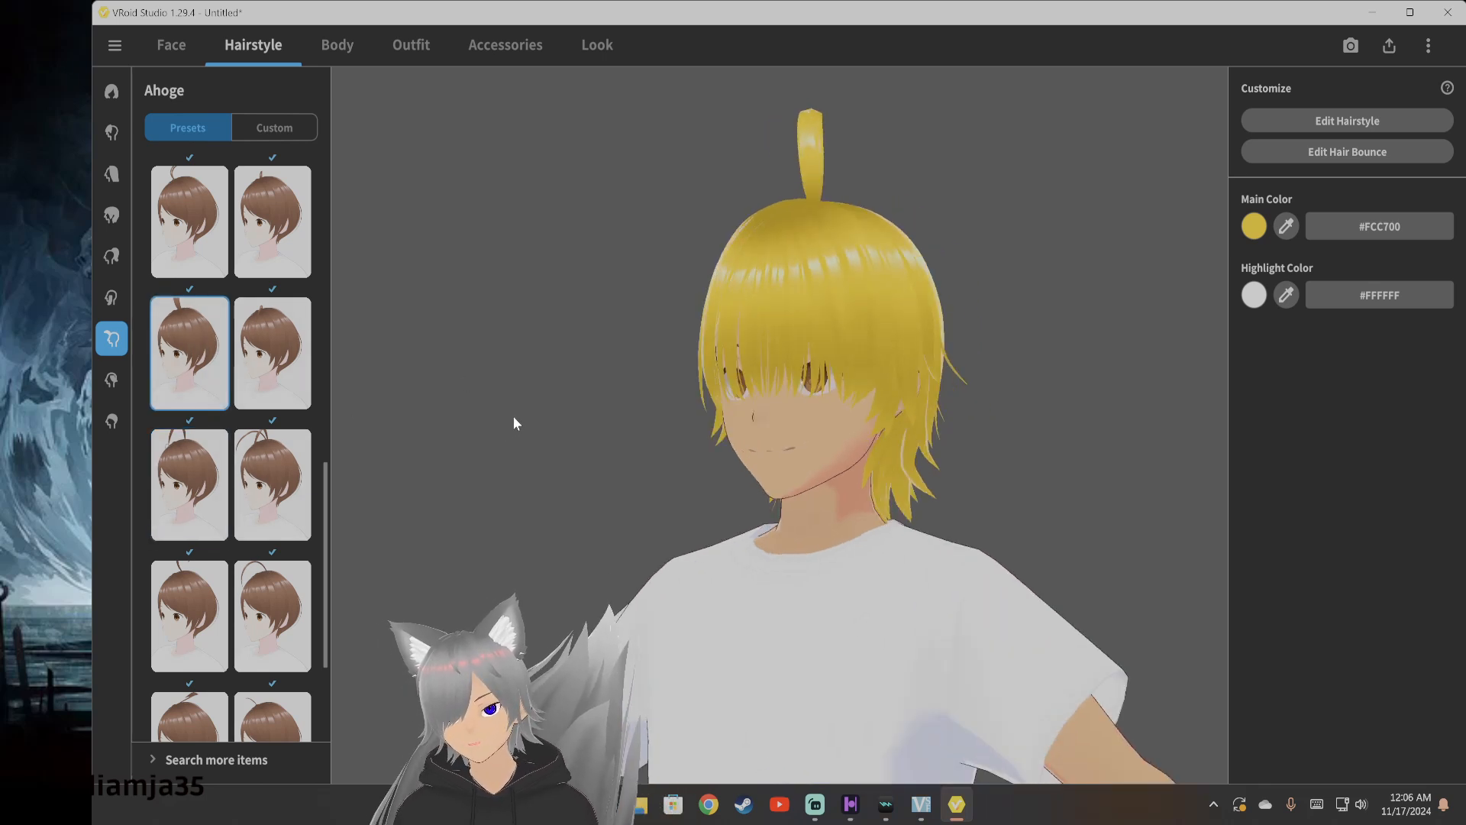
Try the tall arched ahoge preset and the wide swirling one
left_click(277, 607)
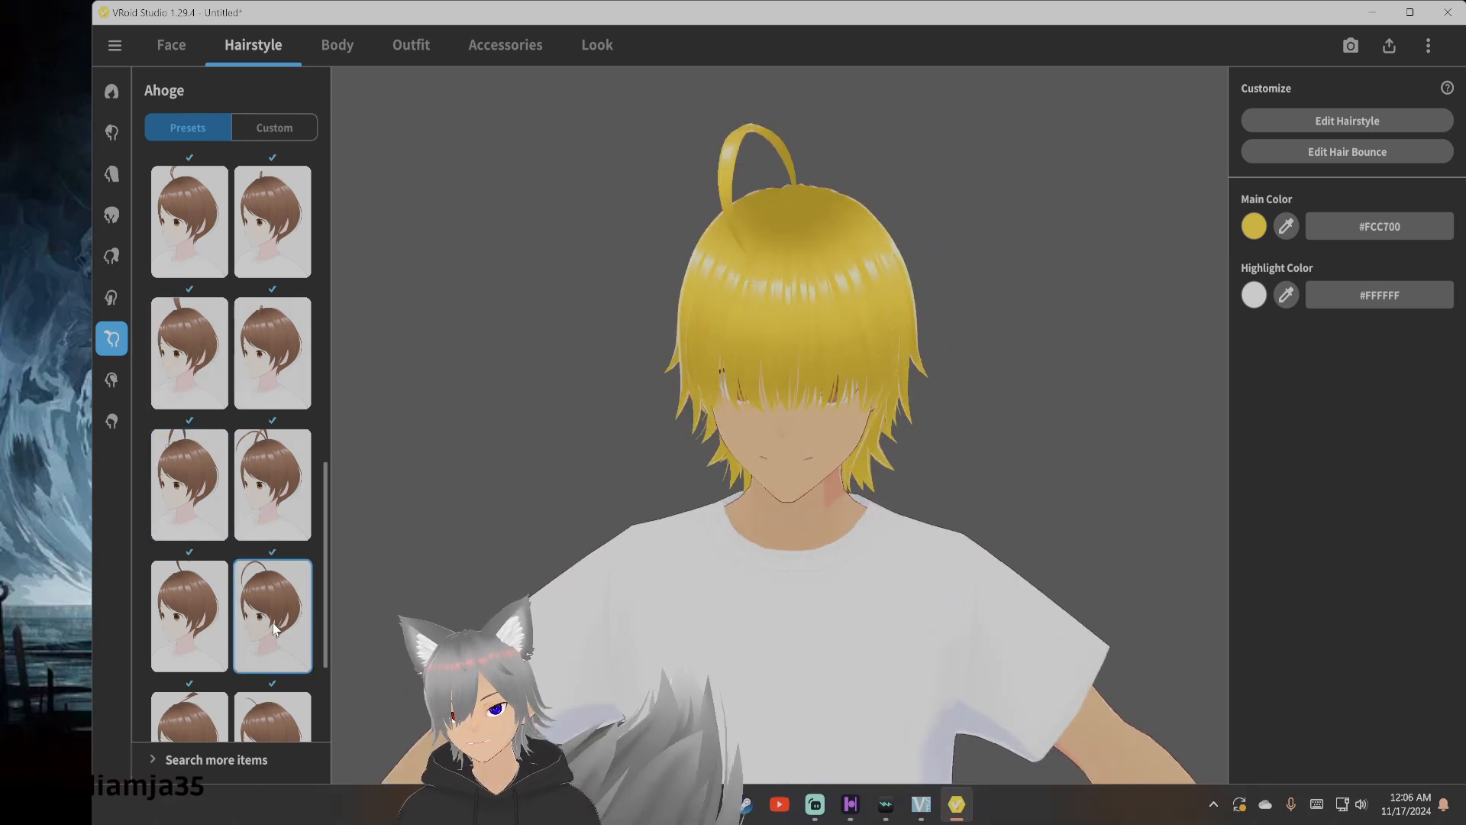
scroll(229, 580, "down", 2)
left_click(177, 556)
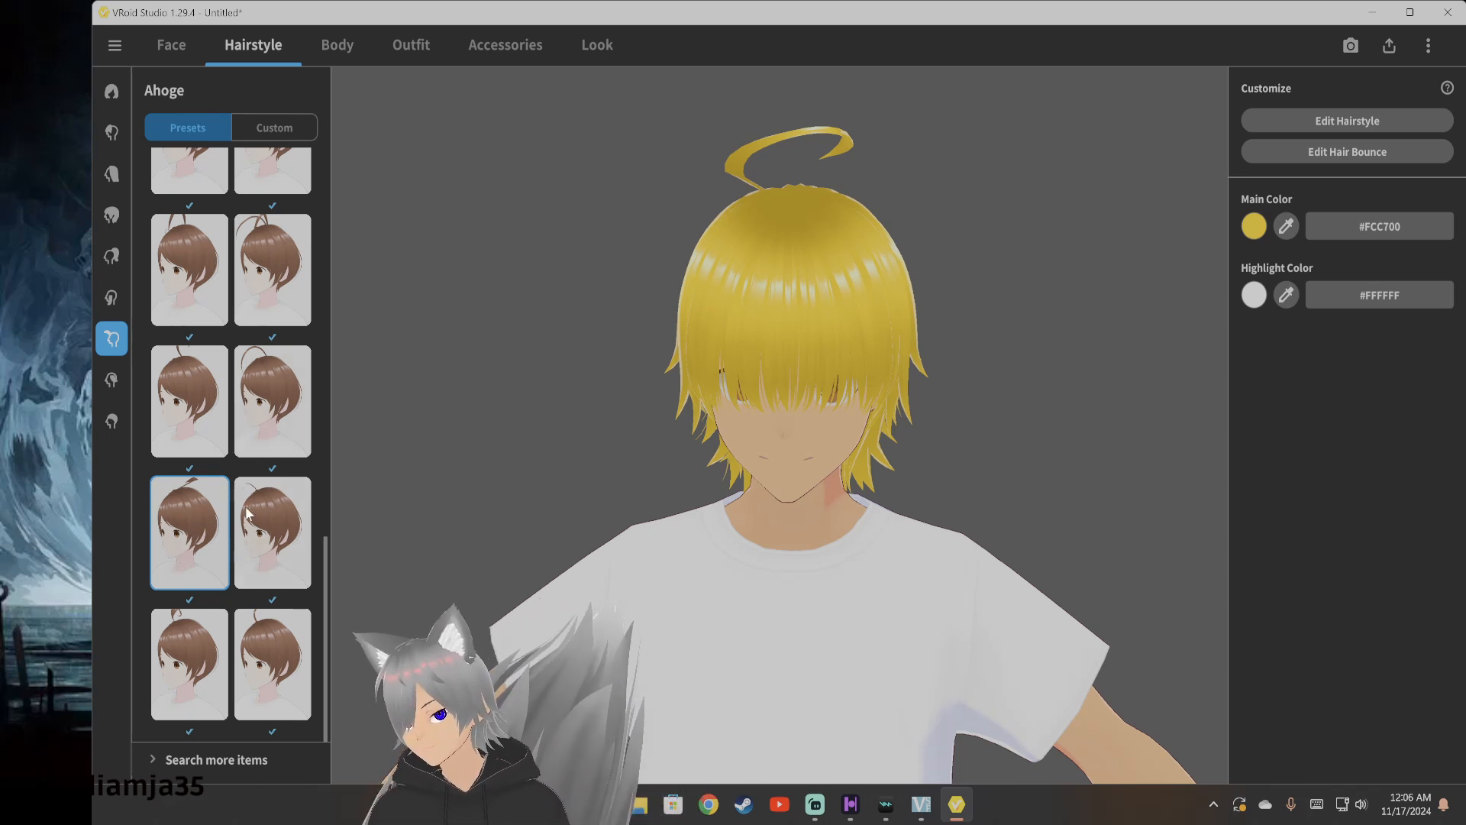
Try the round loop, thin double-arch and small sprig ahoge presets
scroll(264, 562, "up", 3)
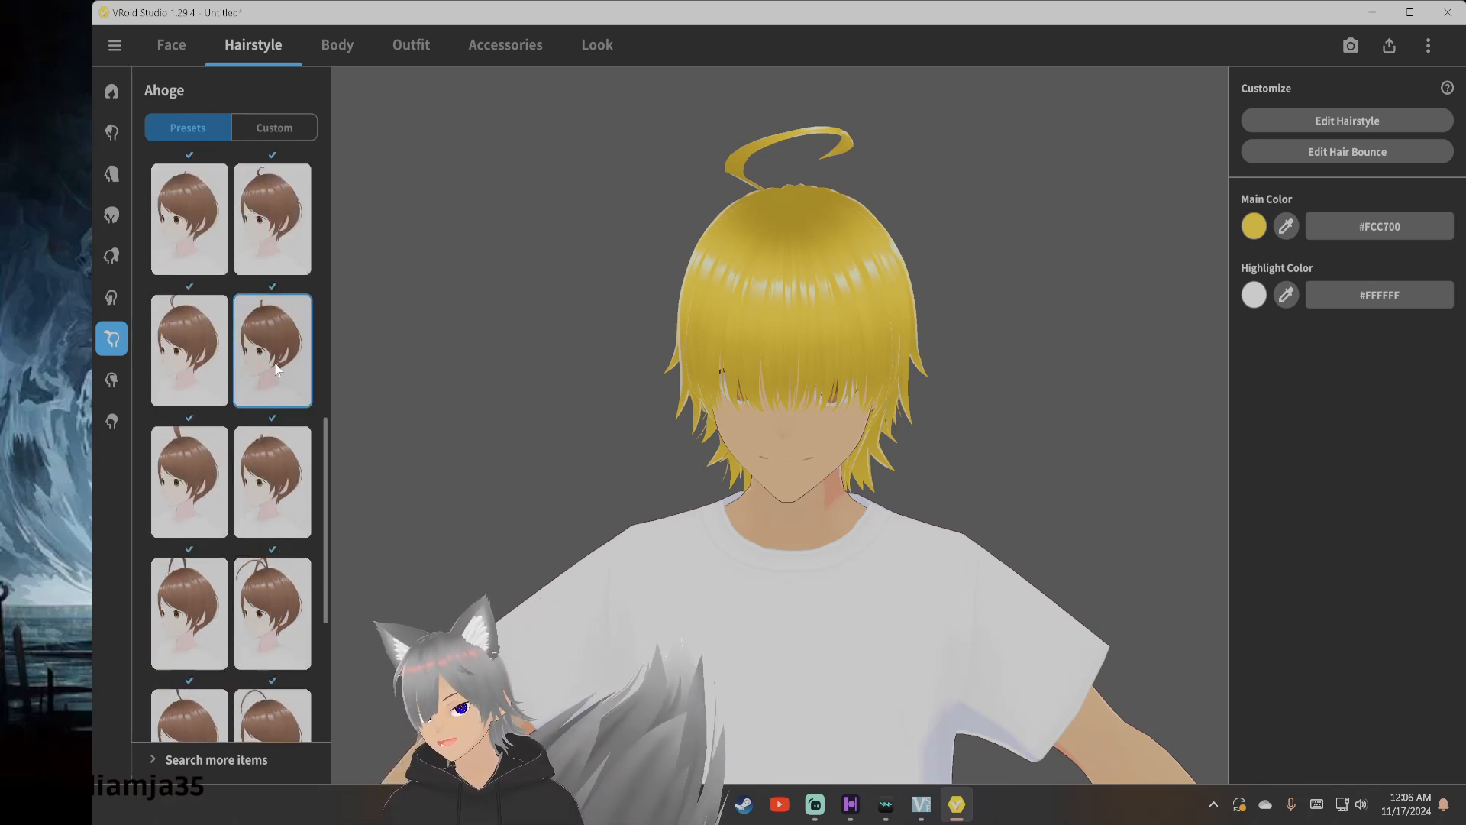
scroll(281, 386, "up", 3)
left_click(184, 367)
scroll(217, 309, "up", 3)
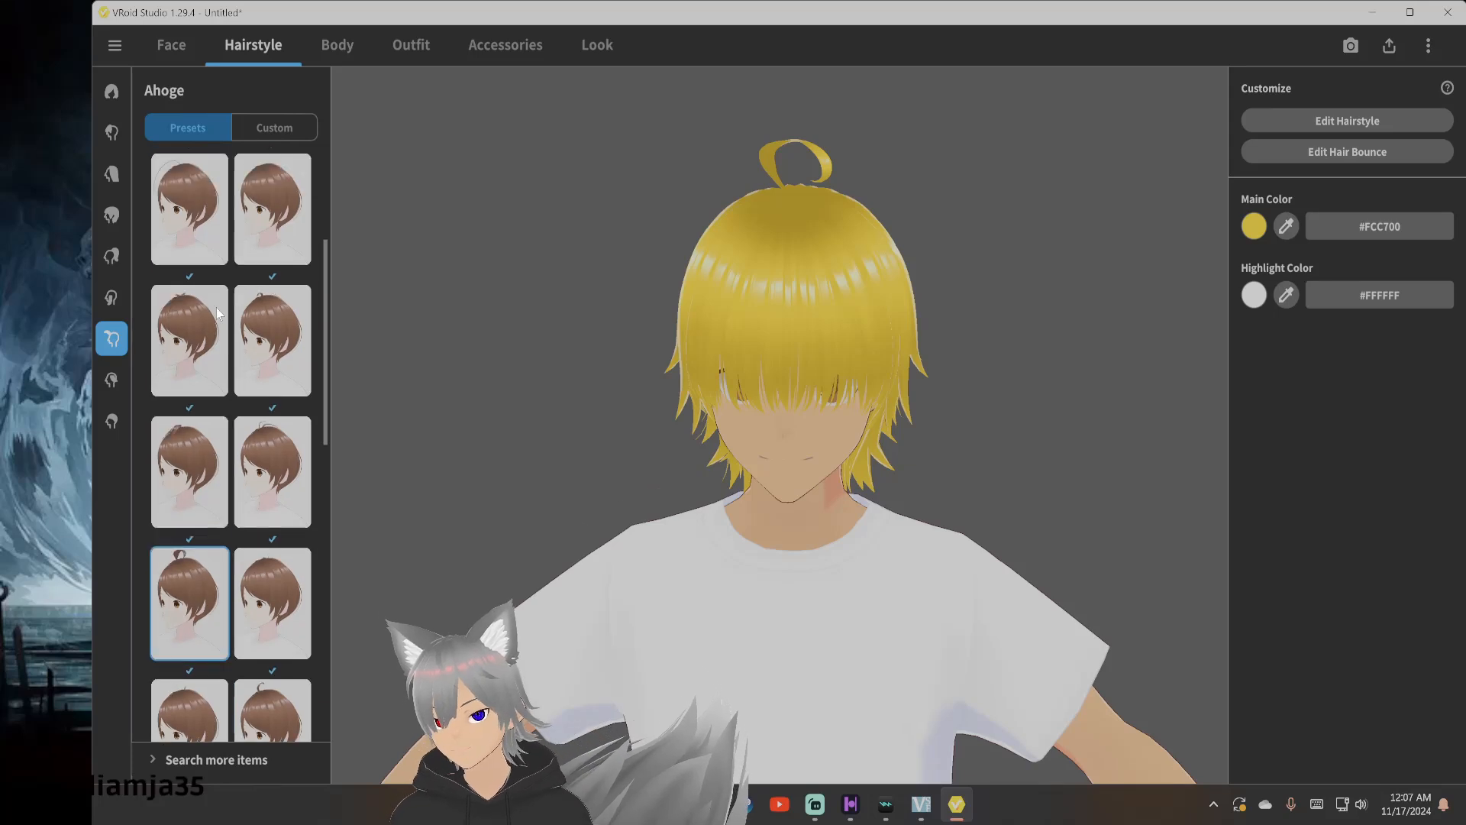
left_click(200, 430)
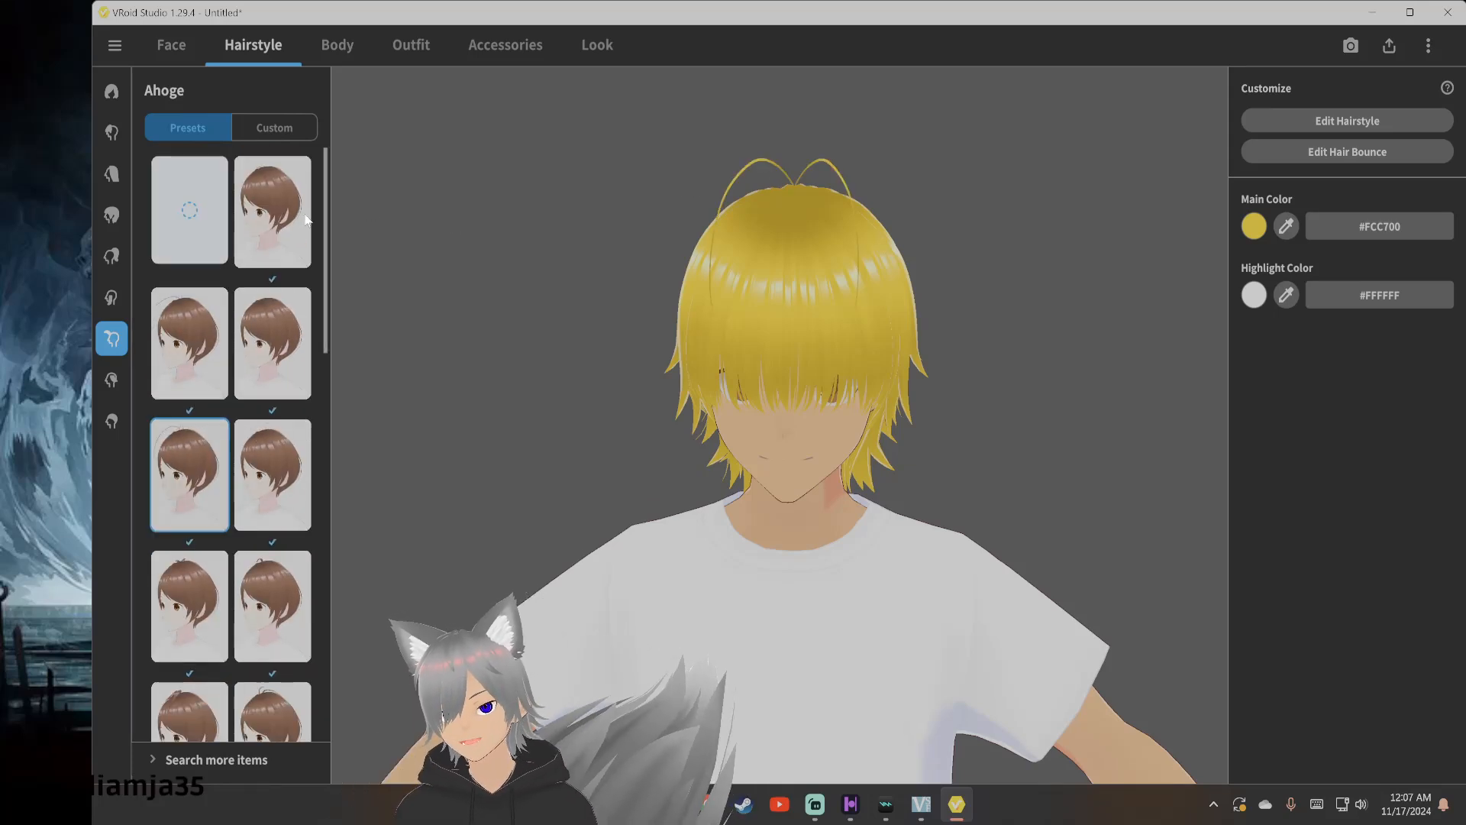
left_click(277, 221)
Apply the round loop ahoge preset to the top of the head
scroll(236, 540, "down", 2)
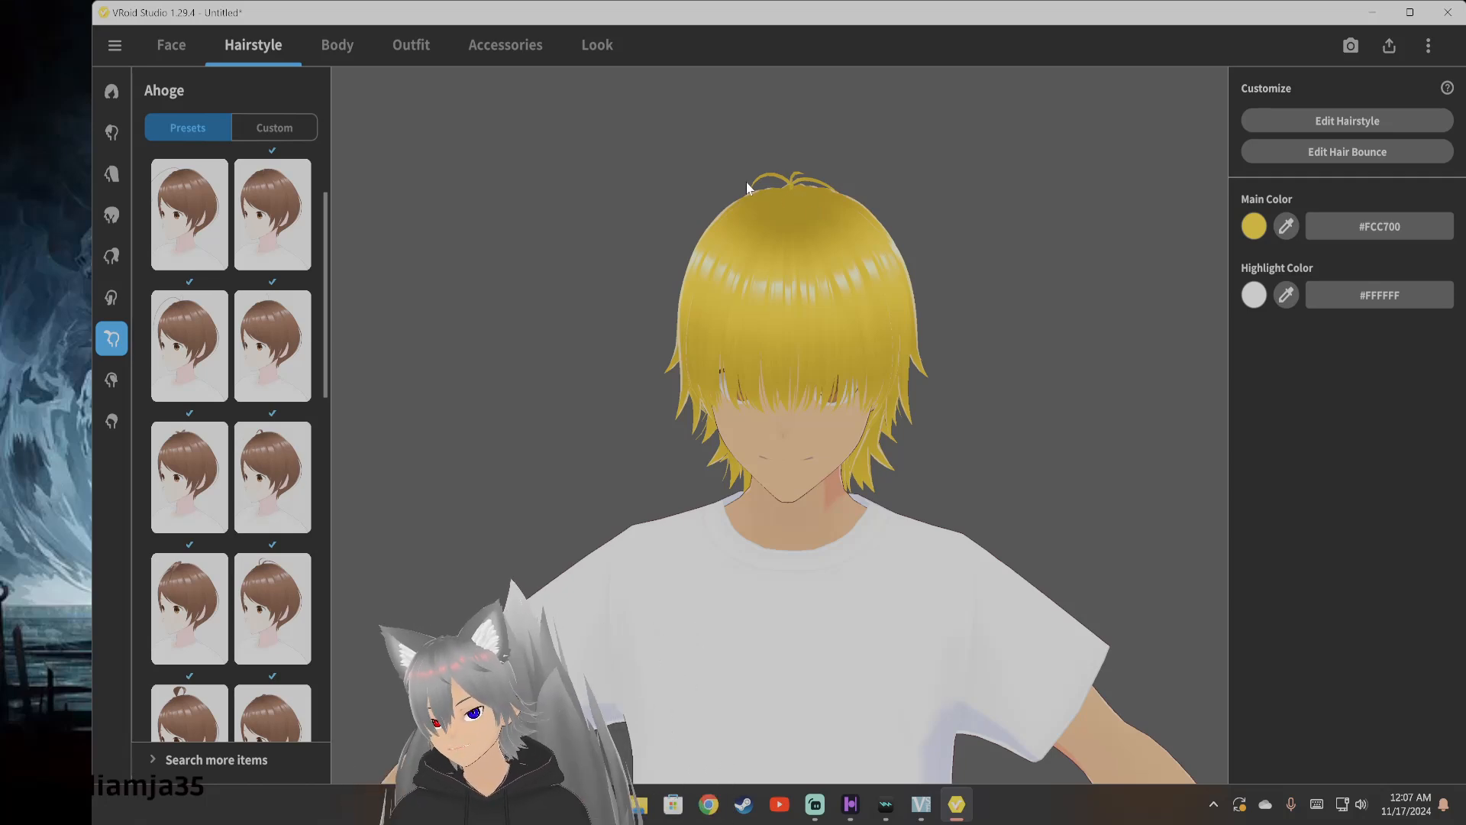
scroll(263, 598, "down", 3)
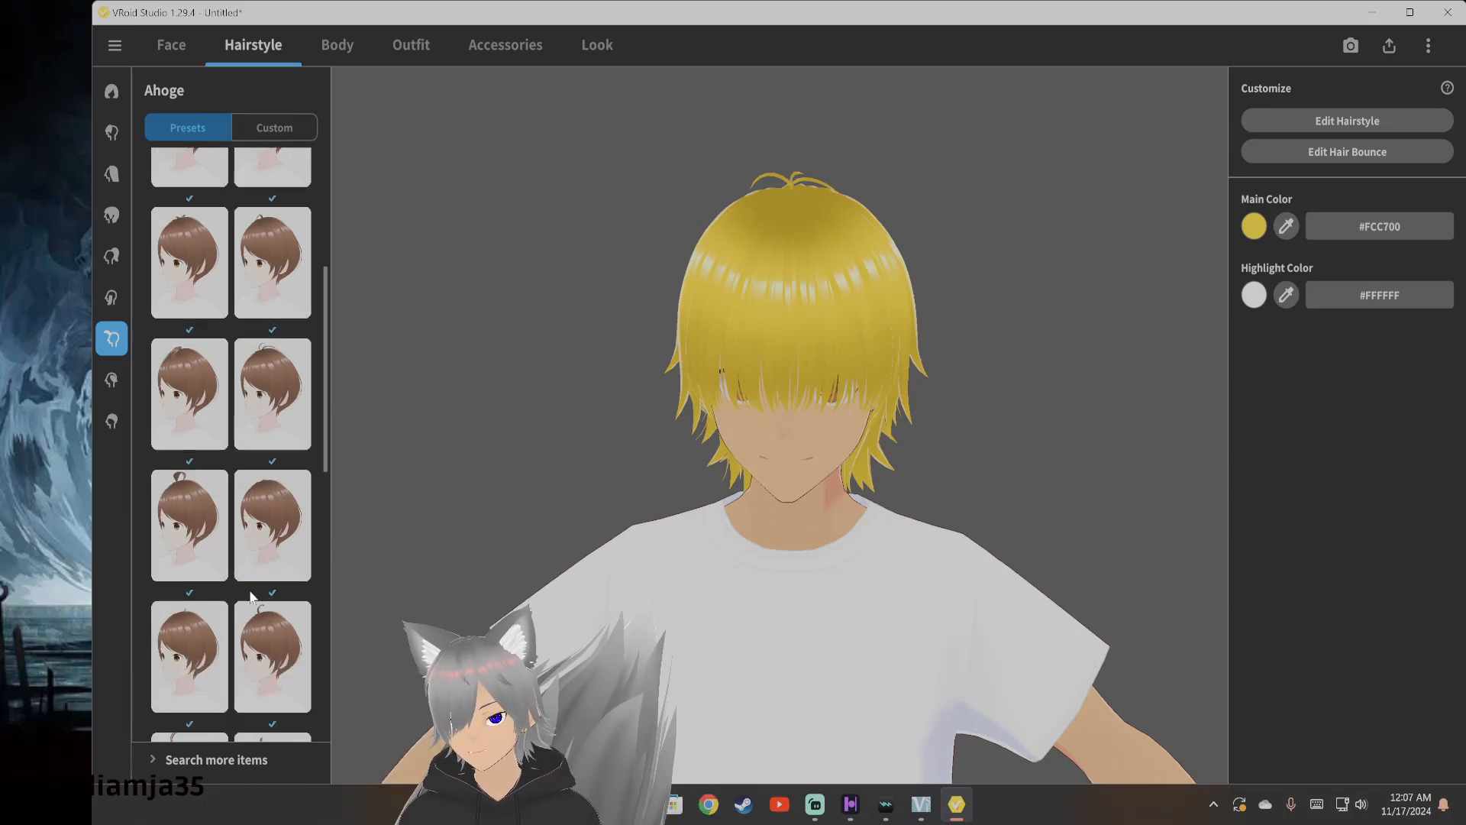
left_click(204, 510)
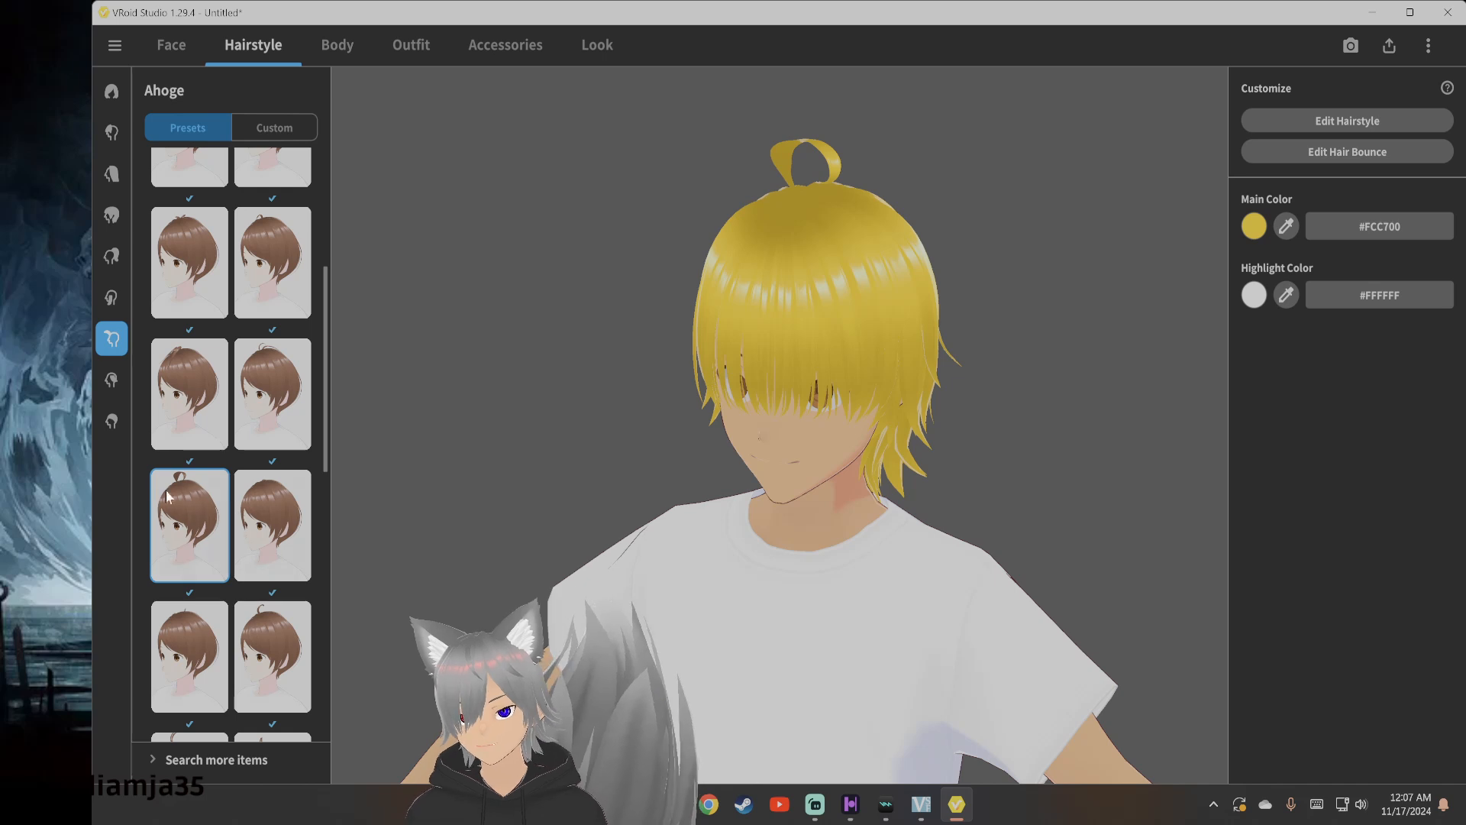
Try the short outward-flipped side strands and the long curved side strands as extra hair
left_click(111, 379)
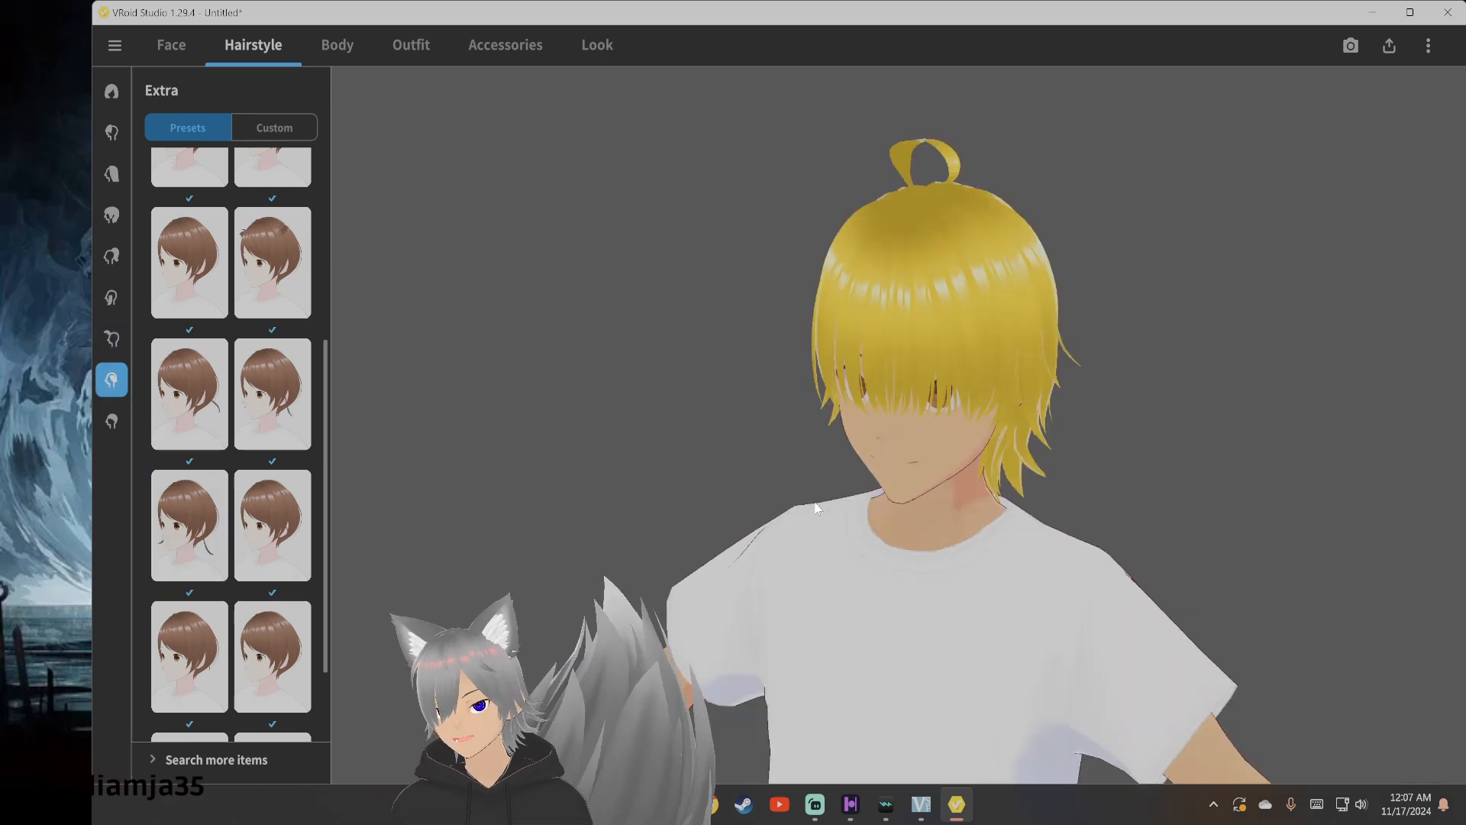
mouse_move(815, 507)
right_mouse_down()
mouse_move(785, 503)
mouse_move(816, 495)
right_mouse_up()
left_click(262, 415)
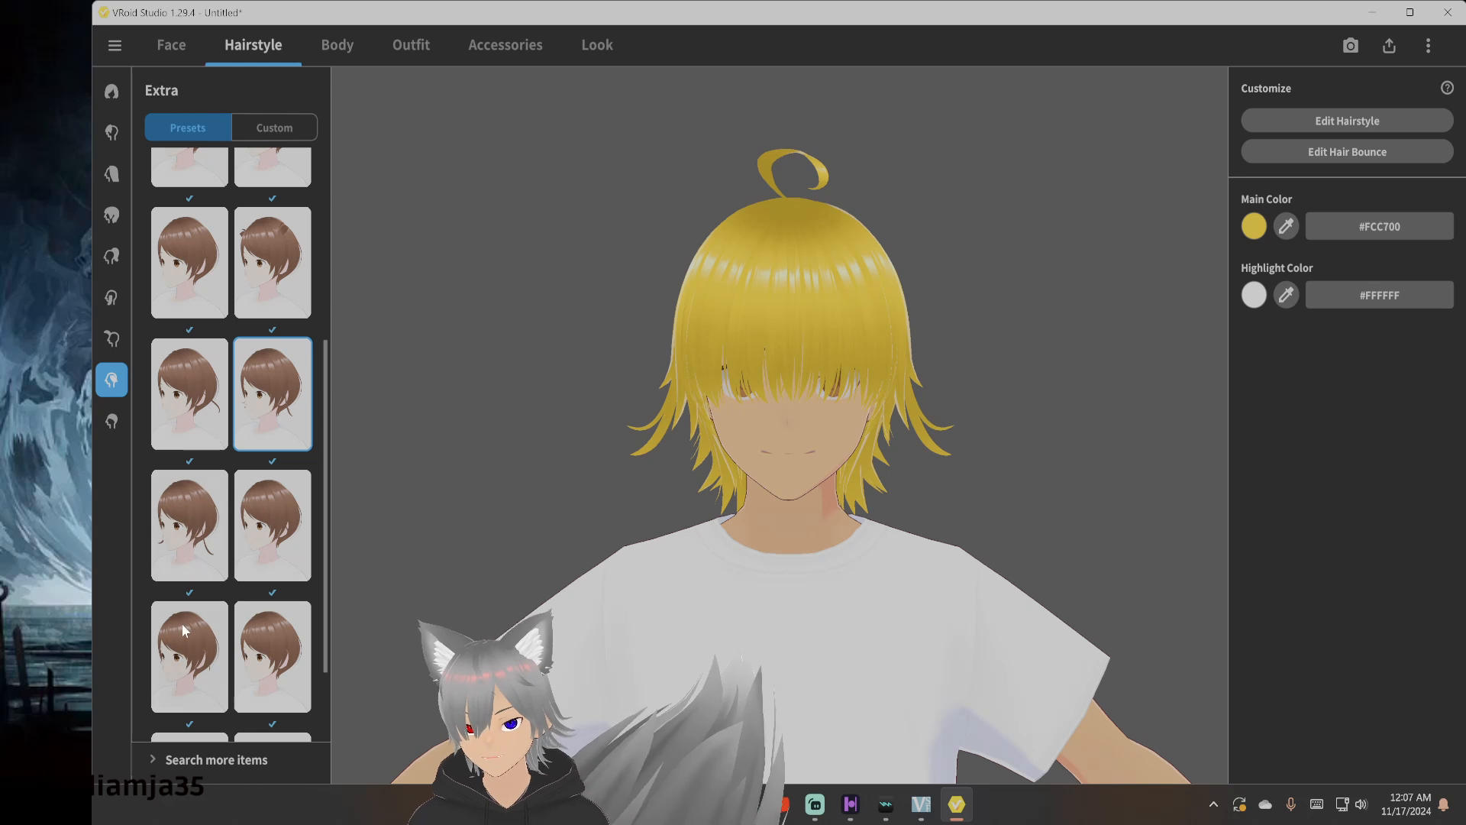
left_click(195, 653)
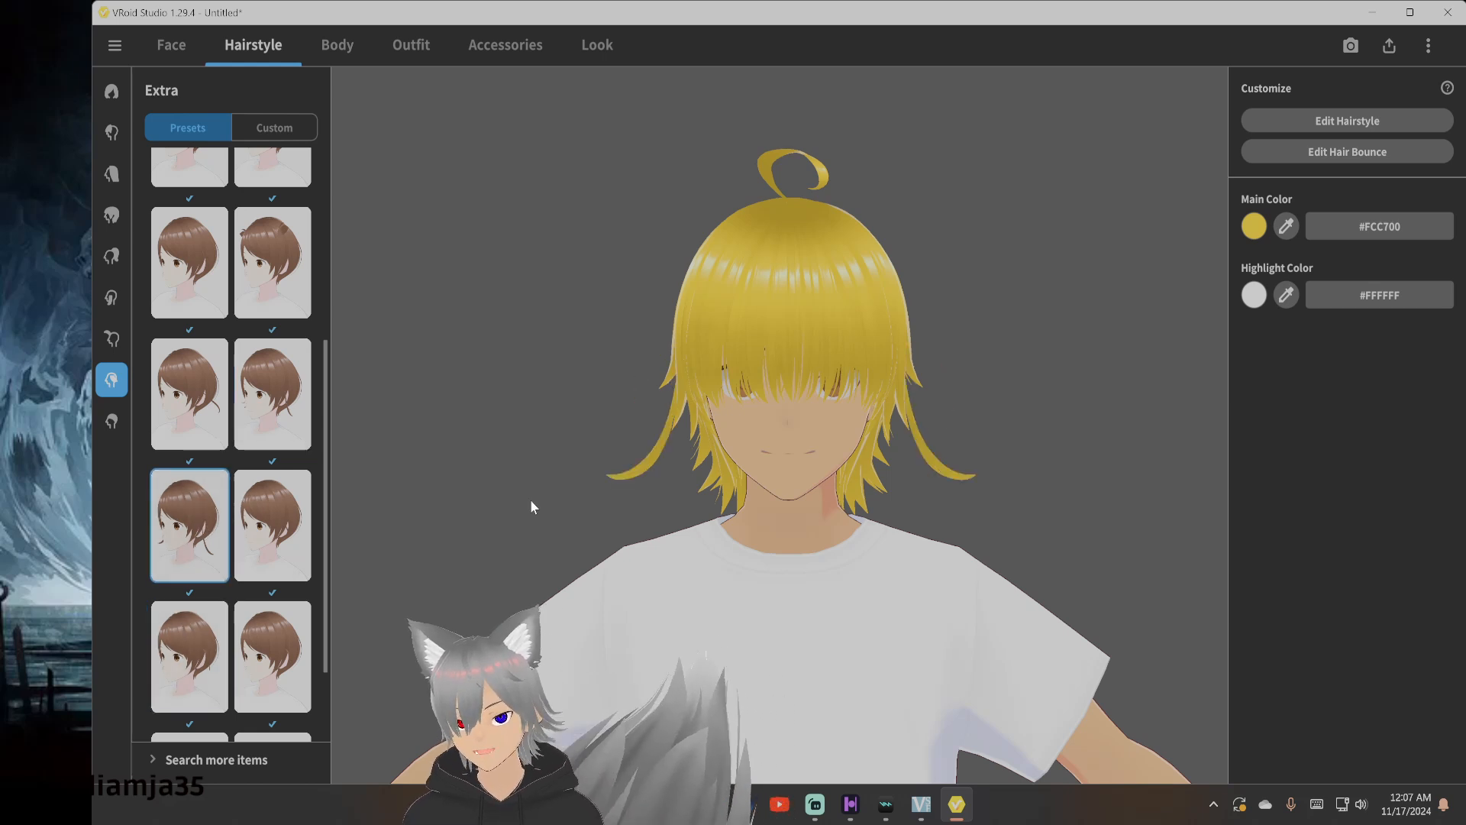
scroll(248, 503, "up", 2)
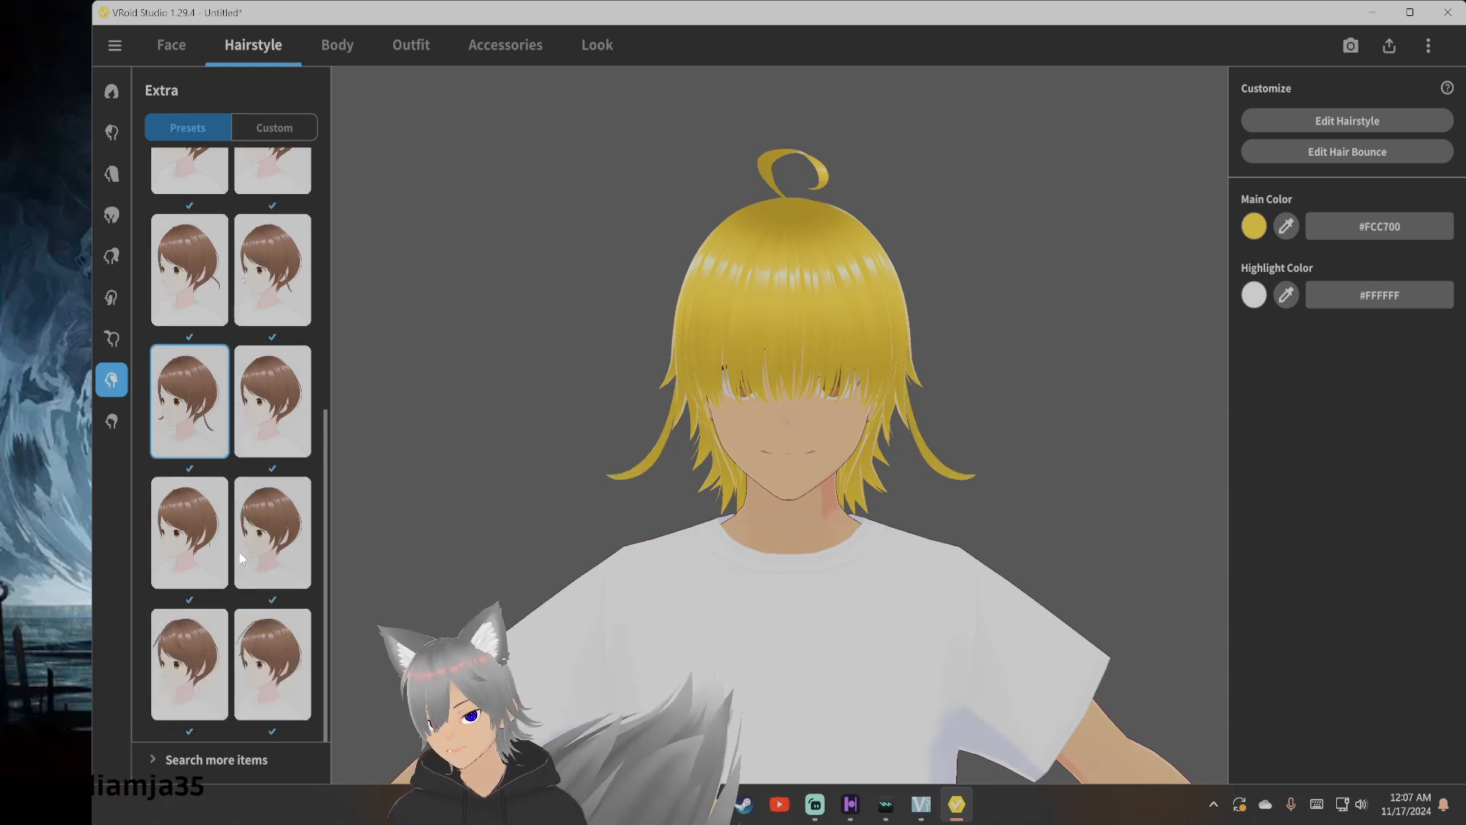
Try the animal ears and the pigtails as extra hair, then clear the extra hair
scroll(234, 506, "up", 3)
left_click(281, 235)
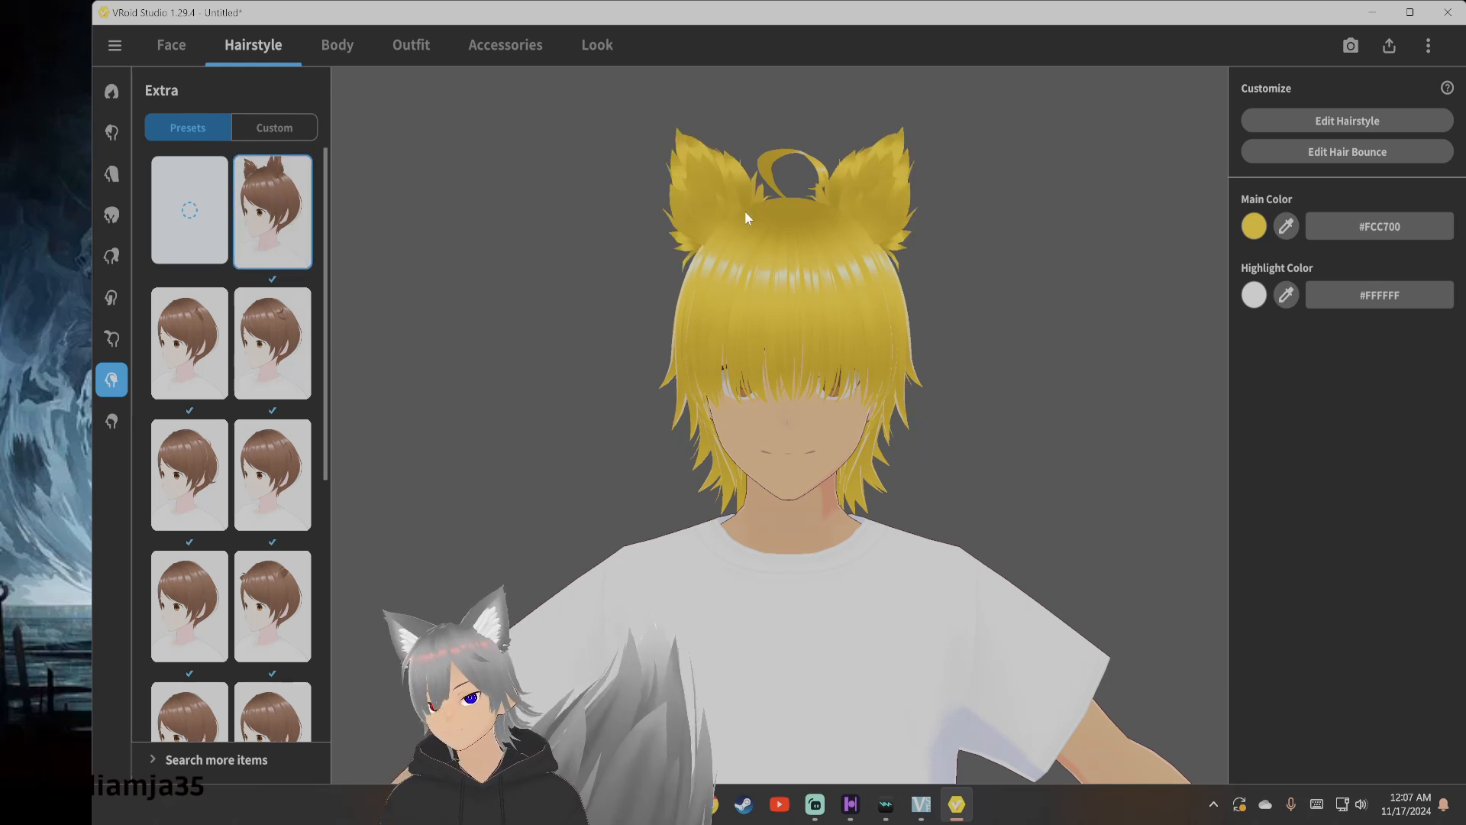
mouse_move(745, 211)
right_mouse_down()
mouse_move(717, 233)
mouse_move(695, 219)
mouse_move(746, 218)
right_mouse_up()
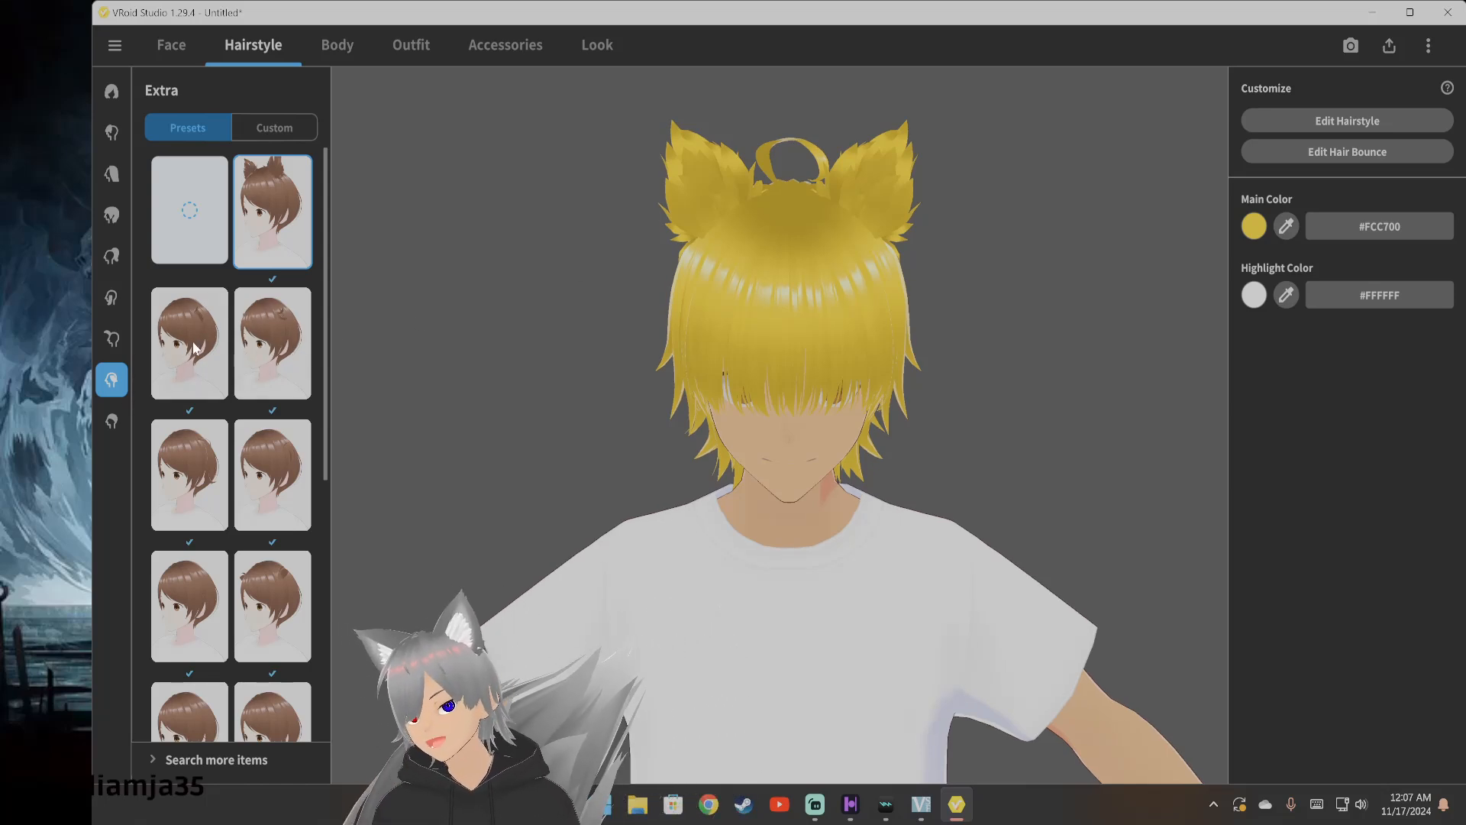
left_click(205, 456)
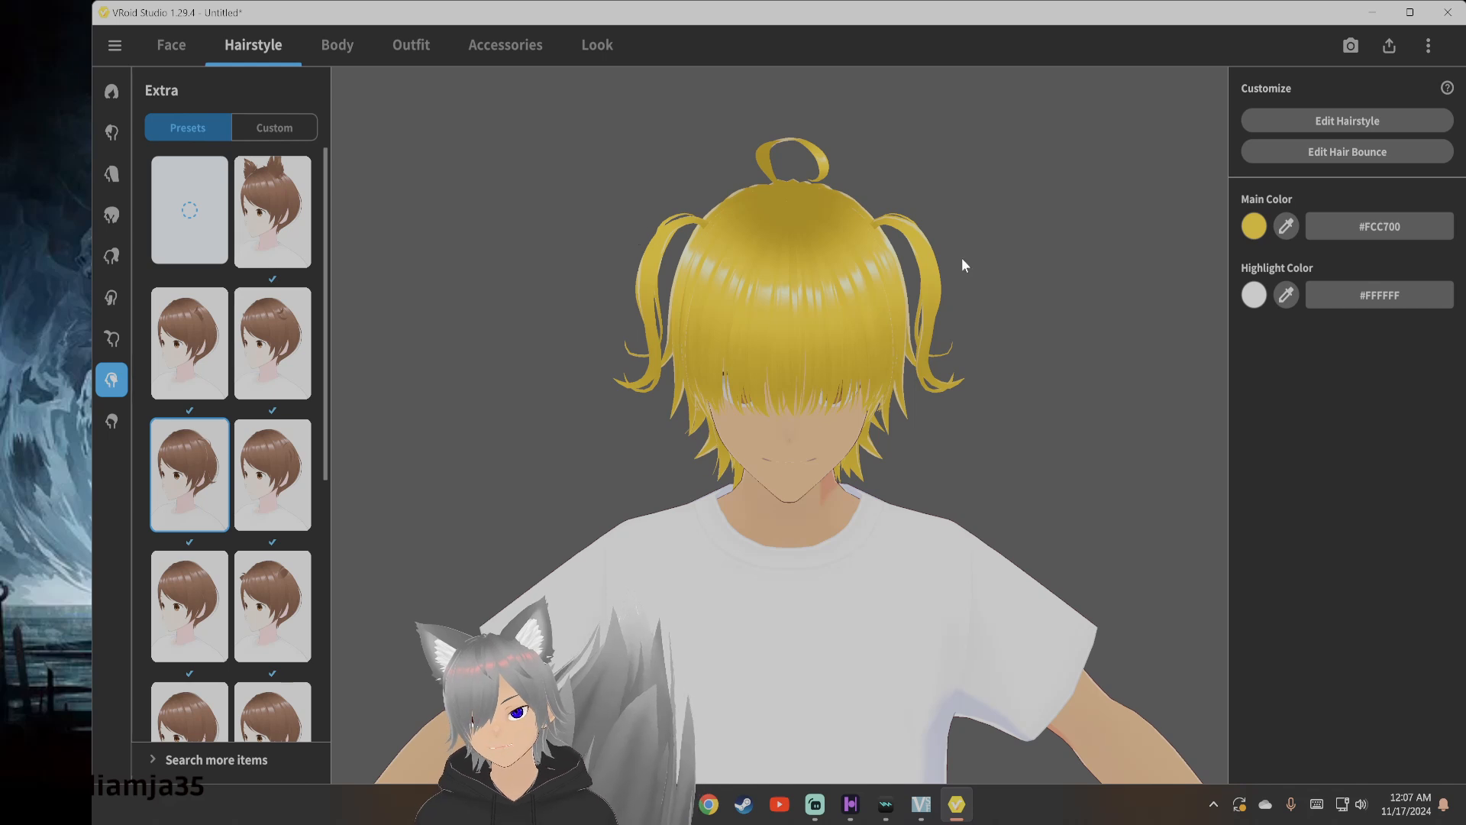
left_click(203, 198)
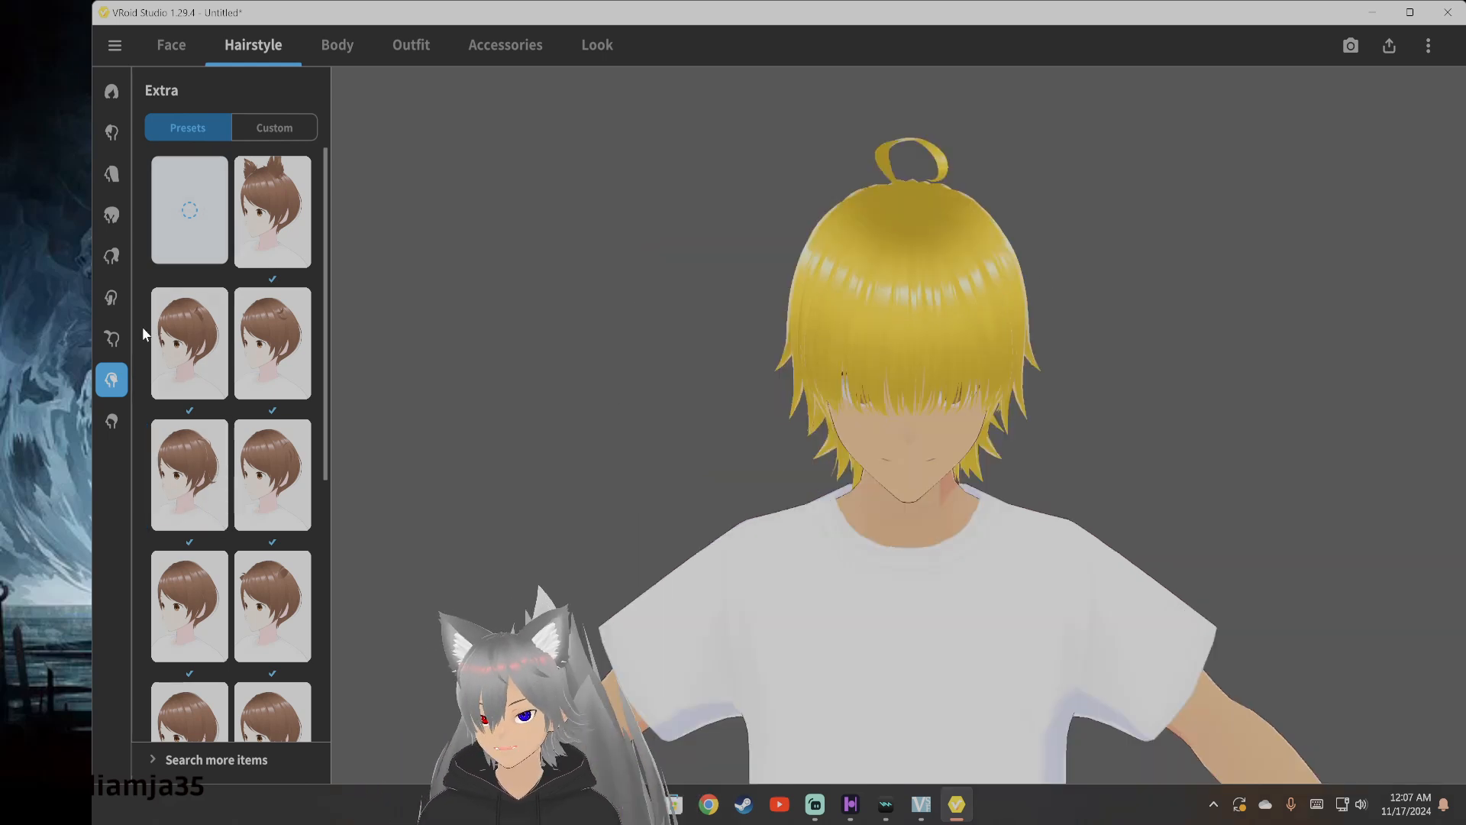
Review the base hair presets and the whole-body presets and height parameters
left_click(110, 422)
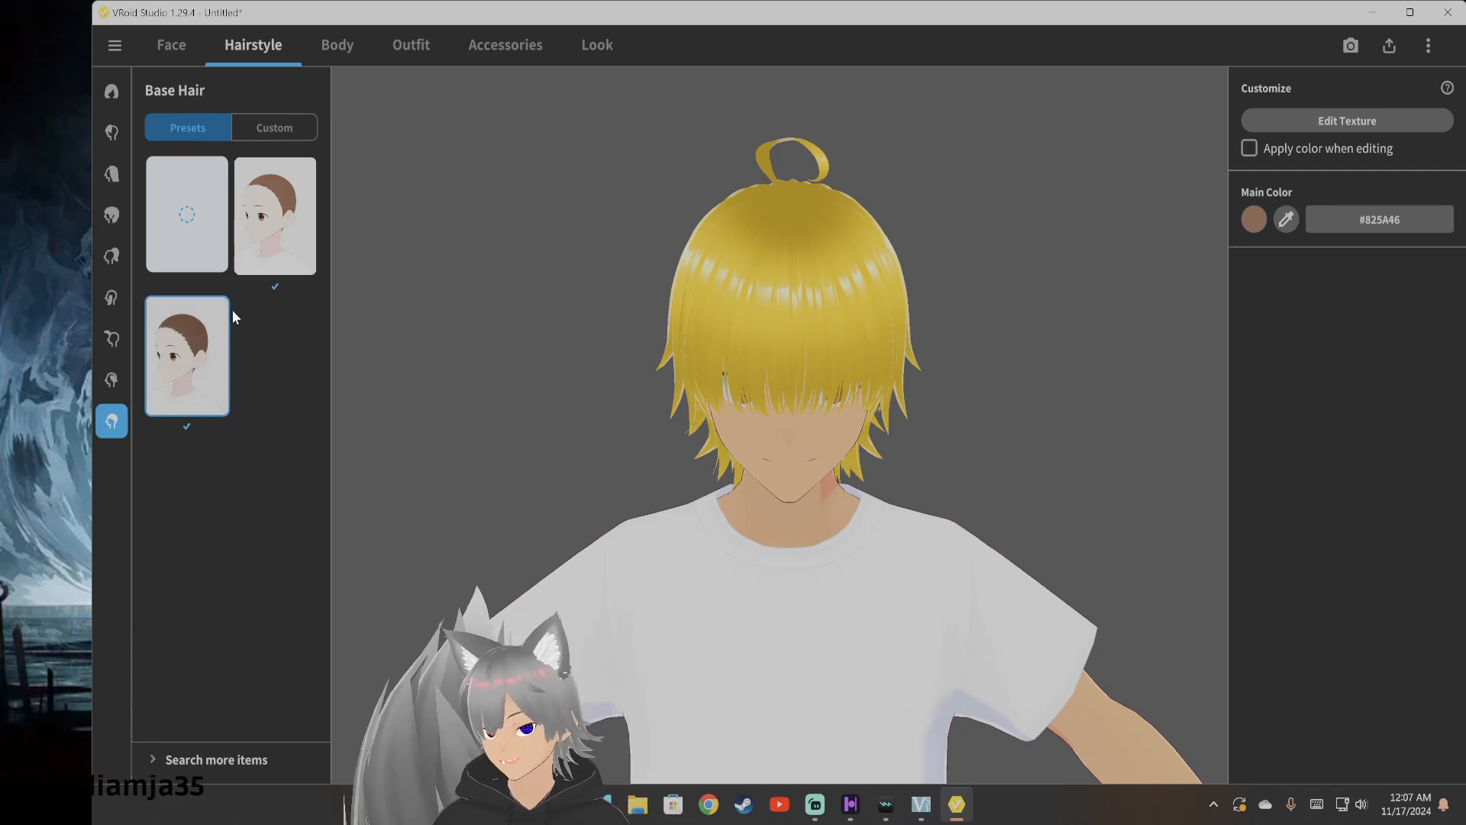
left_click(345, 46)
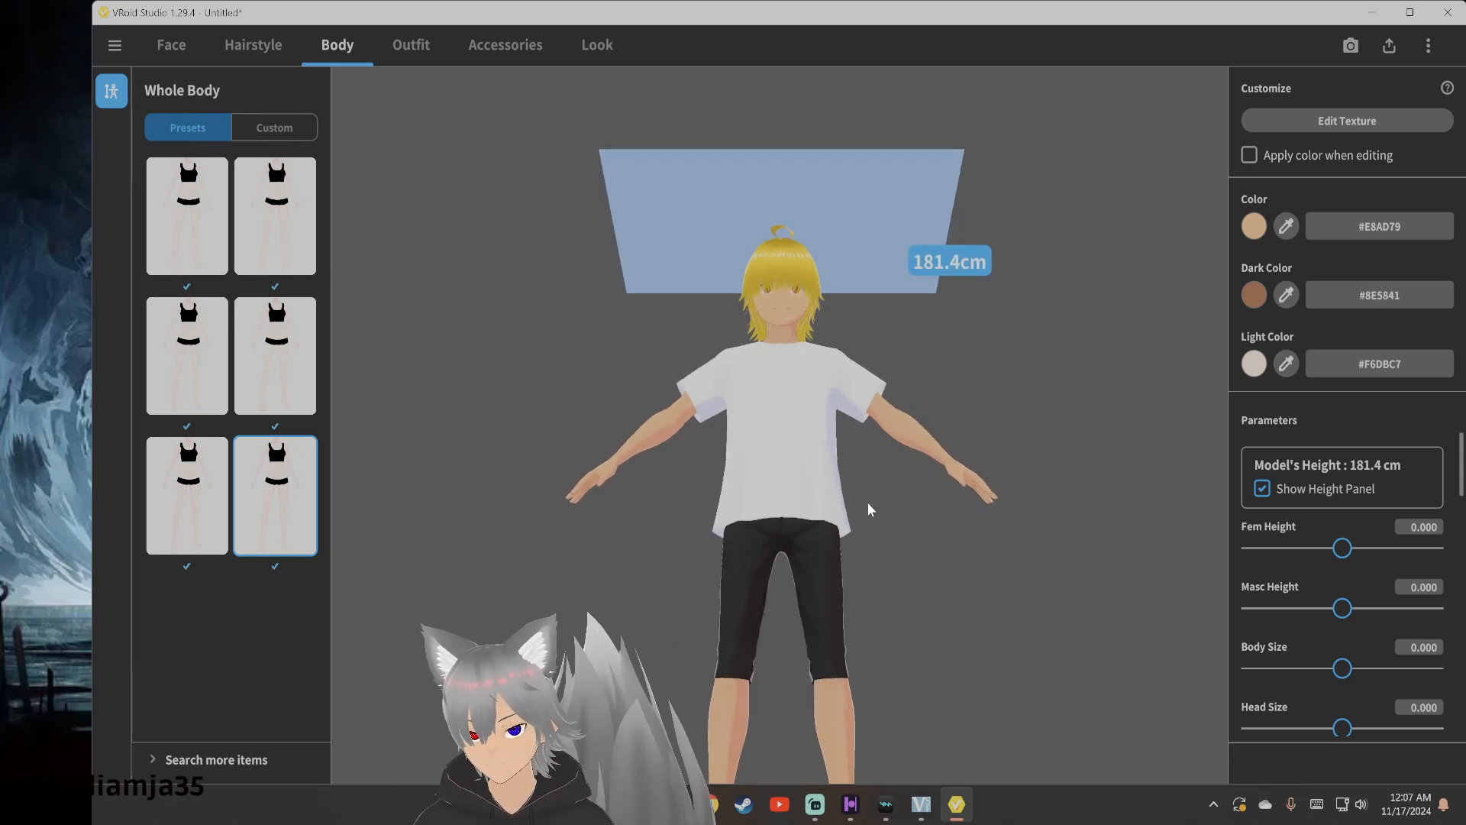
middle_click_drag(867, 511, 863, 457)
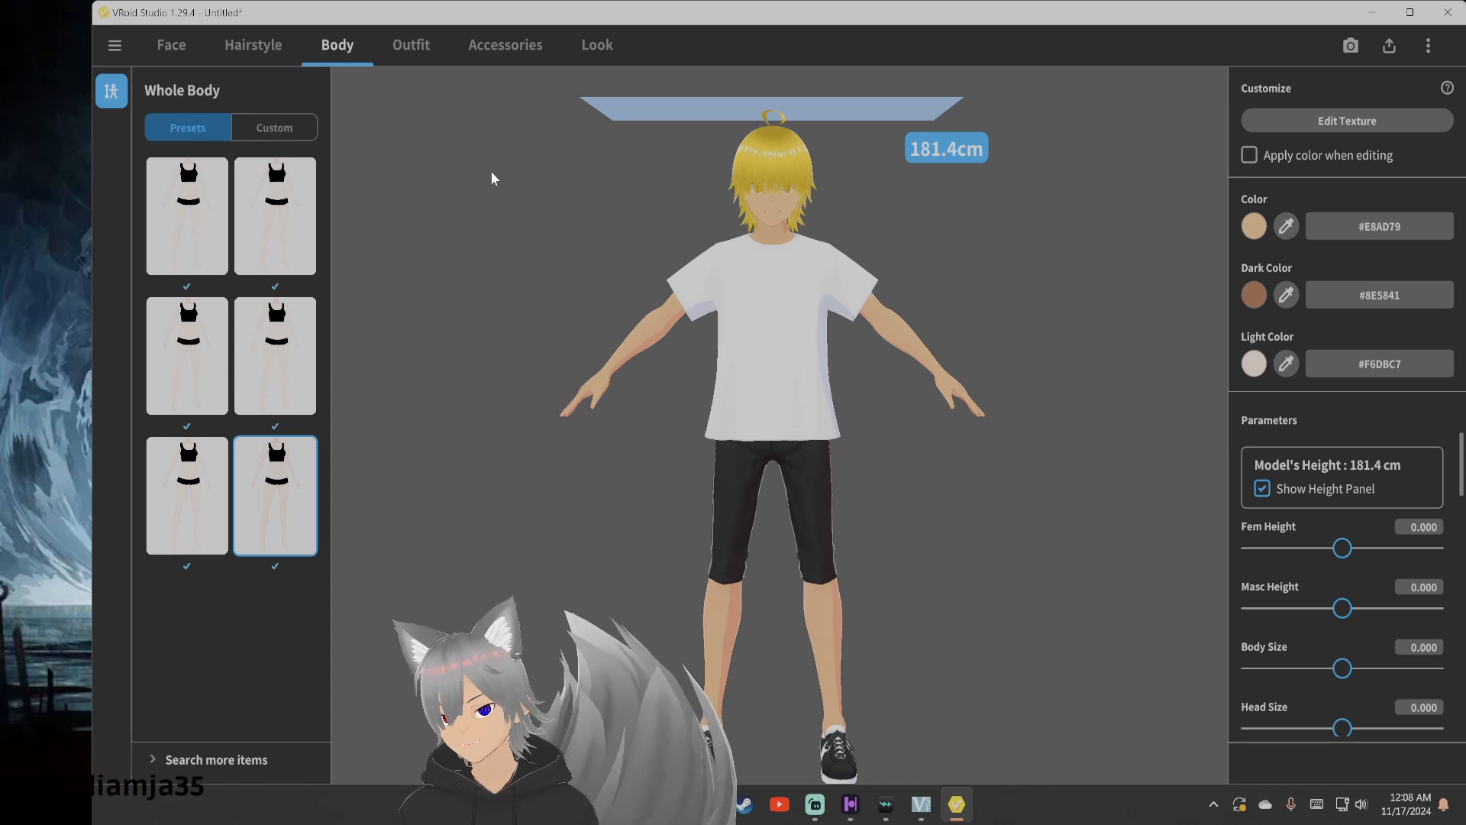
Remove the white T-shirt from the outfit by choosing the empty top preset
left_click(397, 44)
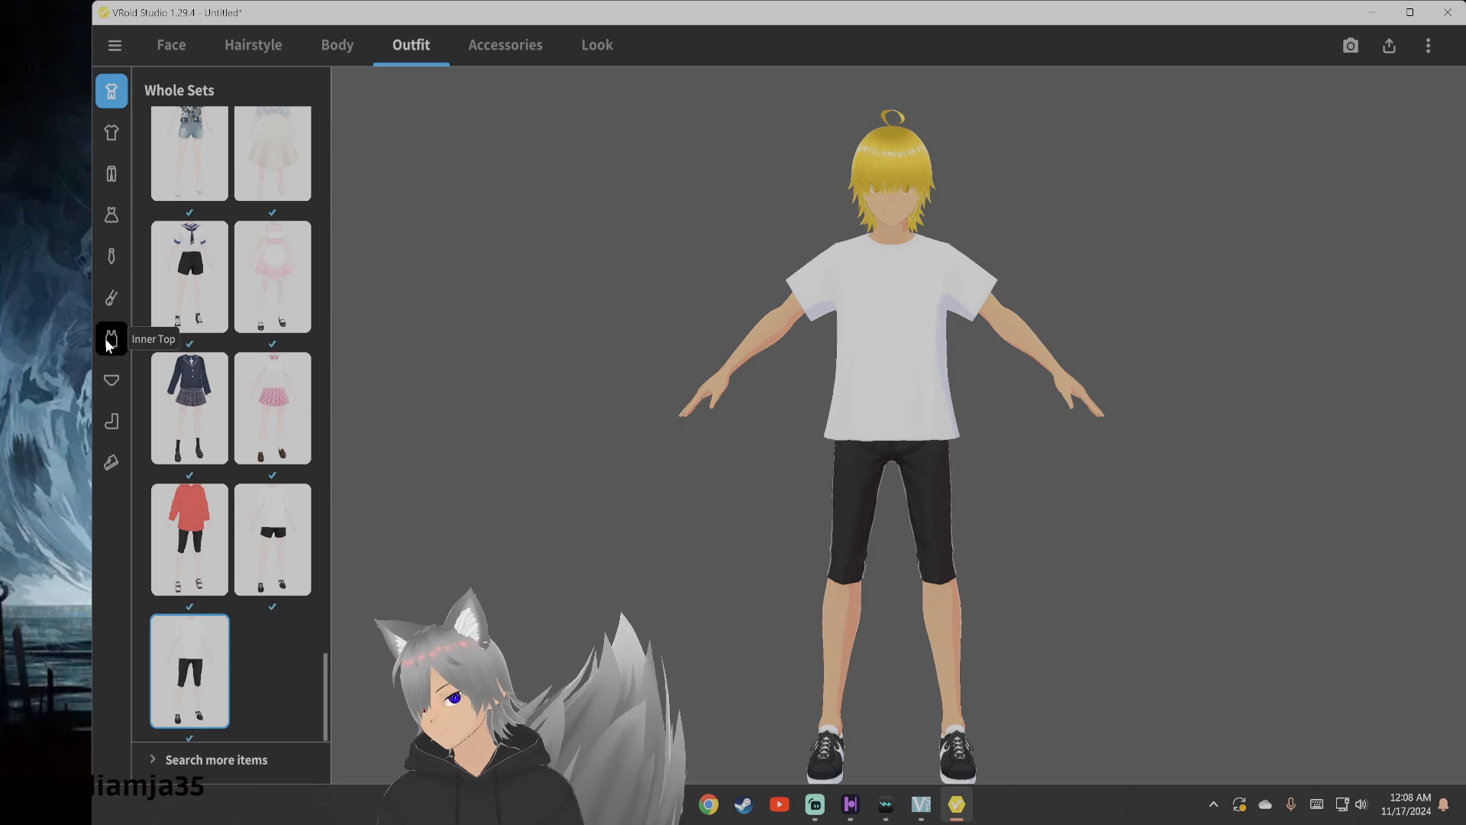
left_click(112, 132)
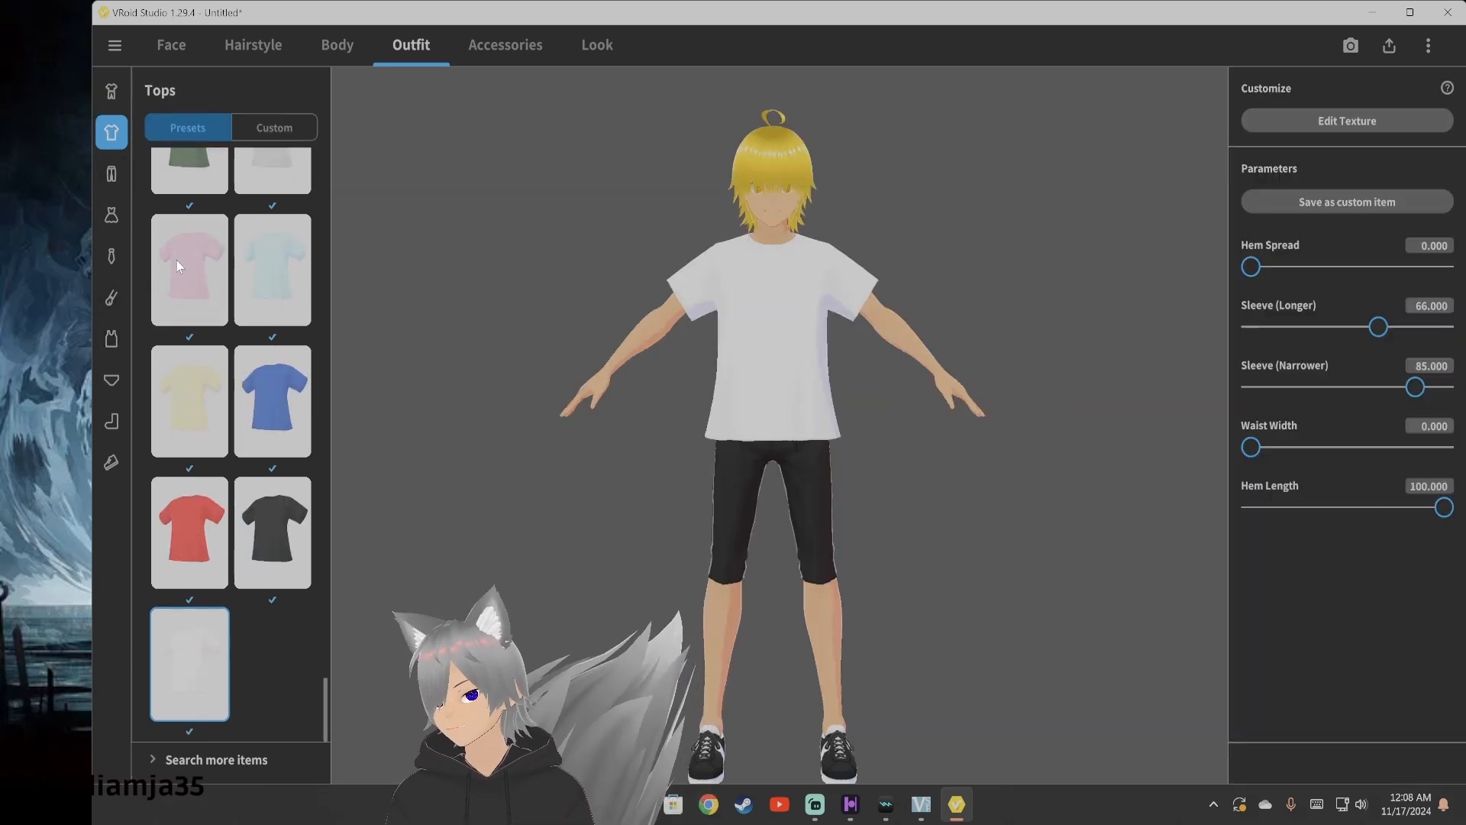
scroll(171, 671, "up", 5)
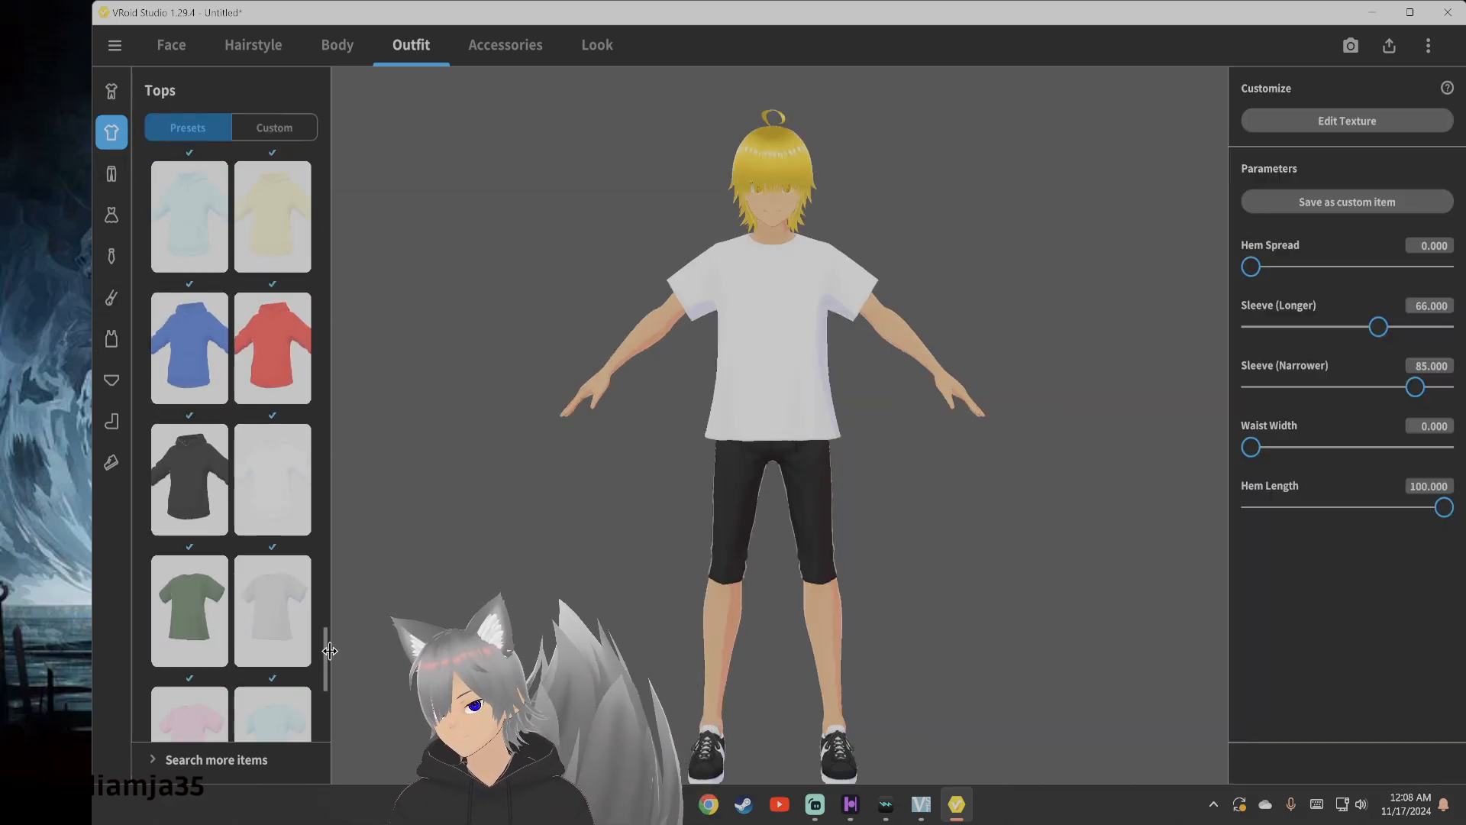
left_click_drag(325, 400, 329, 409)
left_click_drag(330, 663, 317, 209)
scroll(317, 214, "up", 5)
left_click(188, 229)
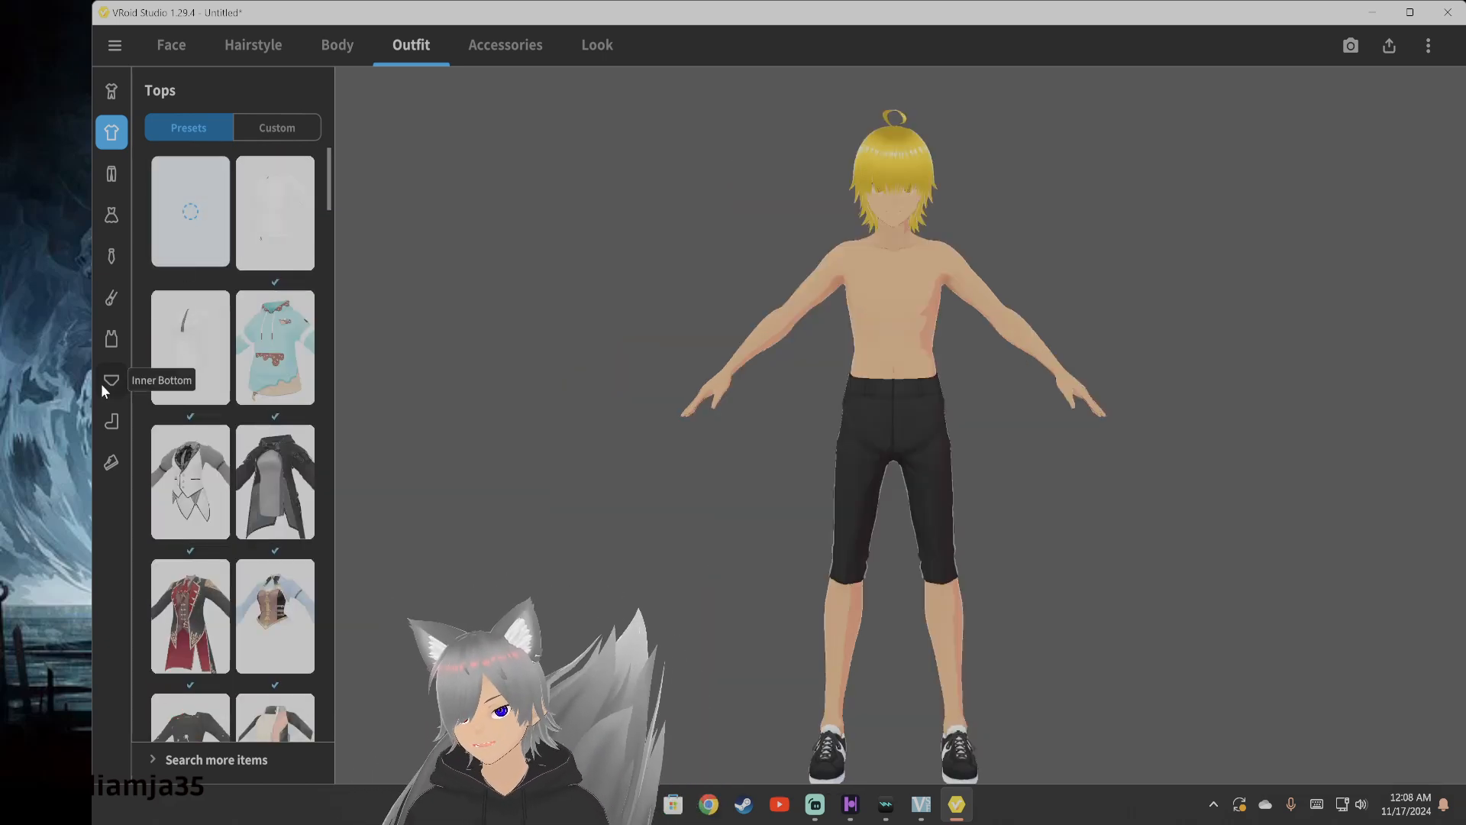
Remove the black knee-length pants by choosing the empty bottoms preset
left_click(111, 173)
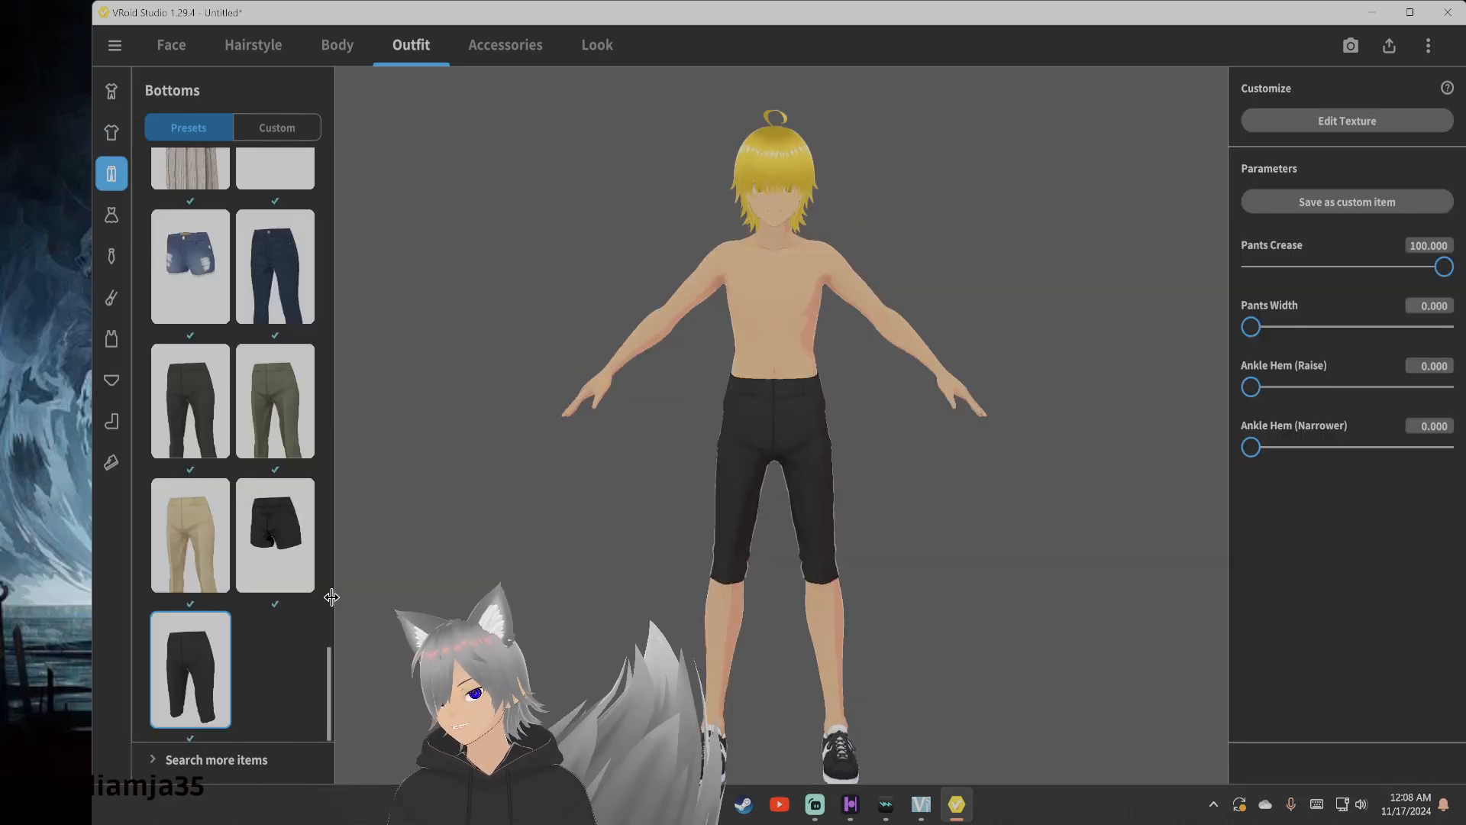
left_click_drag(329, 685, 328, 187)
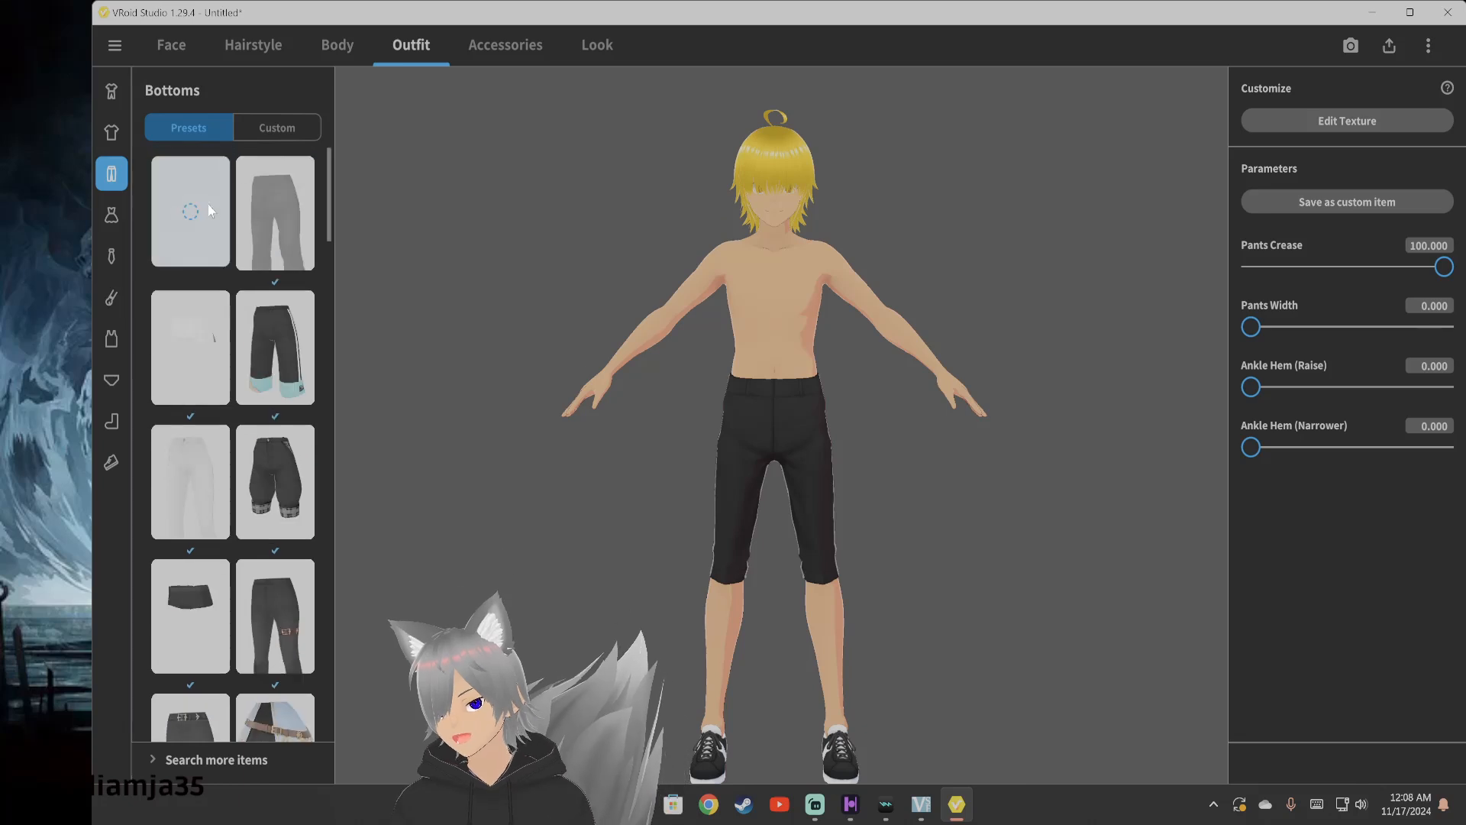
left_click(194, 227)
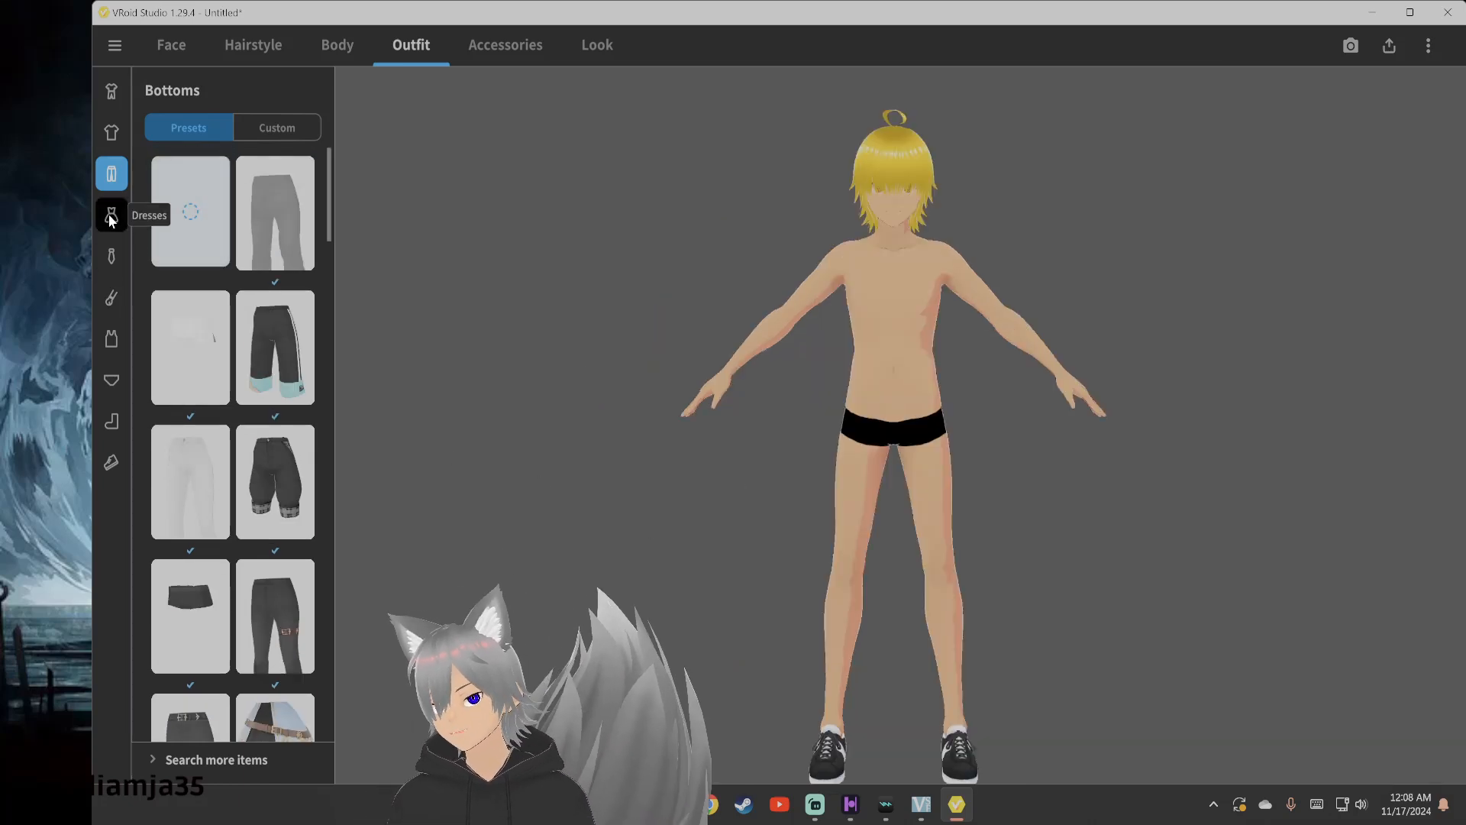
Try the full-length black tank as inner top, then apply the cropped black tank instead
left_click(113, 386)
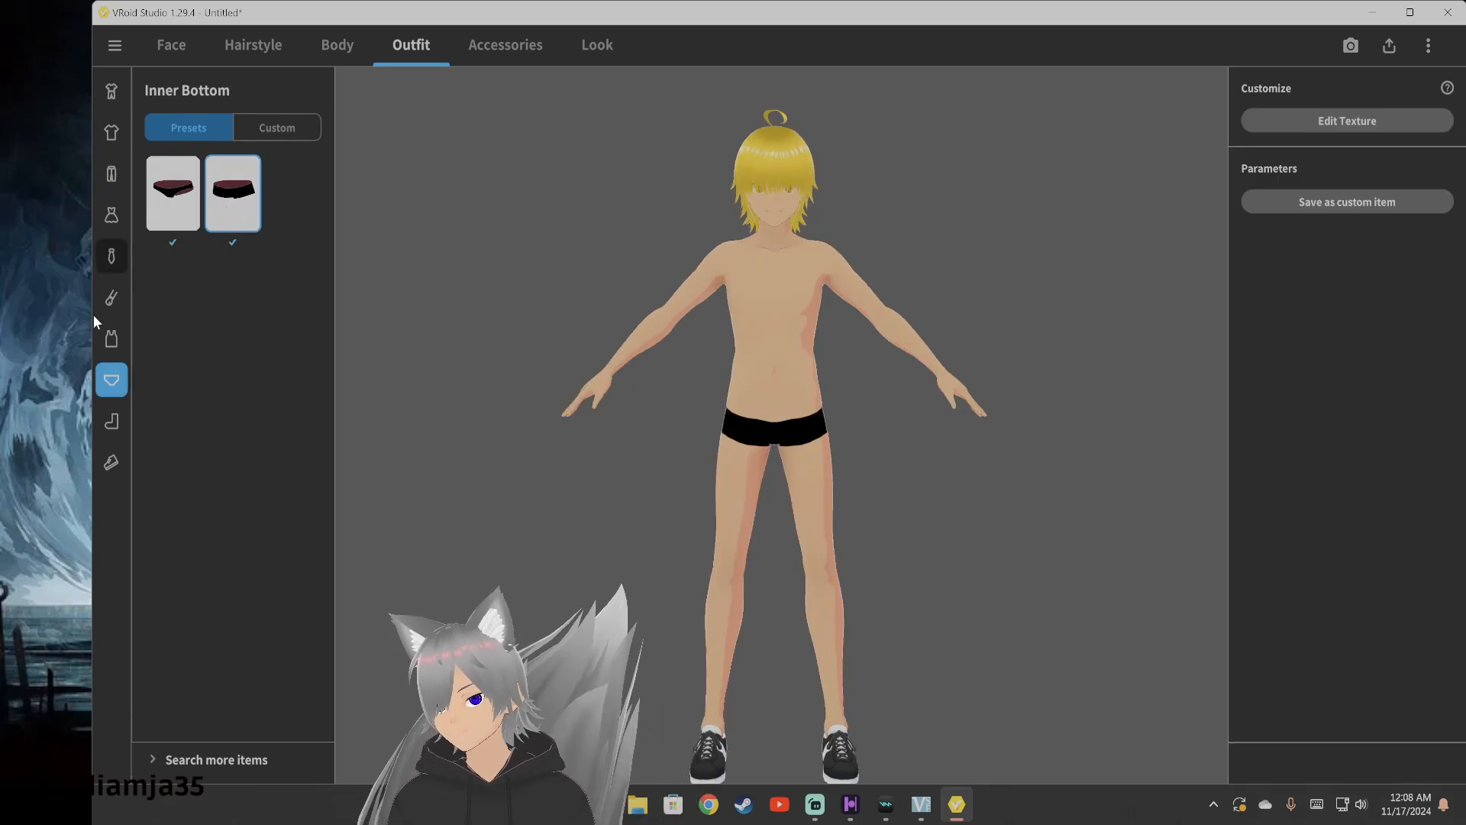
left_click(117, 218)
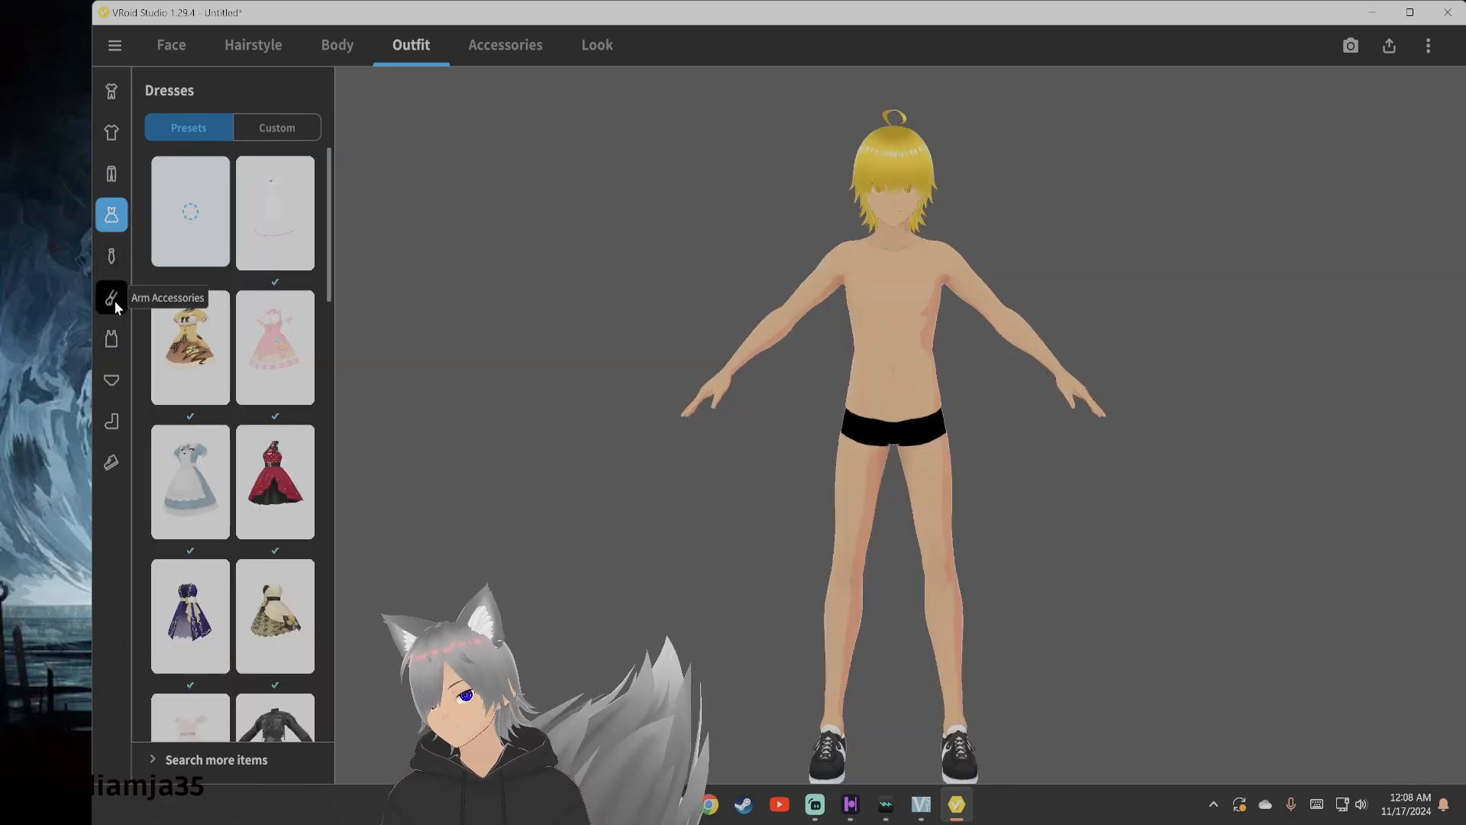
left_click(112, 339)
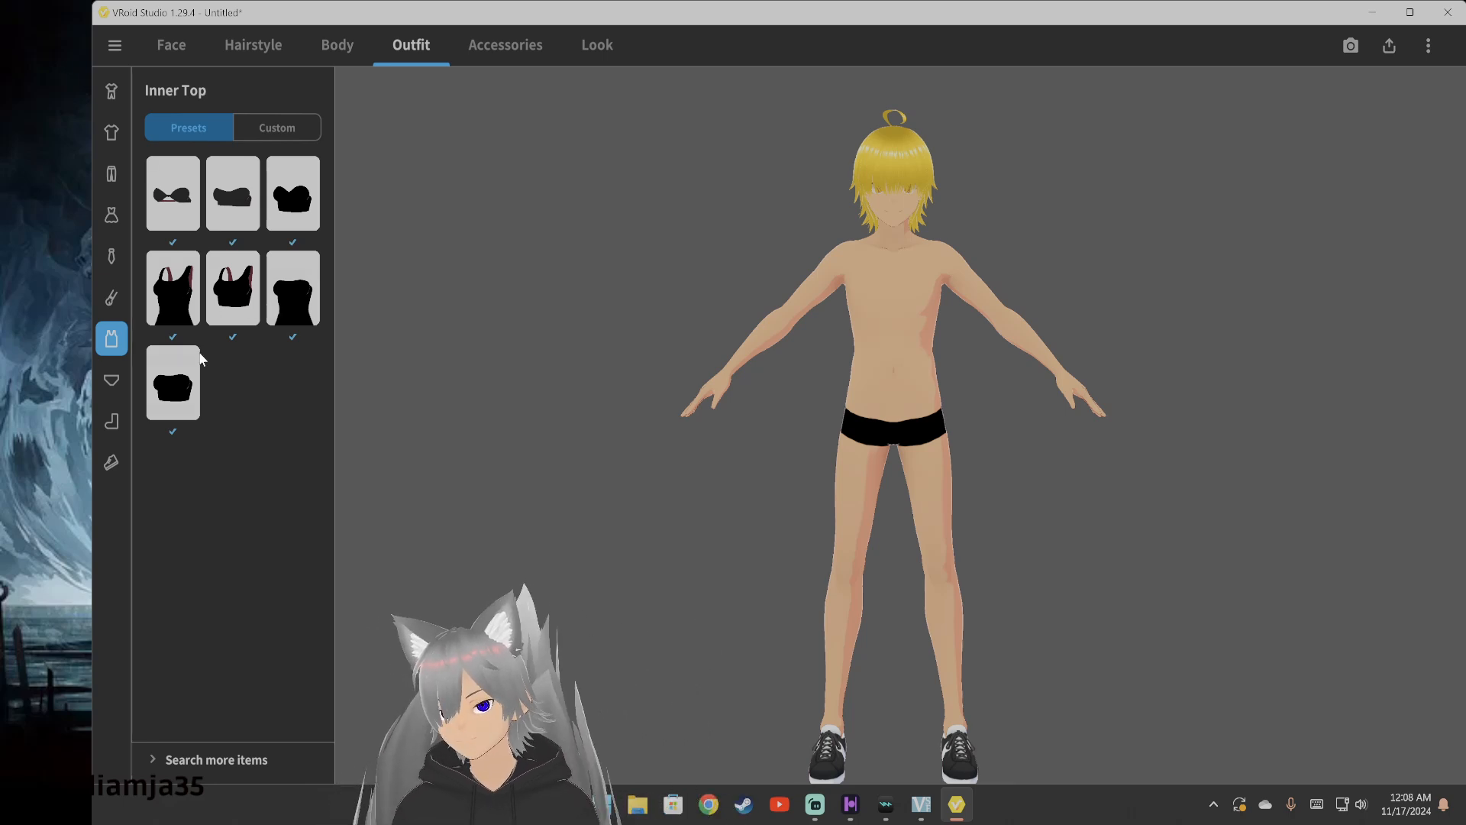
left_click(197, 297)
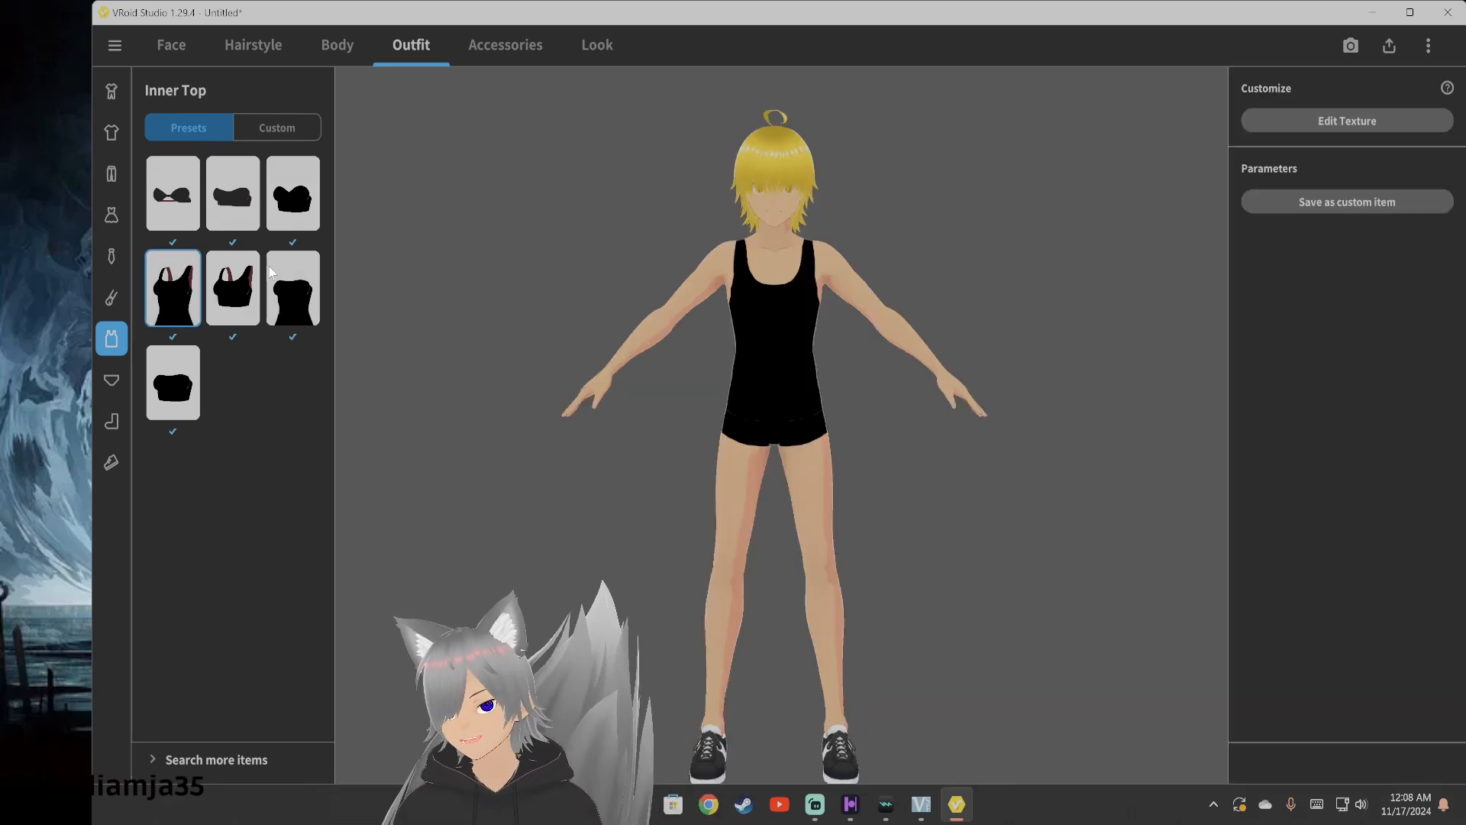
left_click(214, 310)
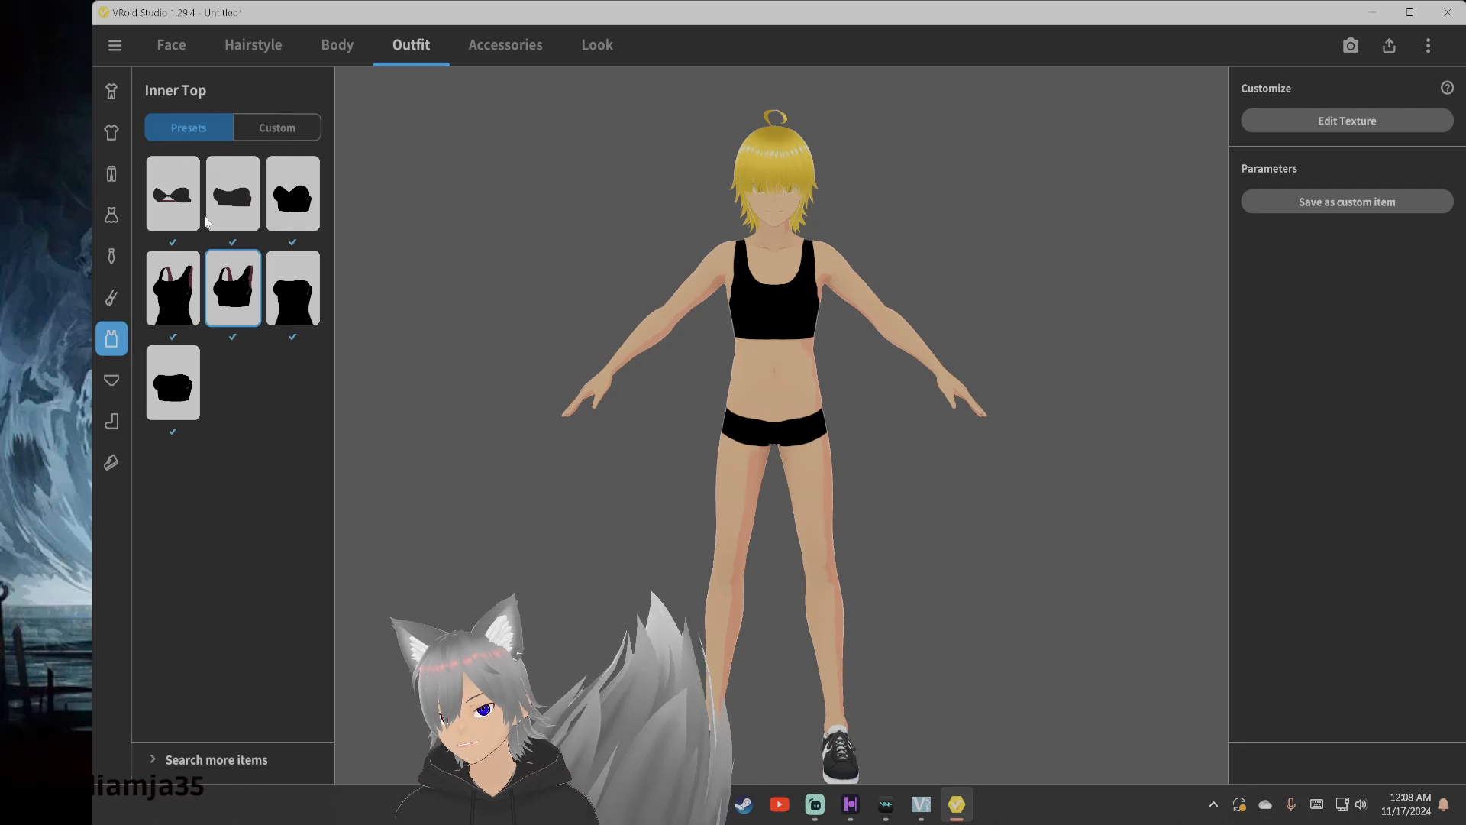
Apply the full-length black tank as inner top, then try several whole-body presets and keep the first preset of the second row
left_click(179, 284)
left_click(337, 46)
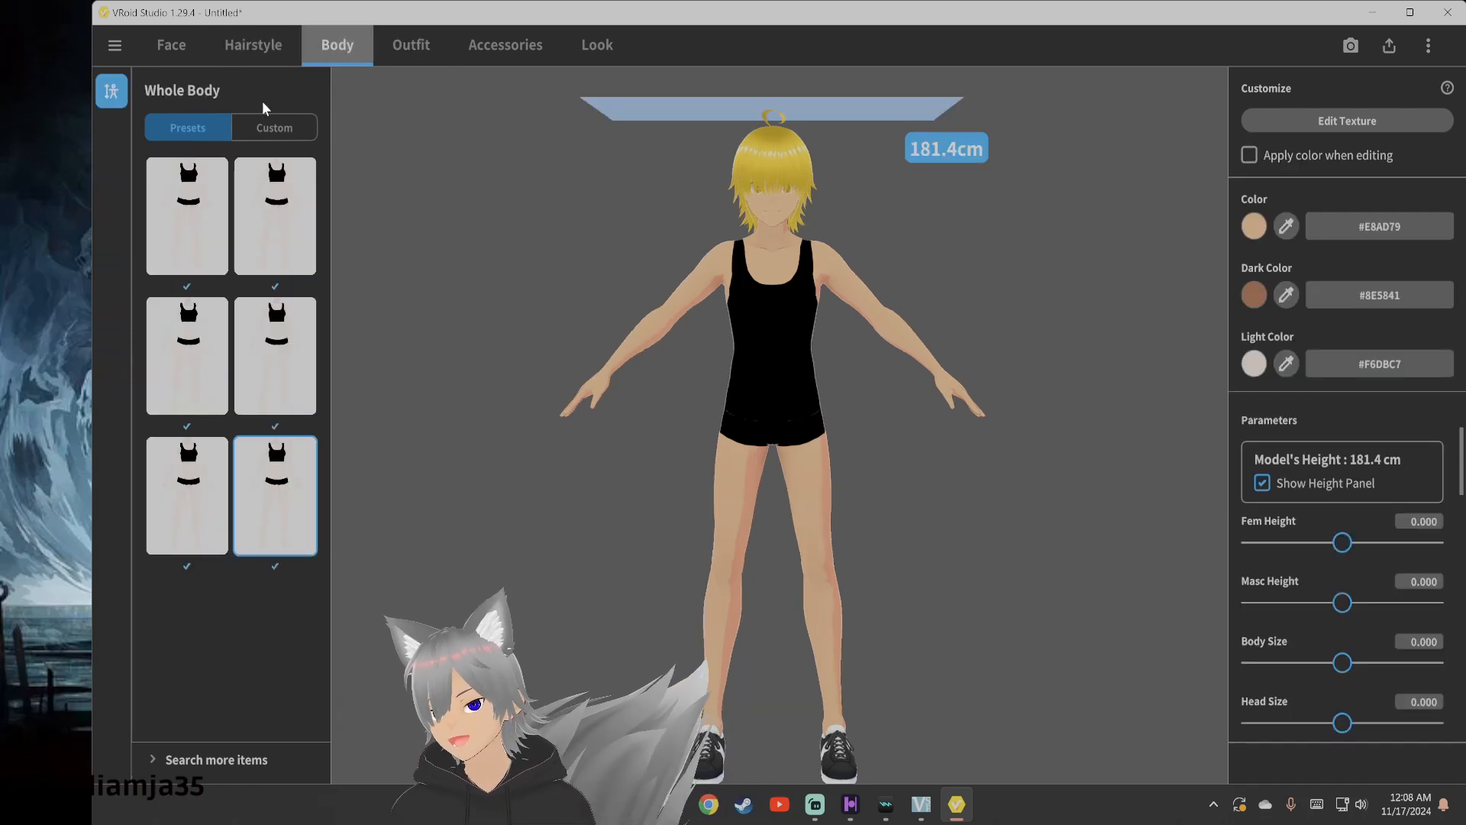
right_click_drag(636, 466, 753, 452)
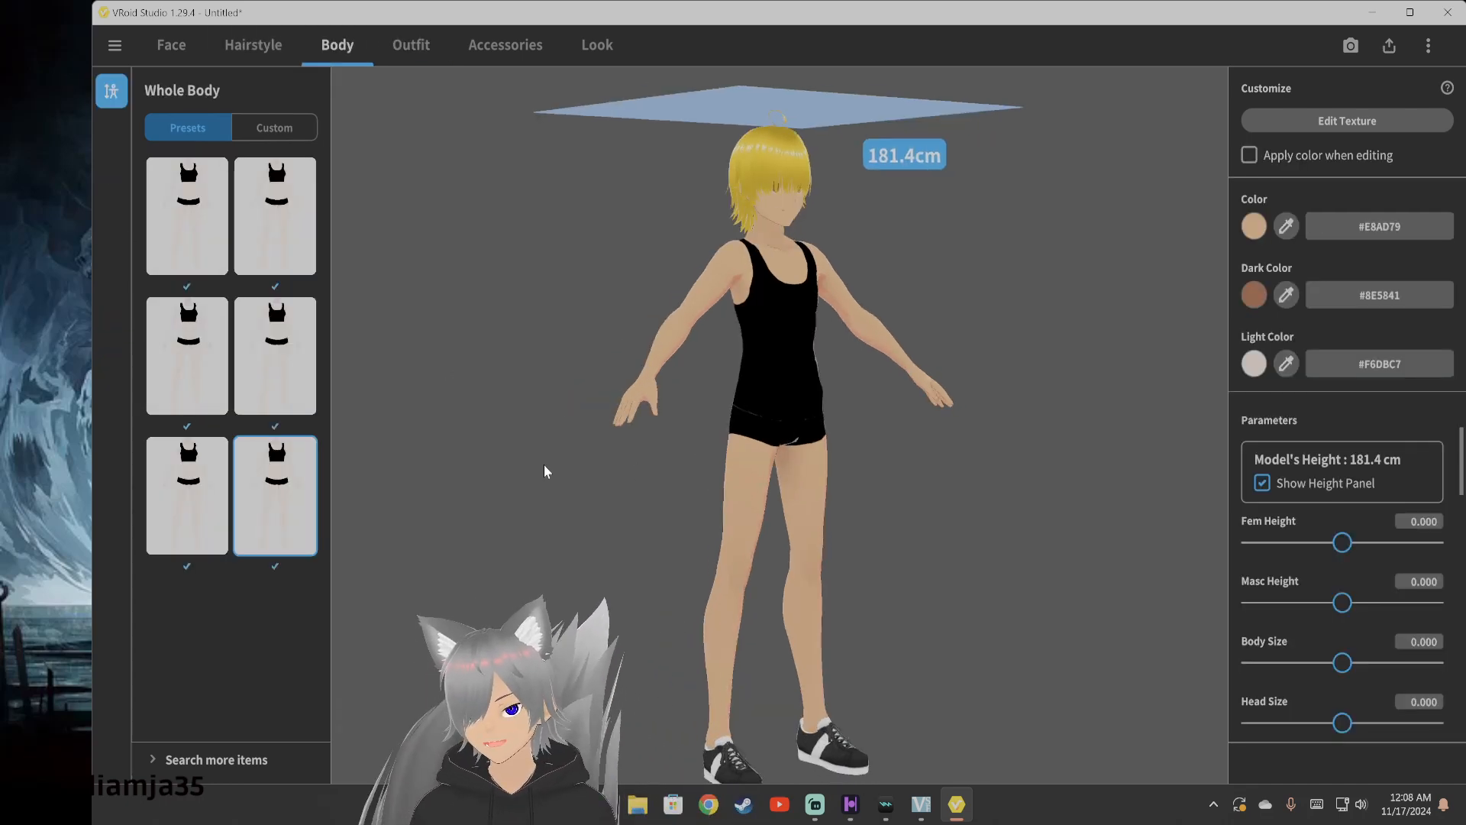
left_click(295, 382)
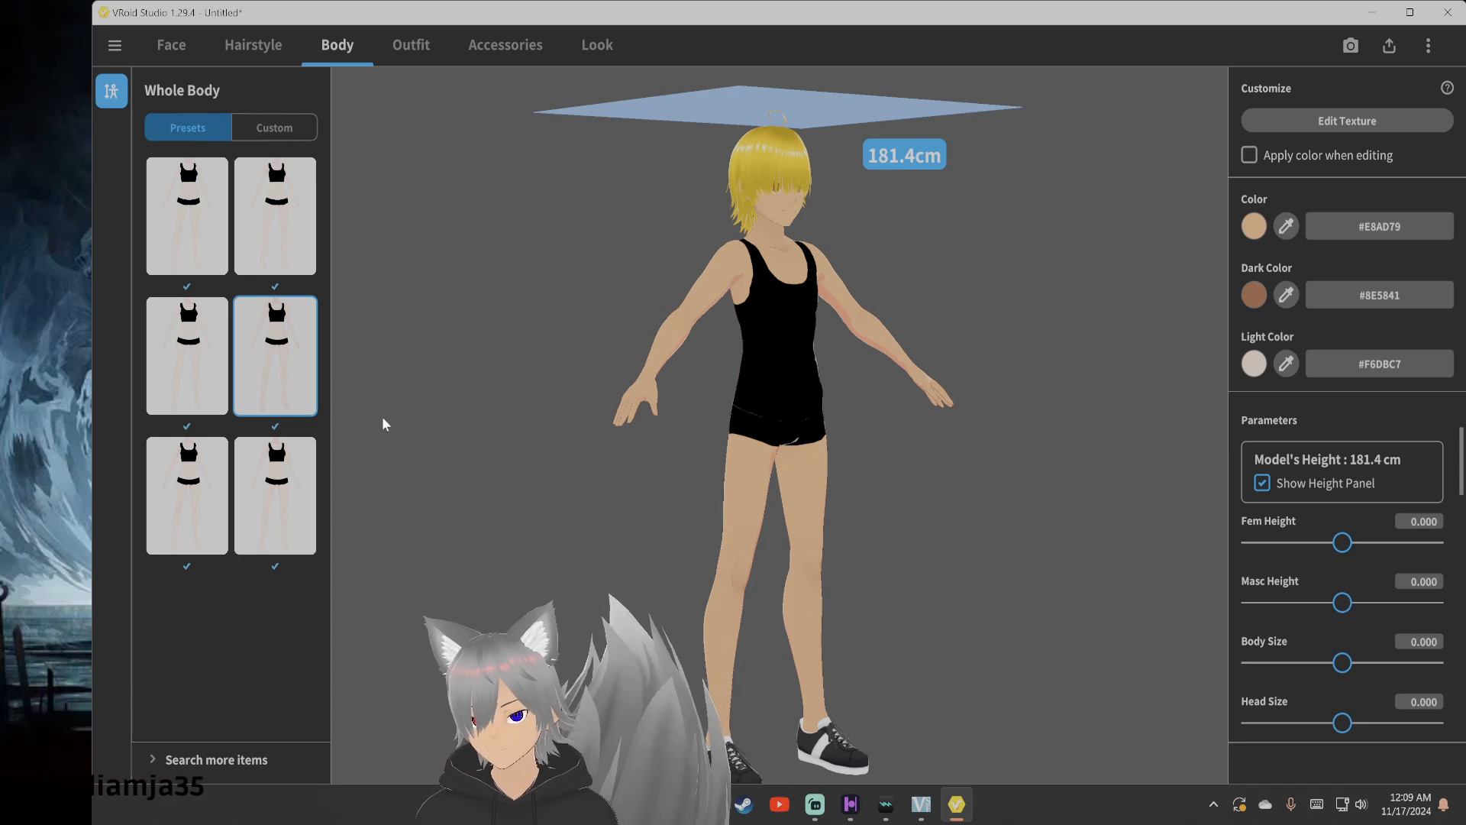
left_click(255, 491)
left_click(205, 494)
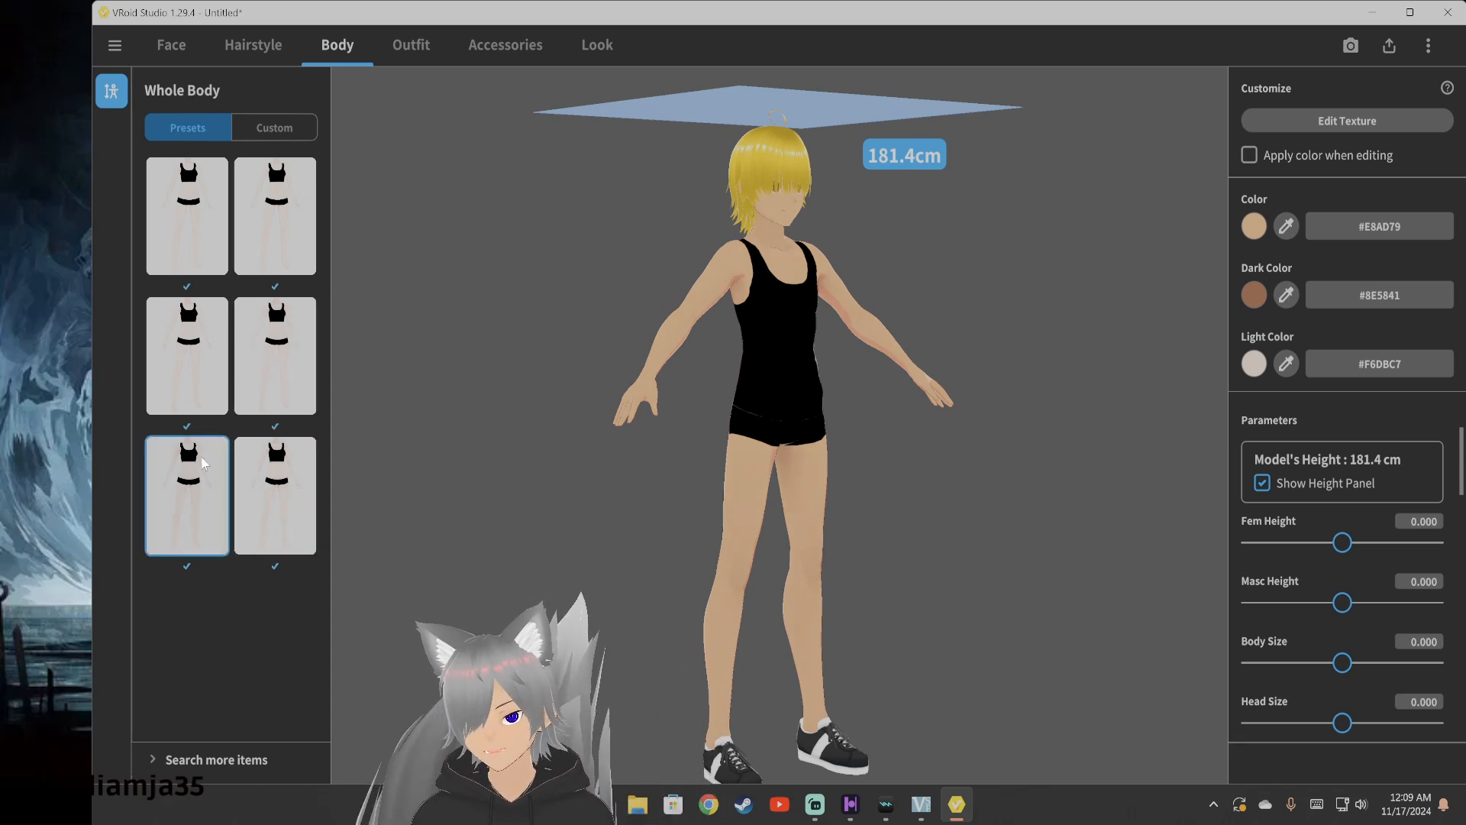
left_click(207, 382)
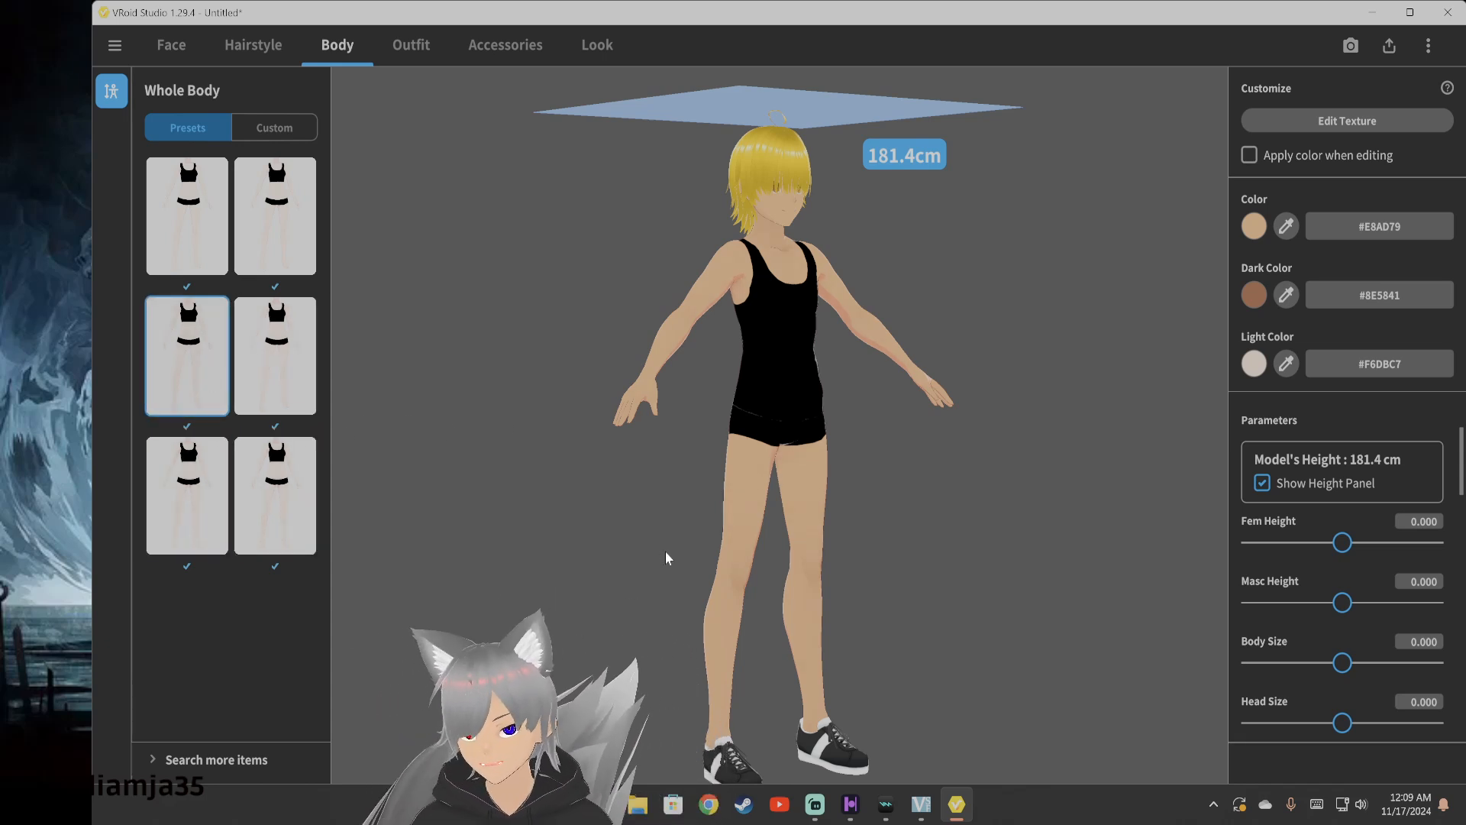
Set the body's Chest Size parameter to -1.000
scroll(1313, 625, "down", 6)
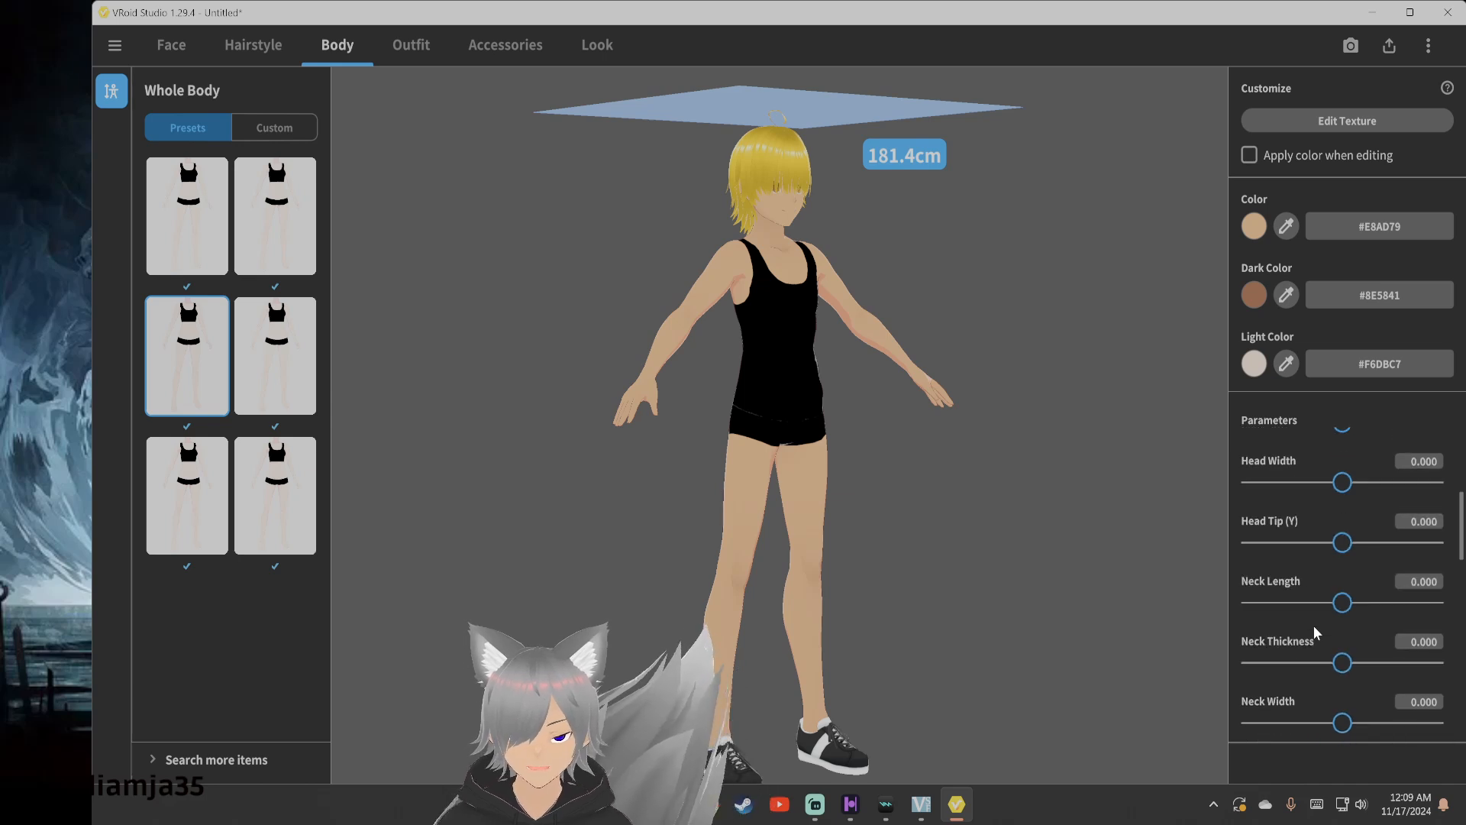
scroll(1313, 625, "down", 1)
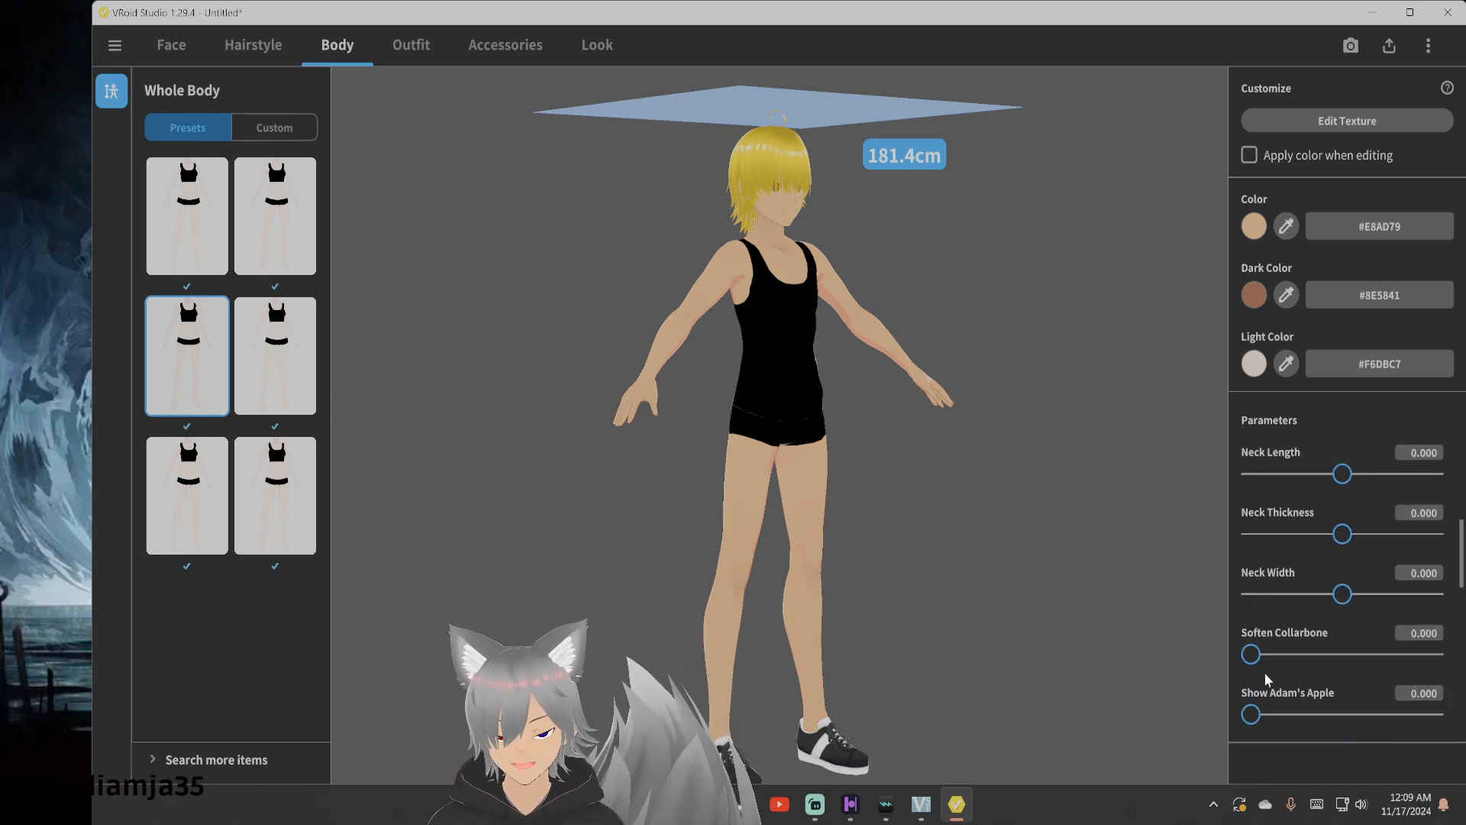
scroll(1277, 680, "down", 2)
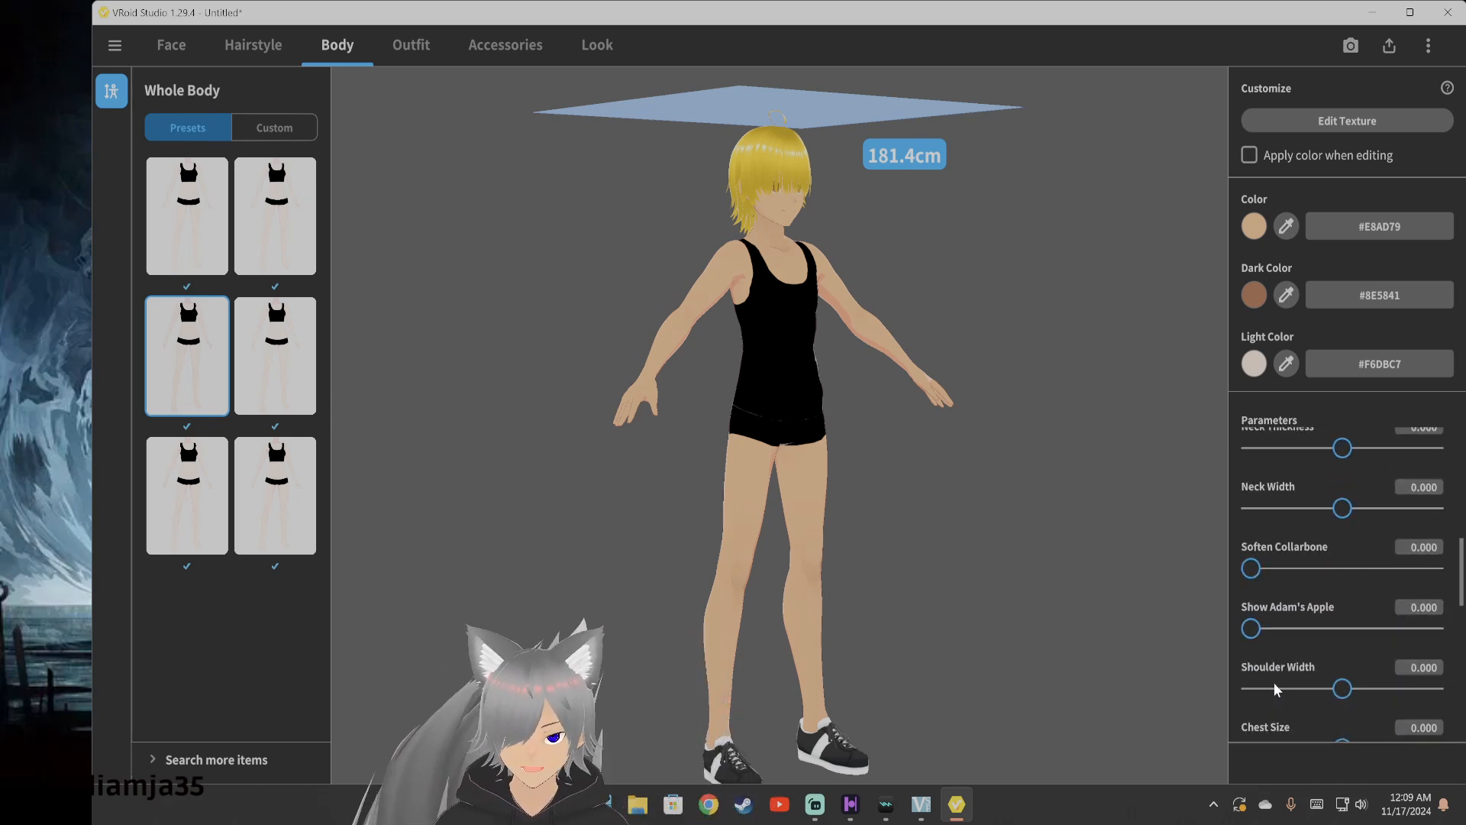
scroll(1275, 683, "down", 1)
left_click_drag(1337, 671, 1433, 671)
left_click_drag(1320, 661, 1260, 651)
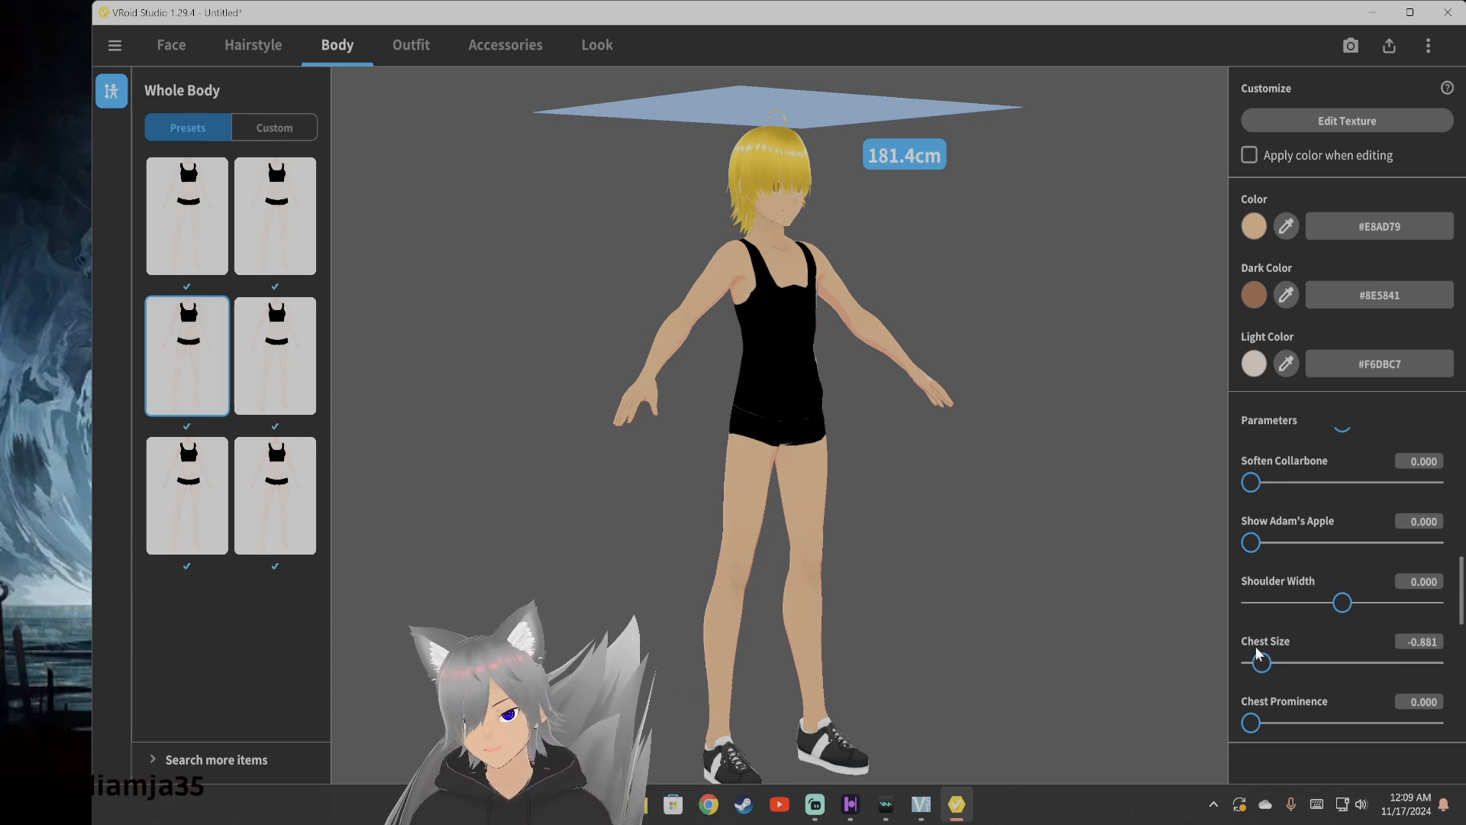
scroll(1283, 650, "down", 1)
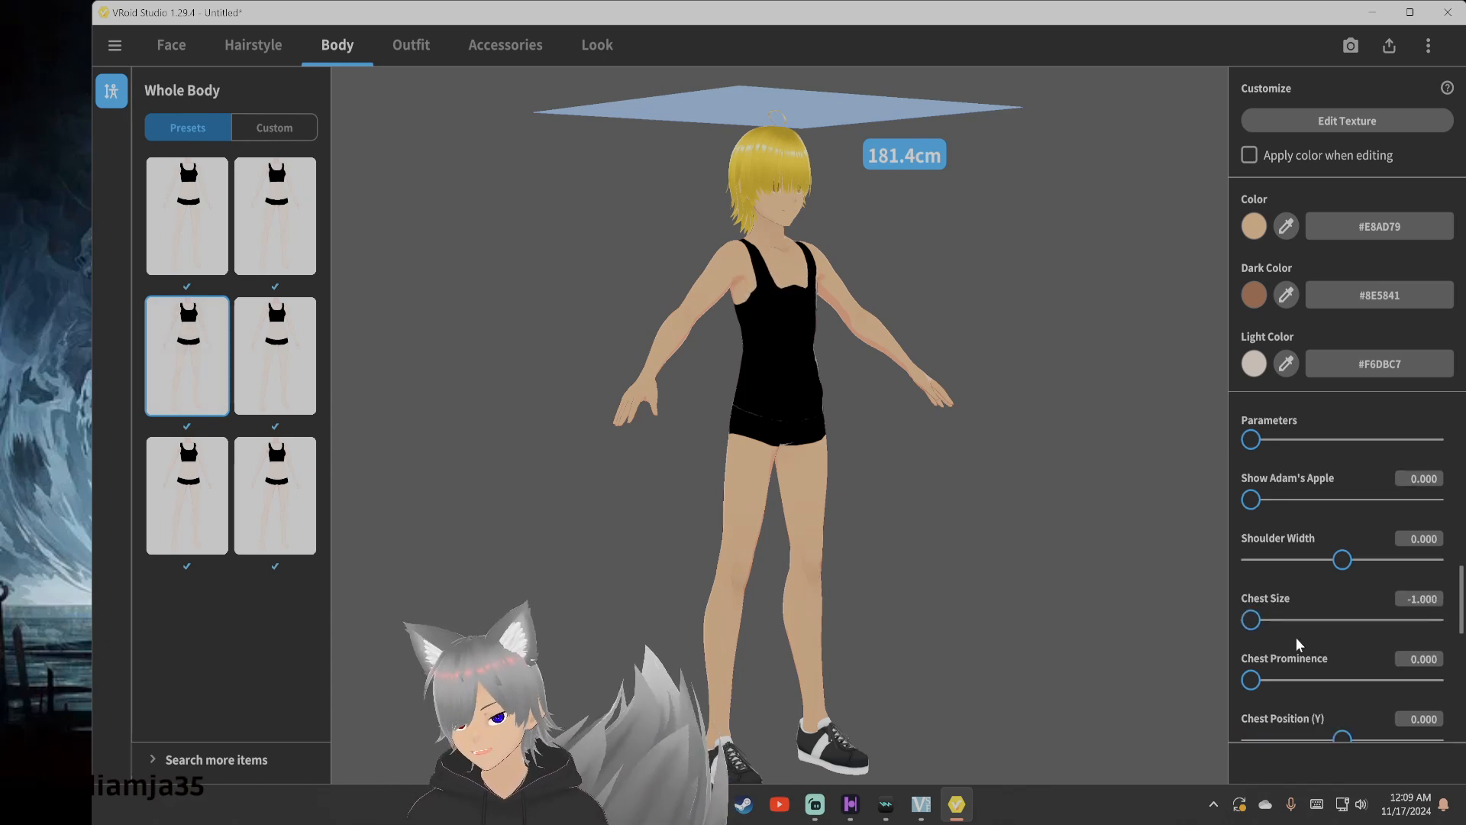
Try raising Chest Prominence and return it to 0.000, then set Foot Size to -0.090
left_click_drag(1252, 638, 1307, 639)
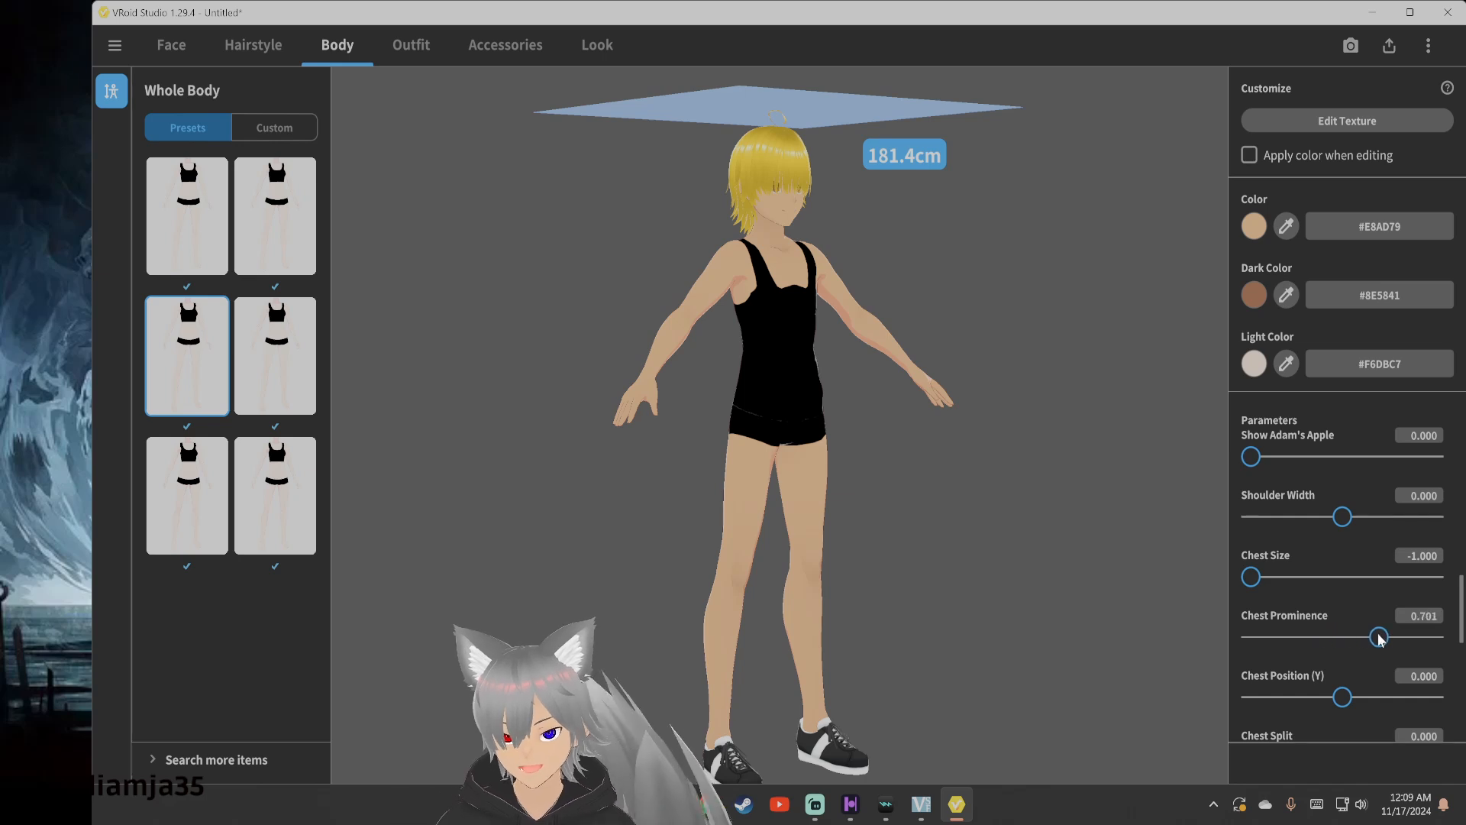
scroll(1338, 660, "down", 1)
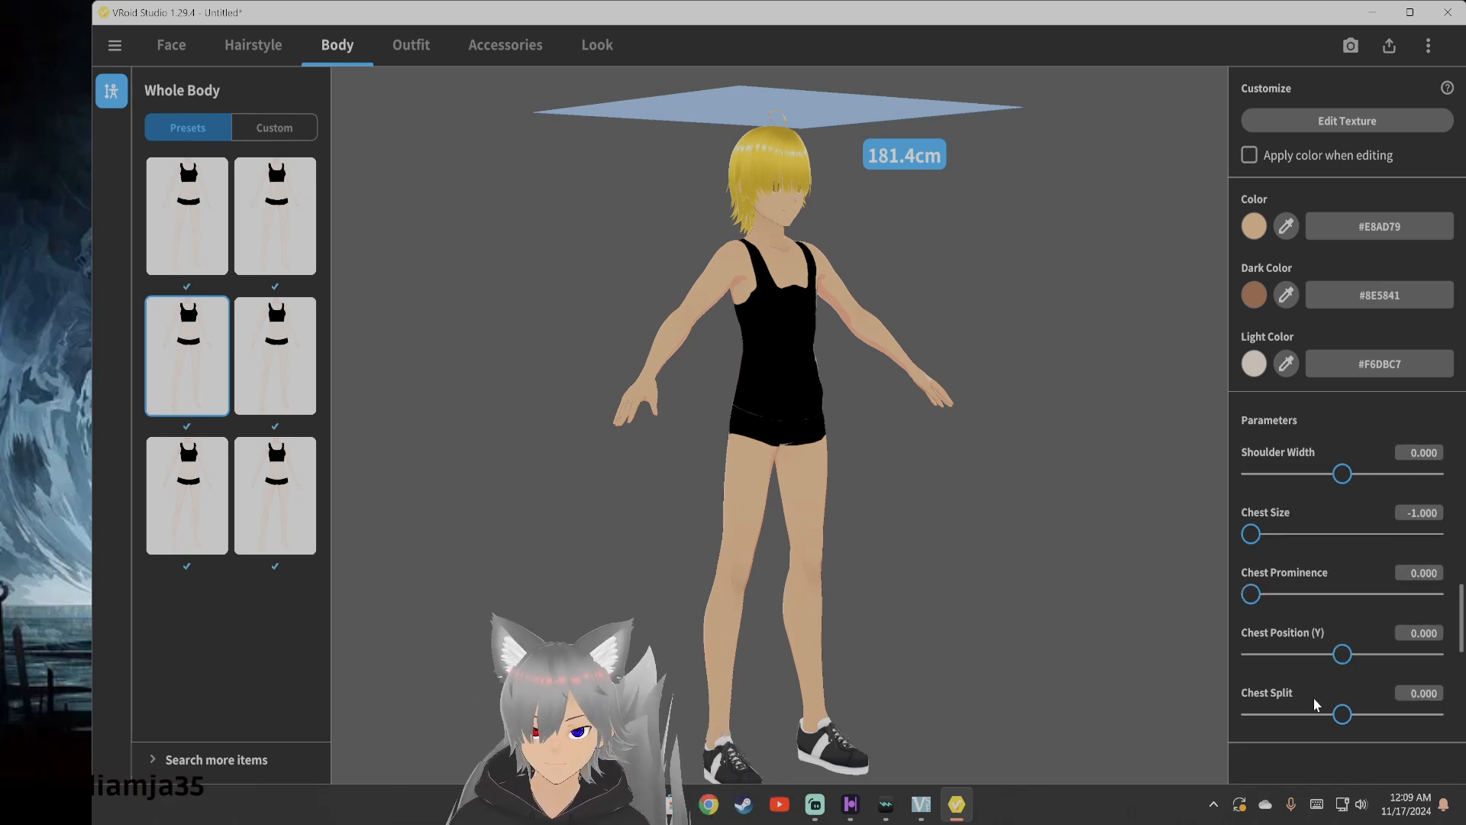
scroll(1303, 683, "down", 5)
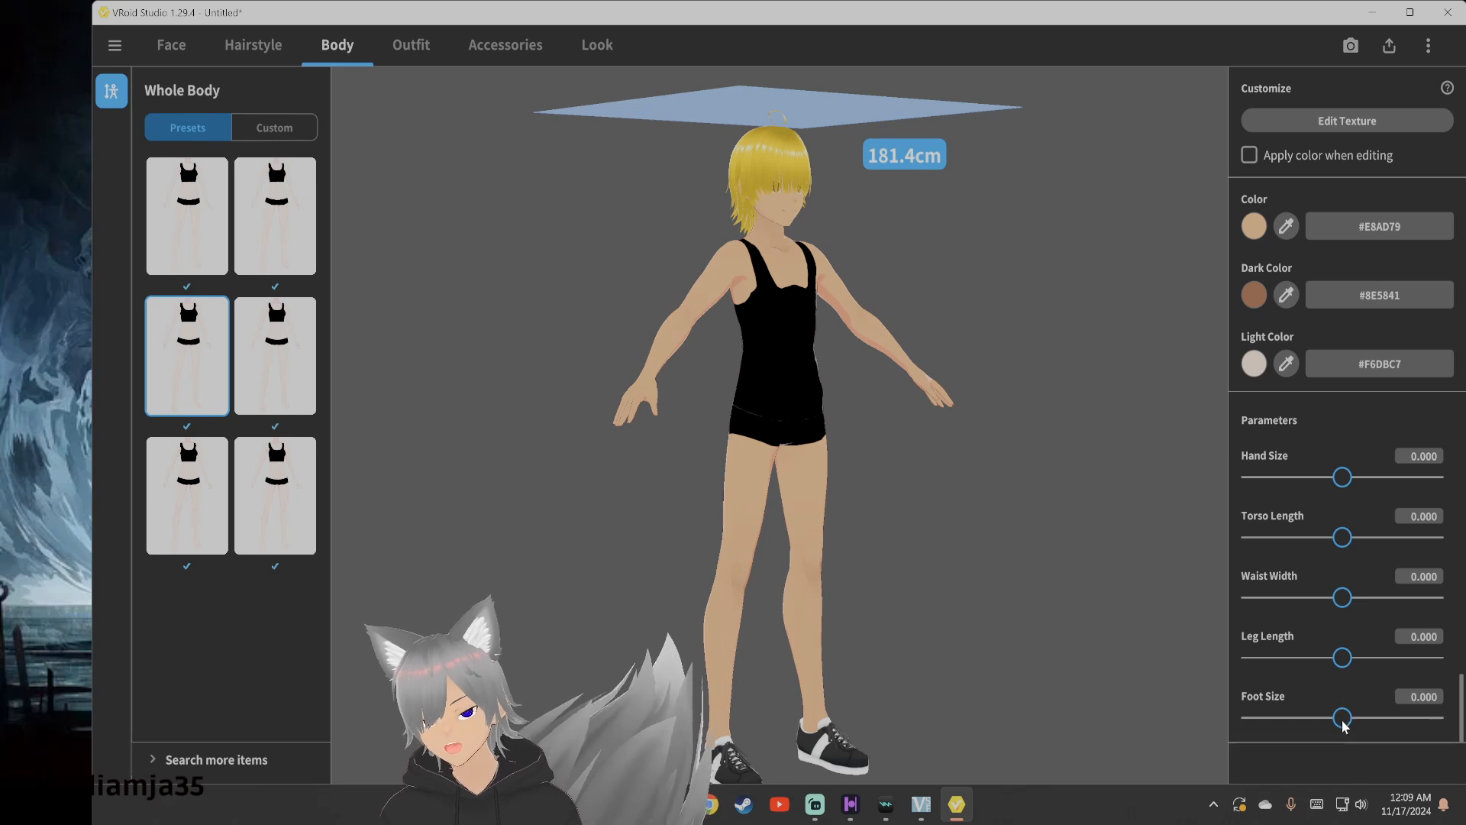
mouse_move(1344, 722)
left_mouse_down()
mouse_move(1434, 718)
mouse_move(1318, 722)
mouse_move(1342, 729)
left_mouse_up()
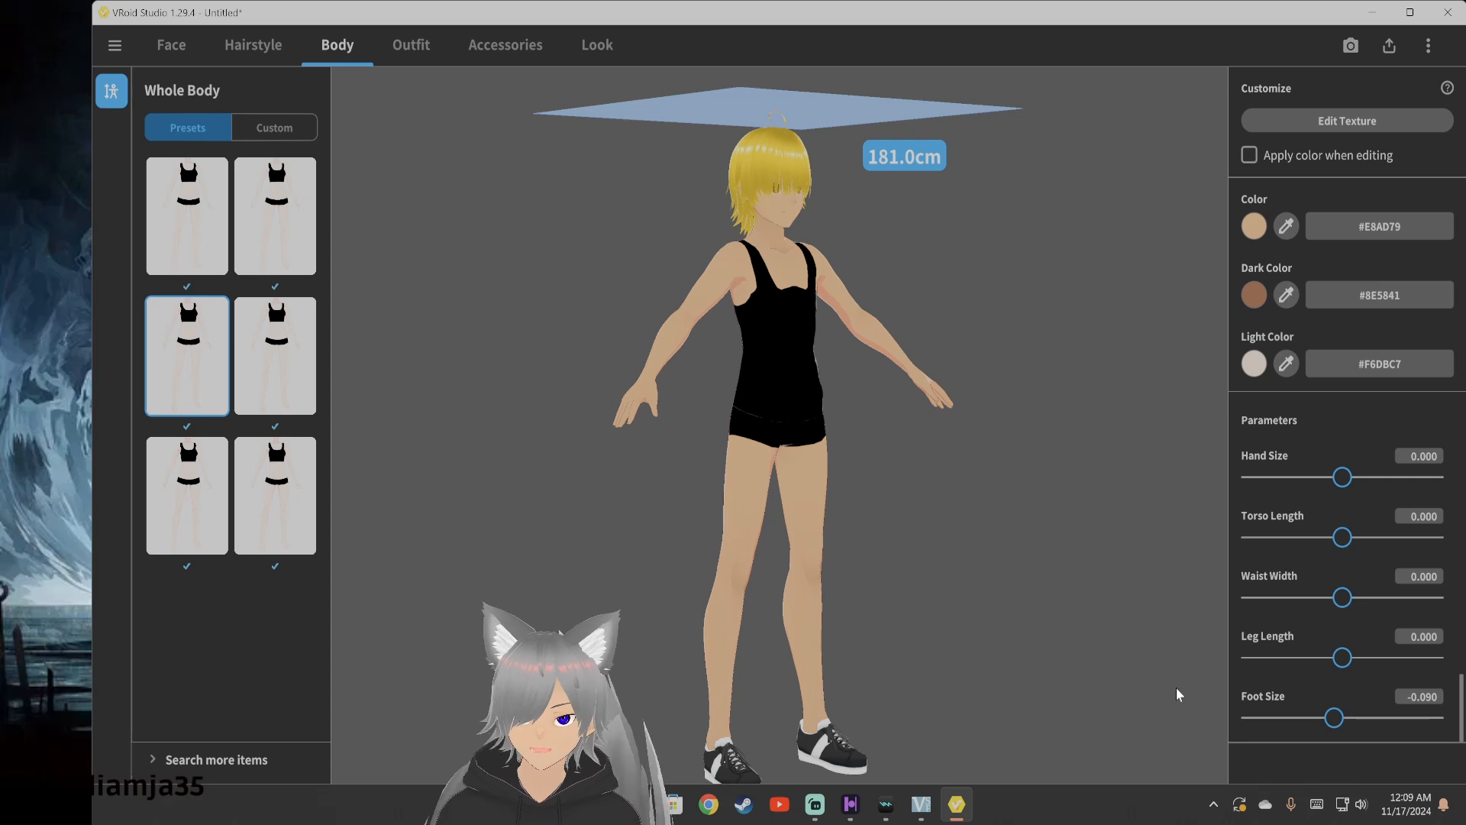
Try the black briefs and several cropped inner tops, then apply the full-length strapless black inner top
left_click(415, 44)
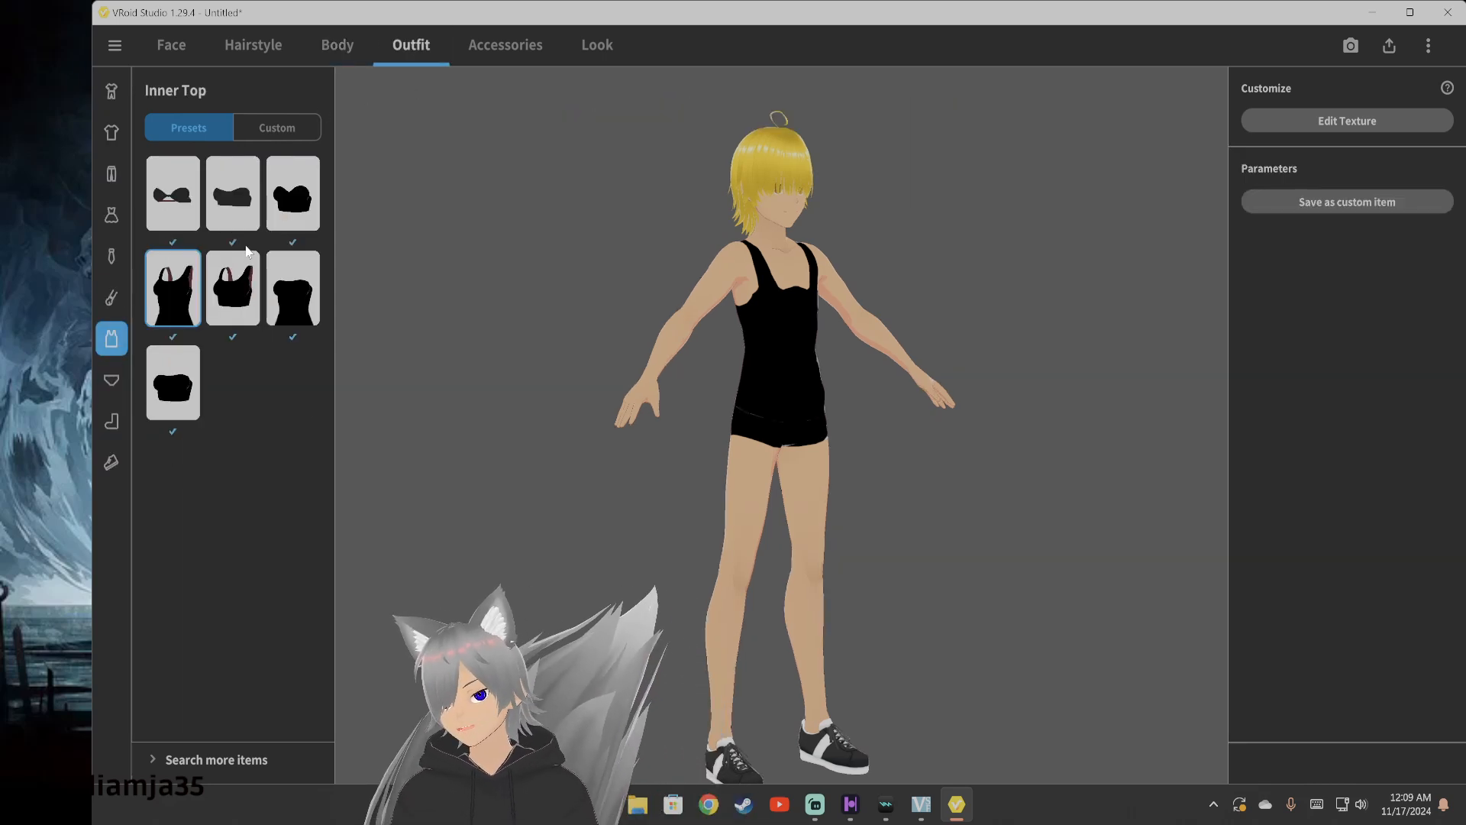
left_click(105, 377)
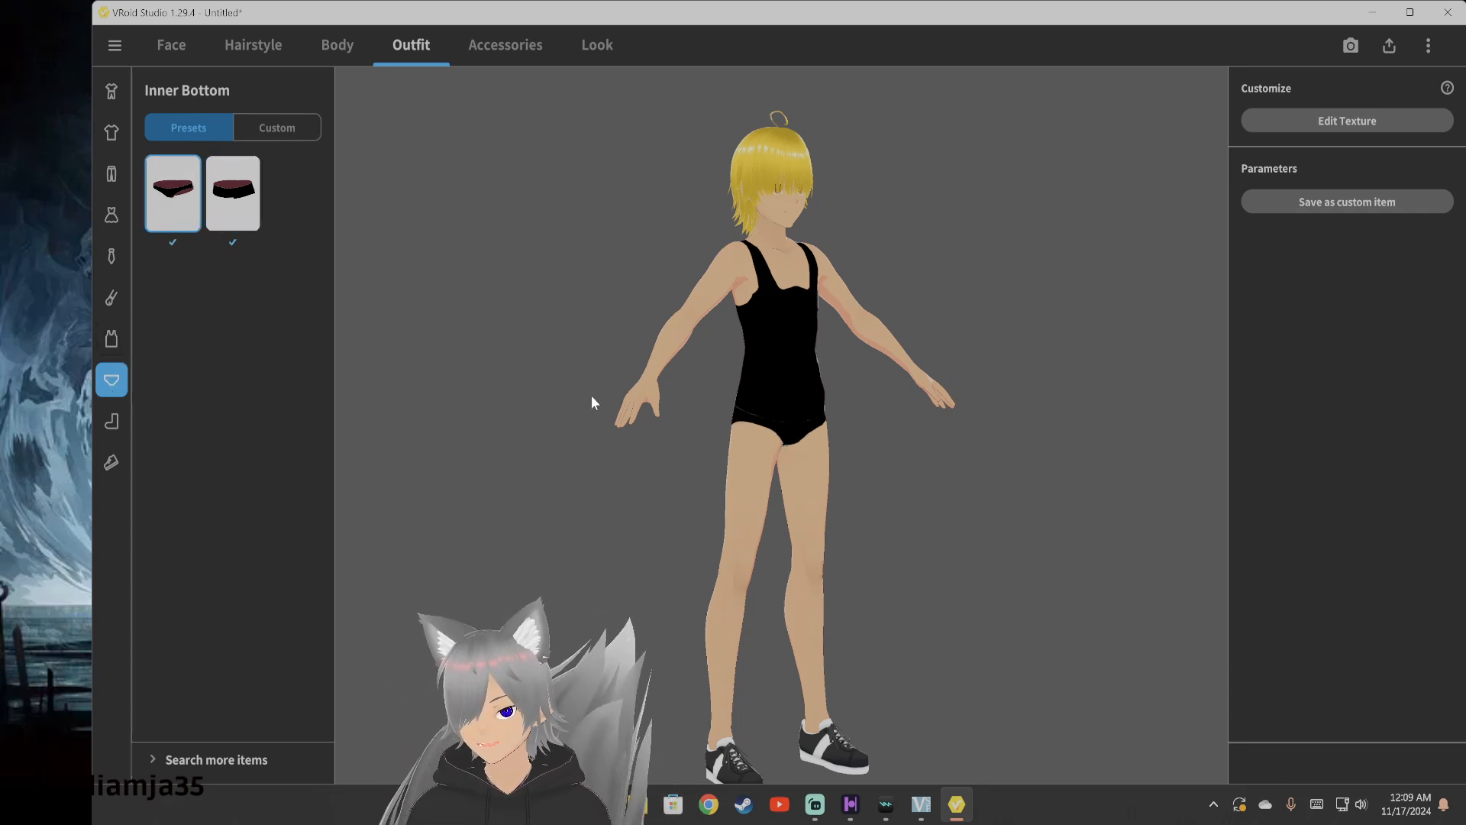
left_click(113, 338)
left_click(183, 392)
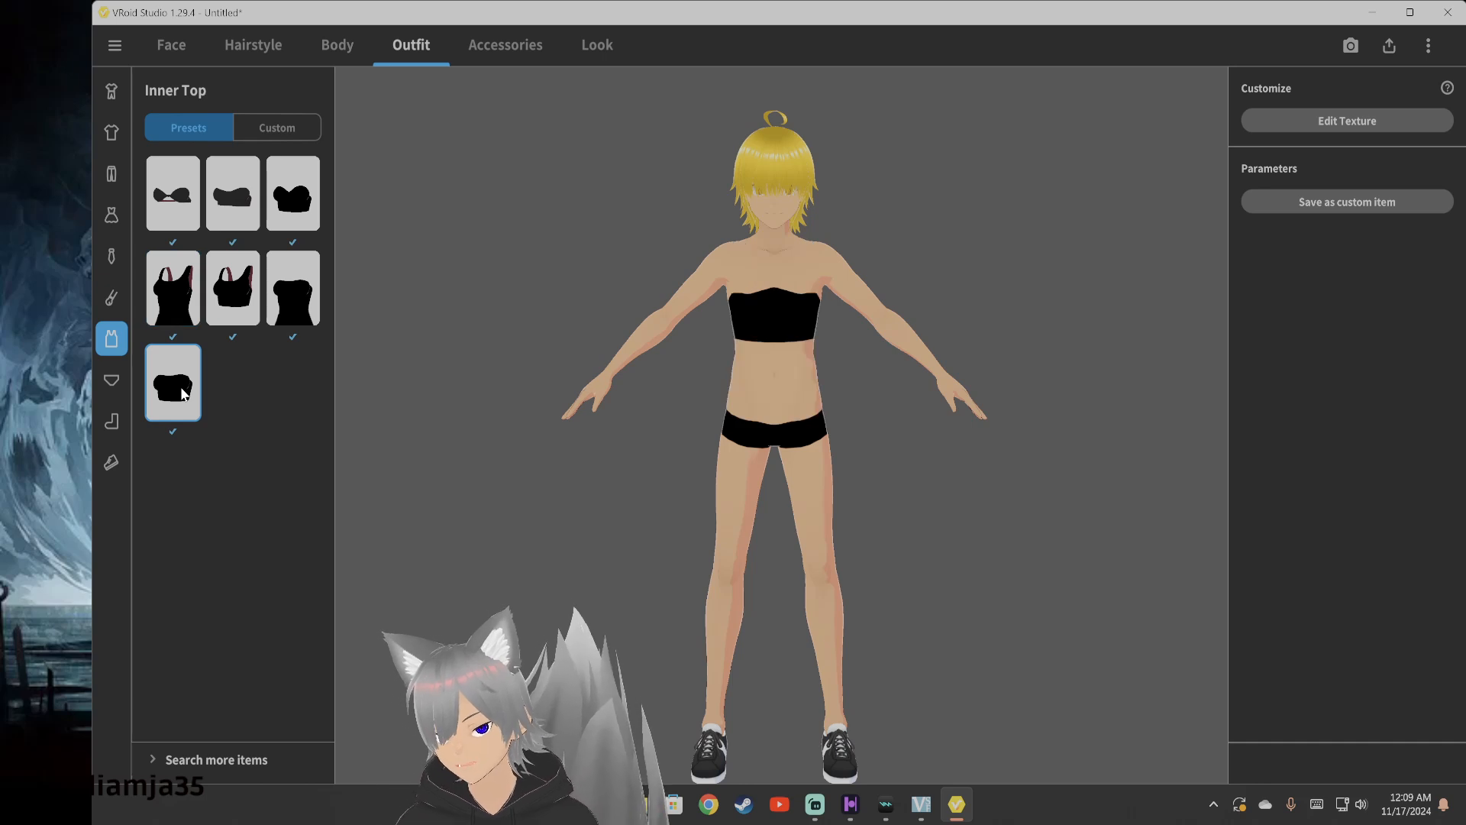
mouse_move(558, 408)
right_mouse_down()
mouse_move(593, 404)
mouse_move(577, 405)
right_mouse_up()
left_click(171, 205)
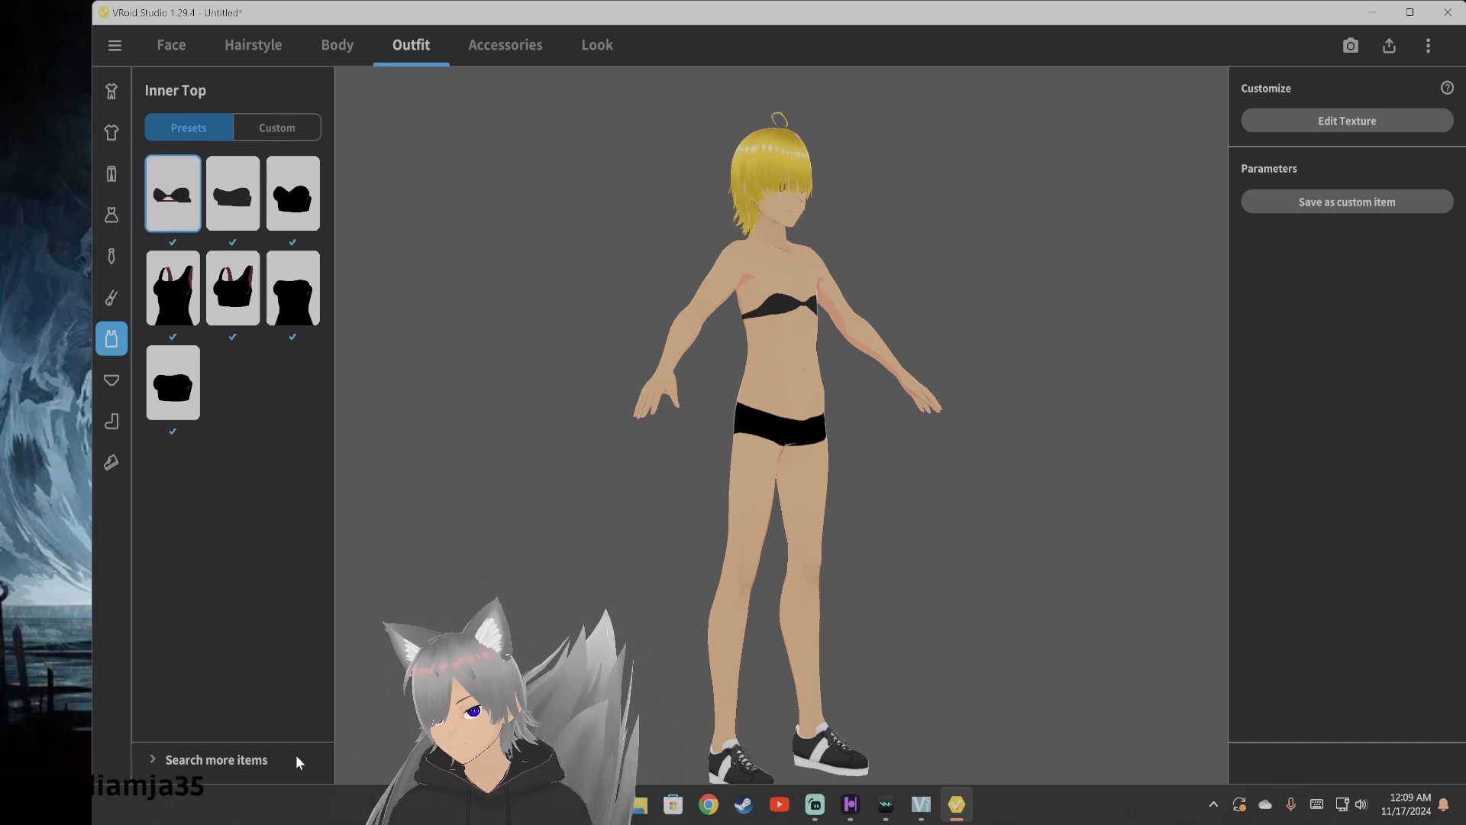
left_click(286, 313)
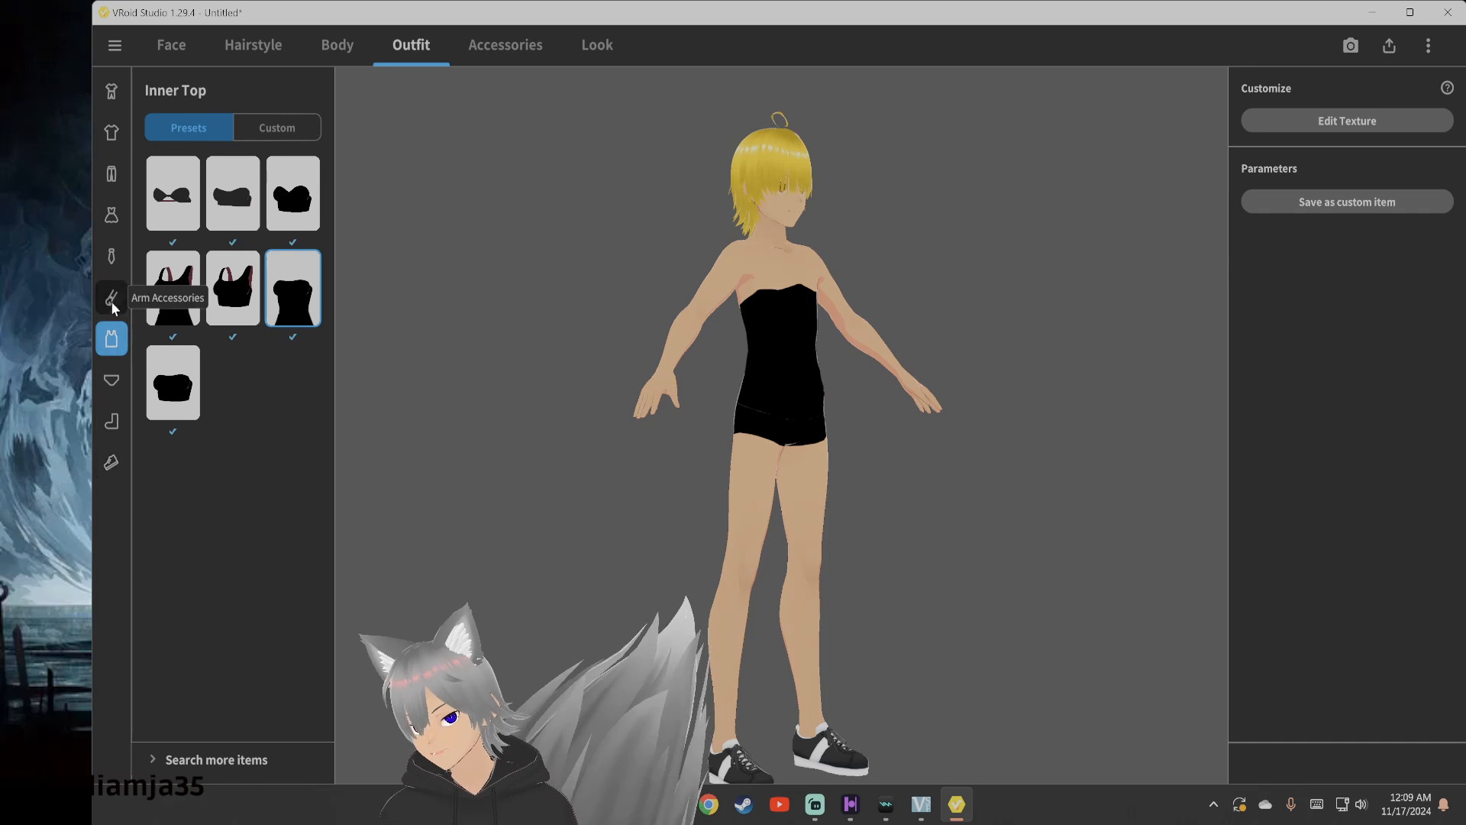
left_click(112, 215)
left_click(581, 45)
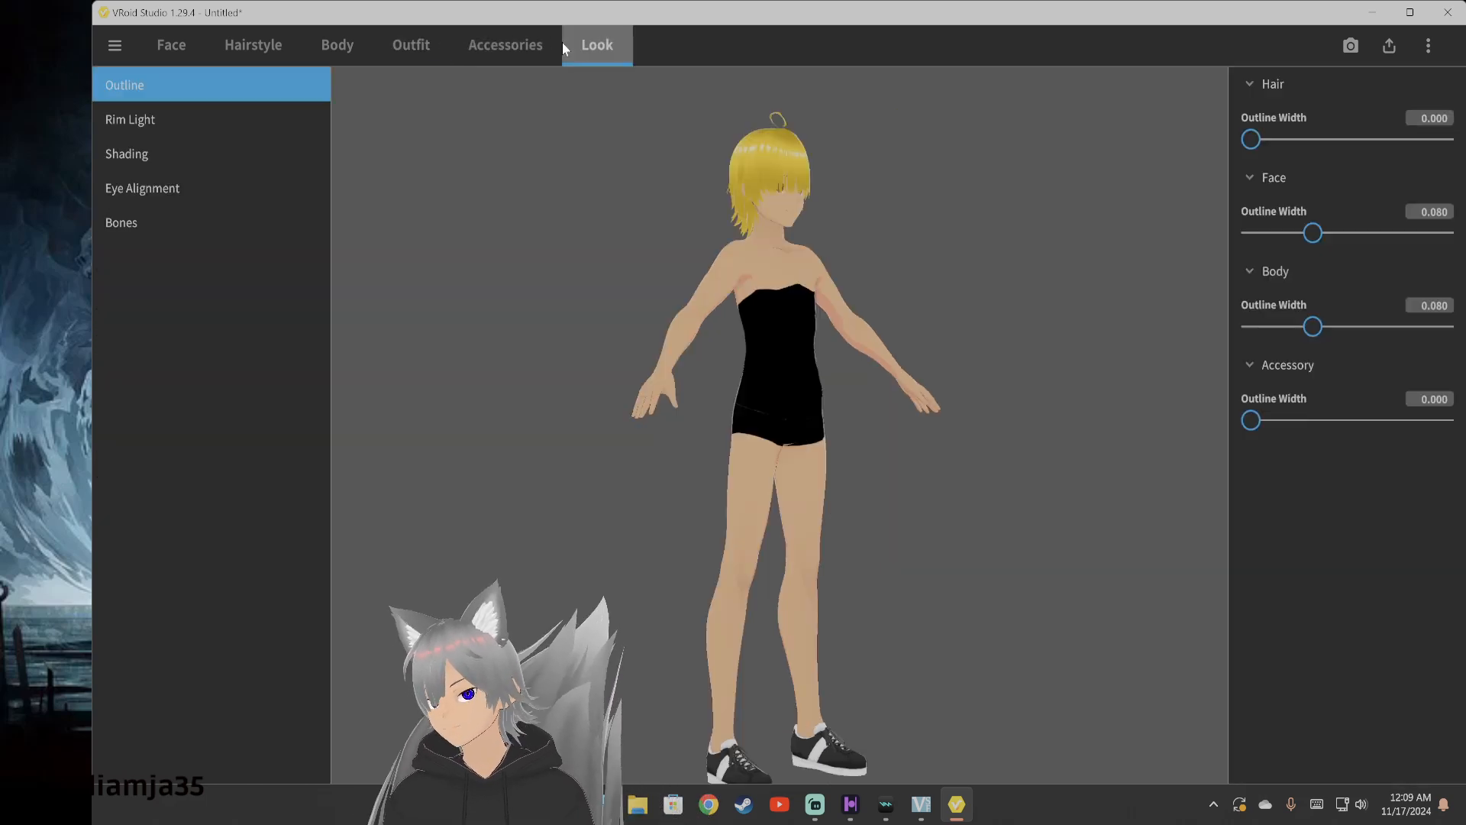
left_click(522, 46)
left_click(392, 59)
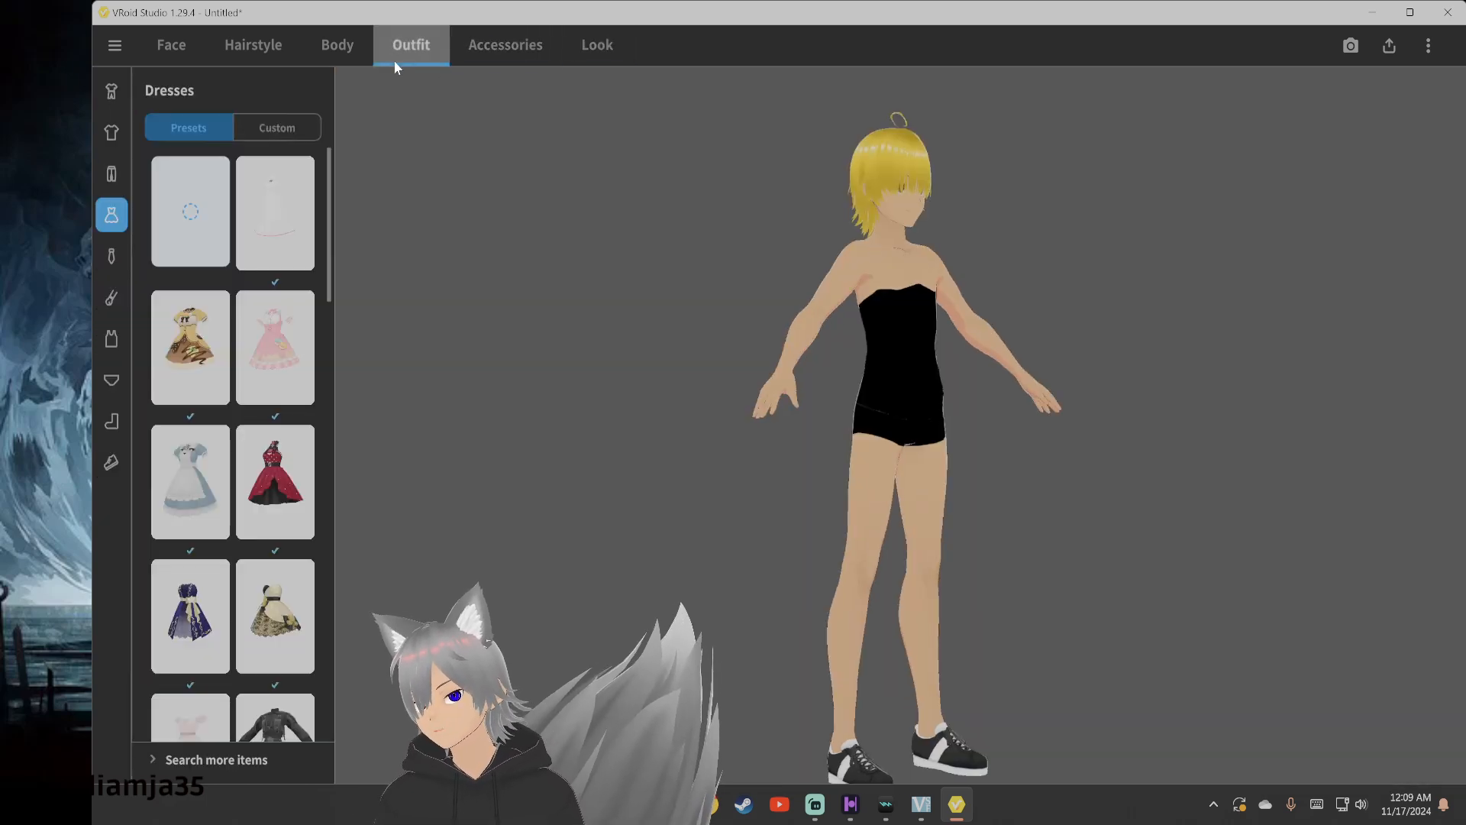
left_click(111, 175)
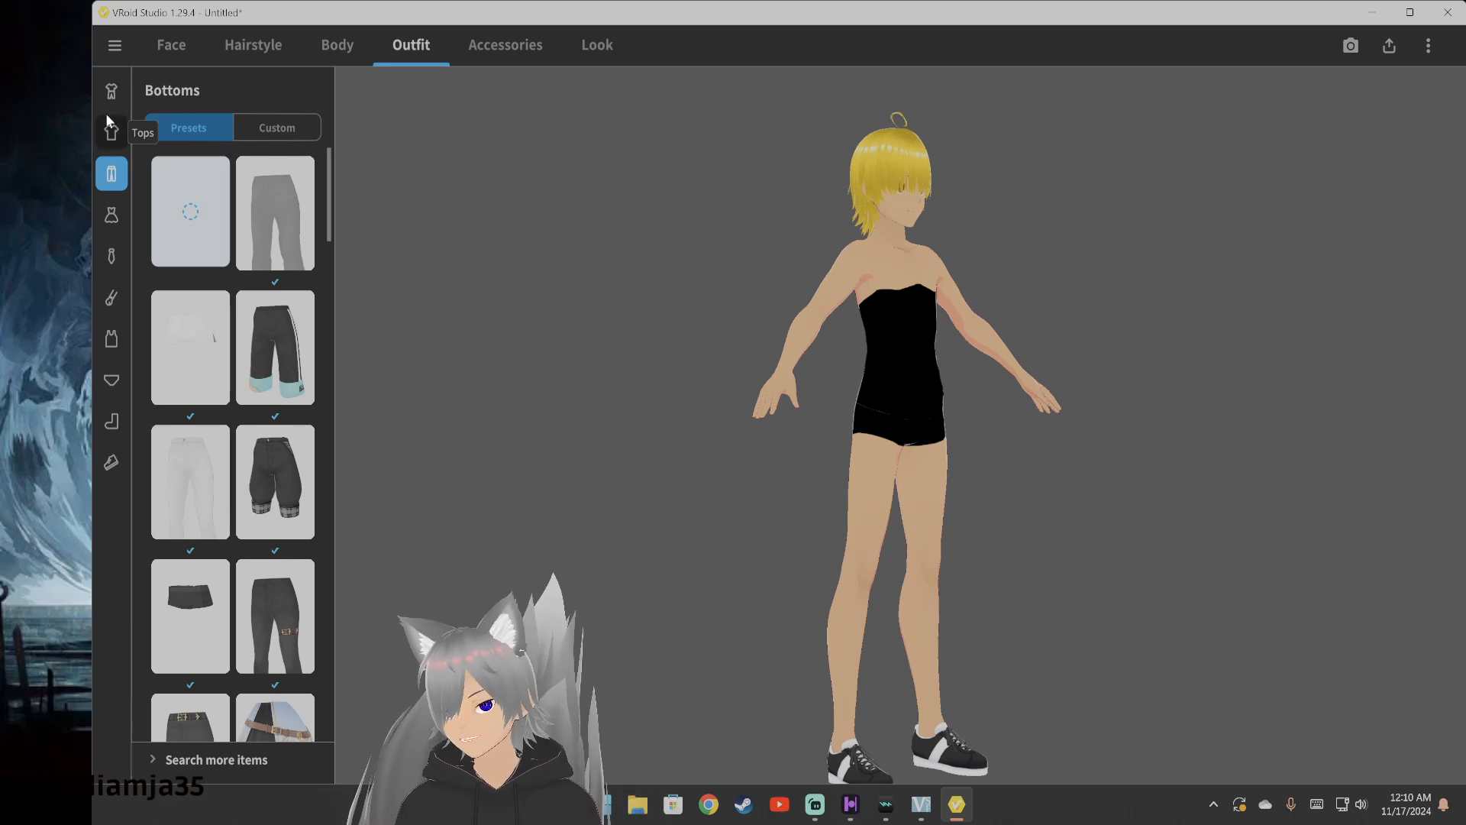
Try whole outfit sets including the white dress, blue hoodie and yellow-brown dress, then apply the set with grey cropped pants
left_click(111, 92)
left_click(210, 197)
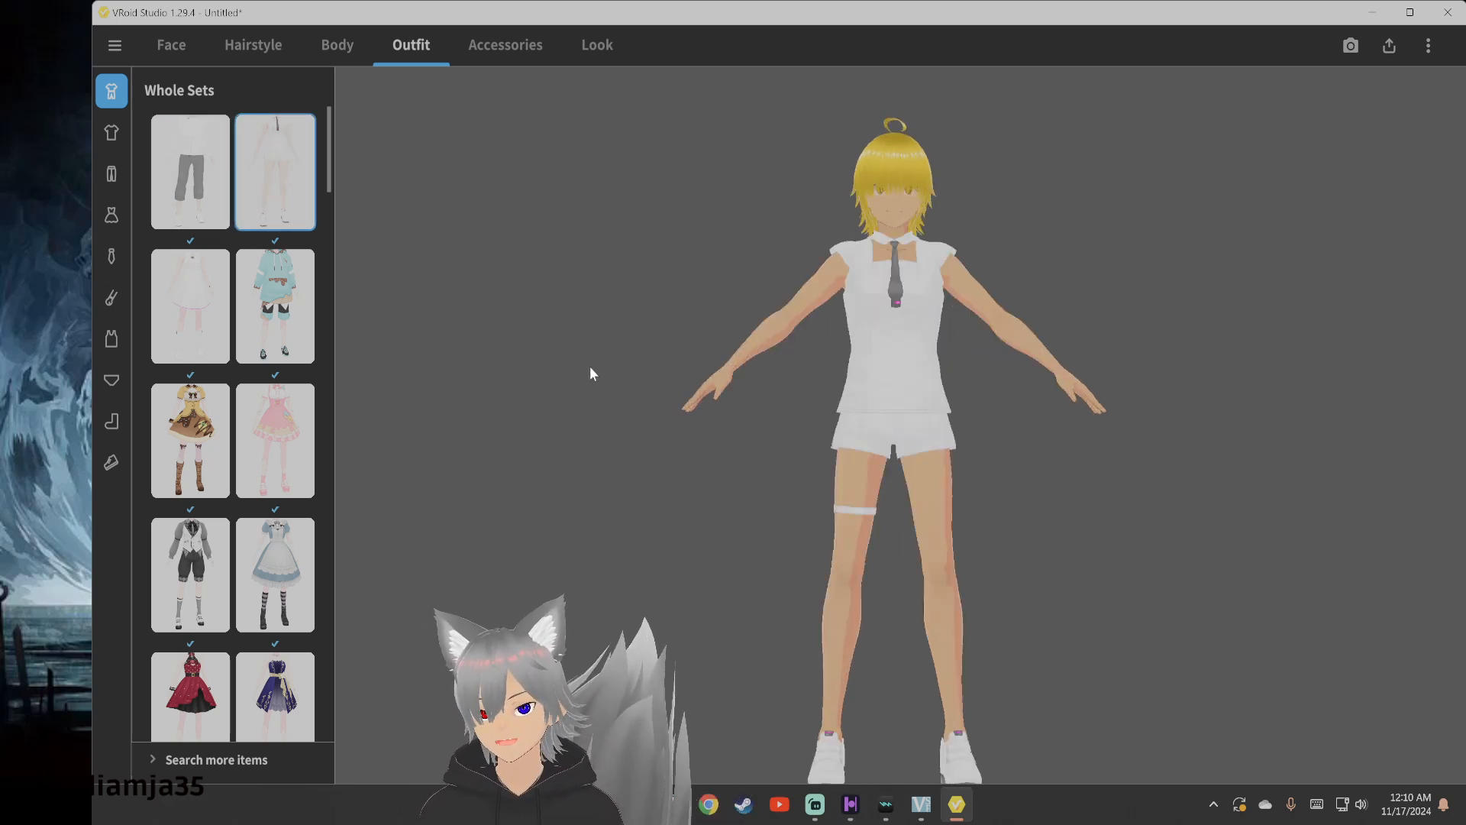
mouse_move(615, 387)
right_mouse_down()
mouse_move(580, 384)
mouse_move(621, 387)
right_mouse_up()
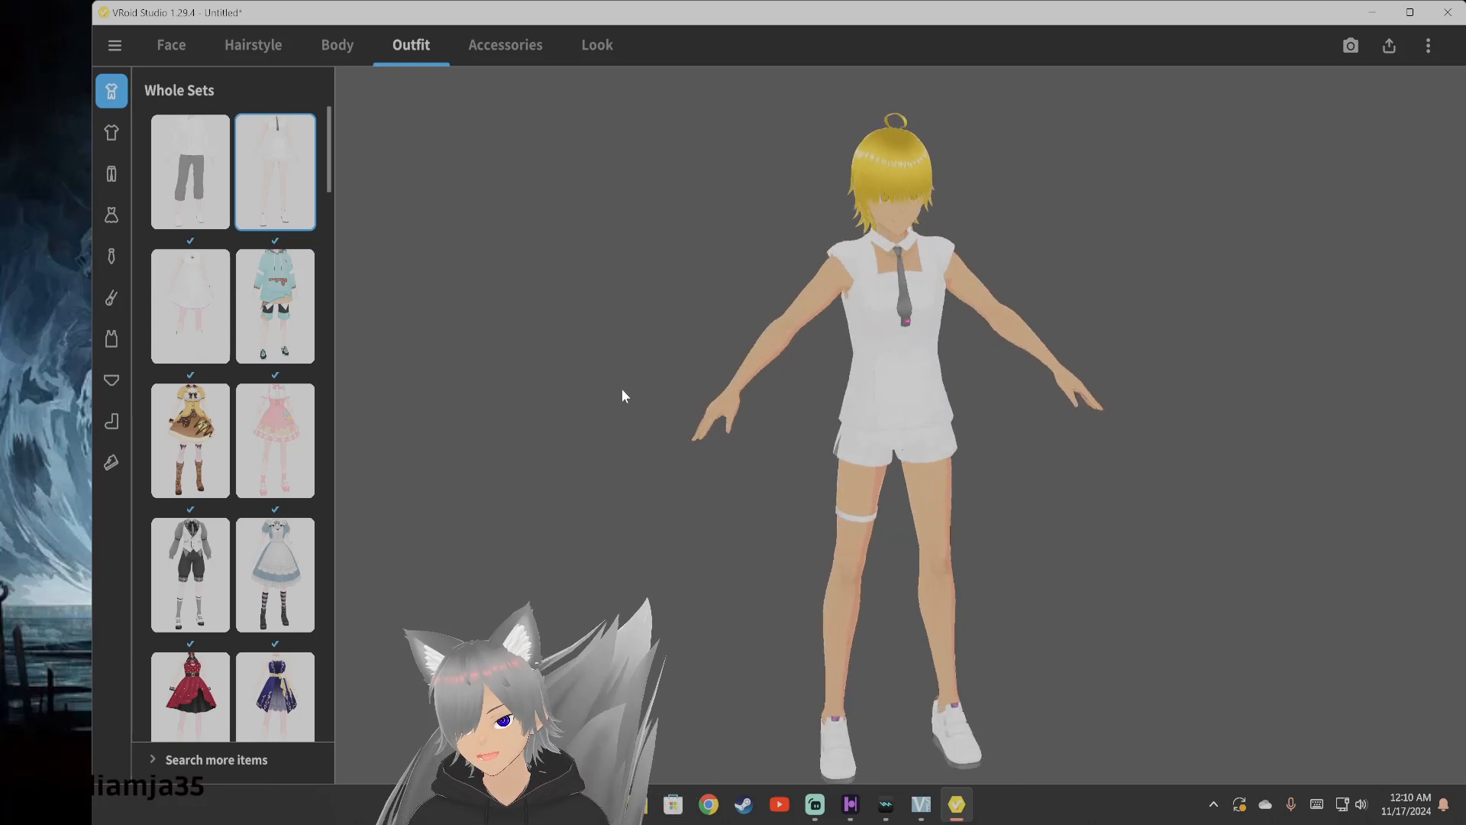
left_click(225, 304)
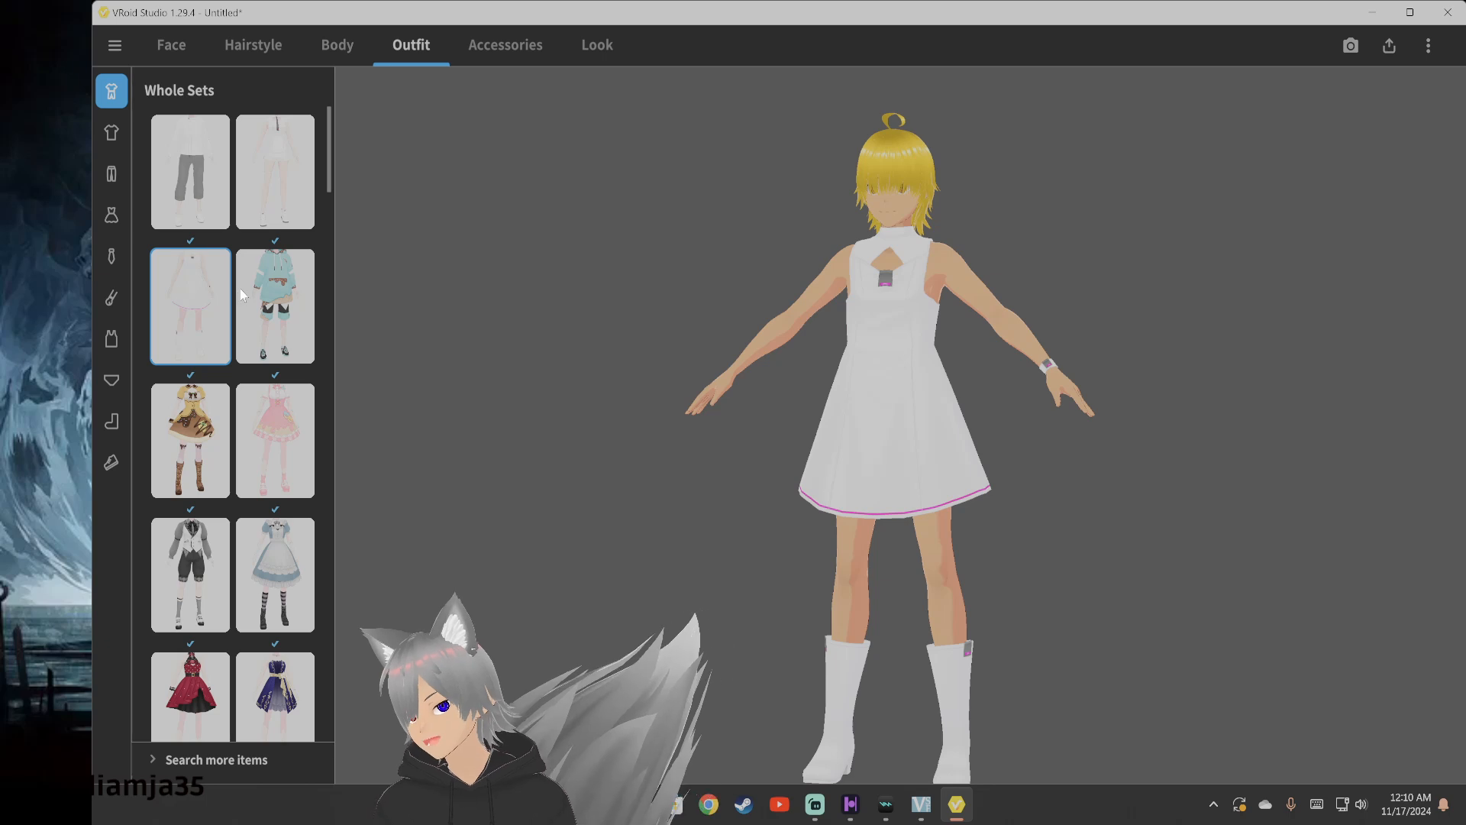
left_click(273, 321)
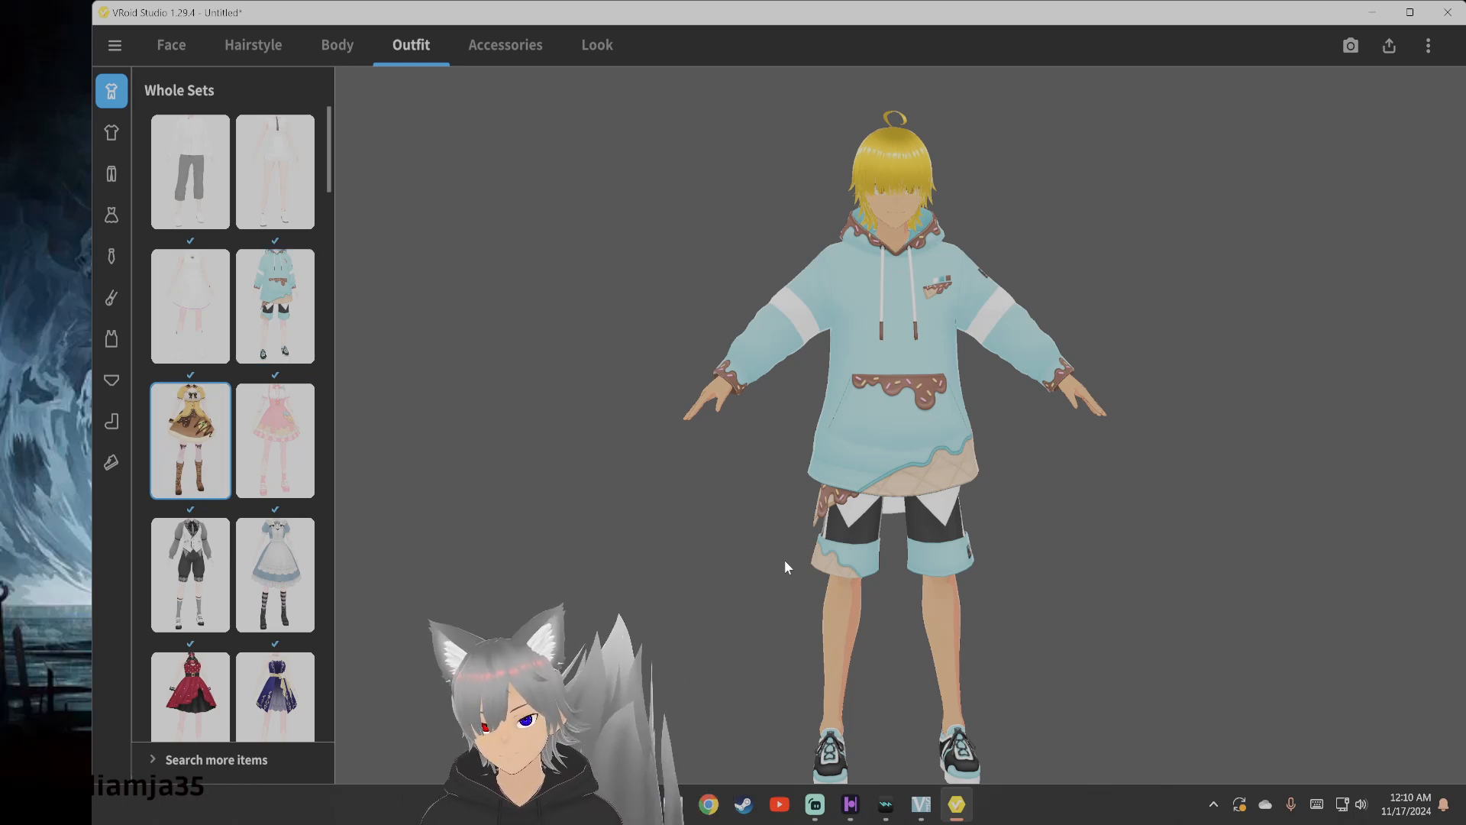
left_click_drag(1063, 464, 1015, 477)
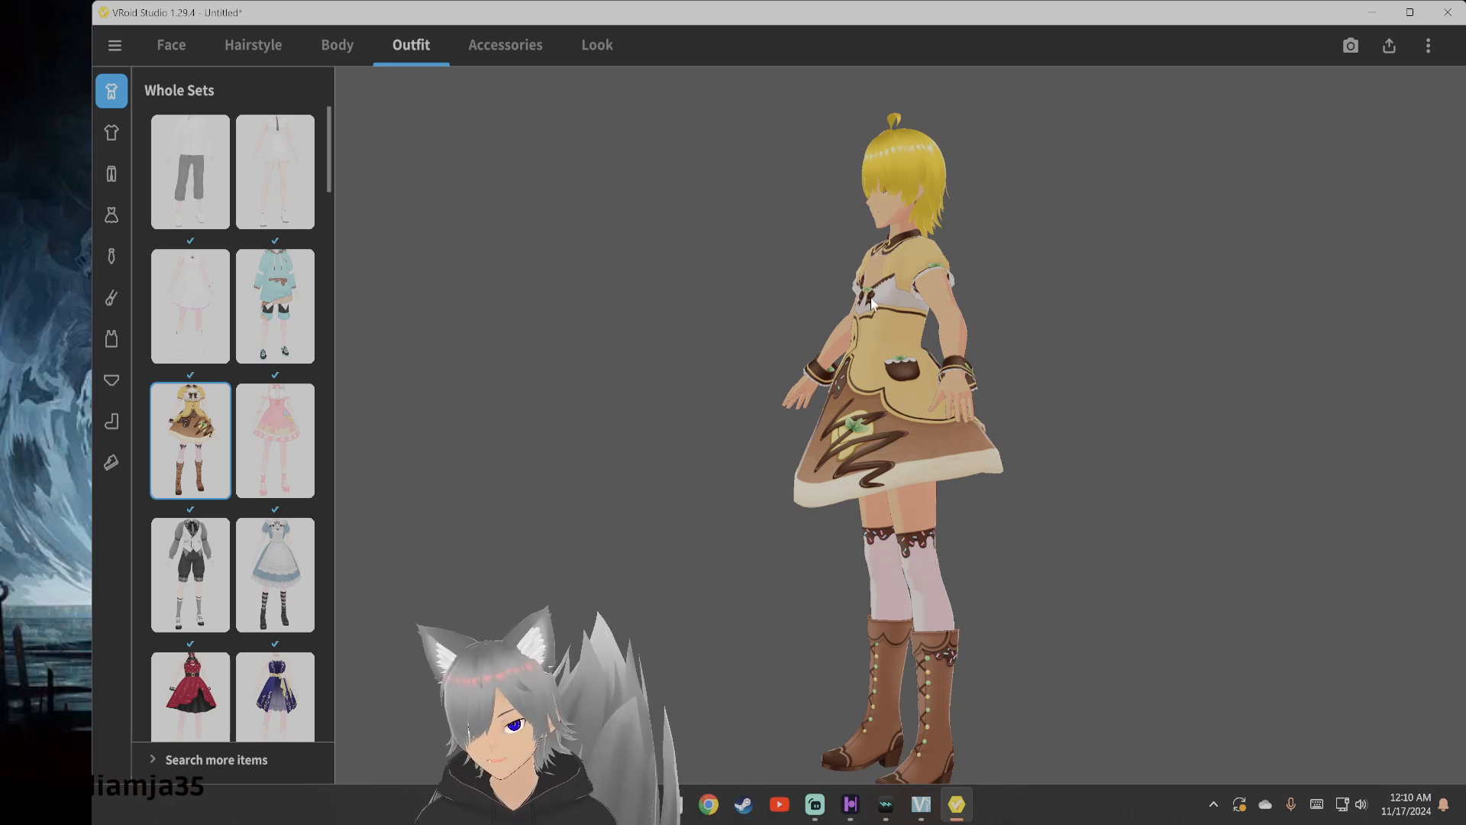
left_click_drag(861, 367, 895, 344)
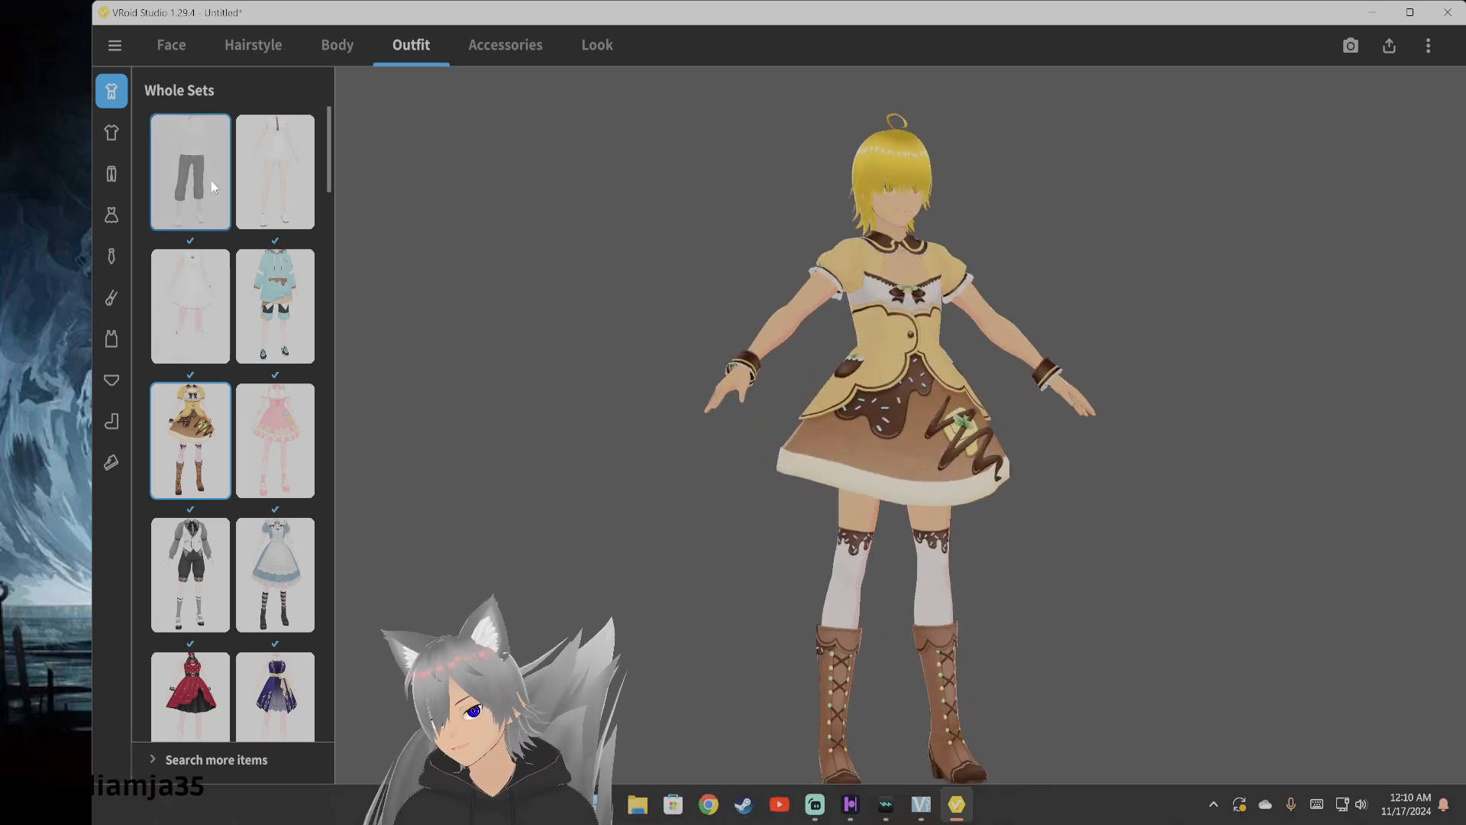
left_click(197, 203)
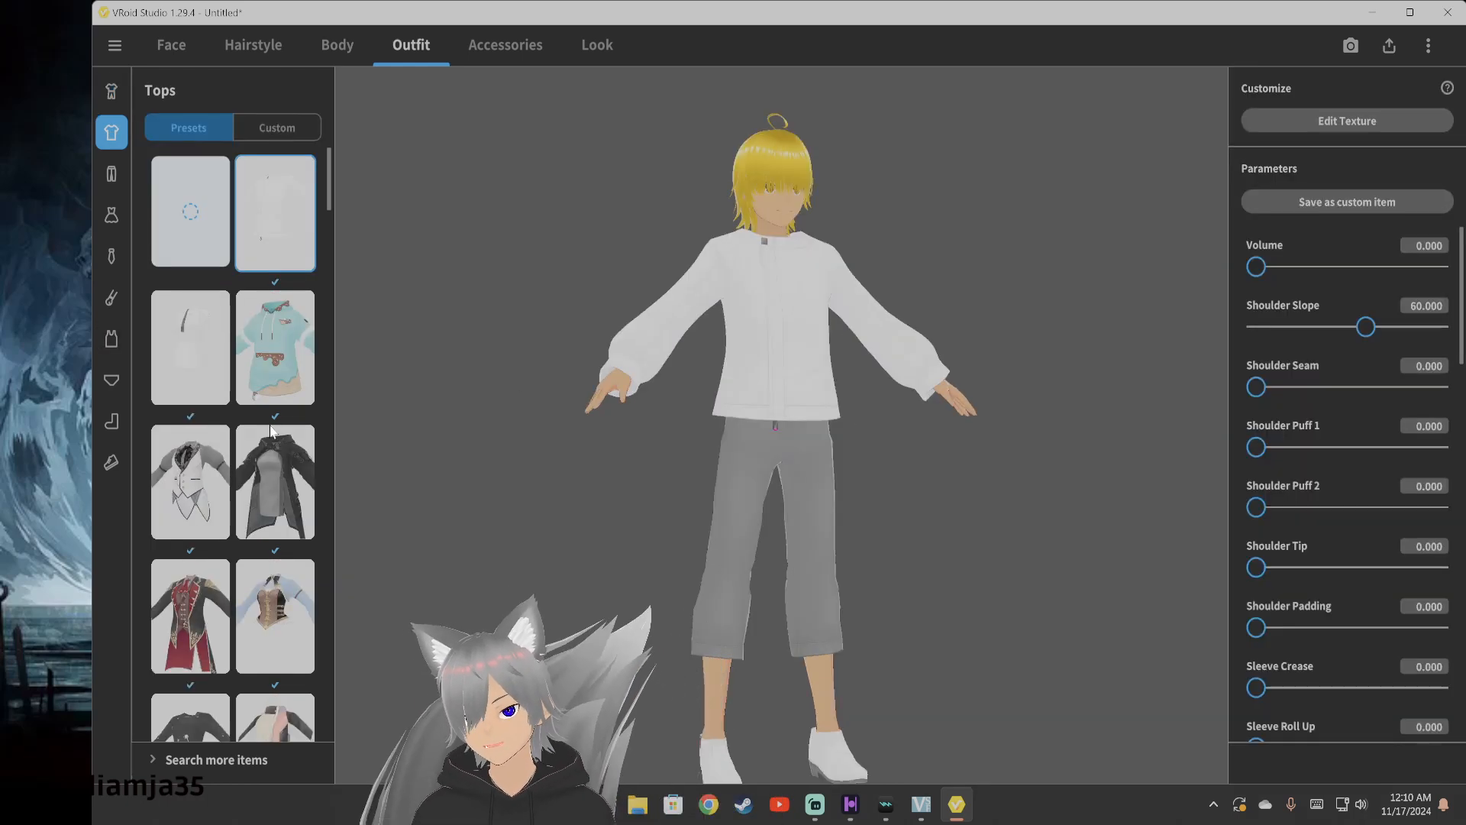
Try the bamboo-print shirt and dark tailcoat as top, then apply the white shirt with rolled-up sleeves and striped purple tie
scroll(269, 433, "down", 8)
scroll(274, 259, "up", 3)
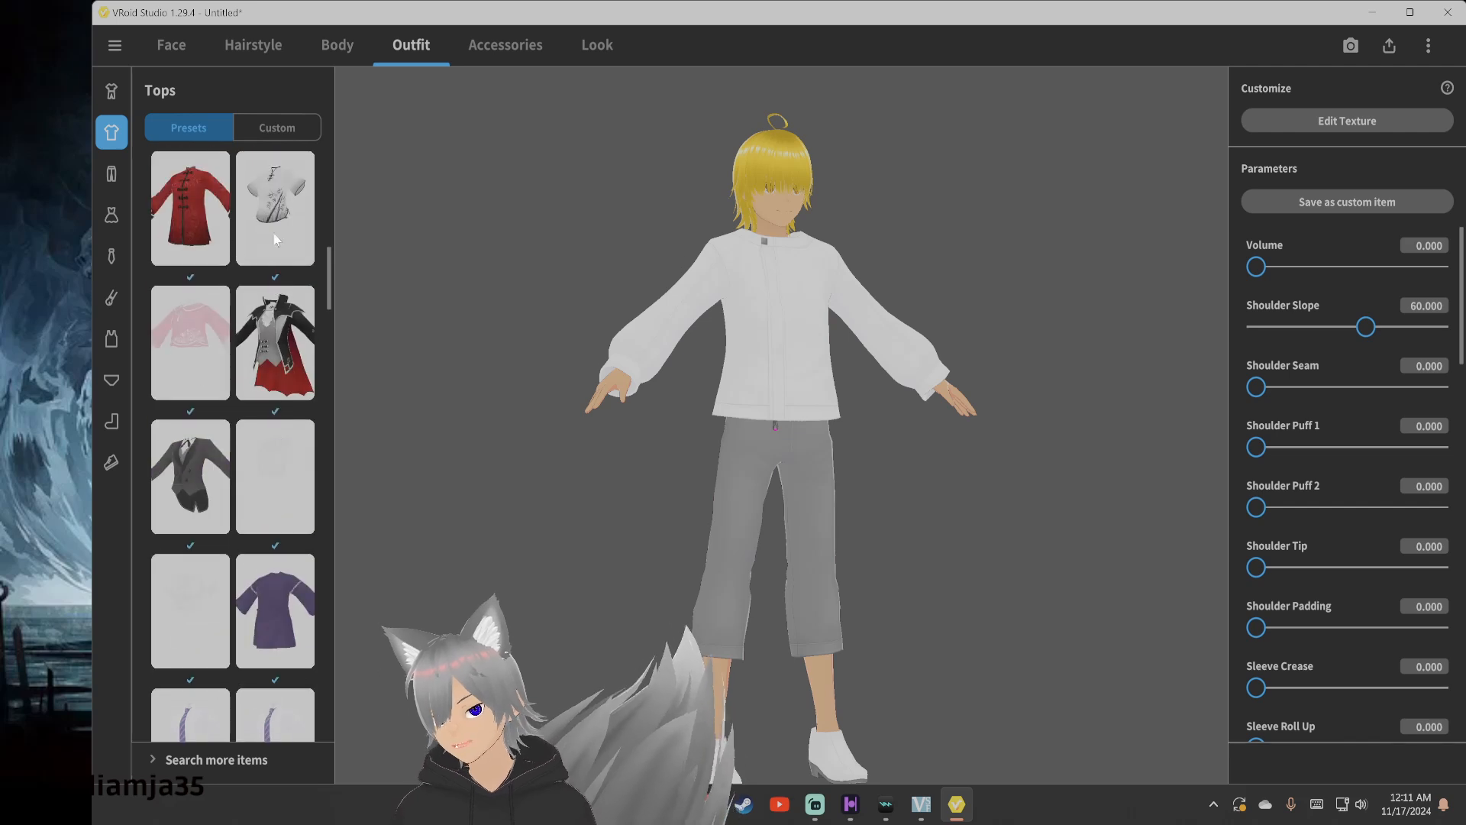
left_click(277, 239)
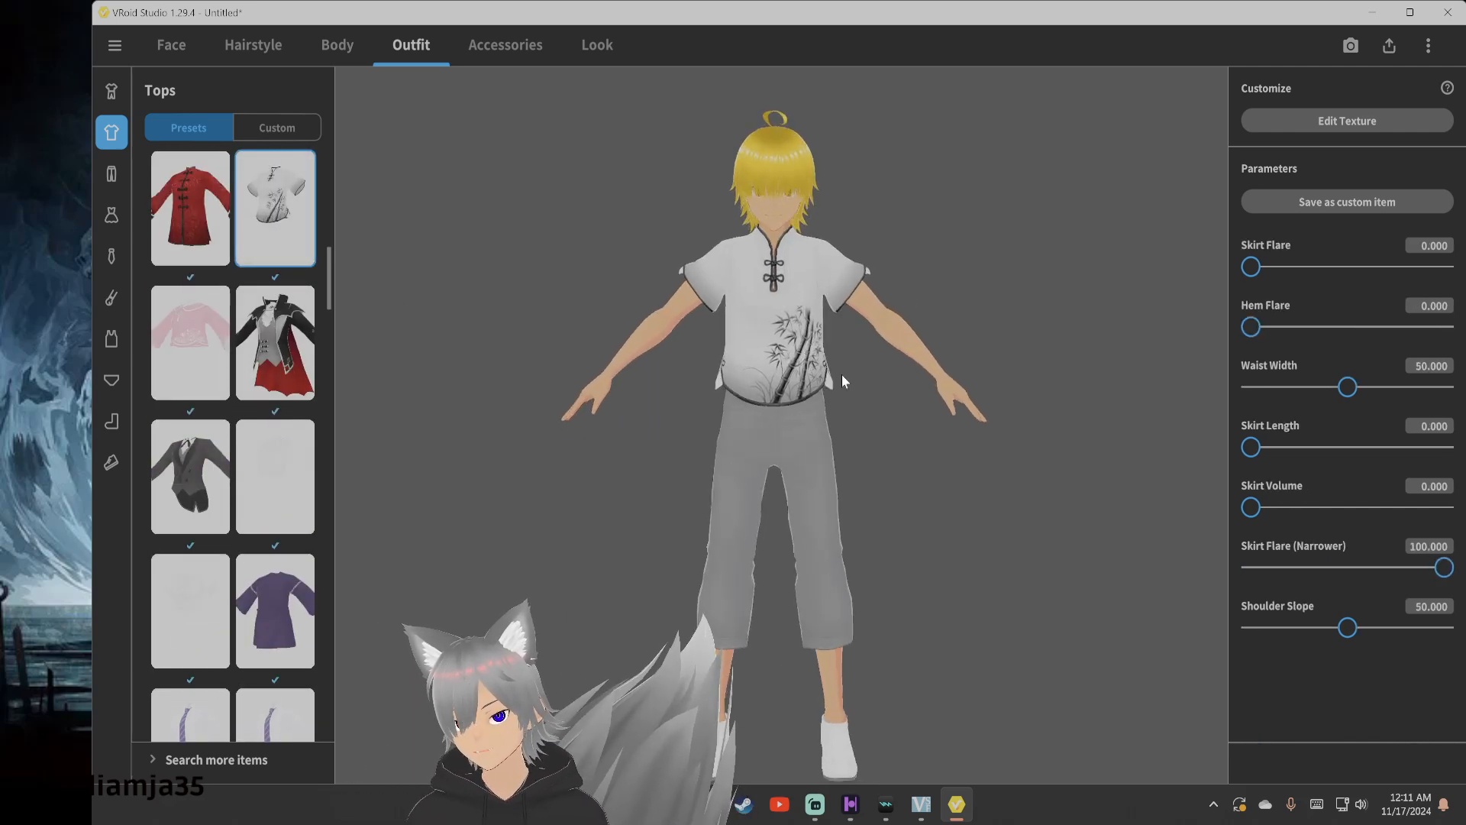
left_click(229, 476)
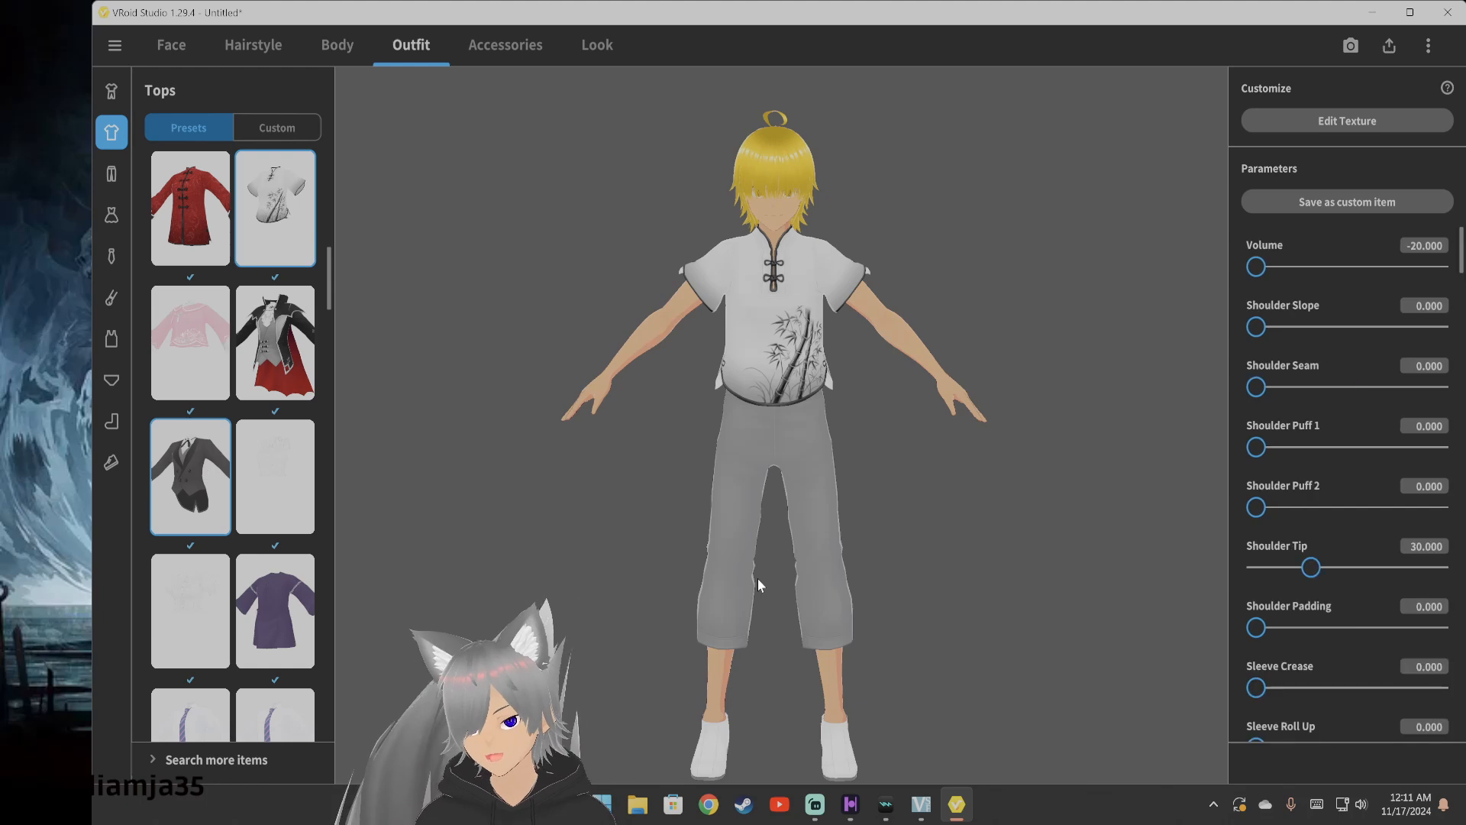
mouse_move(801, 582)
right_mouse_down()
mouse_move(747, 571)
mouse_move(822, 571)
mouse_move(814, 580)
right_mouse_up()
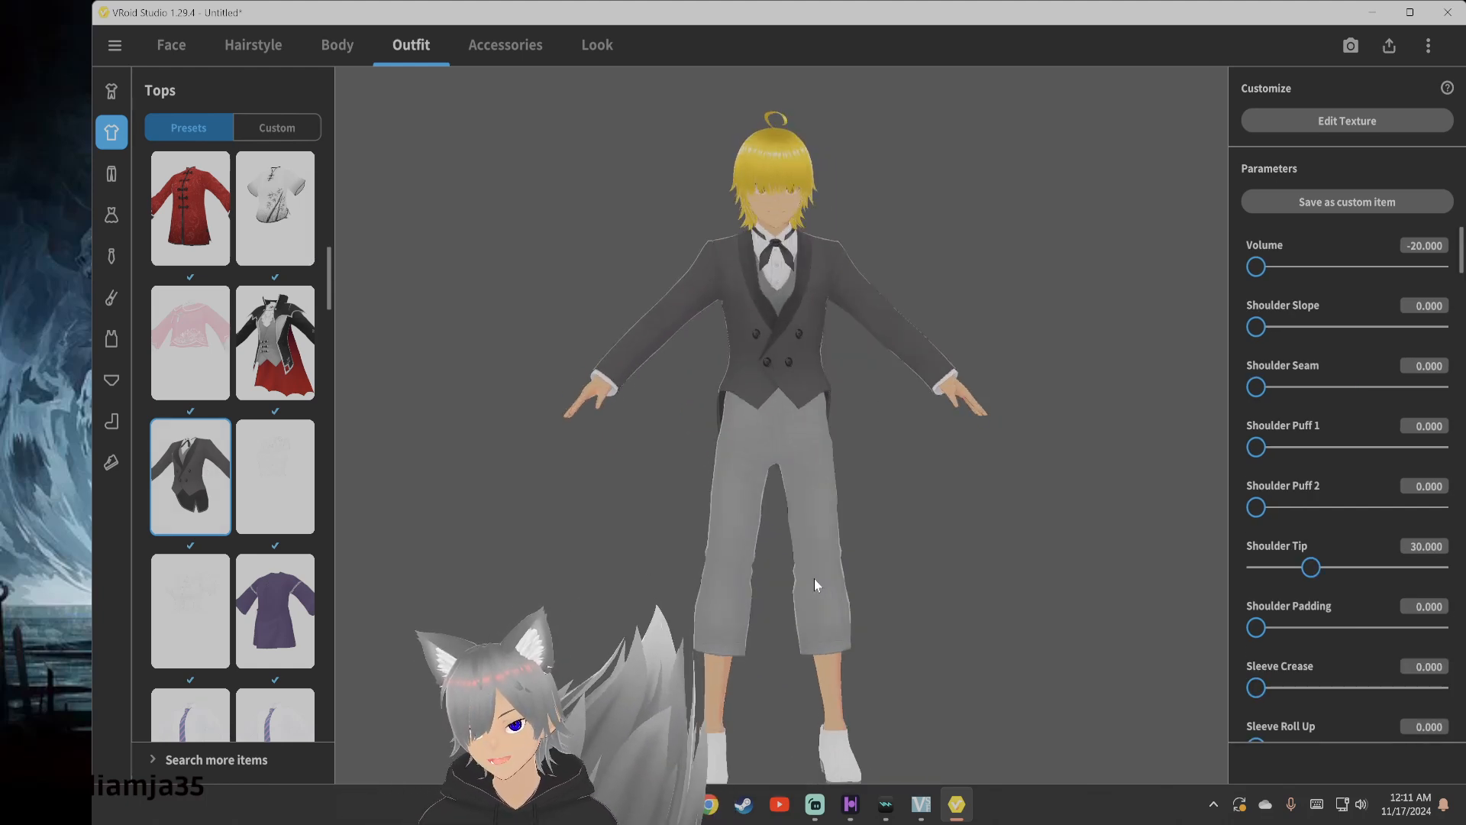
scroll(259, 557, "down", 3)
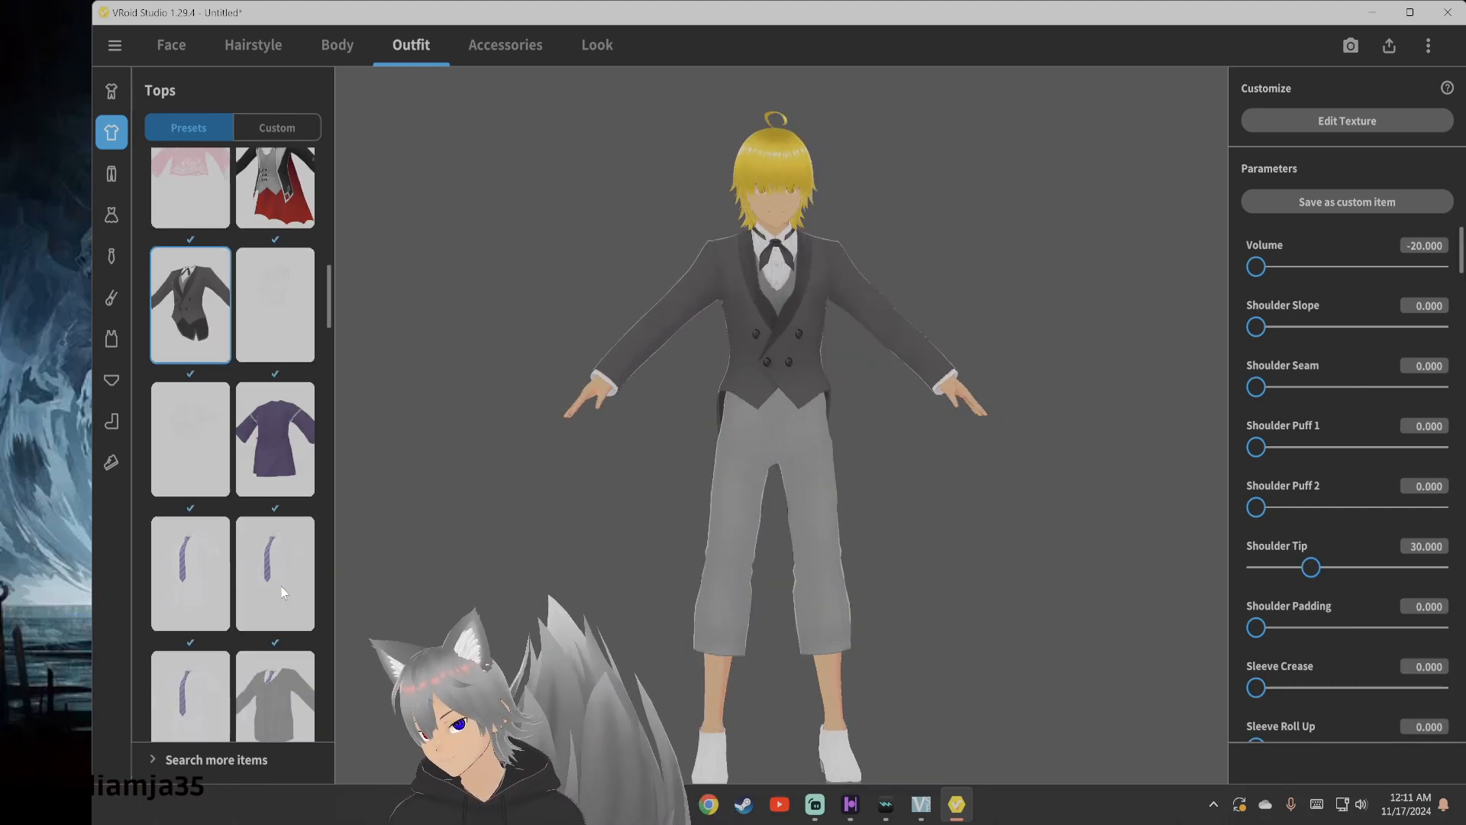
left_click(245, 539)
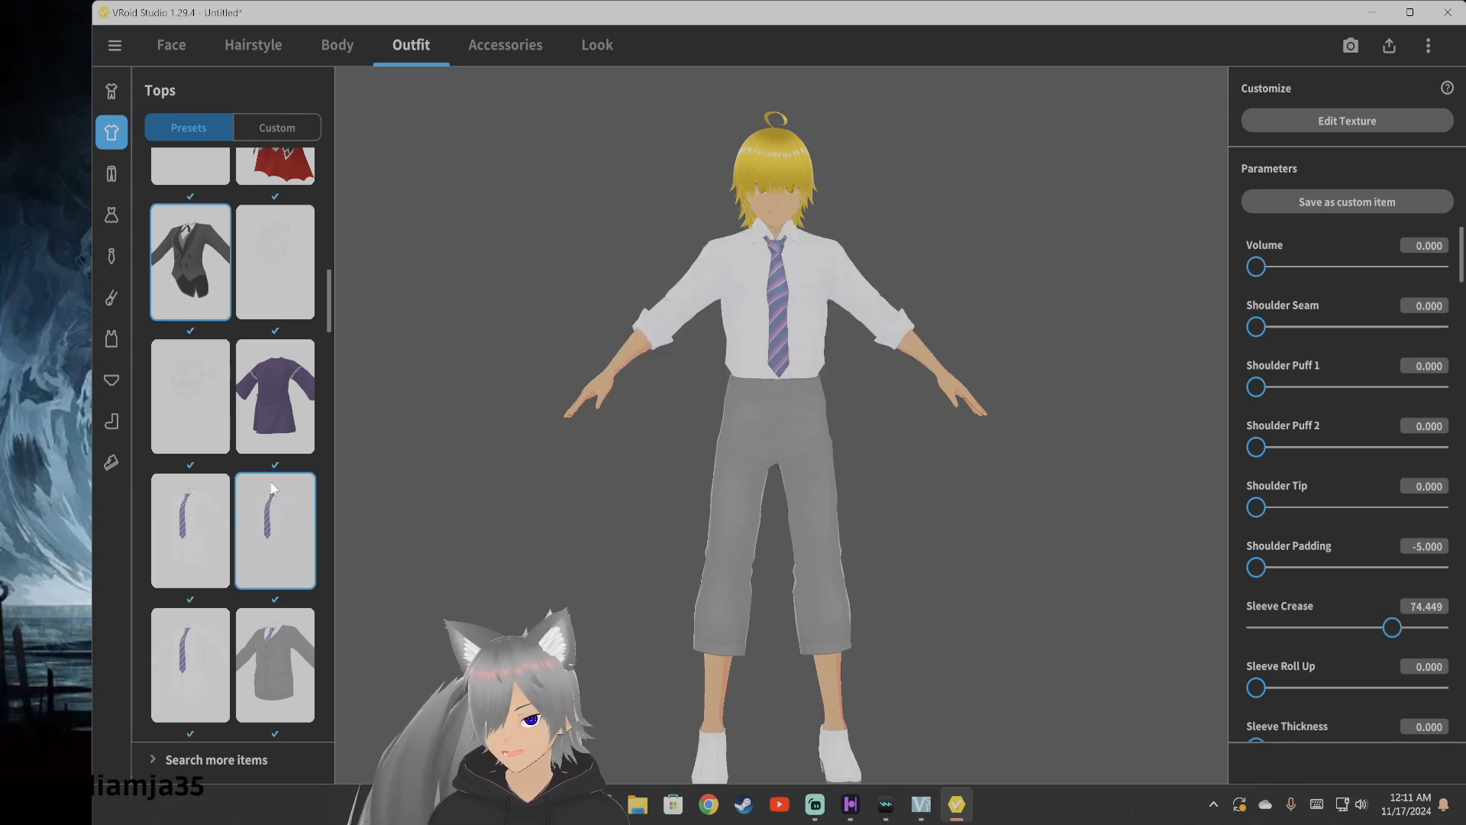
Try the dark button-up jacket as top, then apply the white short-sleeved sailor shirt with navy collar and tie
mouse_move(794, 455)
right_mouse_down()
mouse_move(760, 453)
mouse_move(800, 447)
right_mouse_up()
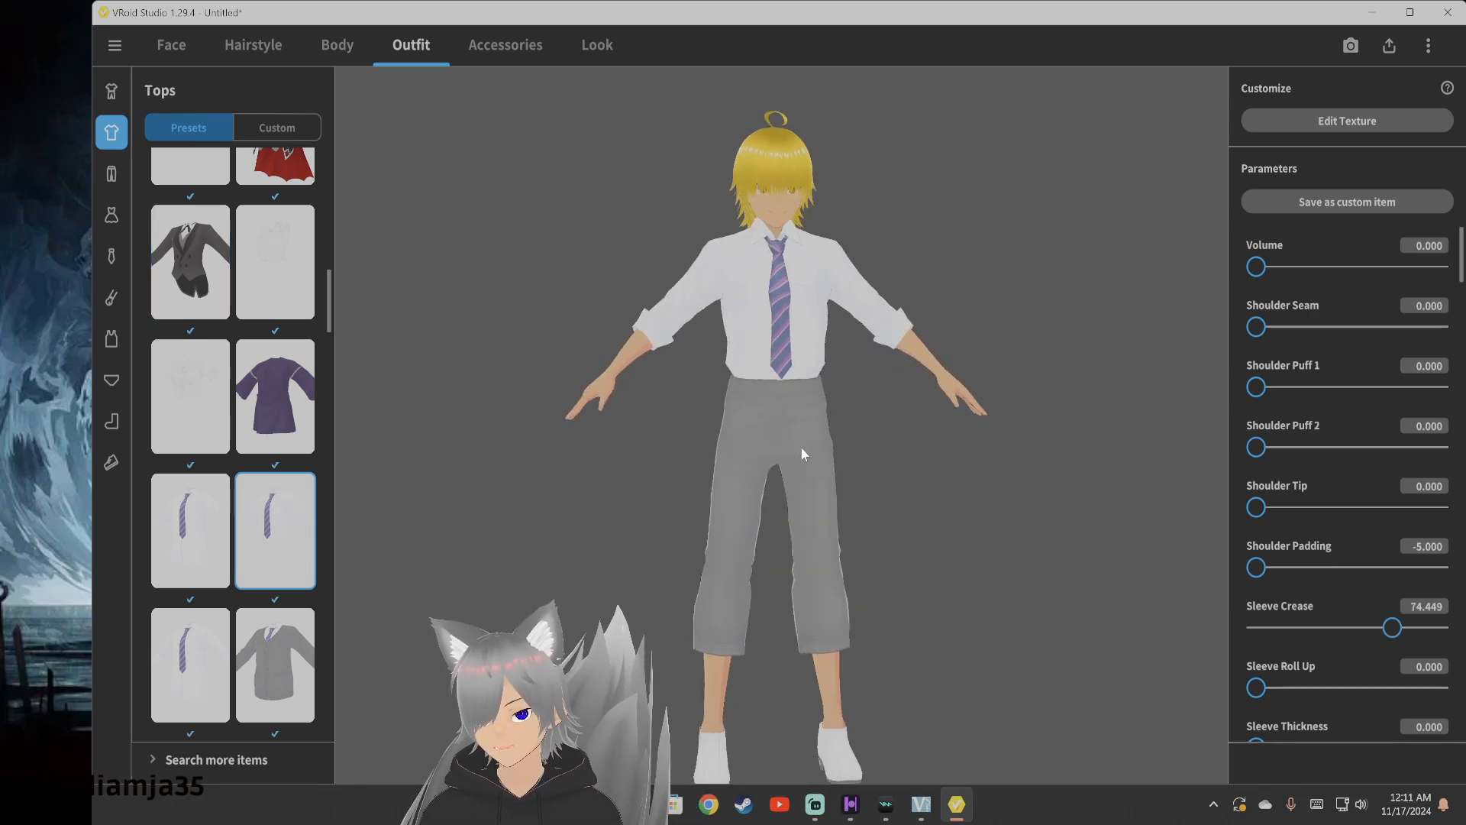
scroll(260, 501, "down", 5)
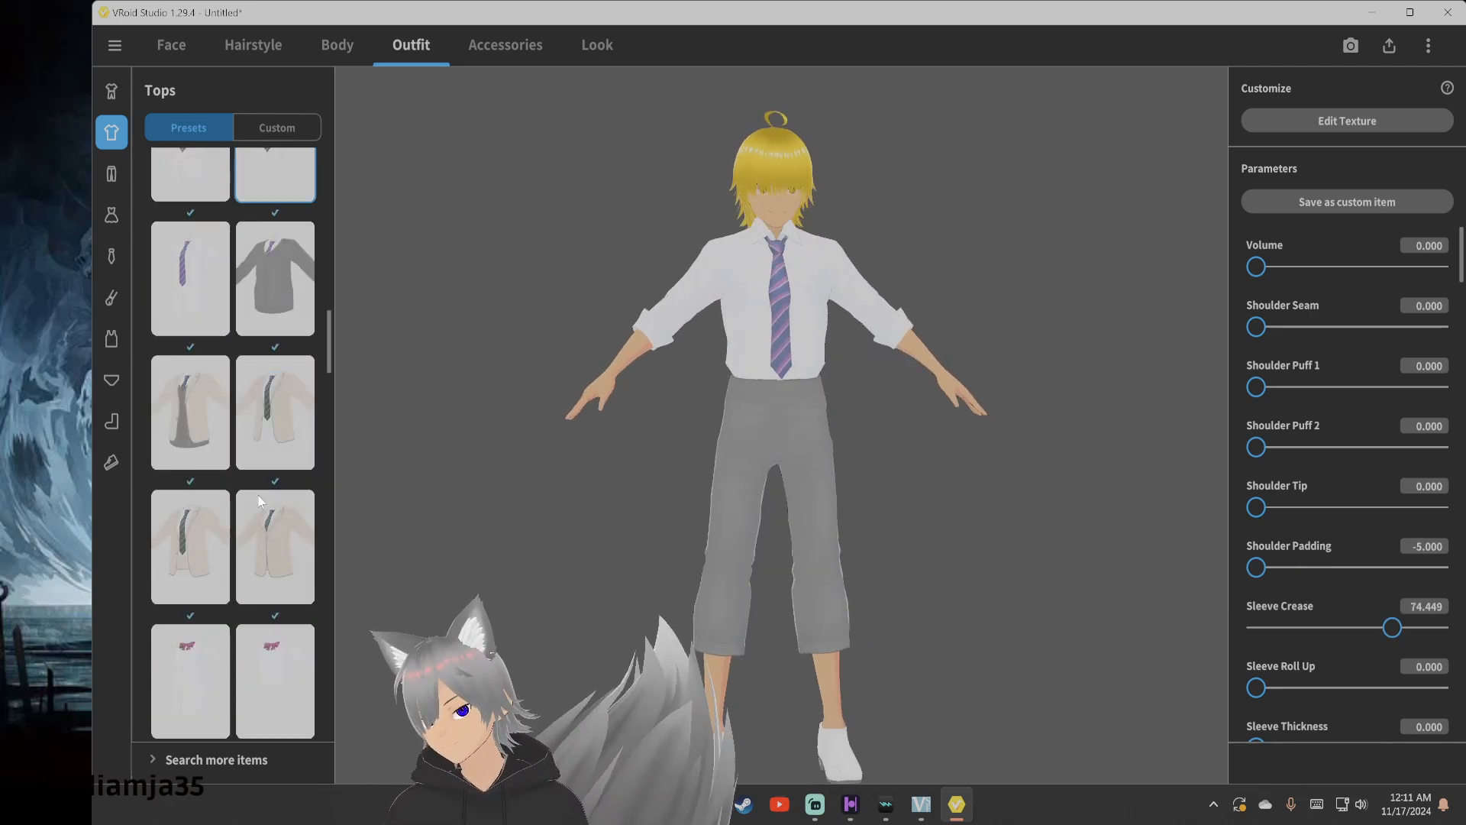
scroll(269, 599, "down", 6)
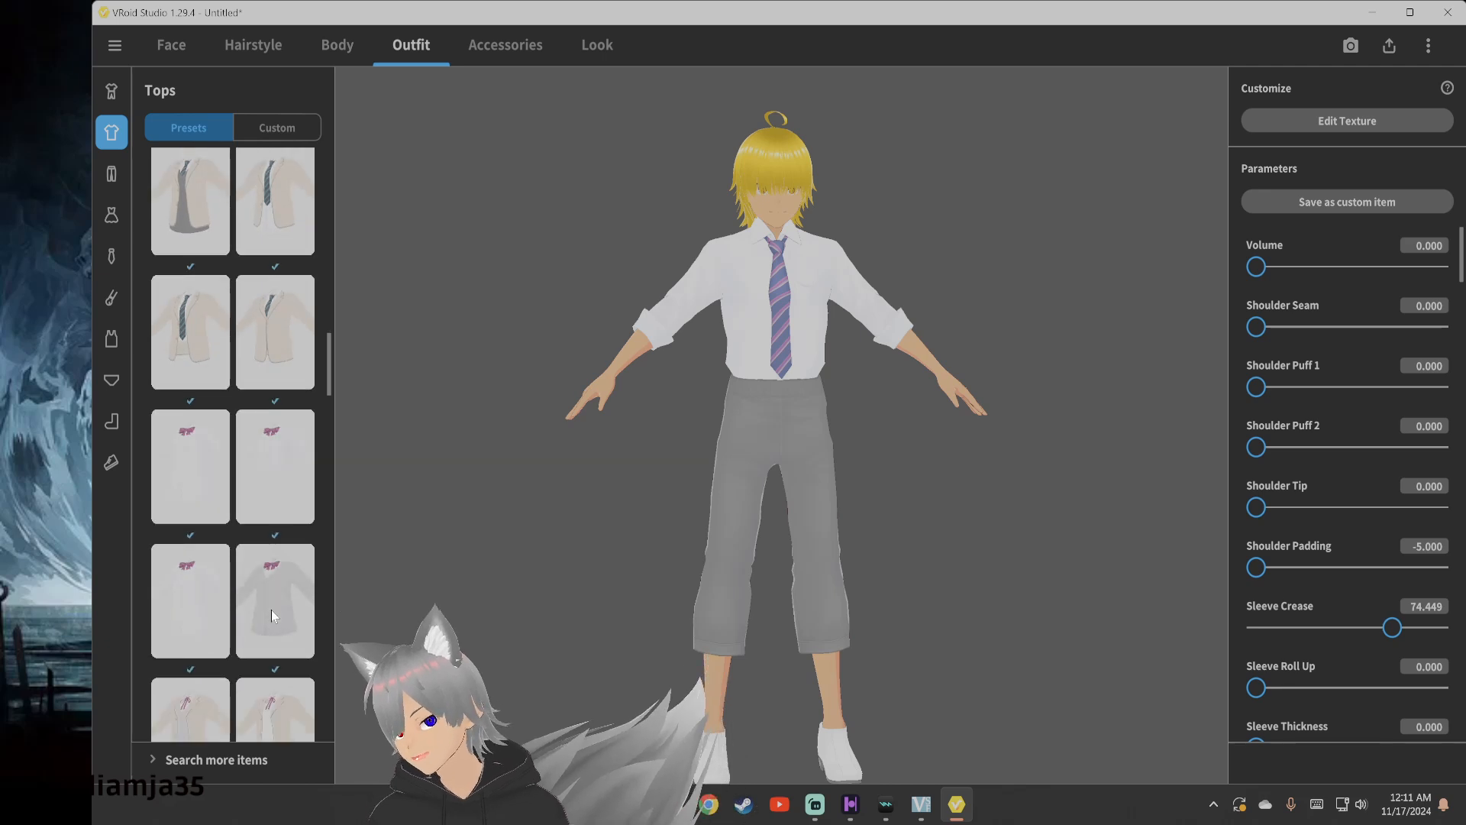
scroll(269, 610, "down", 5)
left_click(269, 527)
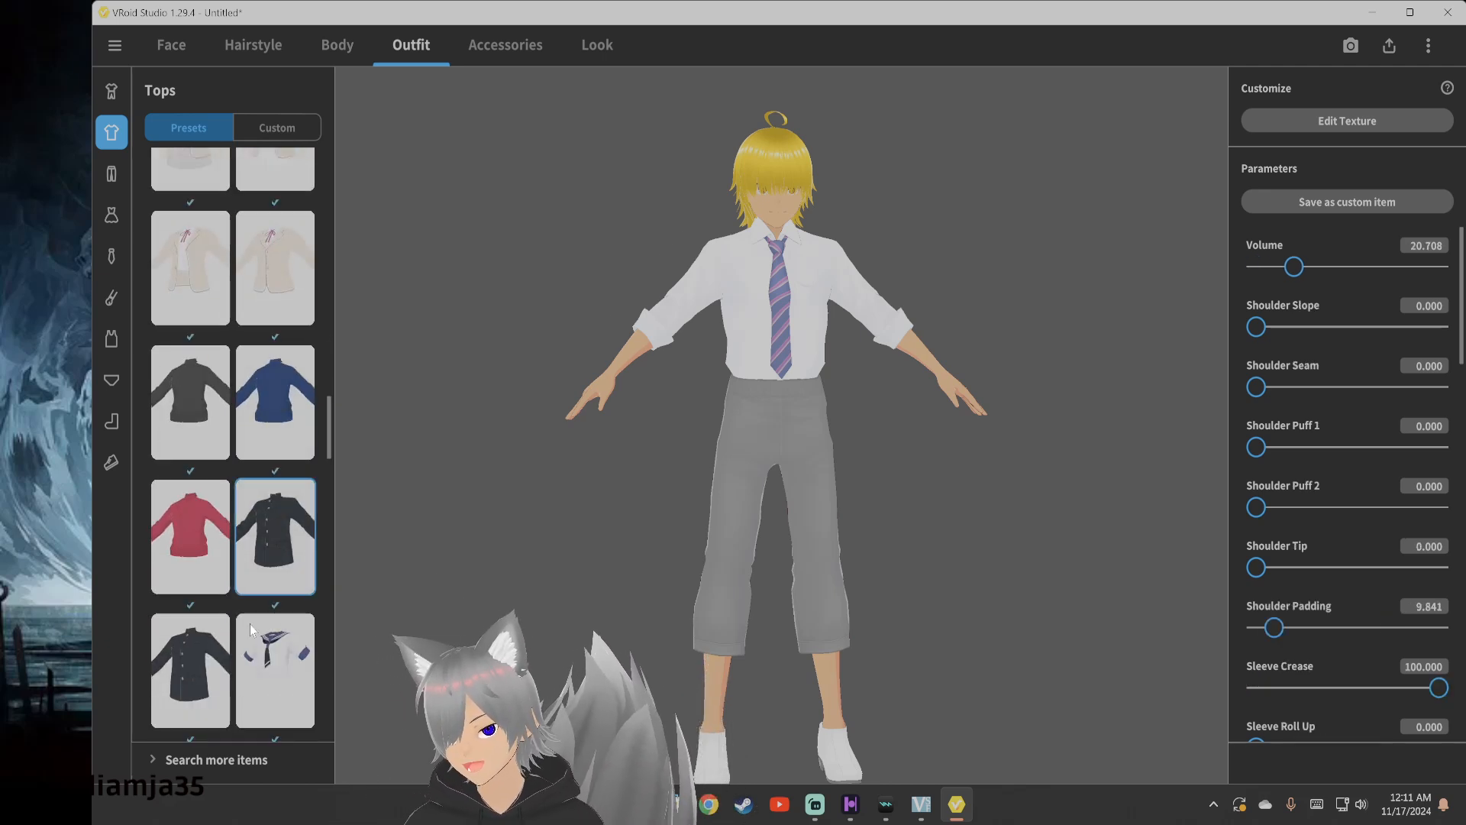
left_click(252, 663)
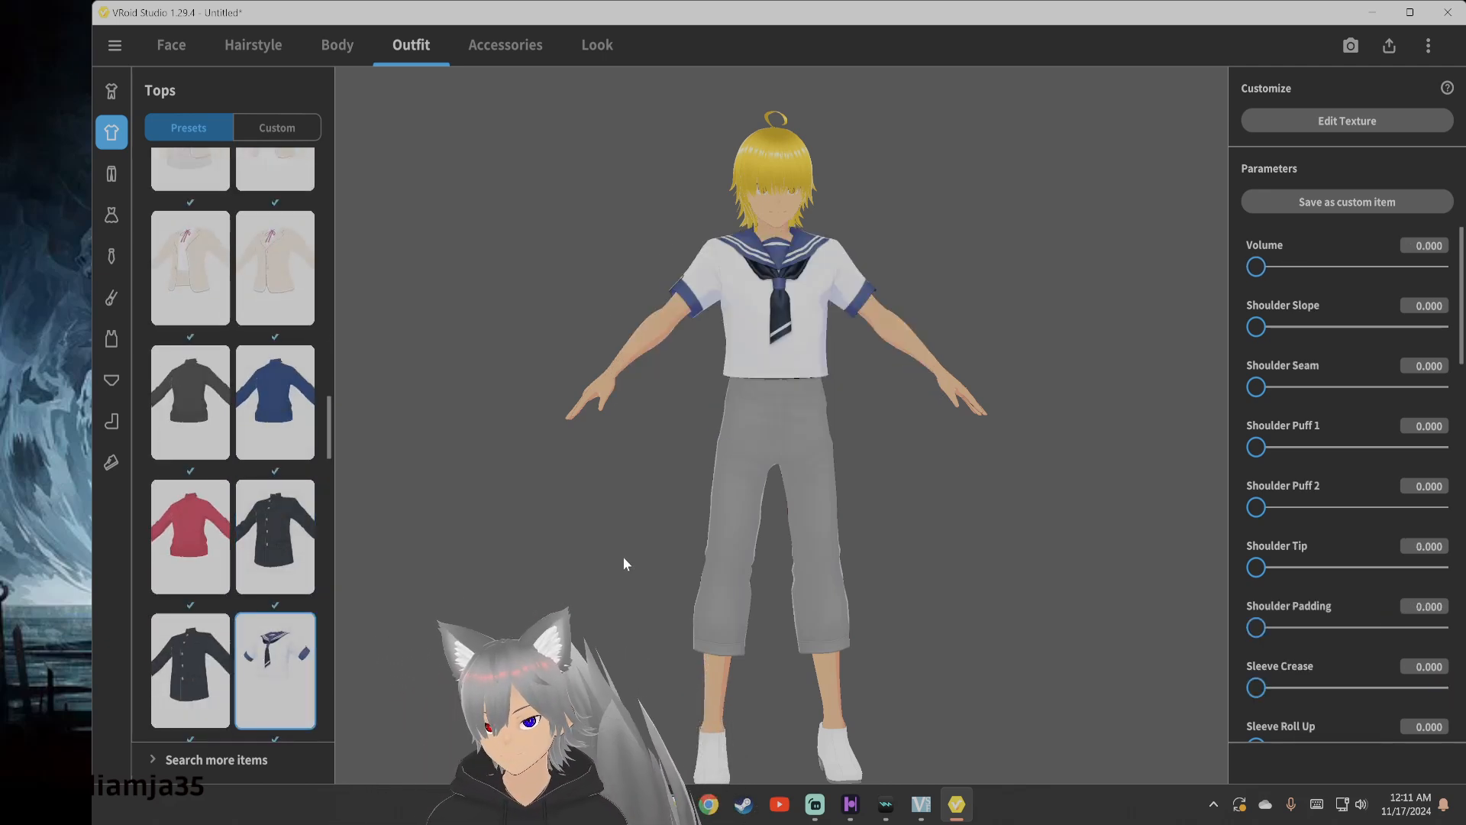
right_click_drag(621, 556, 601, 565)
Try the pink knit vest over a white shirt, then apply the dark sleeveless high-neck top
scroll(286, 589, "down", 2)
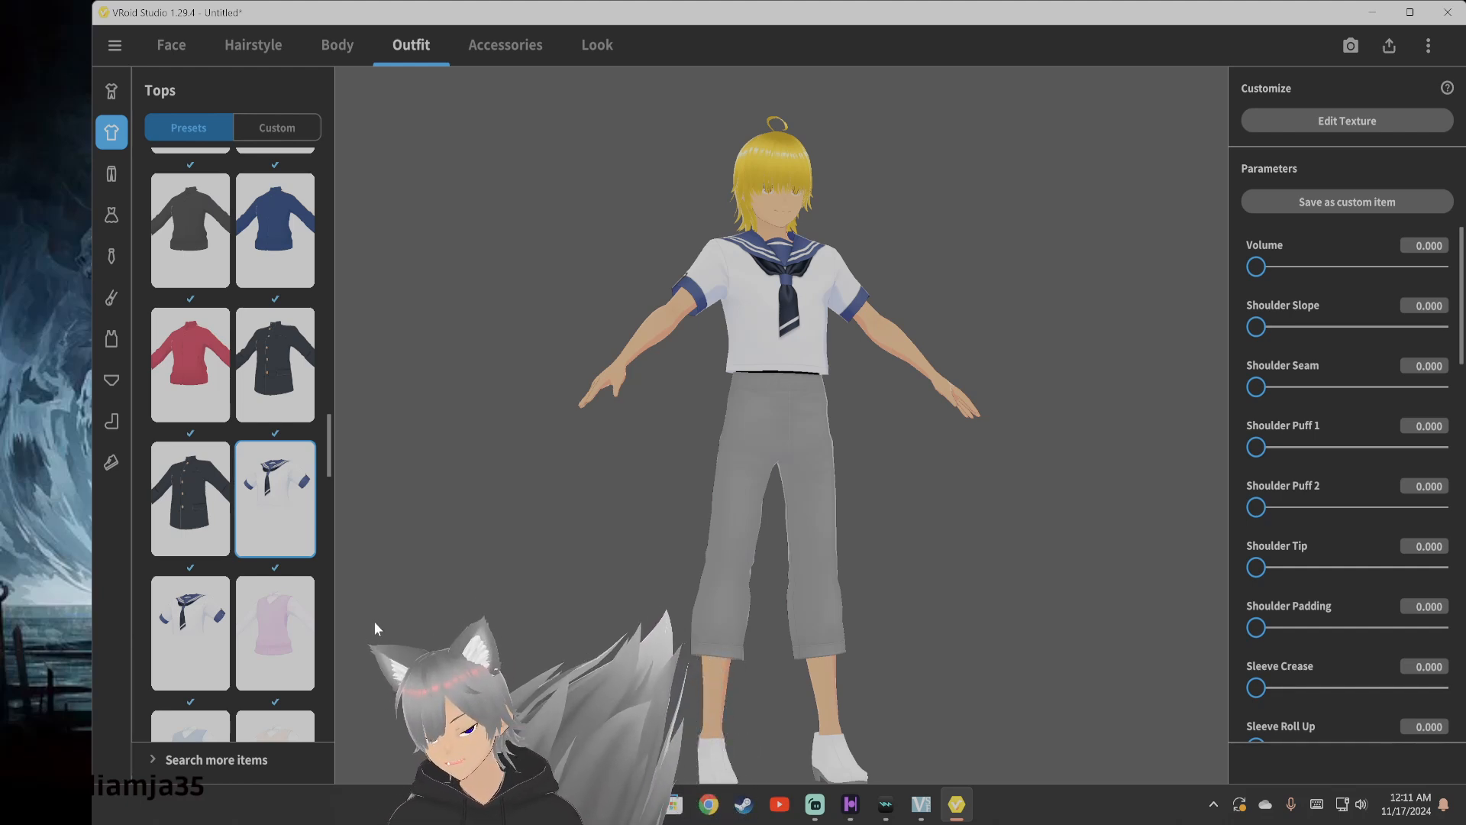
scroll(258, 607, "down", 2)
left_click(270, 485)
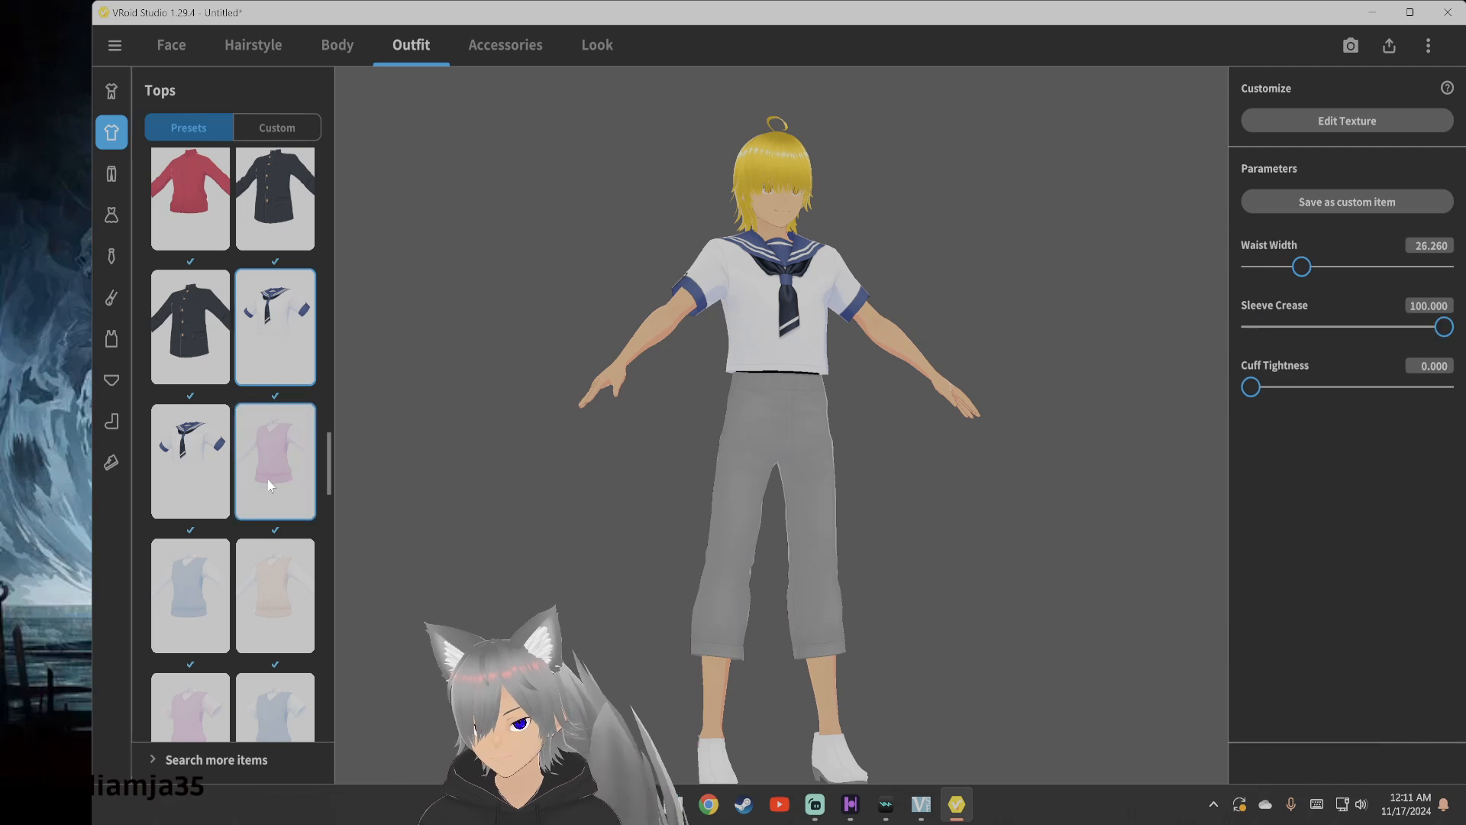
scroll(267, 484, "down", 10)
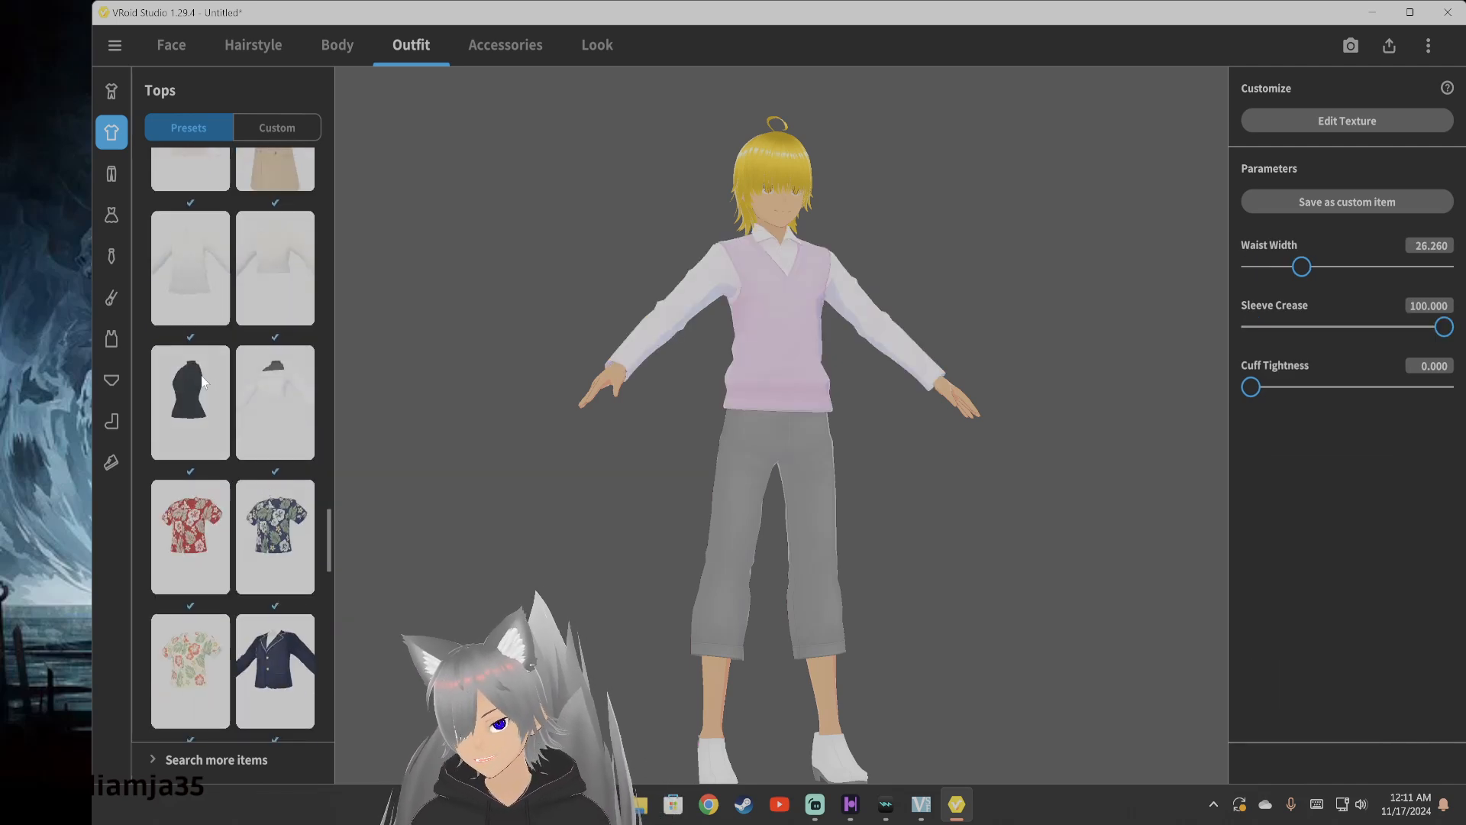
left_click(204, 382)
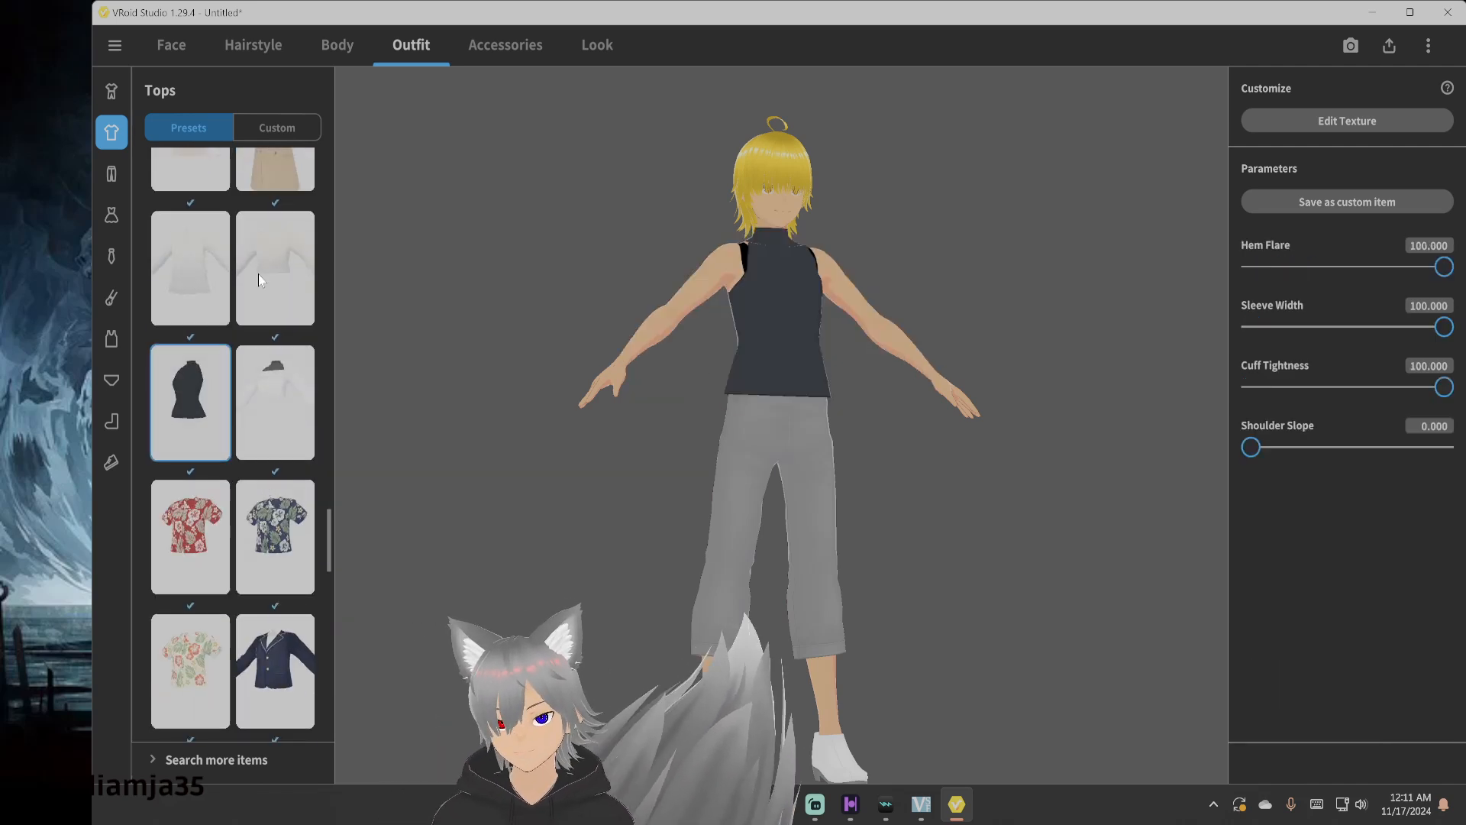
Replace the strapped inner top with the cropped strapless dark grey one and view the inner bottom presets
left_click(112, 339)
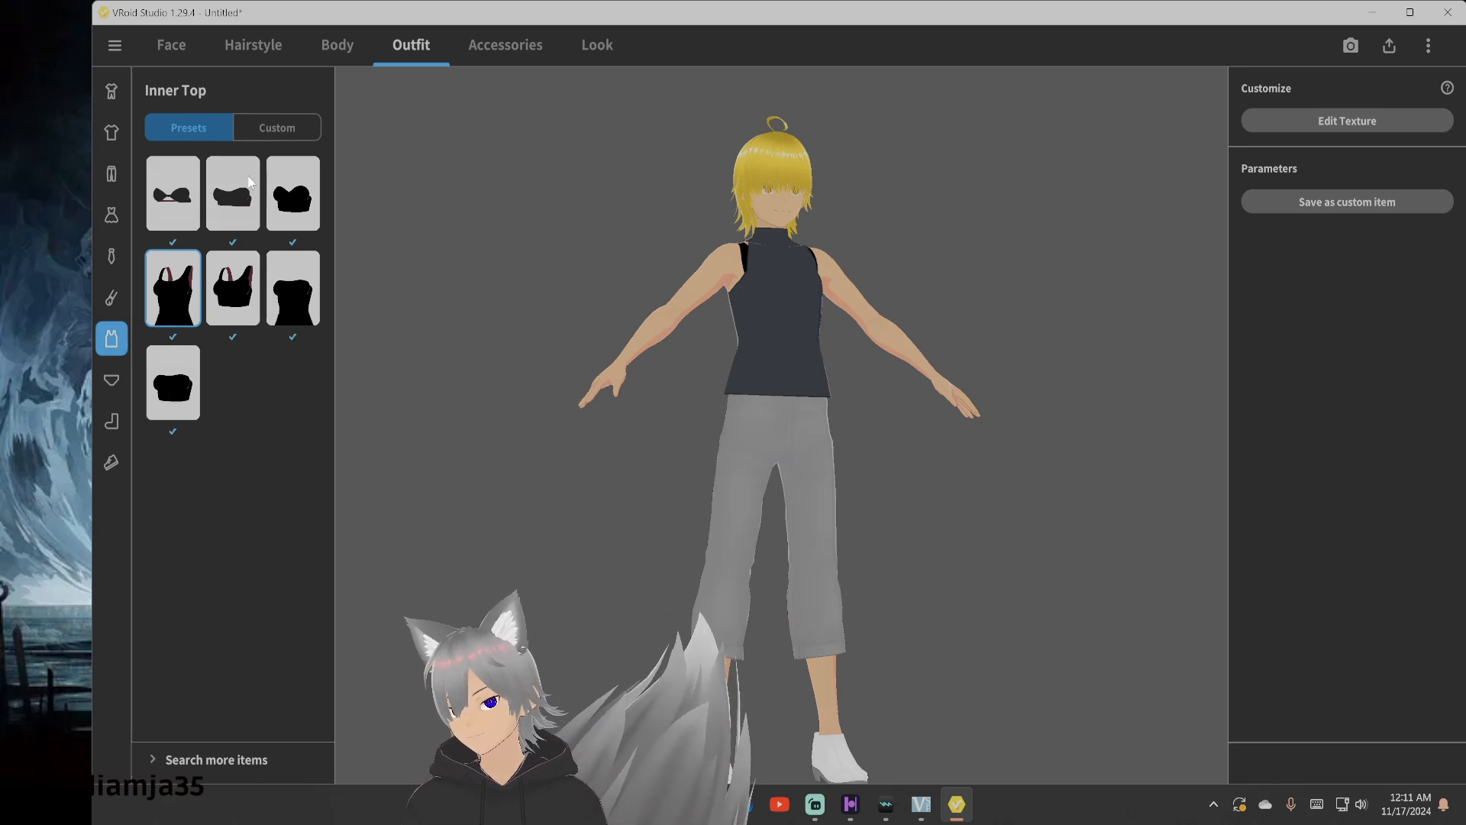
left_click(249, 183)
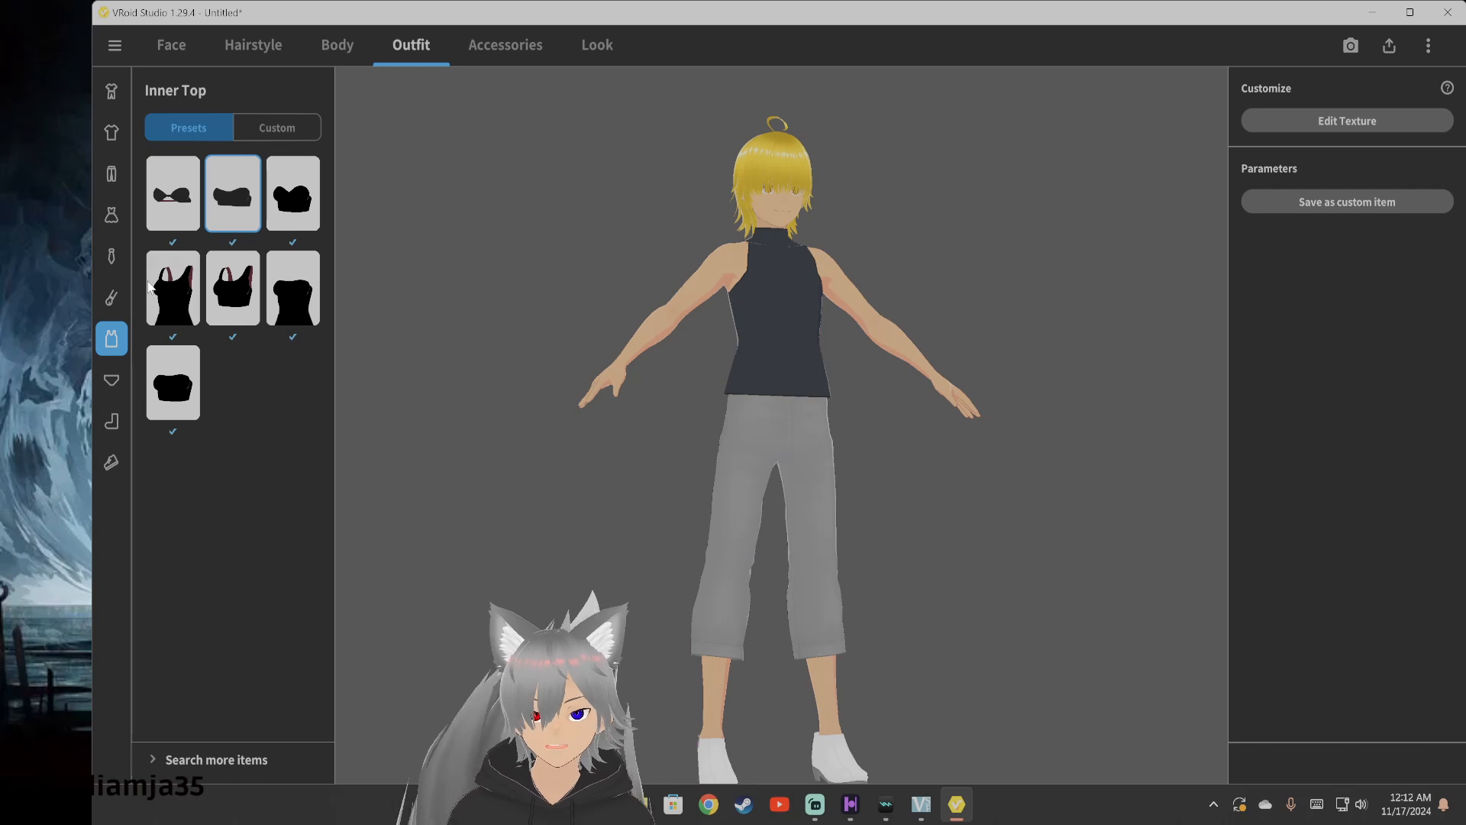
left_click(122, 384)
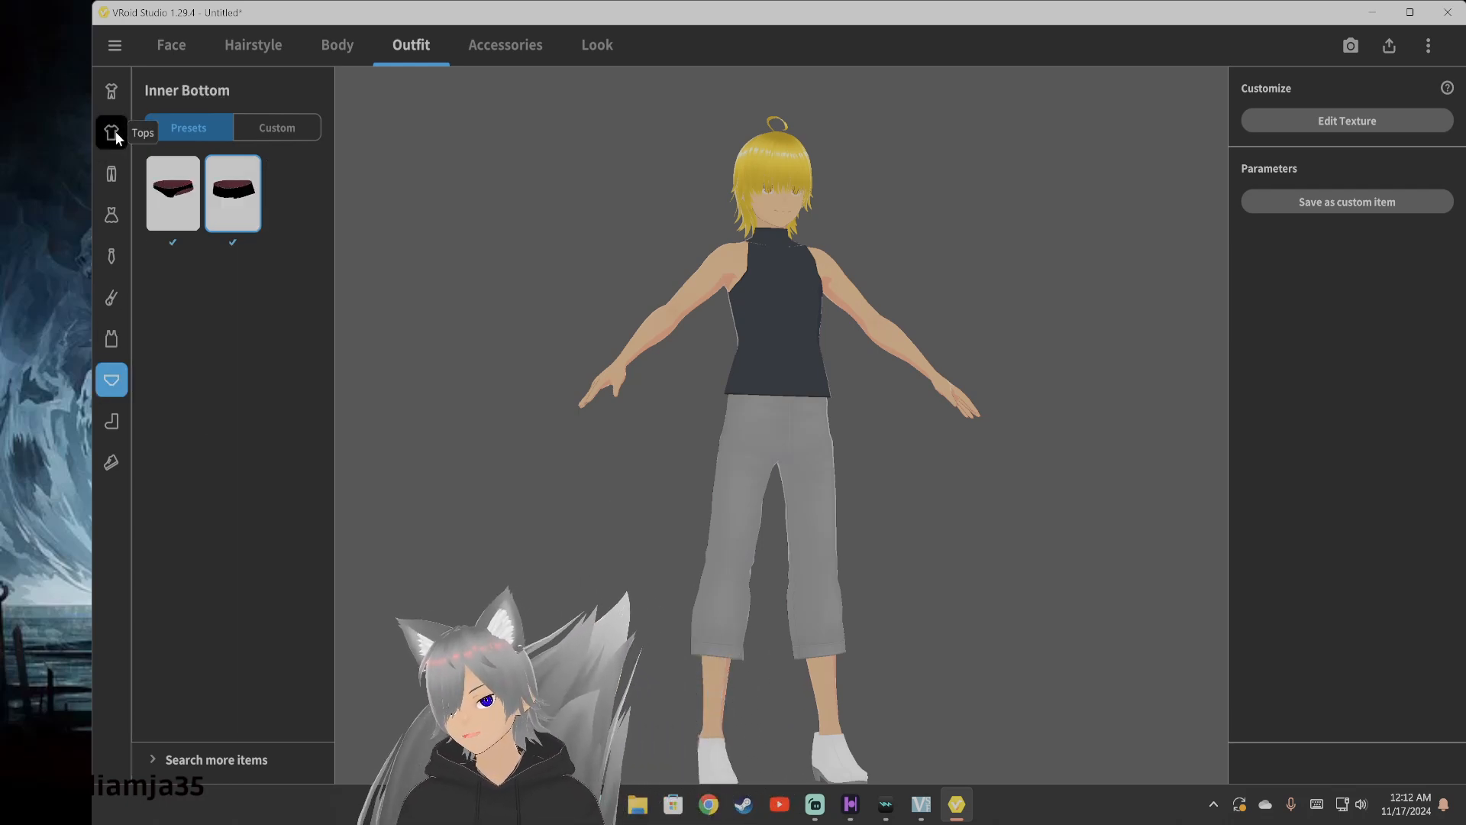
Try the short black shorts and the plaid-cuffed black shorts as bottoms, then apply the belted light-blue and black frilled skirt
left_click(111, 173)
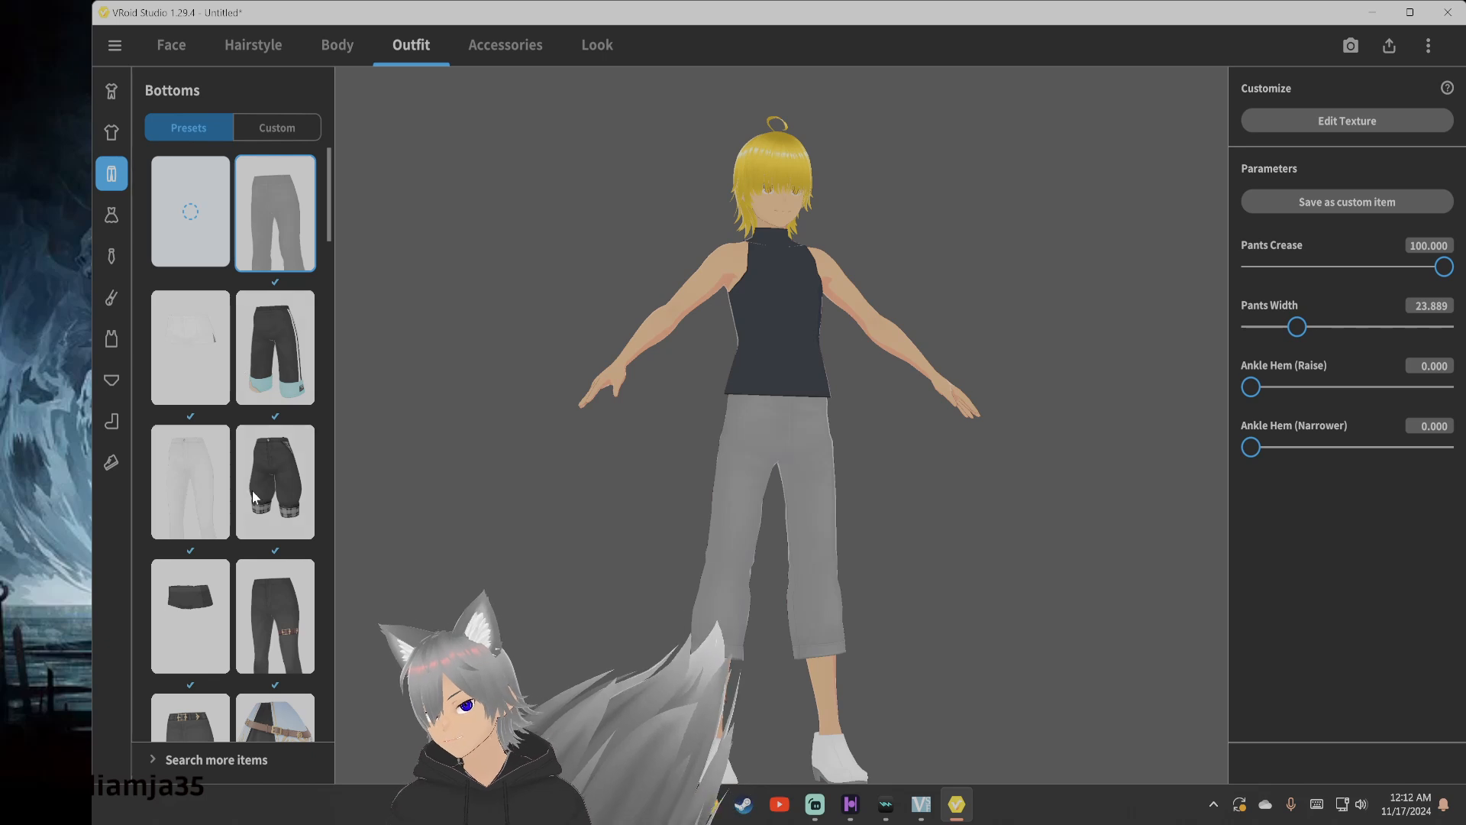
left_click(190, 615)
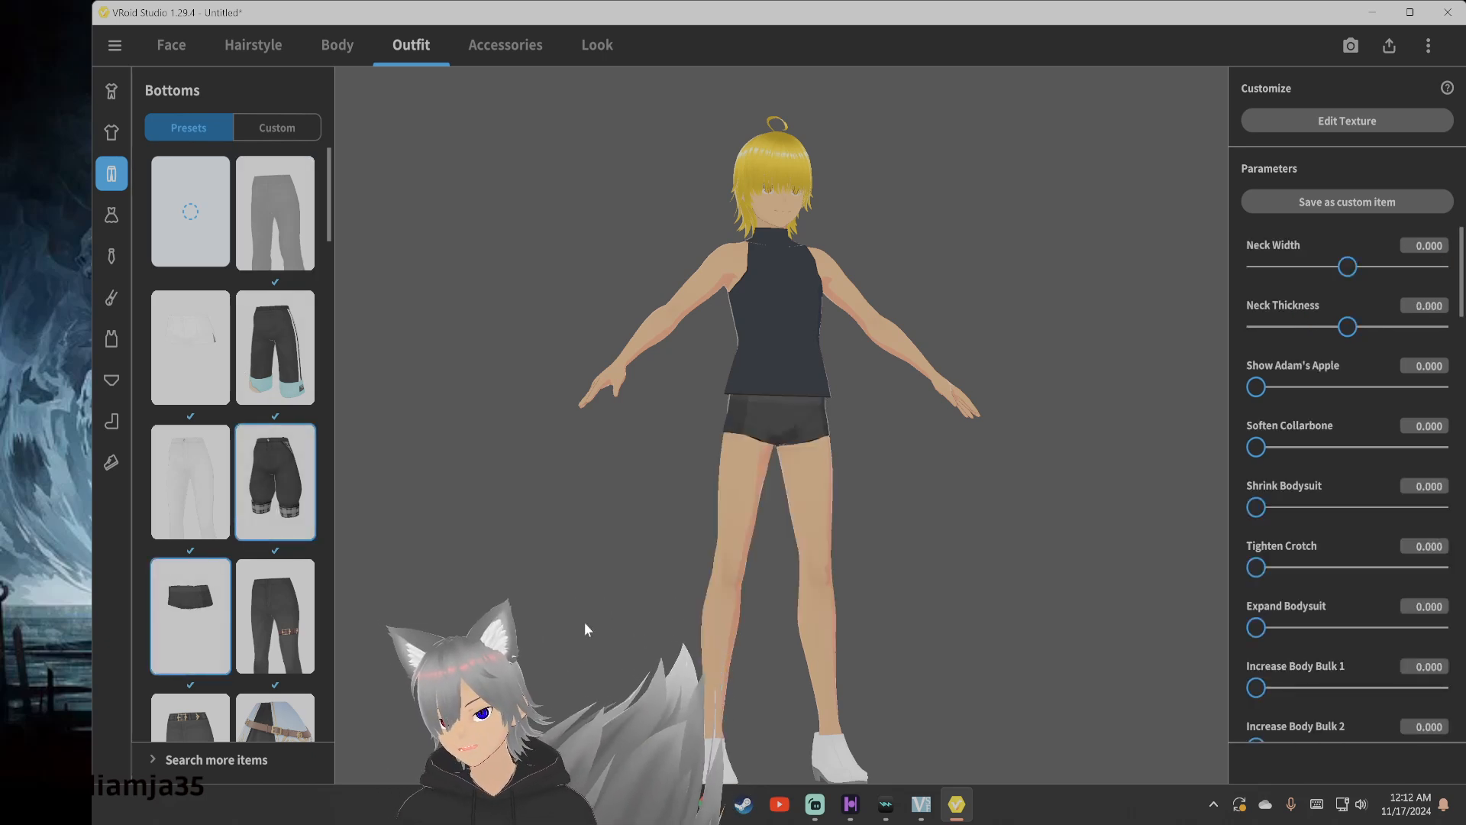
scroll(275, 527, "down", 3)
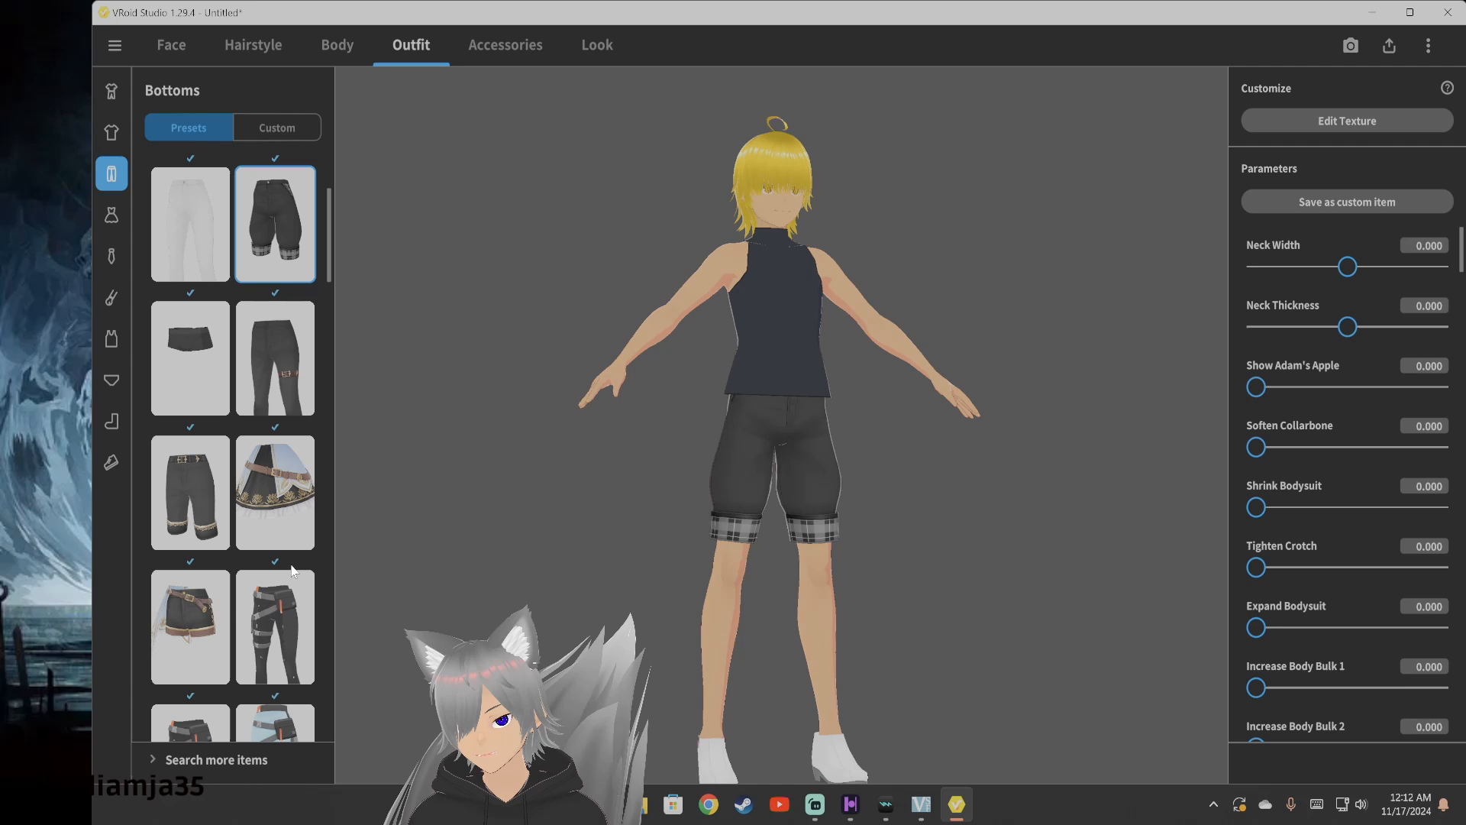
left_click(275, 527)
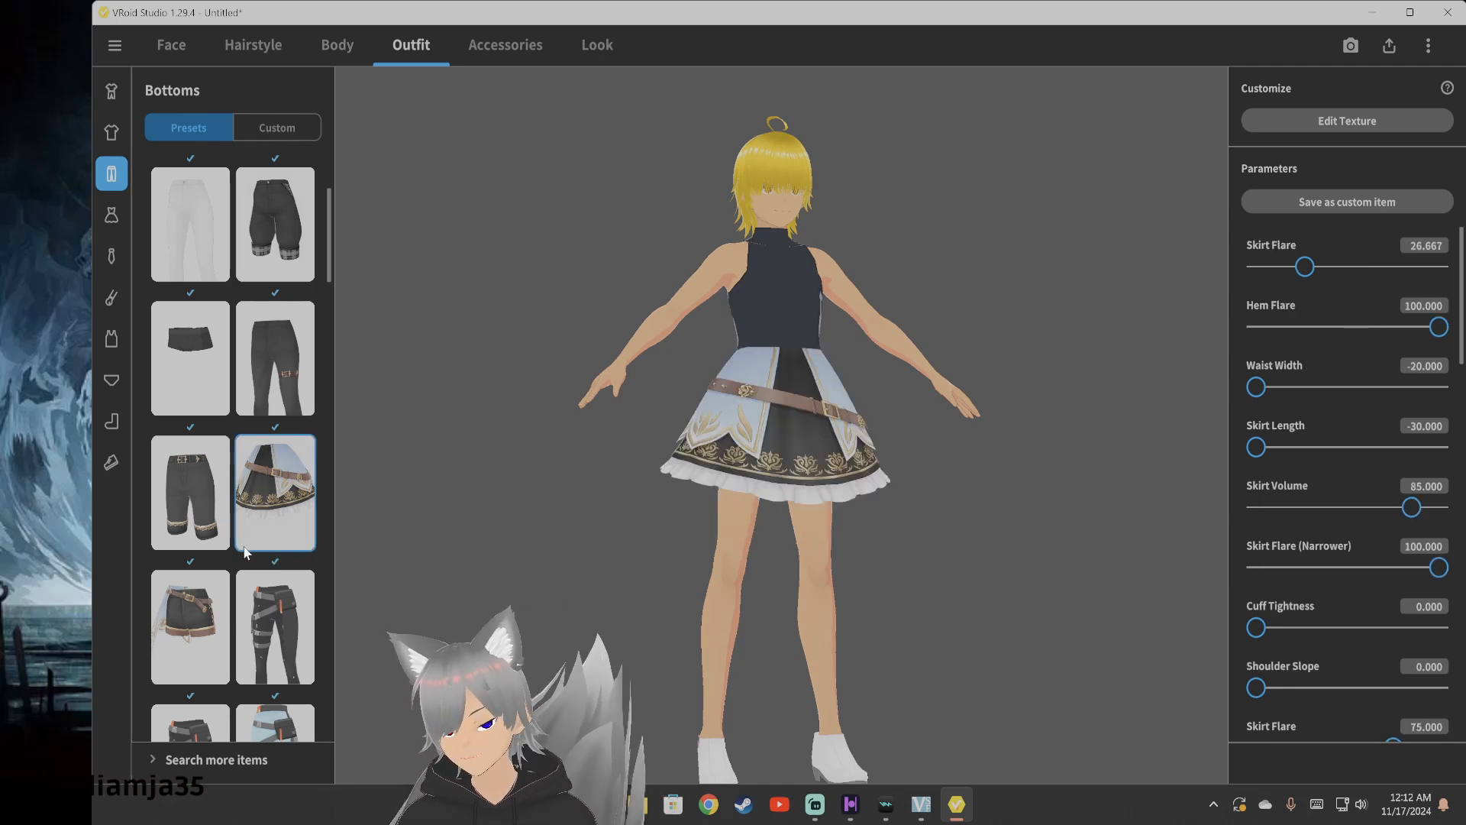
scroll(244, 551, "down", 6)
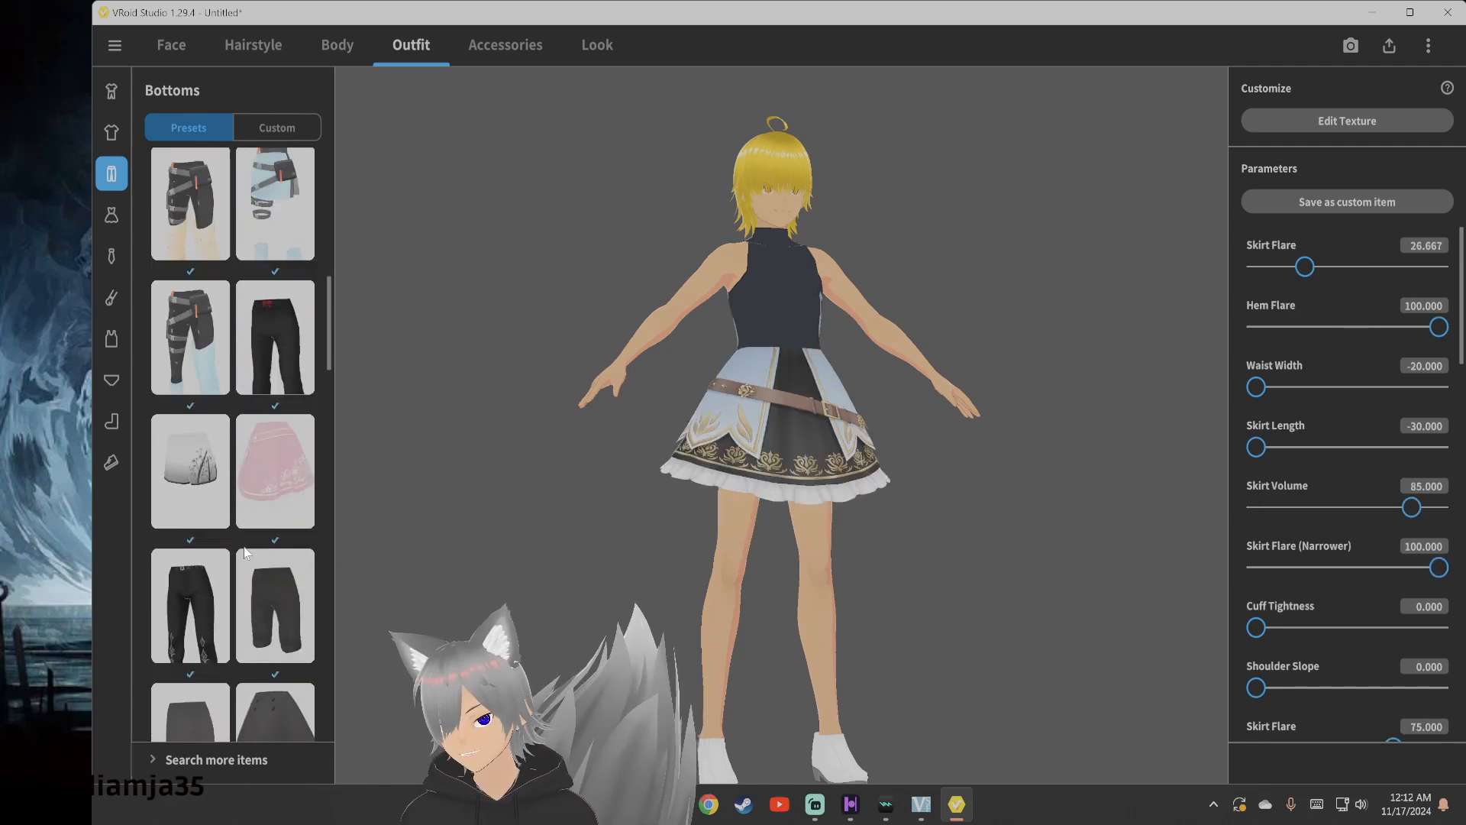
scroll(245, 550, "up", 1)
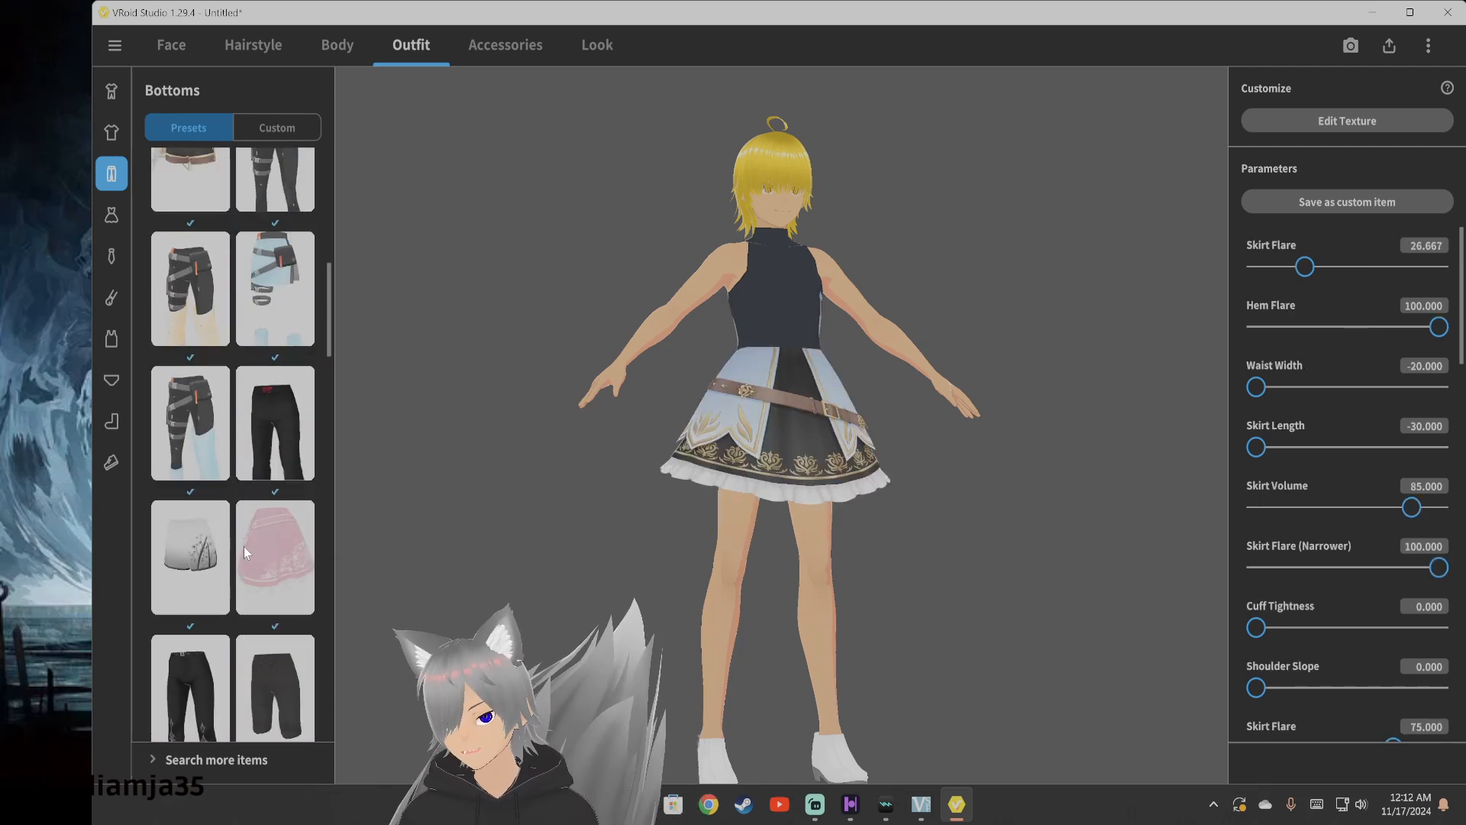
Try the light-blue strapped shorts and the black and light-blue strapped pants, then apply the plain black knee-length shorts
left_click(283, 259)
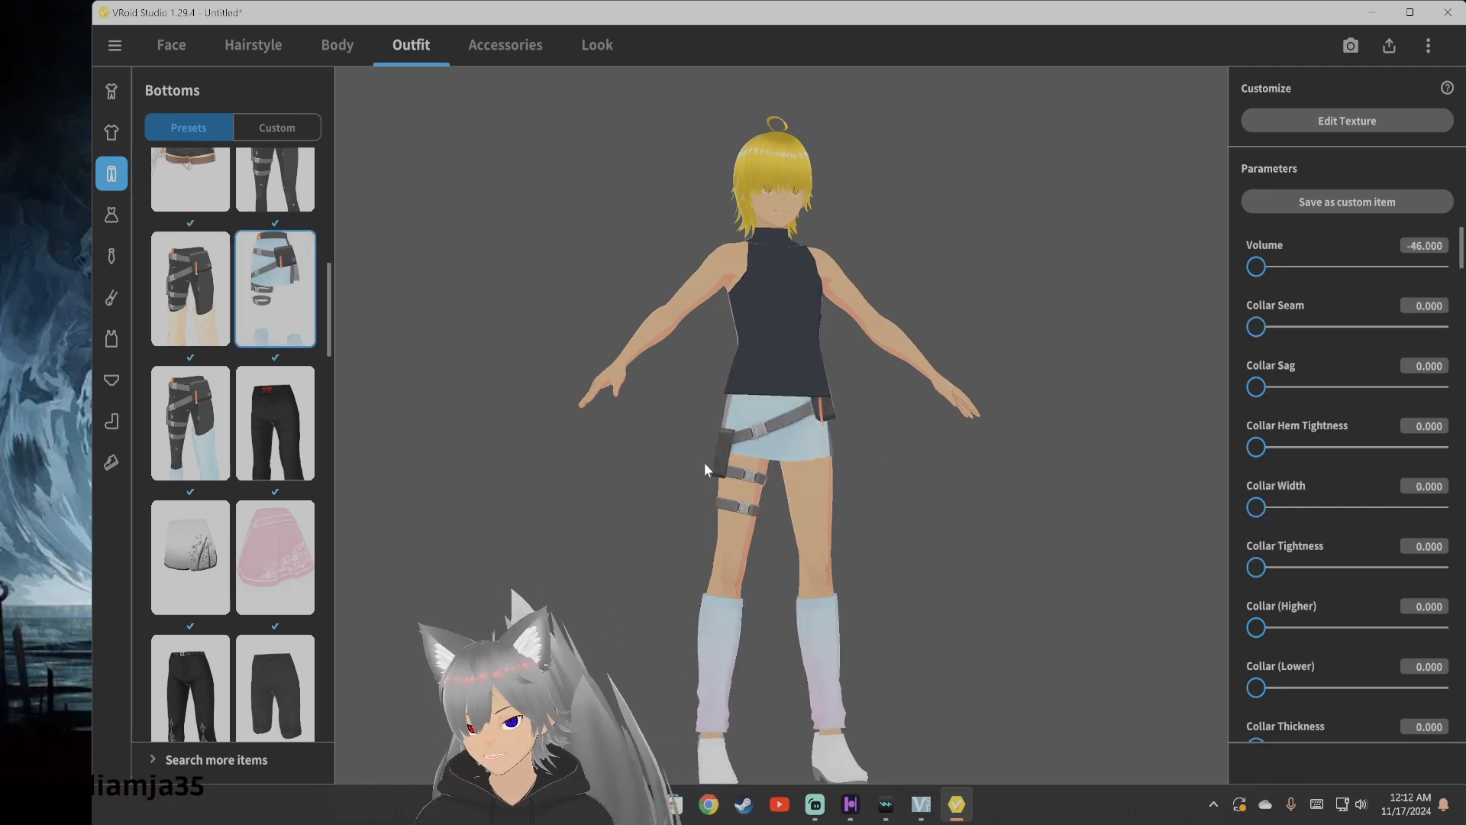
left_click_drag(690, 445, 566, 428)
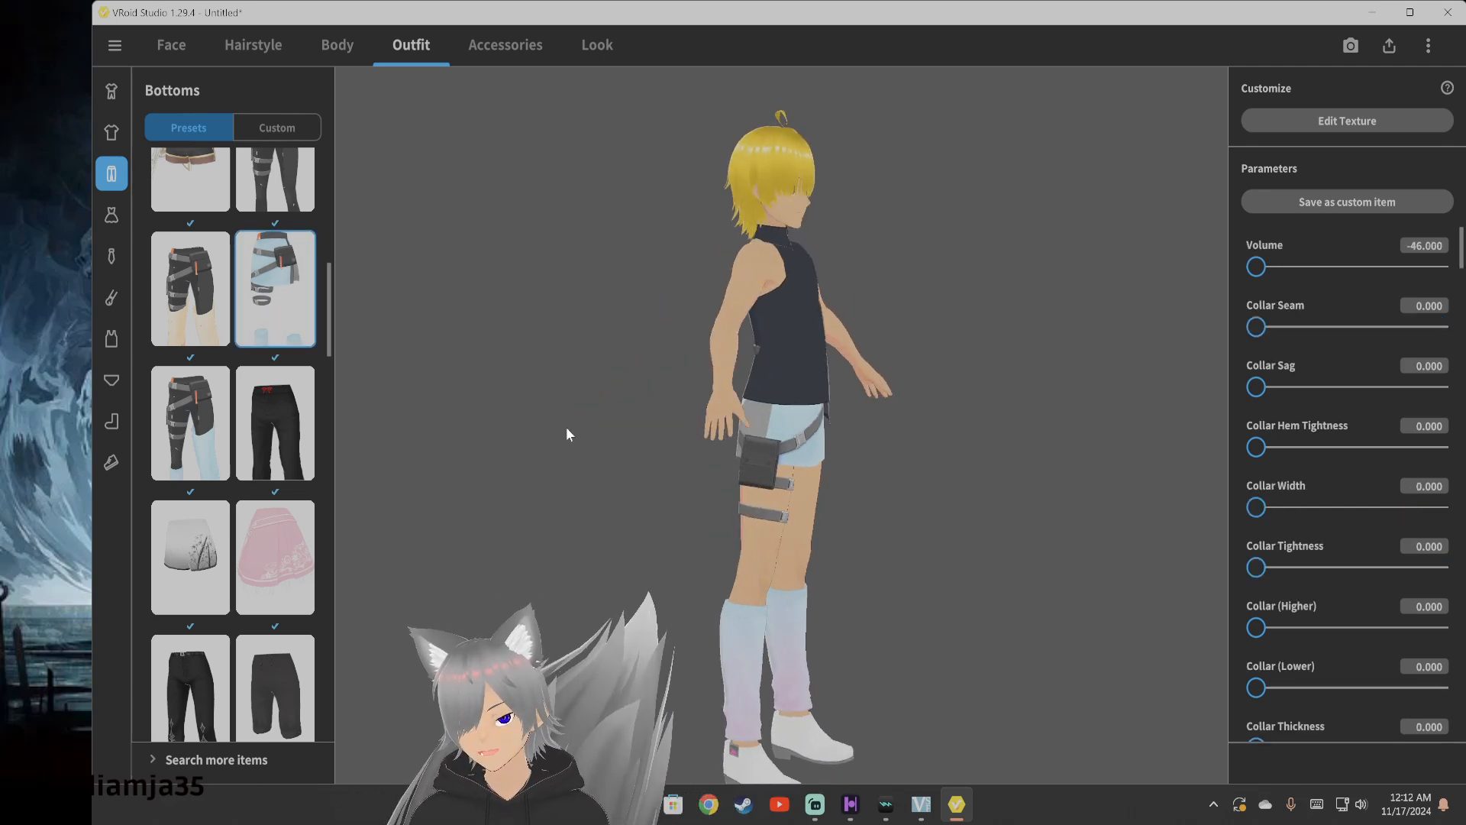
left_click(197, 390)
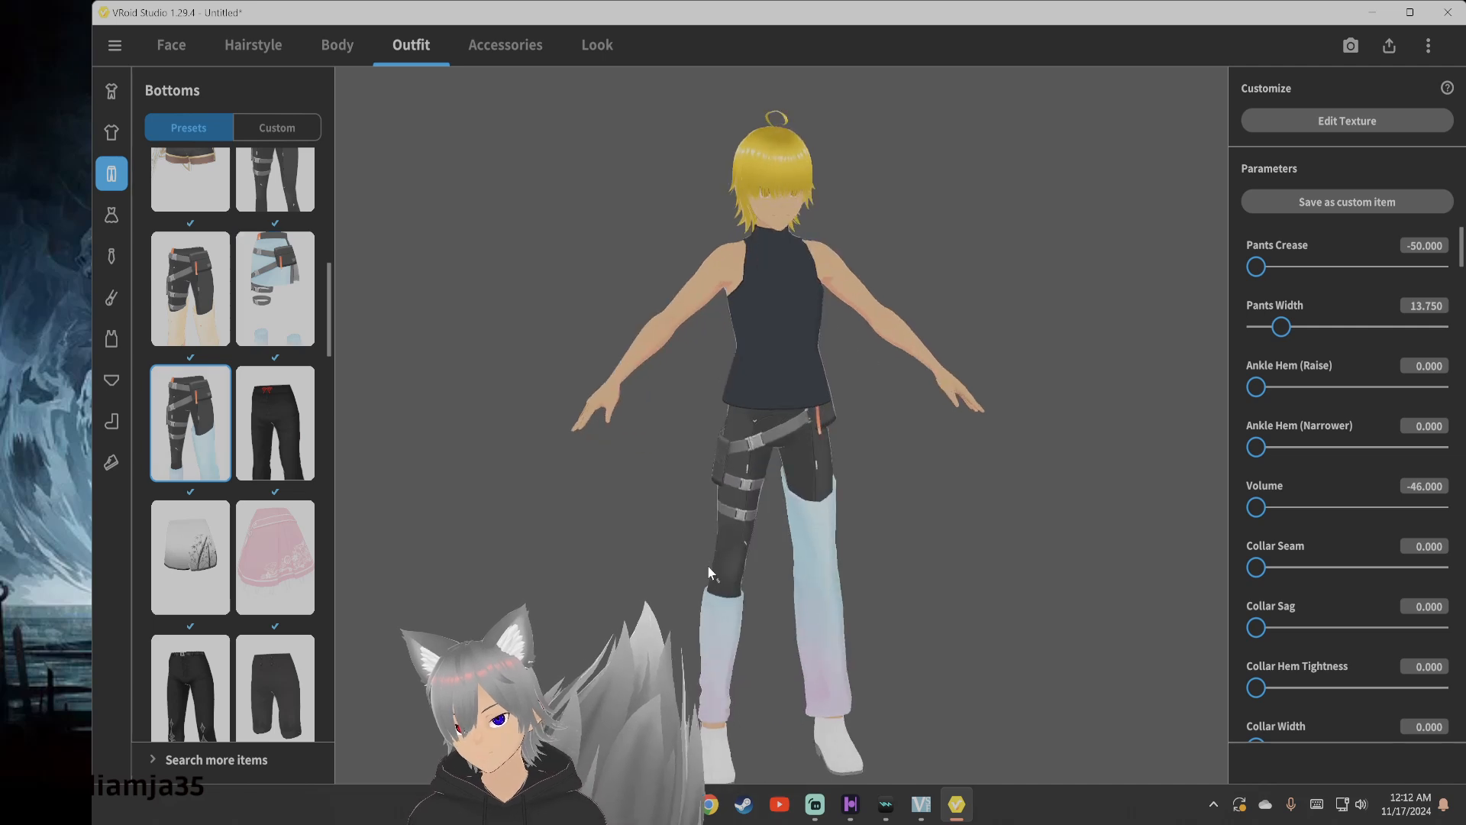
mouse_move(795, 432)
left_mouse_down()
mouse_move(768, 437)
mouse_move(780, 431)
left_mouse_up()
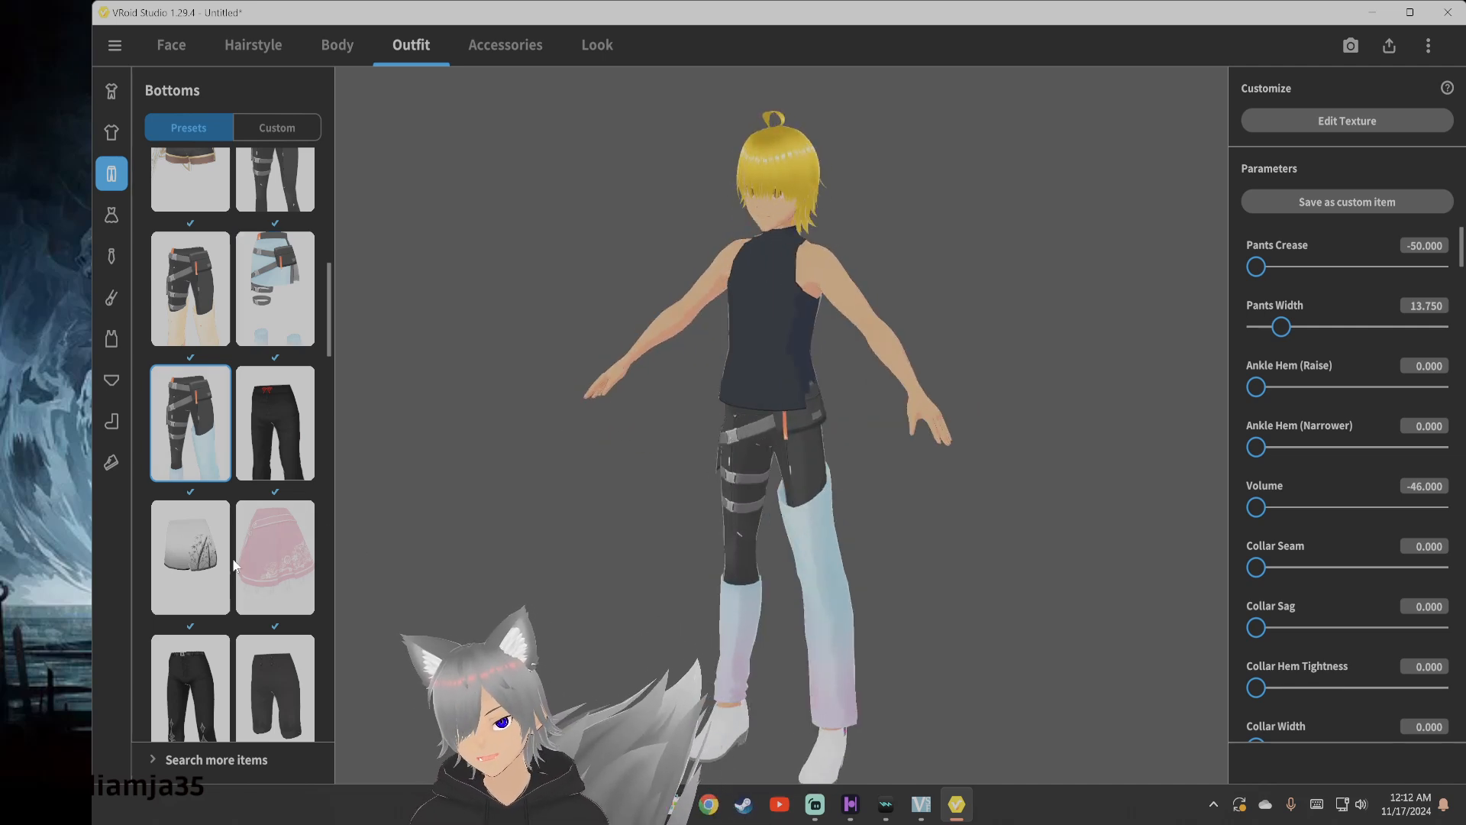
scroll(216, 469, "down", 10)
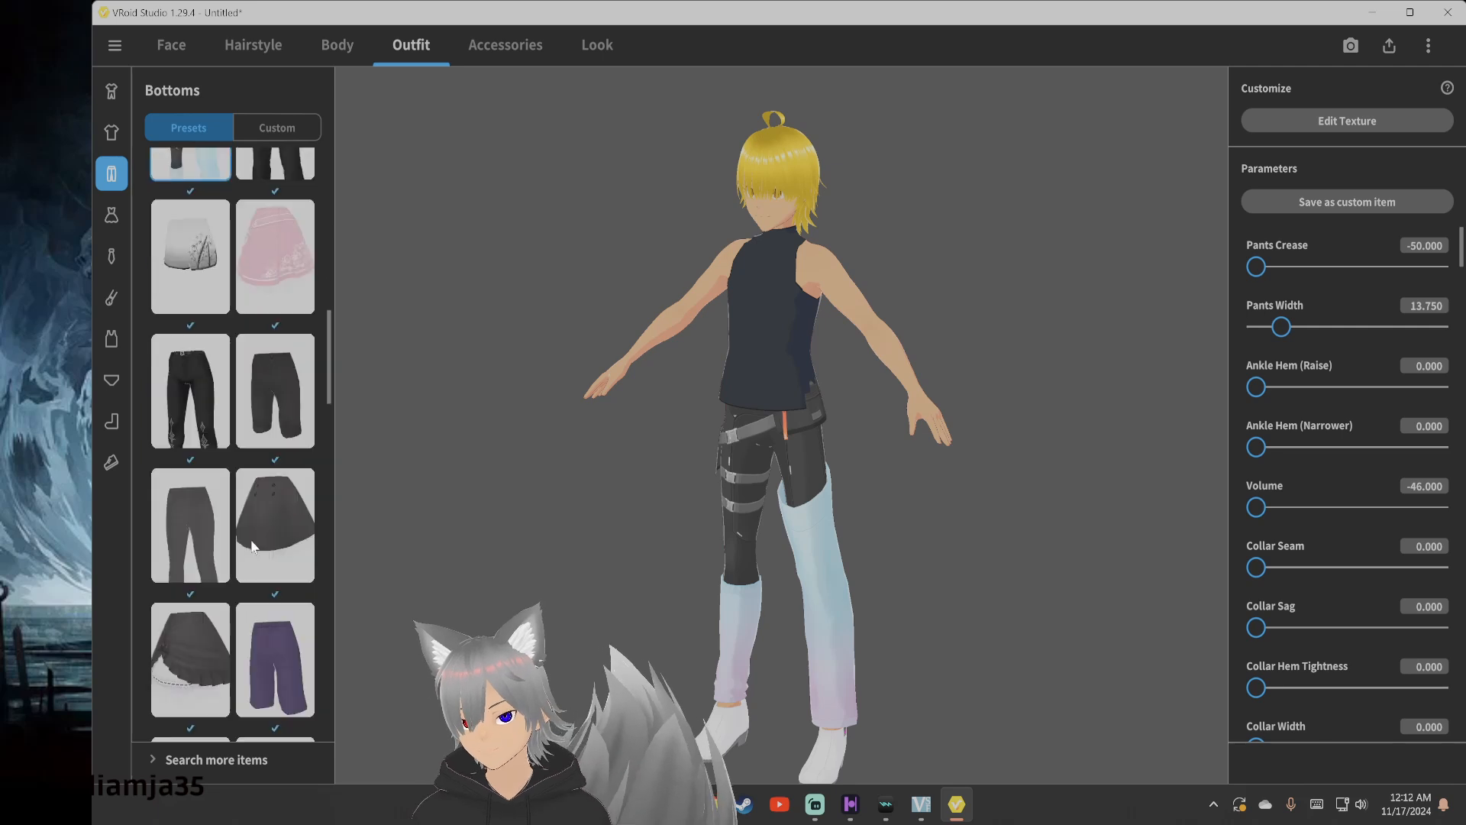
left_click(195, 316)
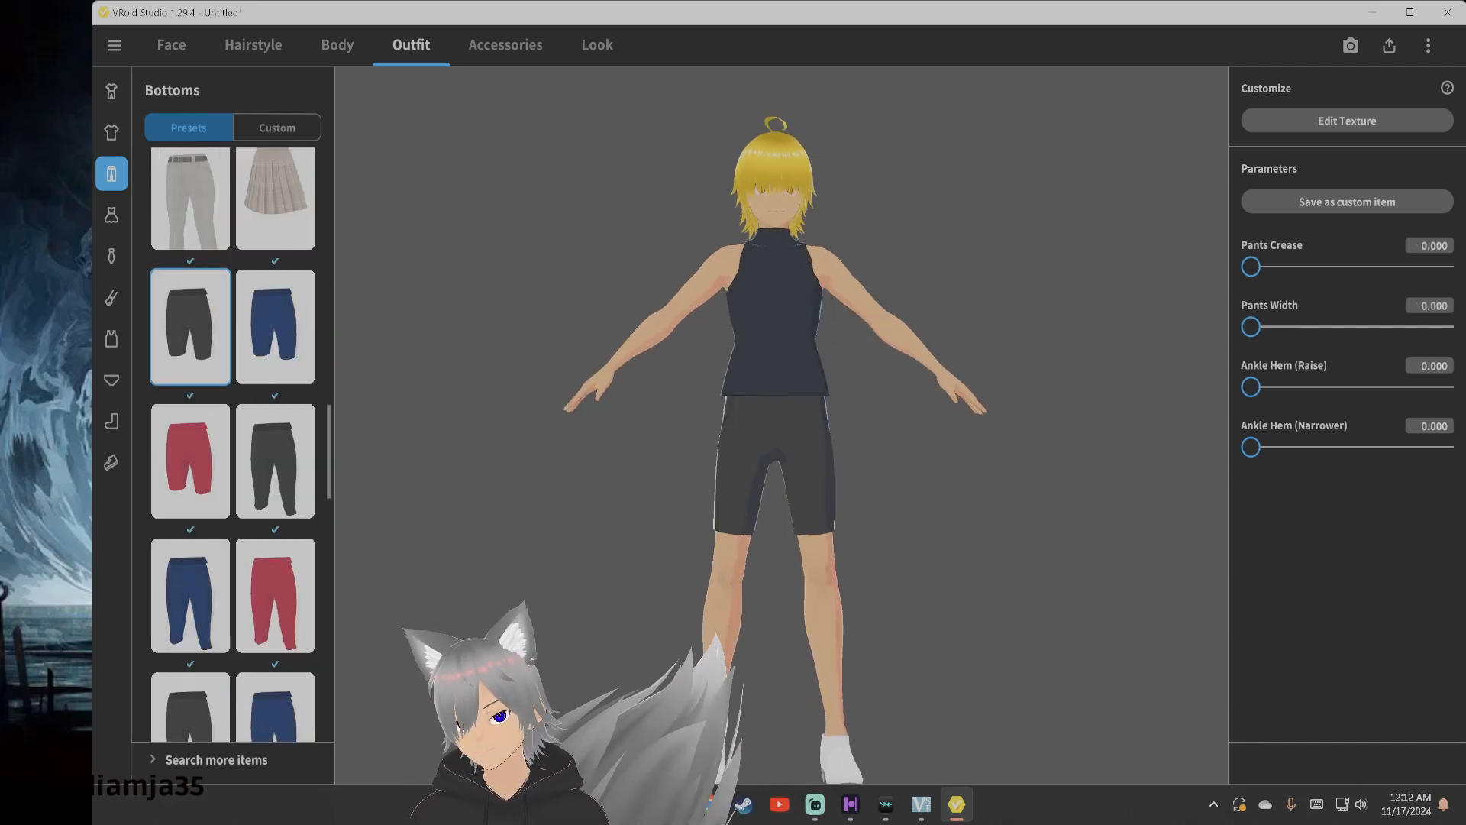
Try the long black dress and the blue and black apron dresses, then apply the short black-and-white maid dress
left_click(111, 214)
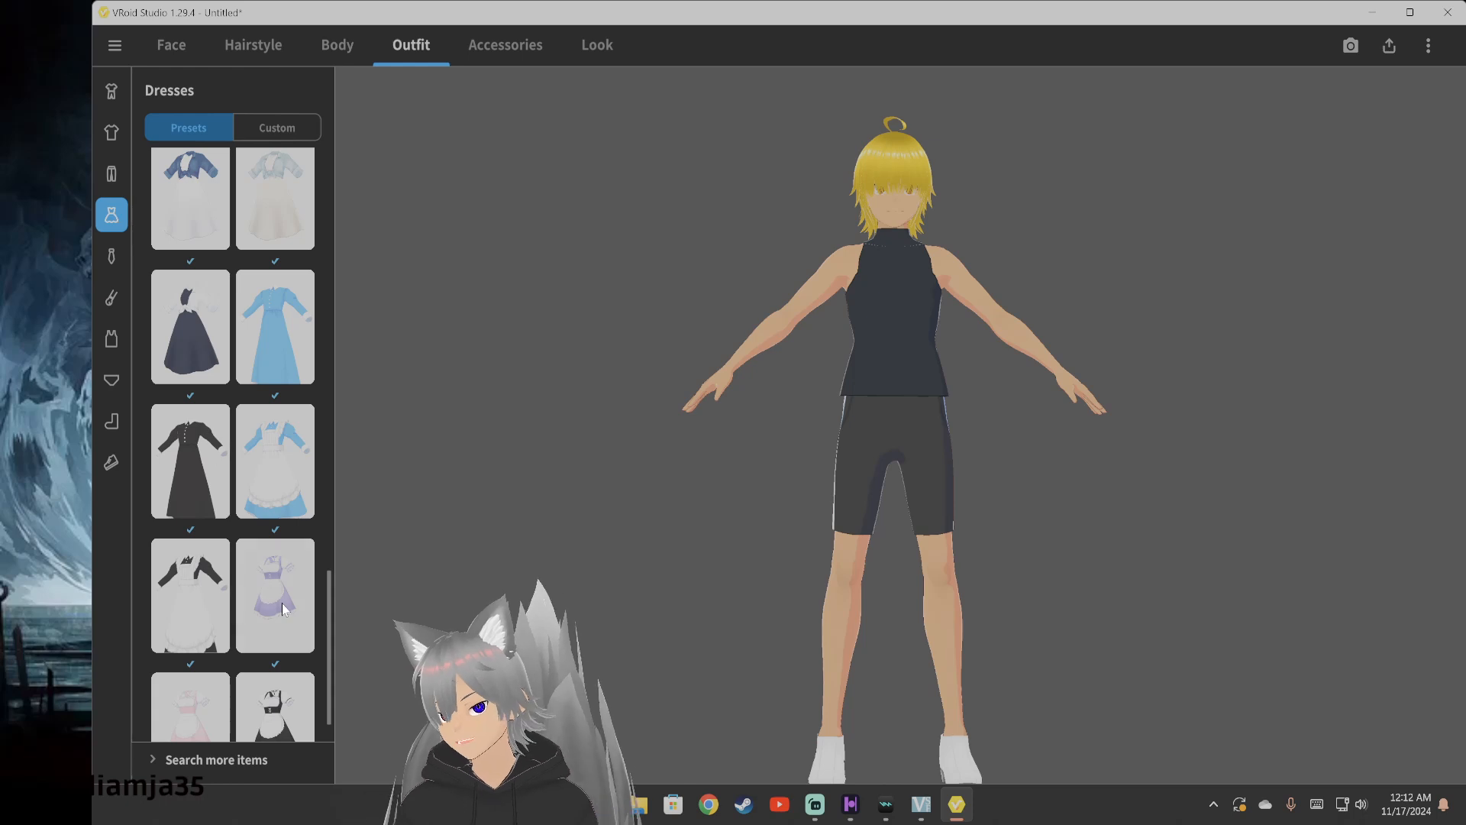
left_click(192, 455)
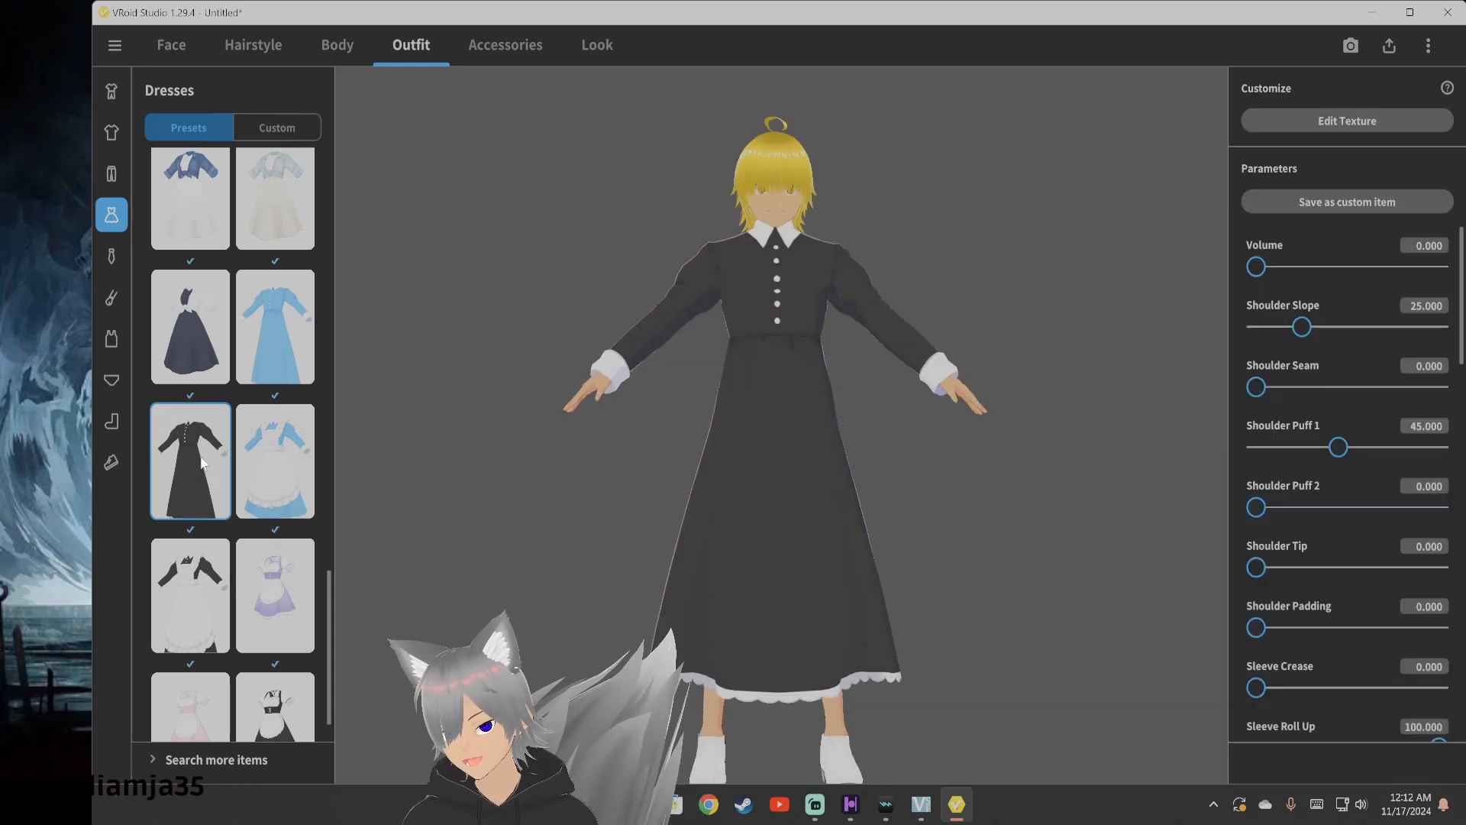
left_click(277, 474)
left_click(186, 586)
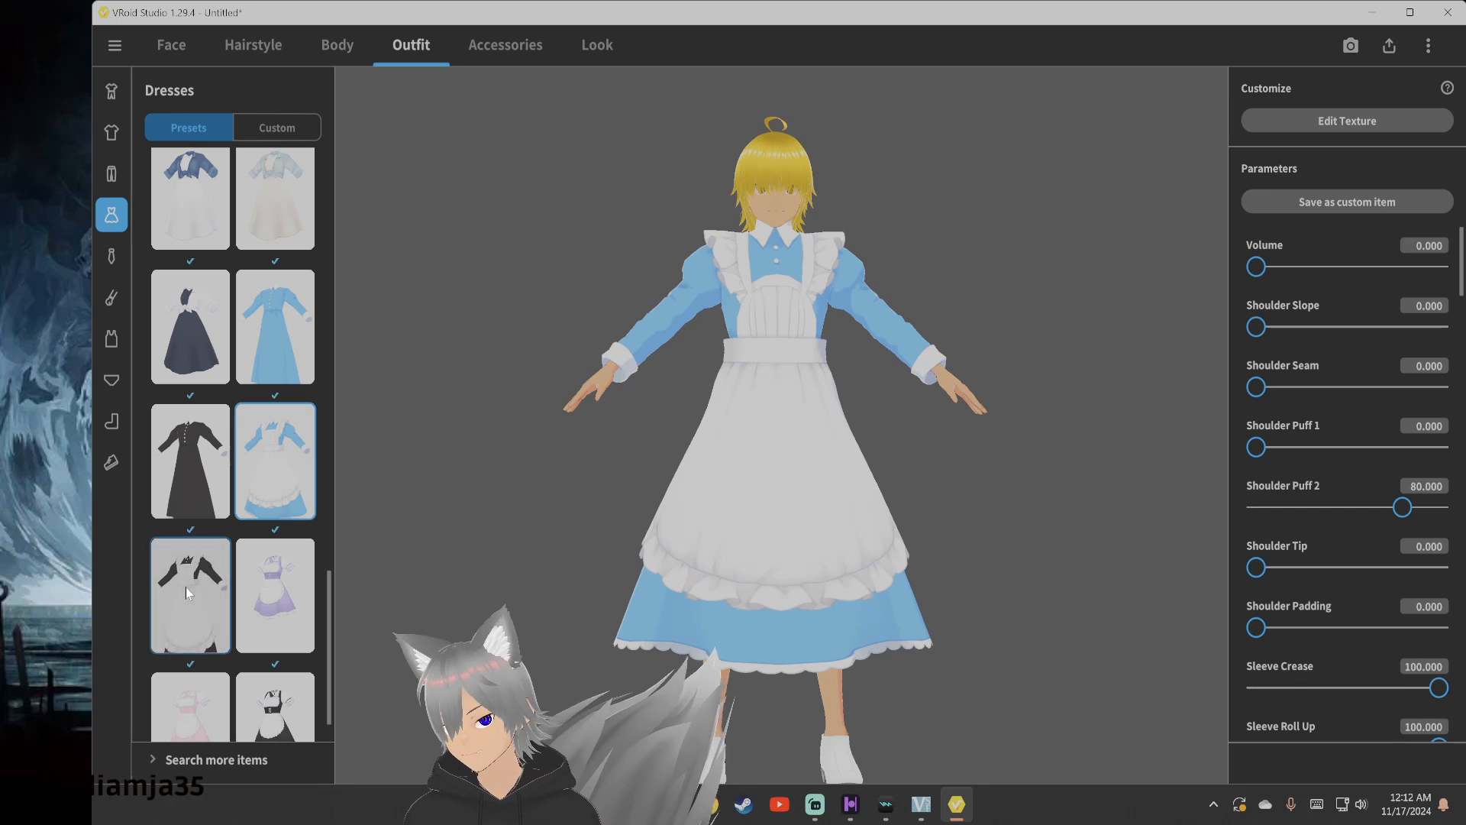
left_click(249, 699)
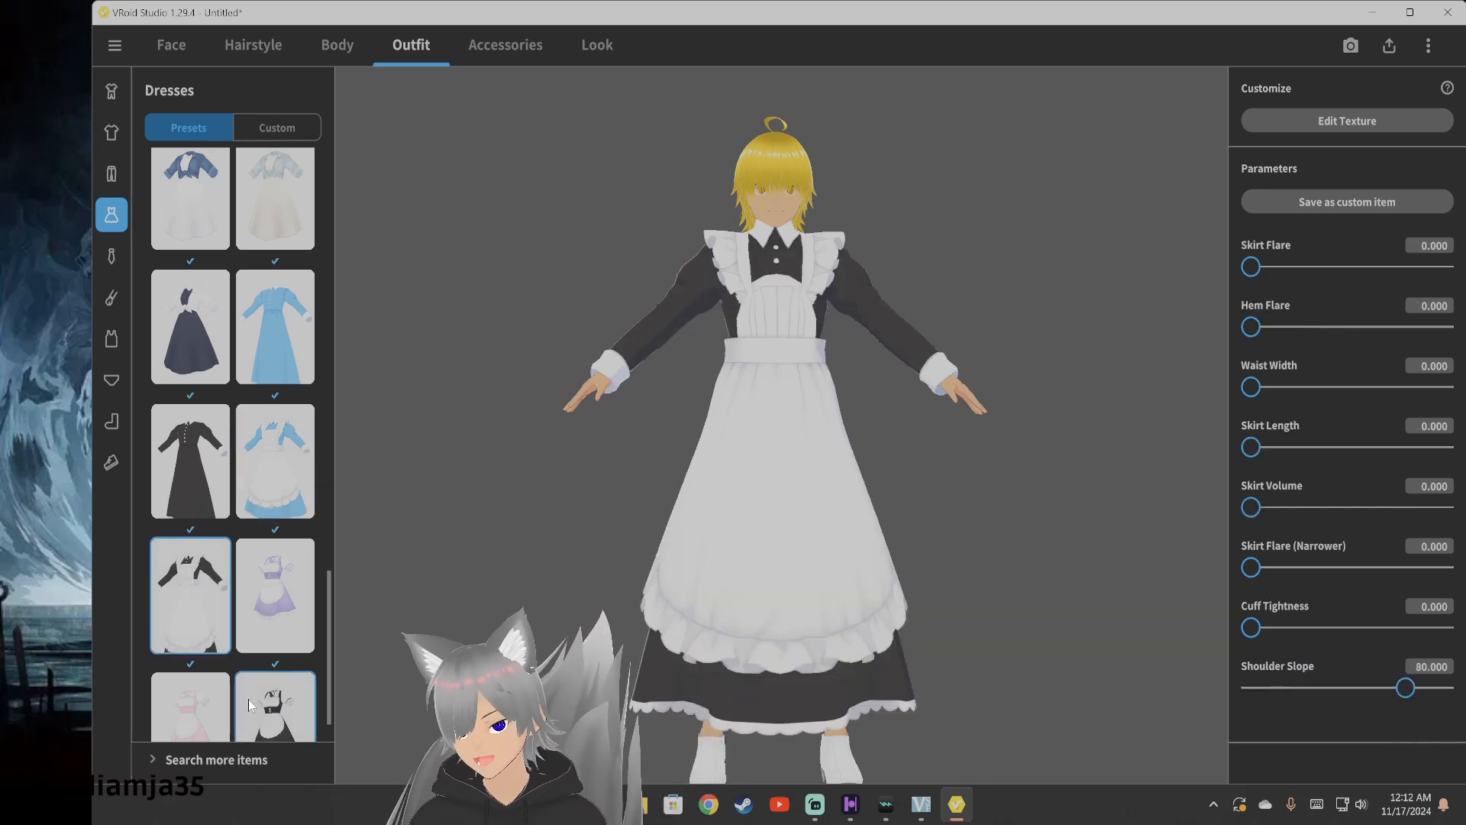
Try the black dress with white ruffles and the gold-trimmed black dress, then apply the black armored bodysuit
scroll(249, 691, "down", 1)
scroll(229, 459, "up", 9)
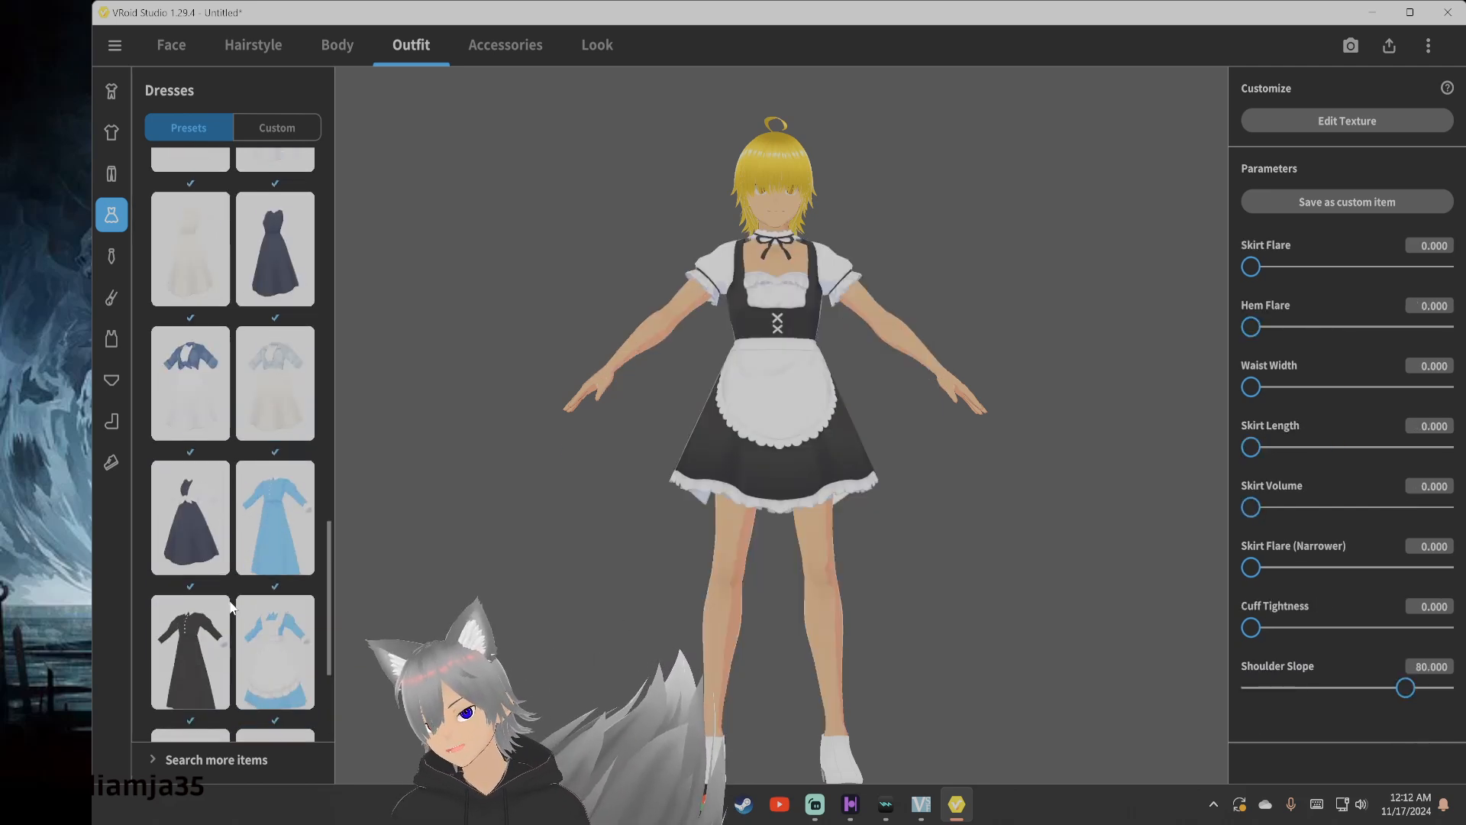
scroll(220, 353, "up", 2)
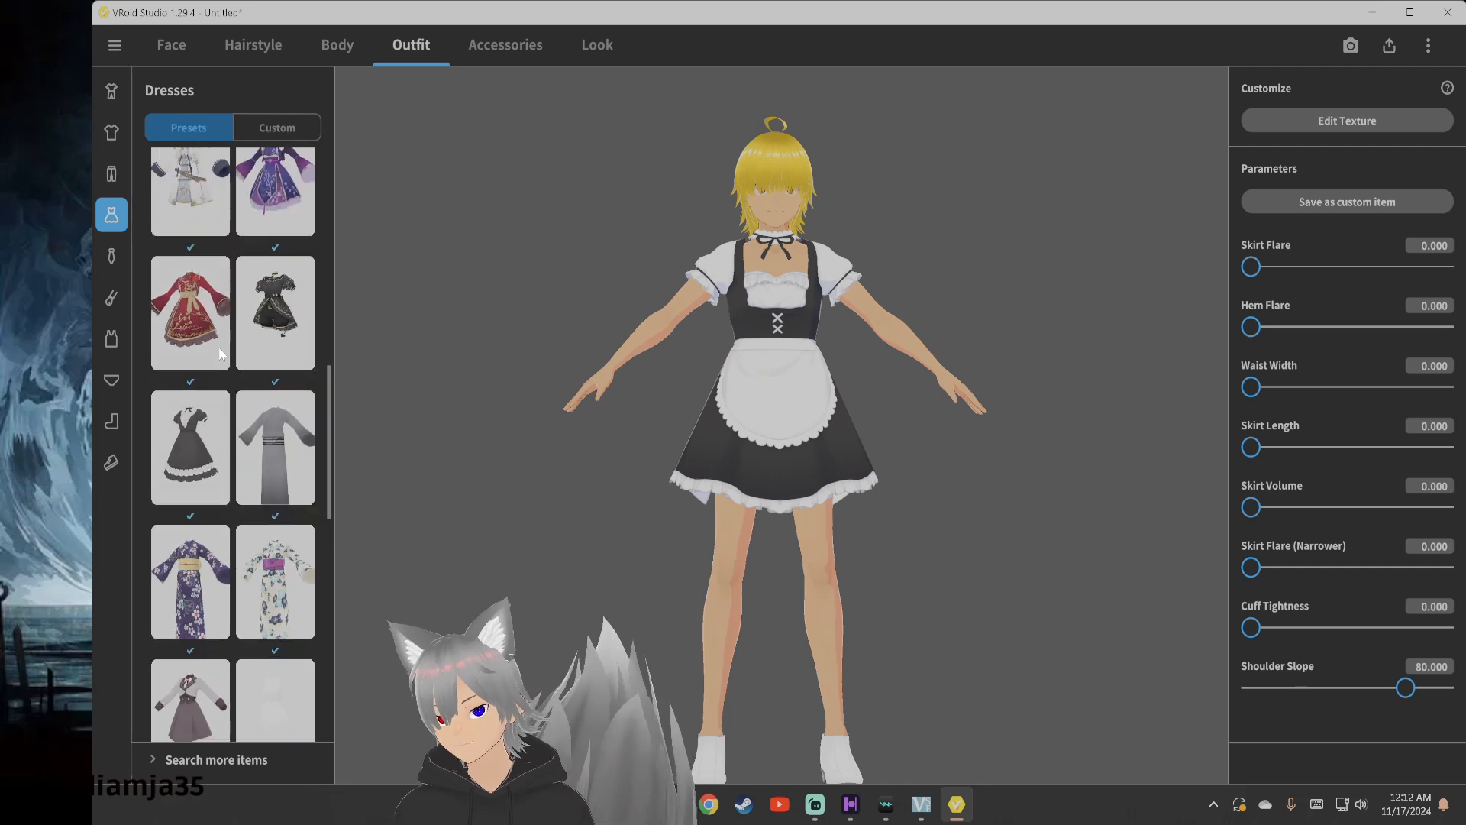
left_click(185, 416)
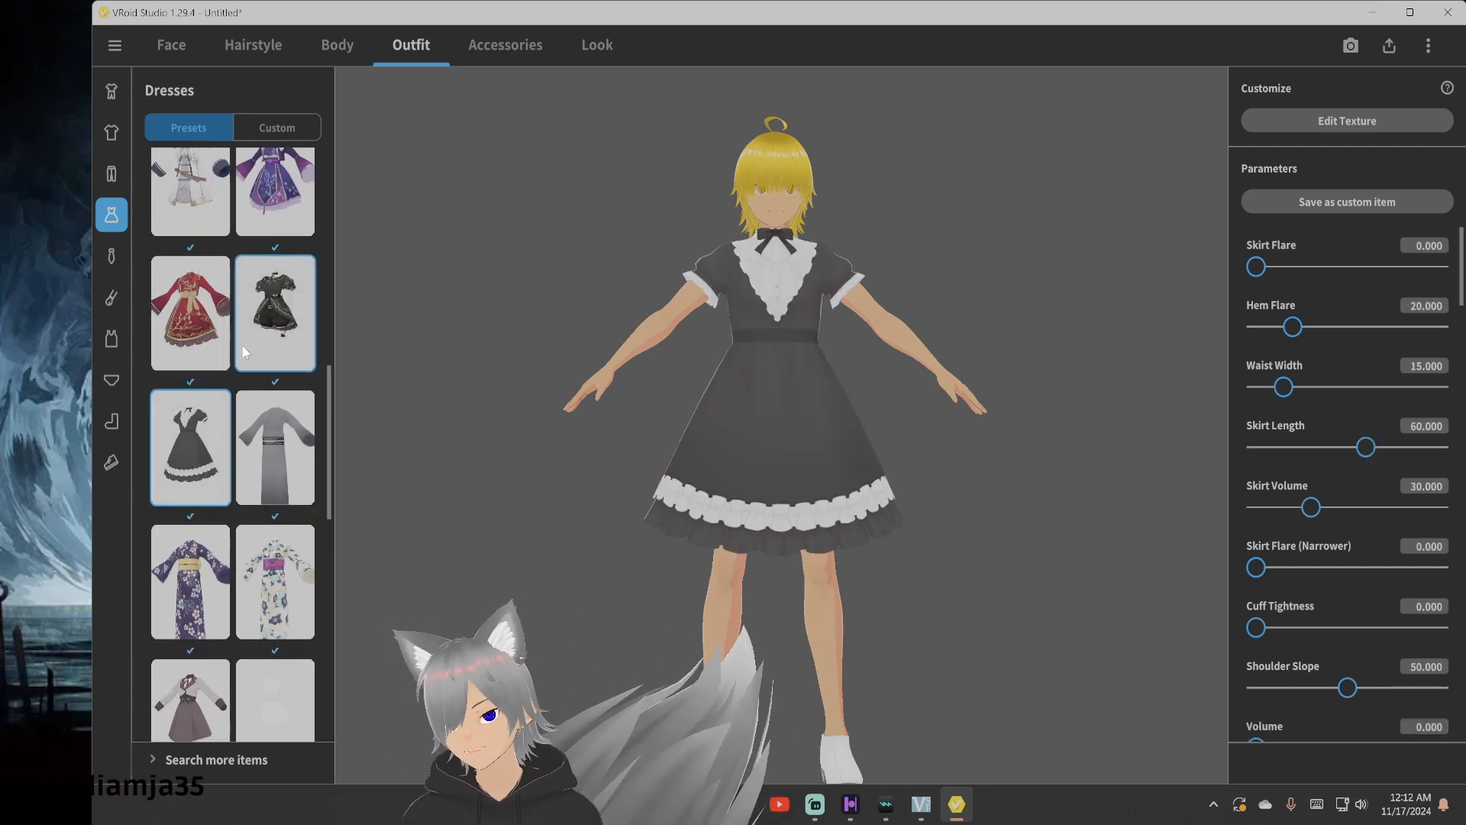
left_click(249, 340)
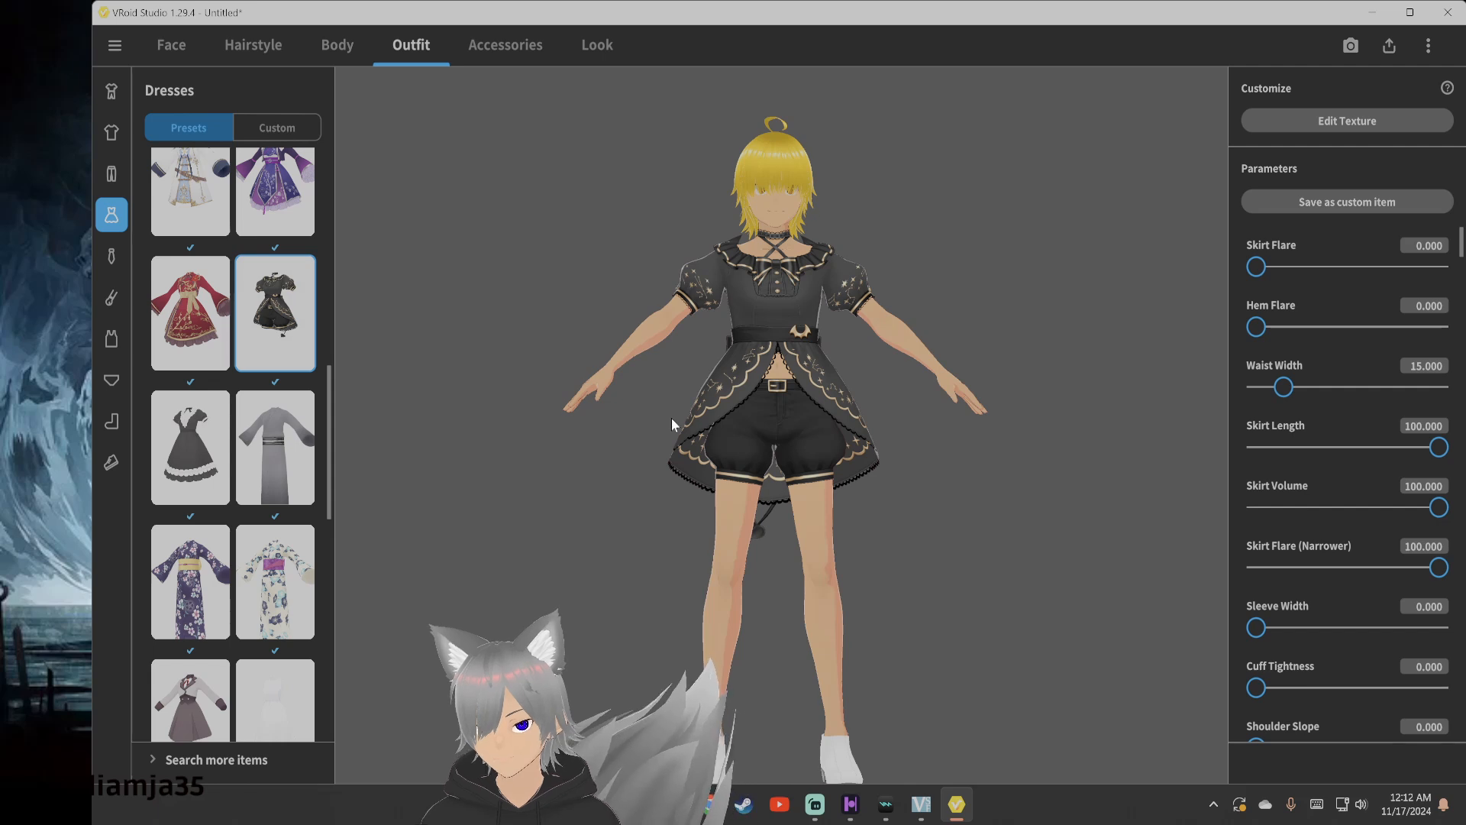
mouse_move(671, 418)
right_mouse_down()
mouse_move(644, 418)
mouse_move(664, 424)
right_mouse_up()
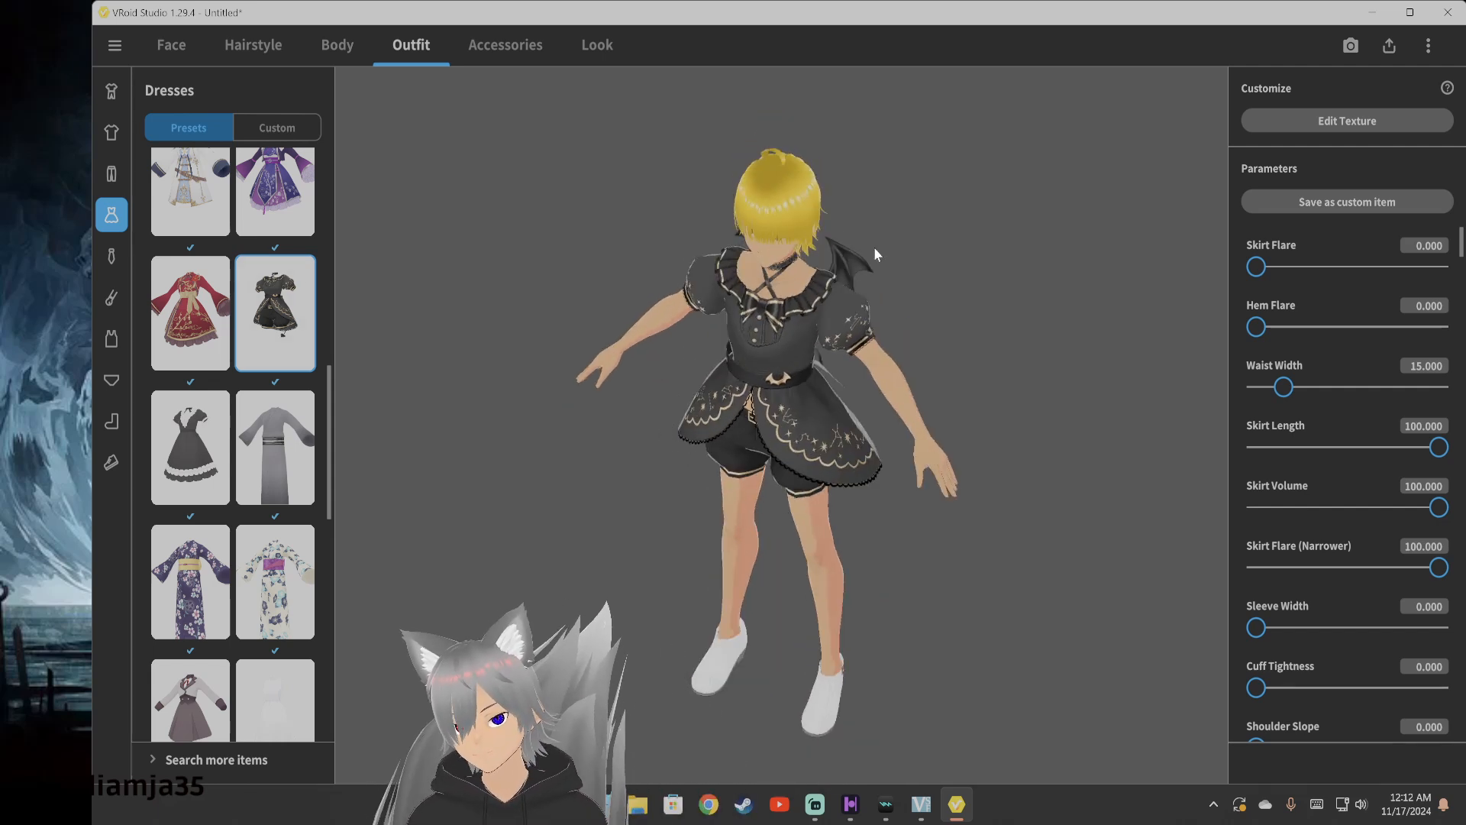
scroll(267, 330, "up", 4)
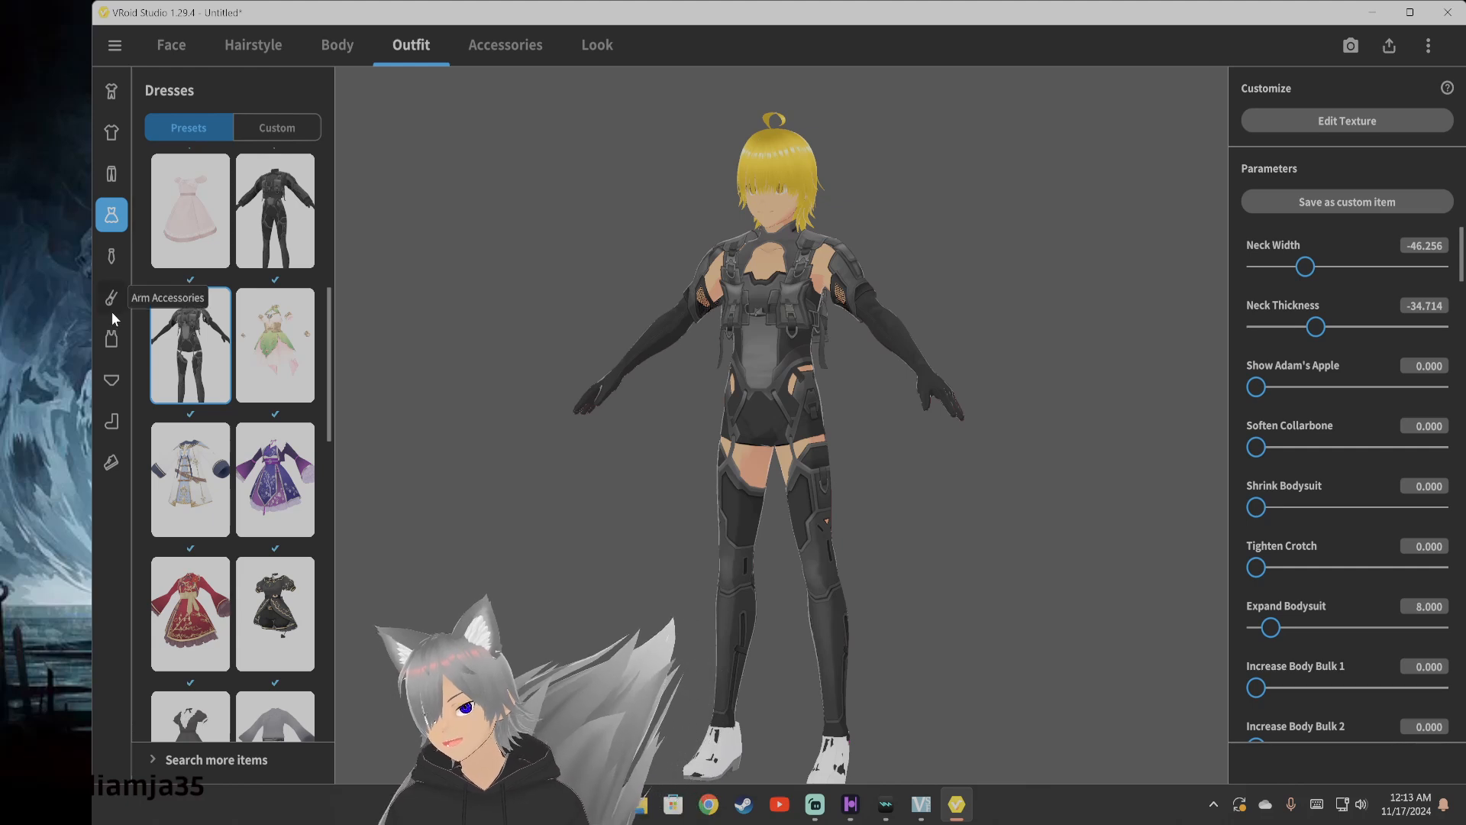
Apply the long black tank top as inner top and the black boxer-style briefs as inner bottom
left_click(111, 338)
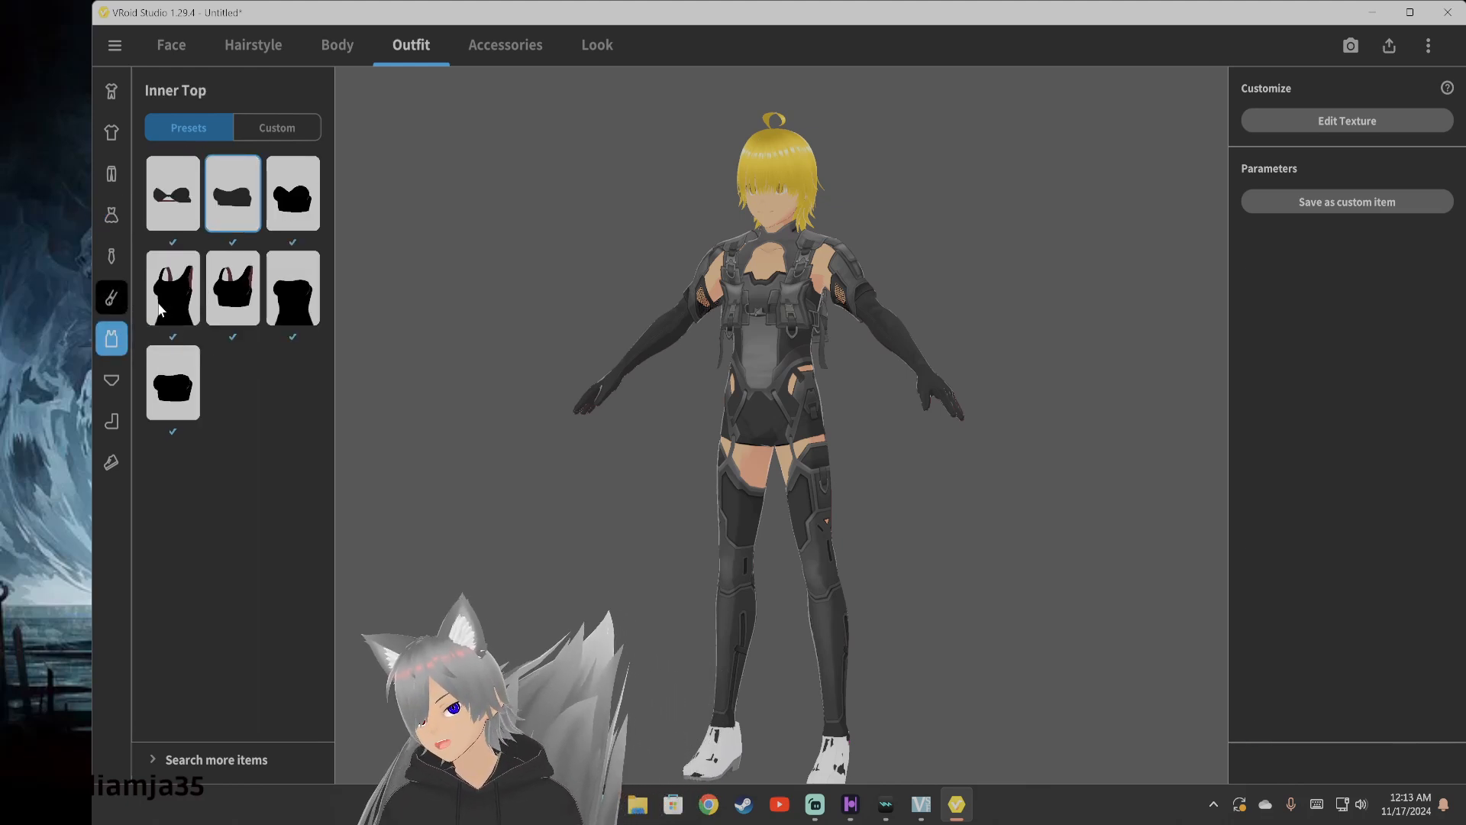
left_click(162, 308)
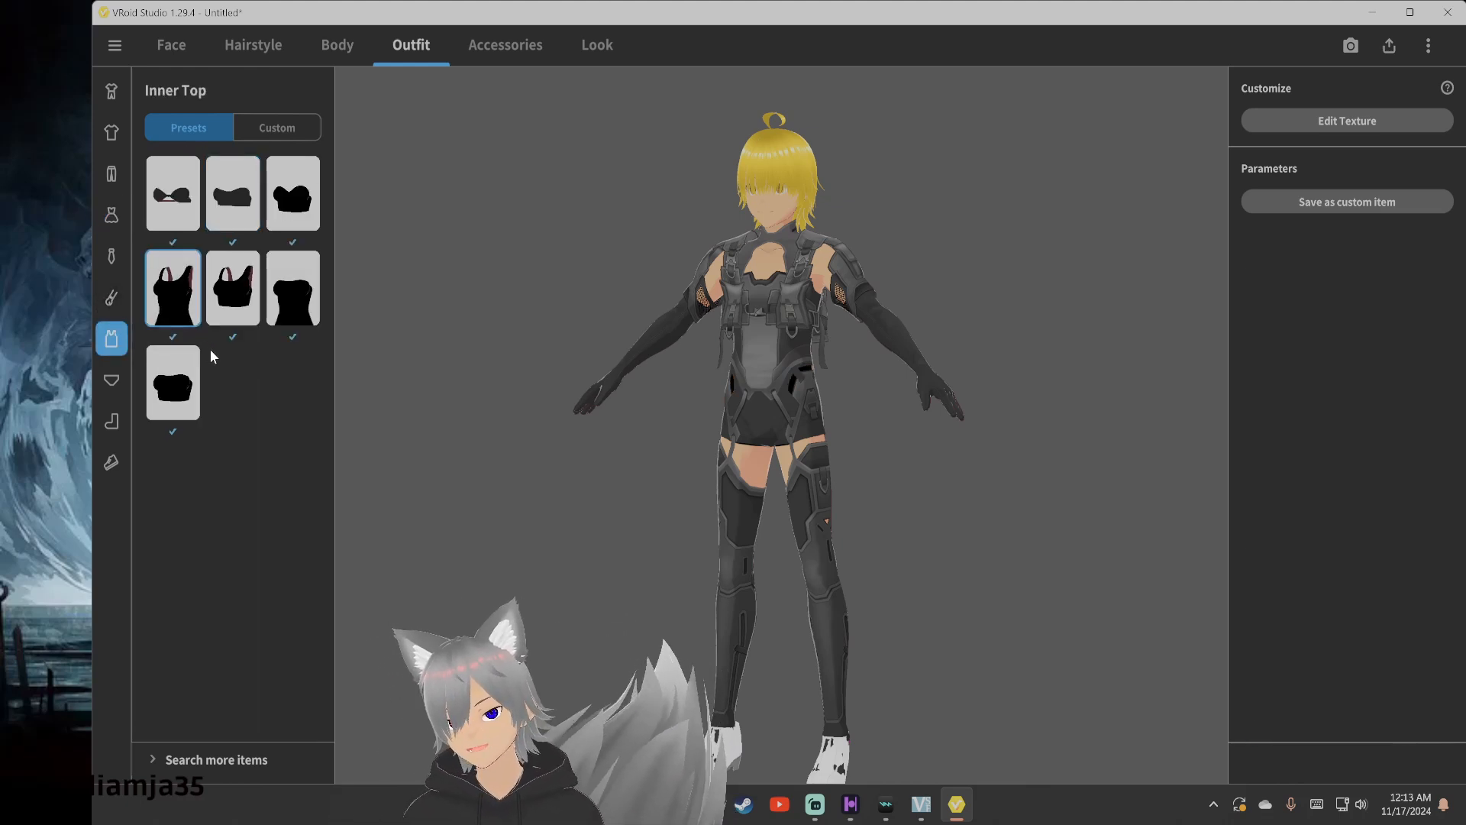
left_click(112, 380)
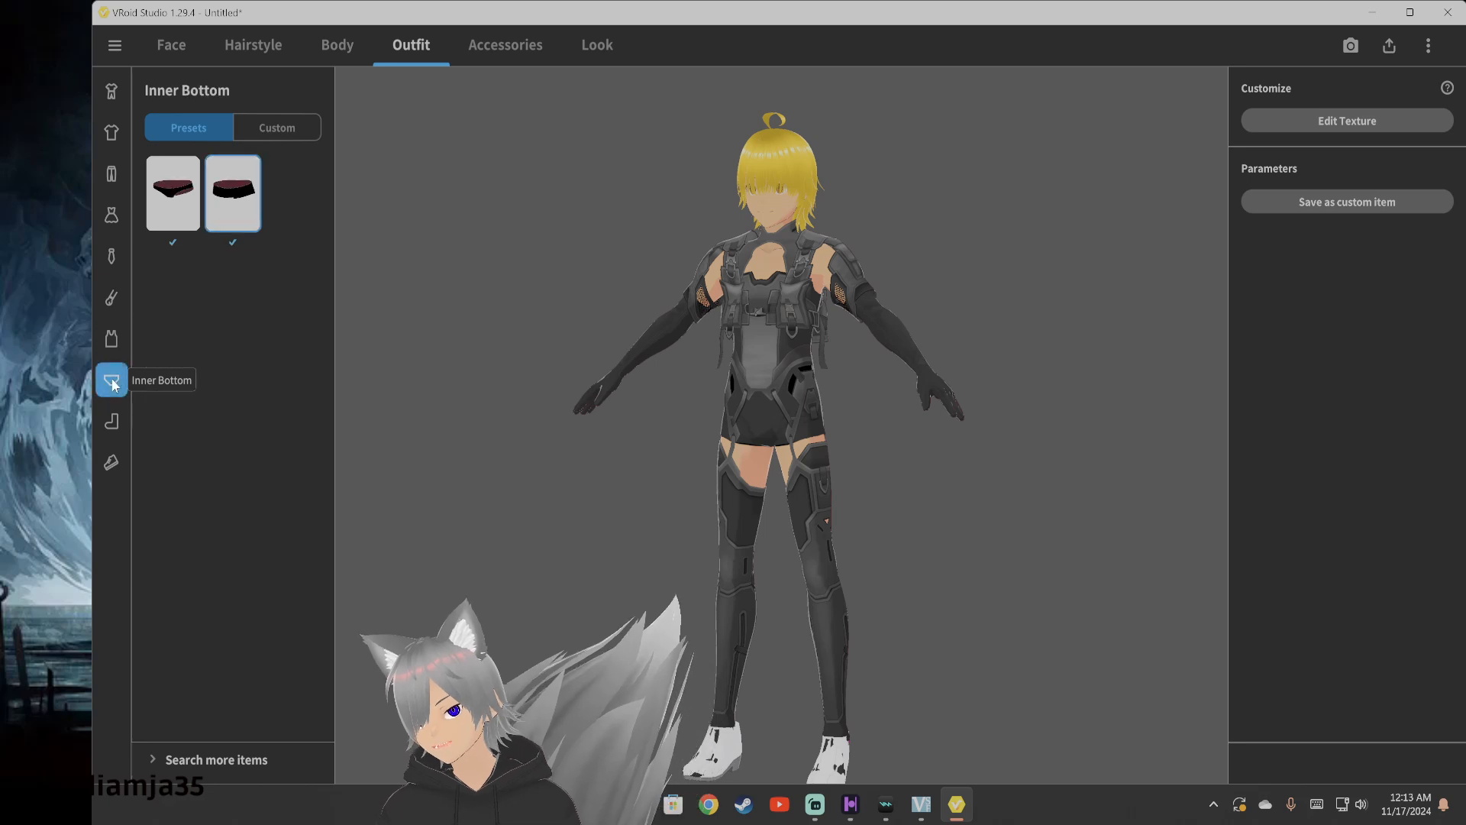
left_click(237, 200)
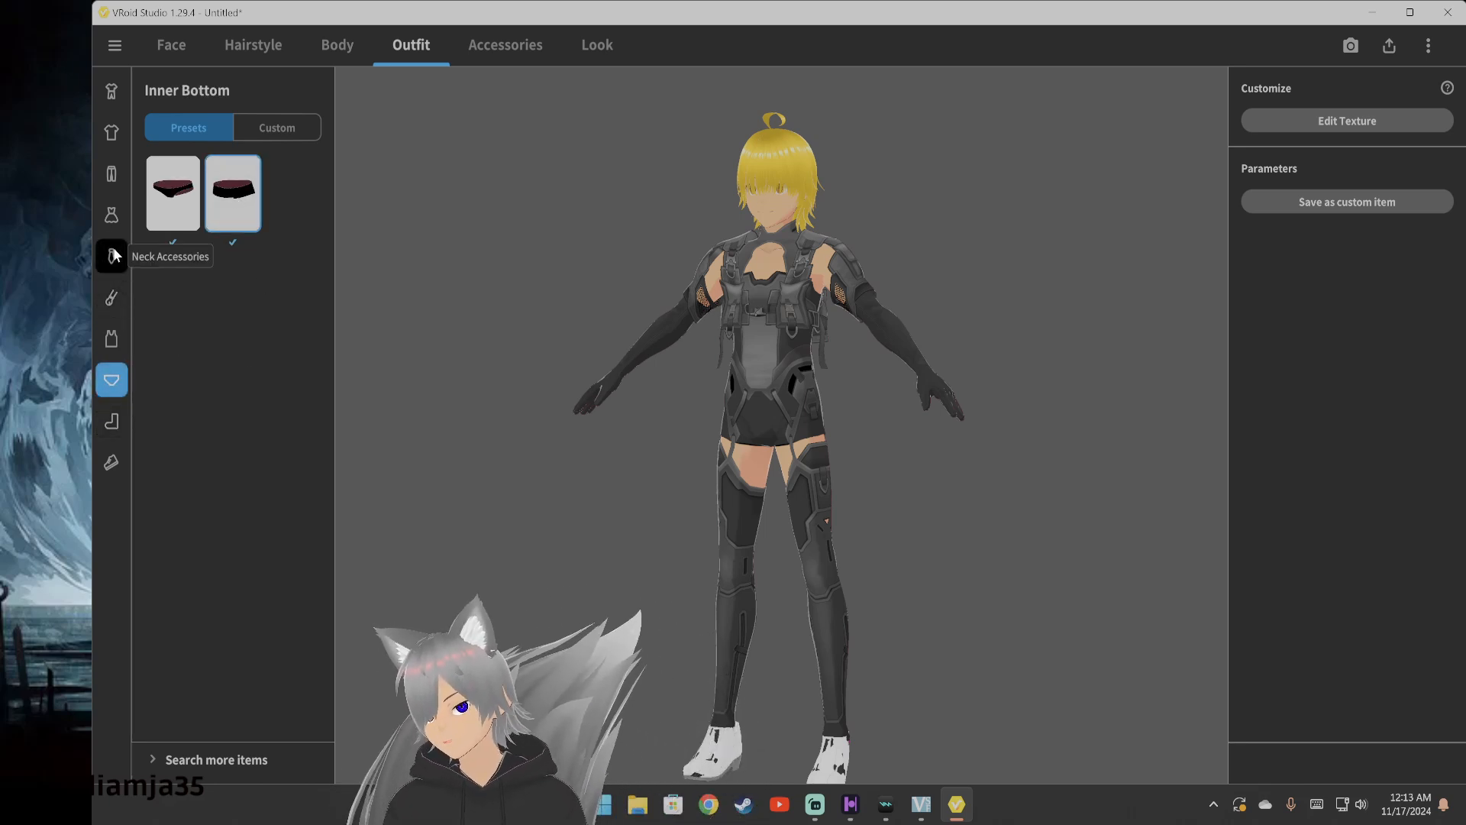
Replace the armored cut-out bodysuit with the full-coverage black tactical bodysuit from the dress presets
left_click(112, 216)
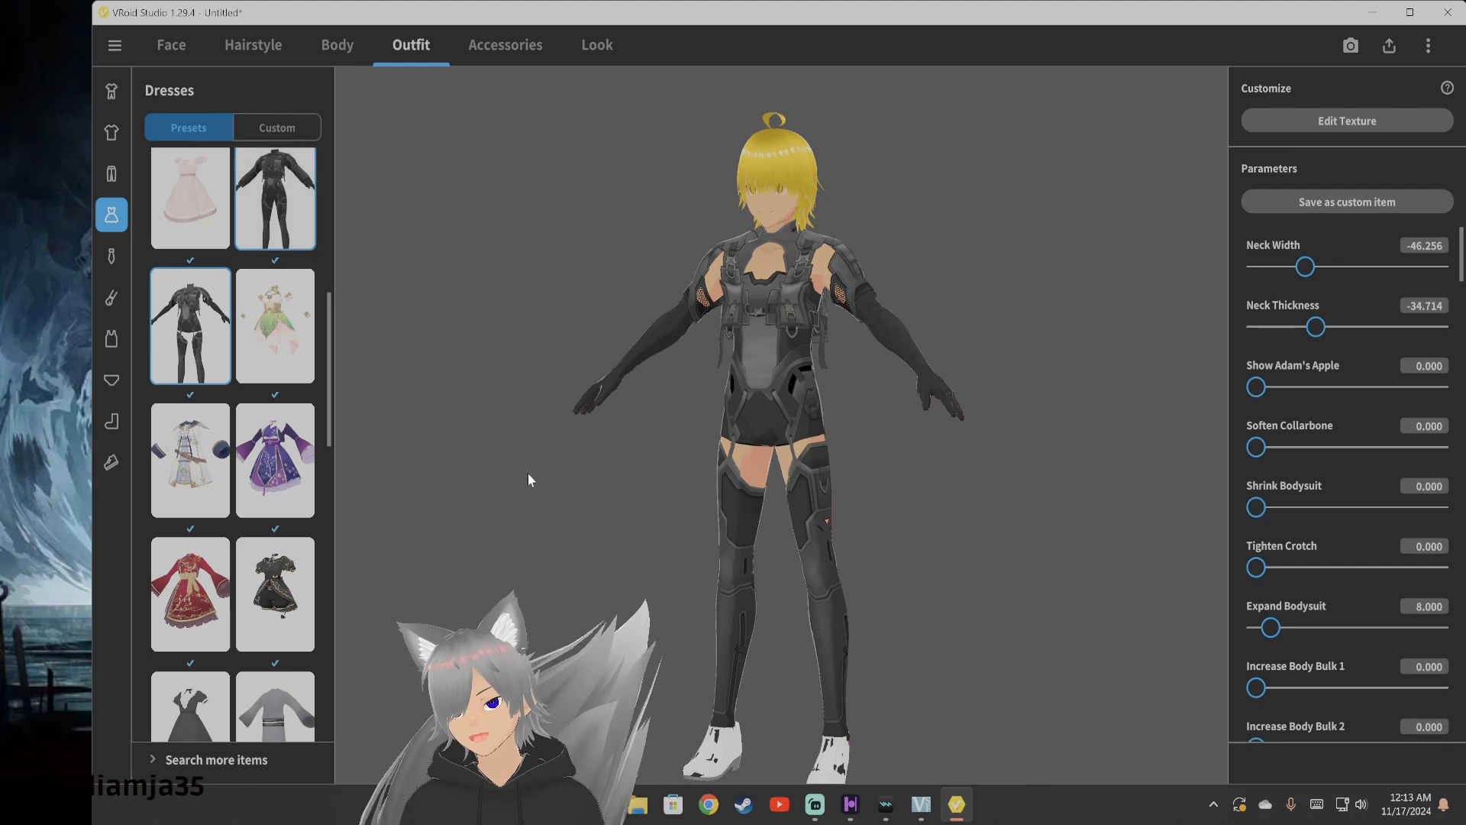
mouse_move(784, 445)
right_mouse_down()
mouse_move(748, 447)
mouse_move(785, 445)
right_mouse_up()
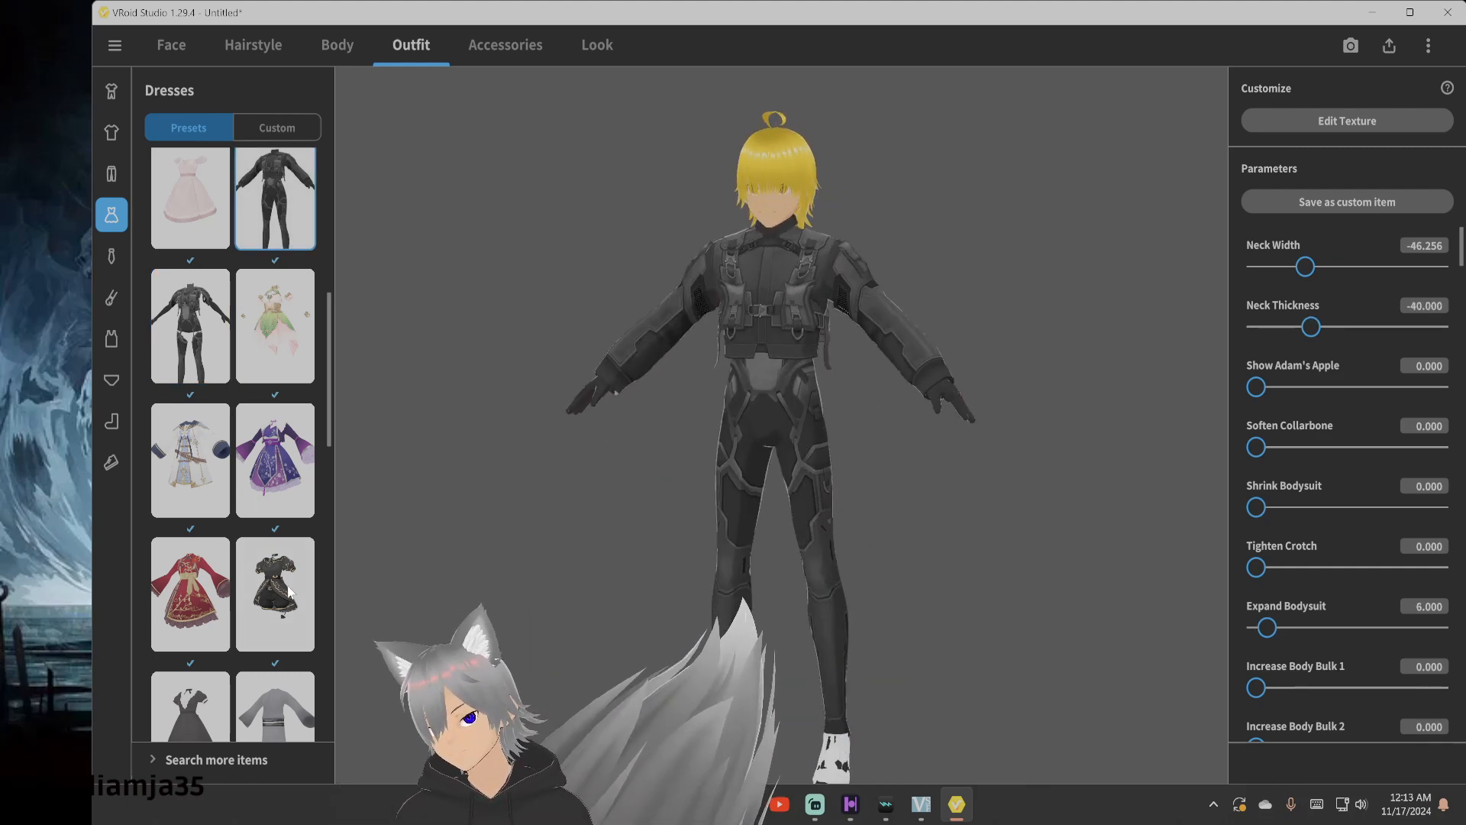
scroll(290, 591, "down", 3)
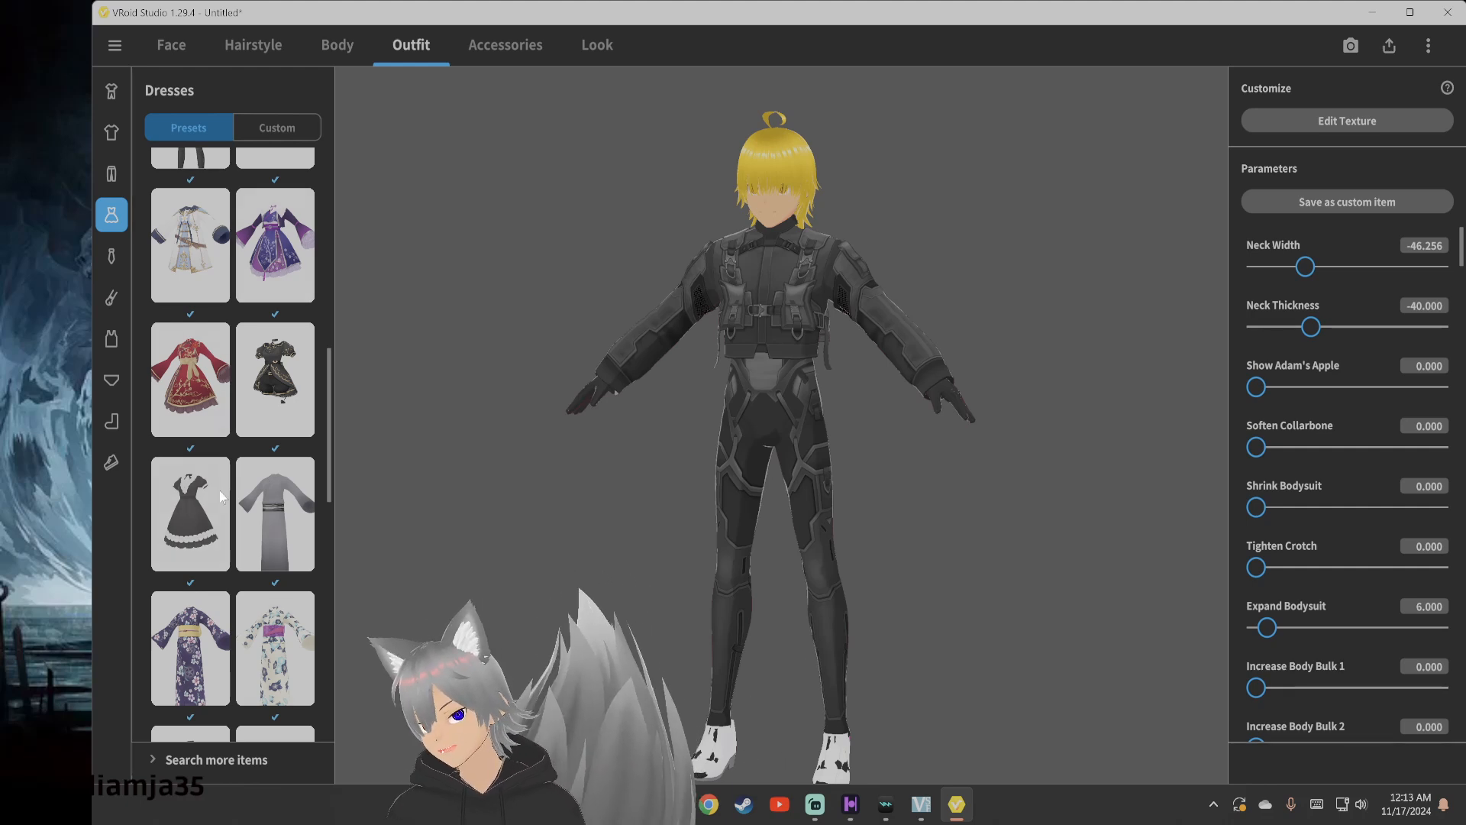
Try the black tactical bodysuit whole set, then apply the black hooded coat set with the short grey dress
left_click(120, 93)
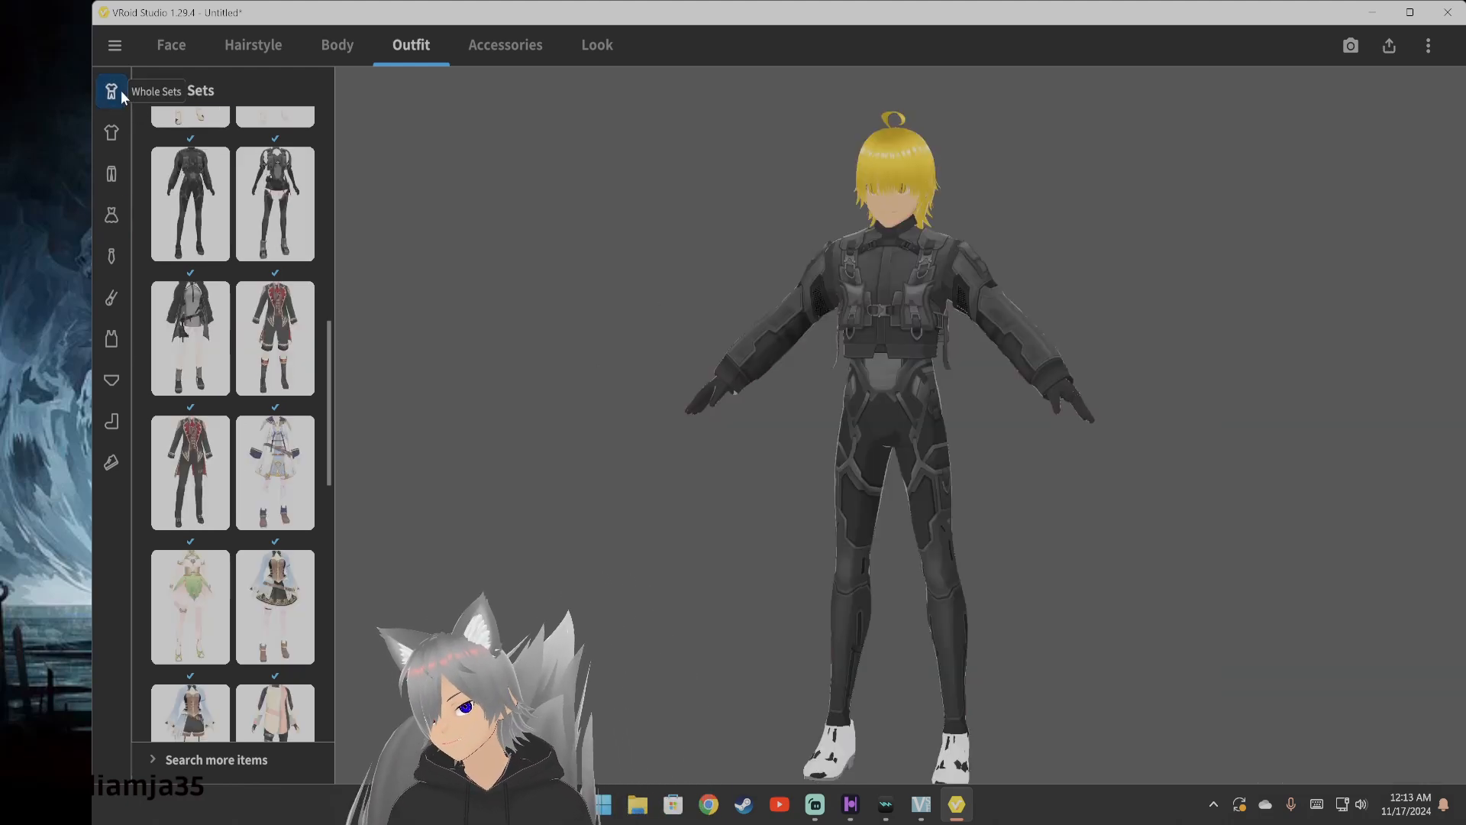
left_click(197, 184)
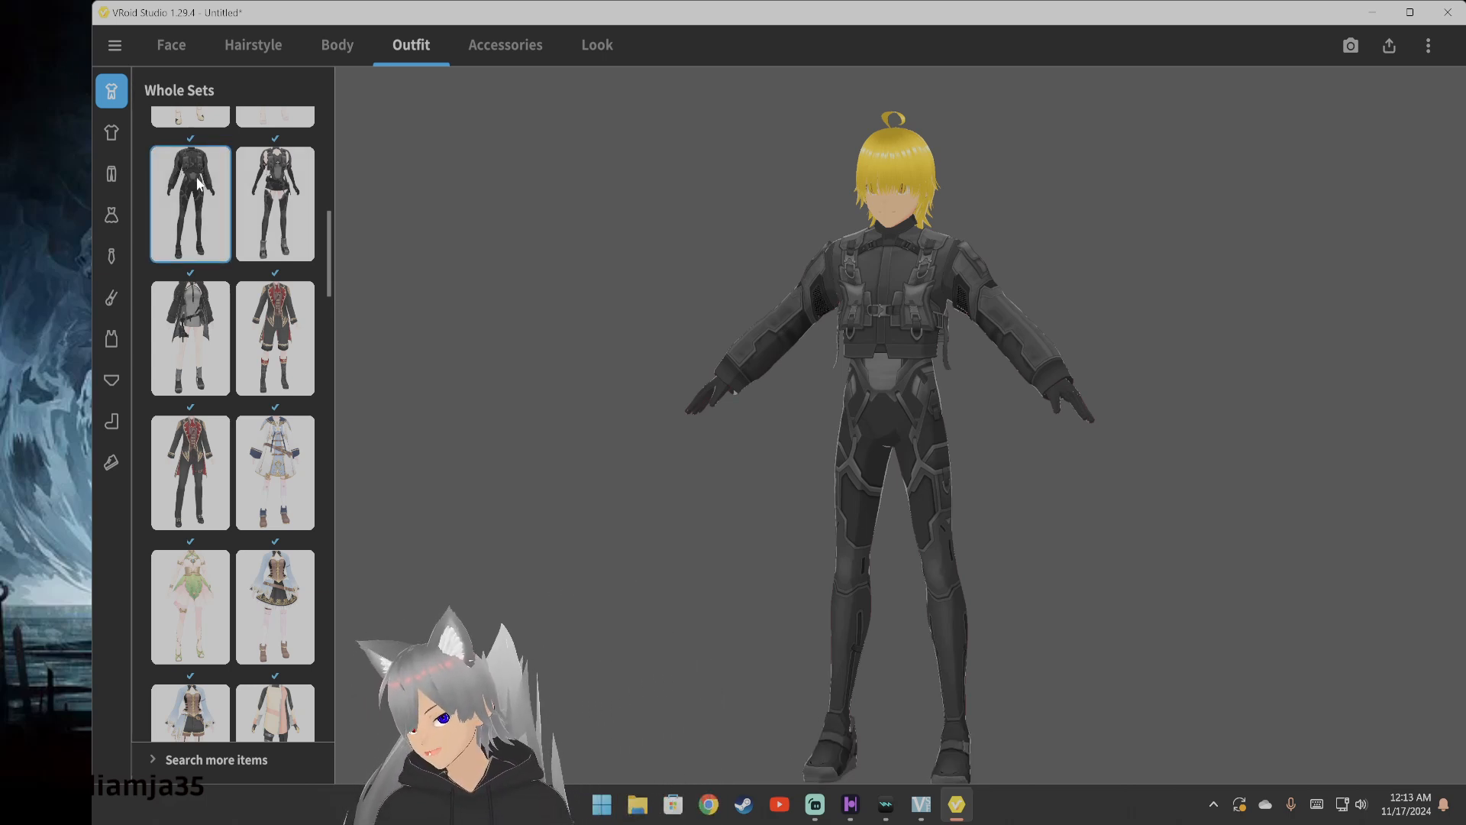
left_click_drag(837, 654, 860, 643)
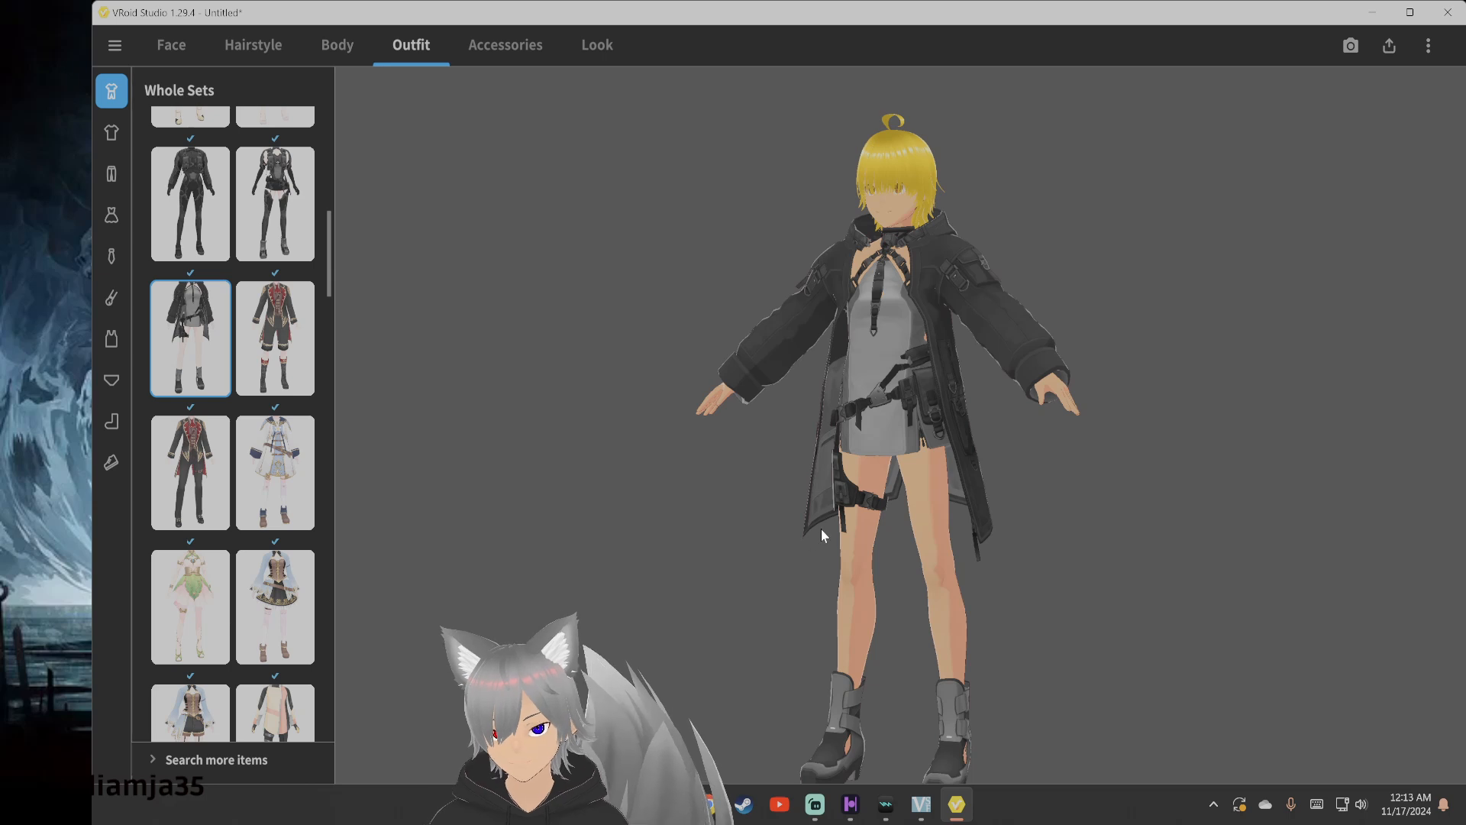
mouse_move(822, 528)
left_mouse_down()
mouse_move(846, 533)
mouse_move(826, 536)
left_mouse_up()
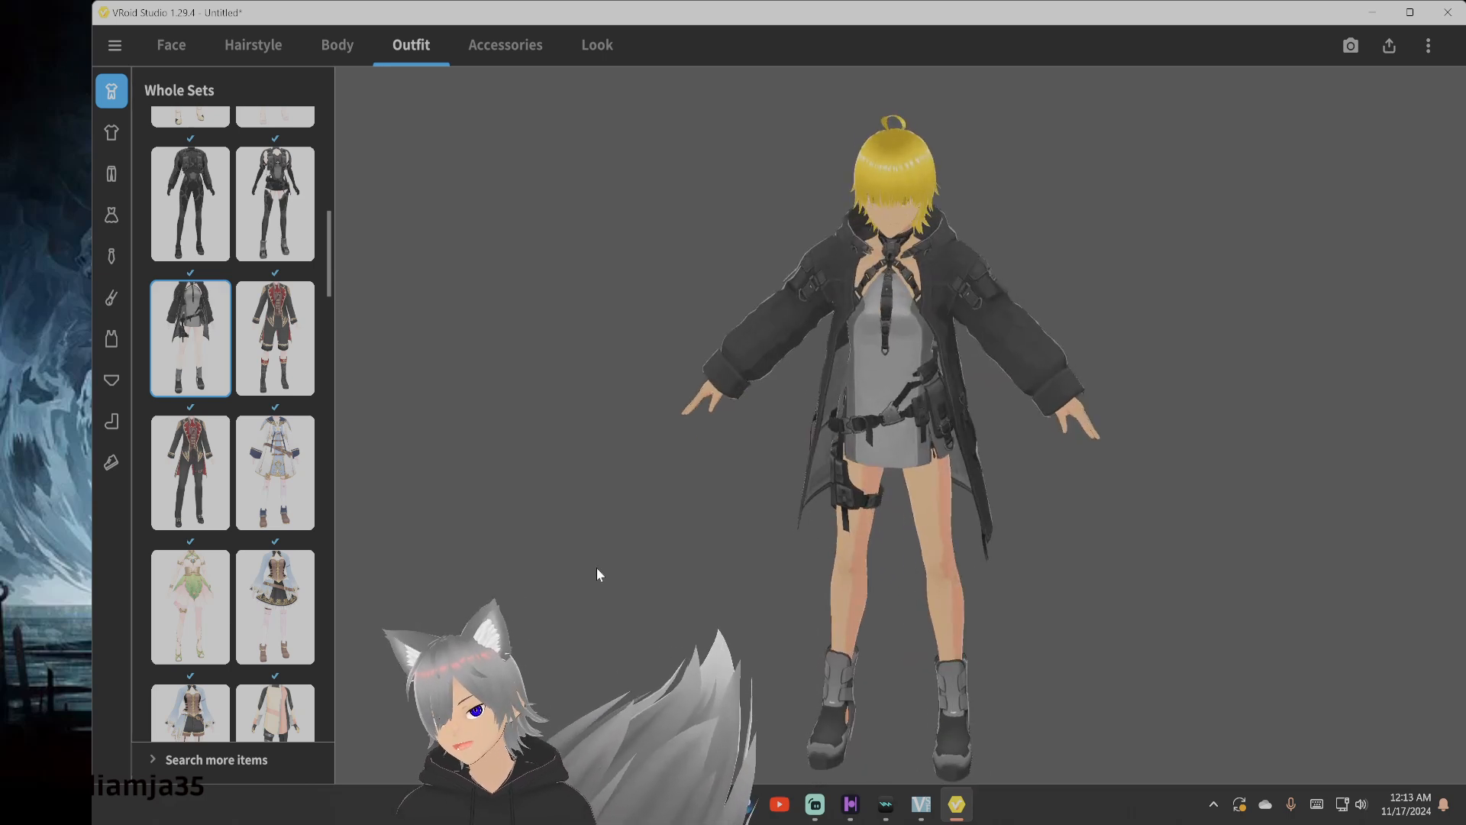
scroll(259, 611, "down", 5)
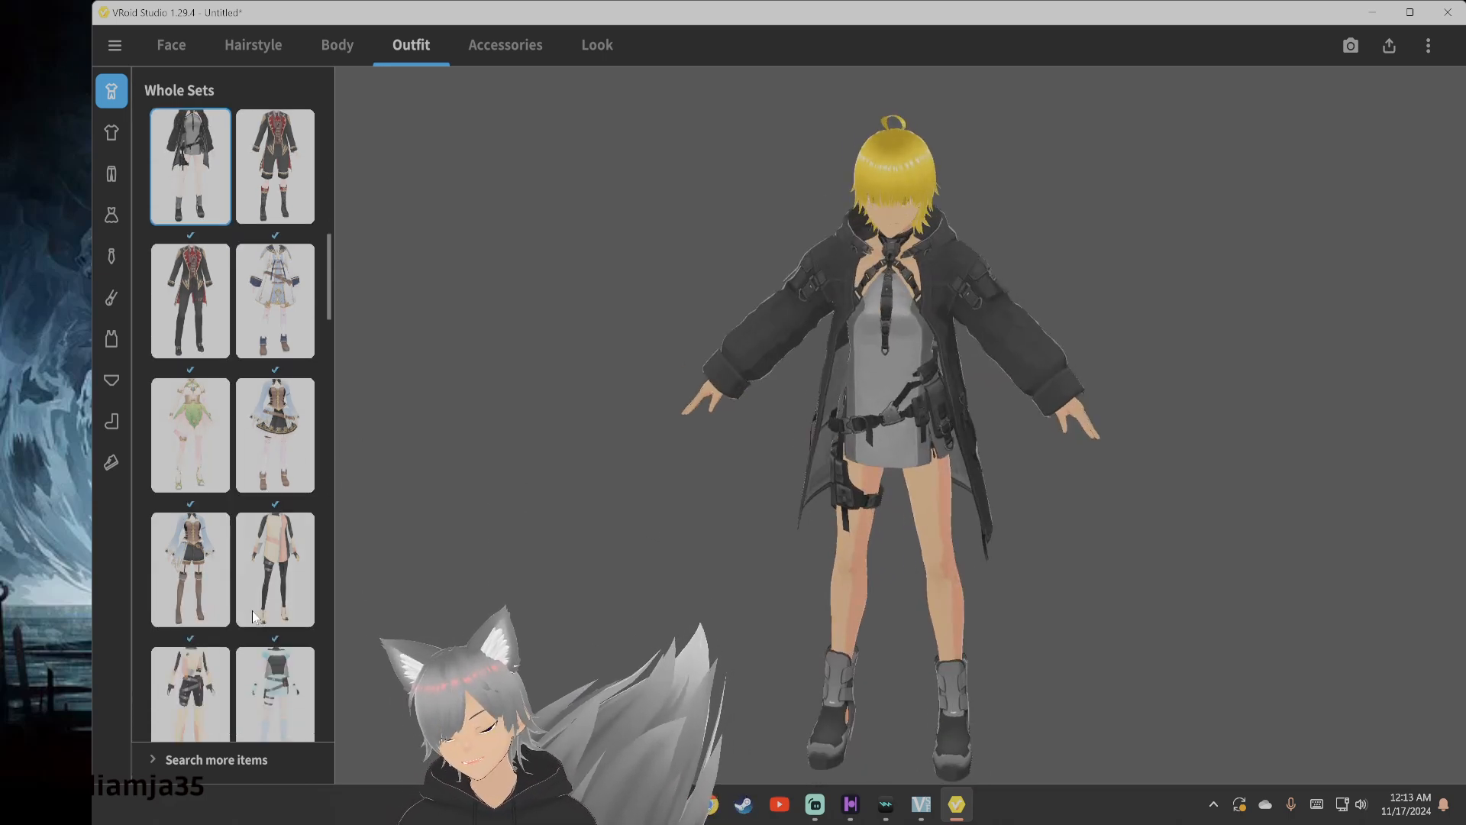
scroll(269, 692, "down", 1)
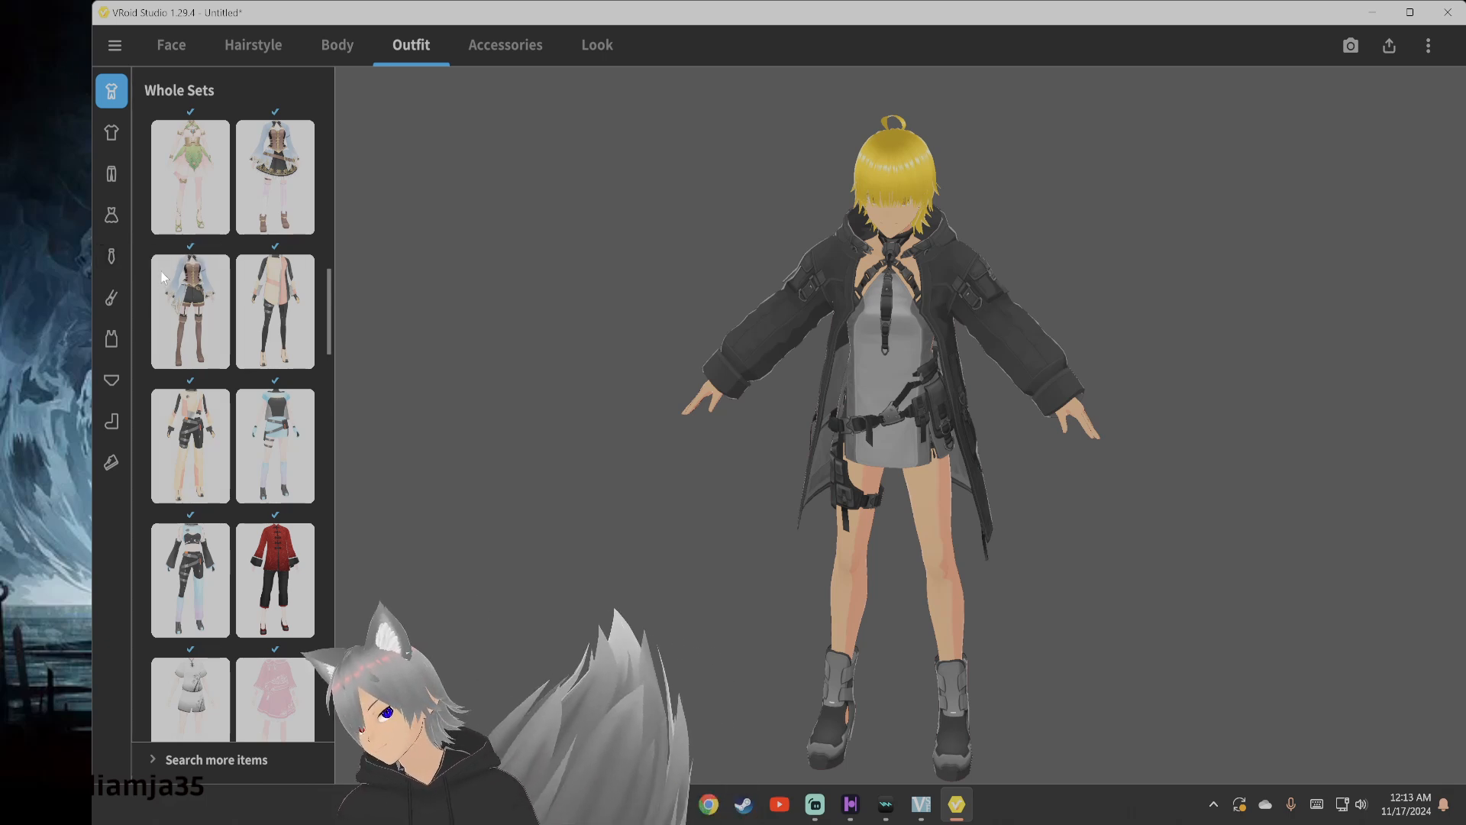
Remove the black tie-style neck accessory from the outfit
left_click(121, 246)
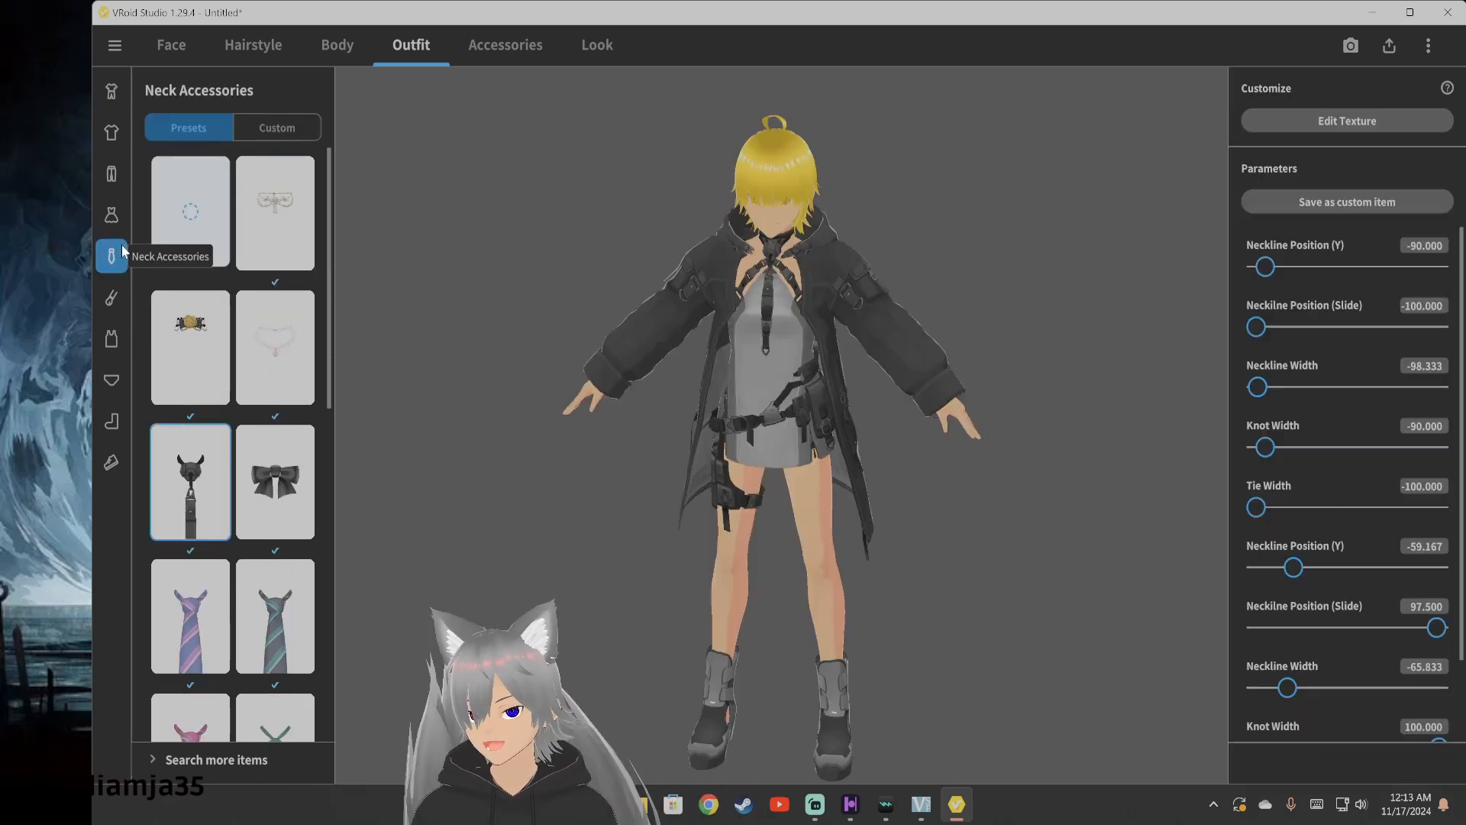
left_click(194, 207)
left_click(110, 96)
Replace the hooded coat with the dark sleeveless high-neck top
left_click(113, 133)
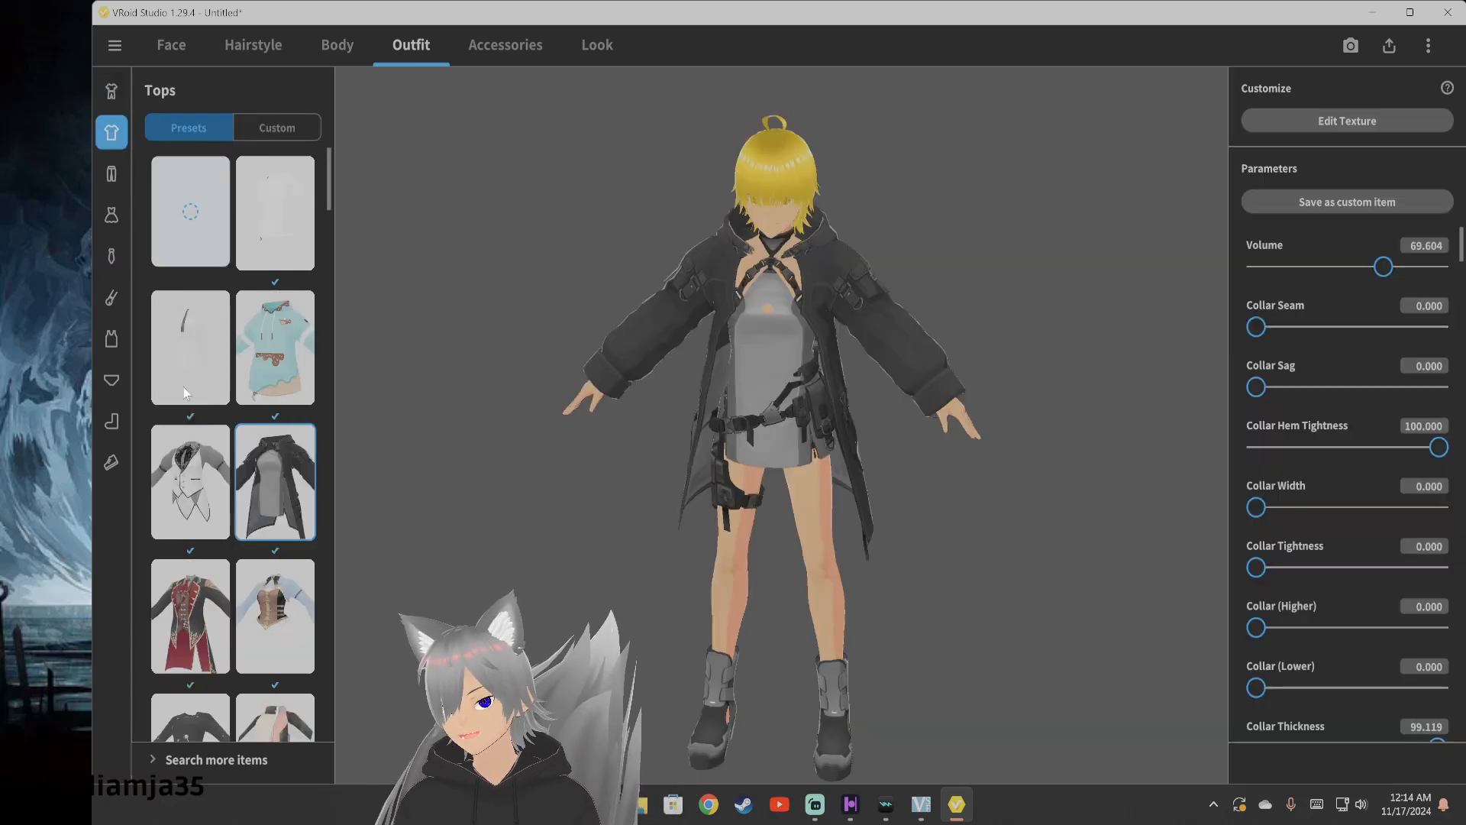
scroll(187, 413, "down", 15)
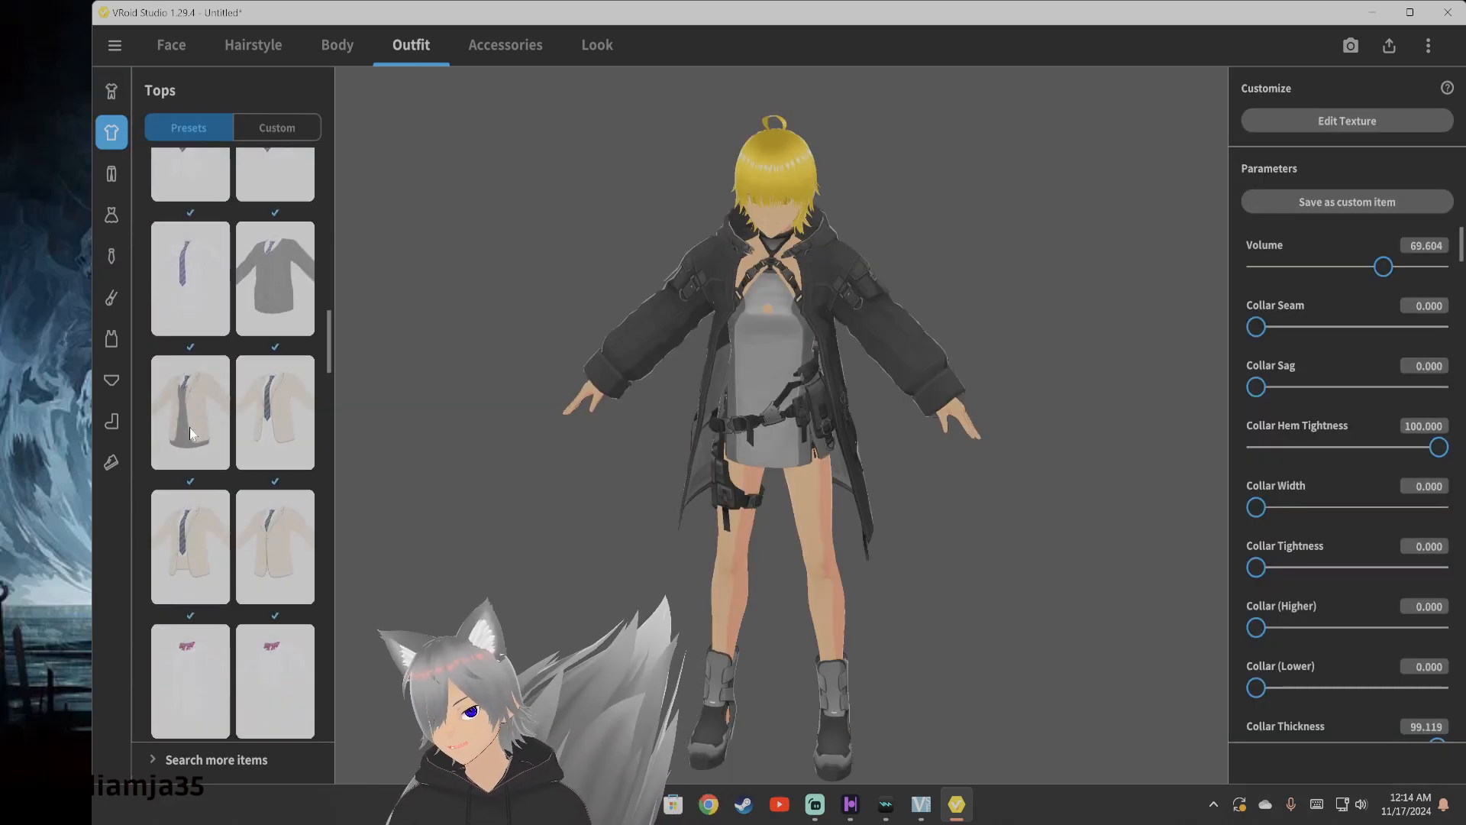
scroll(189, 432, "down", 10)
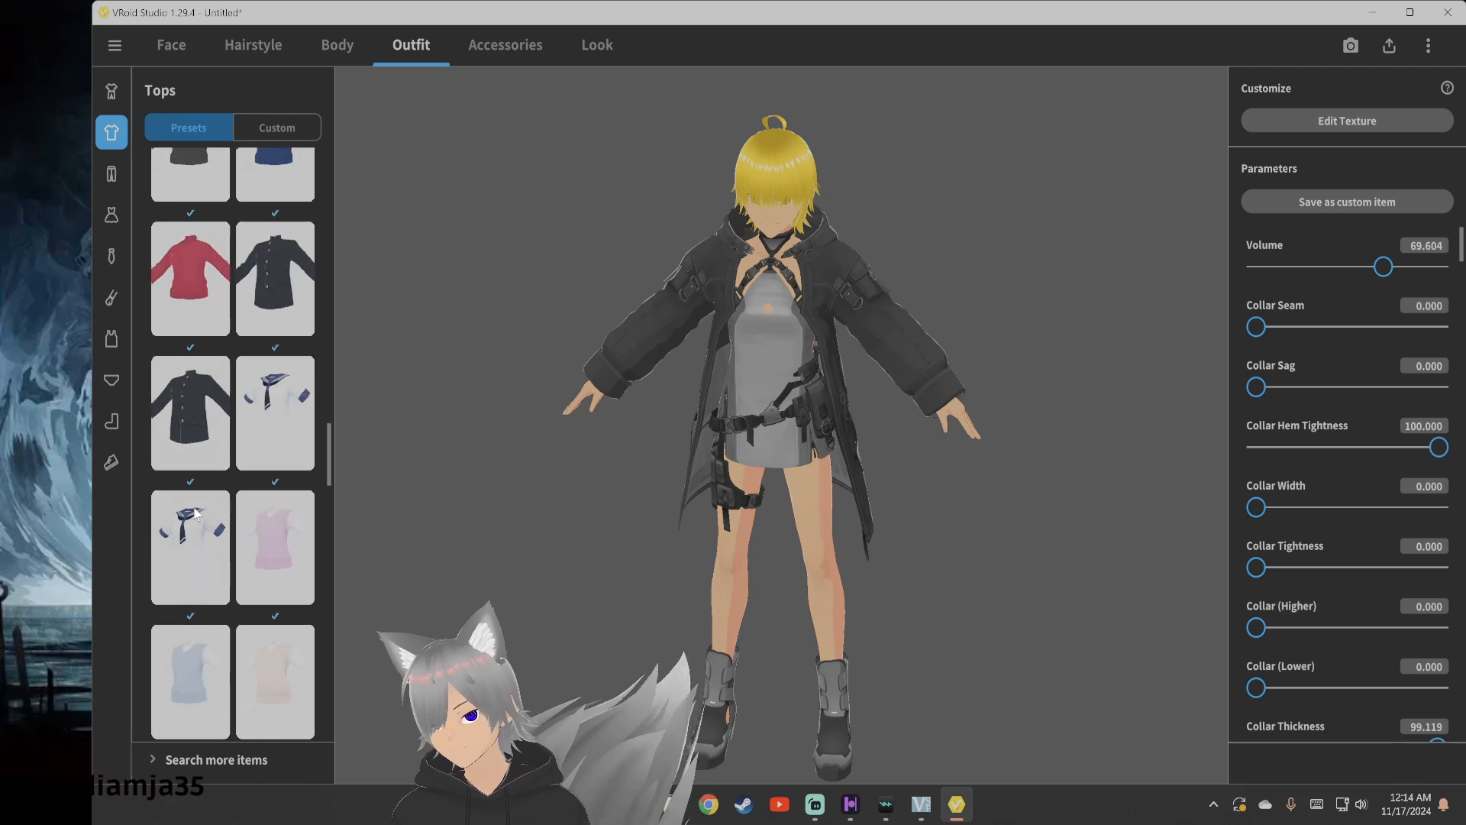
scroll(191, 549, "down", 5)
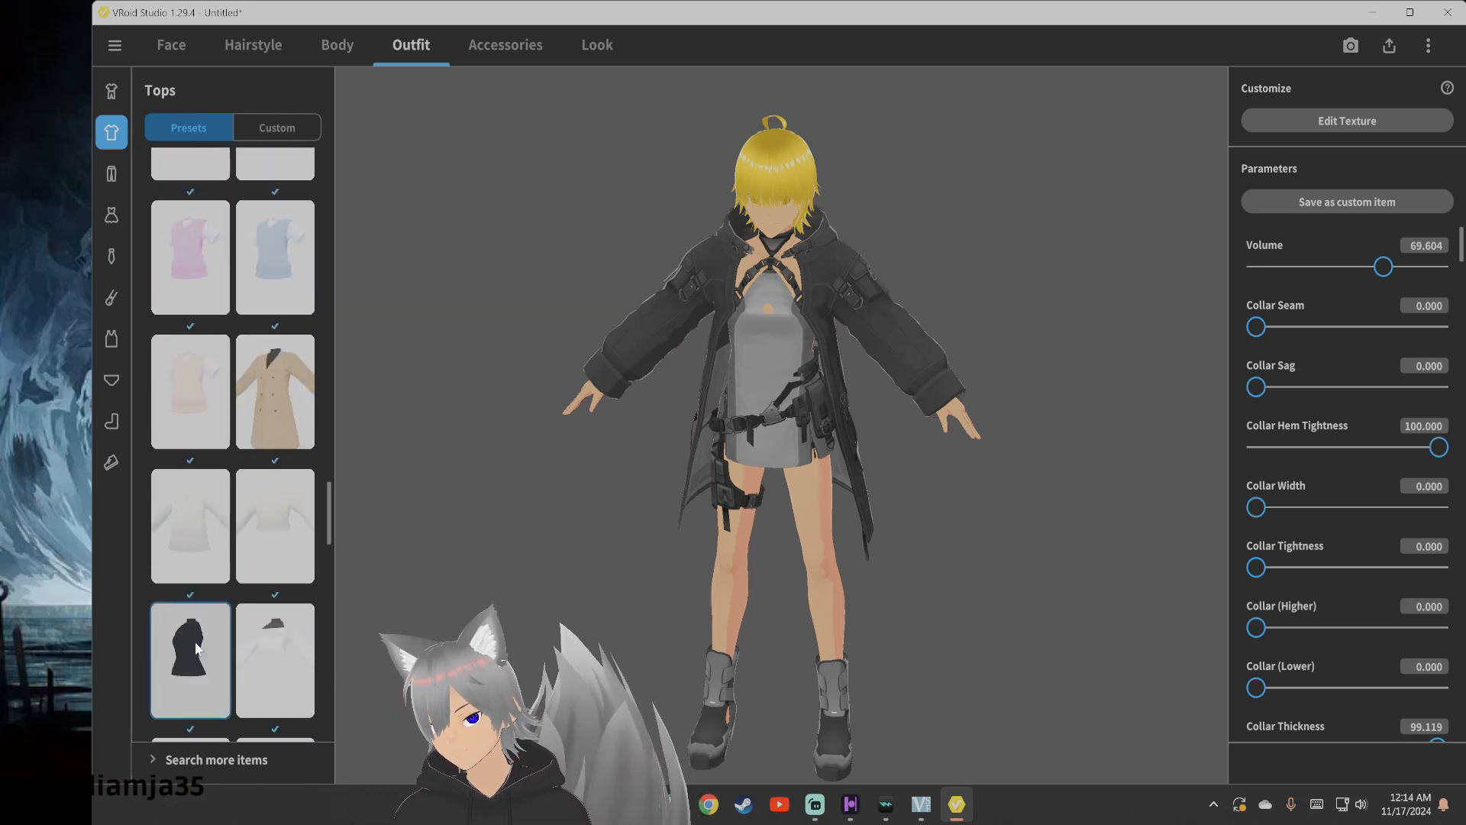
left_click(187, 637)
Try the plain black knee-length shorts, then apply the fitted black sports shorts with the side stripe as bottoms
left_click(110, 163)
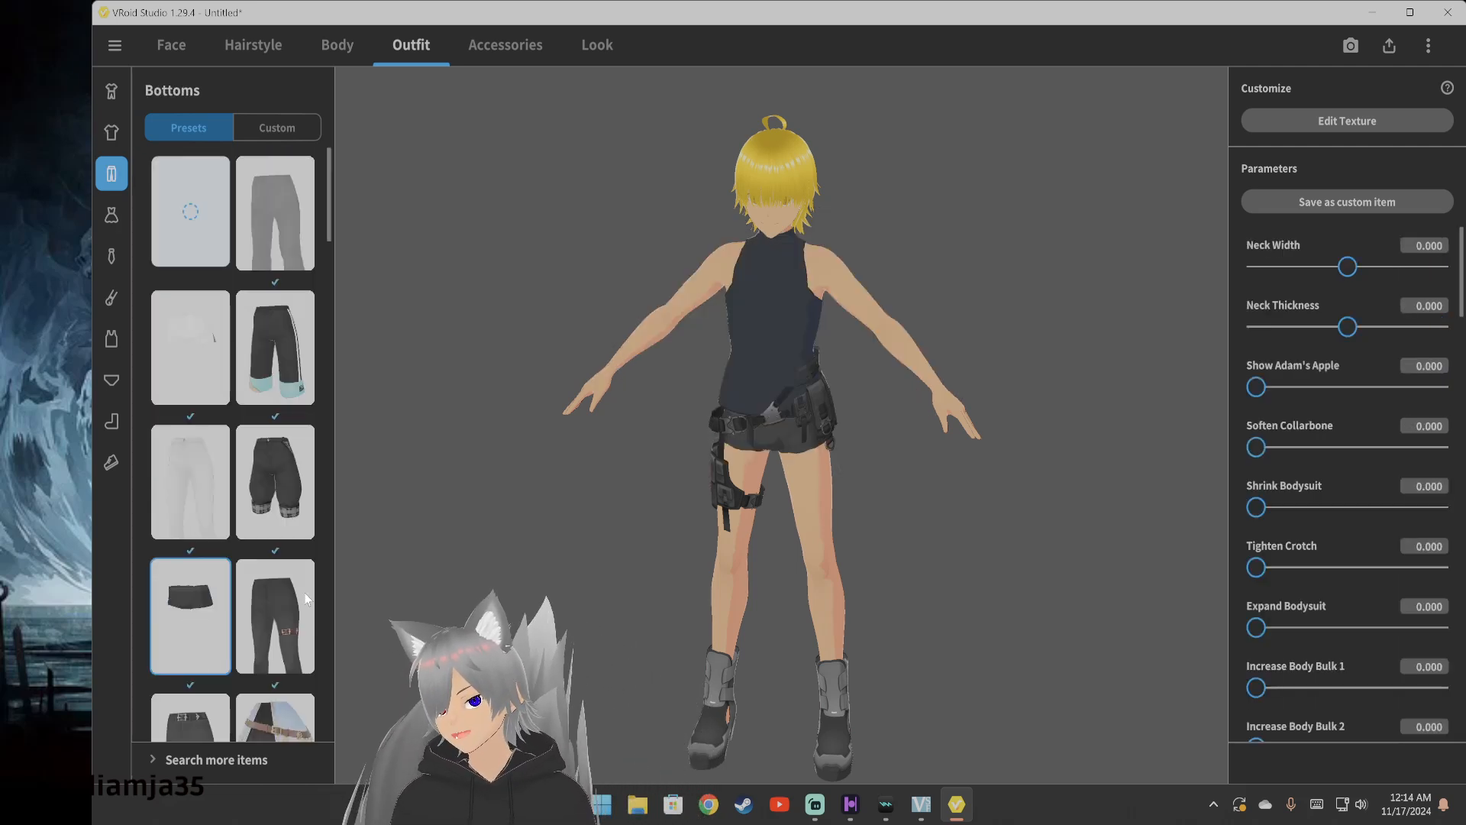
scroll(212, 537, "down", 5)
left_click(254, 376)
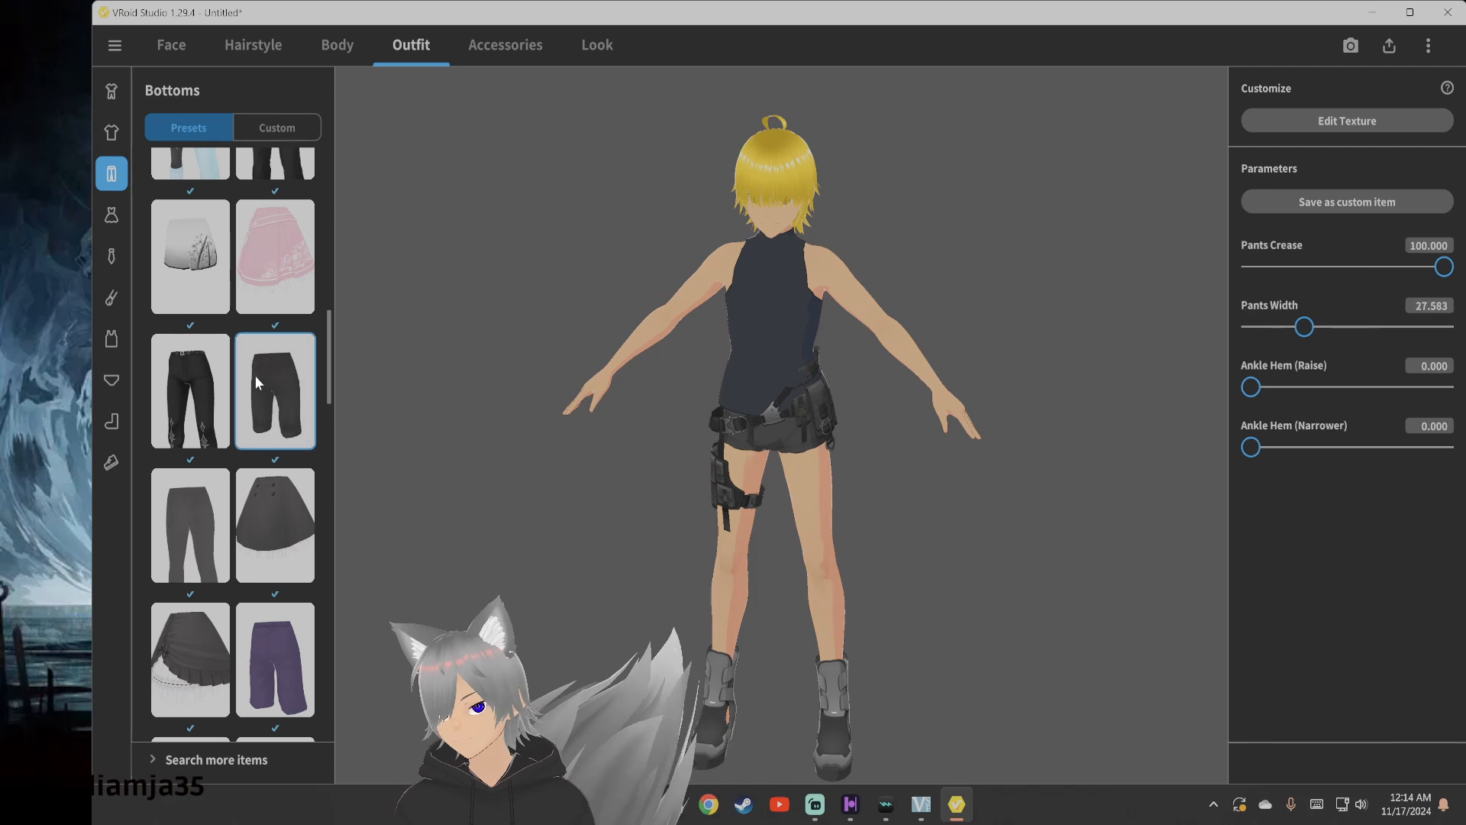
scroll(244, 516, "down", 1)
scroll(244, 517, "down", 5)
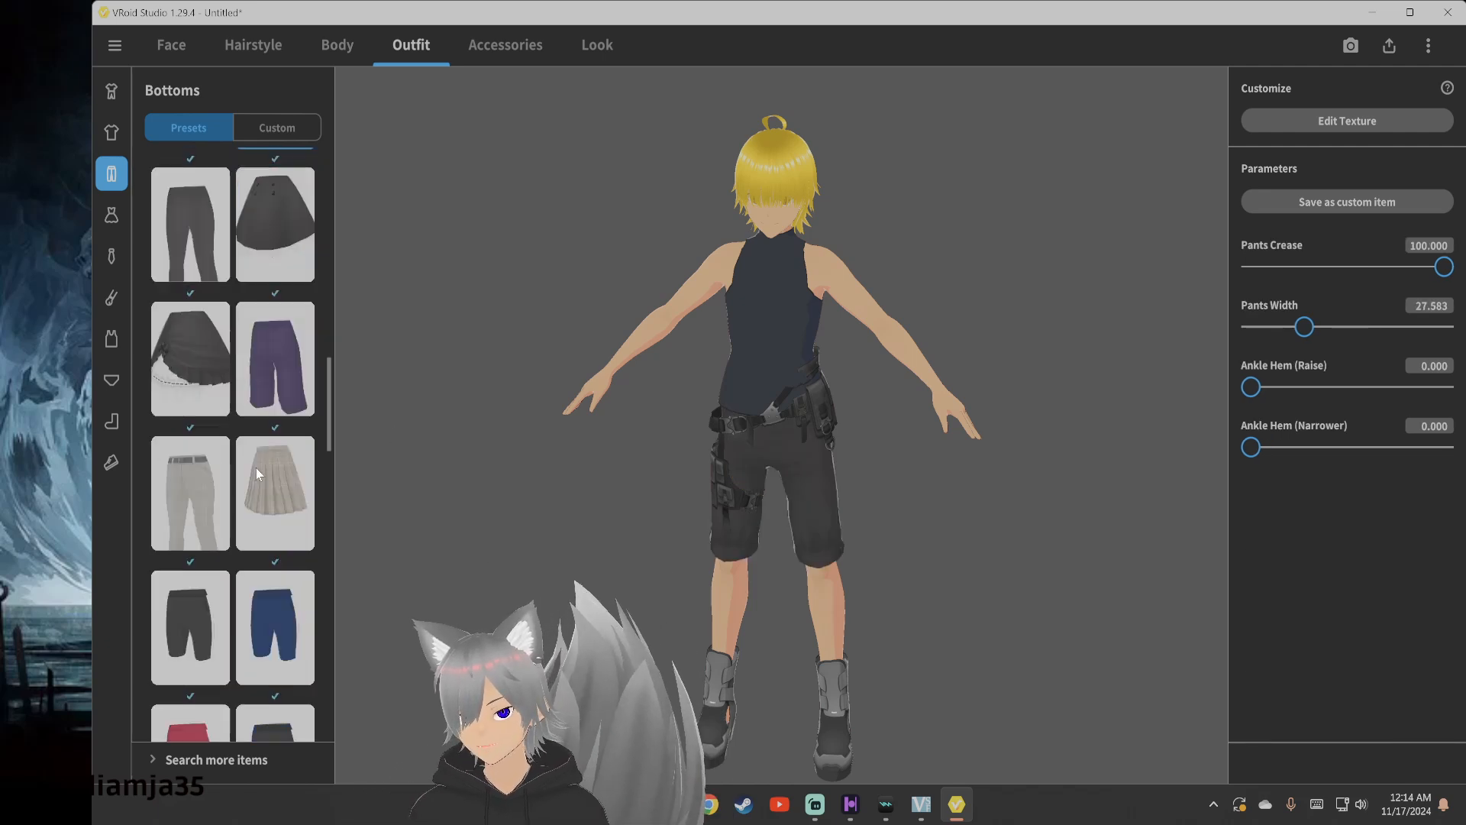
left_click(191, 496)
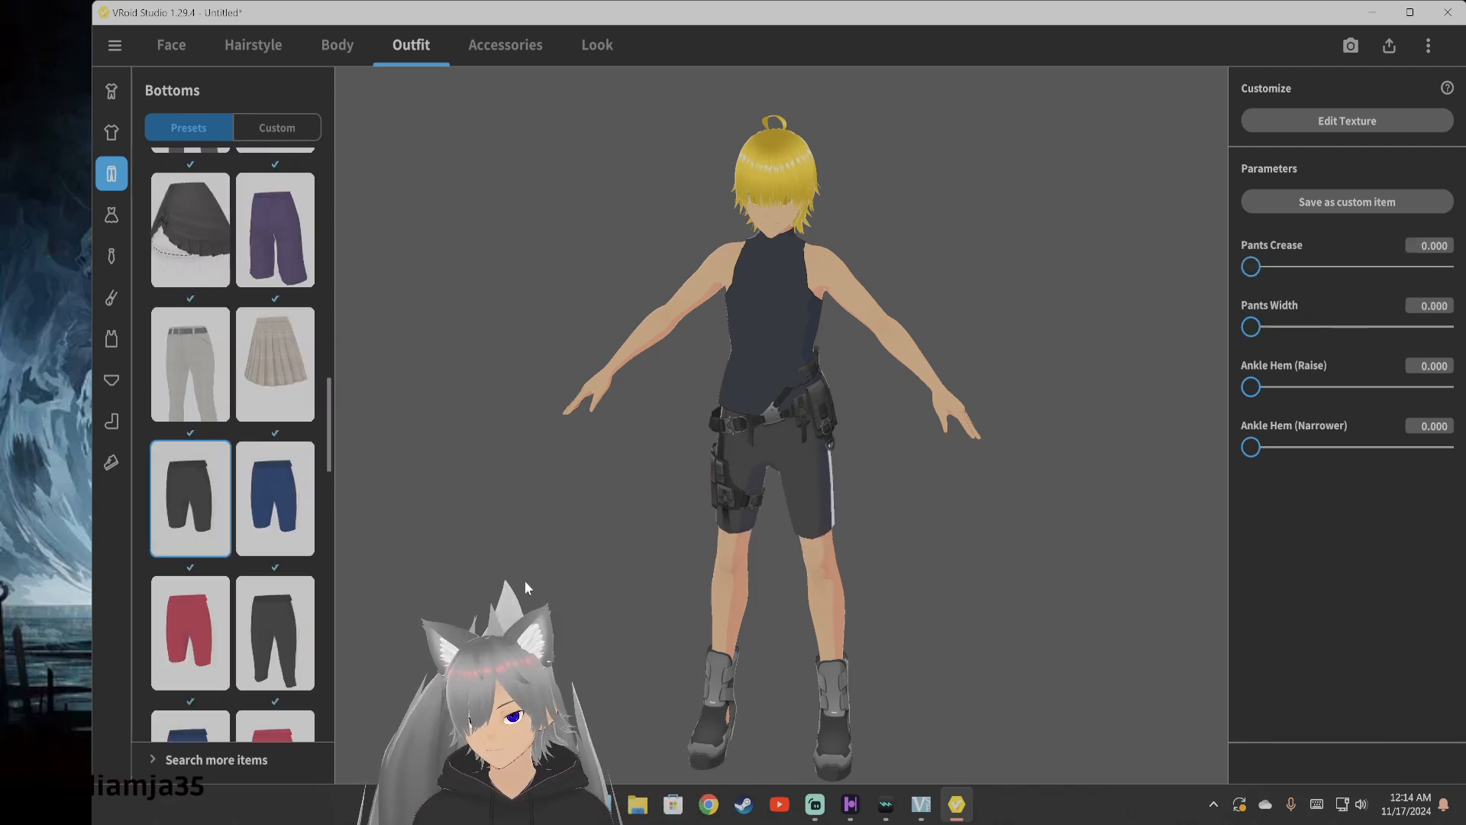
Examine the neck accessory, arm accessory, dress, bottoms and socks presets to check which outfit items are applied
left_click(114, 260)
scroll(192, 264, "up", 8)
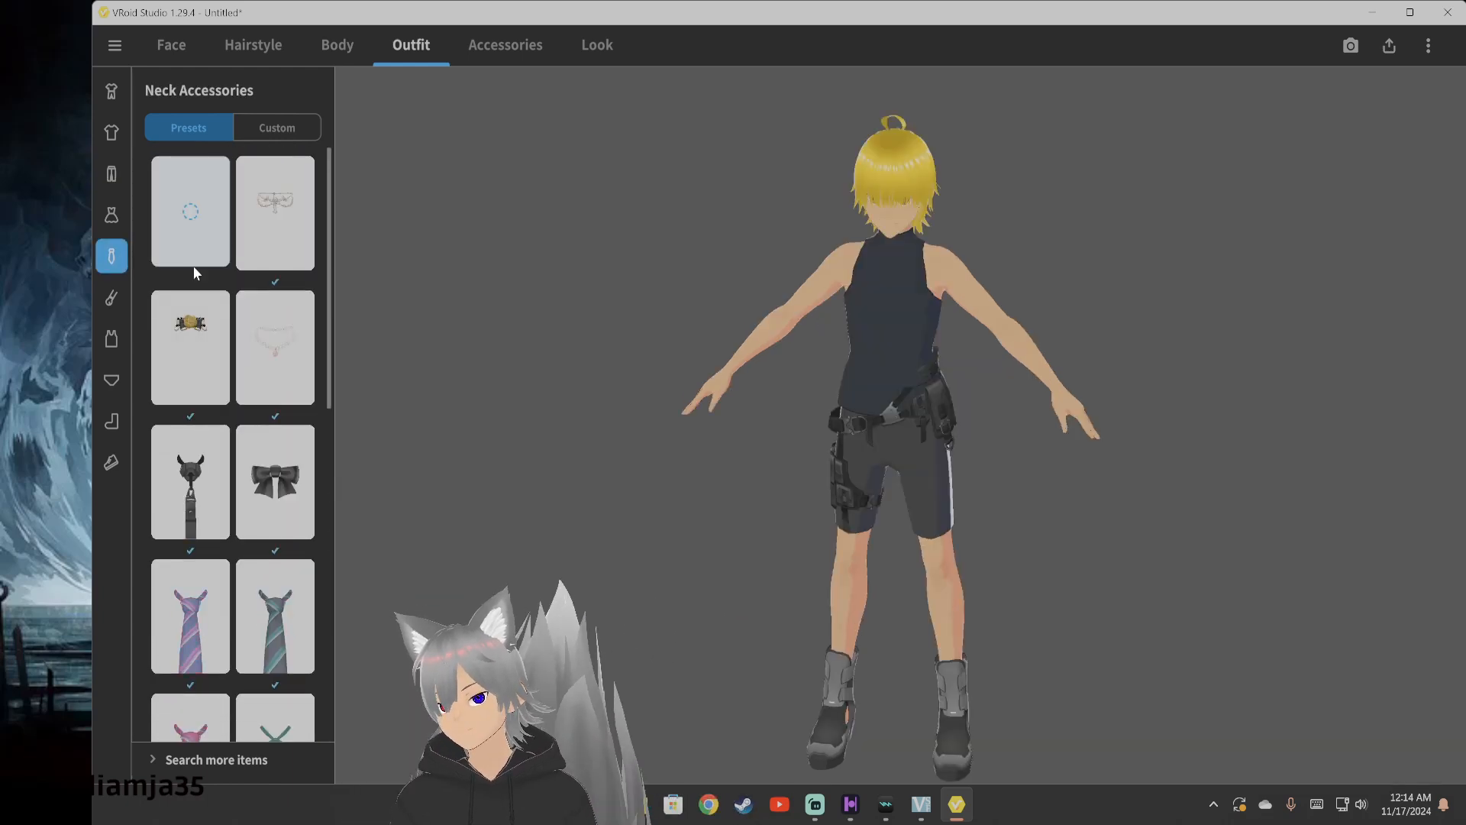
left_click(177, 209)
left_click(112, 298)
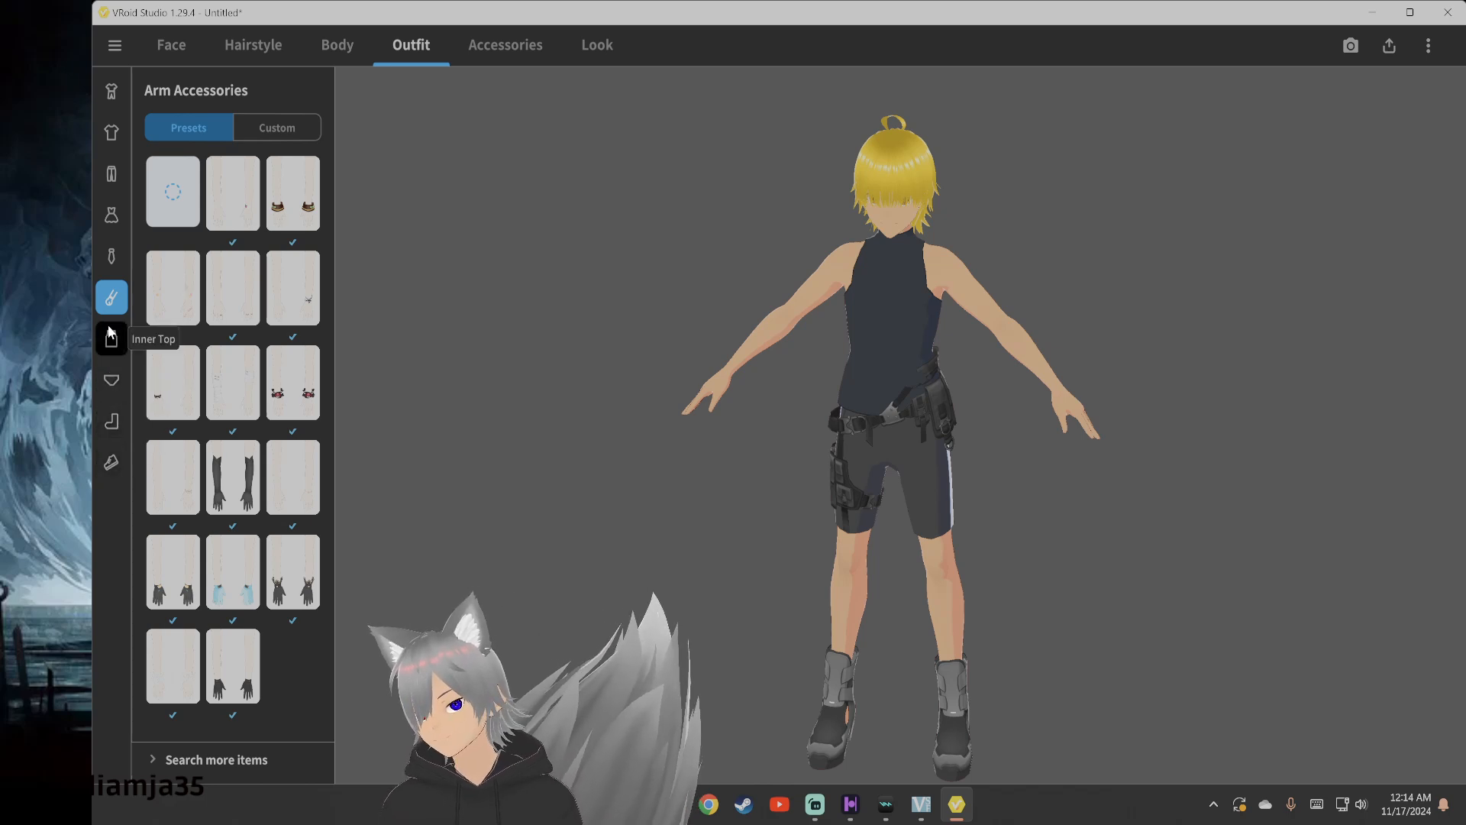
left_click(112, 260)
left_click(111, 214)
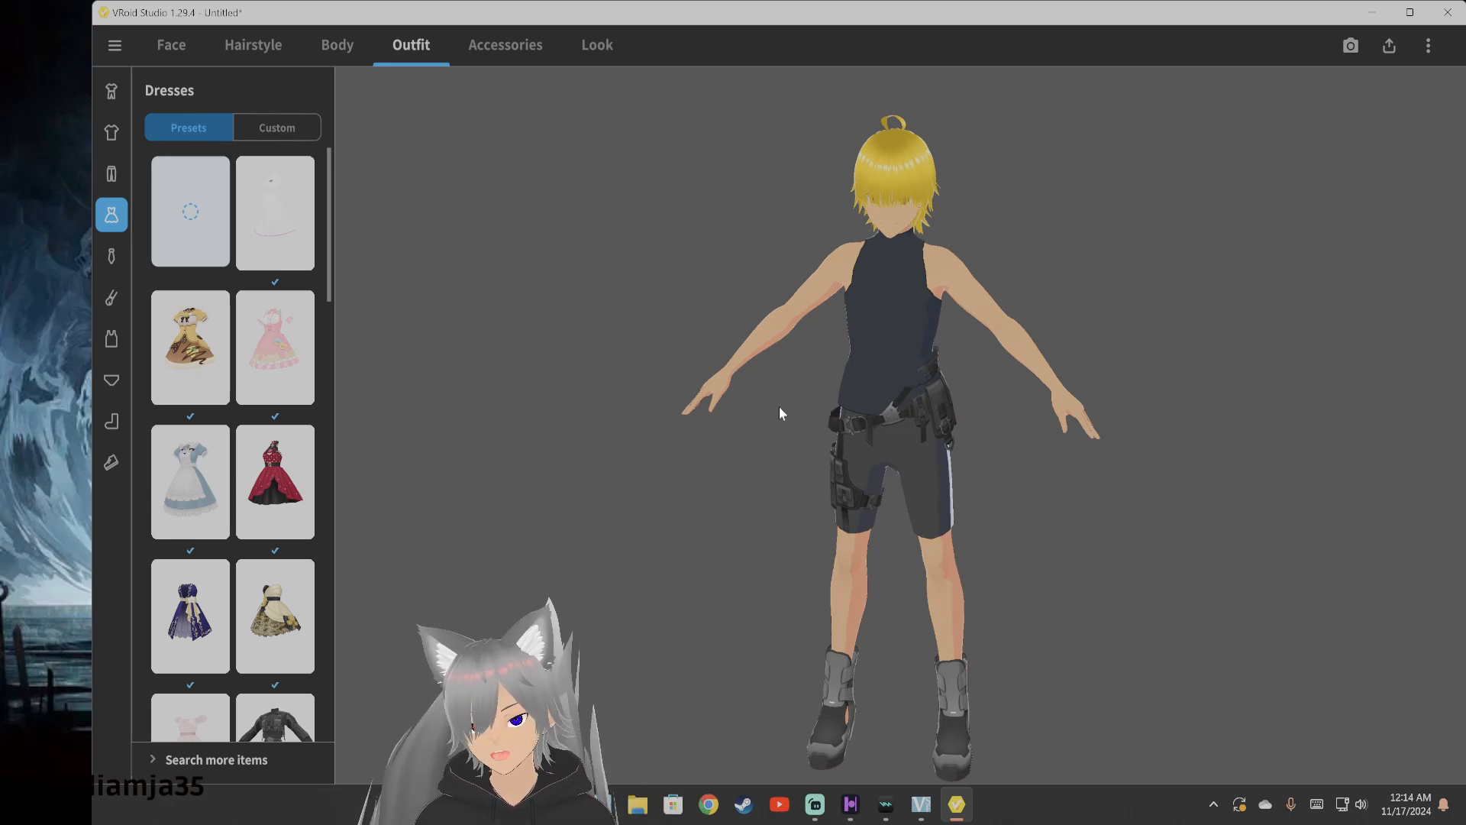
left_click(122, 186)
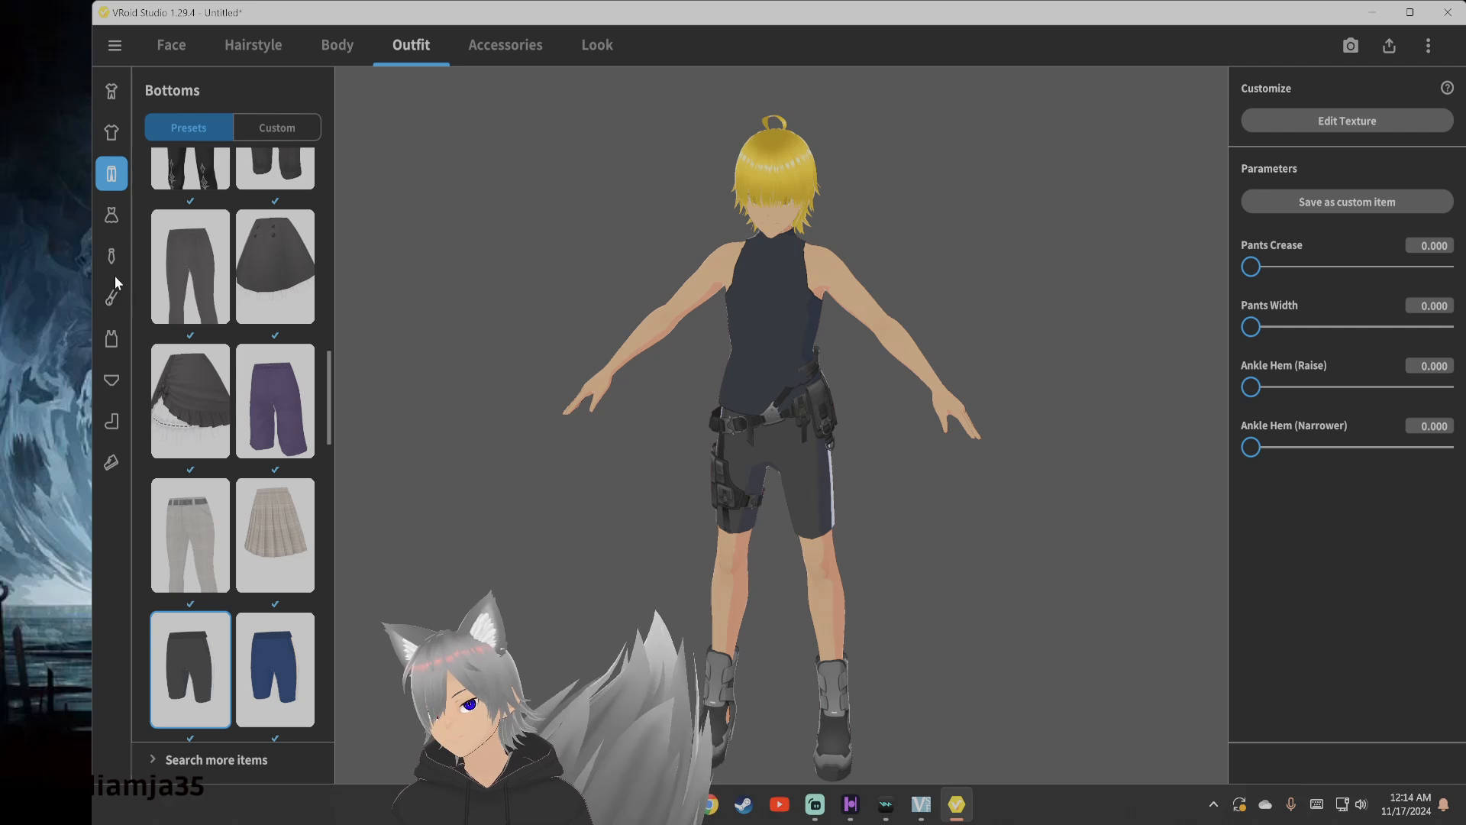
left_click(121, 299)
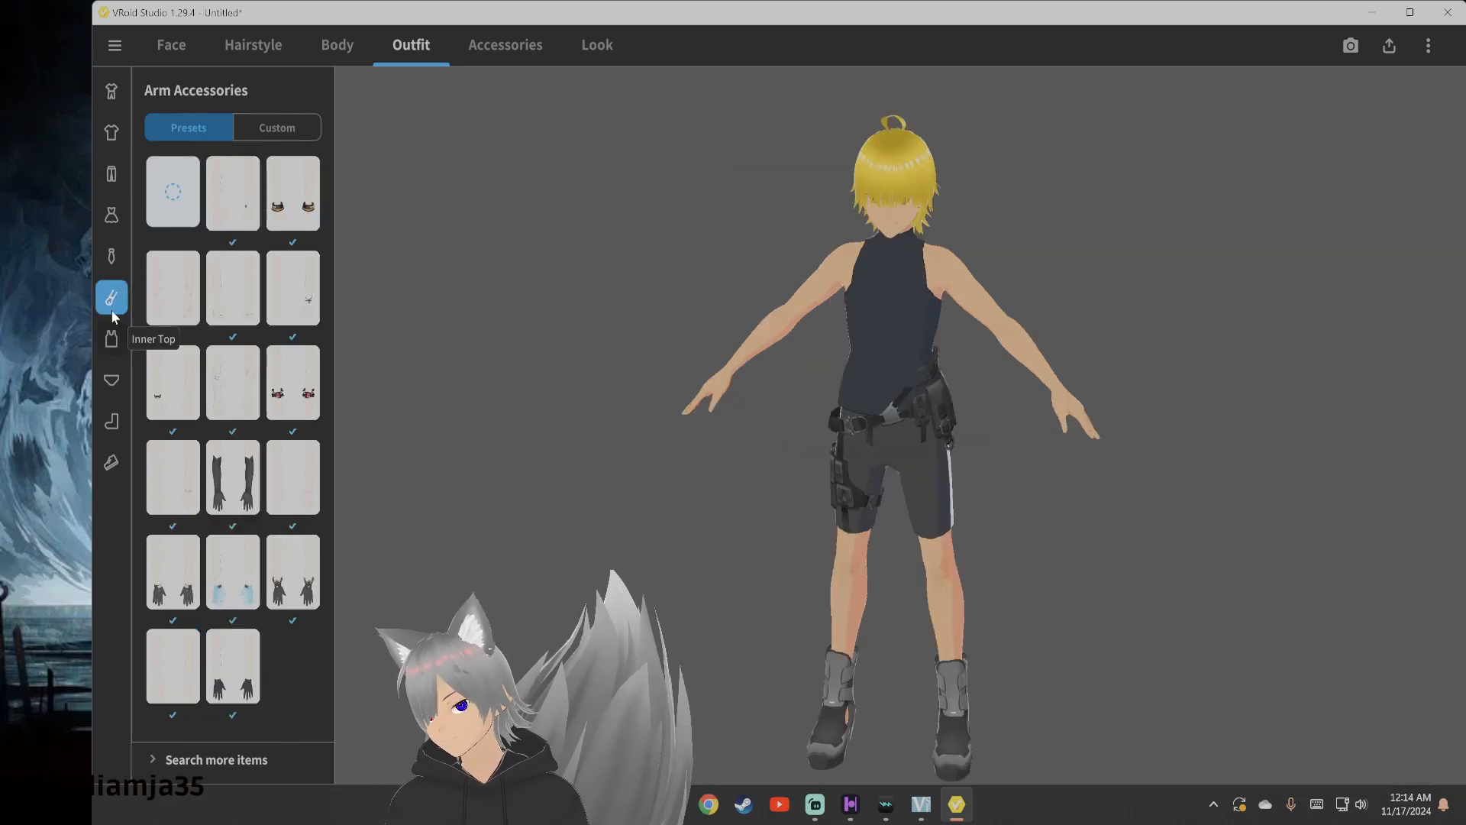
left_click(113, 256)
scroll(248, 582, "down", 10)
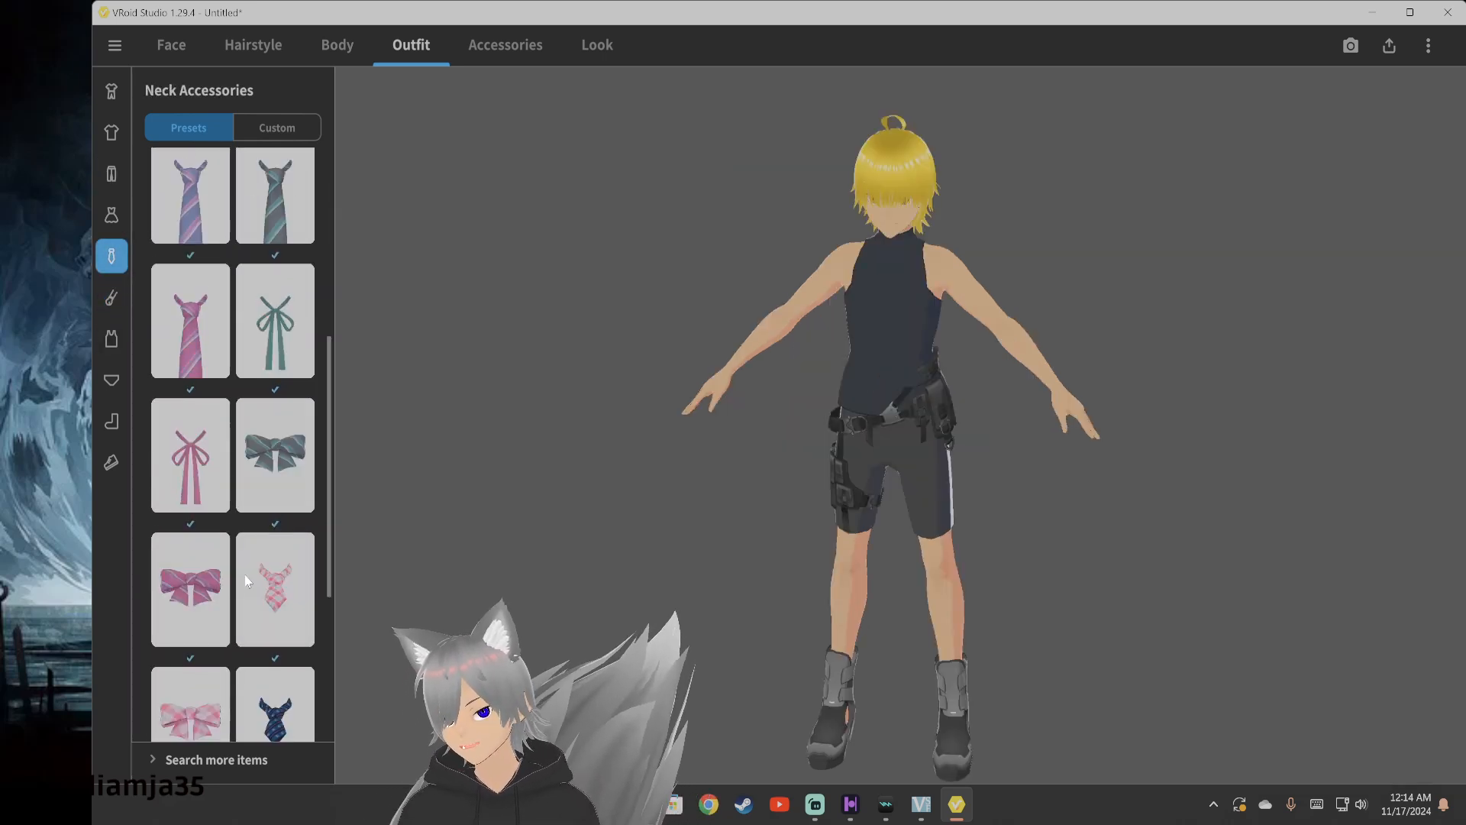
scroll(246, 582, "up", 8)
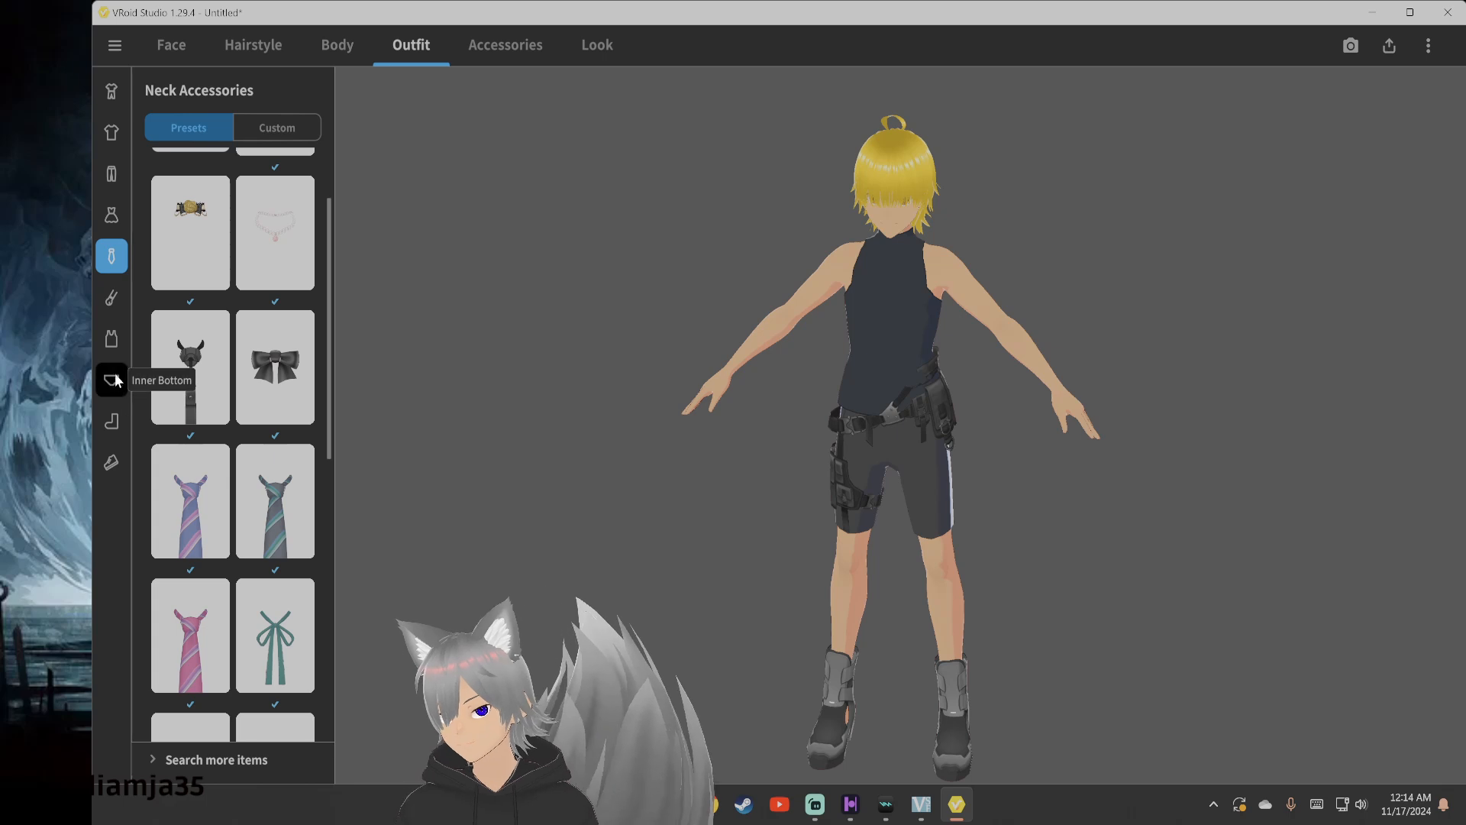
left_click(112, 420)
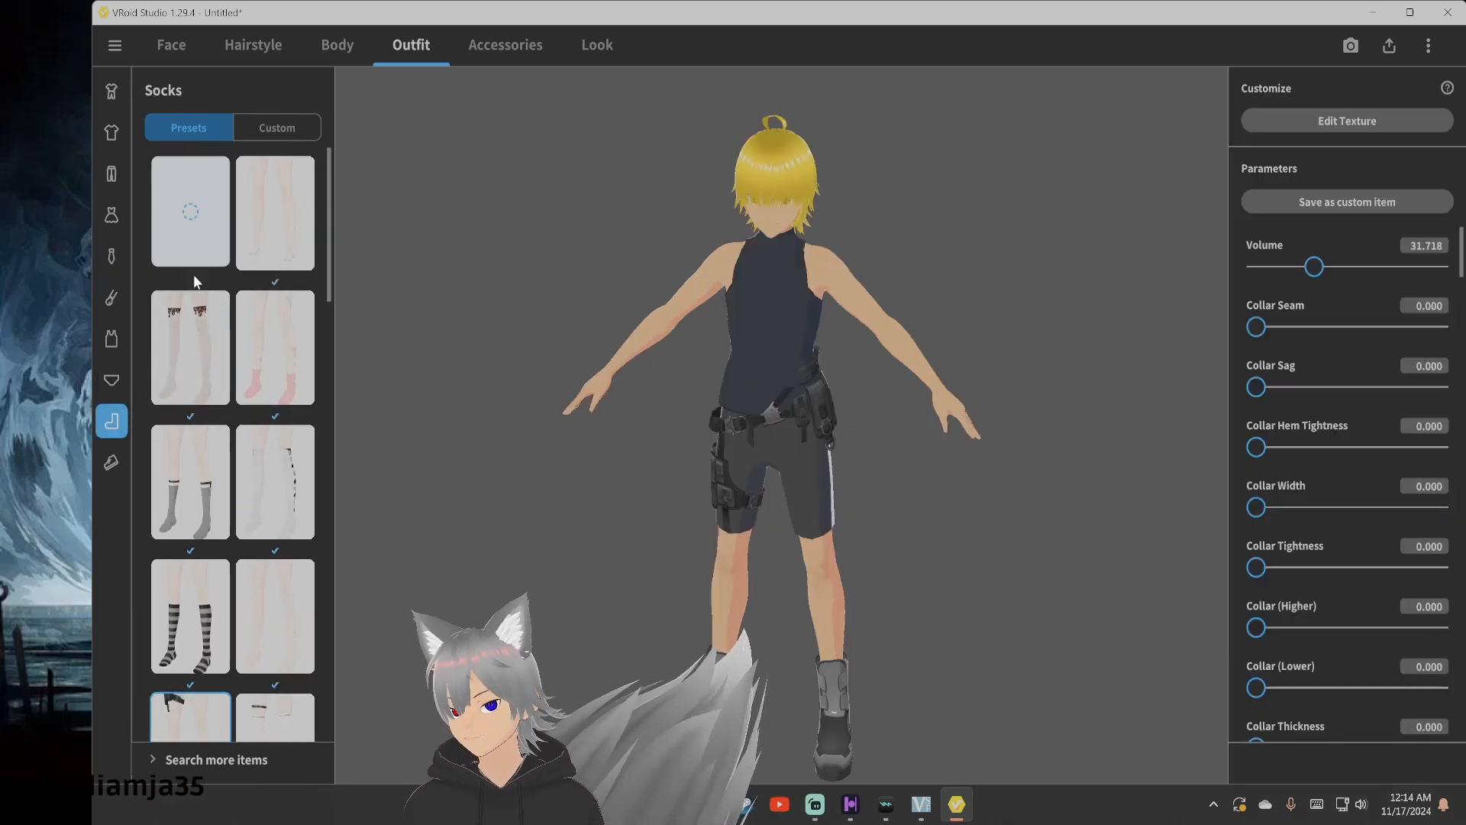
scroll(194, 305, "down", 10)
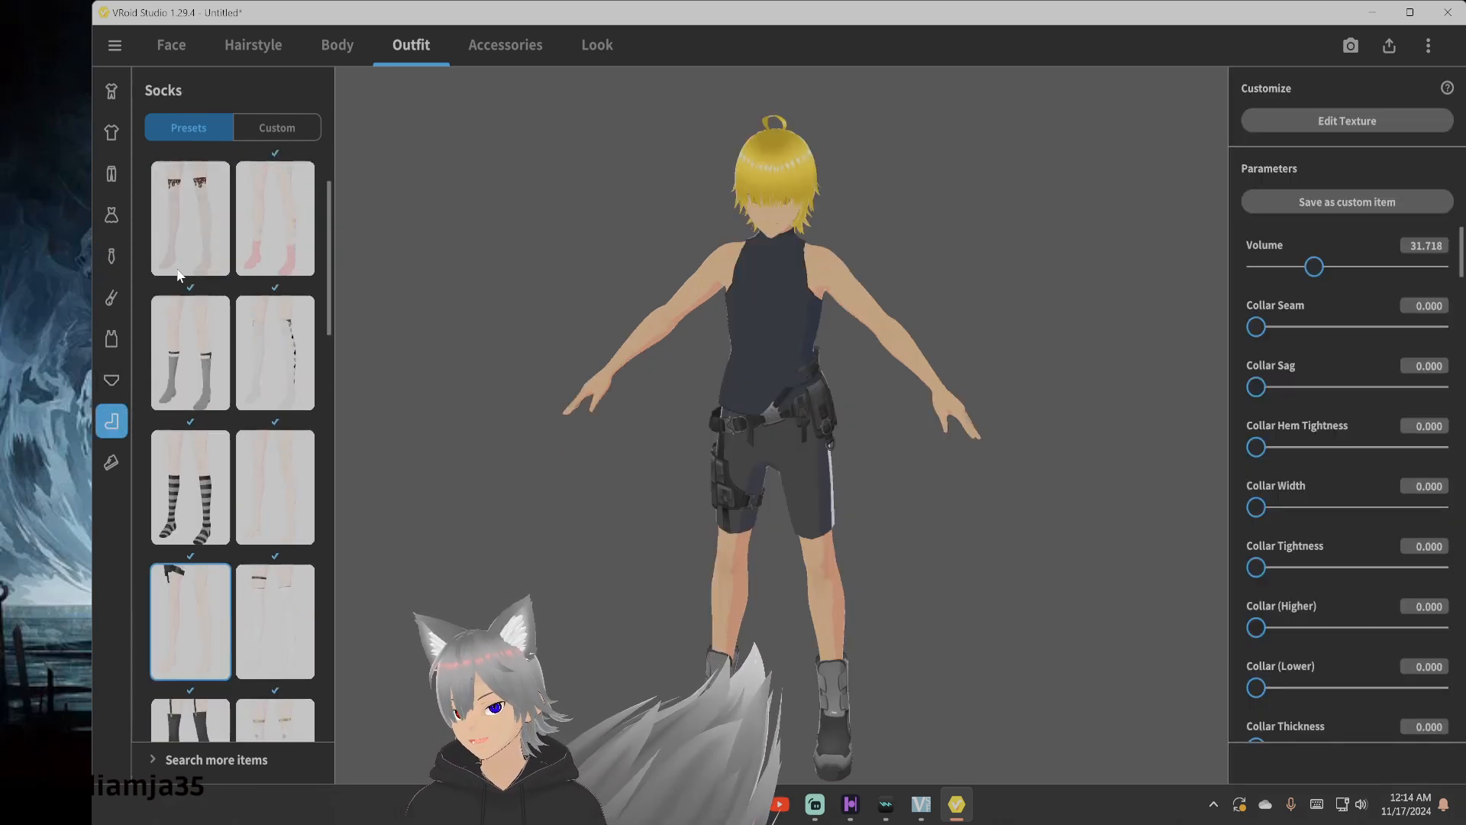
Remove the grey and black ankle boots so the character is barefoot
left_click(110, 461)
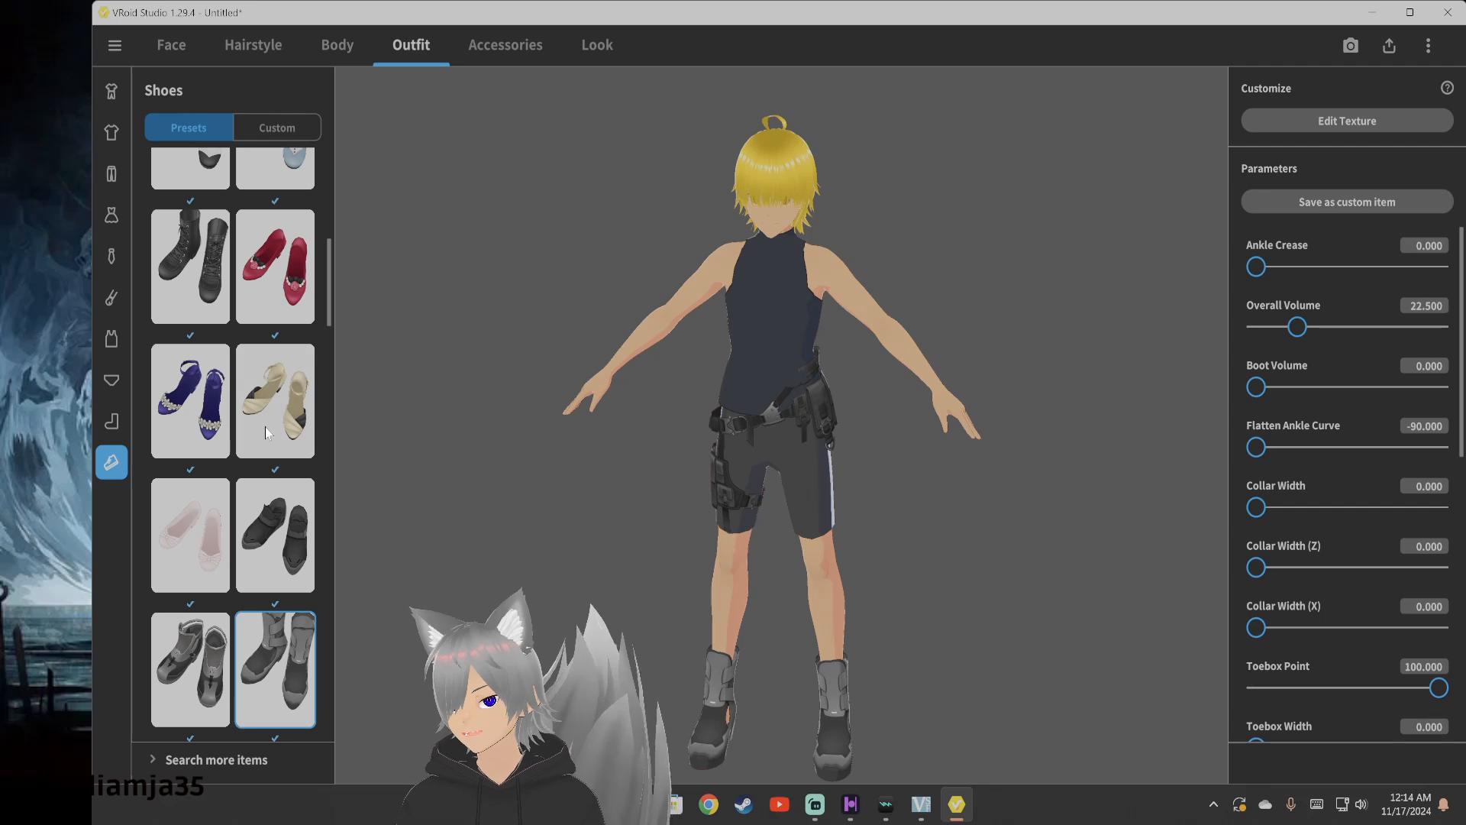
scroll(267, 395, "up", 5)
left_click(199, 253)
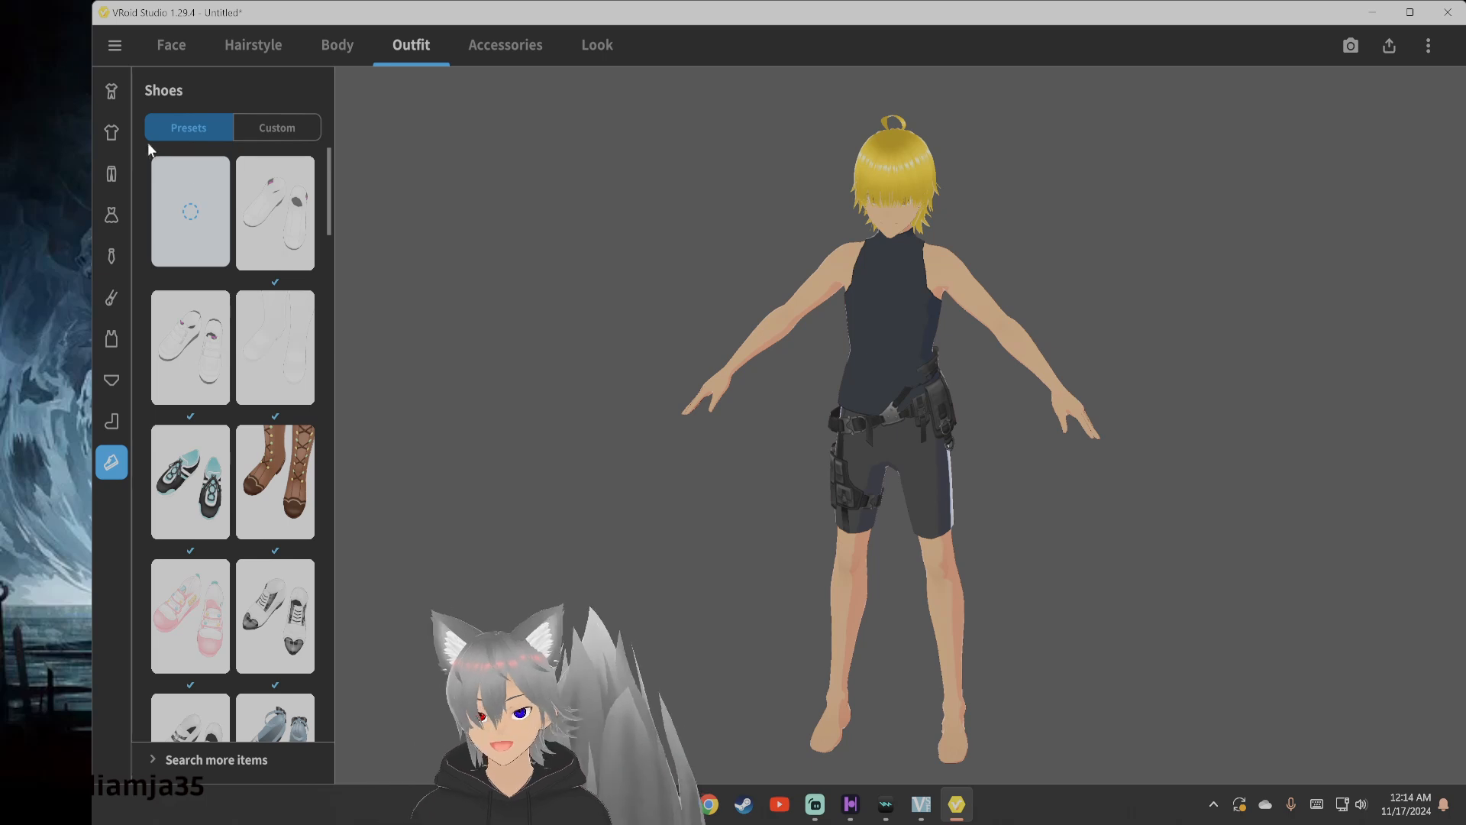
Try the whole set with the white off-shoulder top, black cropped leggings and strappy sandals
left_click(112, 297)
left_click(111, 91)
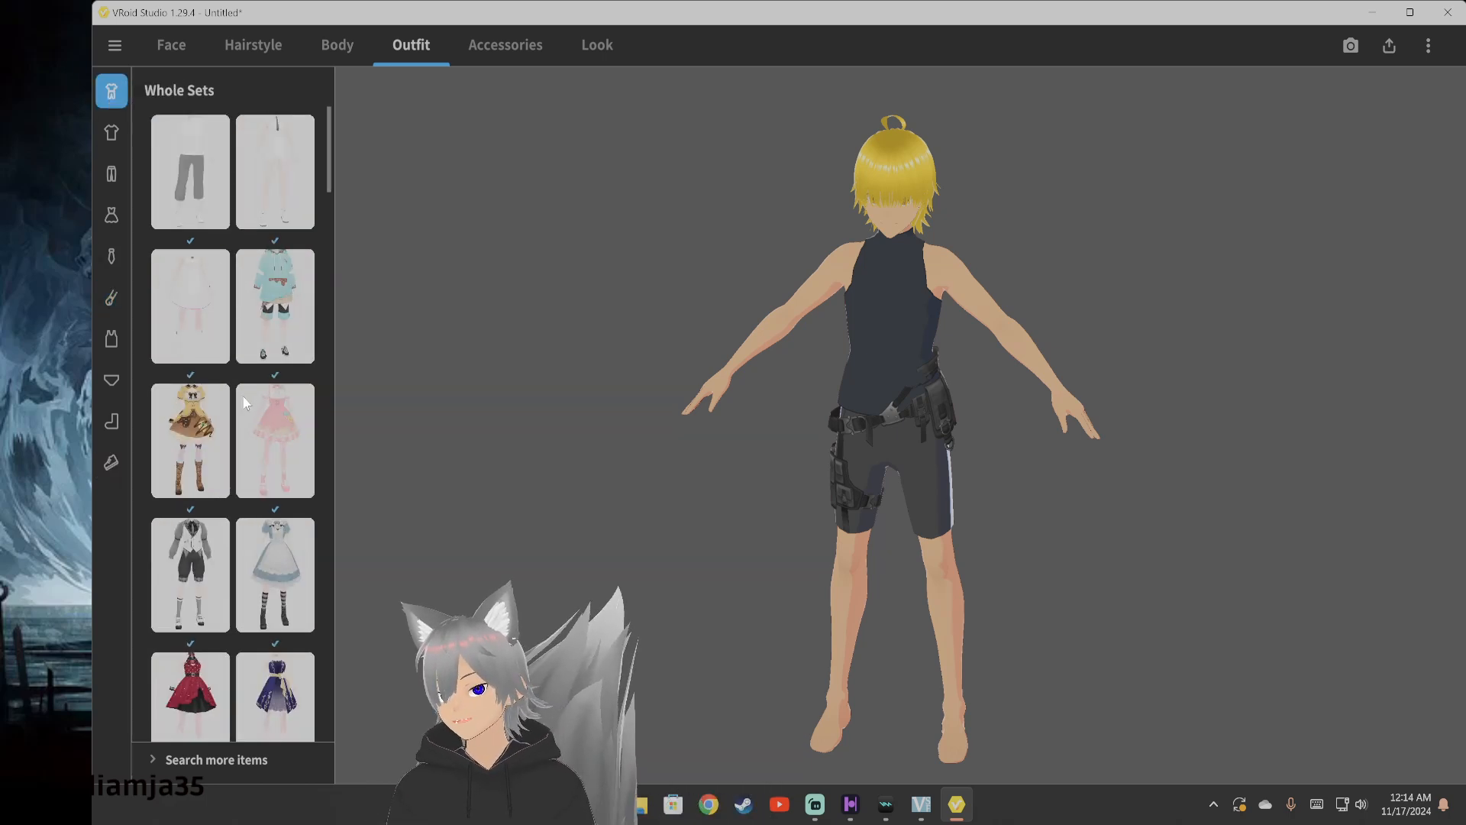
scroll(242, 396, "down", 10)
scroll(234, 561, "down", 5)
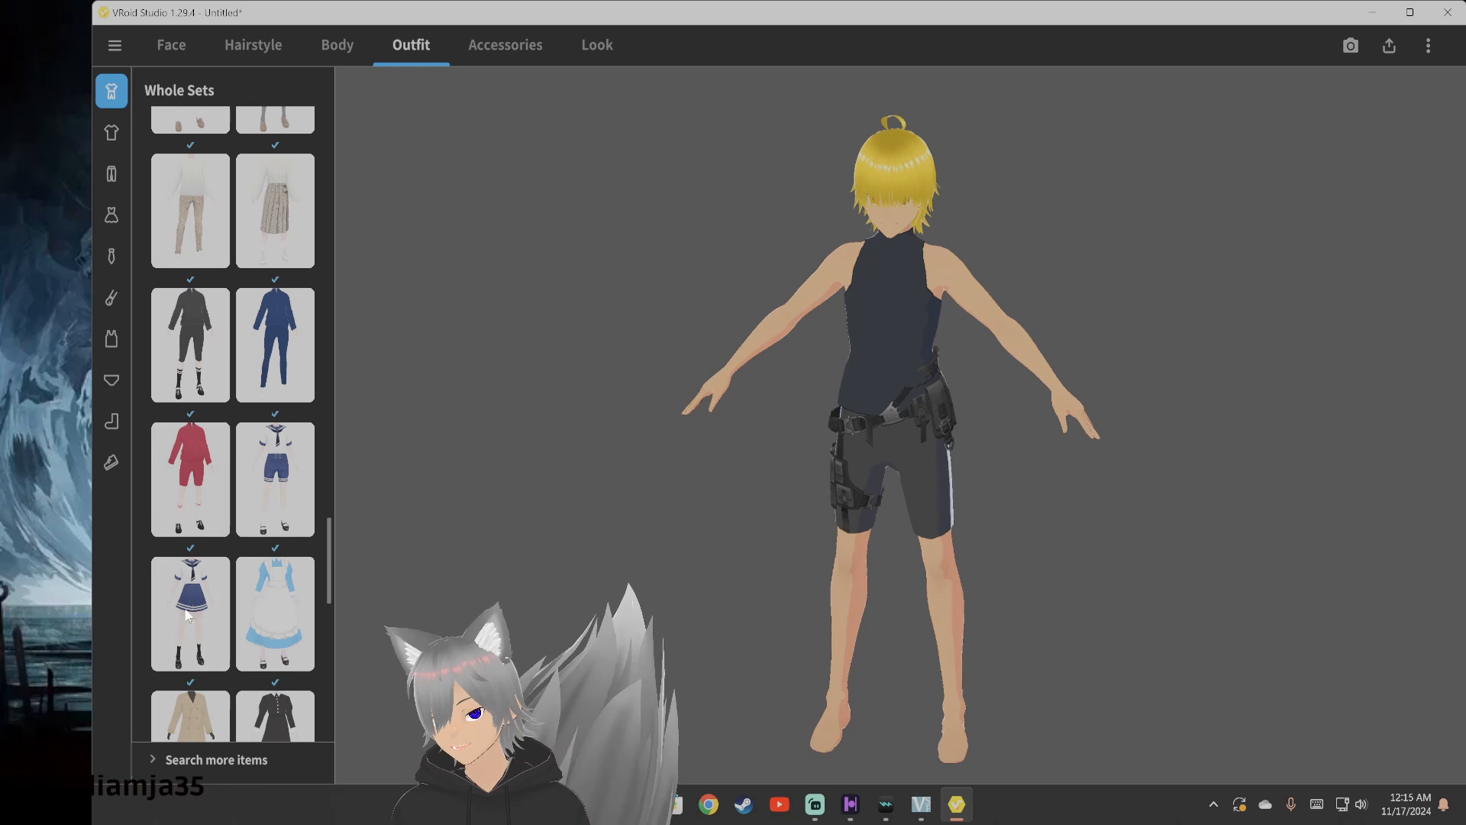
scroll(187, 615, "down", 3)
scroll(199, 616, "down", 2)
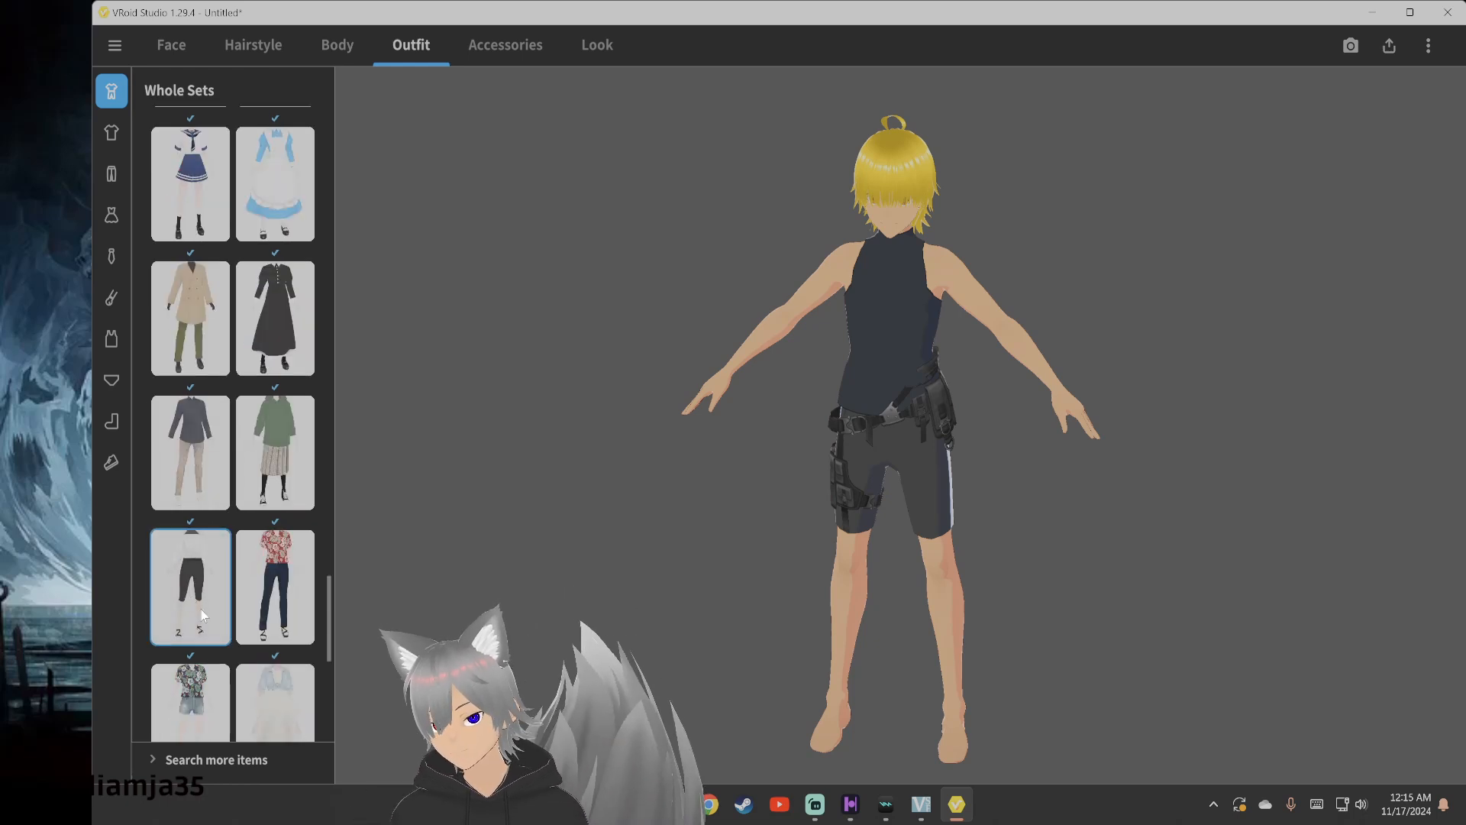
left_click(202, 615)
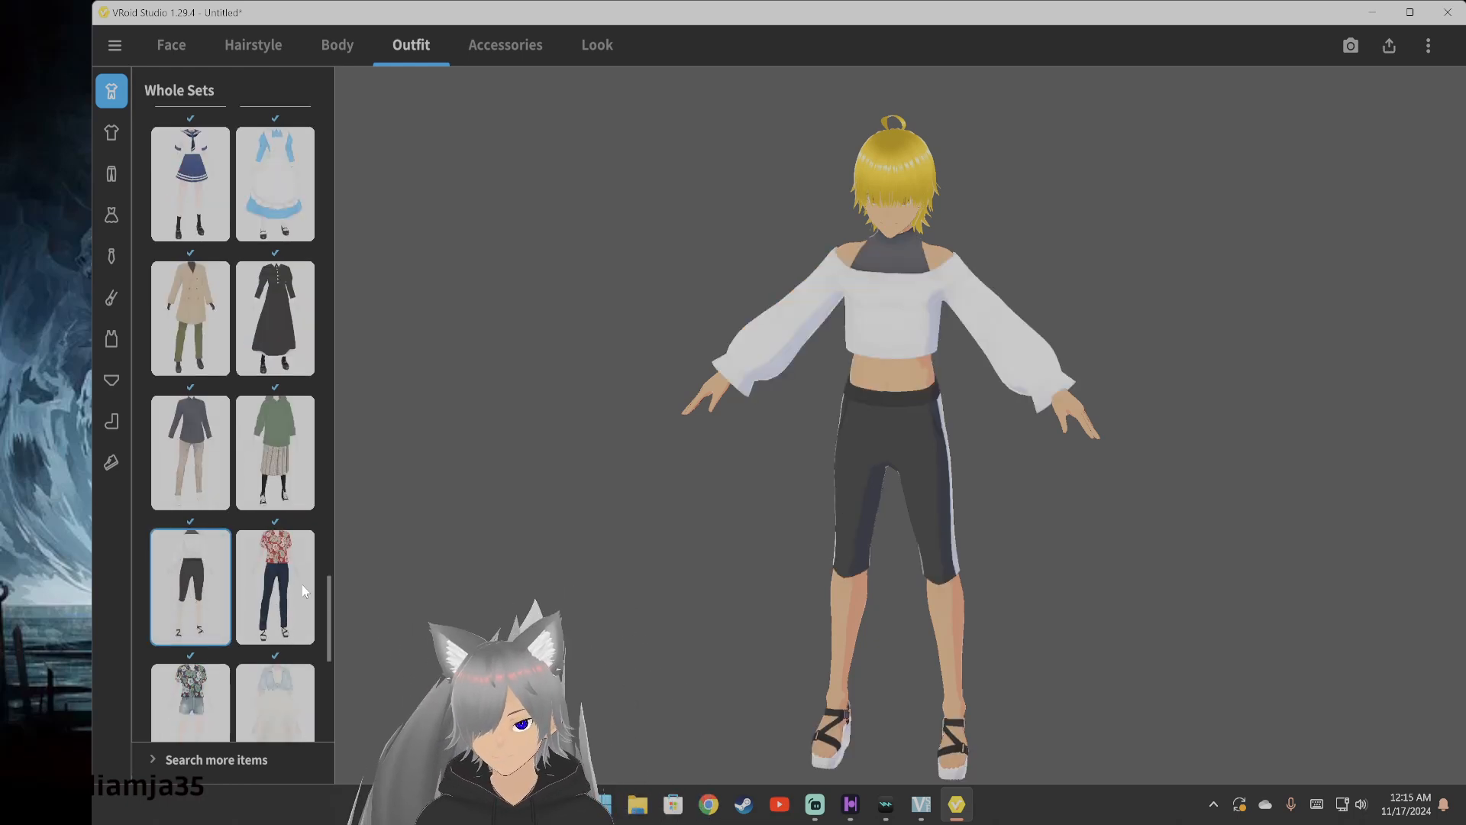
Apply the whole set with the short-sleeved sailor shirt, black shorts and black high-top sneakers
scroll(271, 577, "down", 1)
scroll(242, 604, "down", 1)
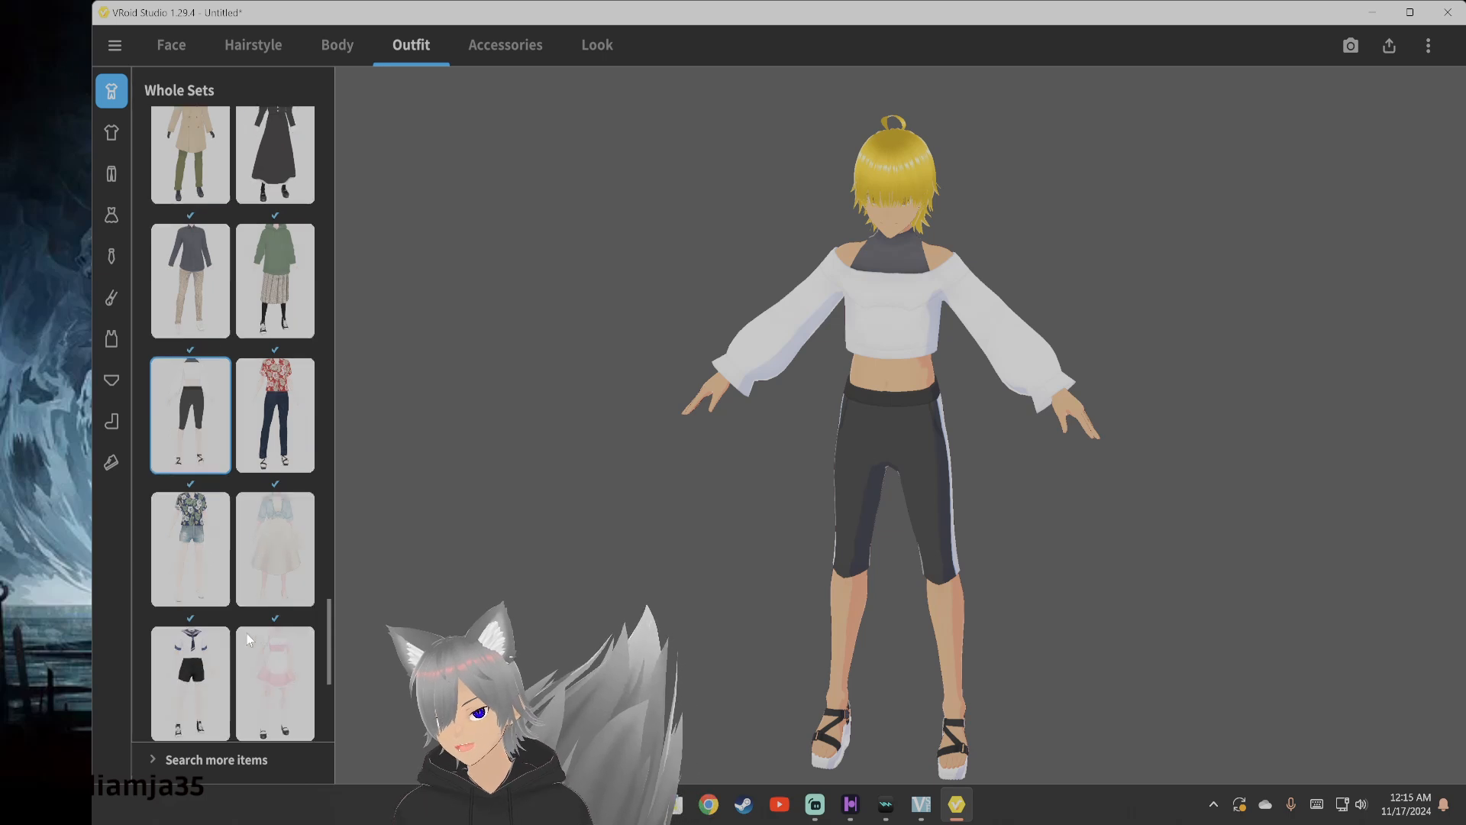
scroll(248, 640, "down", 1)
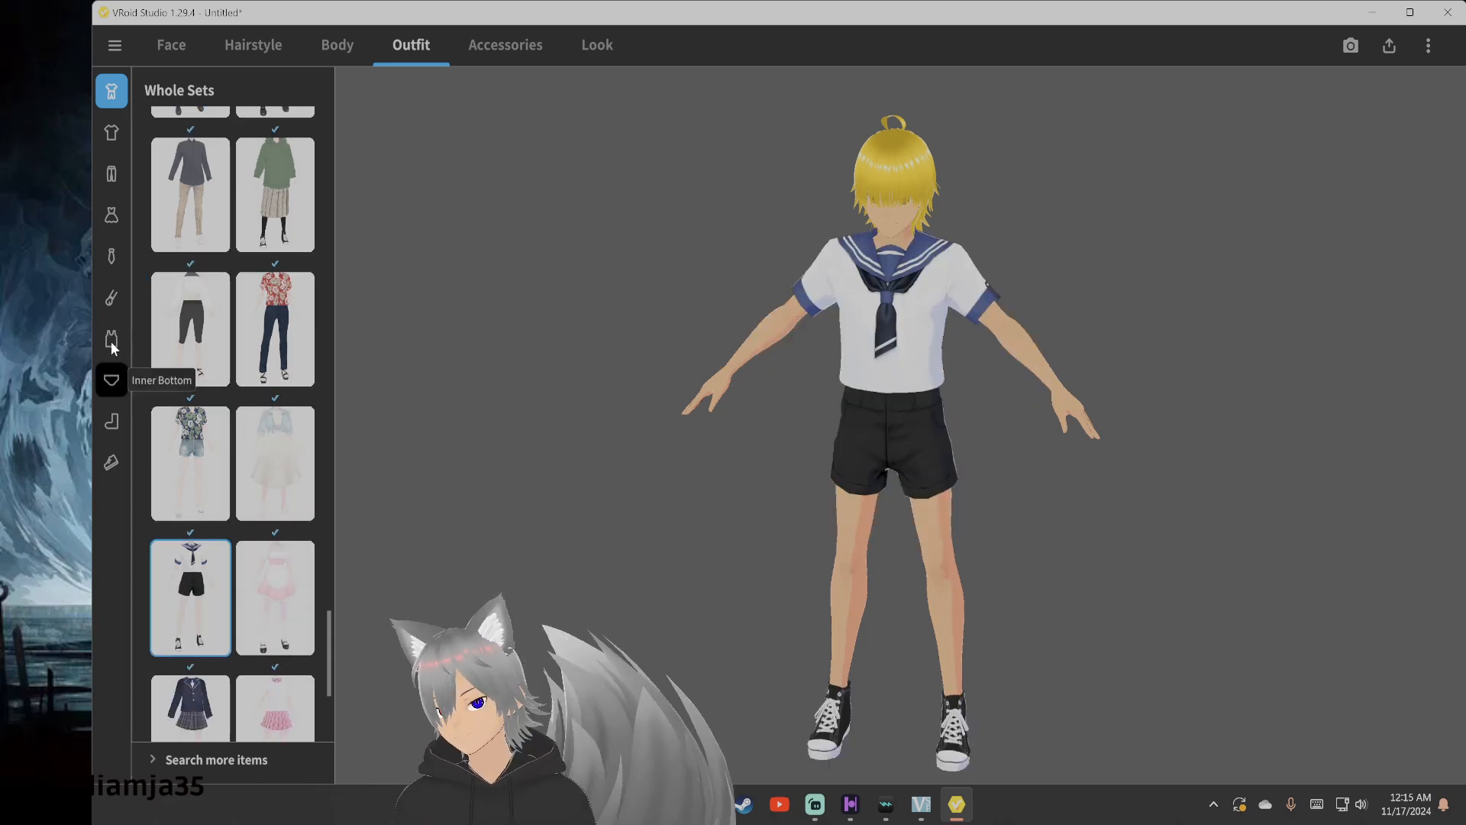
Try the long black gloves, the short dark gloves and the light blue gloves as arm accessories
left_click(111, 298)
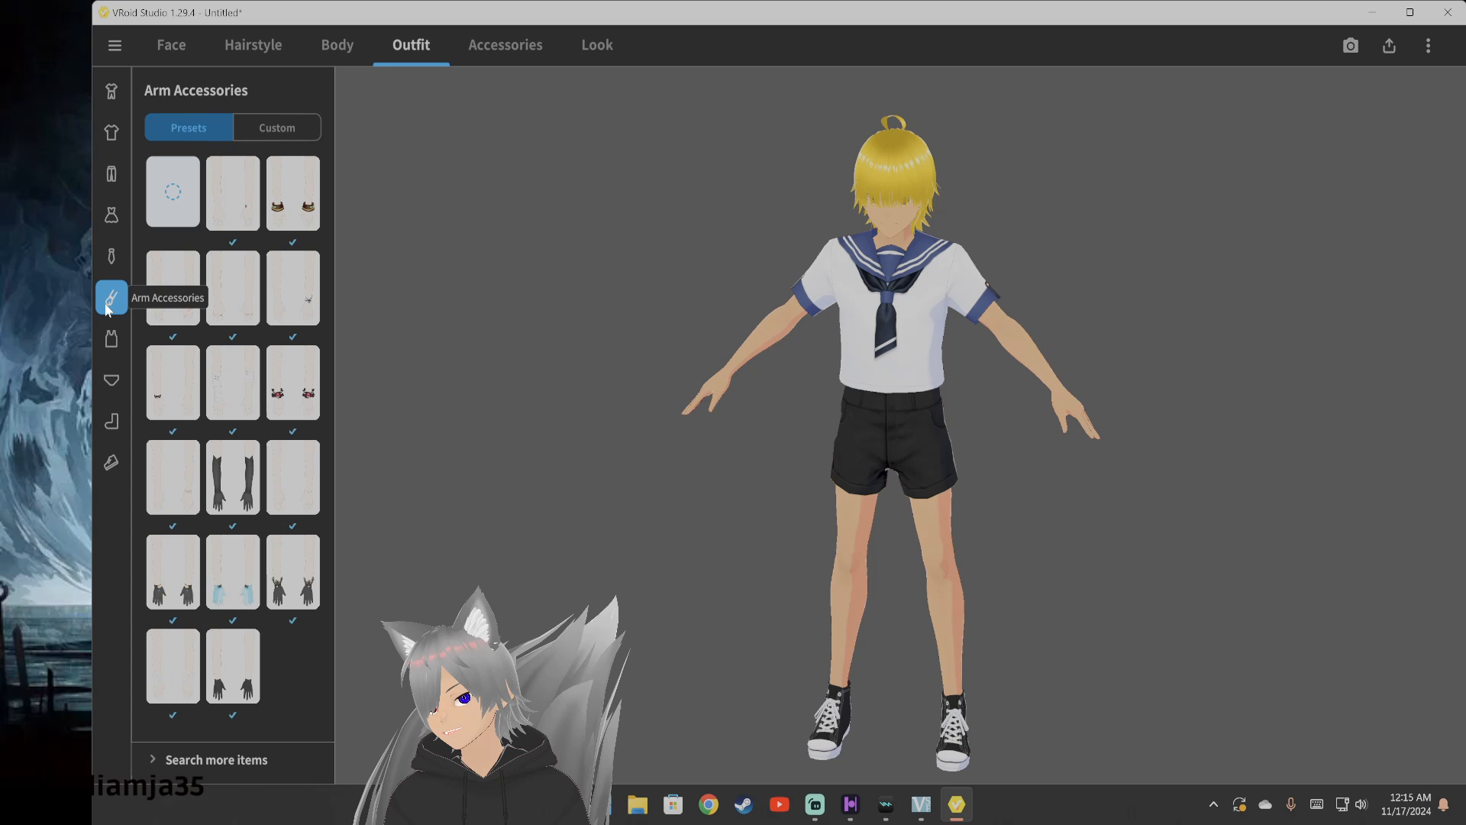
left_click(238, 481)
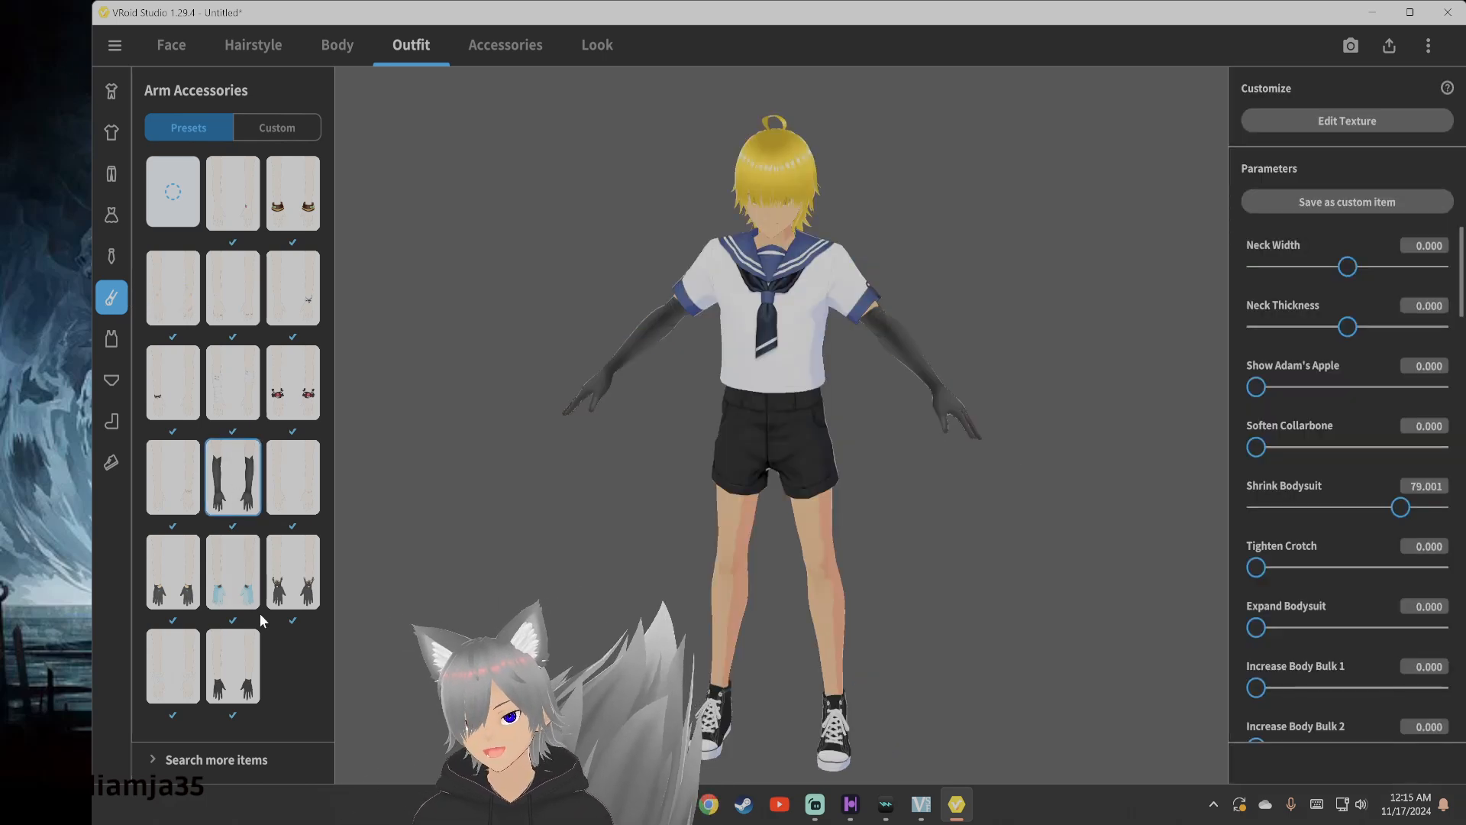
left_click(291, 597)
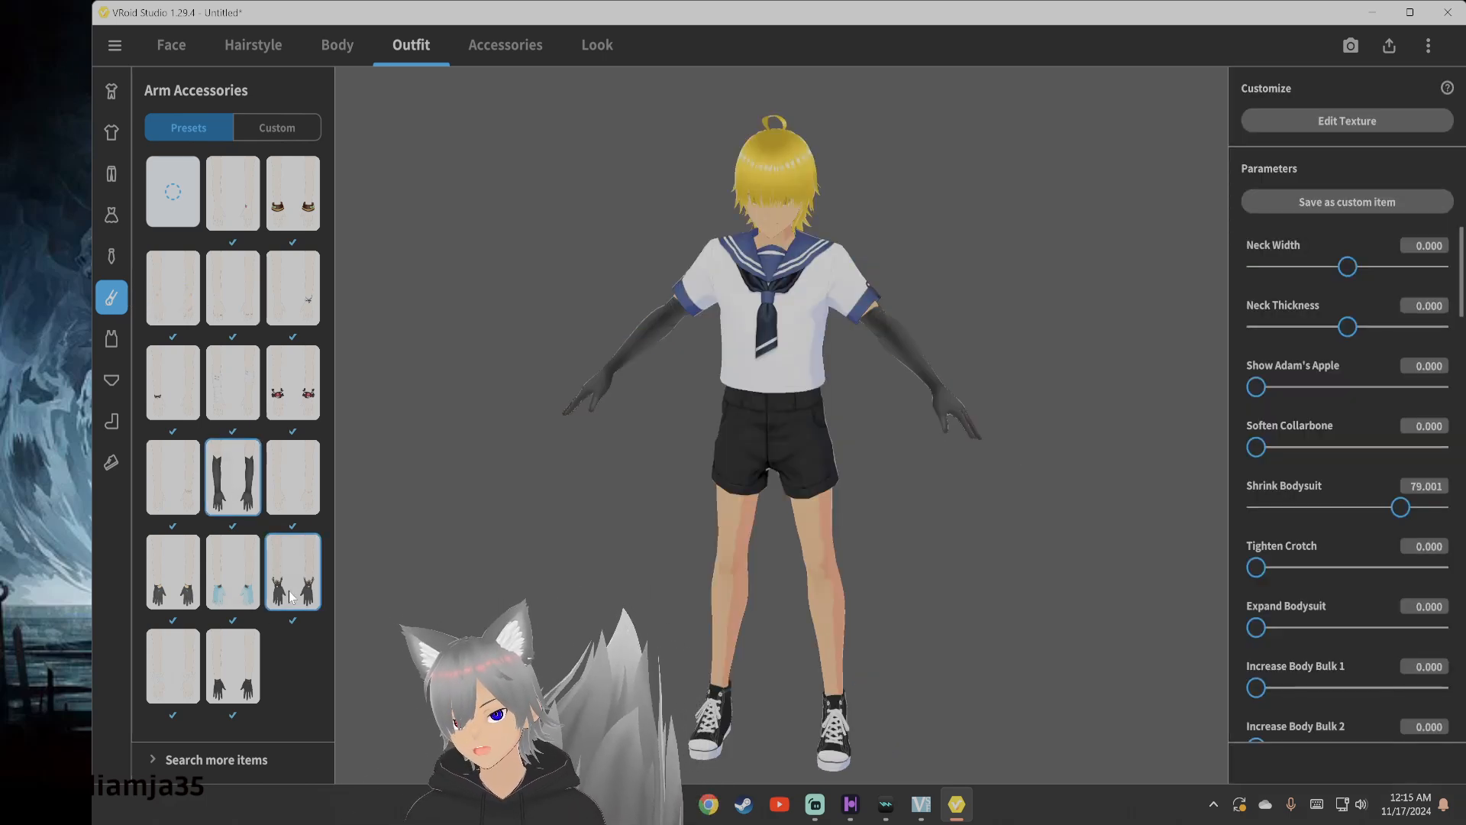
left_click(236, 596)
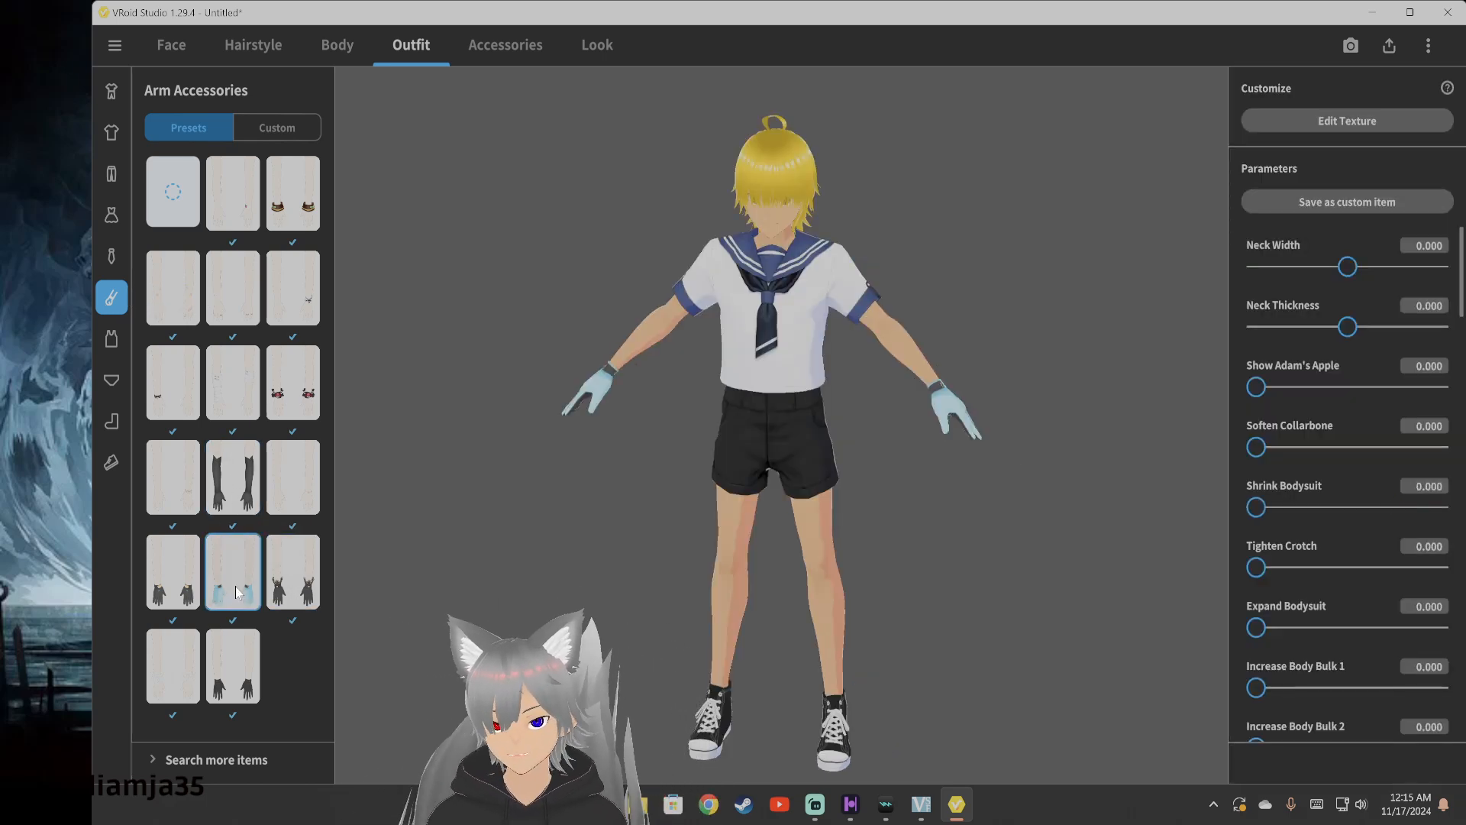
Try the wristband and wristwatch presets and the arm bandages, then remove the arm accessories
left_click(300, 281)
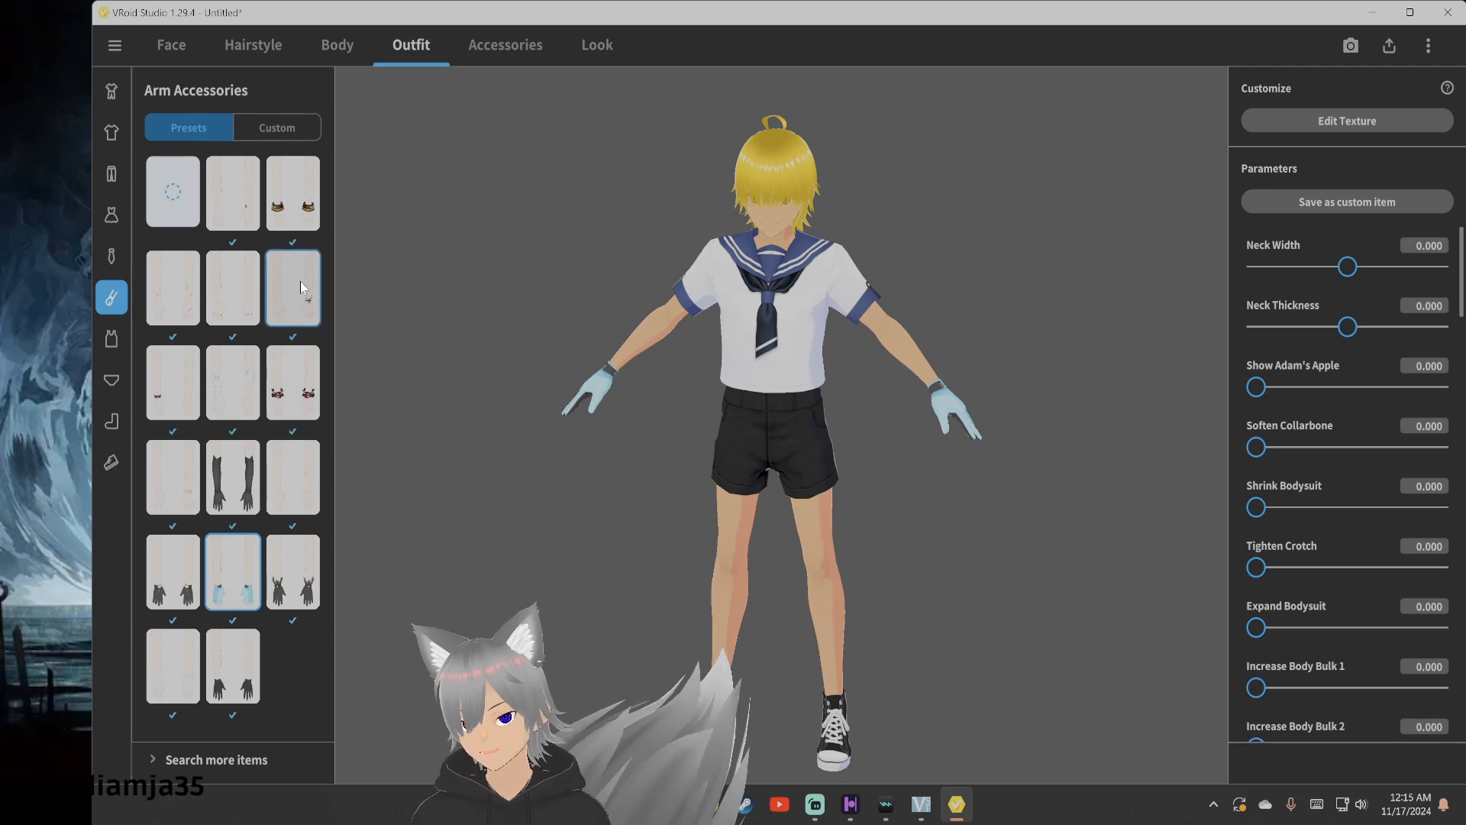
left_click(191, 392)
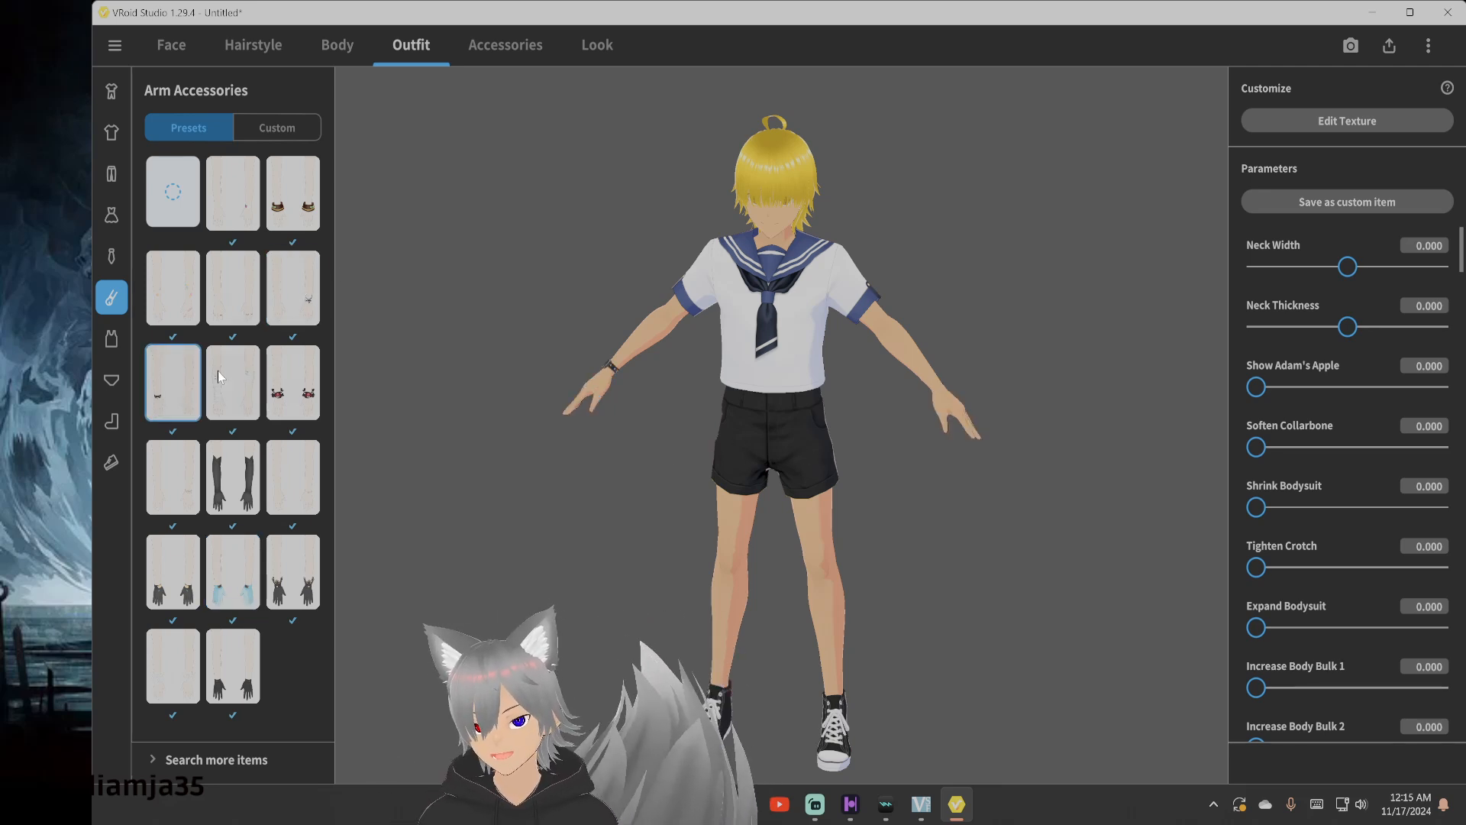
left_click(303, 280)
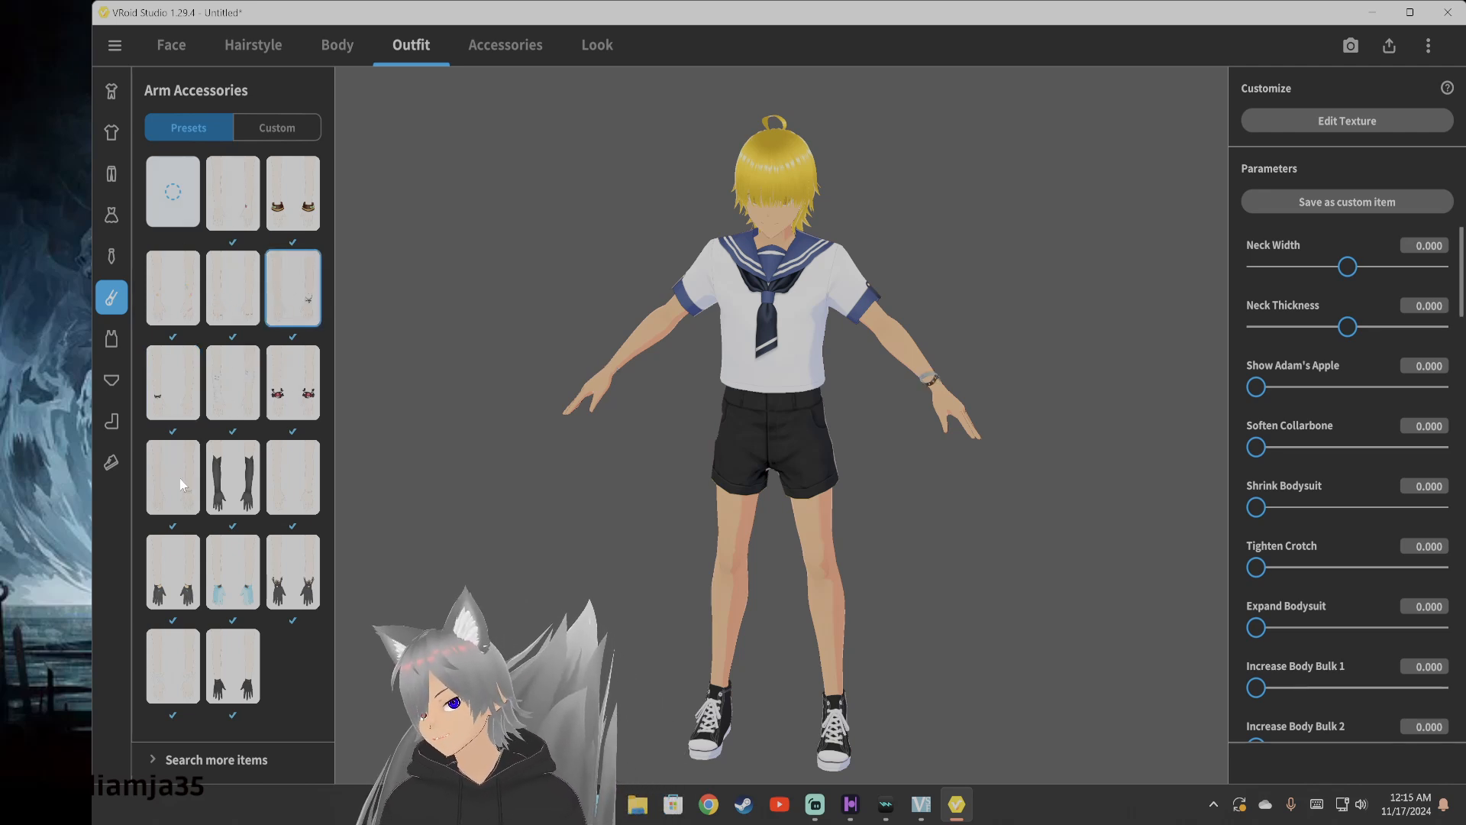
left_click(149, 322)
mouse_move(782, 486)
left_mouse_down()
mouse_move(768, 497)
mouse_move(786, 497)
left_mouse_up()
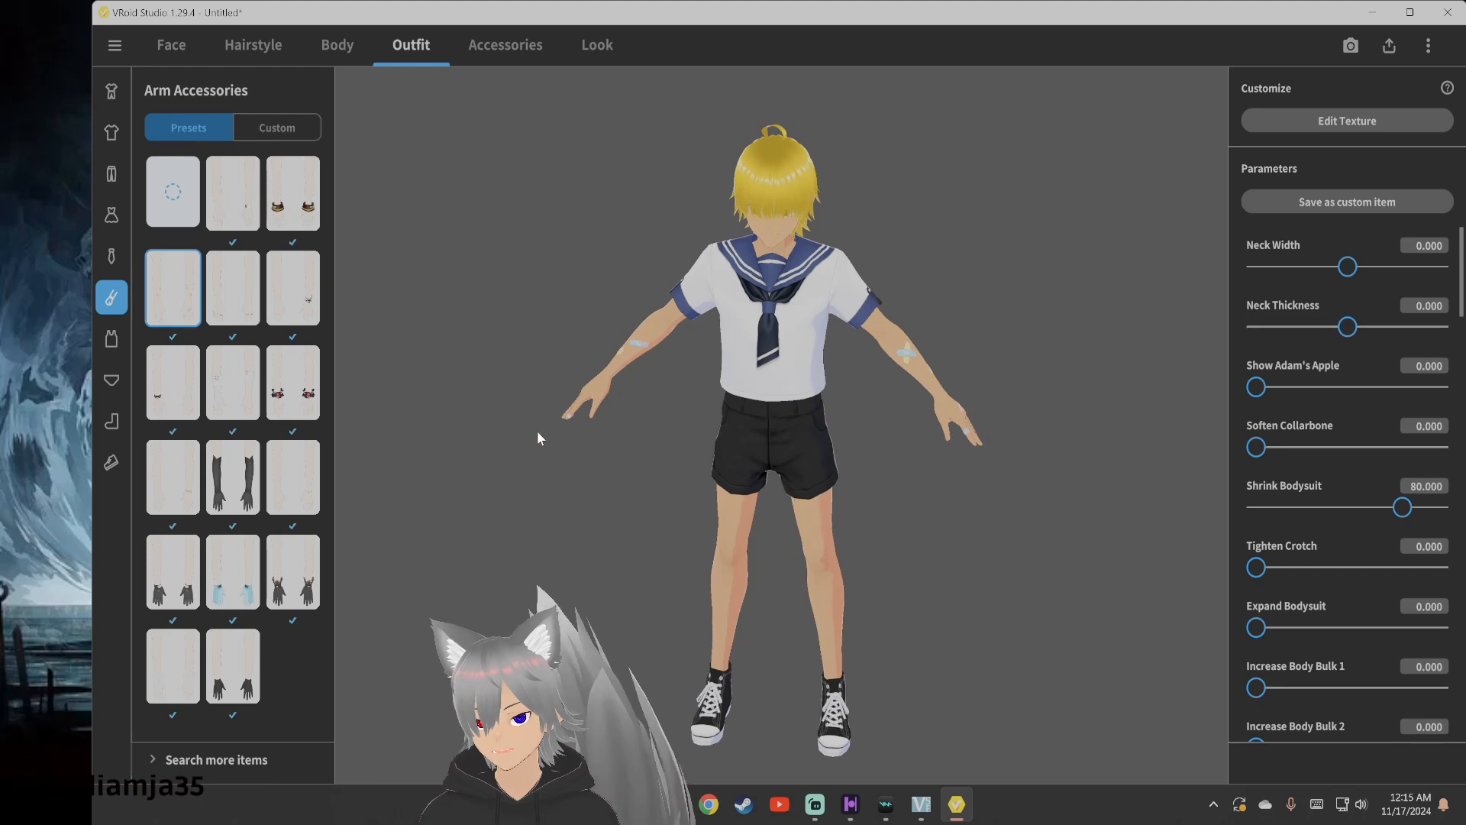
left_click(241, 198)
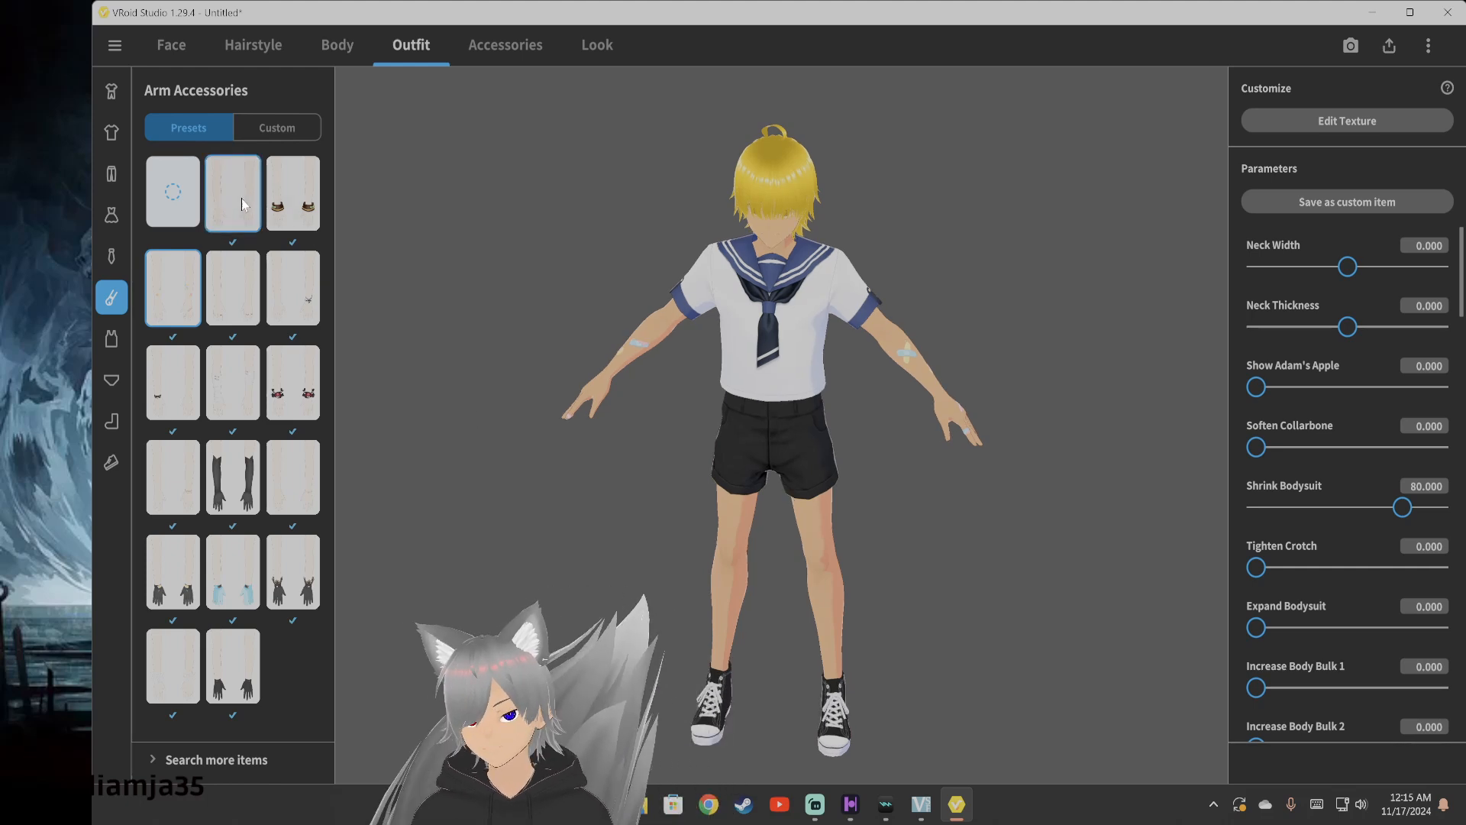
left_click(172, 196)
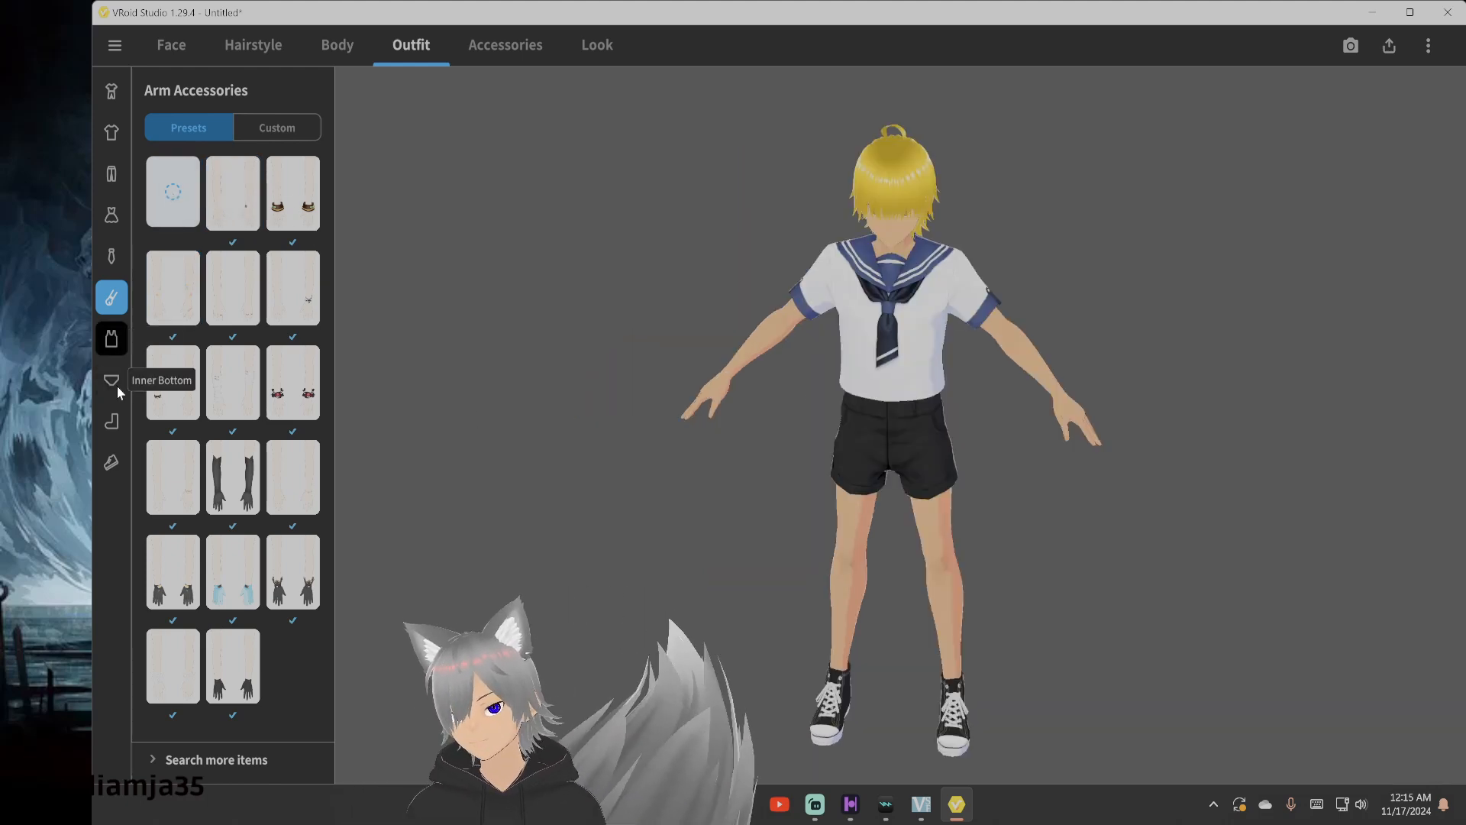
Try the black and grey striped knee socks and the maroon tights on the character
left_click(115, 424)
scroll(229, 535, "down", 5)
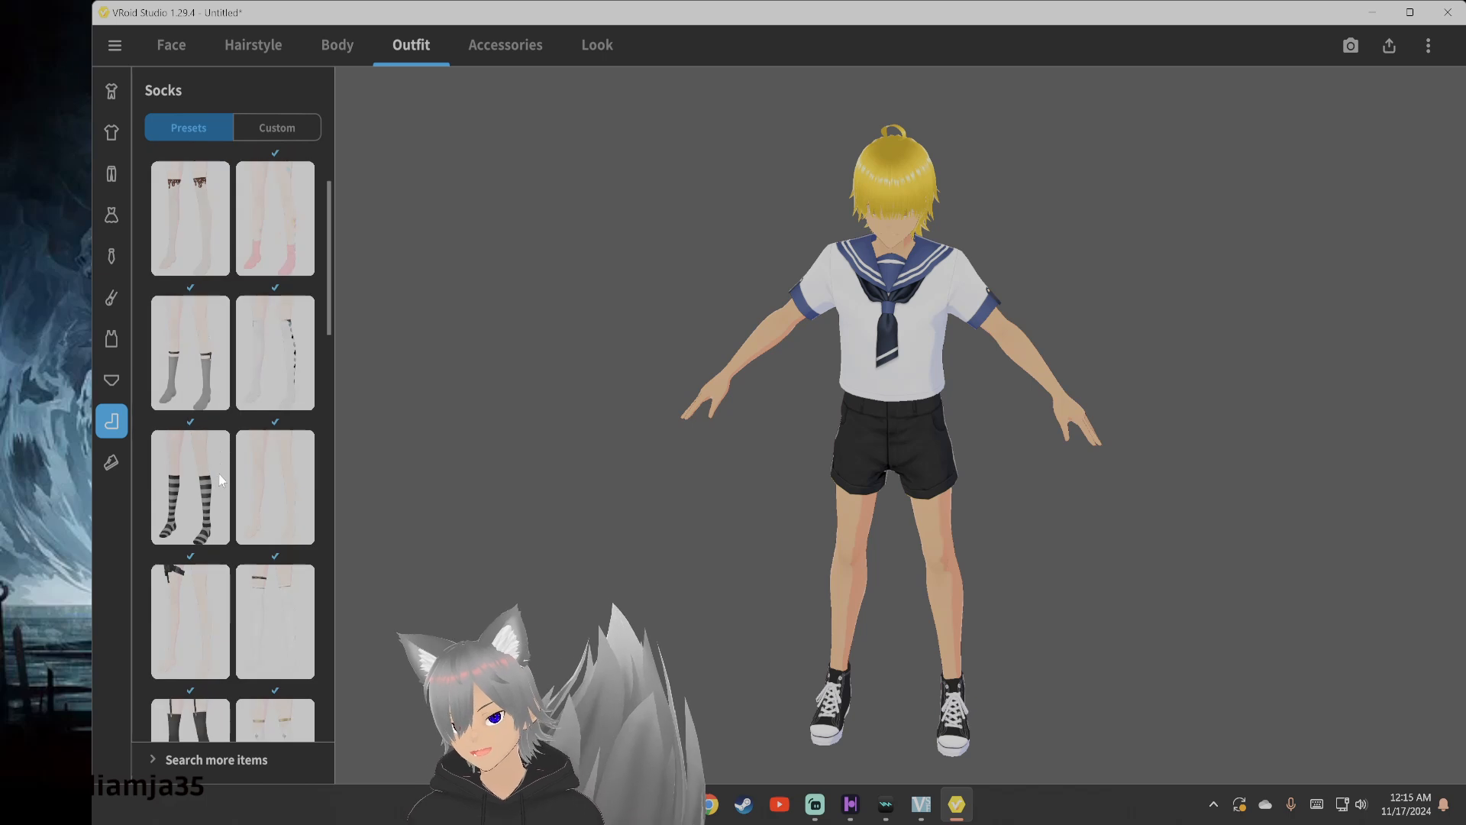
left_click(190, 598)
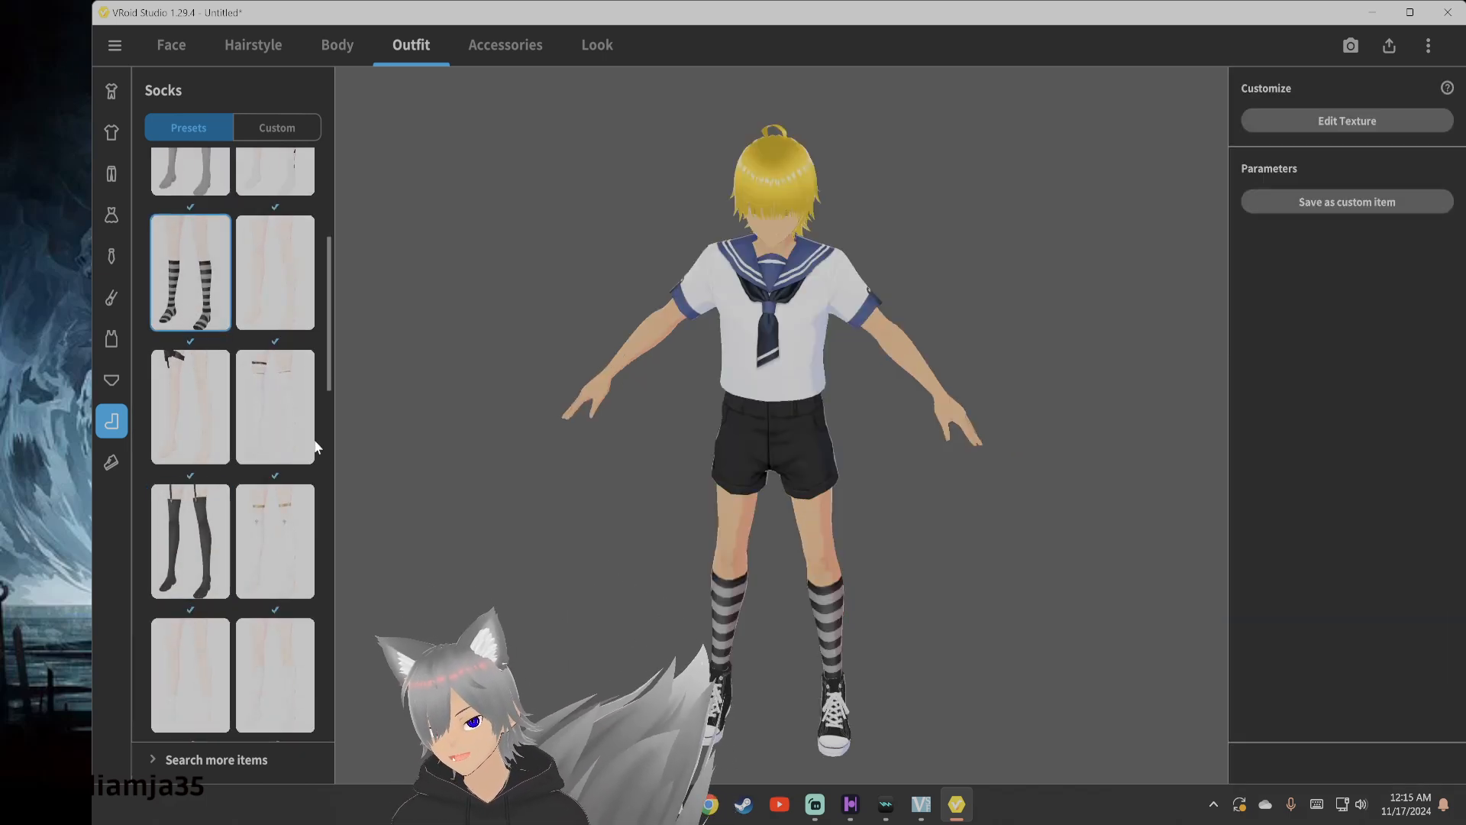
scroll(190, 382, "down", 5)
left_click(192, 367)
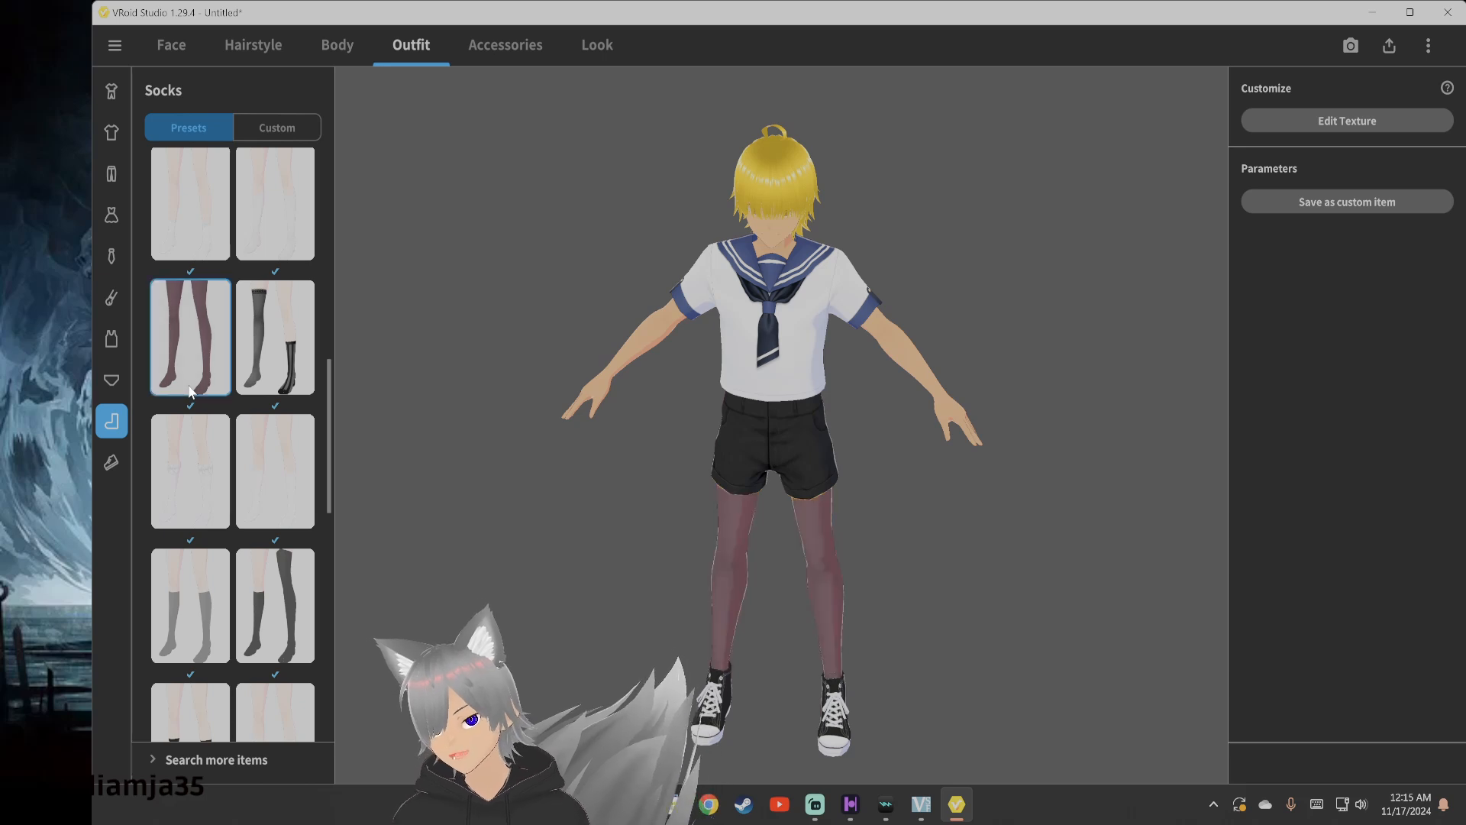
right_click_drag(709, 672, 709, 659)
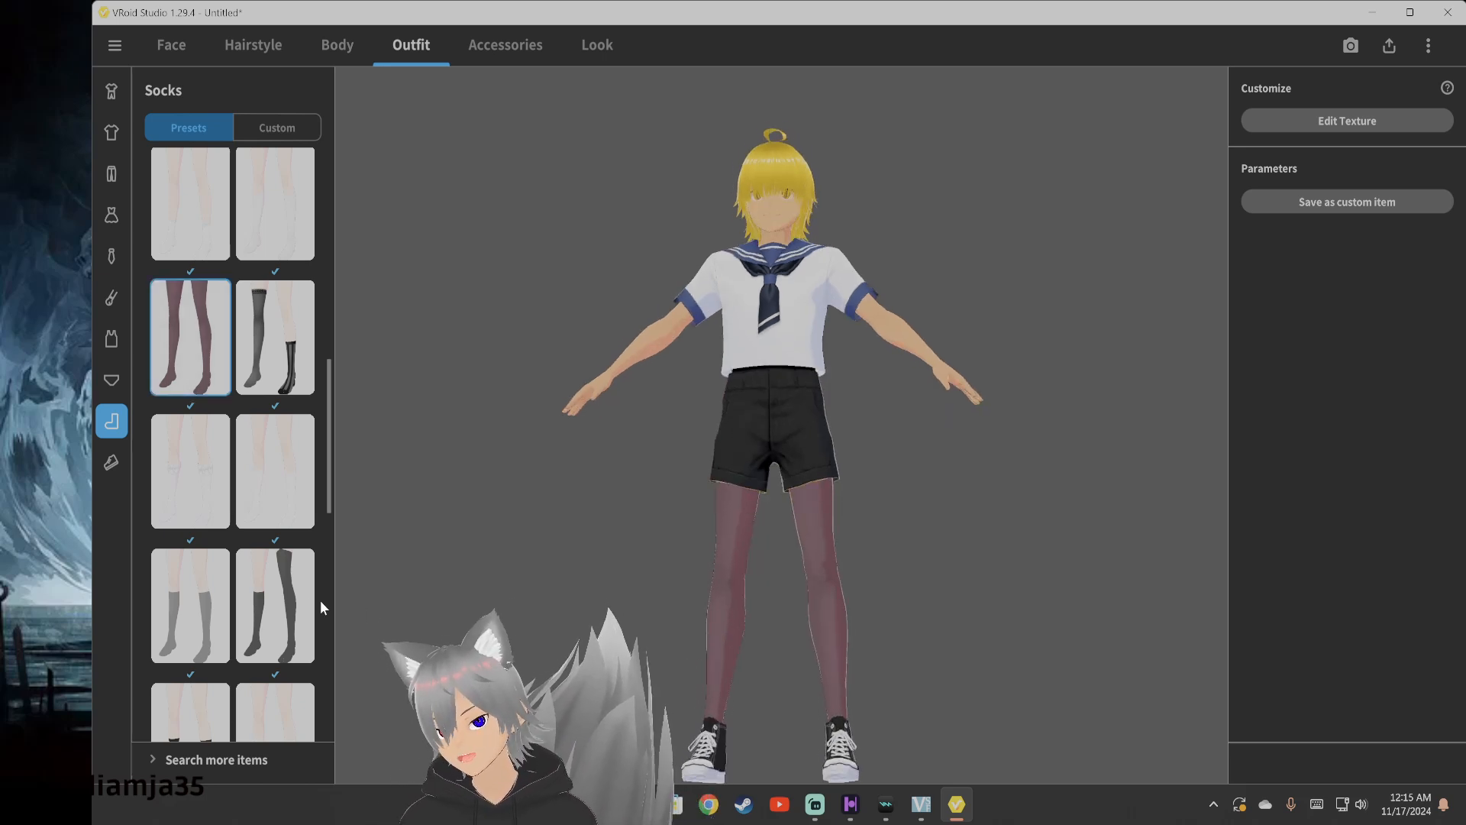
Put on the mismatched dark socks, one knee-high and one thigh-high, and browse the remaining sock presets
scroll(320, 600, "down", 2)
left_click(268, 522)
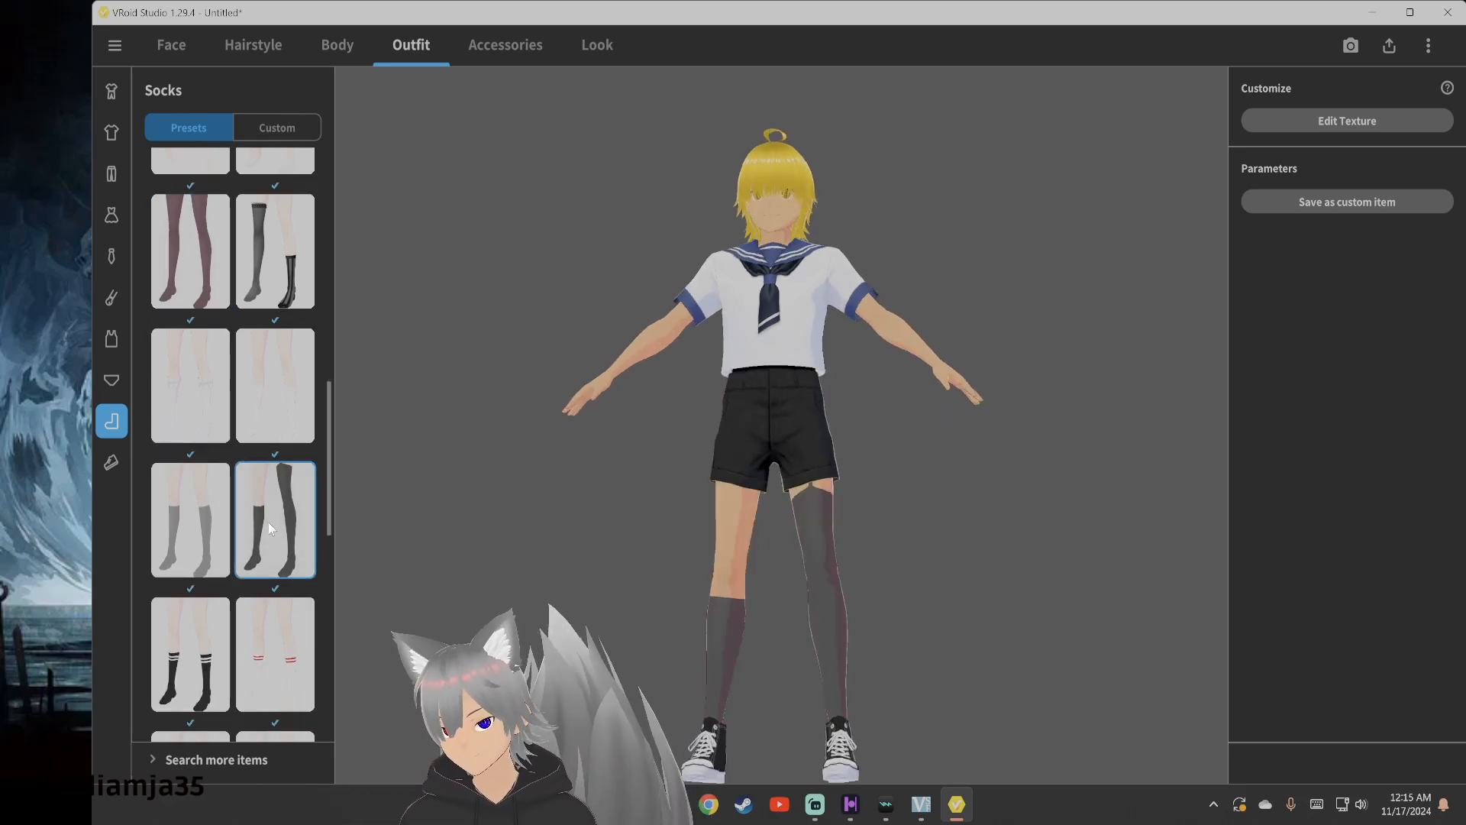
scroll(268, 524, "down", 6)
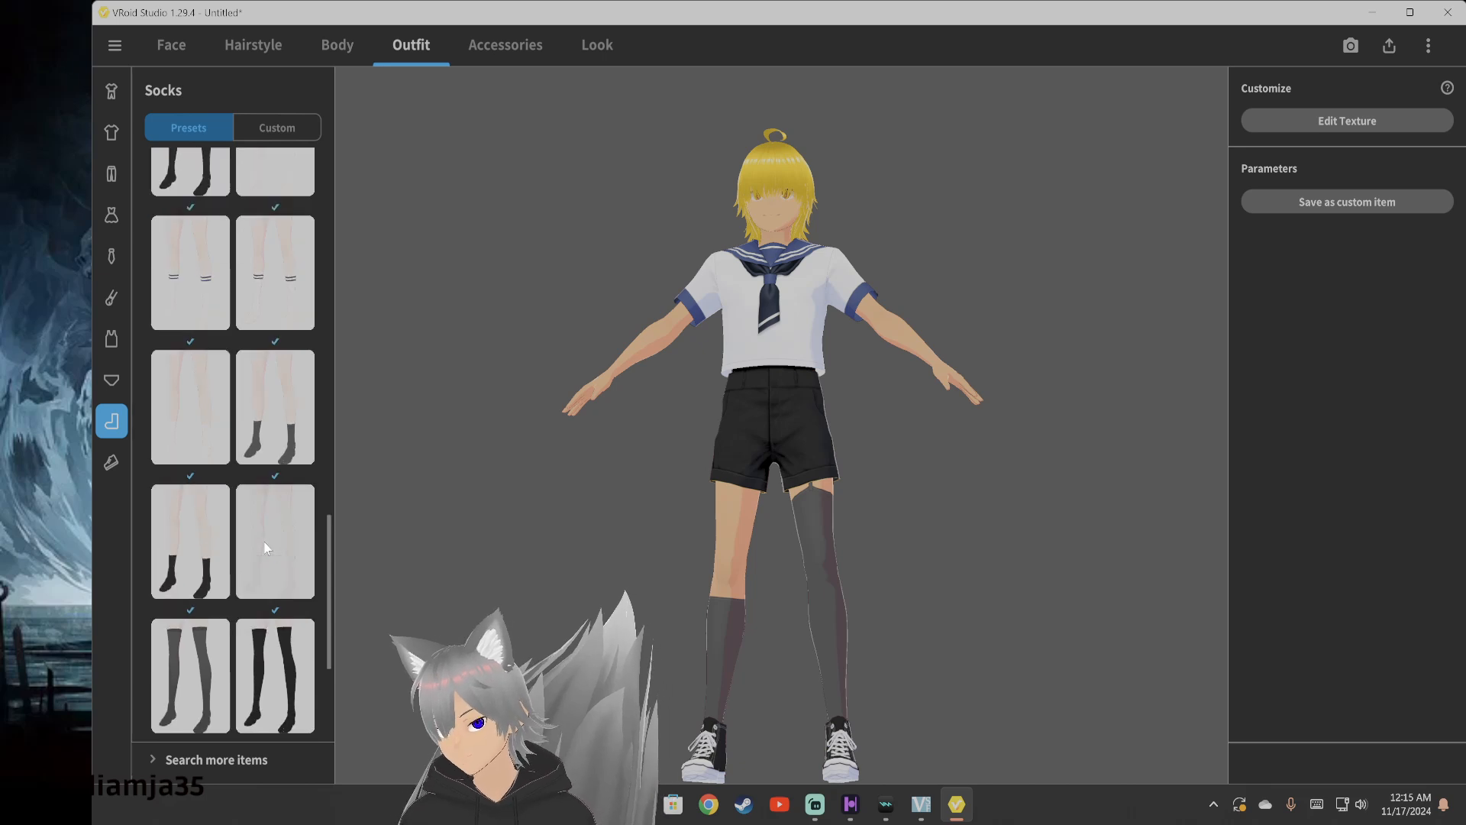
scroll(268, 531, "up", 10)
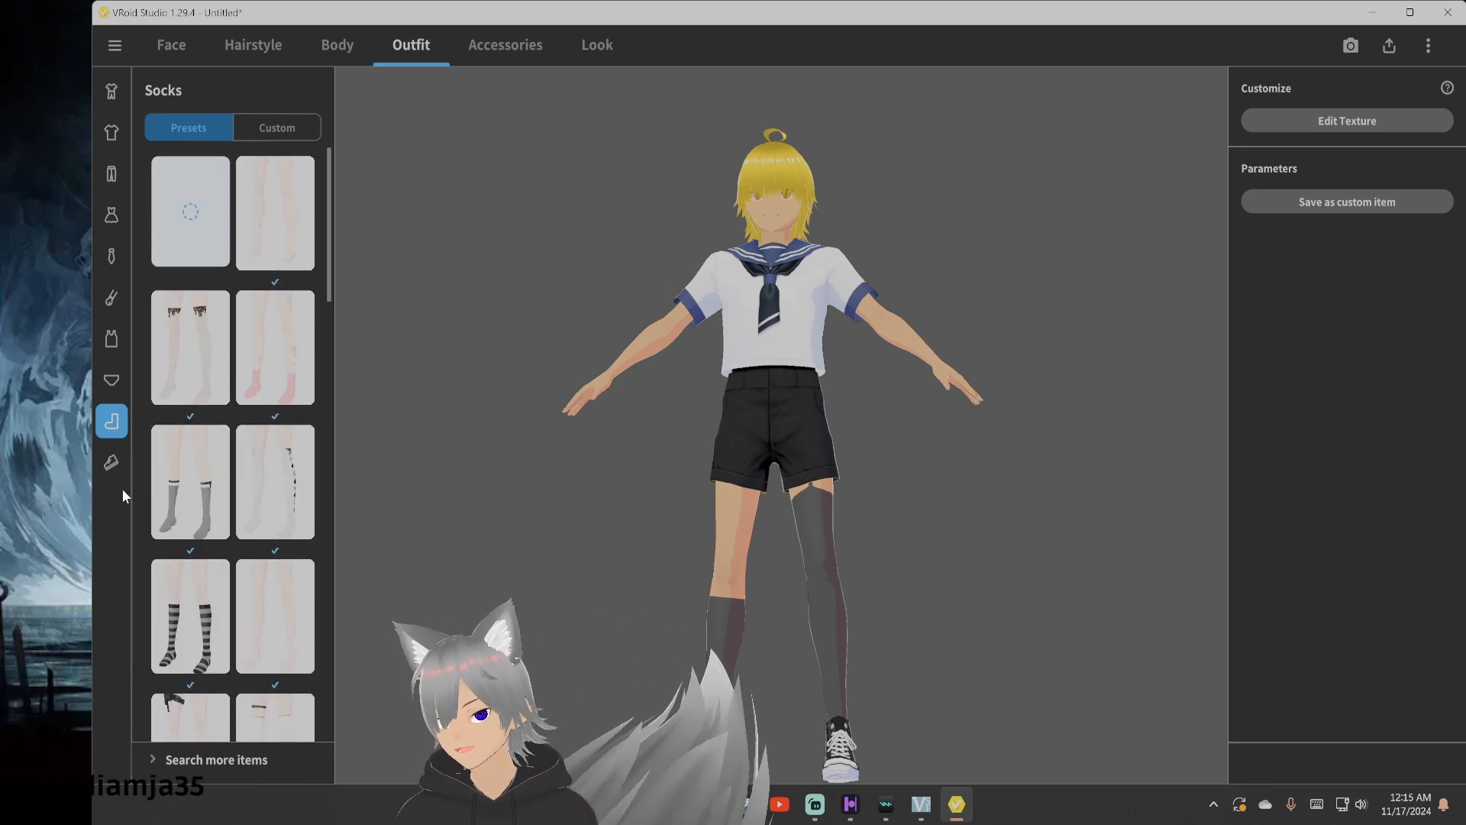
Try the green sneakers, then switch back to the black high-top sneakers
left_click(111, 463)
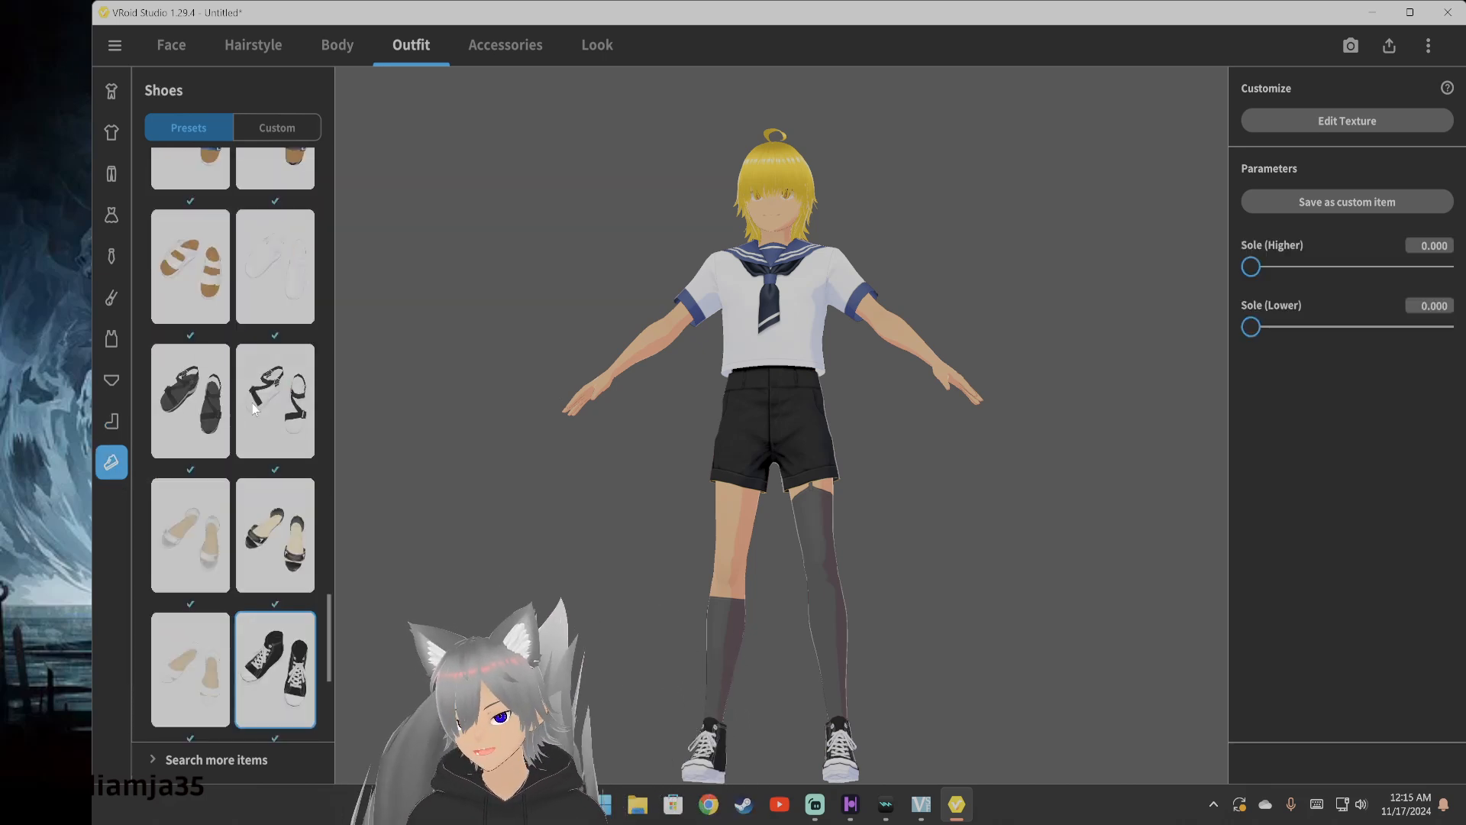
scroll(268, 504, "down", 2)
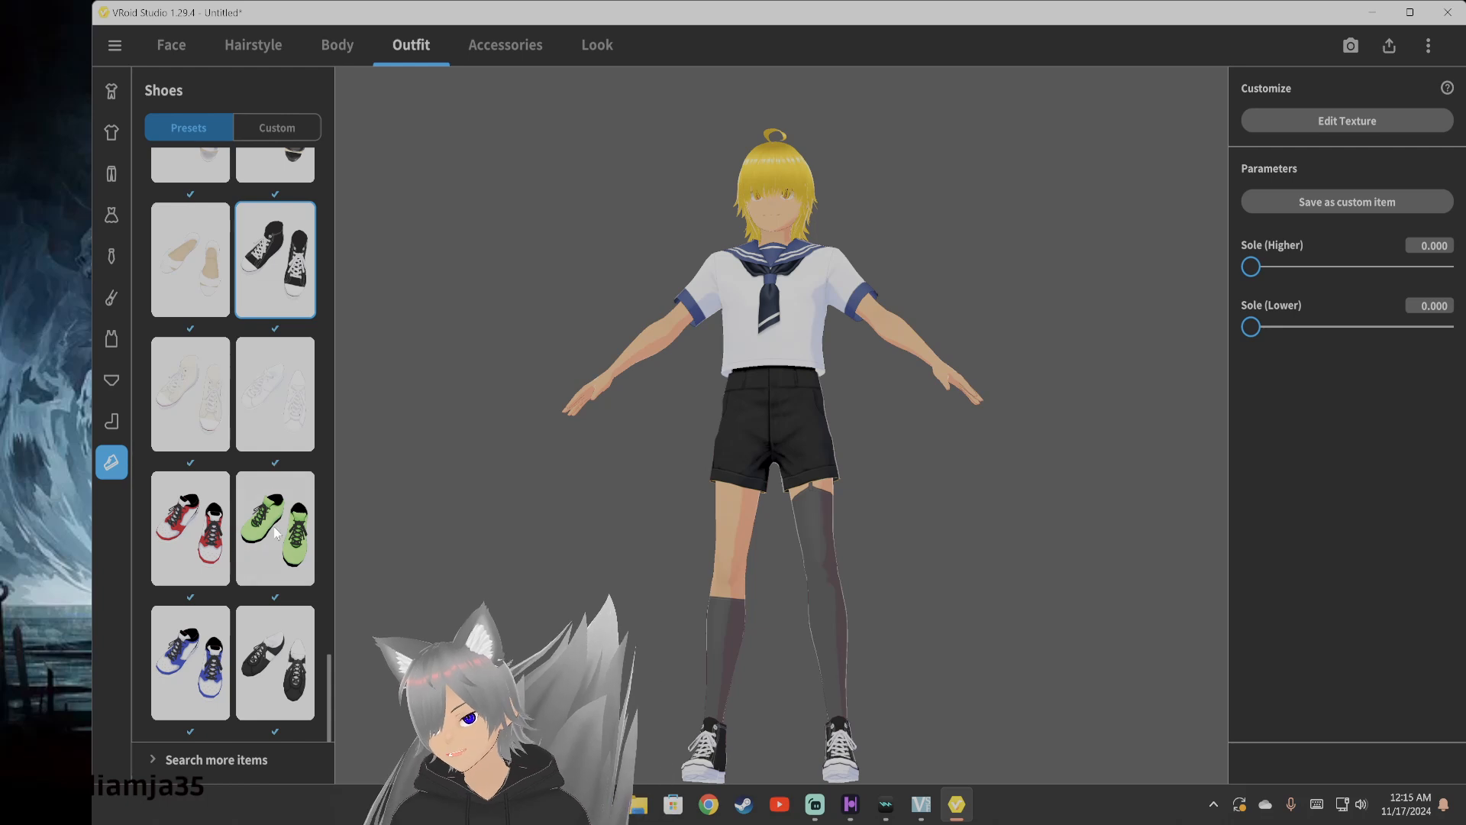
left_click(269, 557)
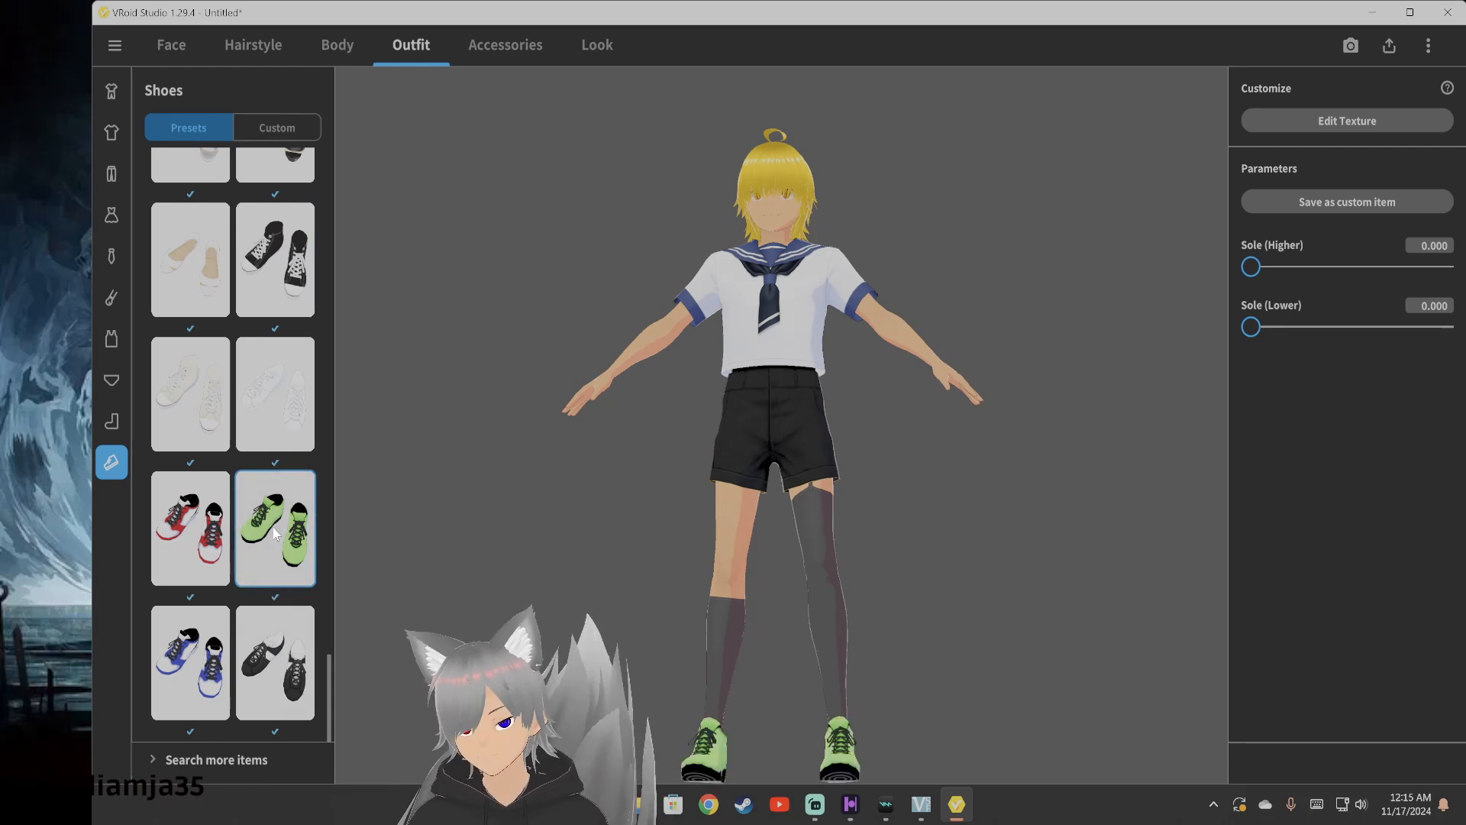
scroll(255, 543, "up", 2)
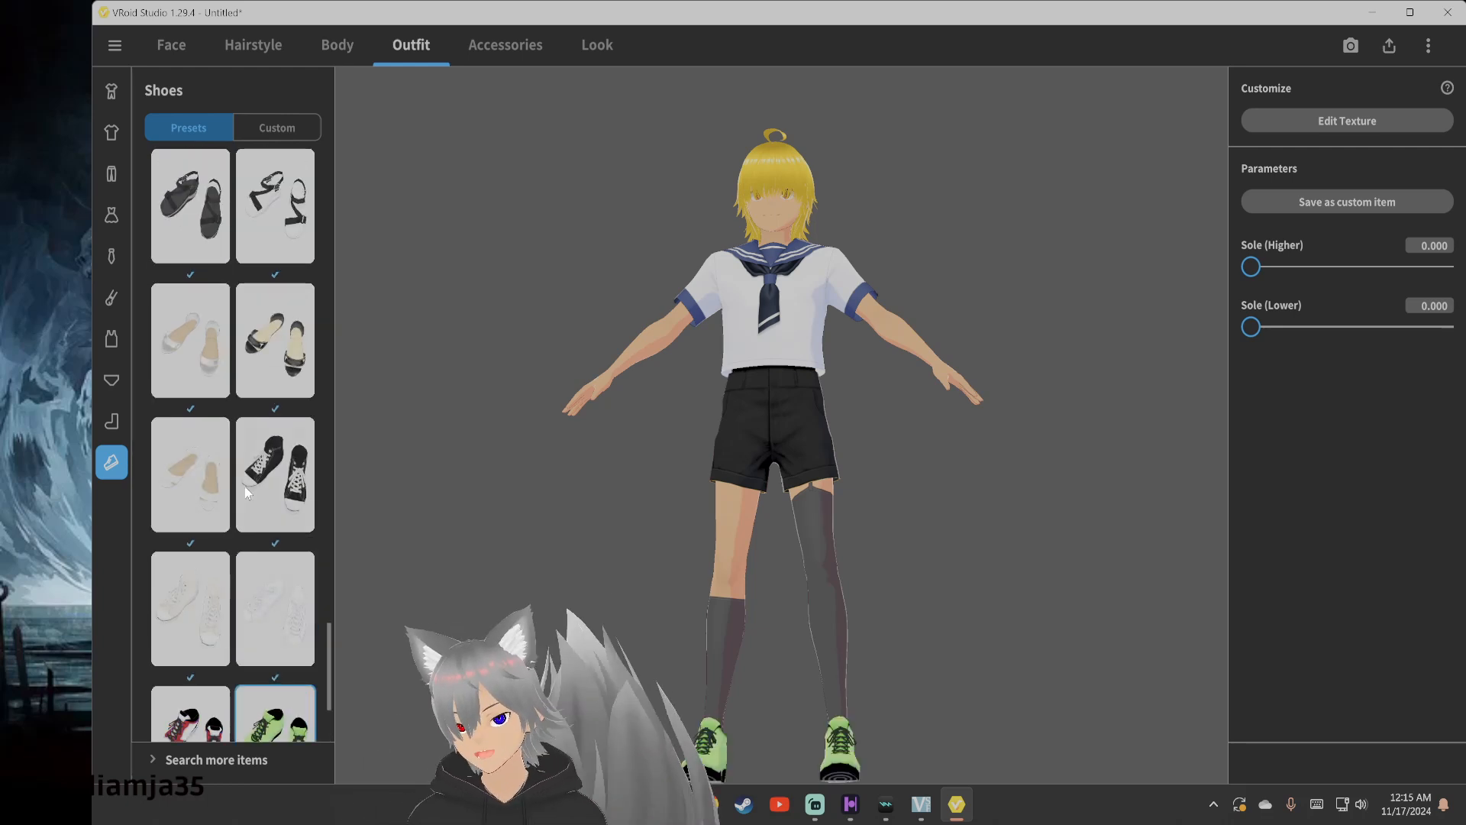
left_click(260, 431)
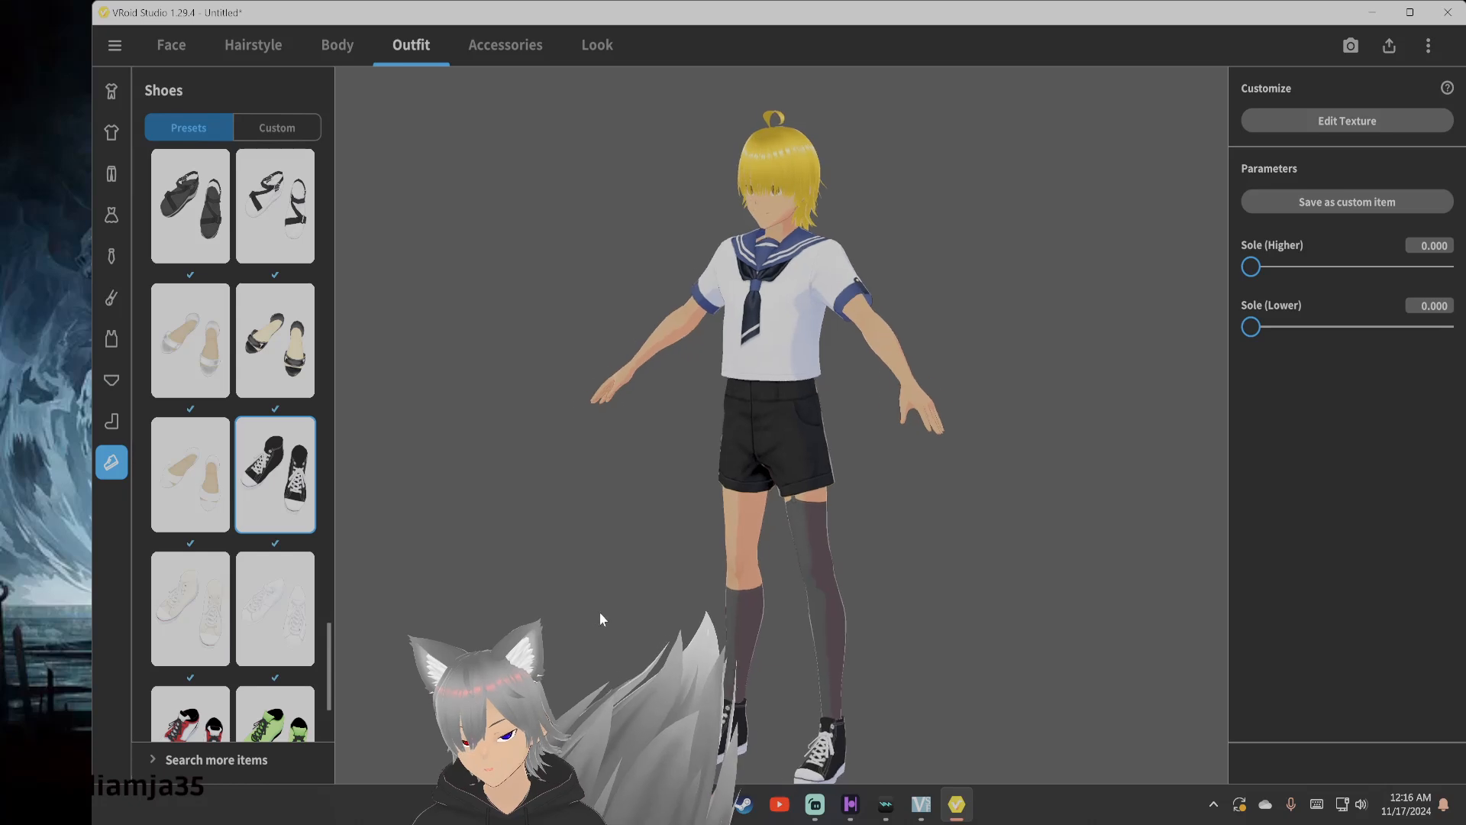
Try the brown and beige loafers, then put the plain white shoes on the character
scroll(246, 524, "up", 5)
left_click(210, 245)
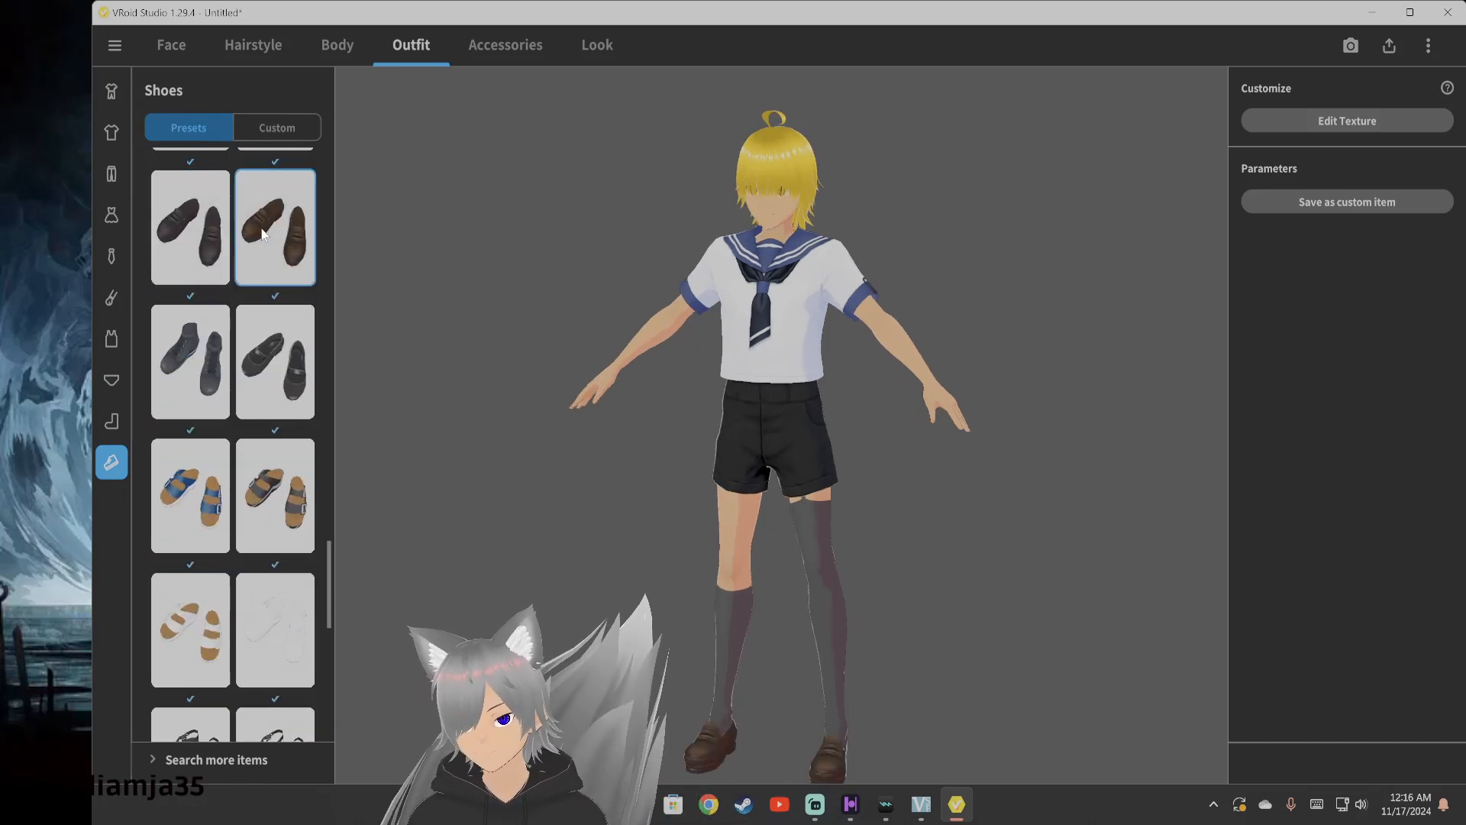
scroll(262, 233, "up", 3)
left_click(275, 352)
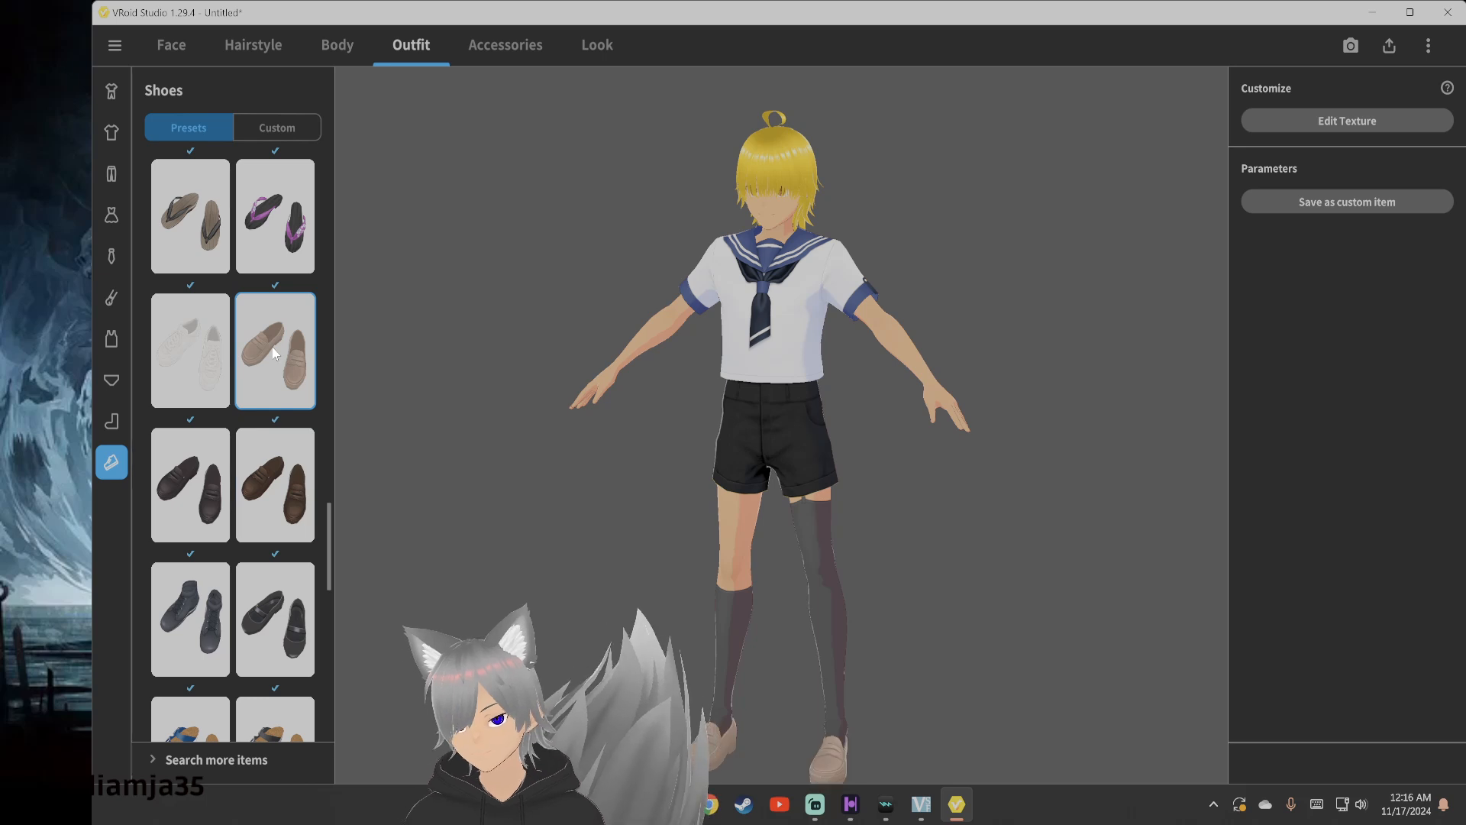
left_click(212, 378)
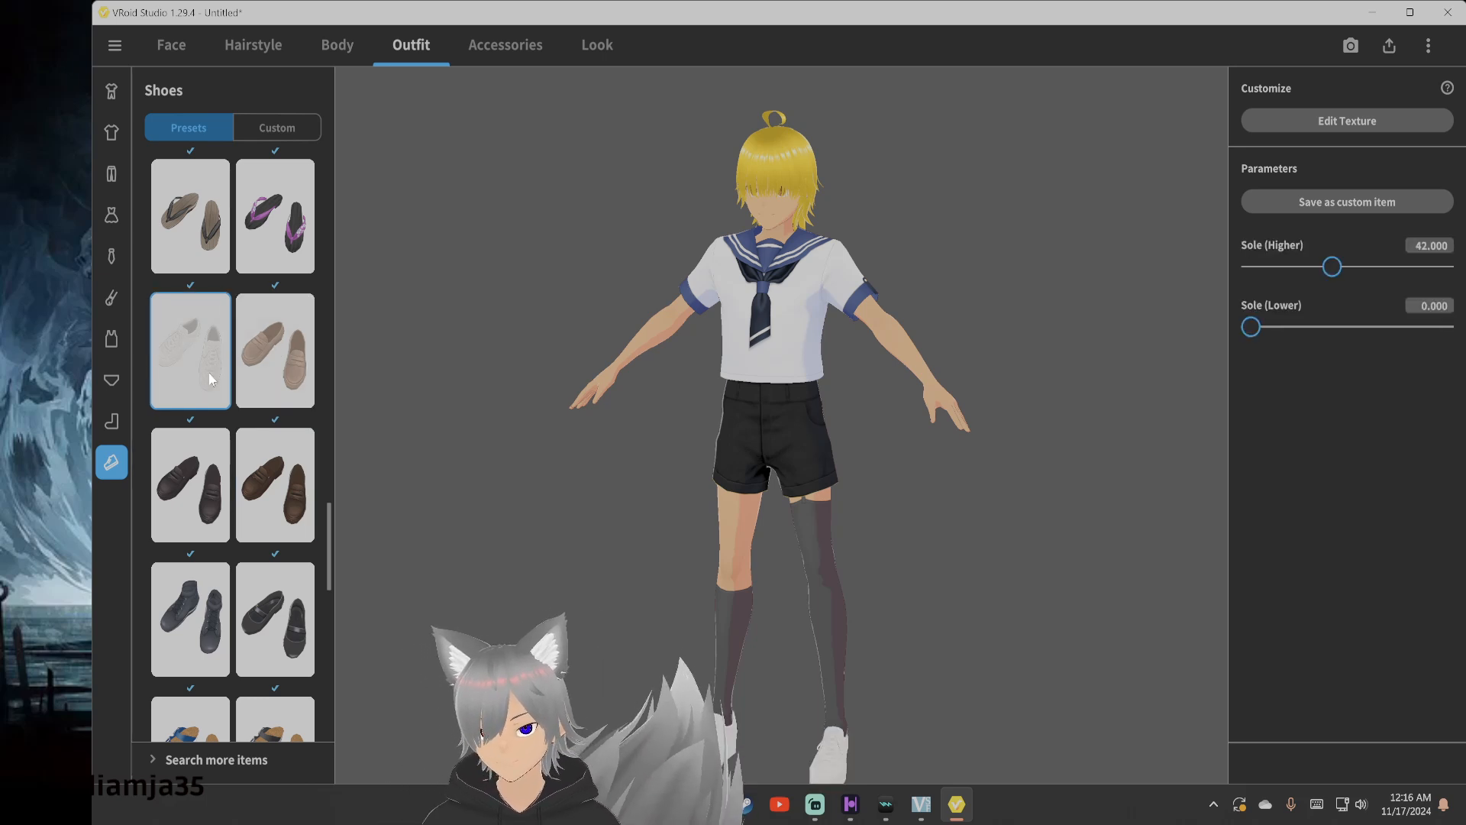
Replace the mismatched socks, trying the grey banded knee socks, the white thigh-highs with dripping brown trim and the pink ankle socks
left_click(107, 430)
scroll(256, 306, "up", 10)
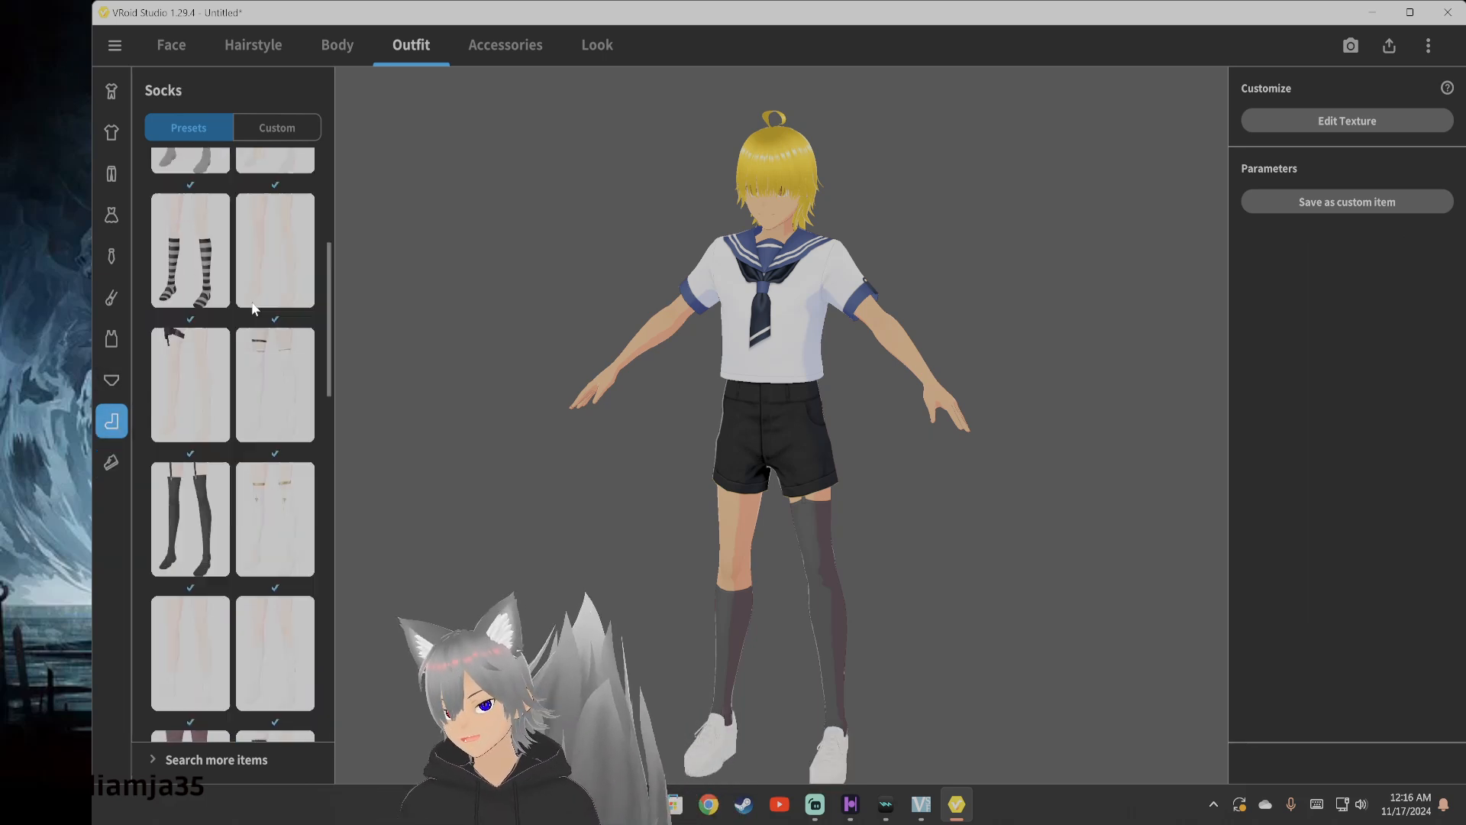
left_click(195, 478)
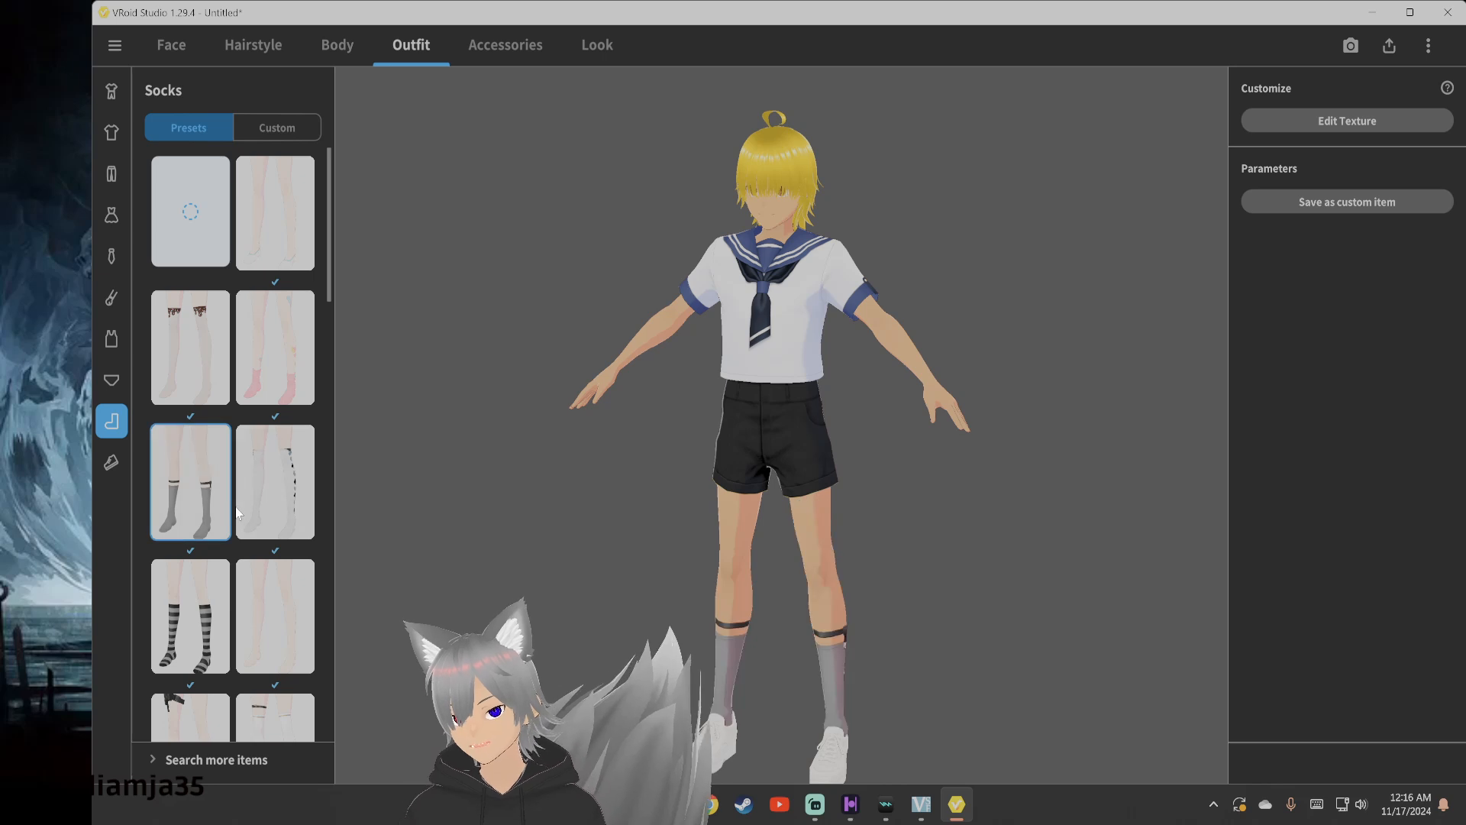
left_click(212, 369)
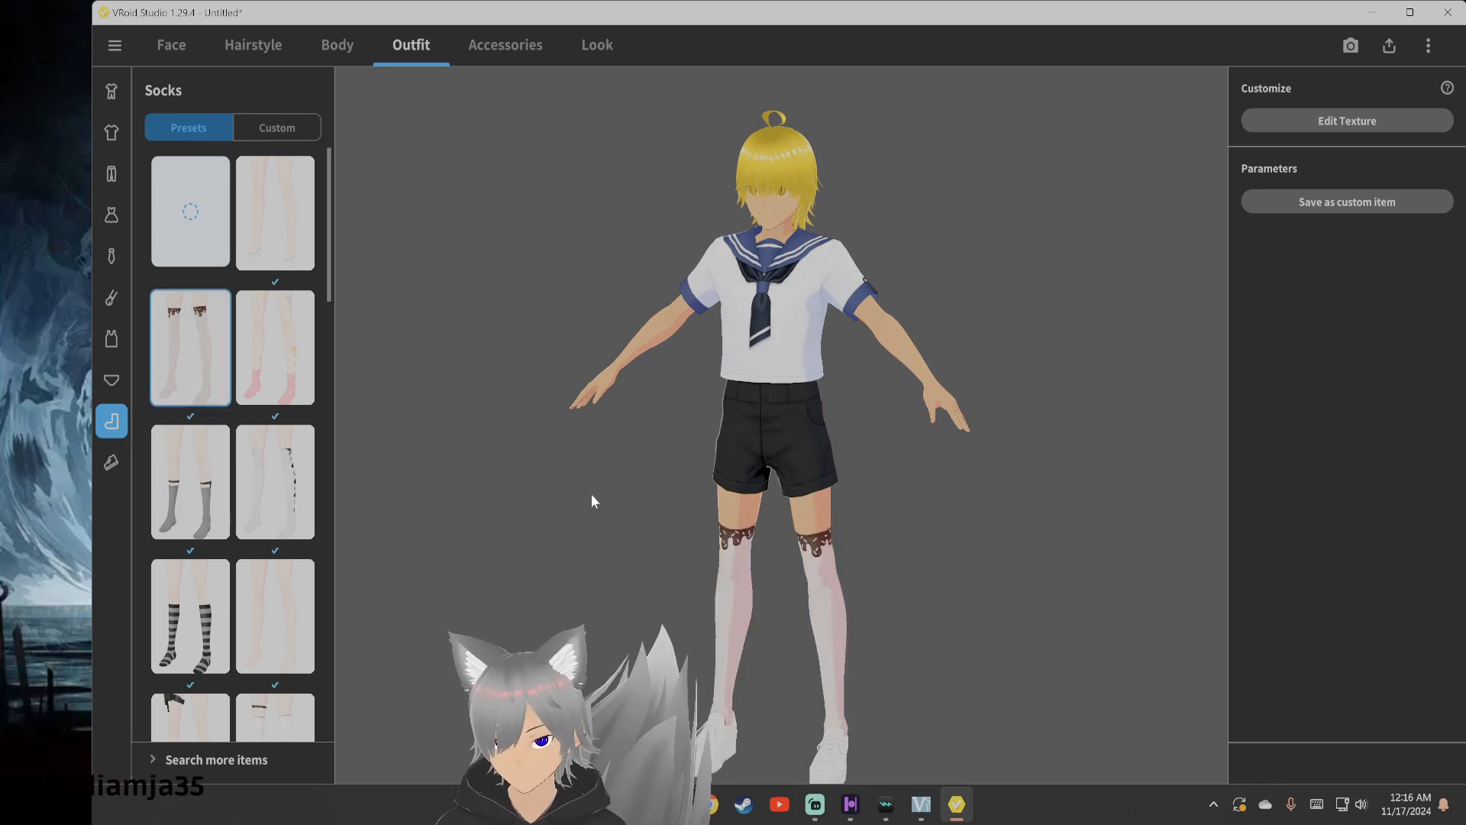
left_click(294, 346)
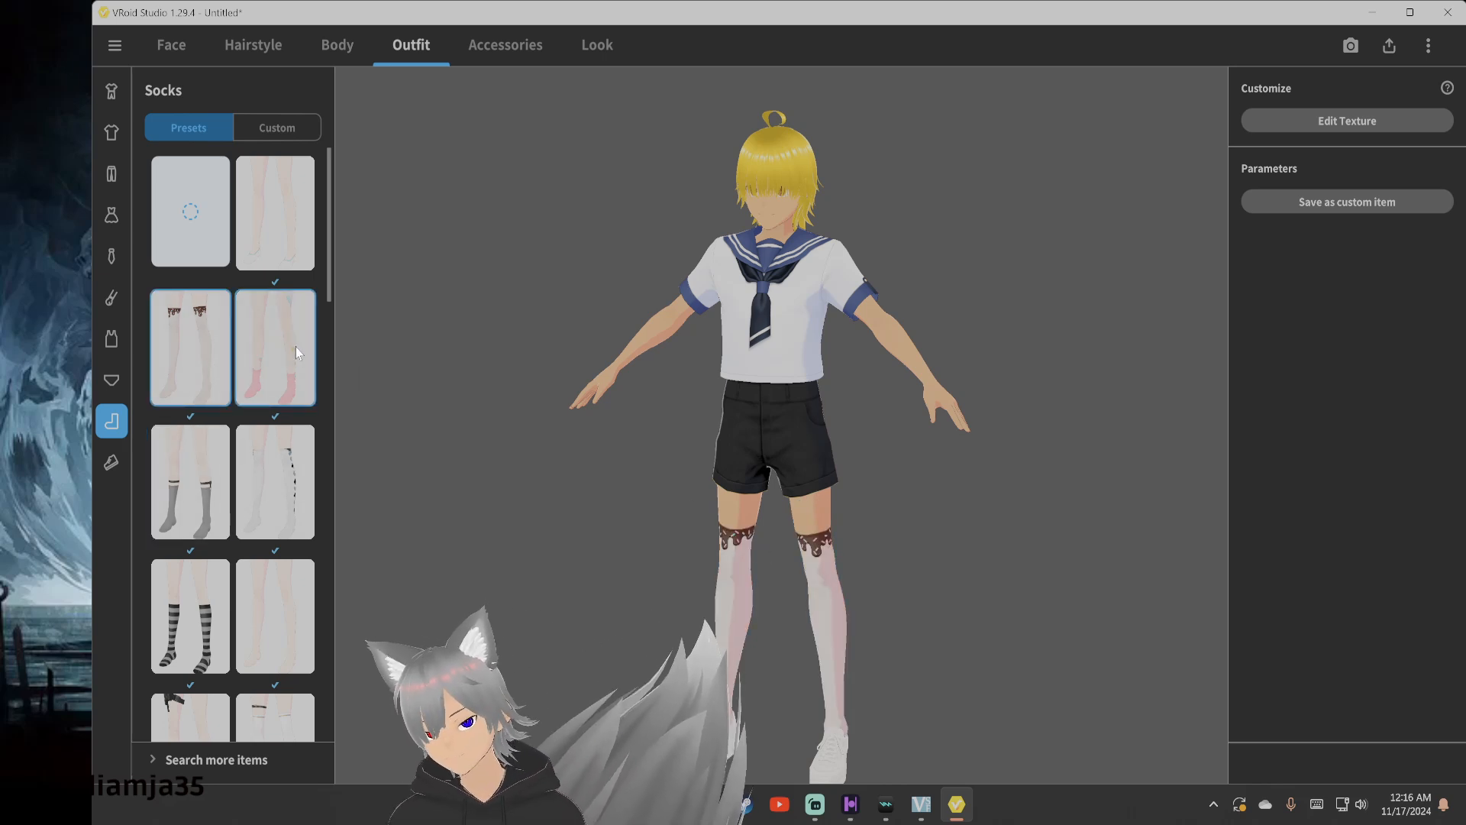
Replace the pink socks with the plain preset beside the empty option and put the beige loafers on the character
left_click(267, 240)
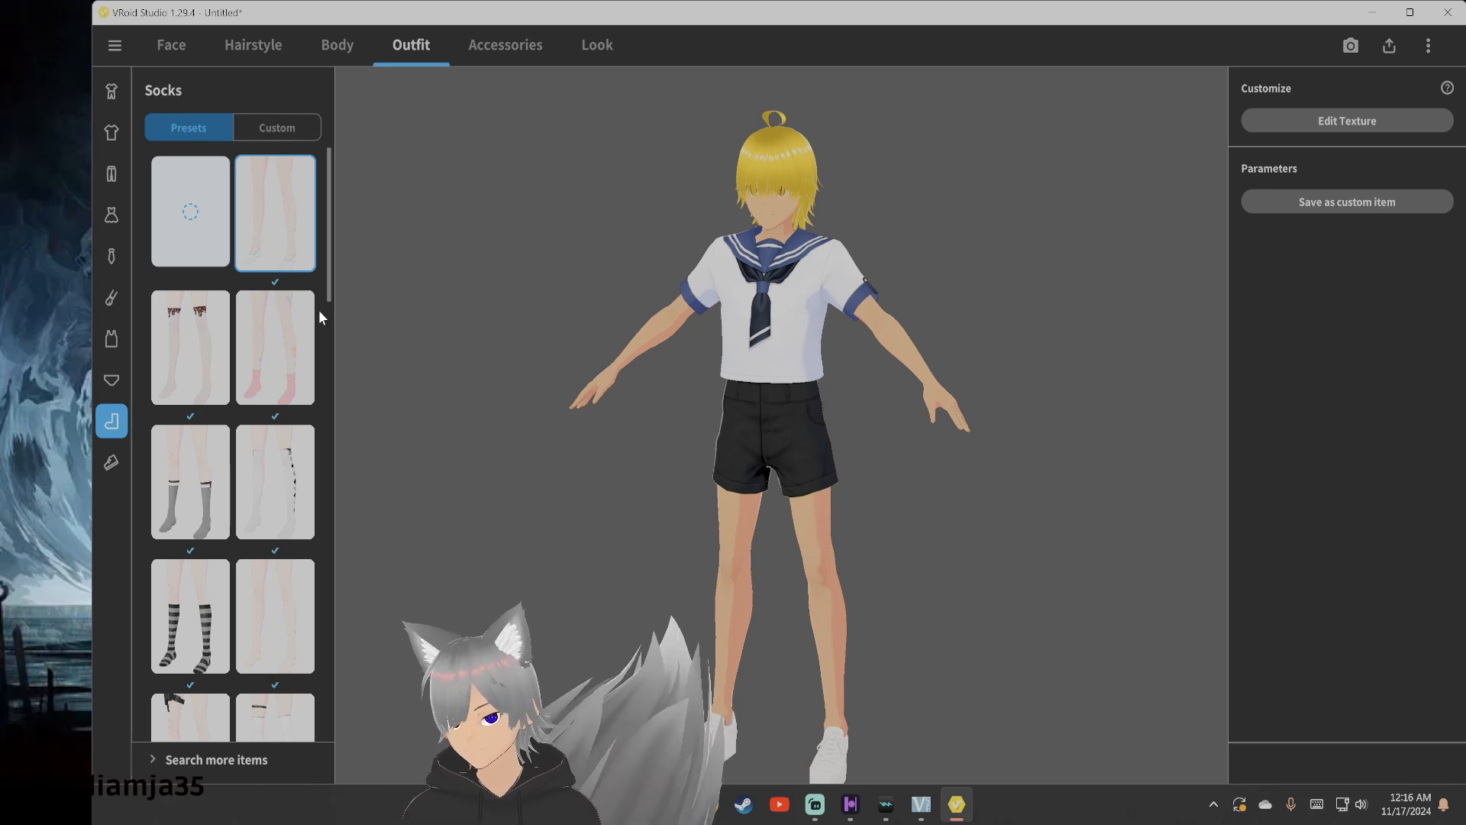
left_click(112, 462)
scroll(214, 380, "up", 2)
scroll(238, 370, "down", 4)
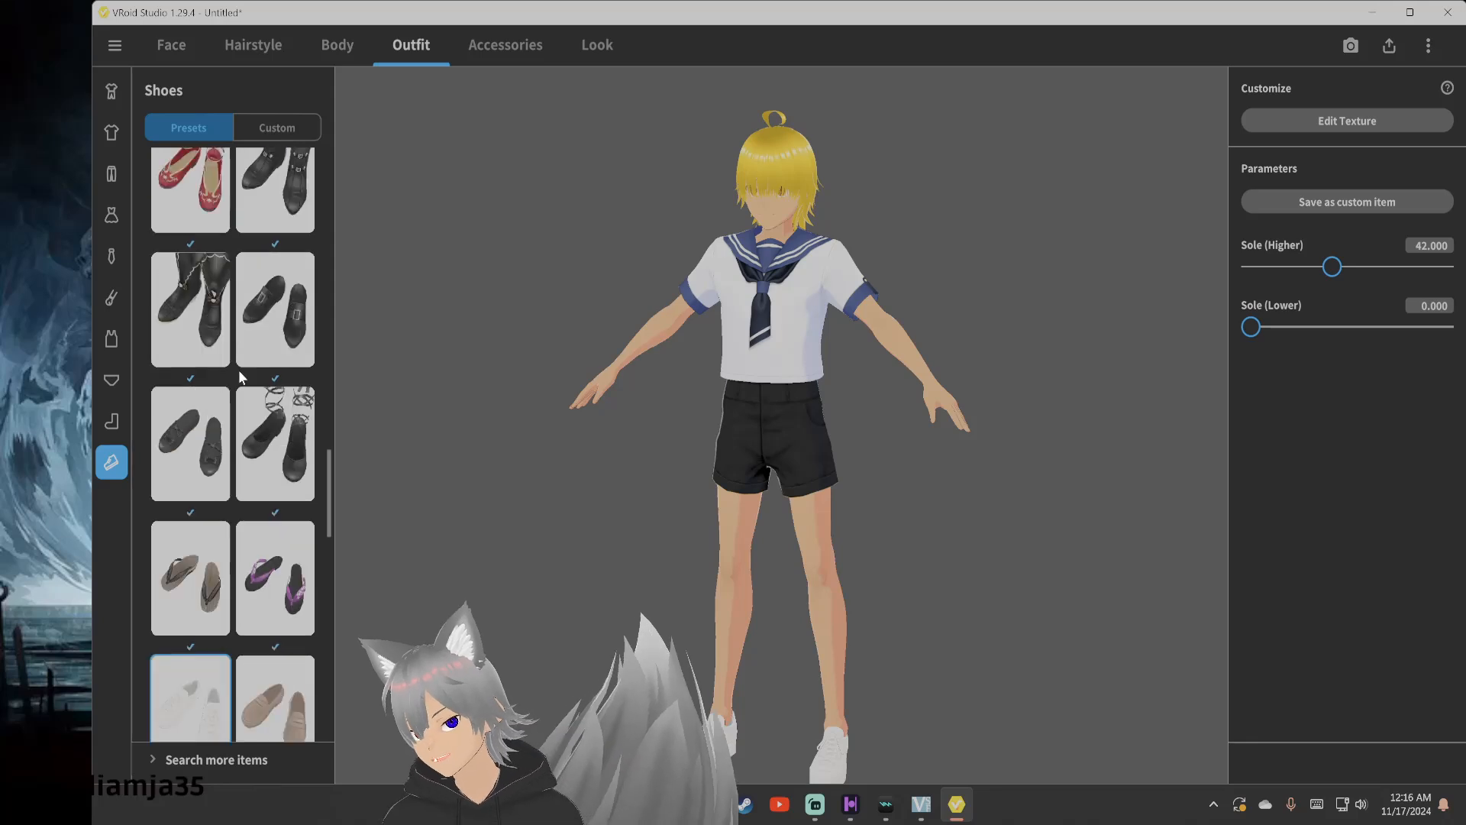
left_click(275, 446)
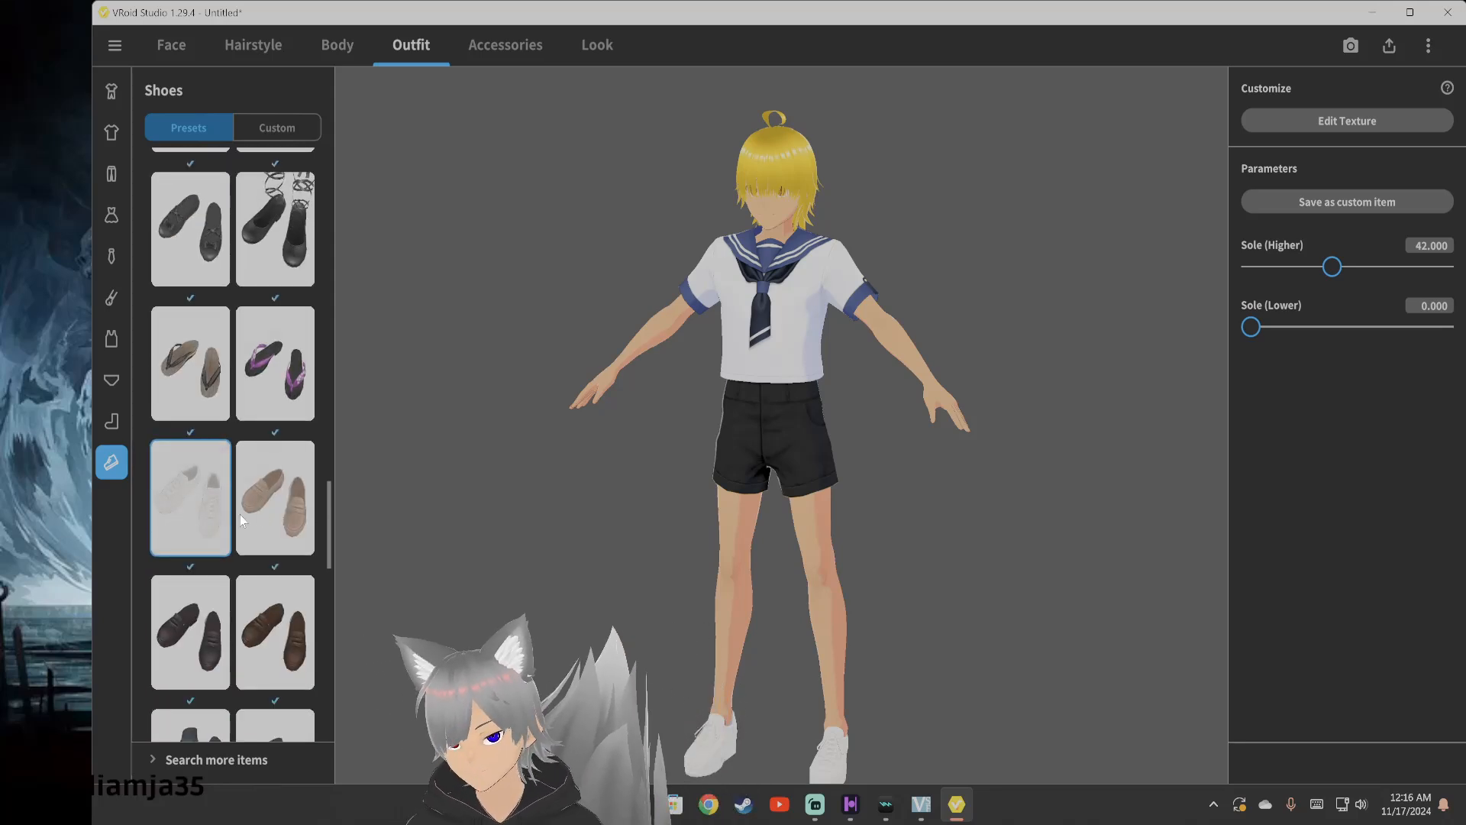
left_click_drag(773, 739, 808, 735)
right_click_drag(810, 737, 793, 731)
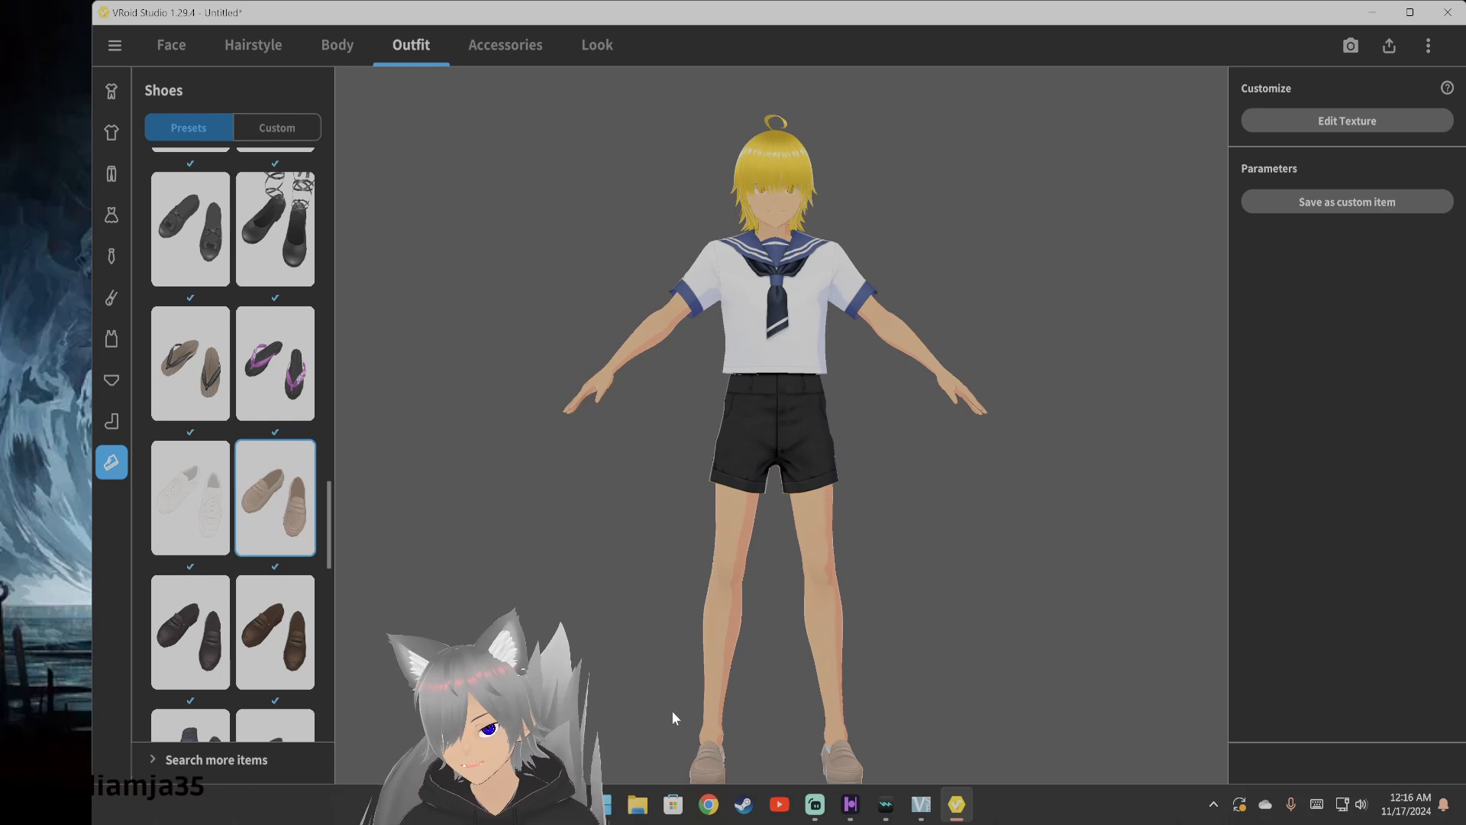
Try the Glasses (Thick) accessory on the character's face, then remove it
left_click(507, 50)
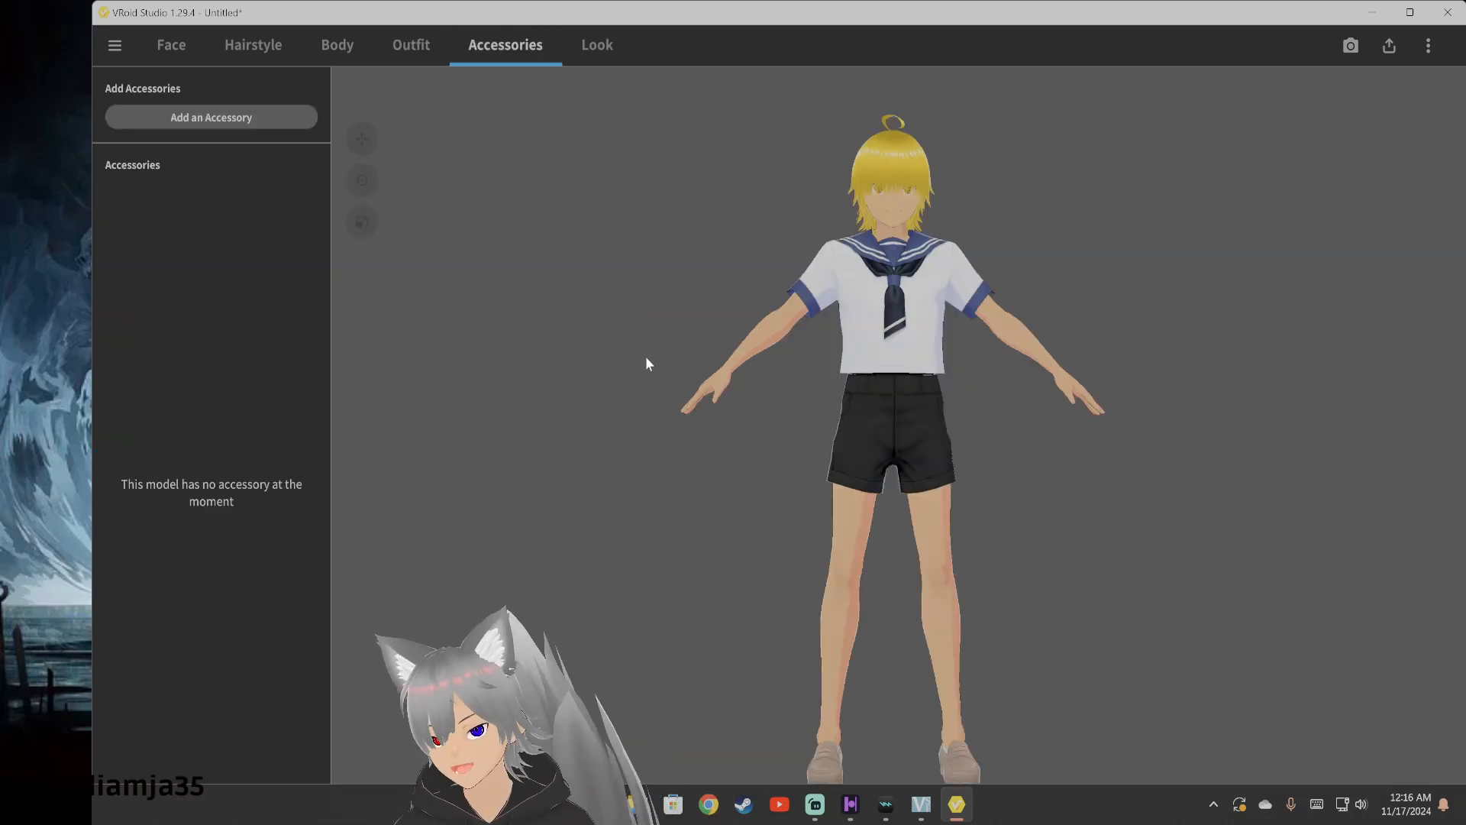
left_click(208, 119)
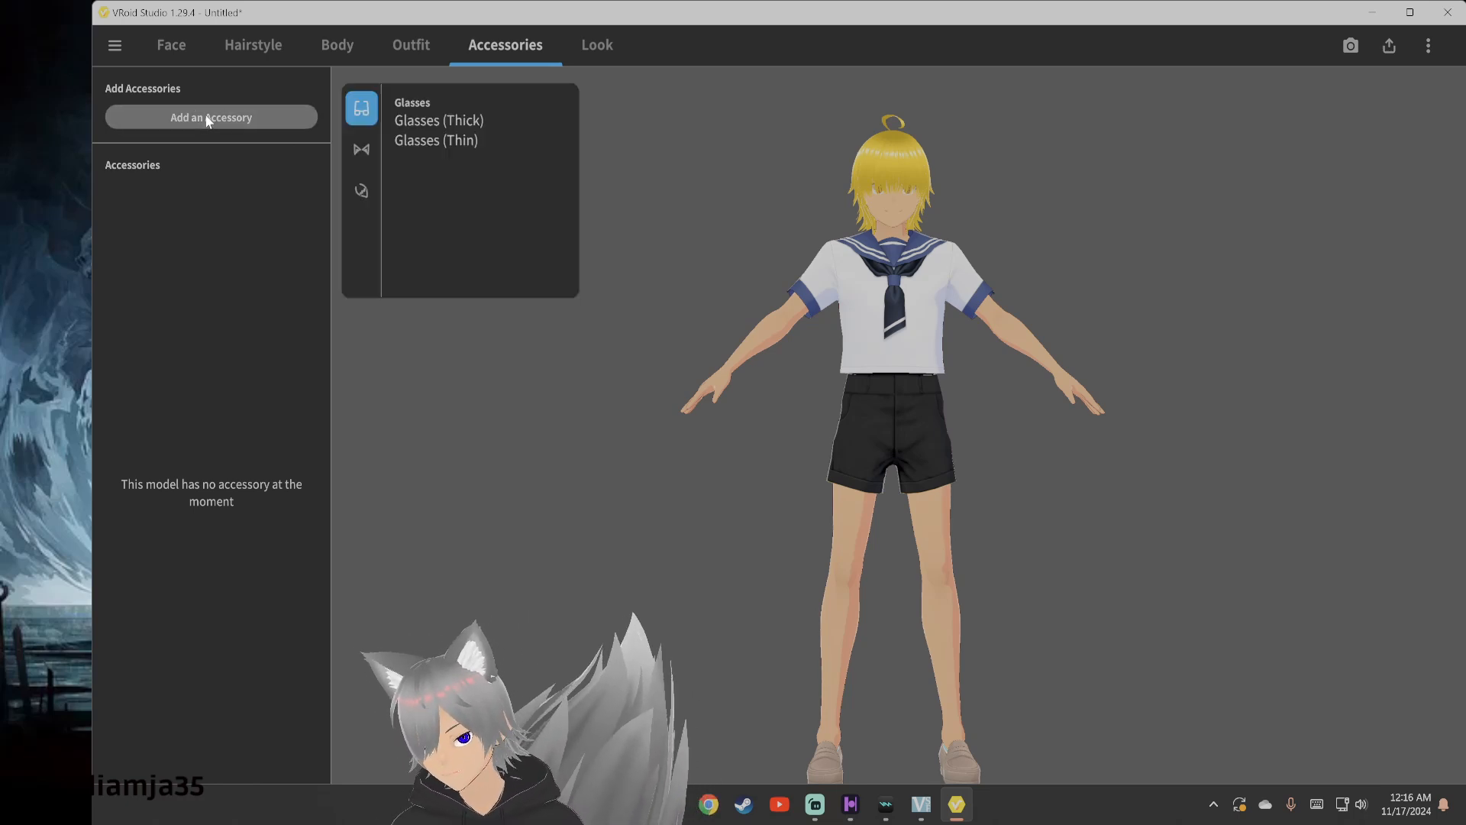
left_click(421, 142)
left_click(431, 122)
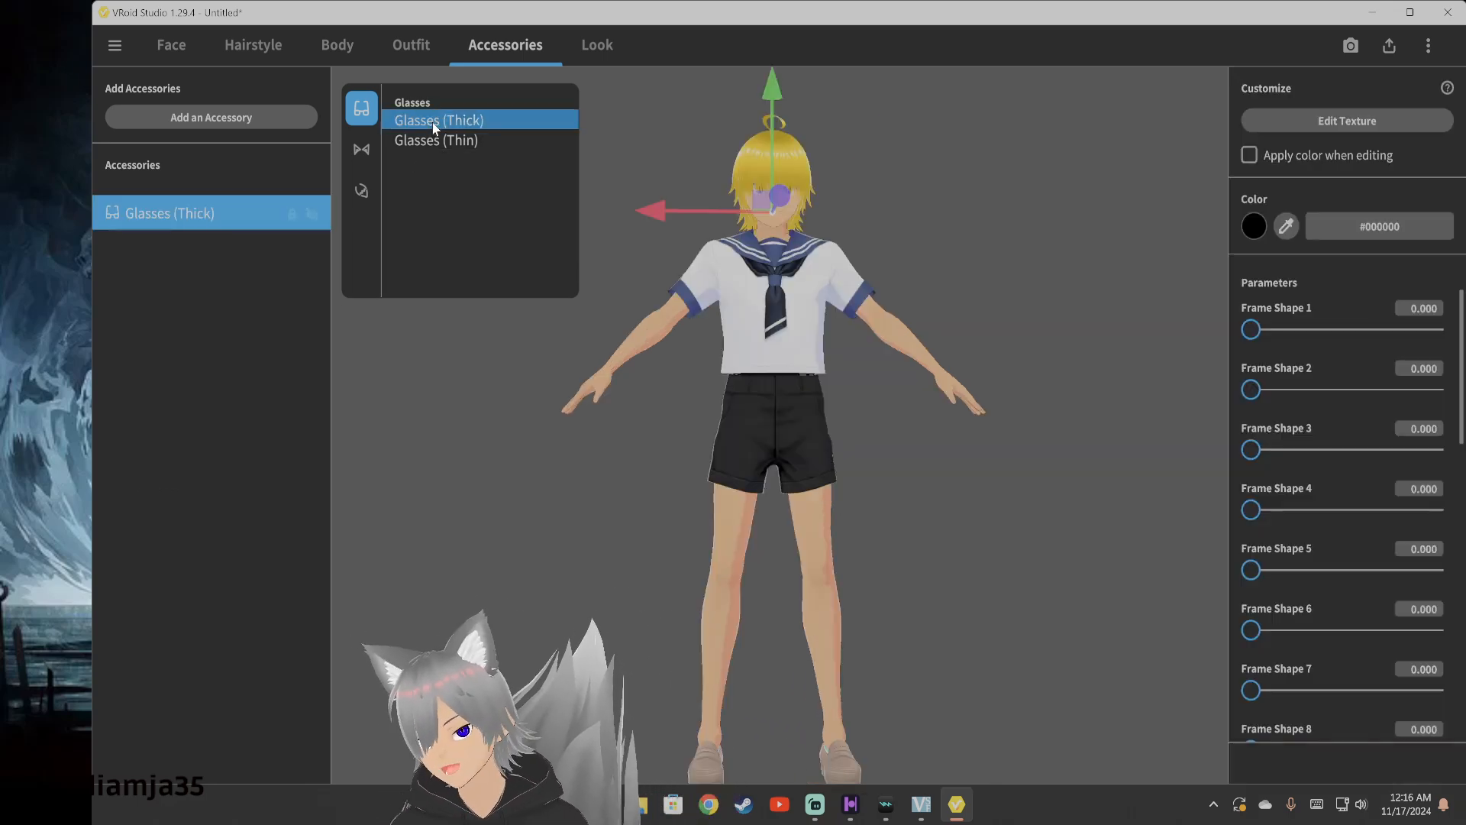
left_click(890, 322)
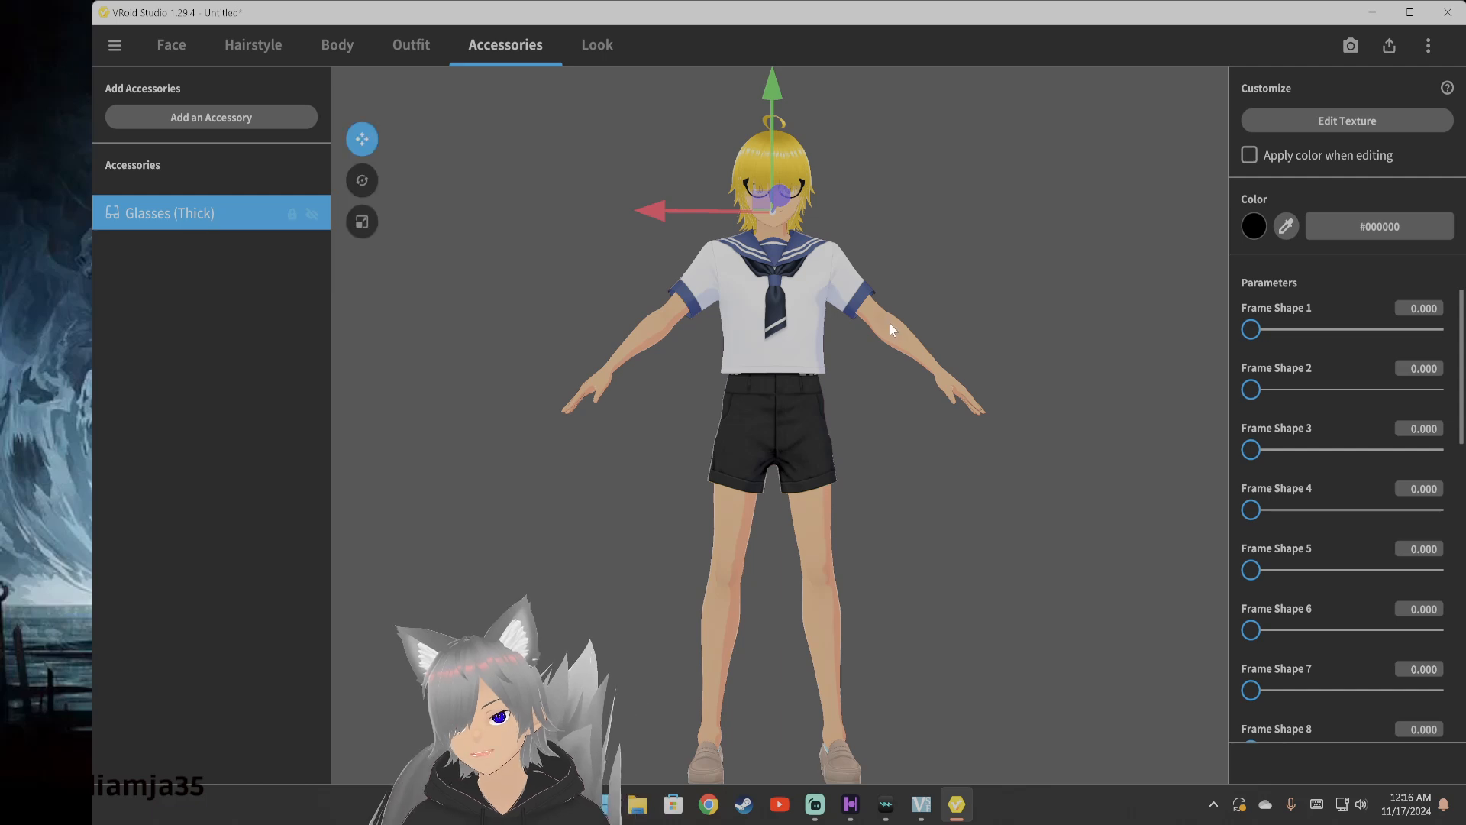
right_click_drag(888, 348, 895, 397)
scroll(889, 311, "up", 3)
scroll(888, 431, "up", 6)
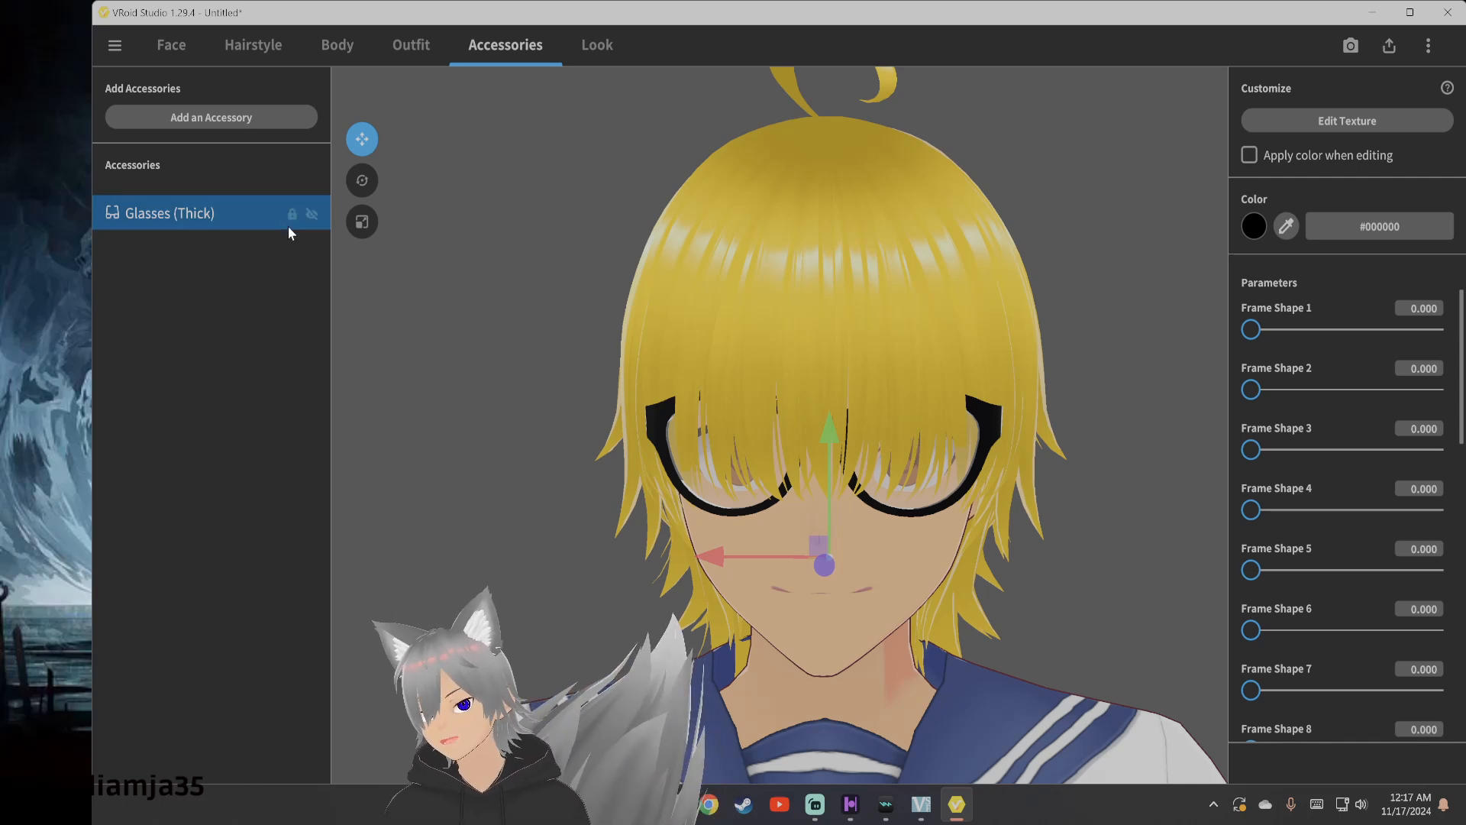
right_click(203, 217)
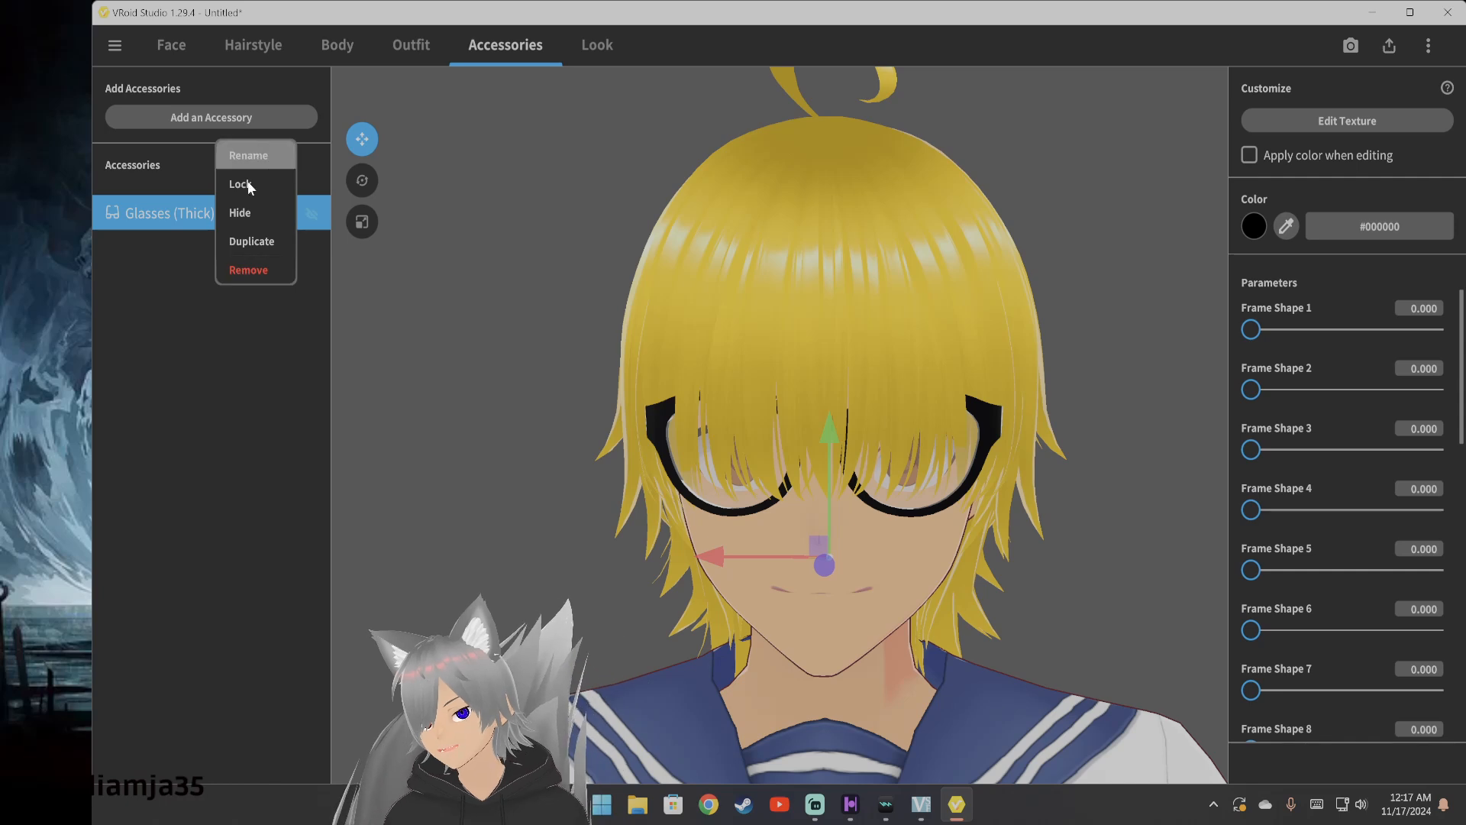
left_click(269, 265)
Add the Rabbit Ears accessory from the furry ears category to the character
left_click(231, 118)
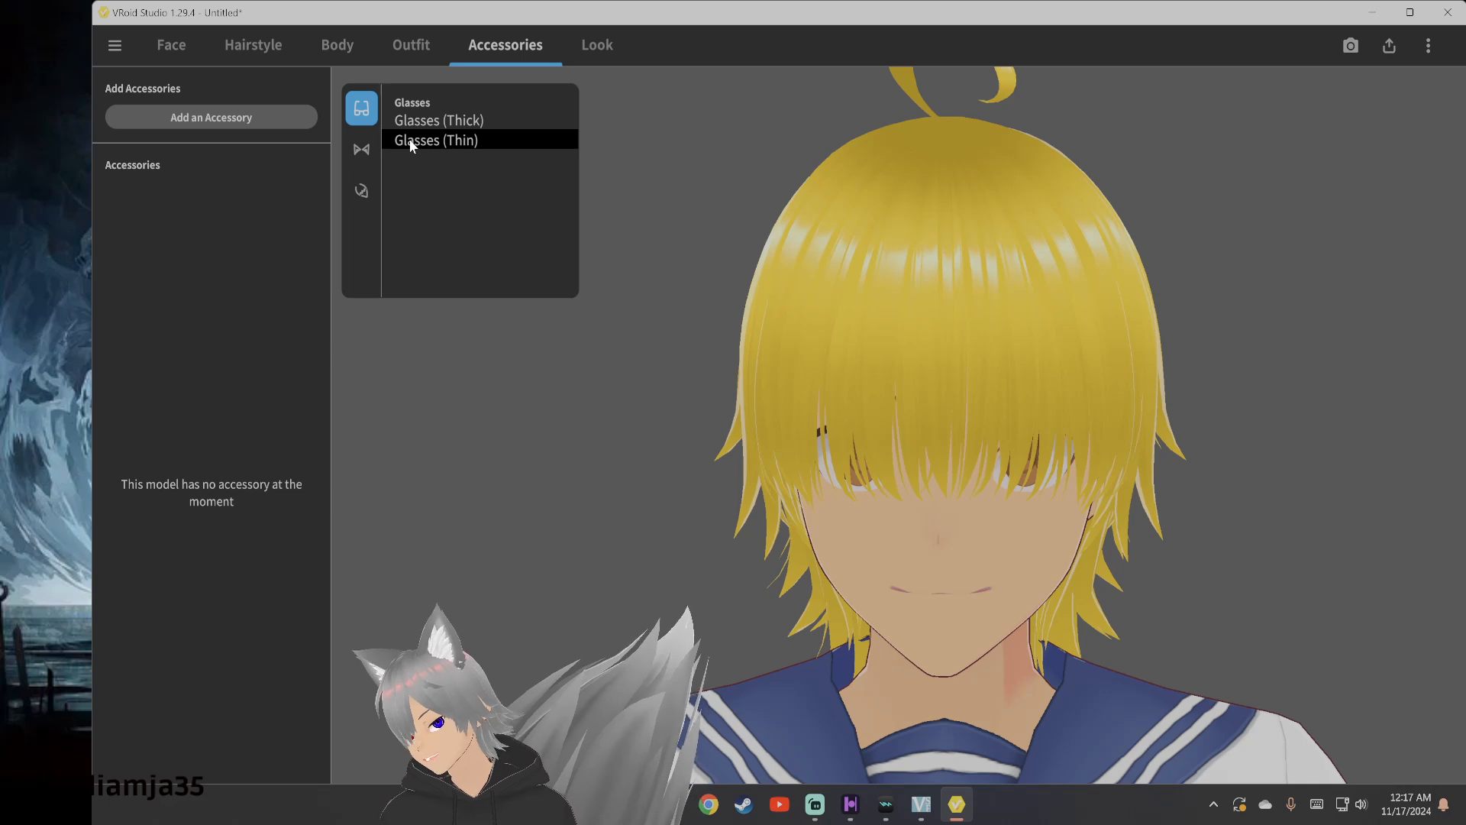
left_click(363, 157)
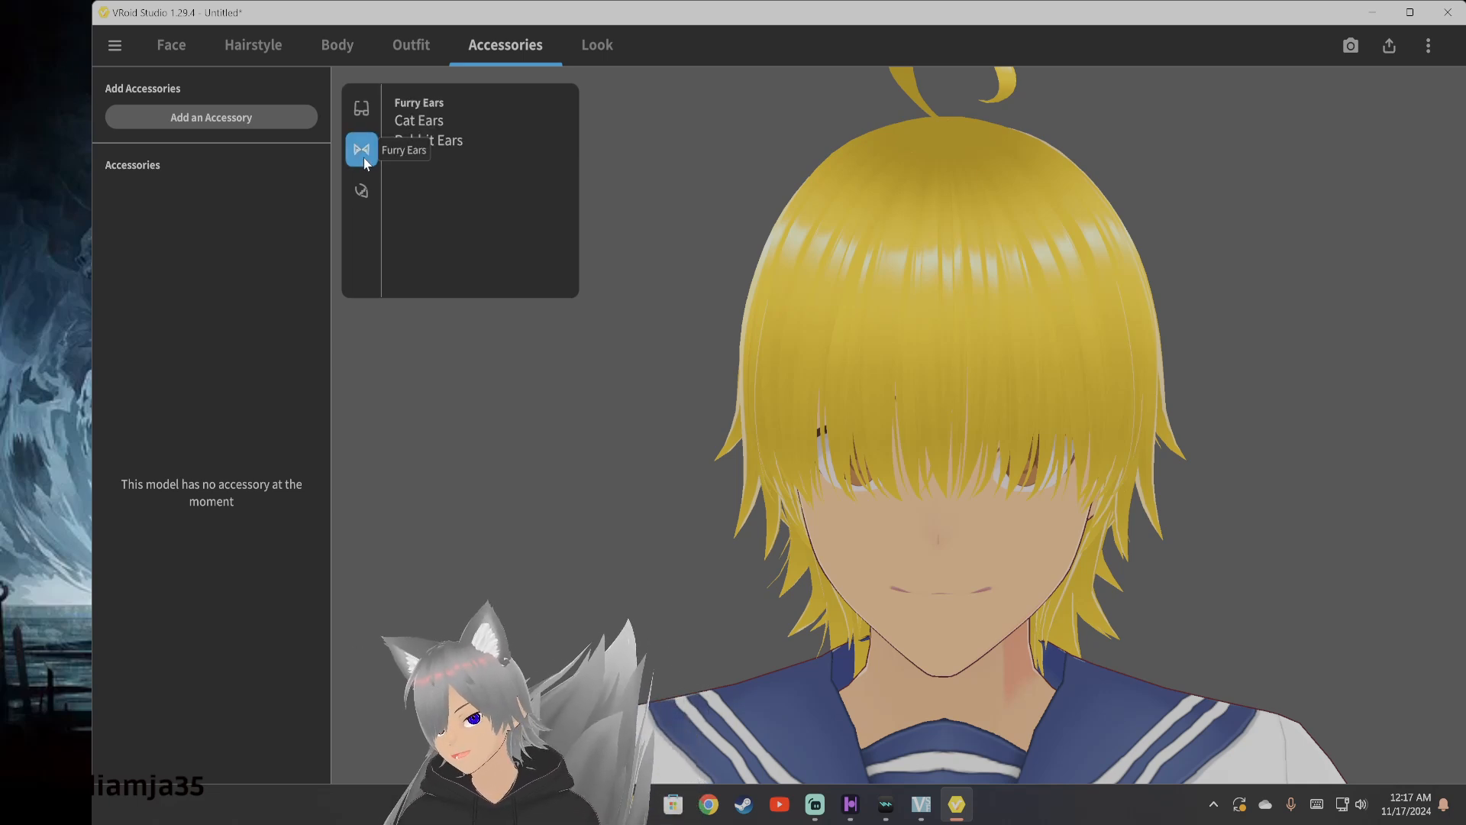
left_click(434, 141)
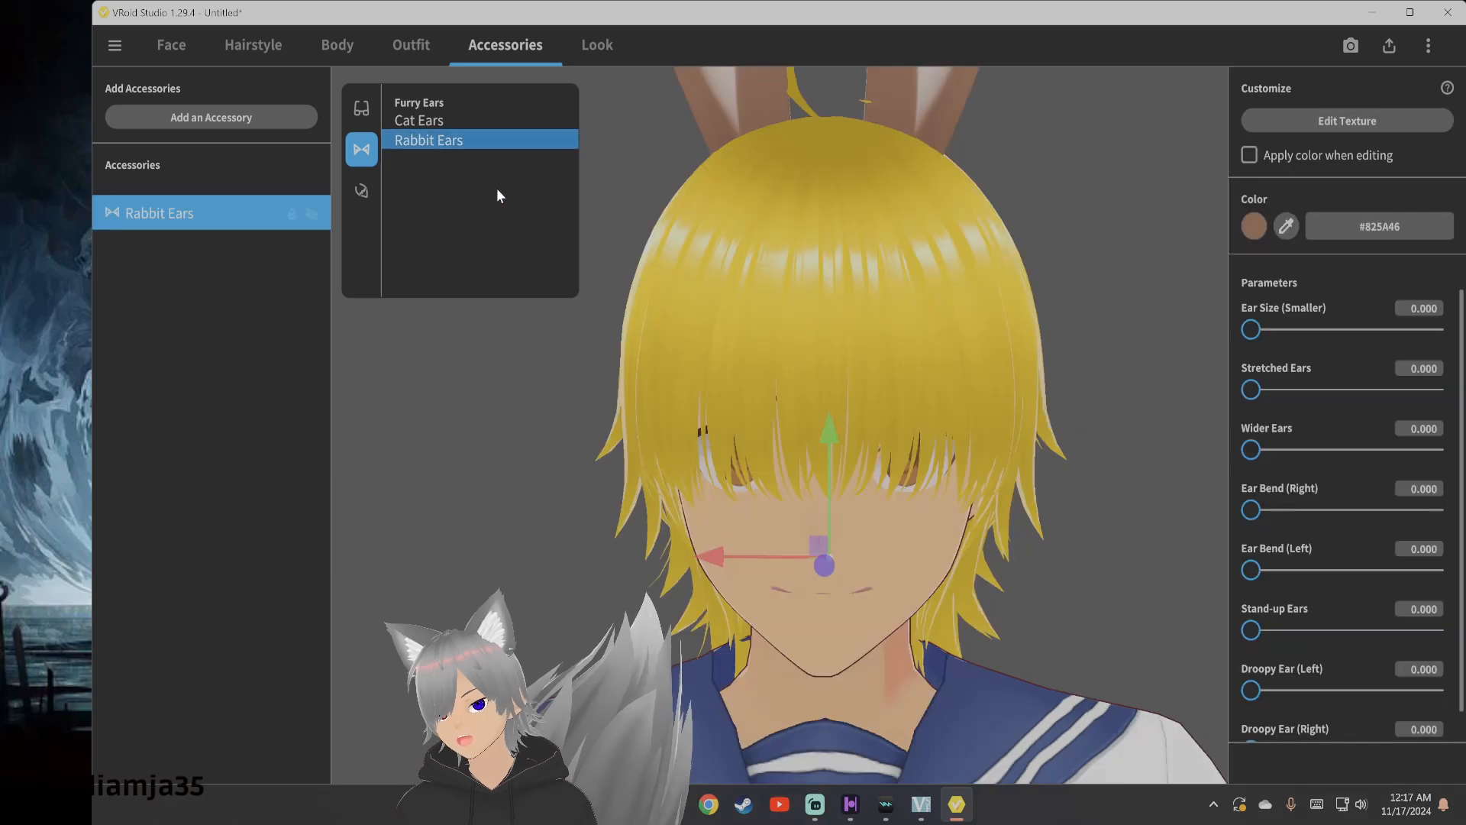
left_click(686, 331)
scroll(574, 374, "down", 5)
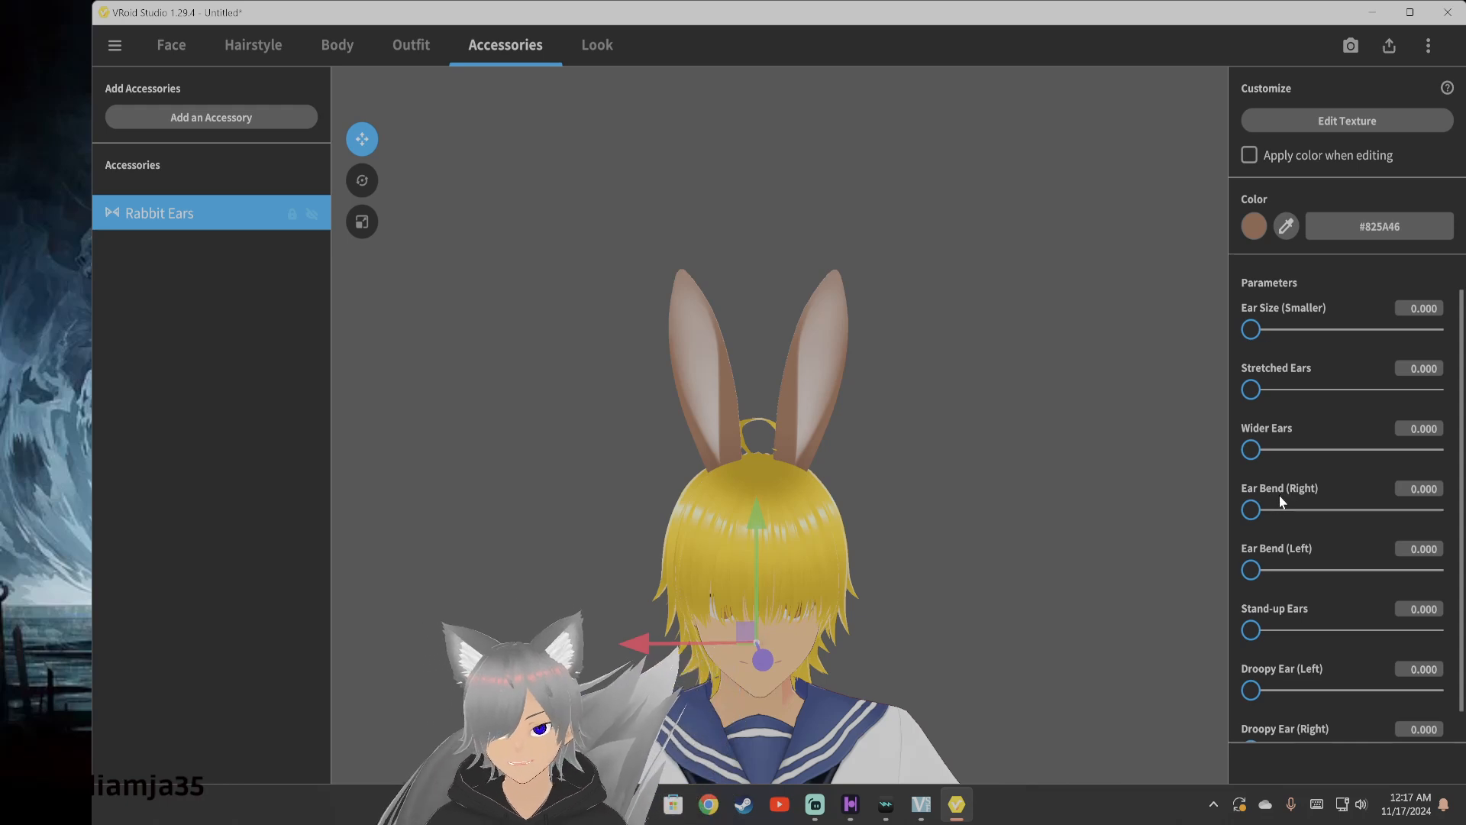
Bend the rabbit ears, setting Ear Bend (Right) to 78.708 and Ear Bend (Left) to 29.369
left_click_drag(1272, 513, 1313, 553)
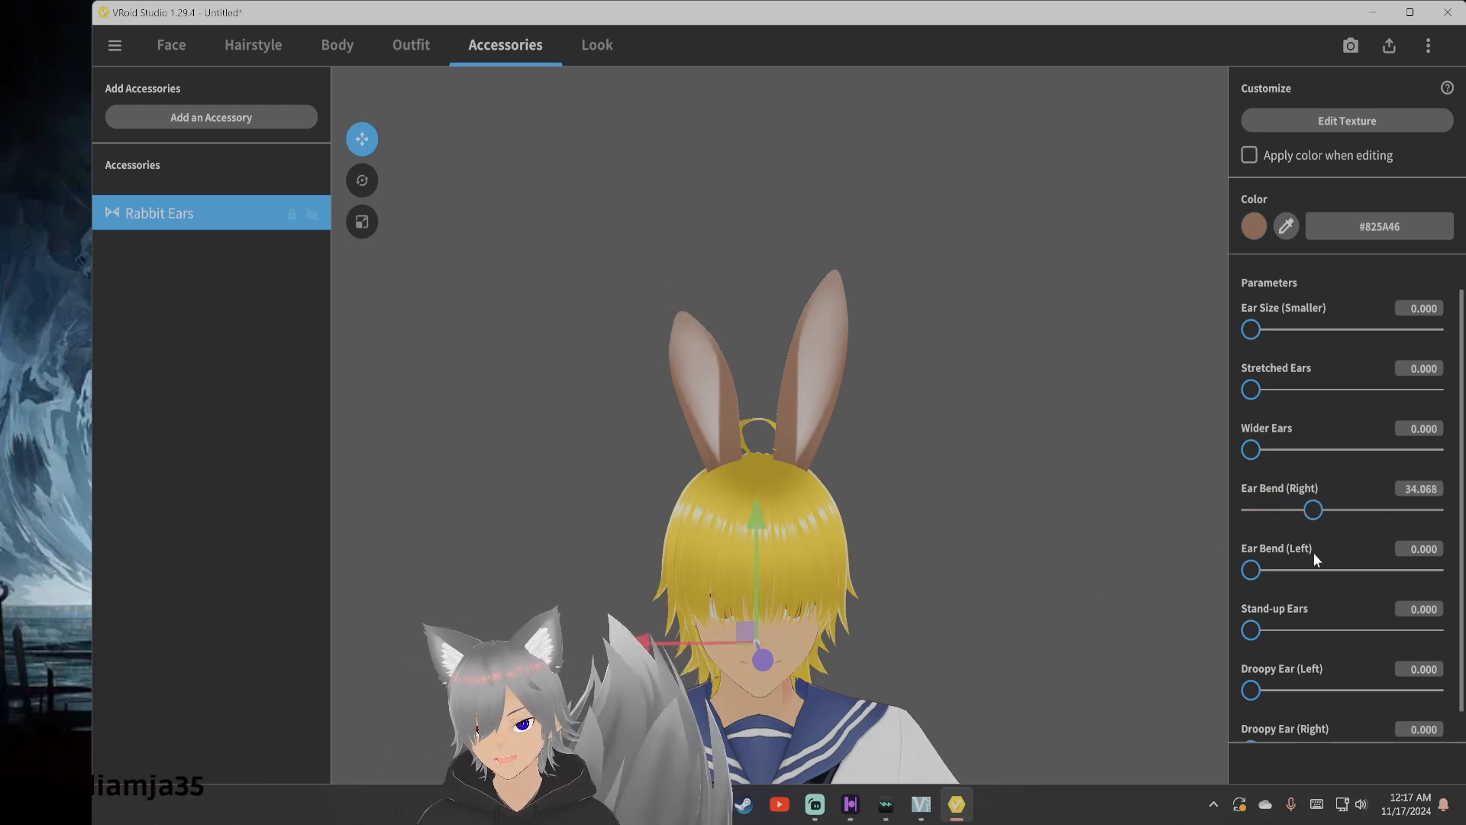
left_click_drag(1262, 511, 1345, 520)
right_click_drag(1027, 509, 985, 512)
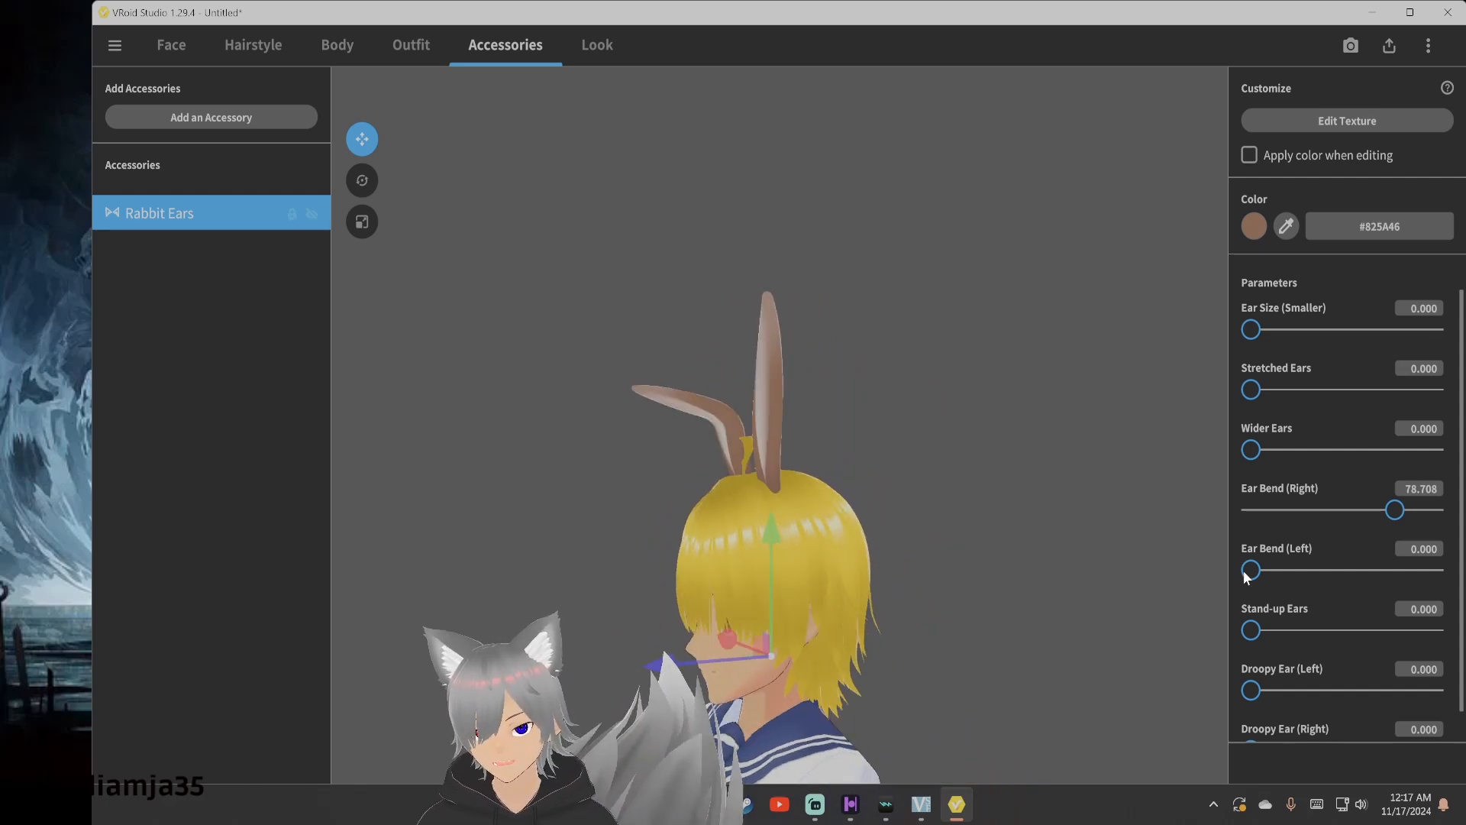
left_click_drag(1271, 571, 1307, 574)
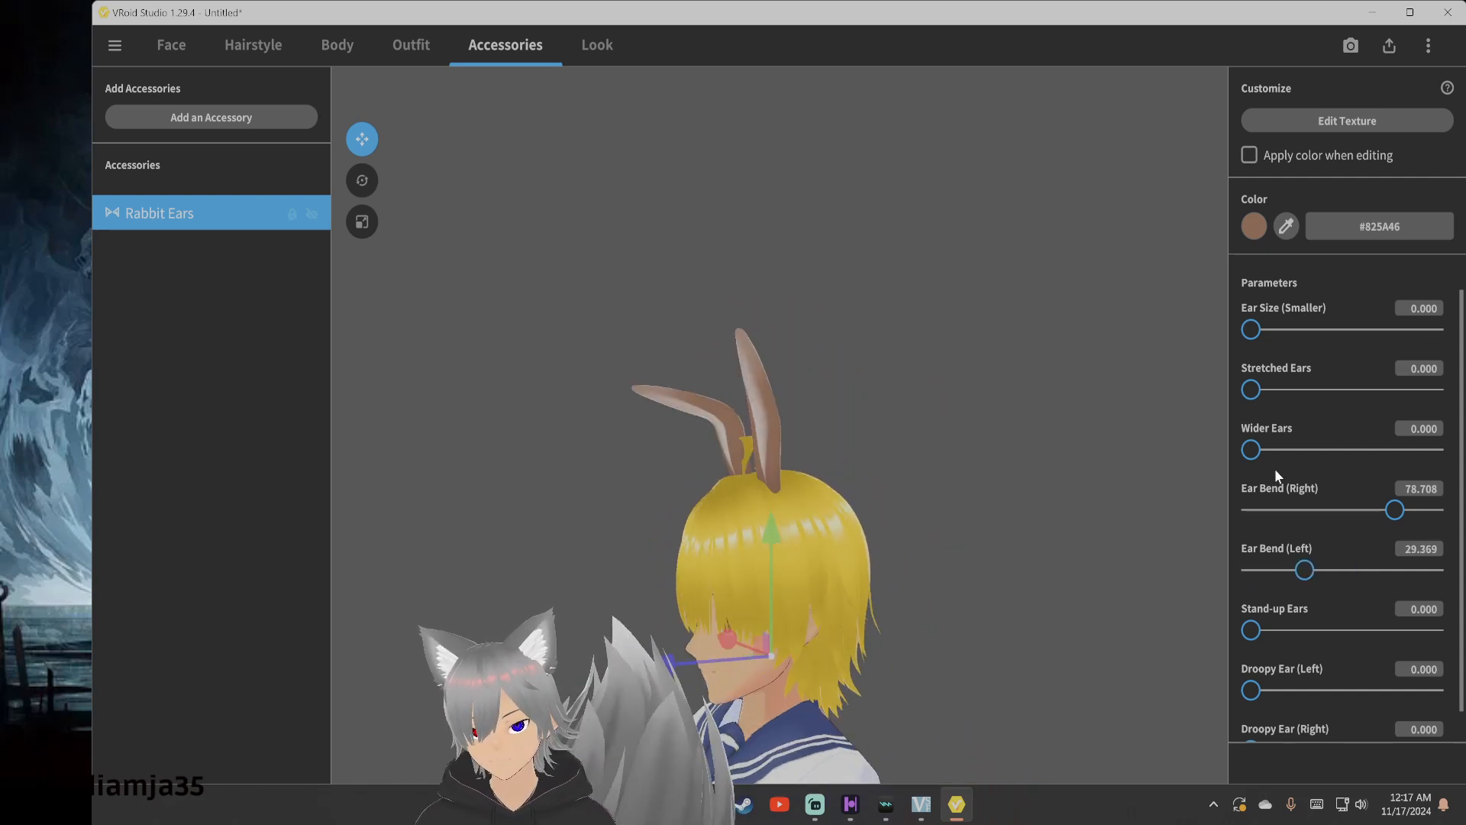
Reshape the rabbit ears with Stretched Ears 30.543, Wider Ears 57.758, Droopy Ear (Left) 28.585 and Droopy Ear (Right) 0
right_click_drag(996, 455, 1016, 453)
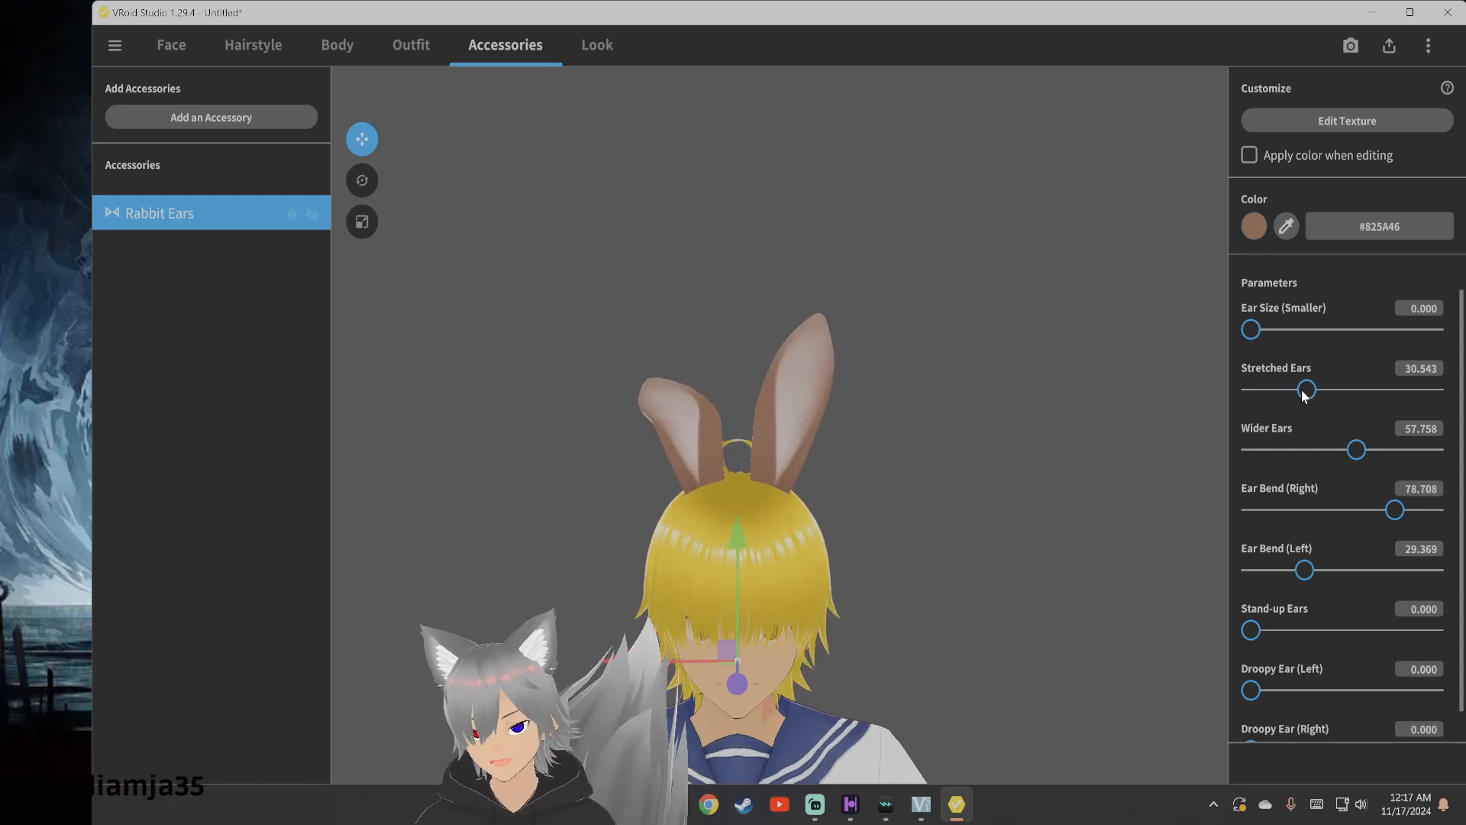
left_click_drag(1277, 333, 1247, 334)
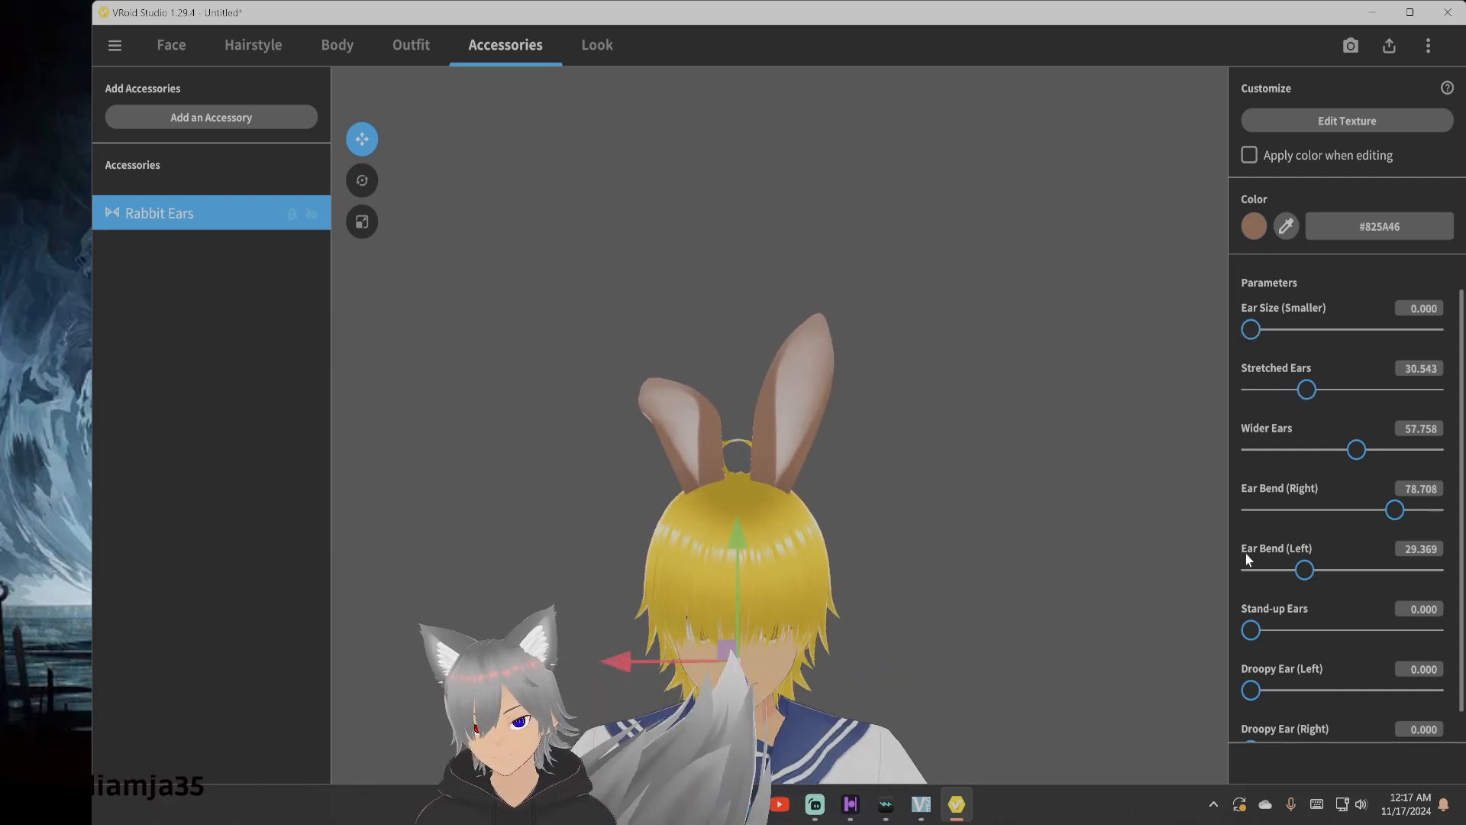
left_click_drag(1273, 634, 1317, 665)
scroll(1256, 696, "down", 1)
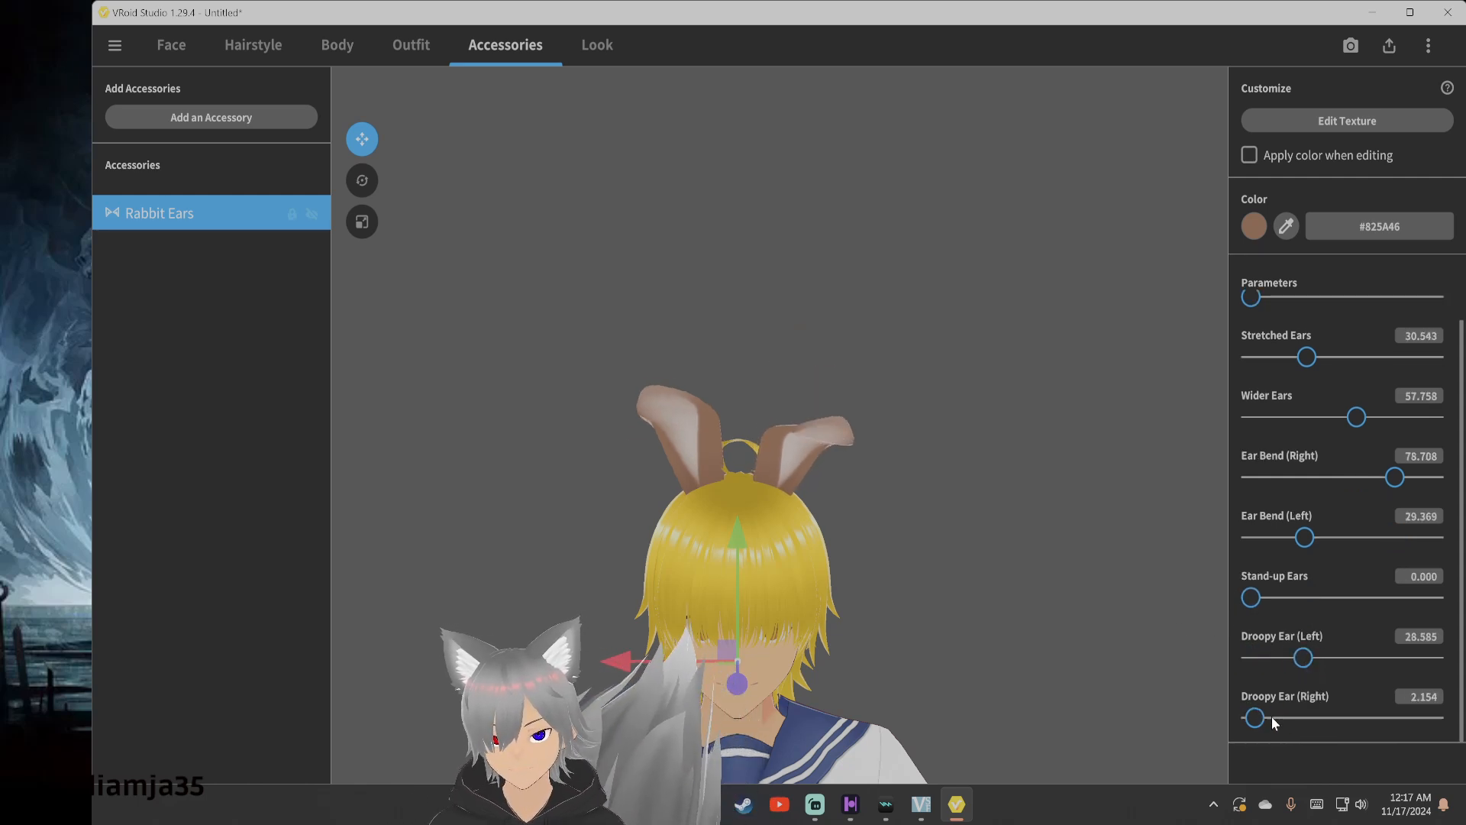
left_click_drag(1274, 723, 1245, 721)
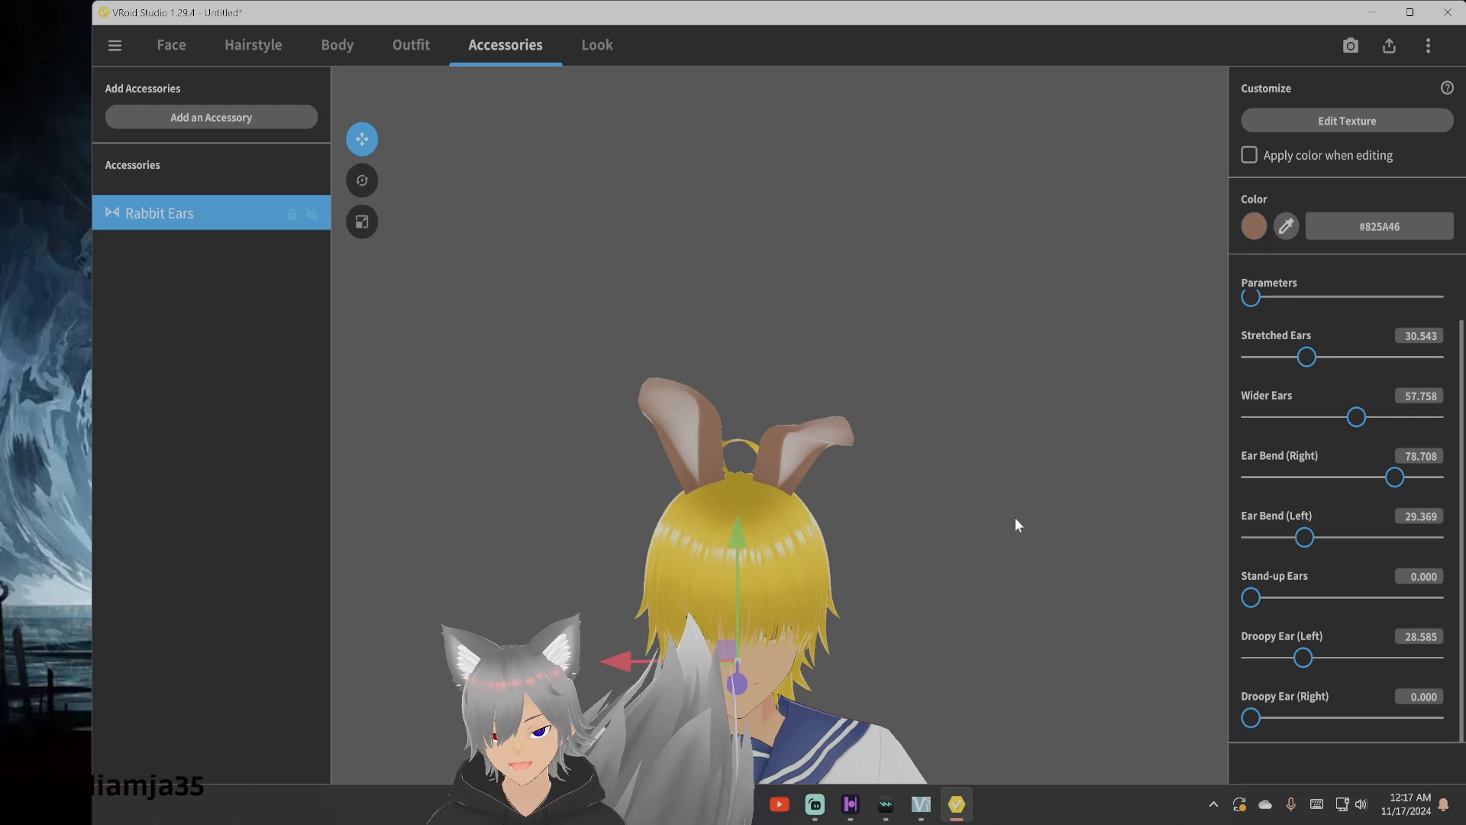
Remove the rabbit ears and add the Cat Ears accessory in their place
right_click(241, 201)
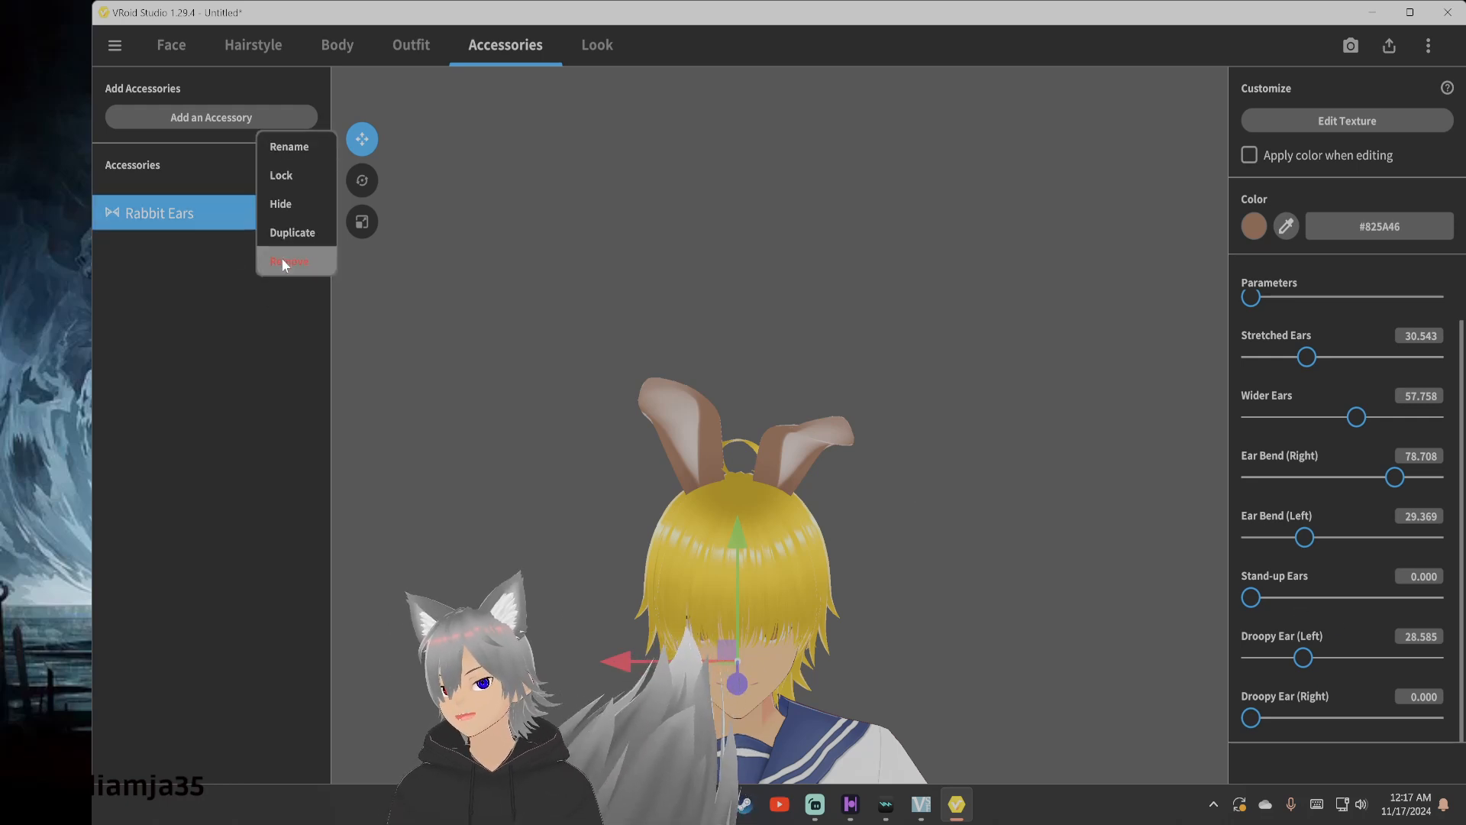
left_click(281, 259)
left_click(223, 122)
left_click(420, 121)
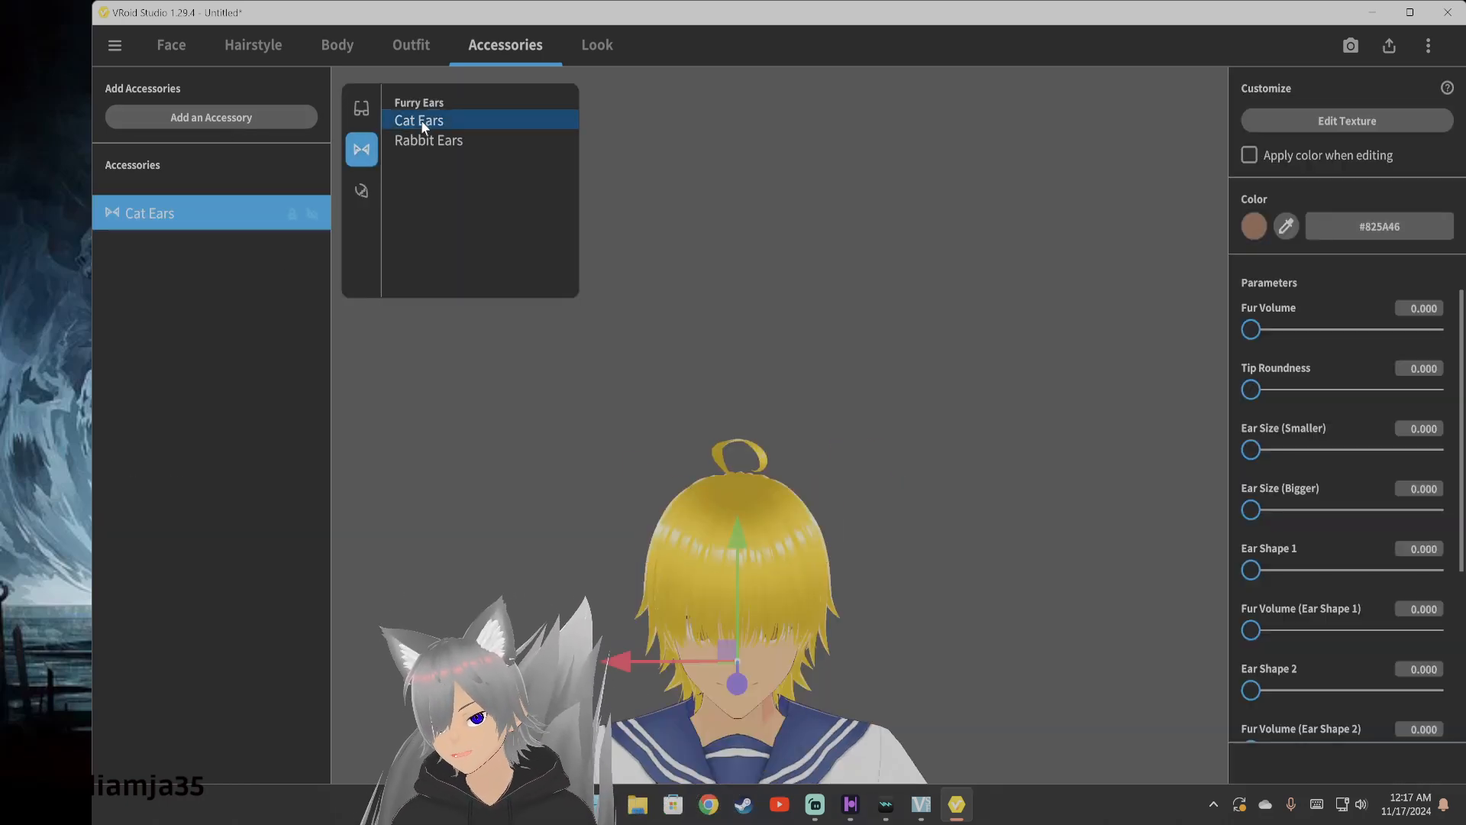
Set the cat ears' Fur Volume, Ear Size (Bigger) and Ear Shape 2 to 100, with Ear Size (Smaller) at 0
left_click(1255, 576)
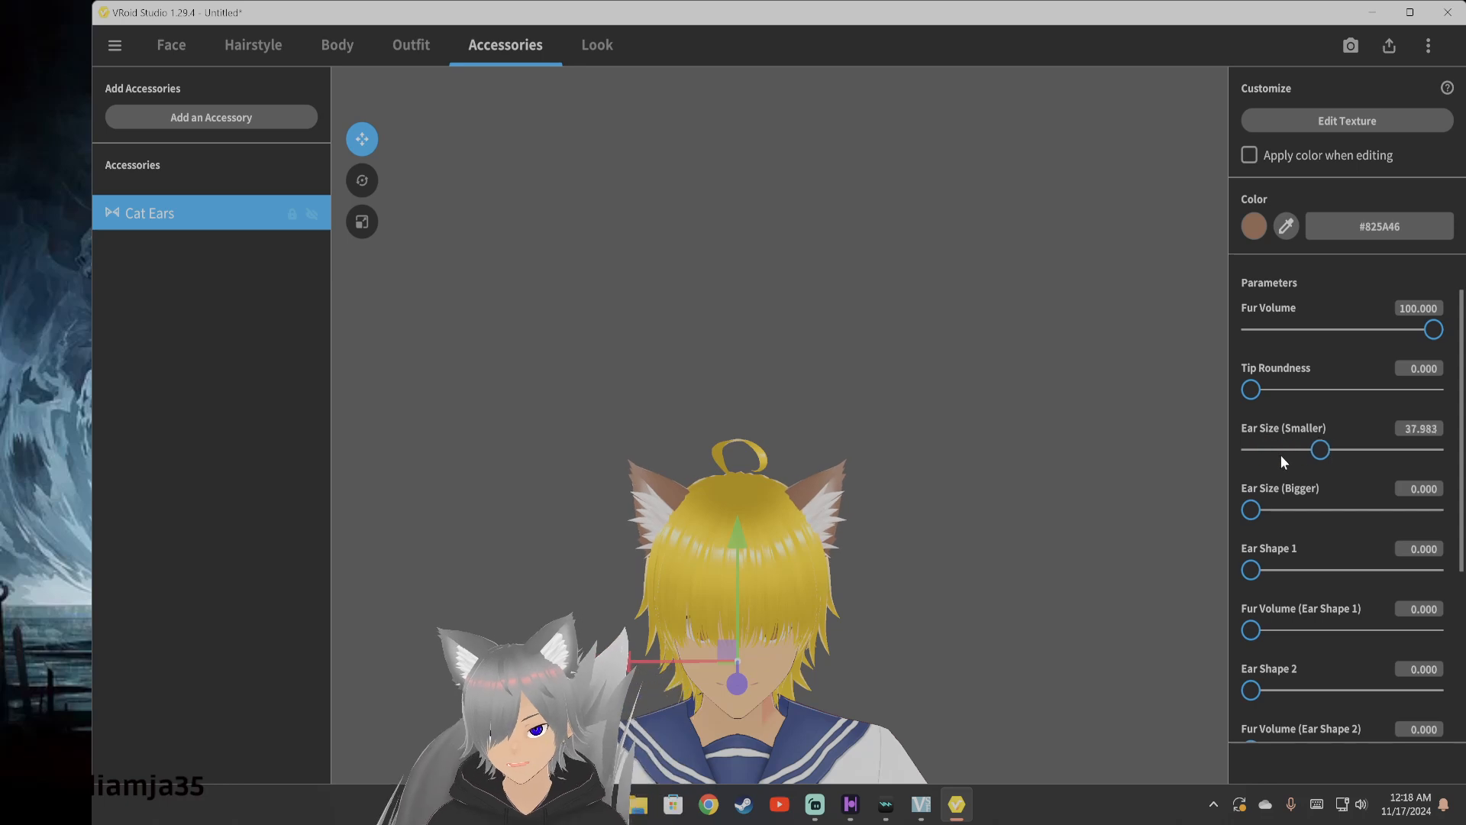
left_click_drag(1250, 511, 1435, 510)
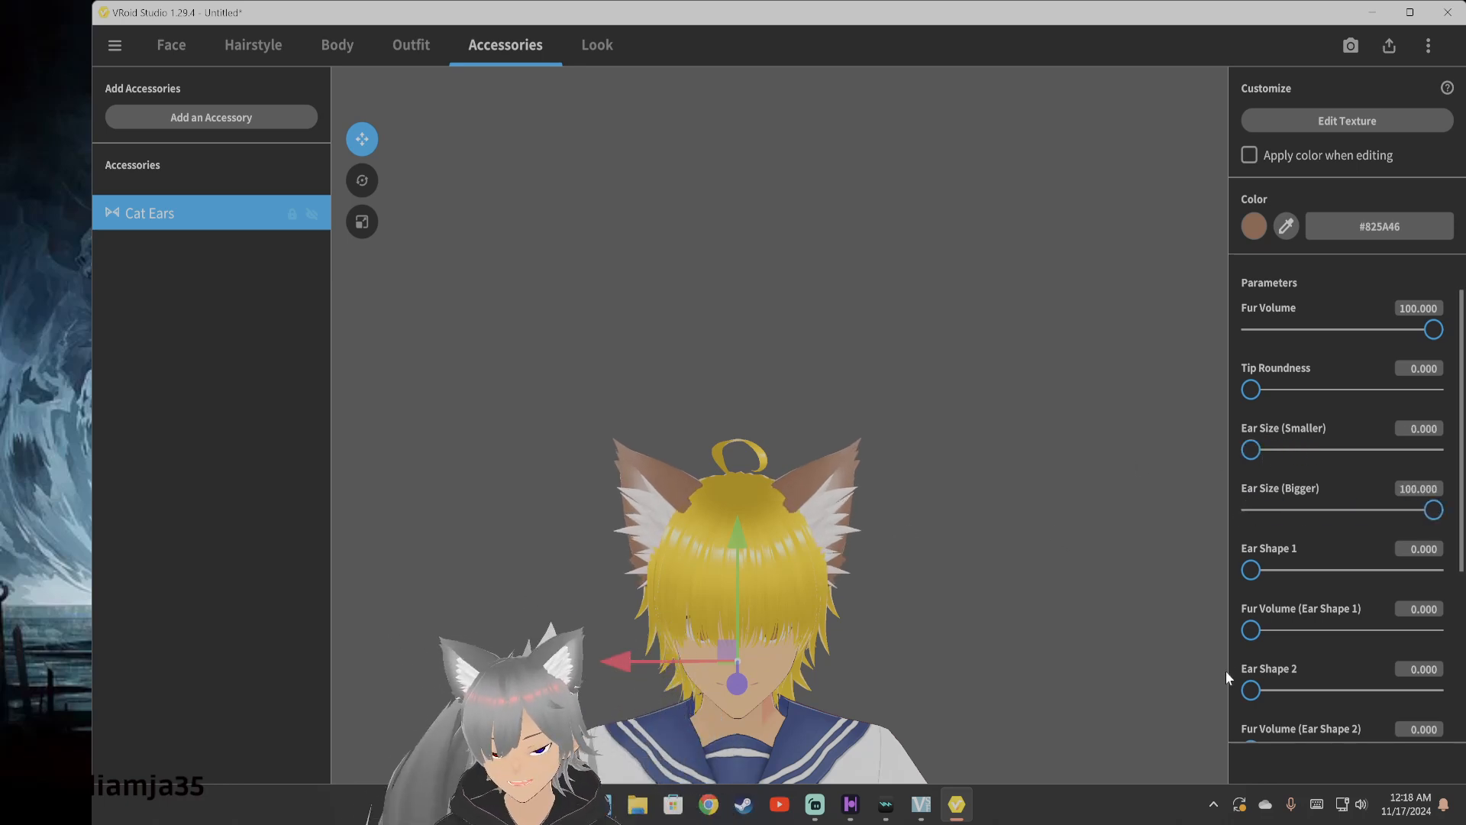
left_click_drag(1253, 697, 1436, 690)
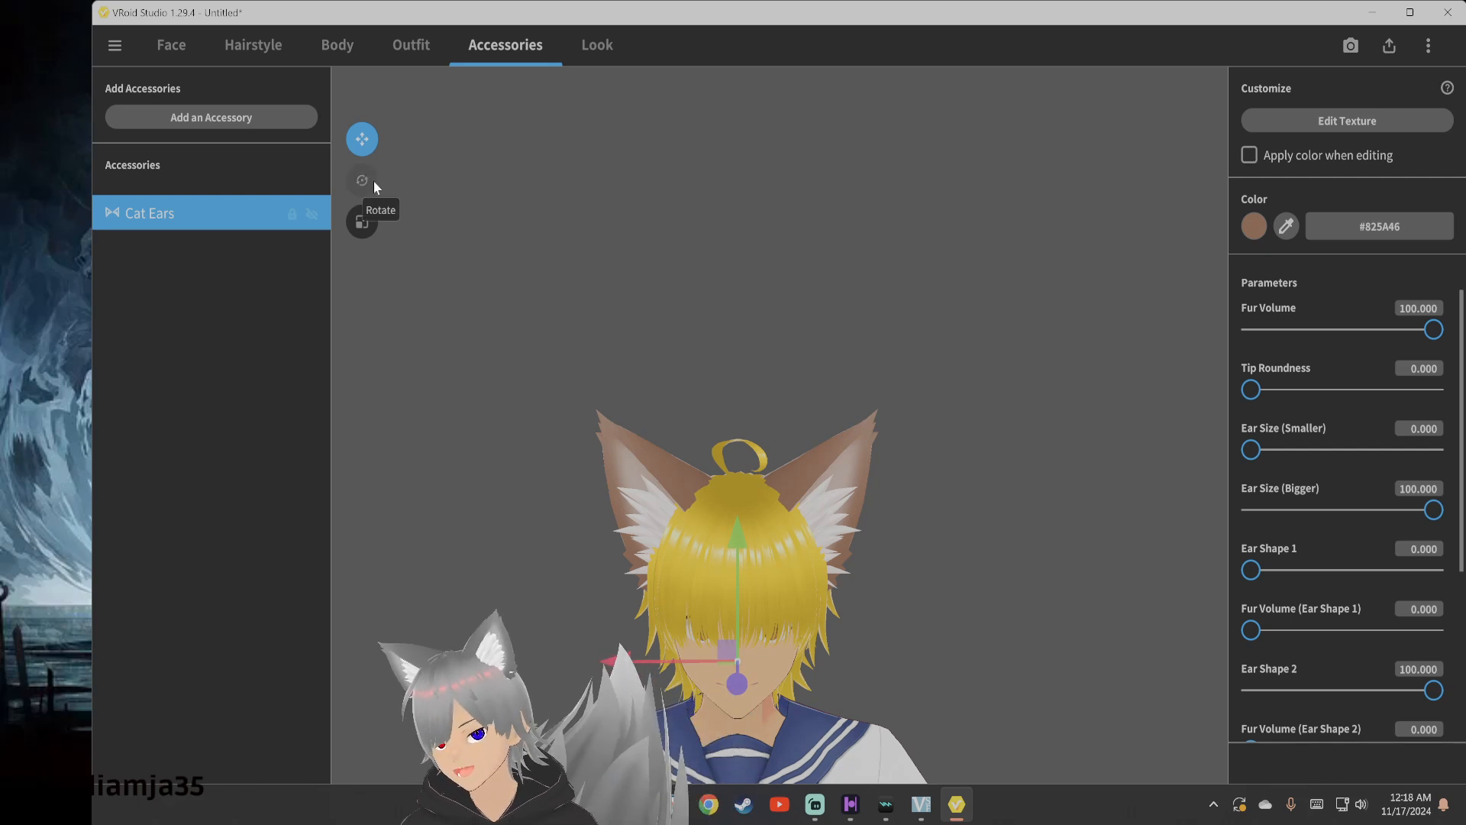
Set the body's Head Size parameter to -0.027
left_click(347, 52)
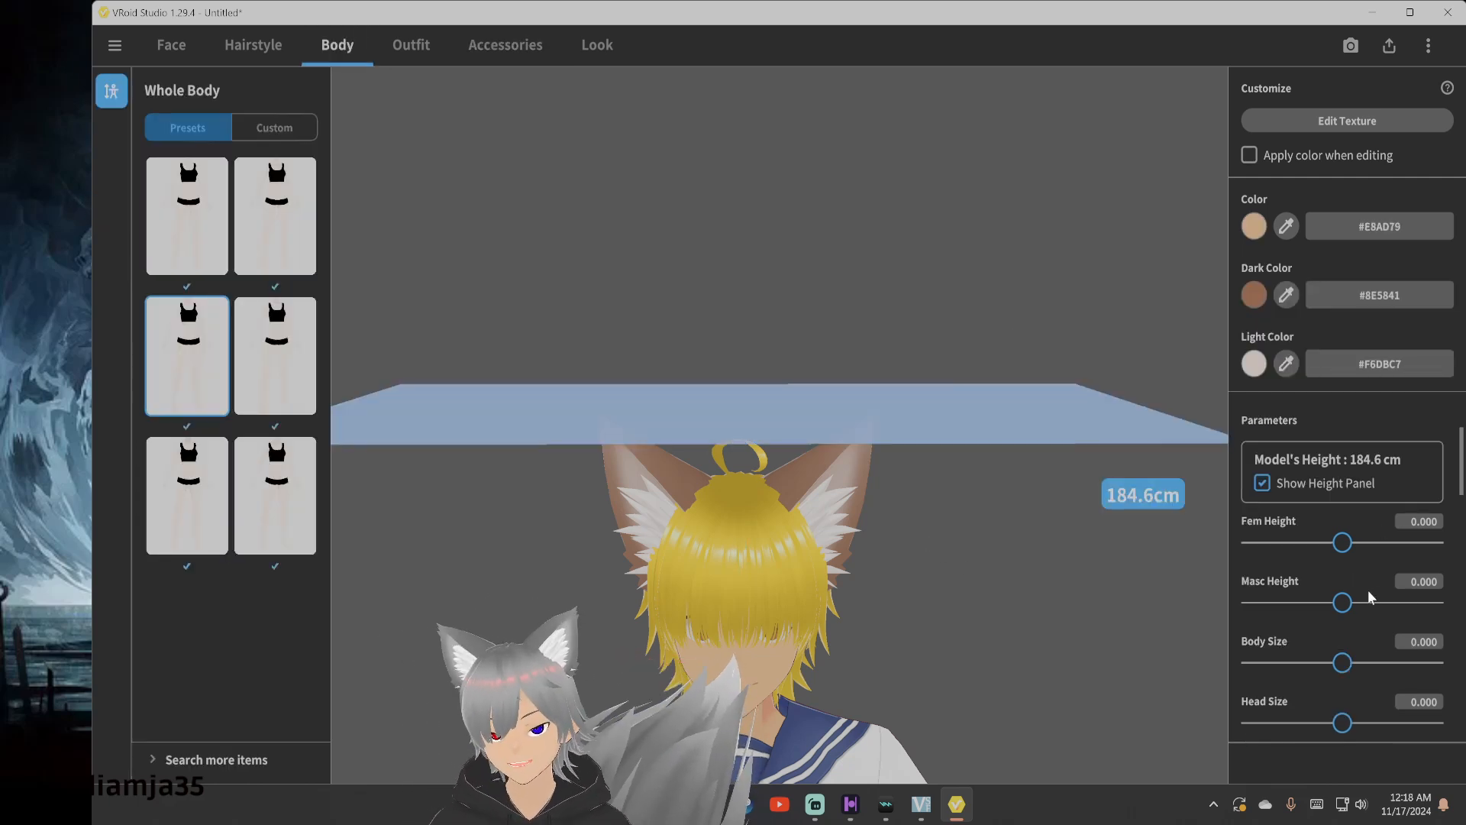
scroll(1319, 644, "down", 2)
mouse_move(1341, 637)
left_mouse_down()
mouse_move(1418, 638)
mouse_move(1303, 670)
mouse_move(1335, 668)
left_mouse_up()
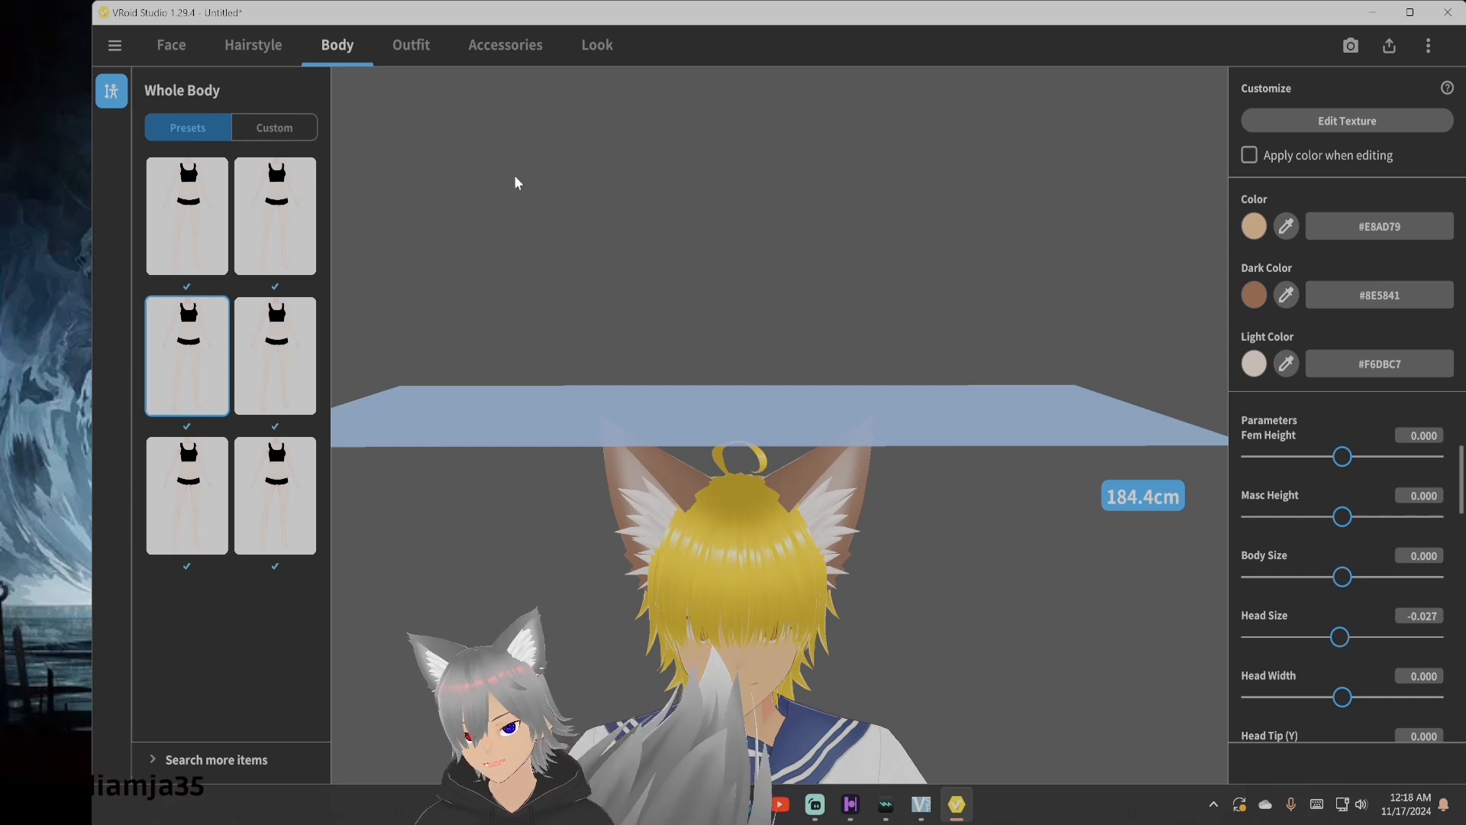
Return to the accessories, view the cat ears on the head and remove them from the character
left_click(506, 46)
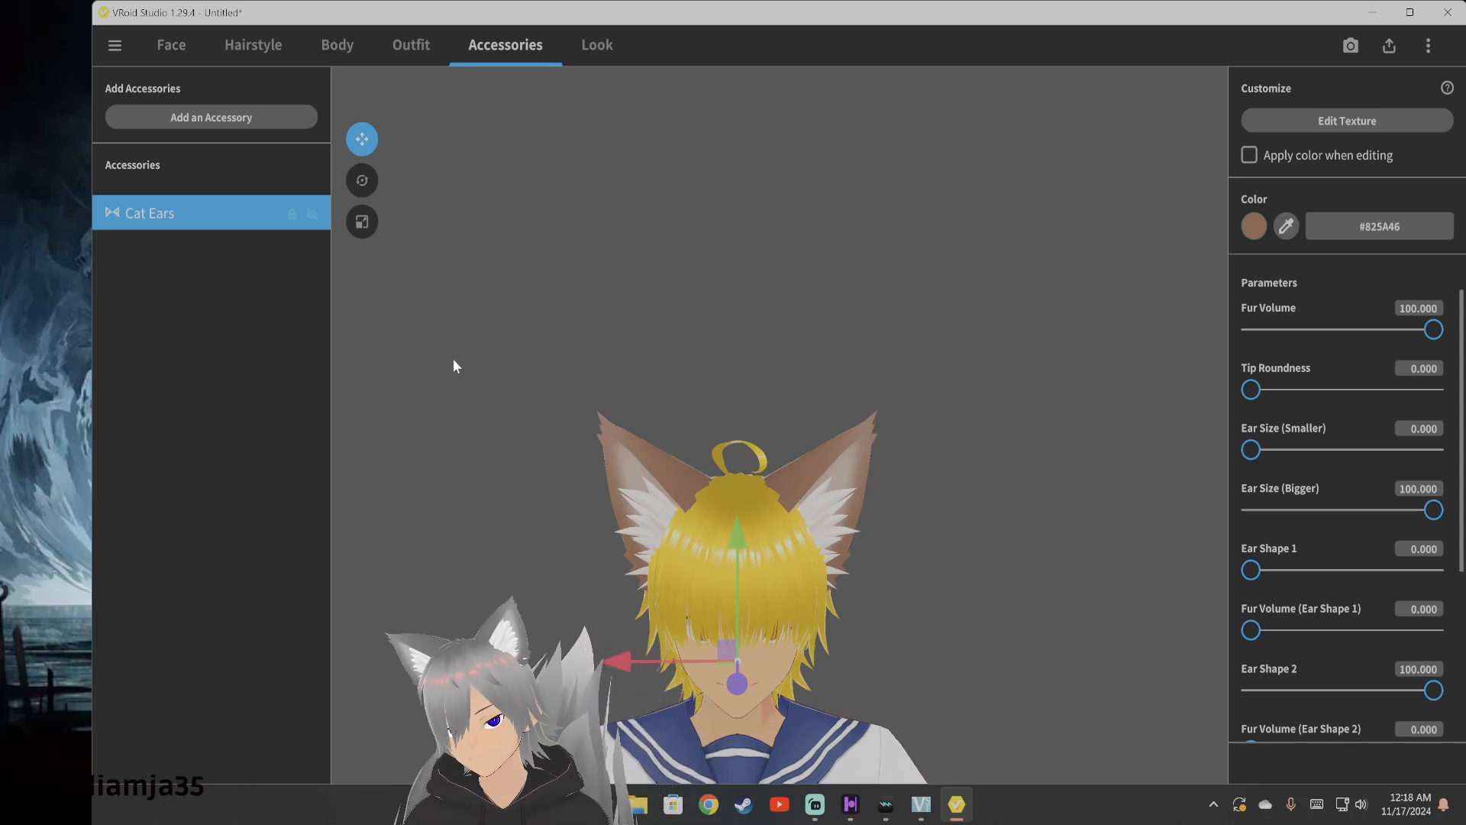
right_click_drag(916, 522, 959, 528)
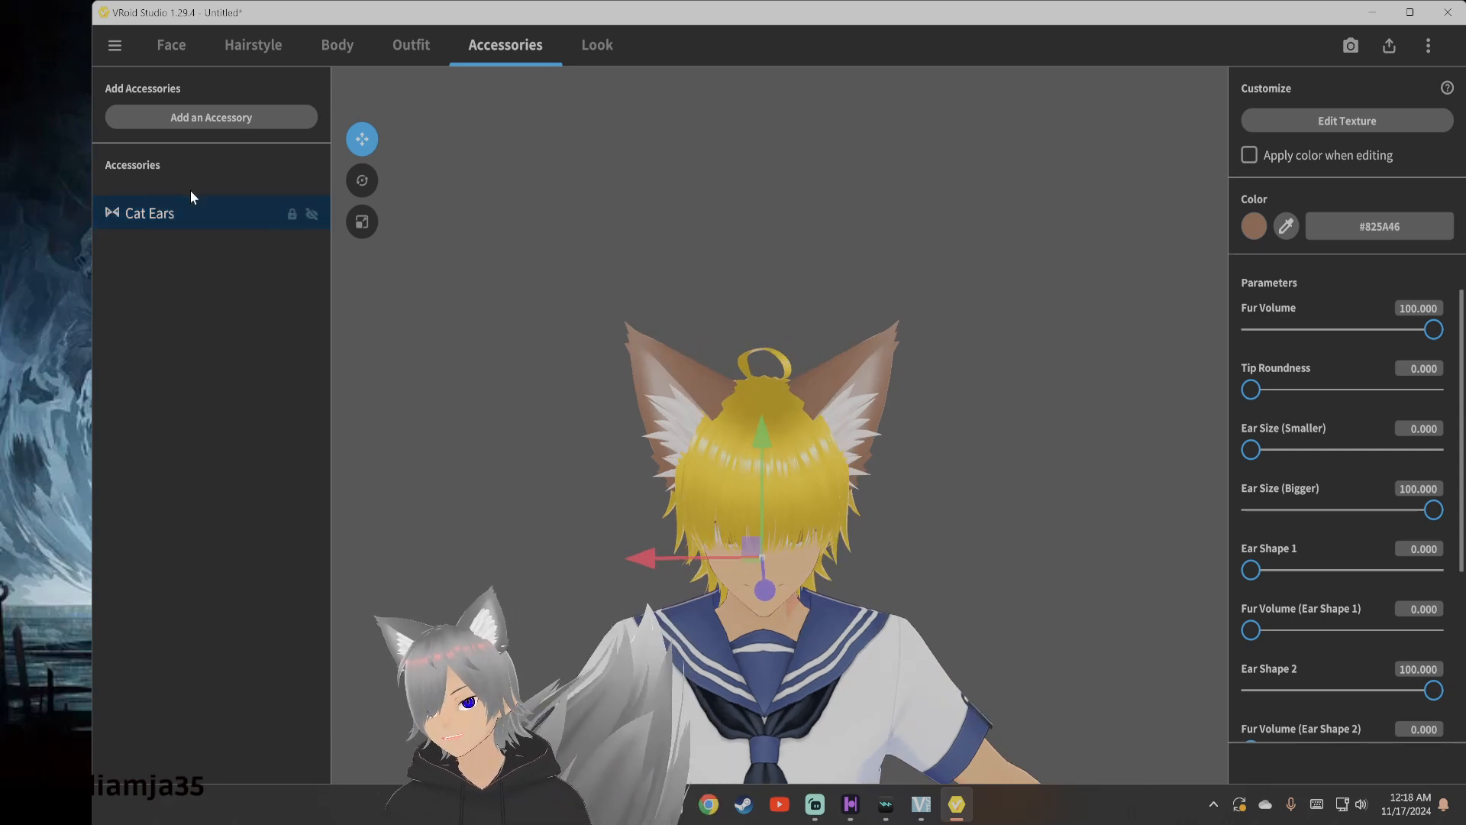
right_click(164, 212)
left_click(213, 274)
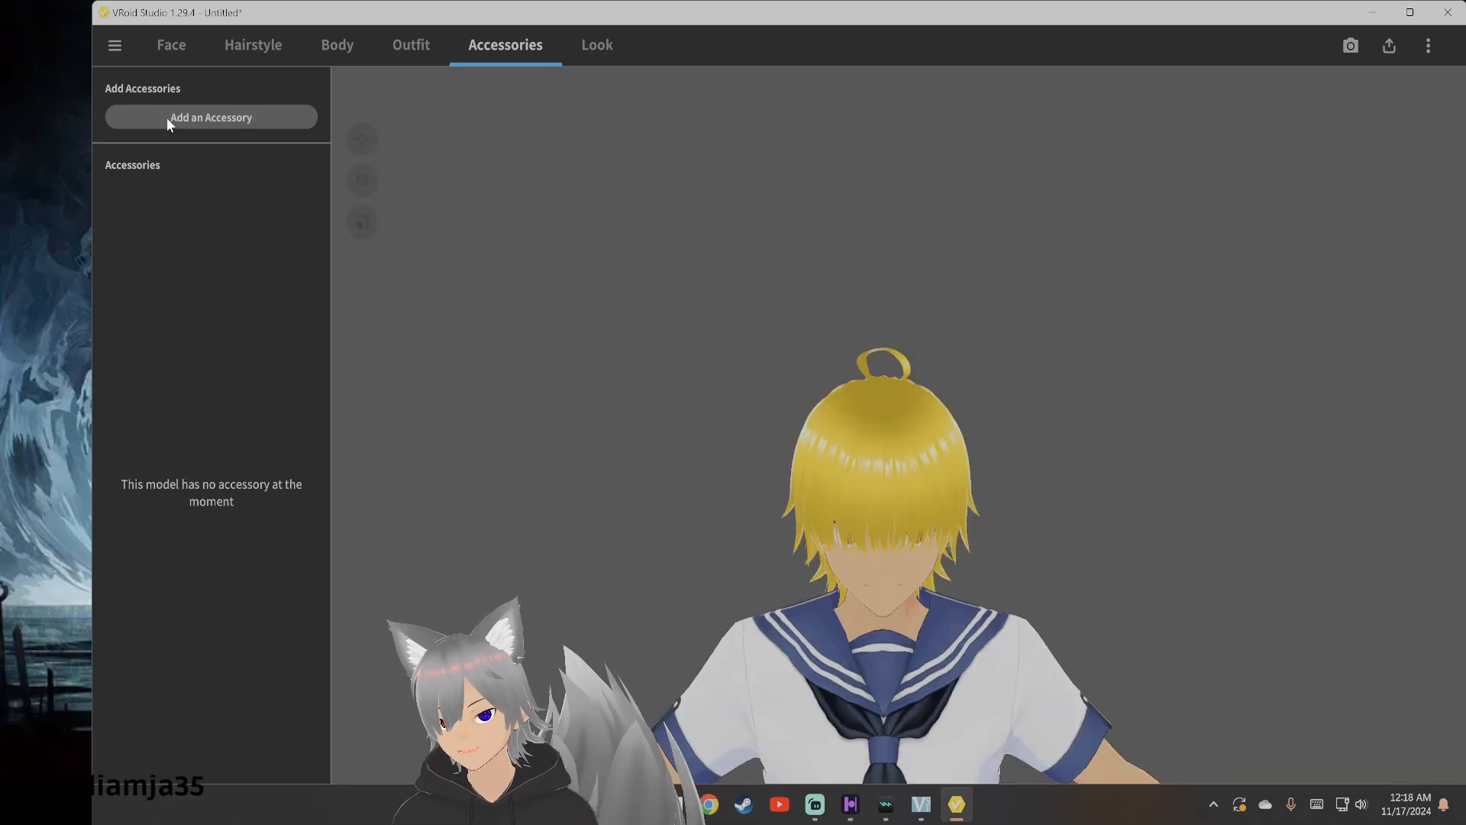
Add the Rabbit Tail accessory to the character
left_click(197, 118)
left_click(364, 191)
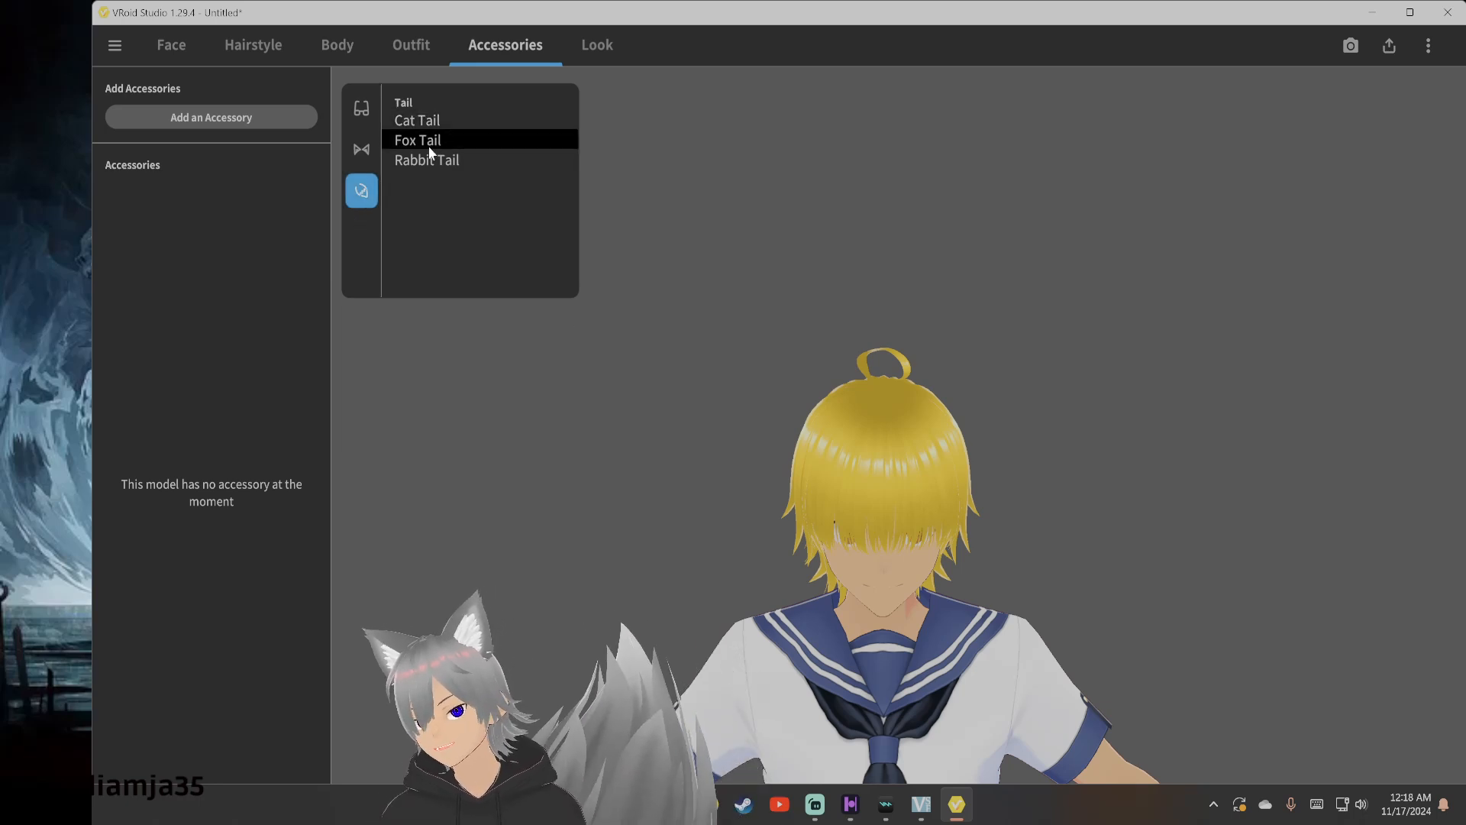
left_click(691, 395)
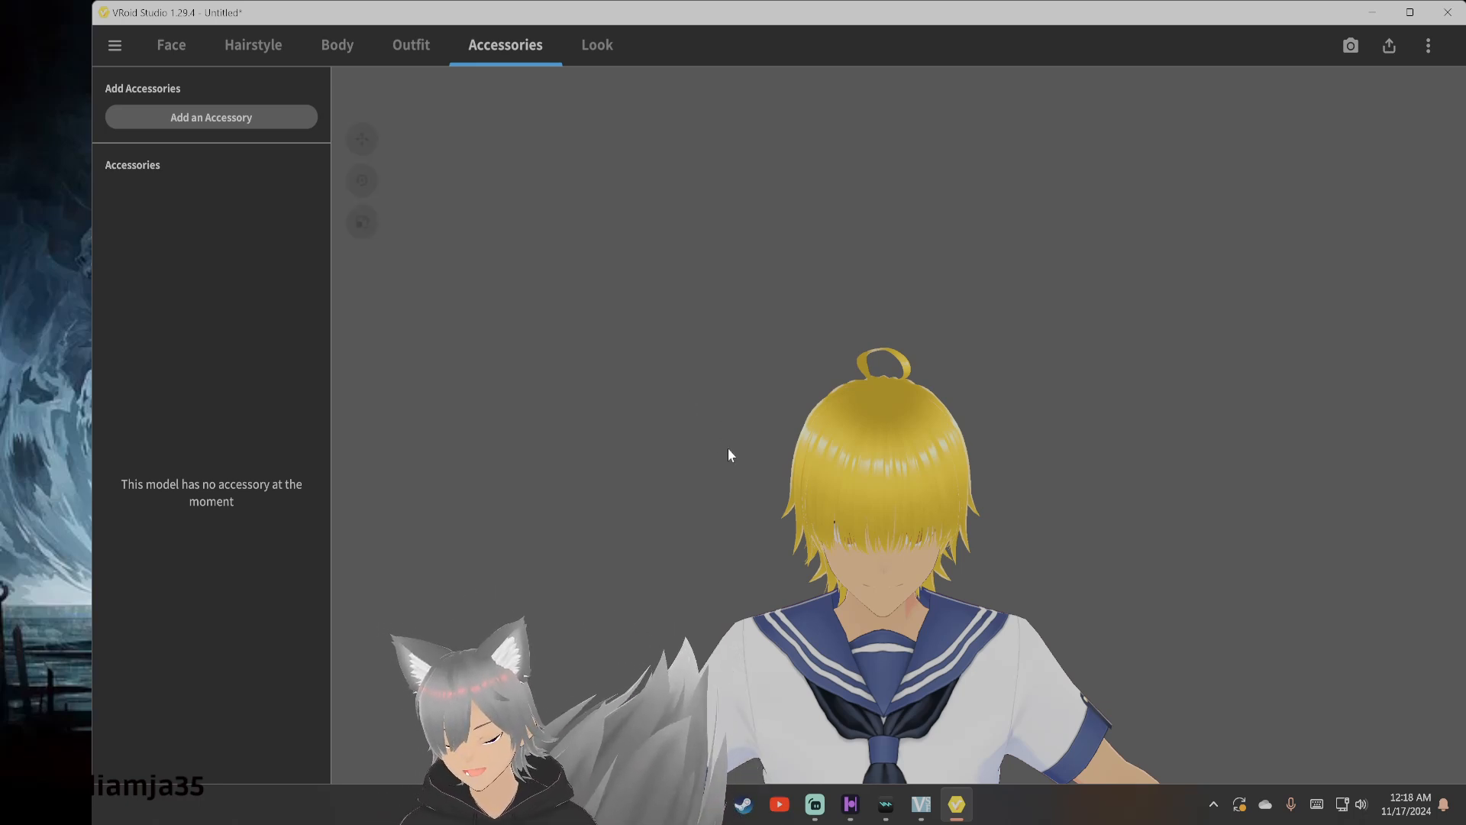
right_click_drag(727, 449, 725, 452)
middle_click_drag(725, 451, 712, 387)
mouse_move(713, 387)
right_mouse_down()
mouse_move(740, 383)
mouse_move(730, 397)
right_mouse_up()
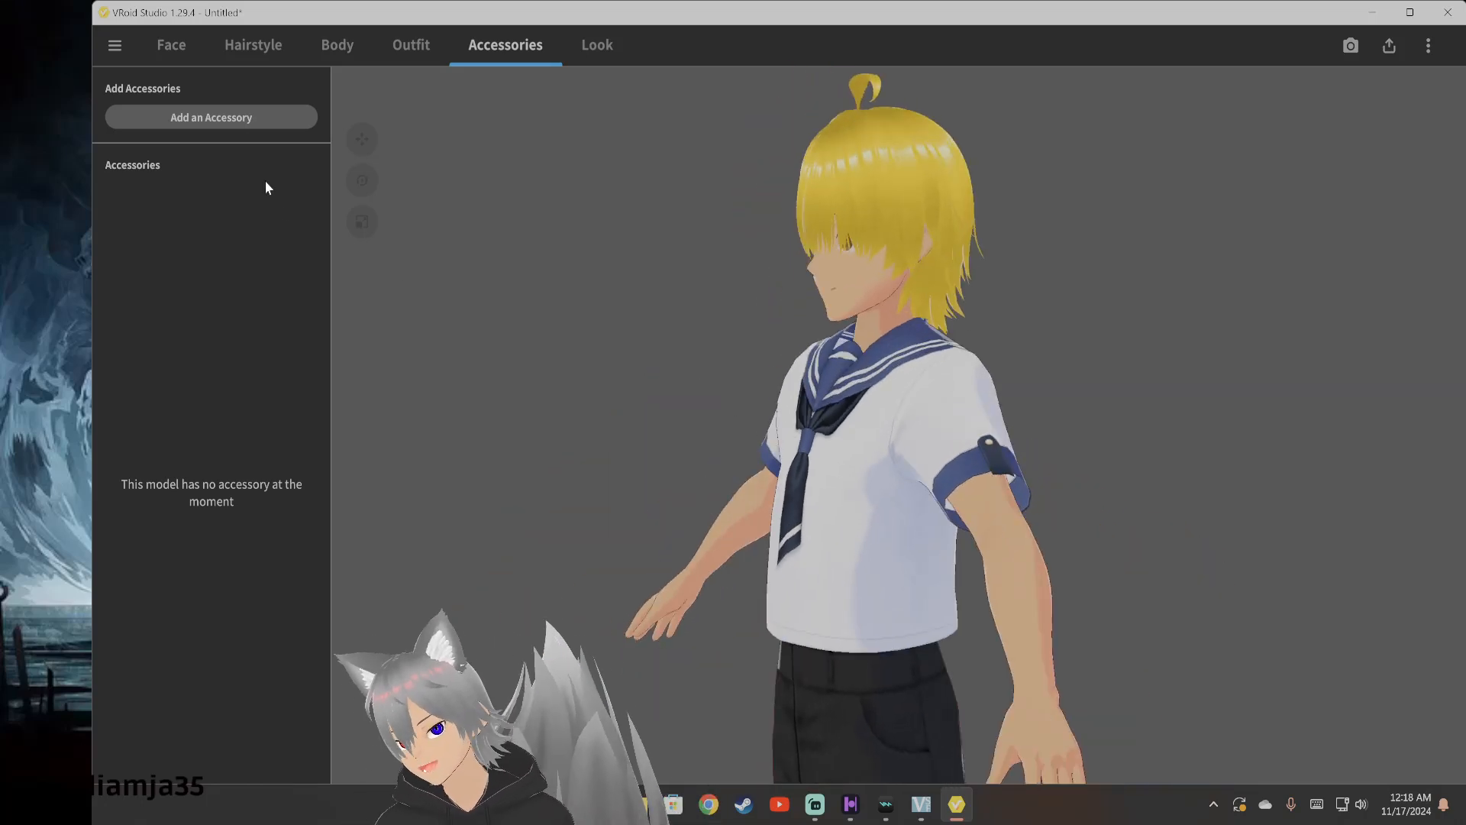
left_click(233, 118)
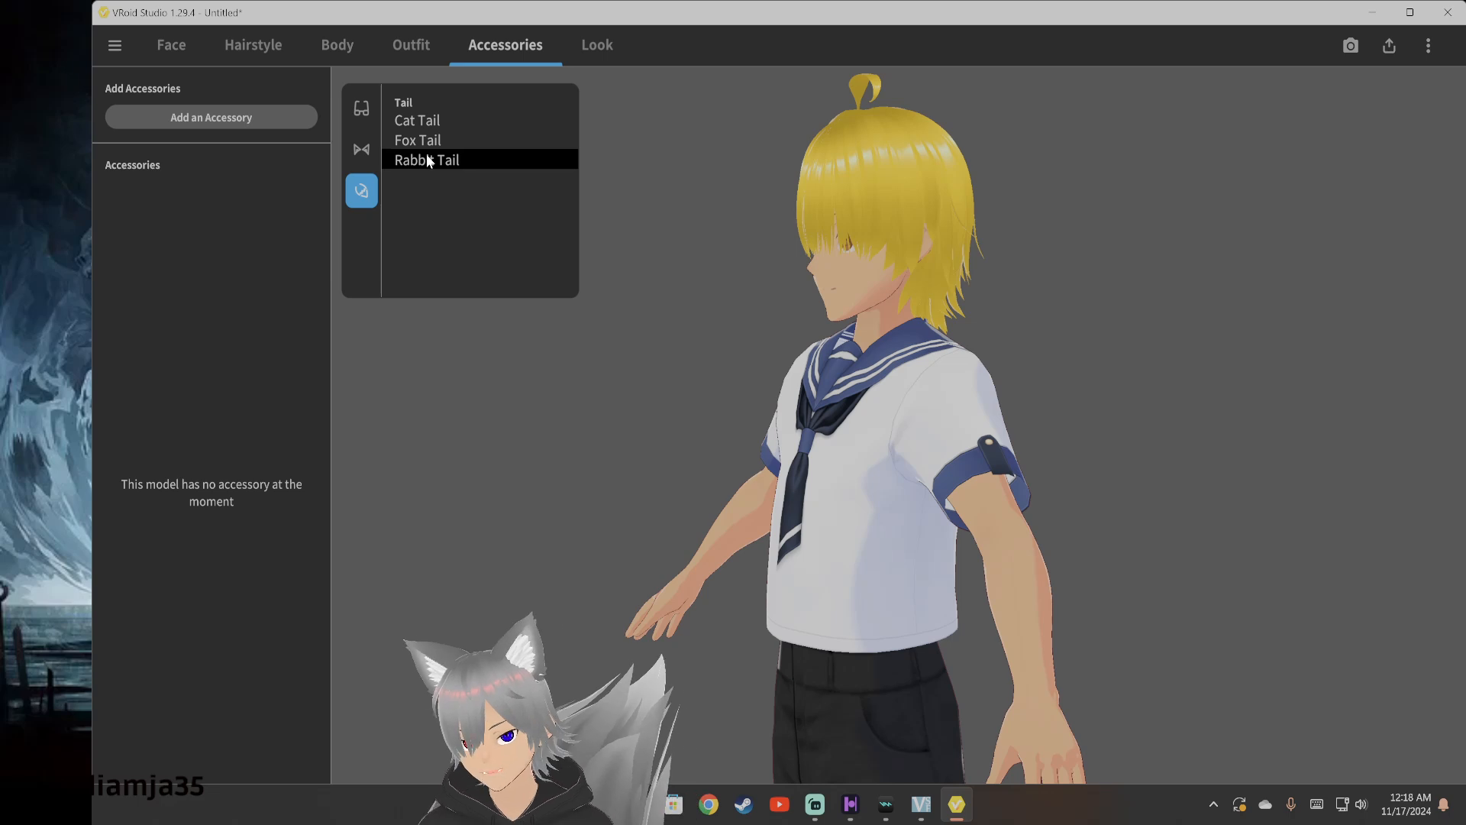
left_click(426, 160)
left_click(672, 304)
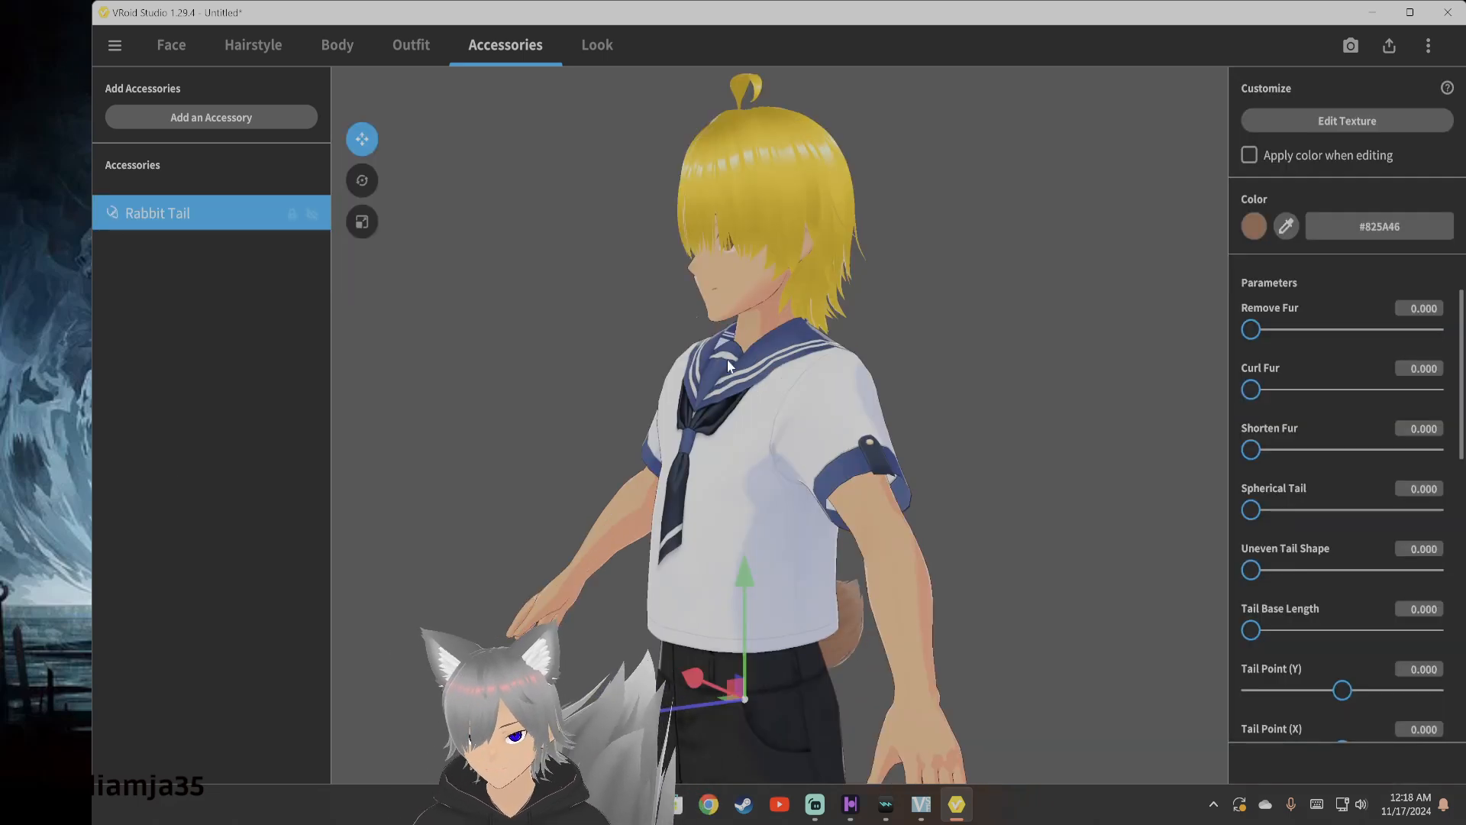
Change the rabbit tail's color to yellow #FFBE00
right_click_drag(708, 353, 709, 359)
middle_click_drag(709, 359, 683, 345)
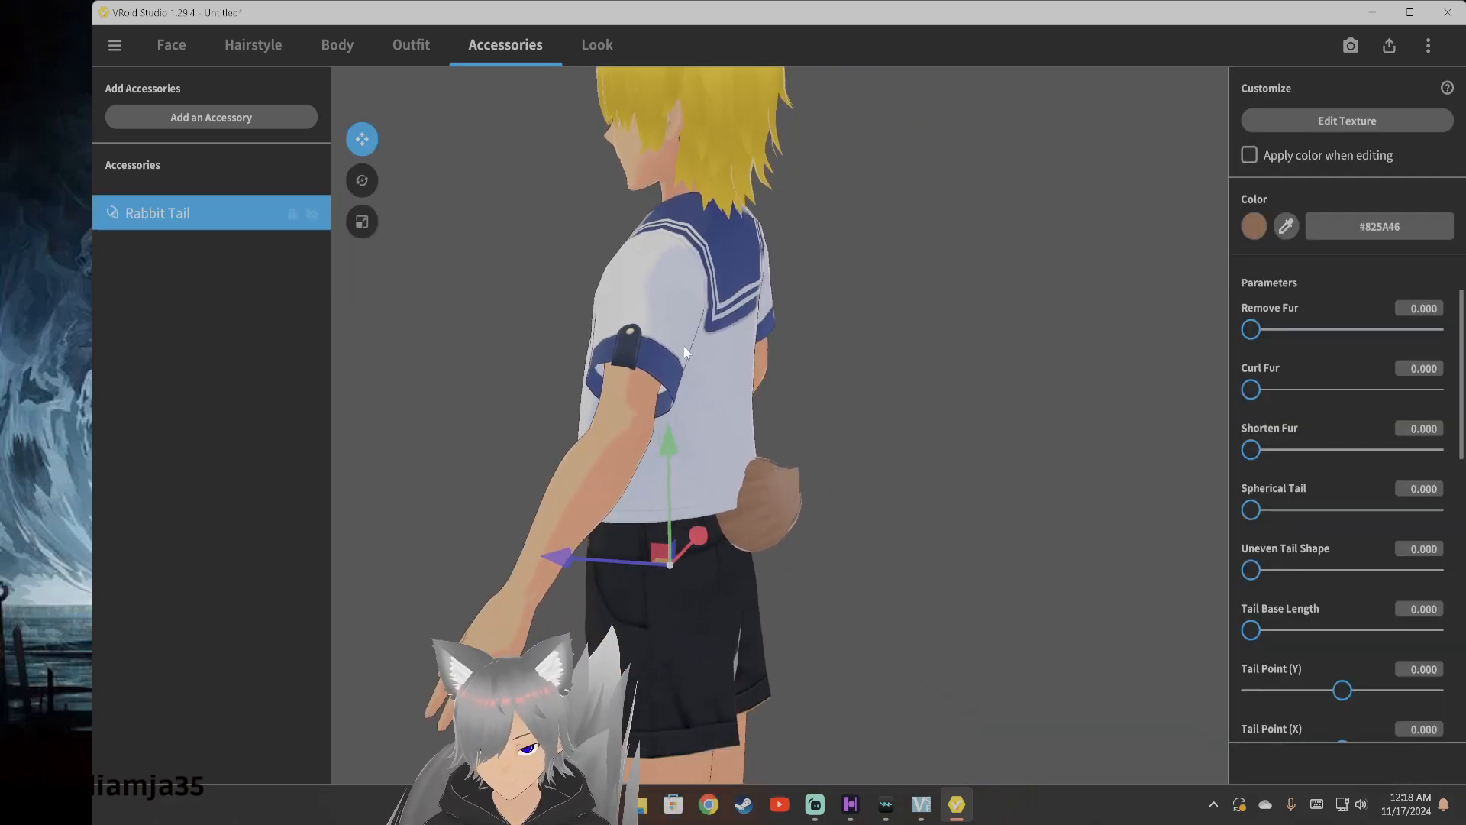
left_click(1249, 229)
mouse_move(1208, 286)
left_mouse_down()
mouse_move(1241, 341)
mouse_move(1251, 256)
mouse_move(1259, 266)
left_mouse_up()
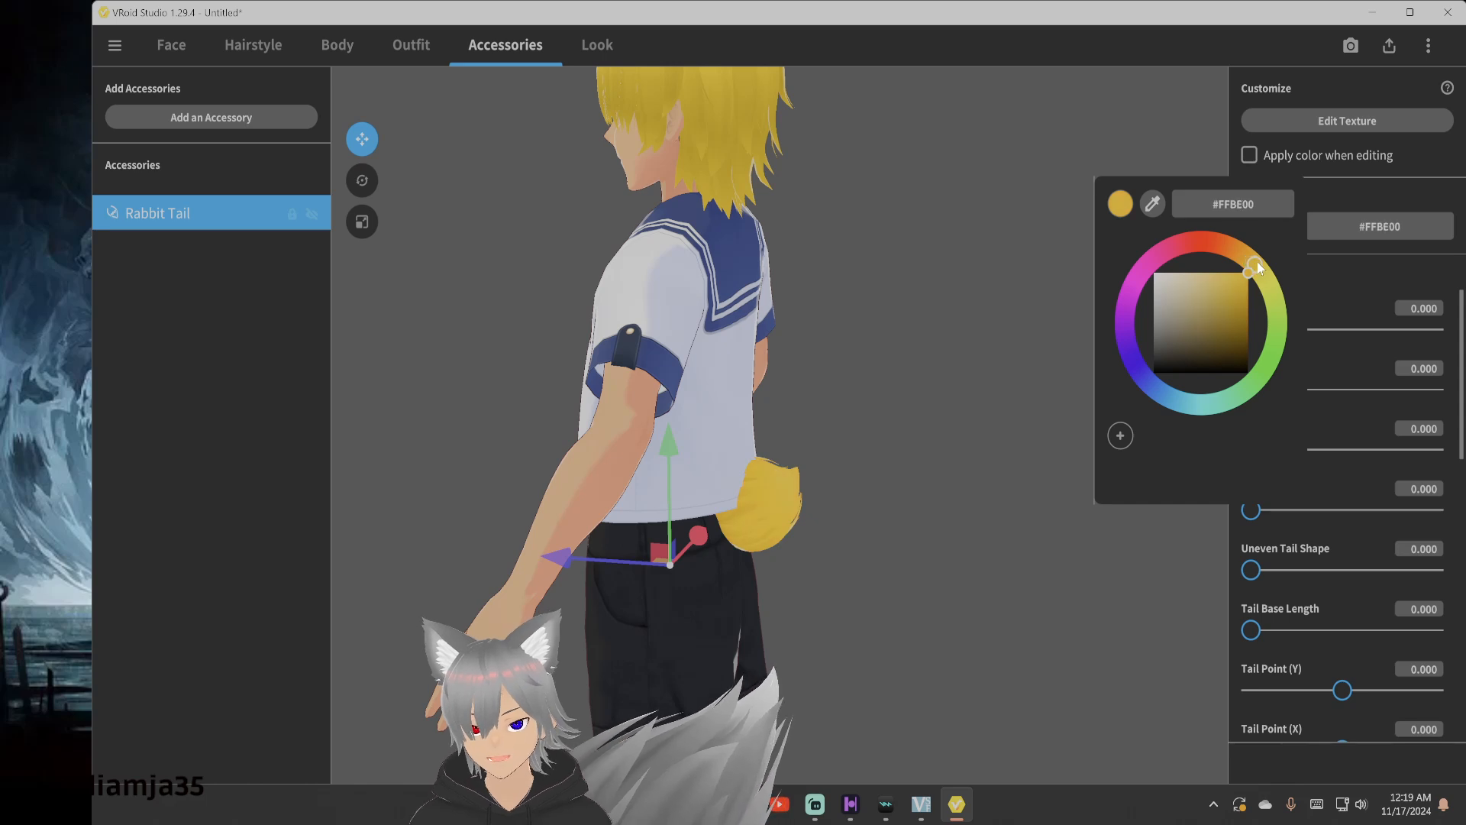
left_click(982, 518)
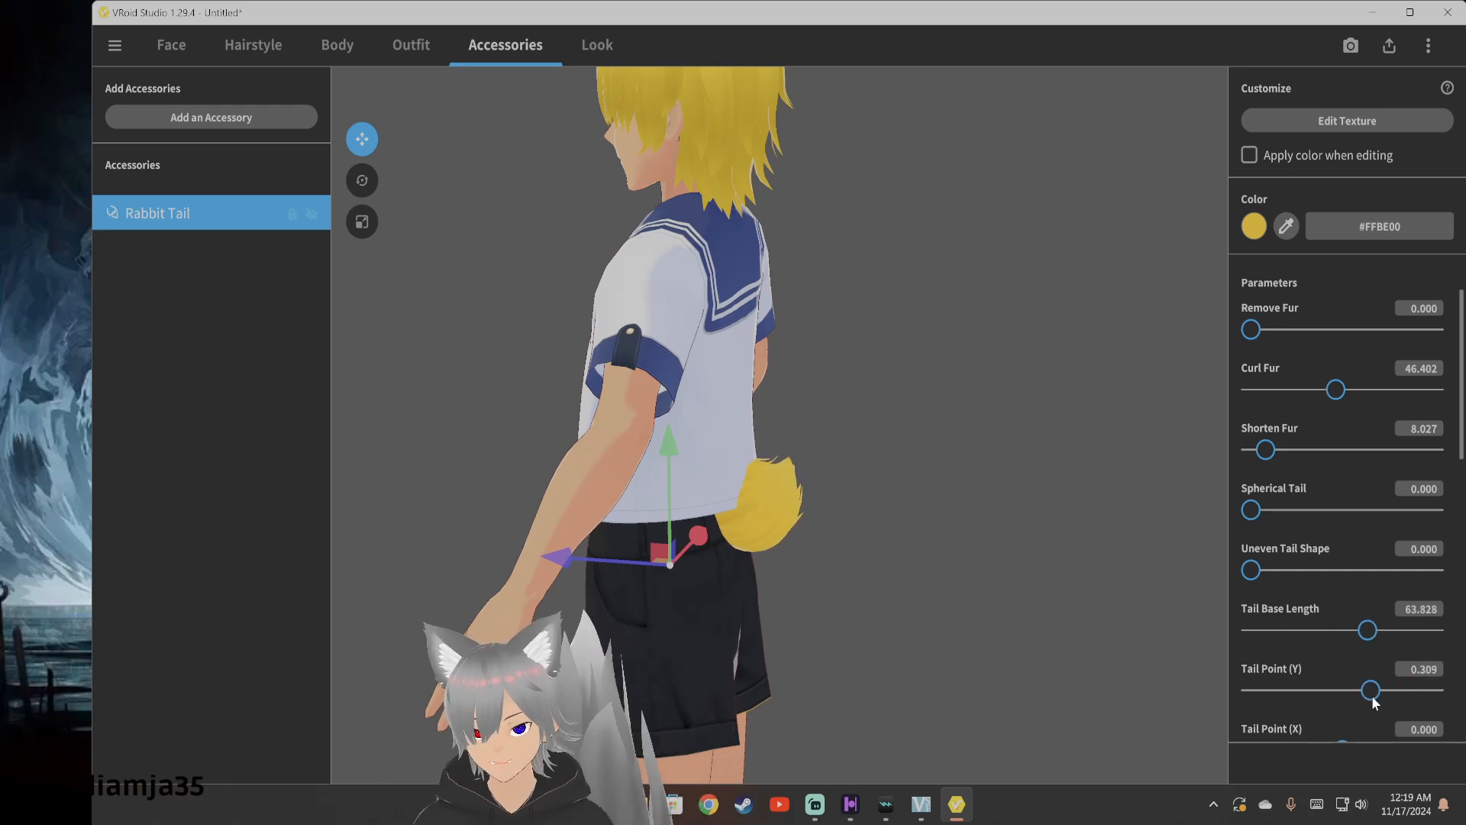
Set the rabbit tail's Tail Size to 1.000 and Tail Height to -0.078
scroll(1317, 666, "down", 4)
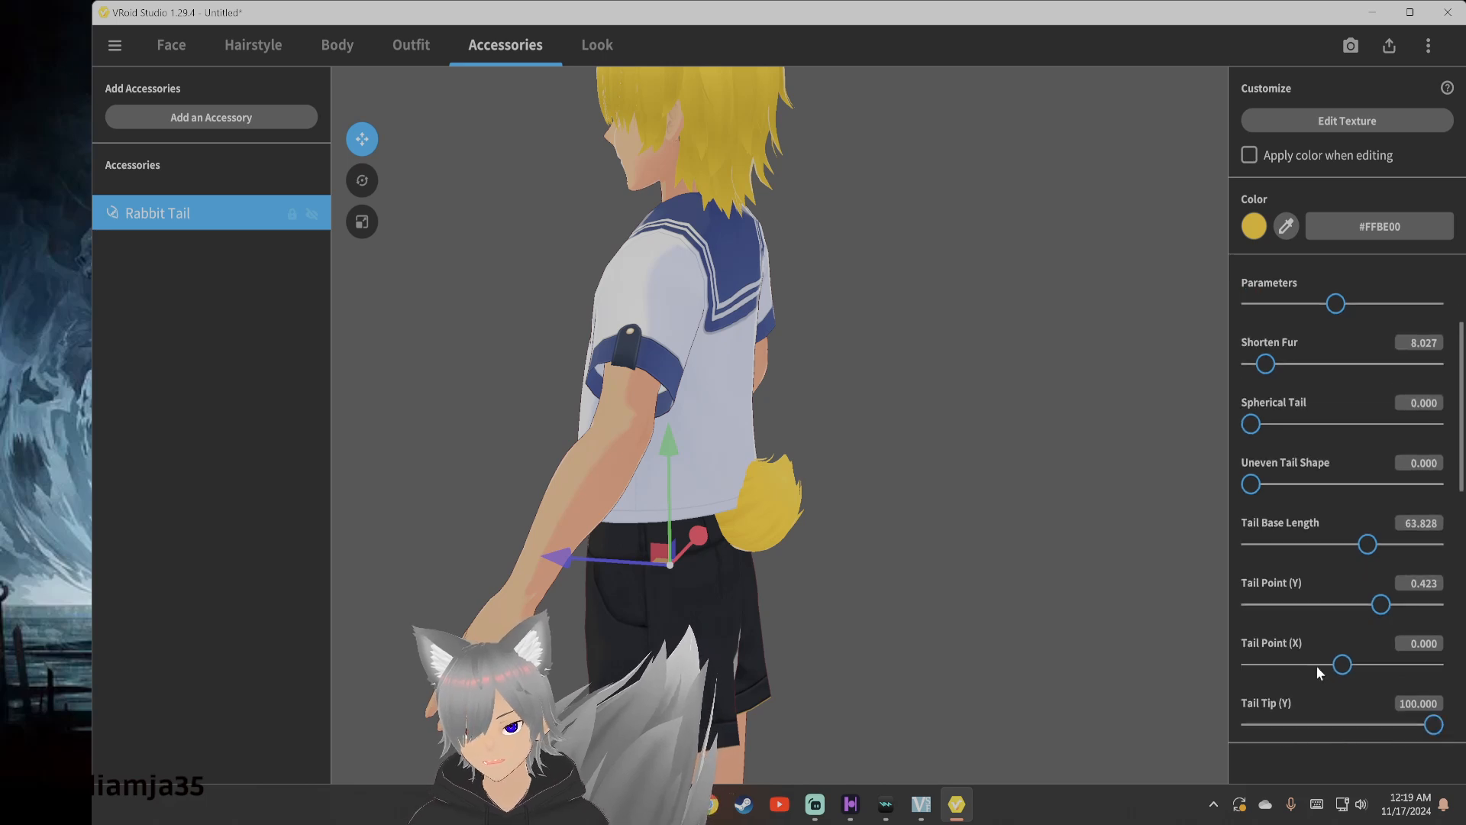
scroll(1356, 613, "down", 3)
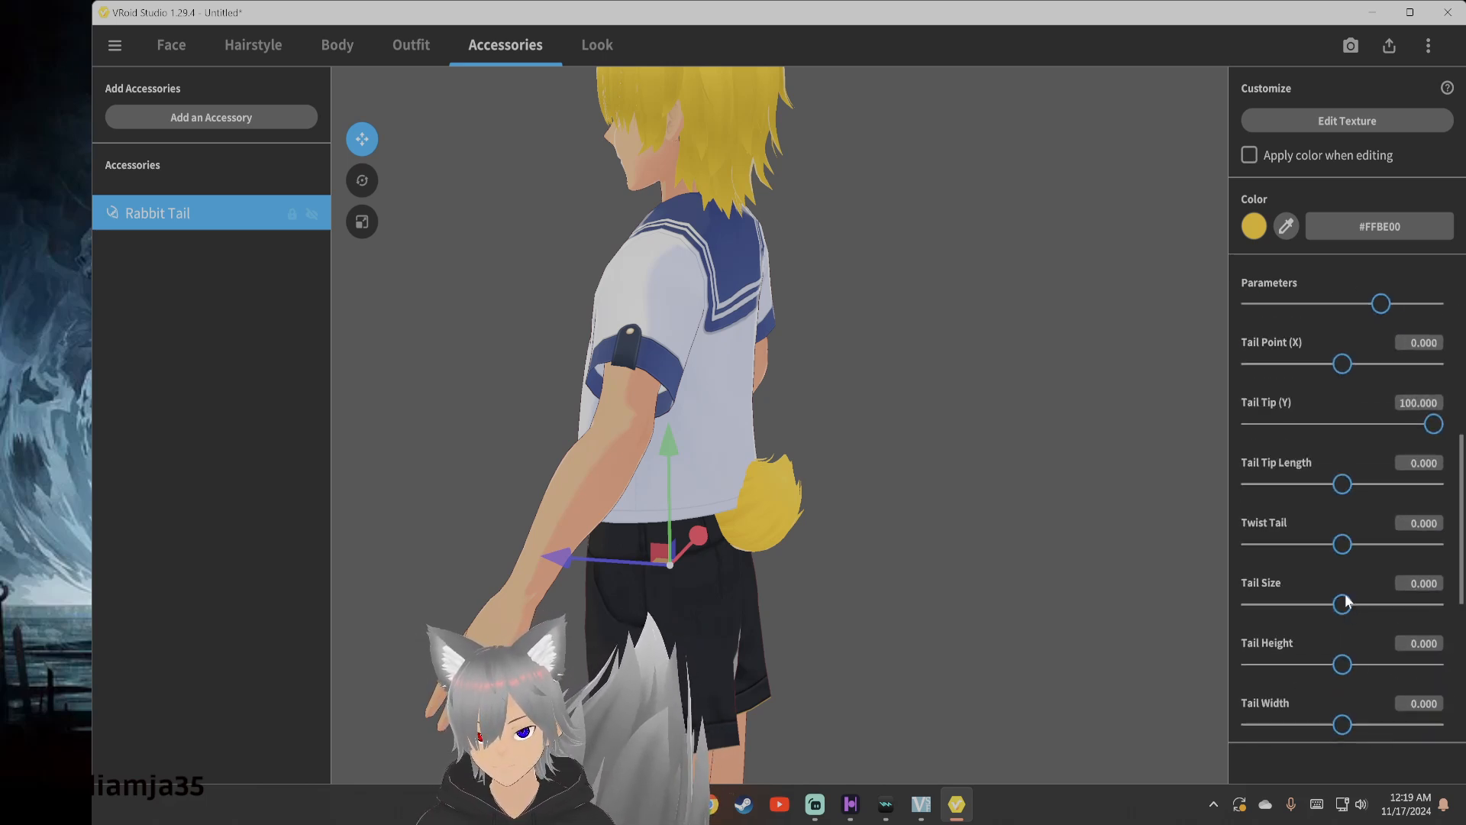
left_click_drag(1345, 601, 1455, 613)
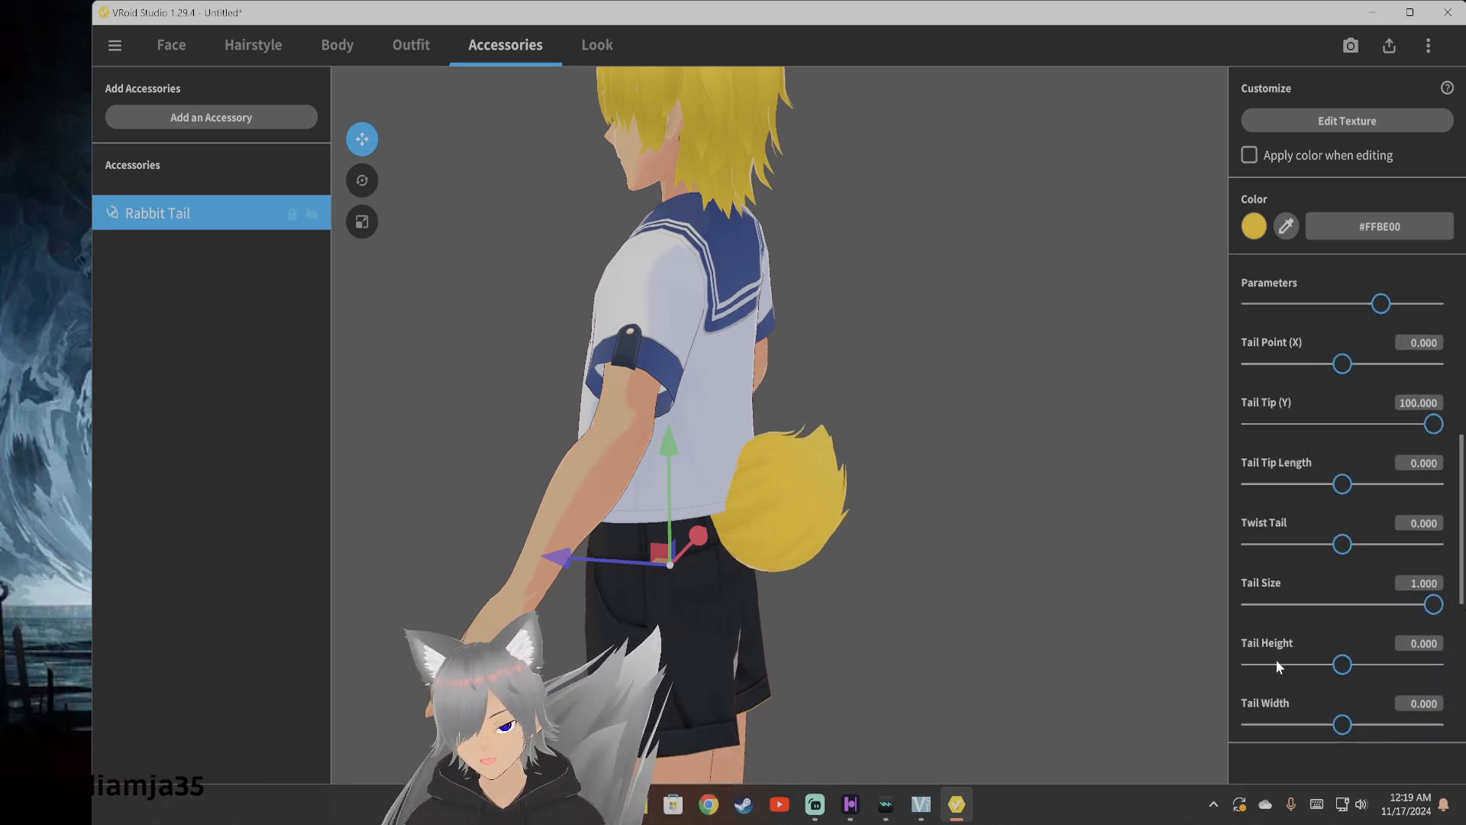
mouse_move(1342, 664)
left_mouse_down()
mouse_move(1370, 666)
mouse_move(1335, 665)
left_mouse_up()
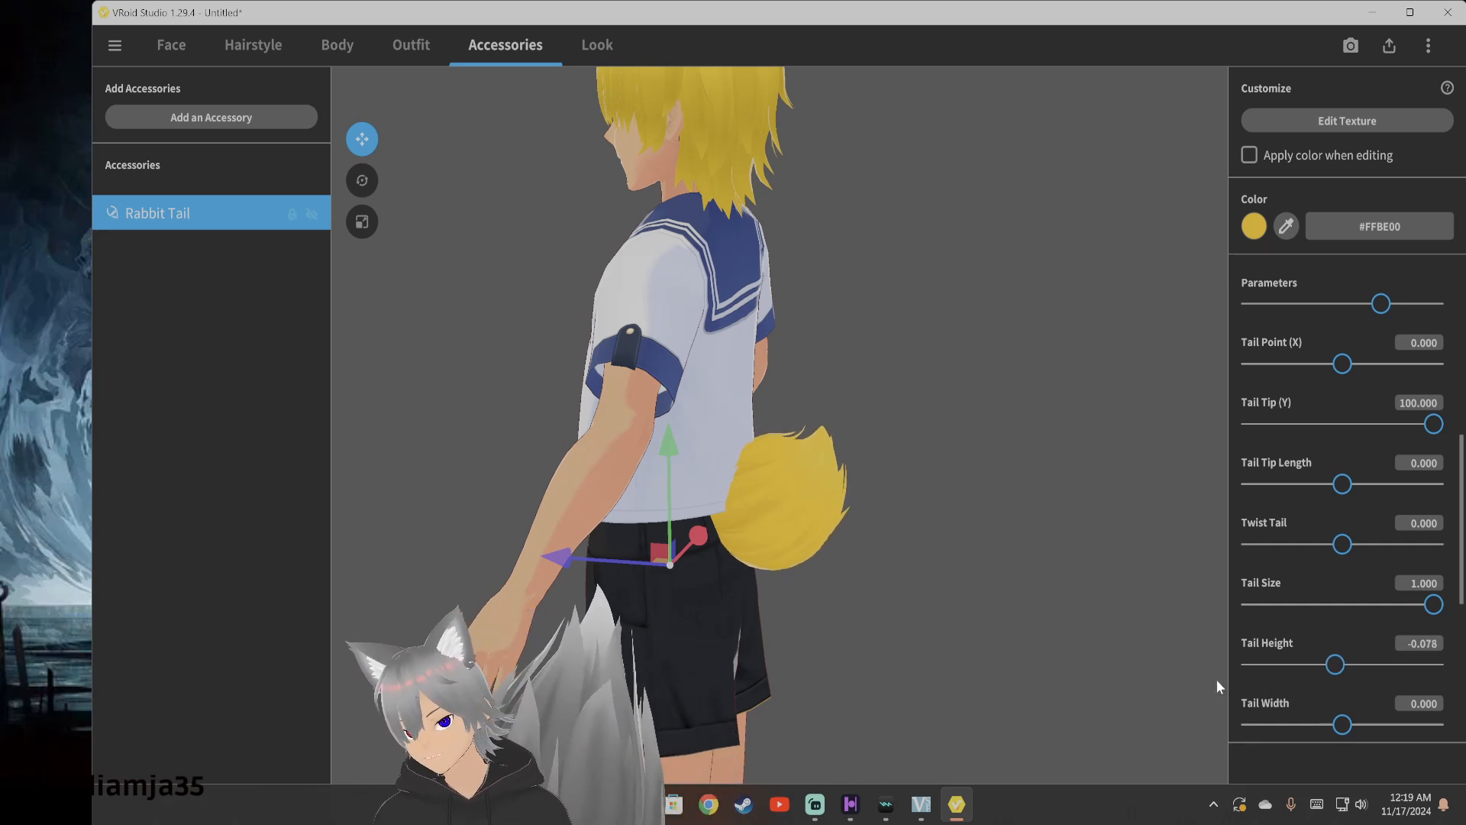
scroll(1368, 638, "down", 3)
scroll(1367, 638, "down", 3)
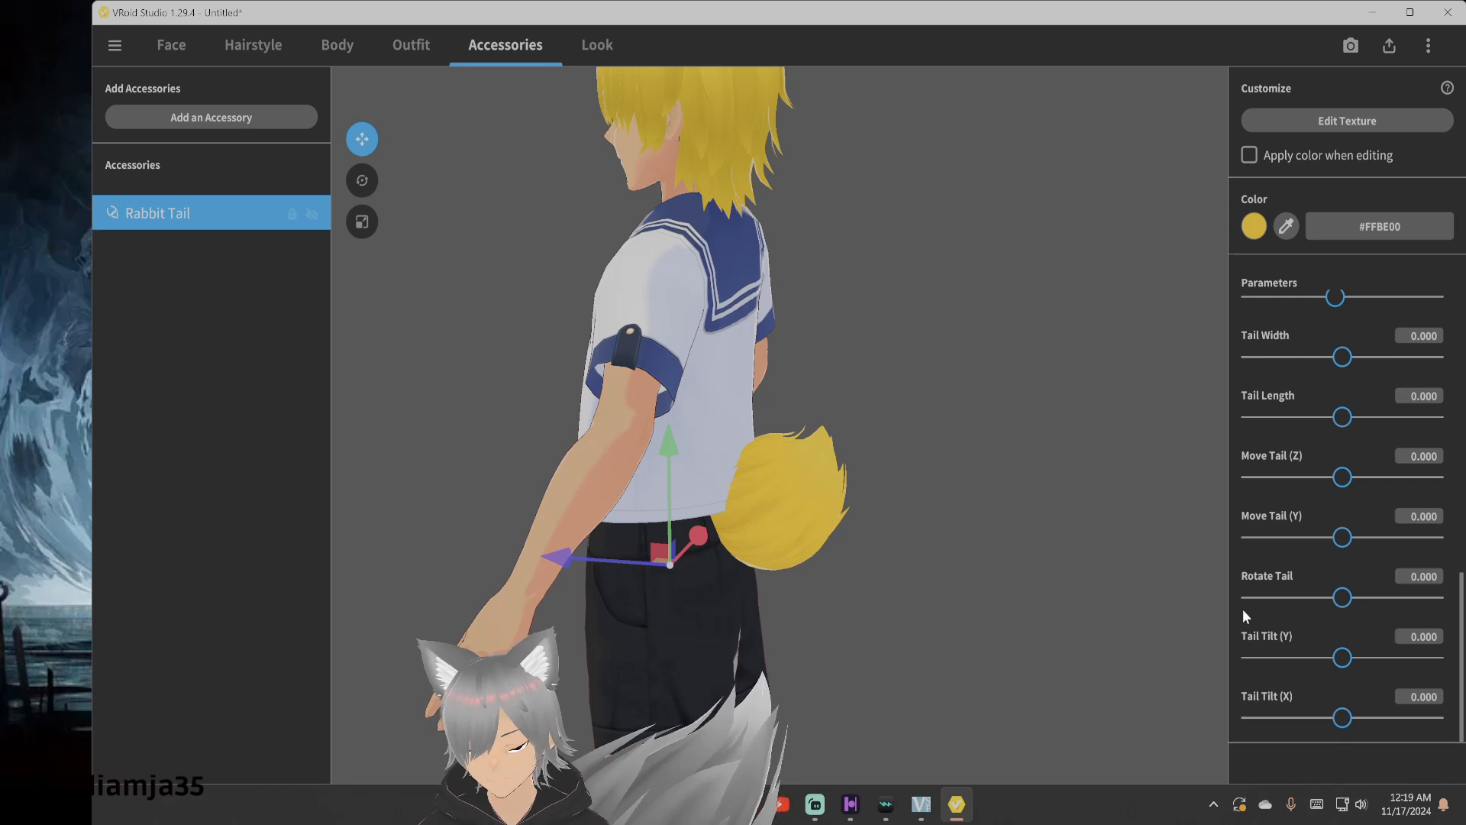
scroll(1267, 603, "up", 6)
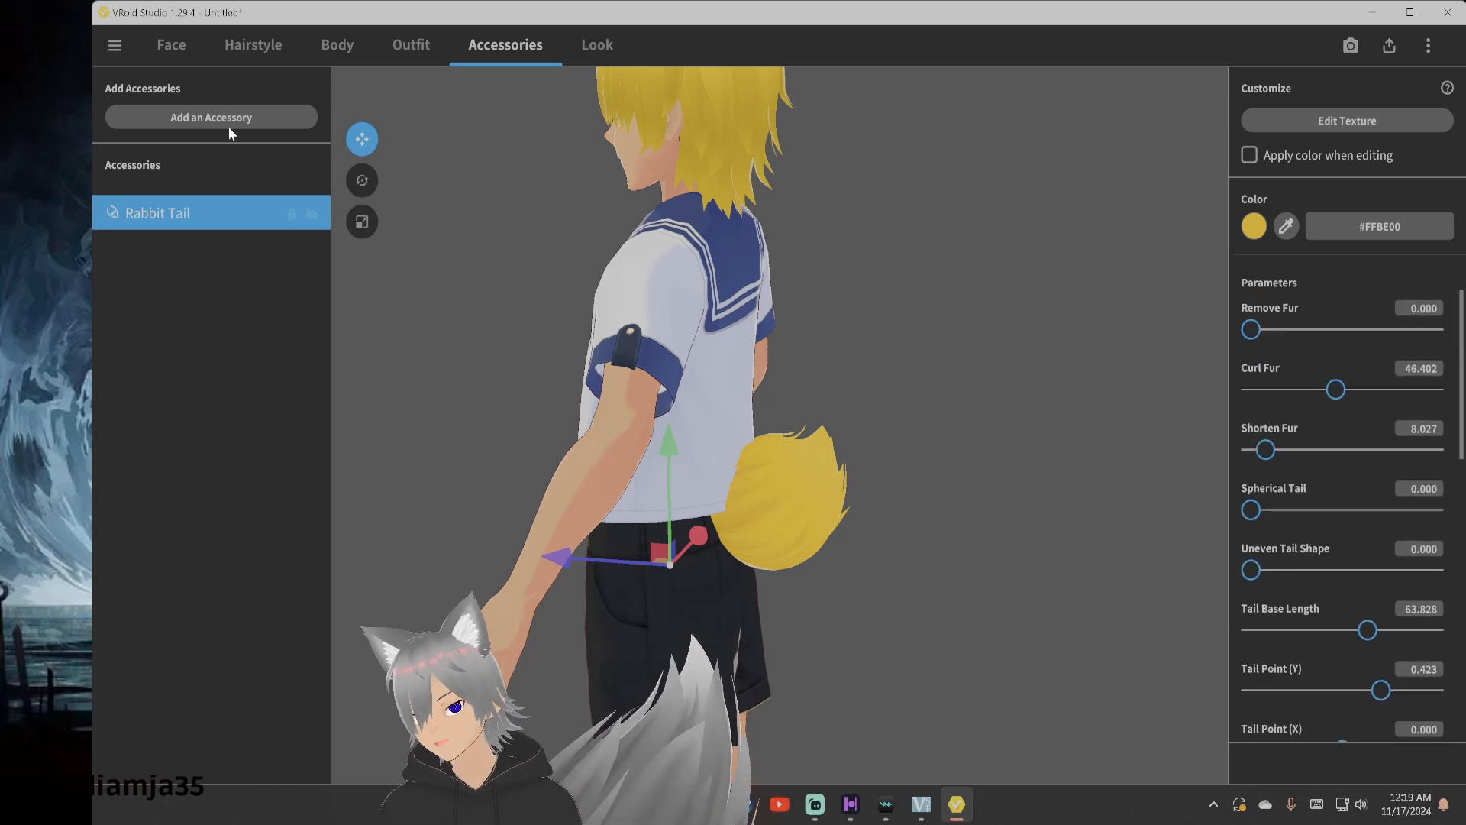
Remove the rabbit tail and add the Fox Tail accessory in its place
right_click(212, 206)
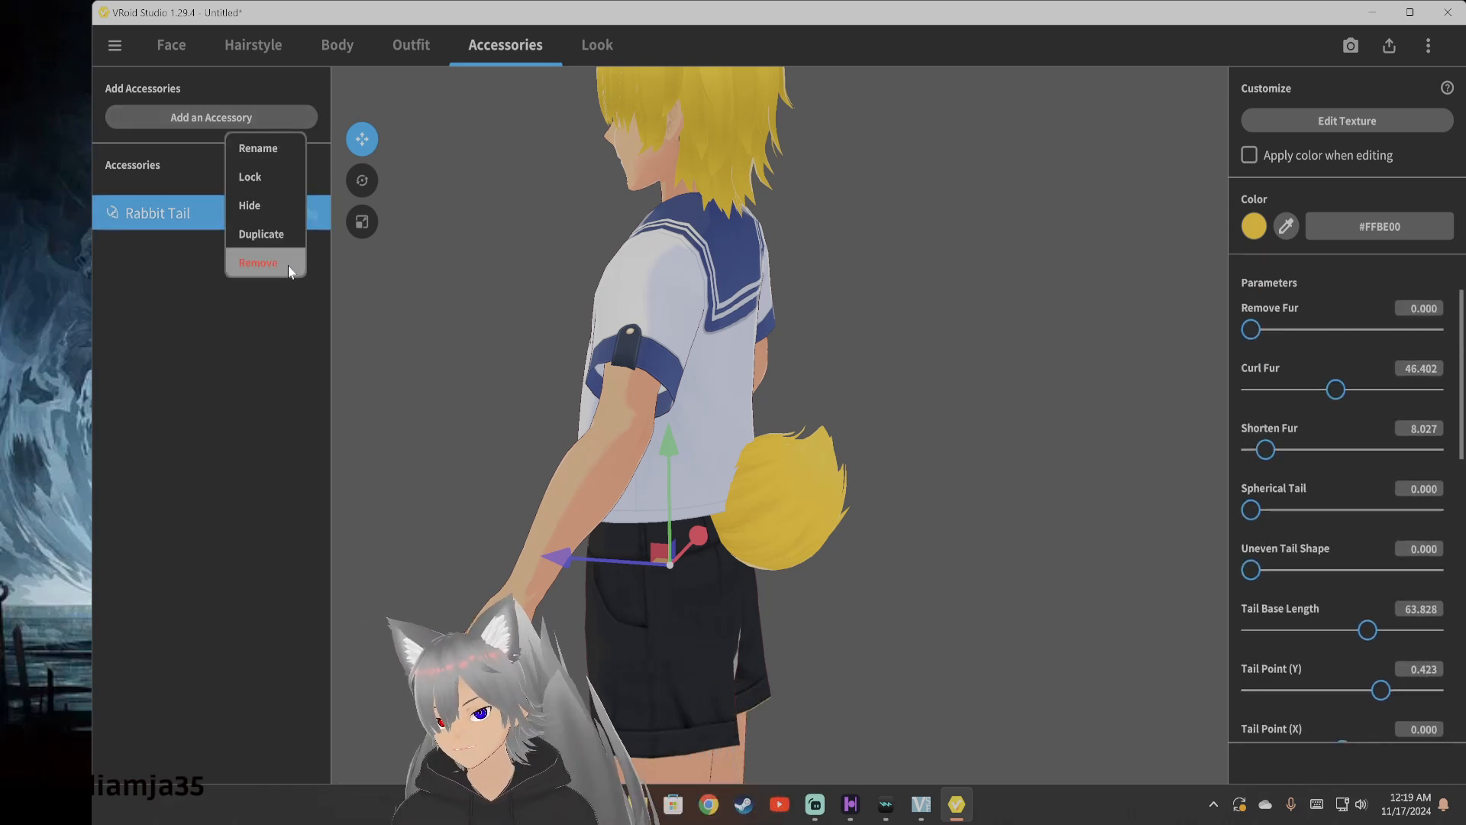
left_click(287, 264)
left_click(203, 120)
left_click(430, 142)
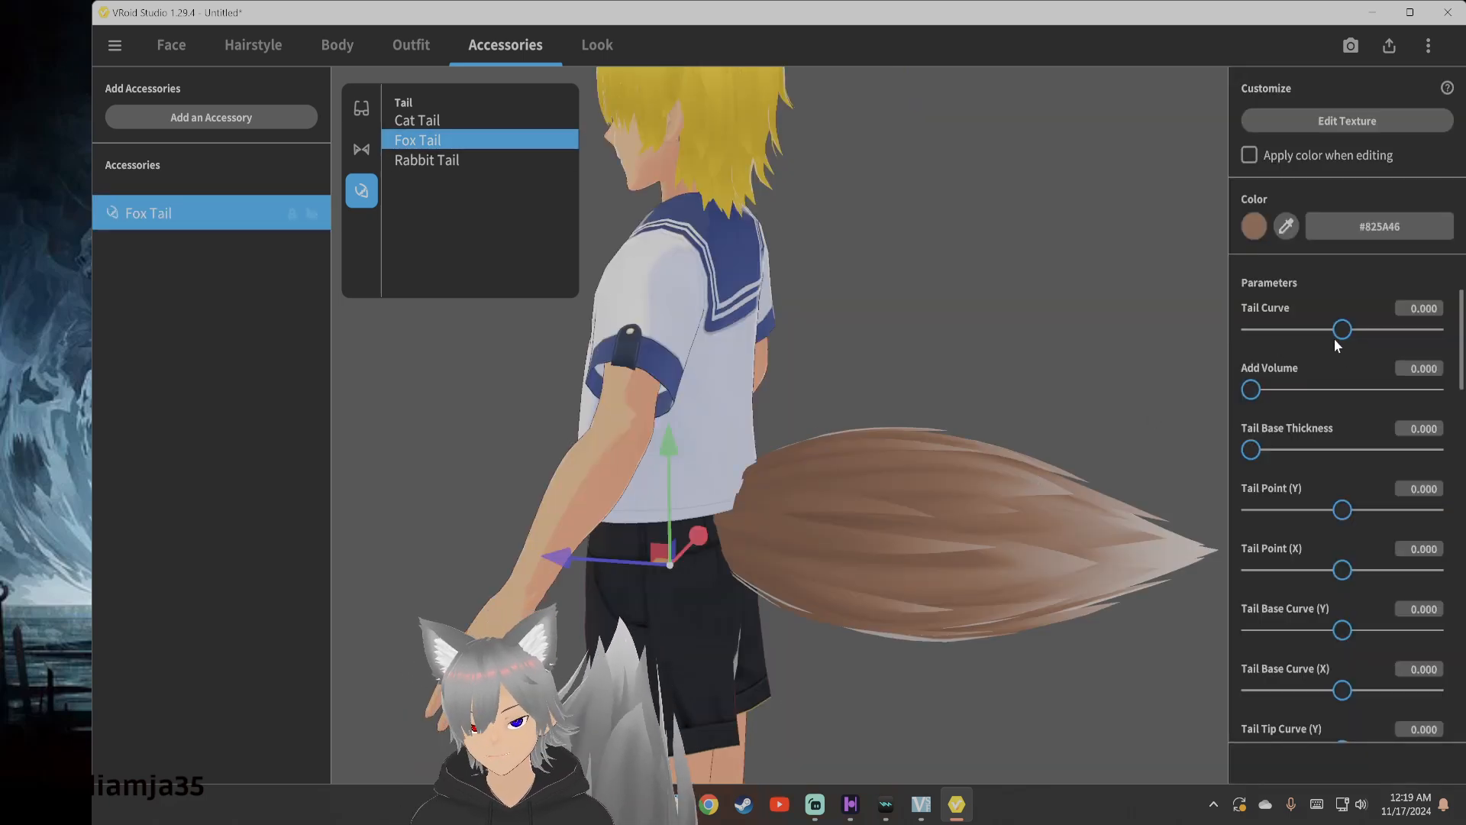
Set the fox tail's Tail Curve to 0.642, Add Volume to 100 and the upper Tail Base Thickness parameter to 59.912
left_click(1353, 333)
scroll(1306, 388, "down", 3)
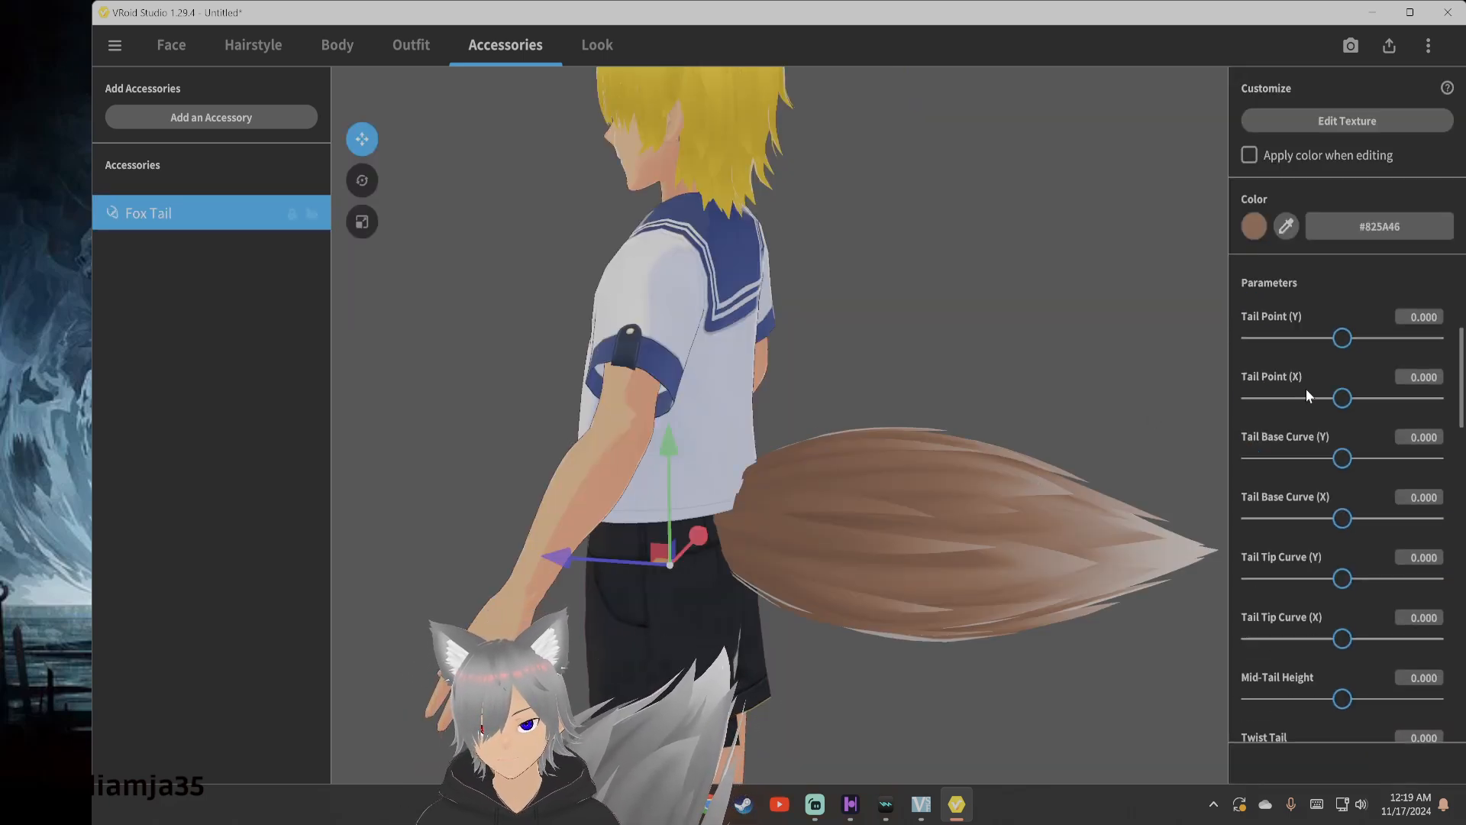
scroll(1306, 388, "up", 3)
left_click_drag(1335, 350, 1395, 349)
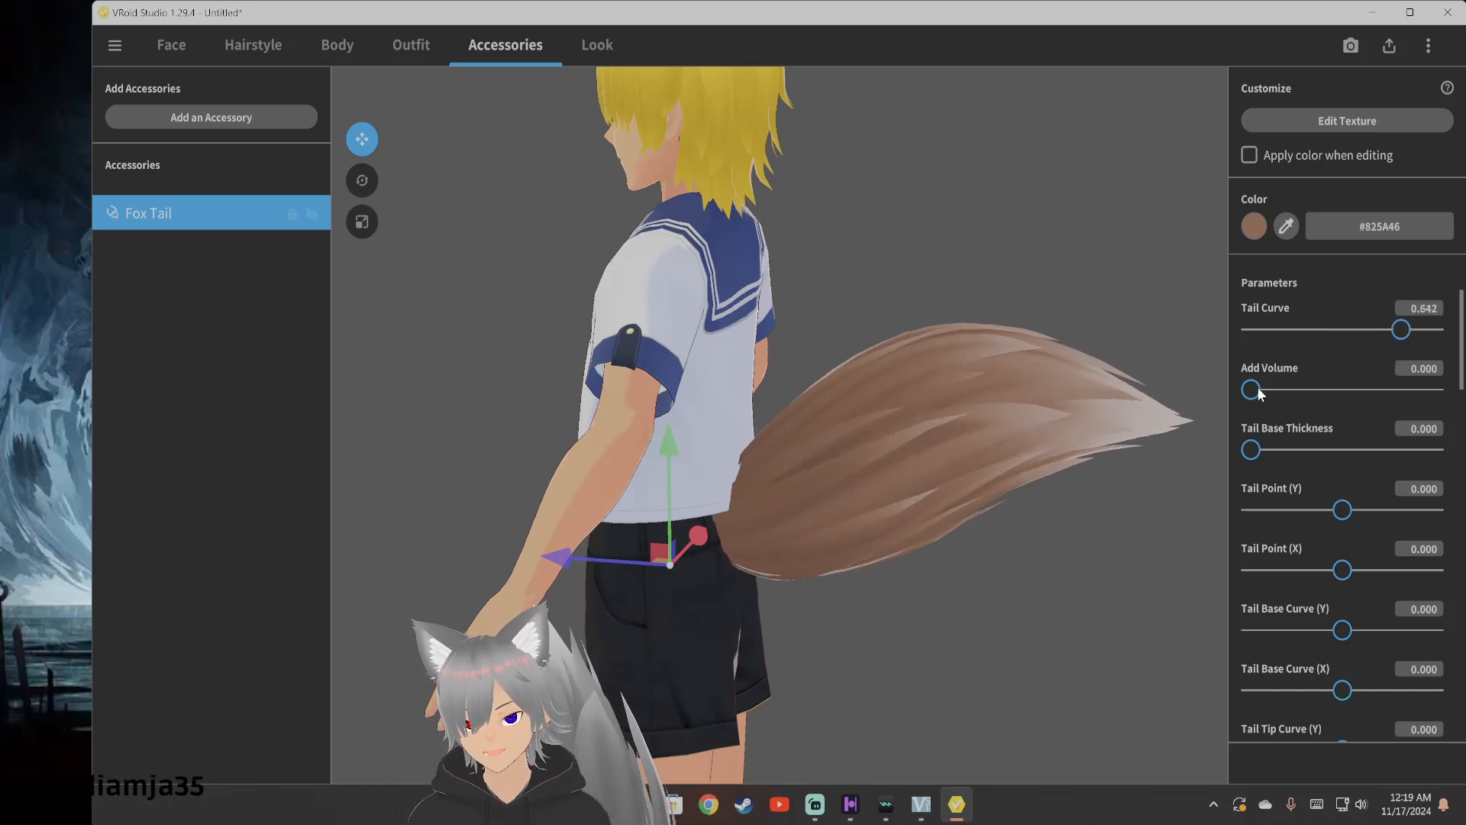
left_click_drag(1251, 390, 1462, 388)
left_click_drag(1253, 450, 1364, 454)
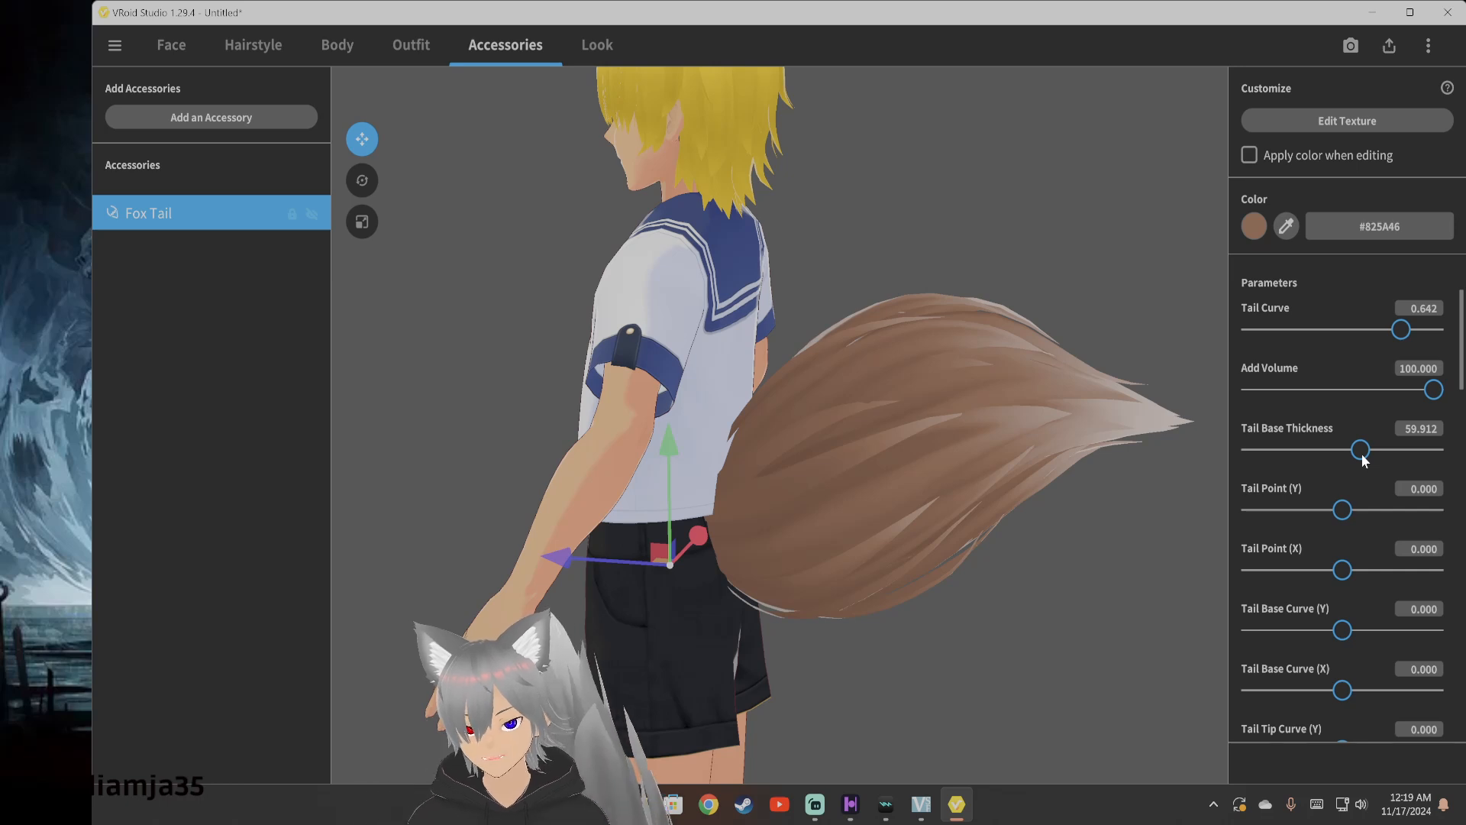
Set the fox tail's Tail Point (Y) to 0.454, Tail Point (X) to 0.051, Tail Base Curve (Y) to -0.012 and Twist Tail to 0.008
left_click_drag(1341, 509, 1384, 509)
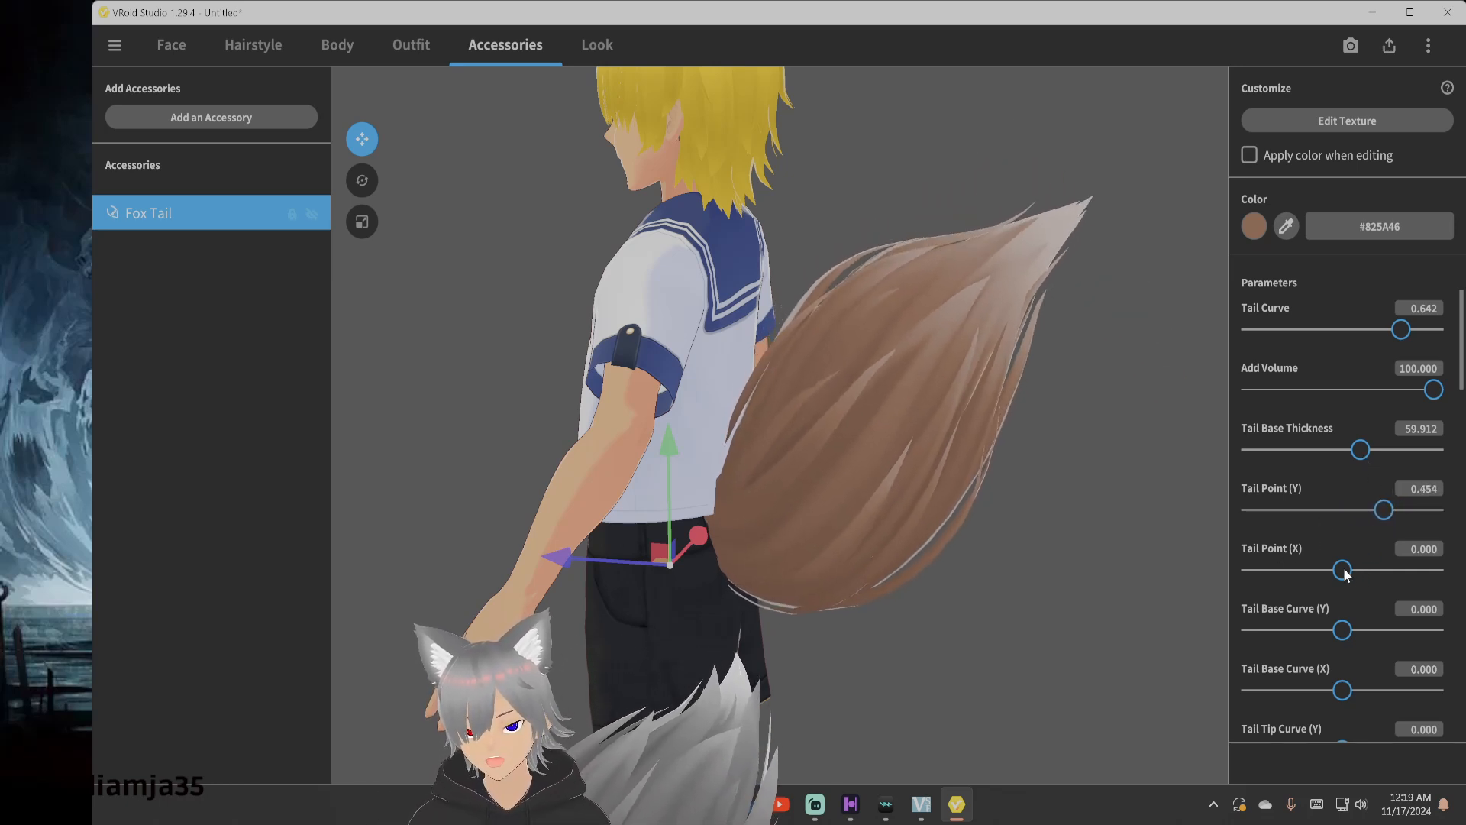
mouse_move(1342, 570)
left_mouse_down()
mouse_move(1390, 569)
mouse_move(1256, 565)
mouse_move(1348, 569)
left_mouse_up()
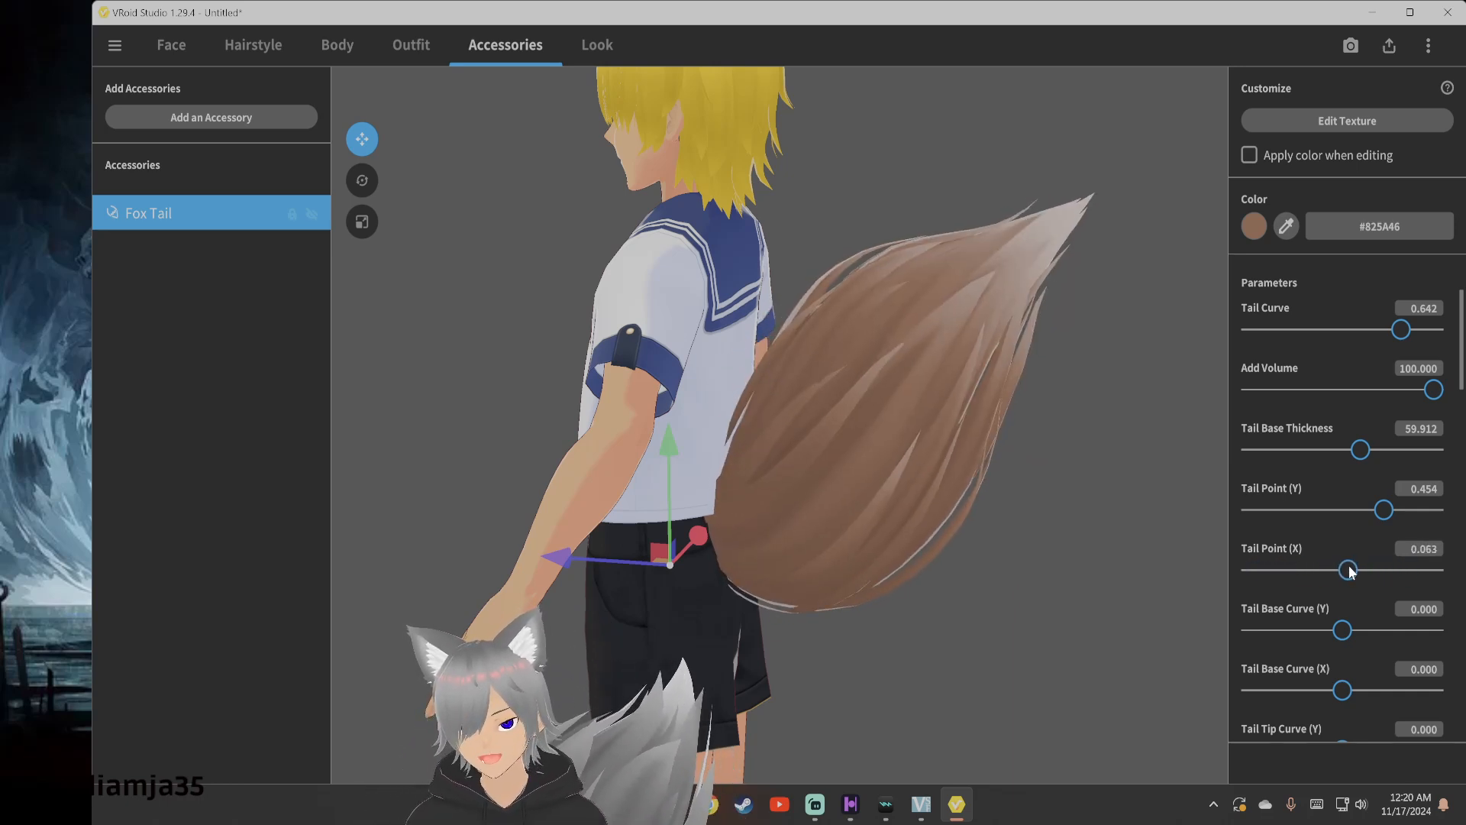
left_click_drag(1342, 631, 1345, 676)
scroll(1332, 641, "down", 3)
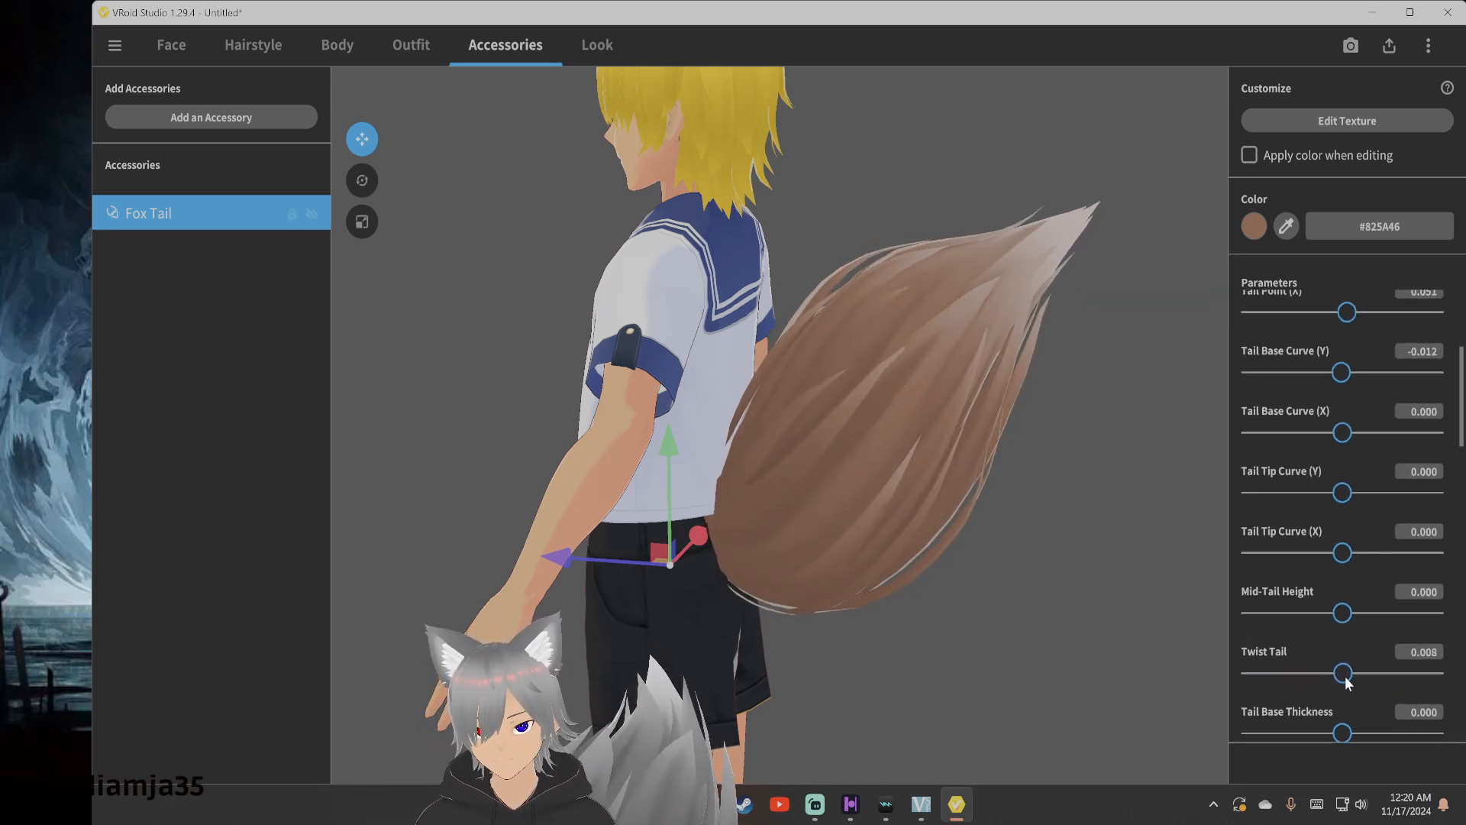
Enlarge the fox tail by setting Tail Size, Tail Height and Tail Width to 1.000
right_click_drag(1169, 697, 1002, 637)
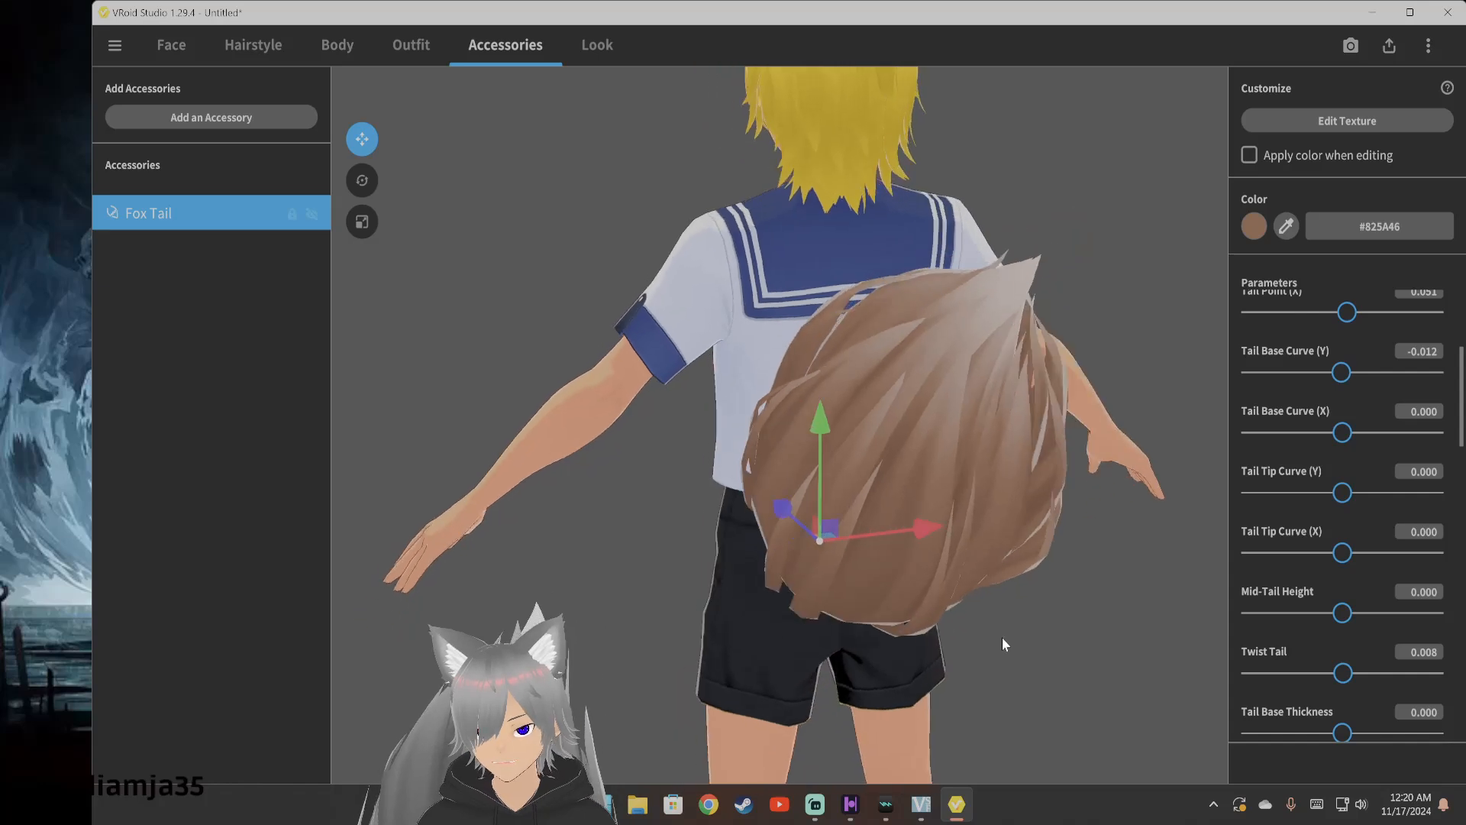
scroll(1265, 679, "down", 3)
left_click_drag(1342, 698, 1433, 699)
right_click_drag(1085, 658, 937, 620)
scroll(1280, 676, "down", 1)
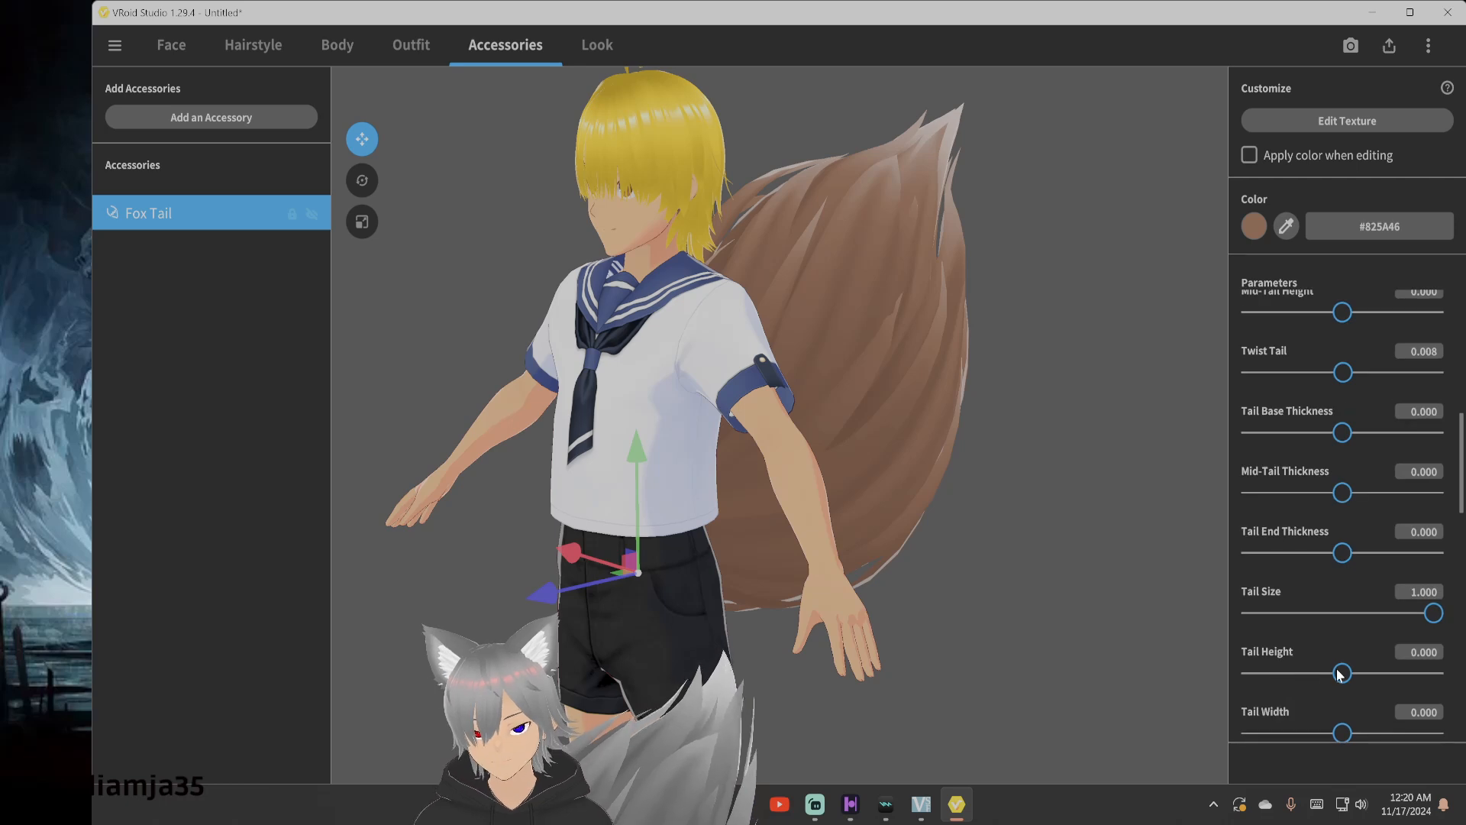
left_click_drag(1342, 673, 1434, 631)
scroll(1352, 672, "down", 1)
left_click_drag(1341, 691, 1433, 690)
Set the fox tail's Tail Length to 1.000
scroll(1043, 645, "up", 1)
right_click_drag(1044, 647, 1025, 646)
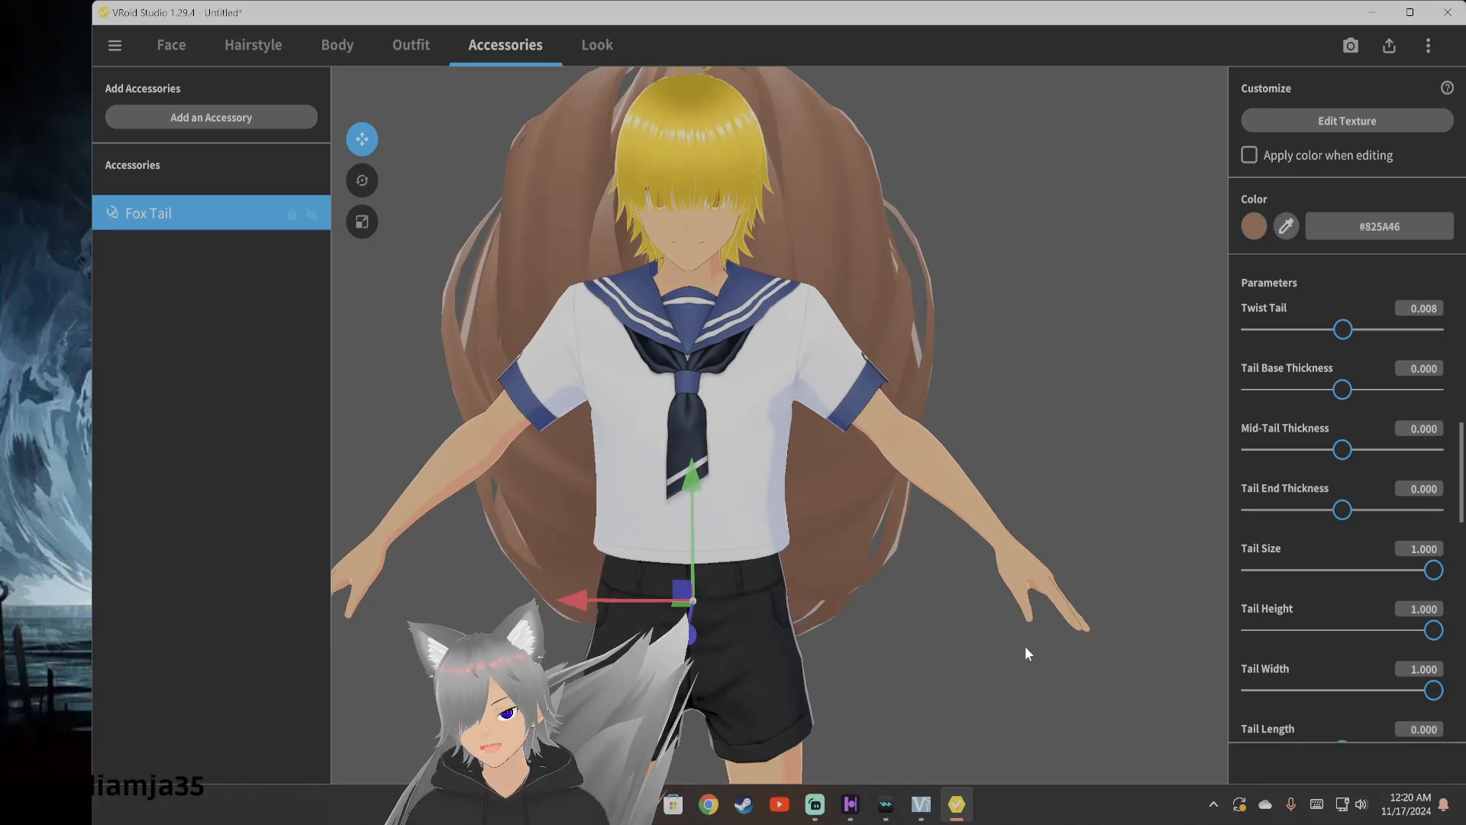
scroll(1022, 644, "down", 2)
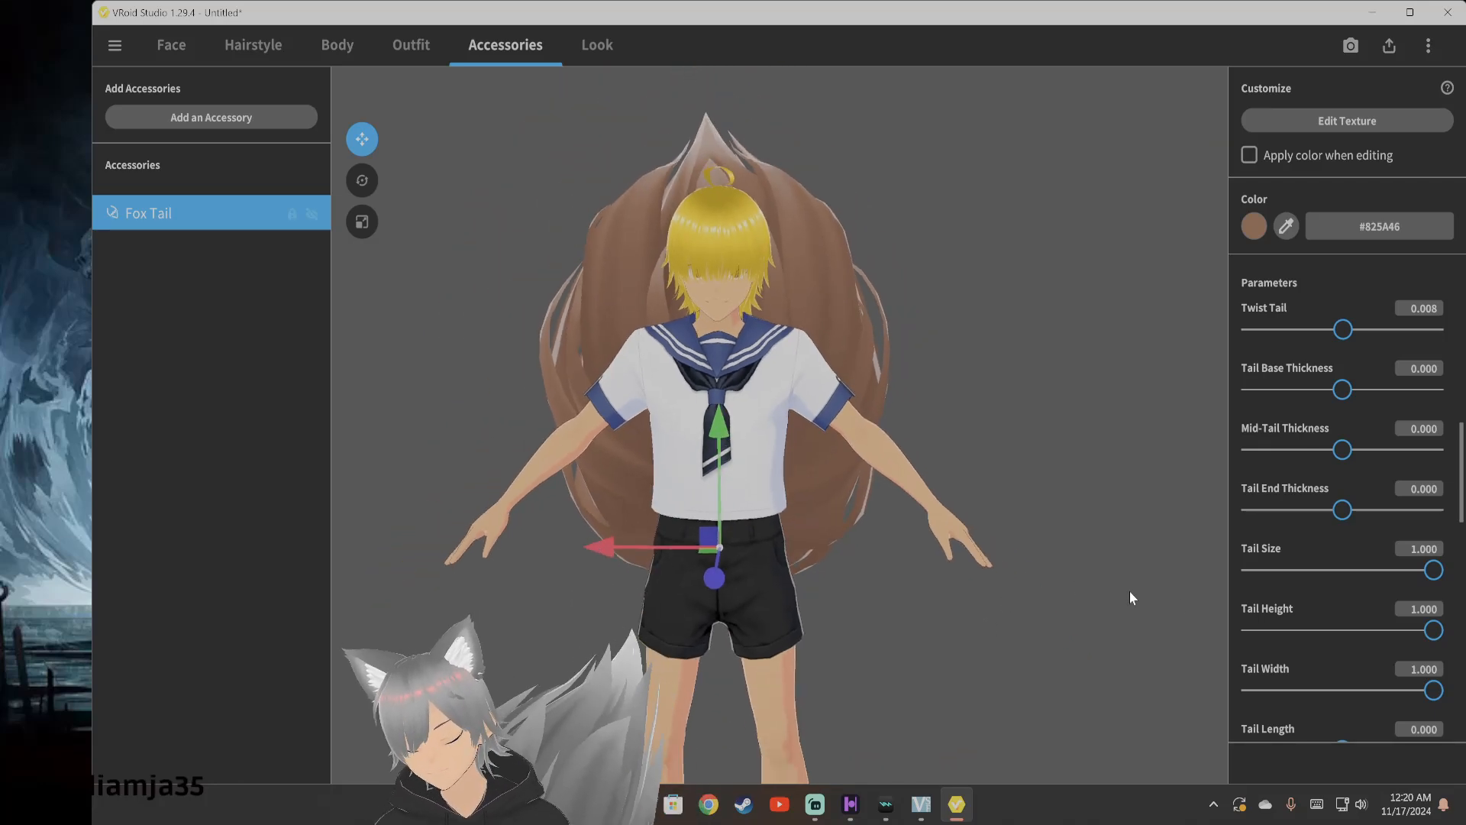
scroll(1353, 697, "down", 2)
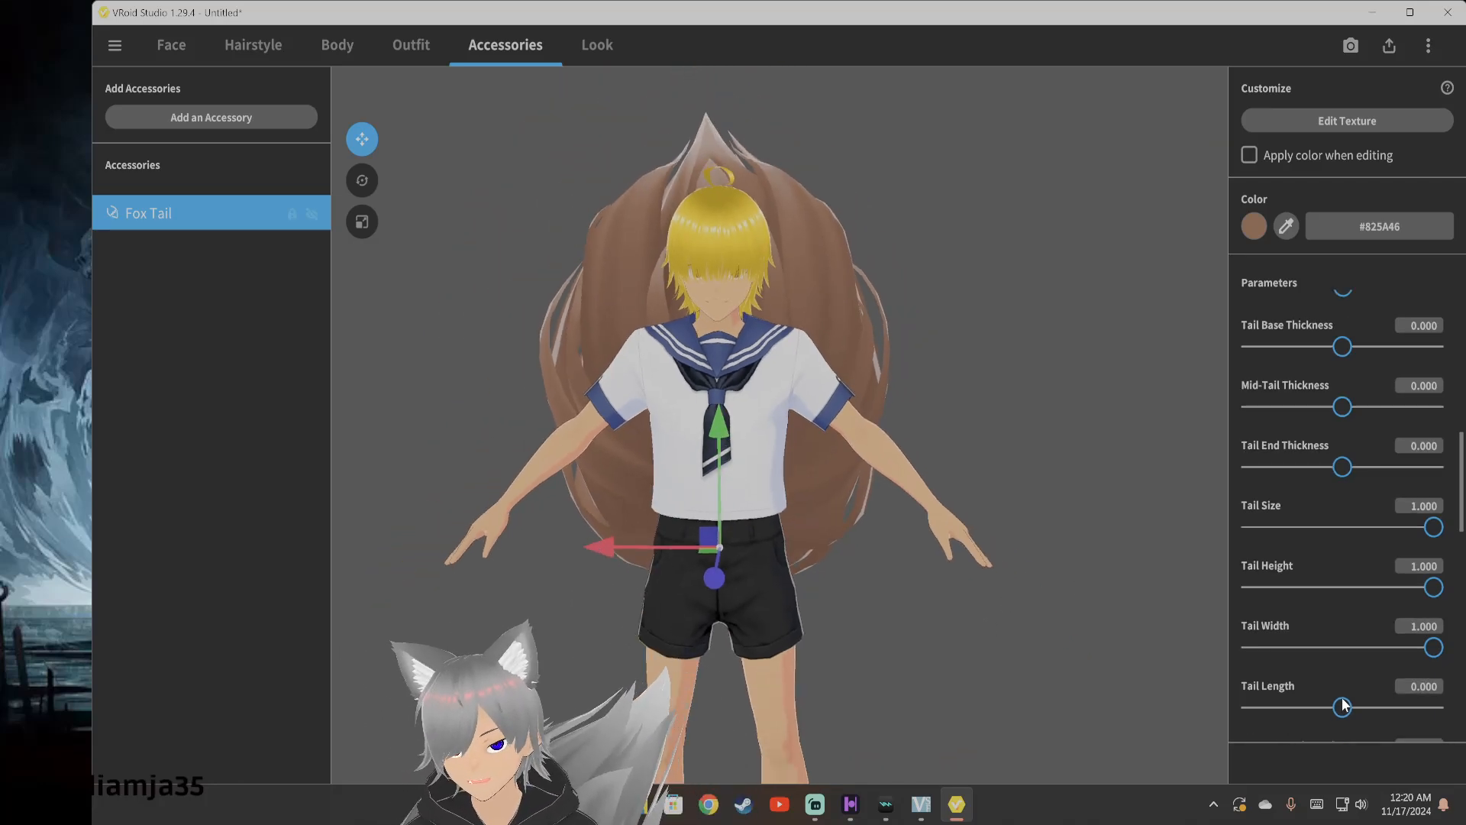
left_click_drag(1348, 620, 1436, 622)
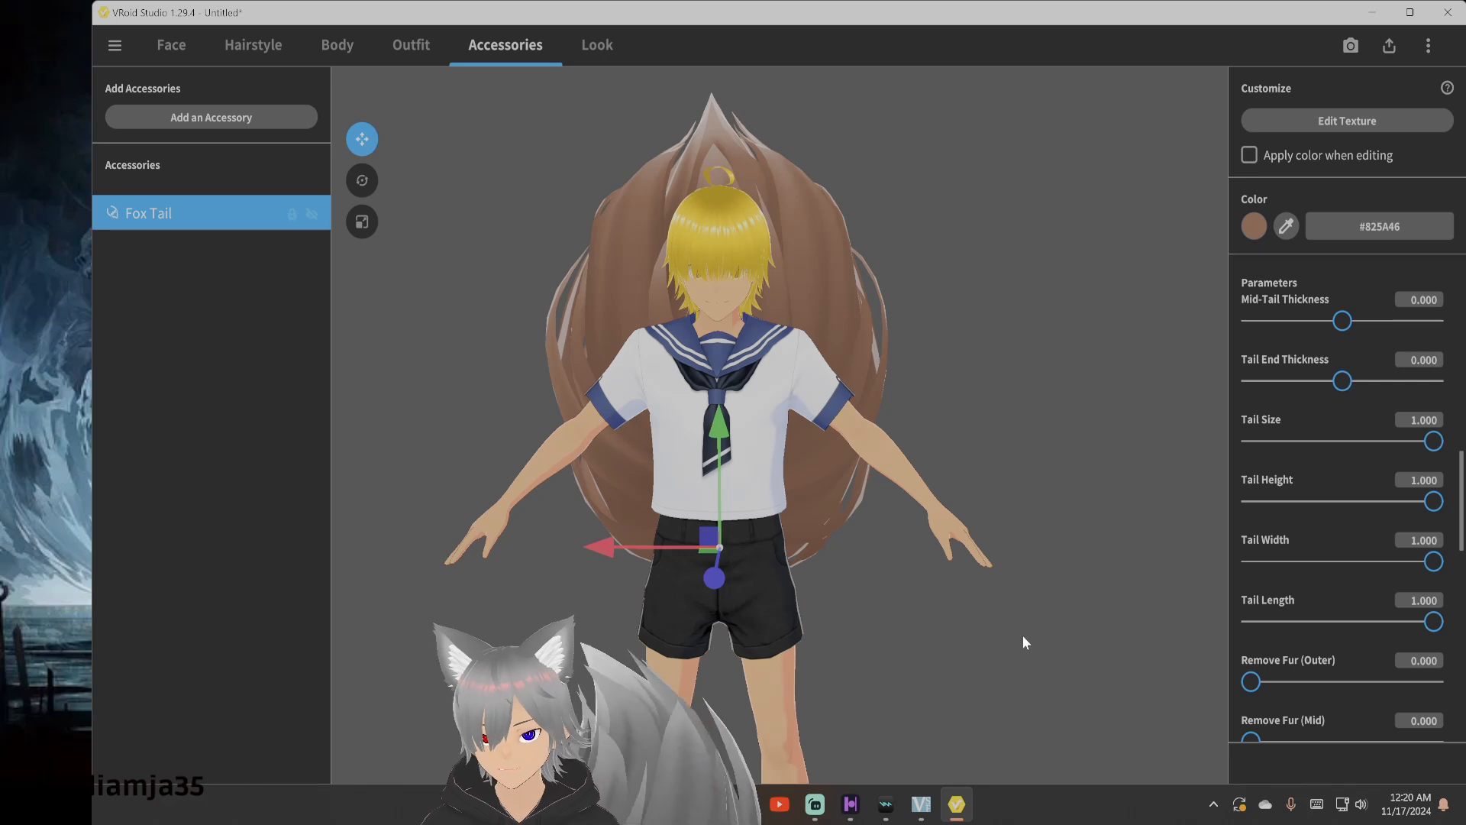
right_click_drag(1023, 636, 993, 629)
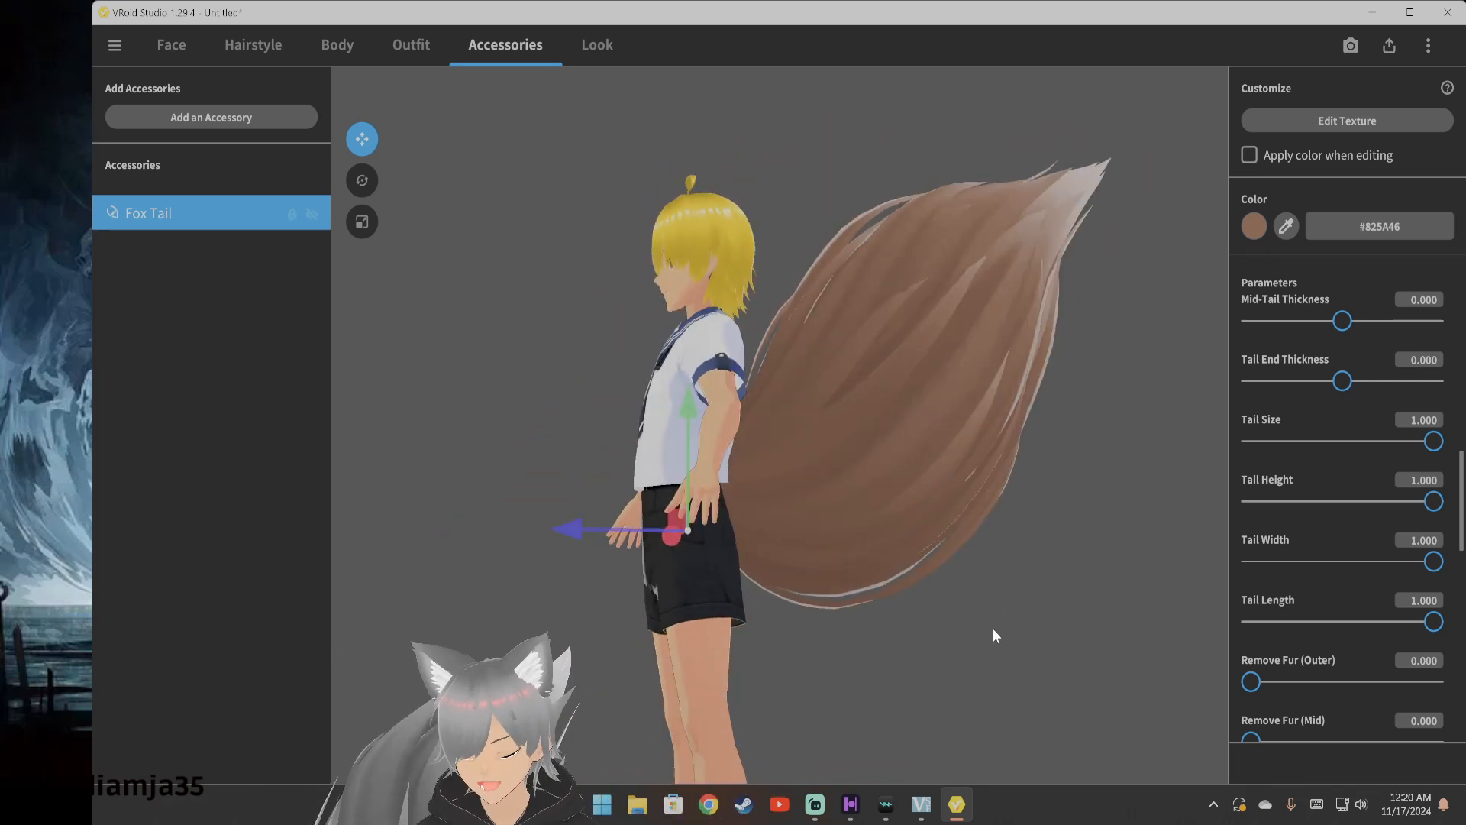
Thin the fox tail with Remove Fur (Outer) at 86.148 and Remove Fur (Mid) and (Inner) at 100
scroll(1334, 646, "down", 1)
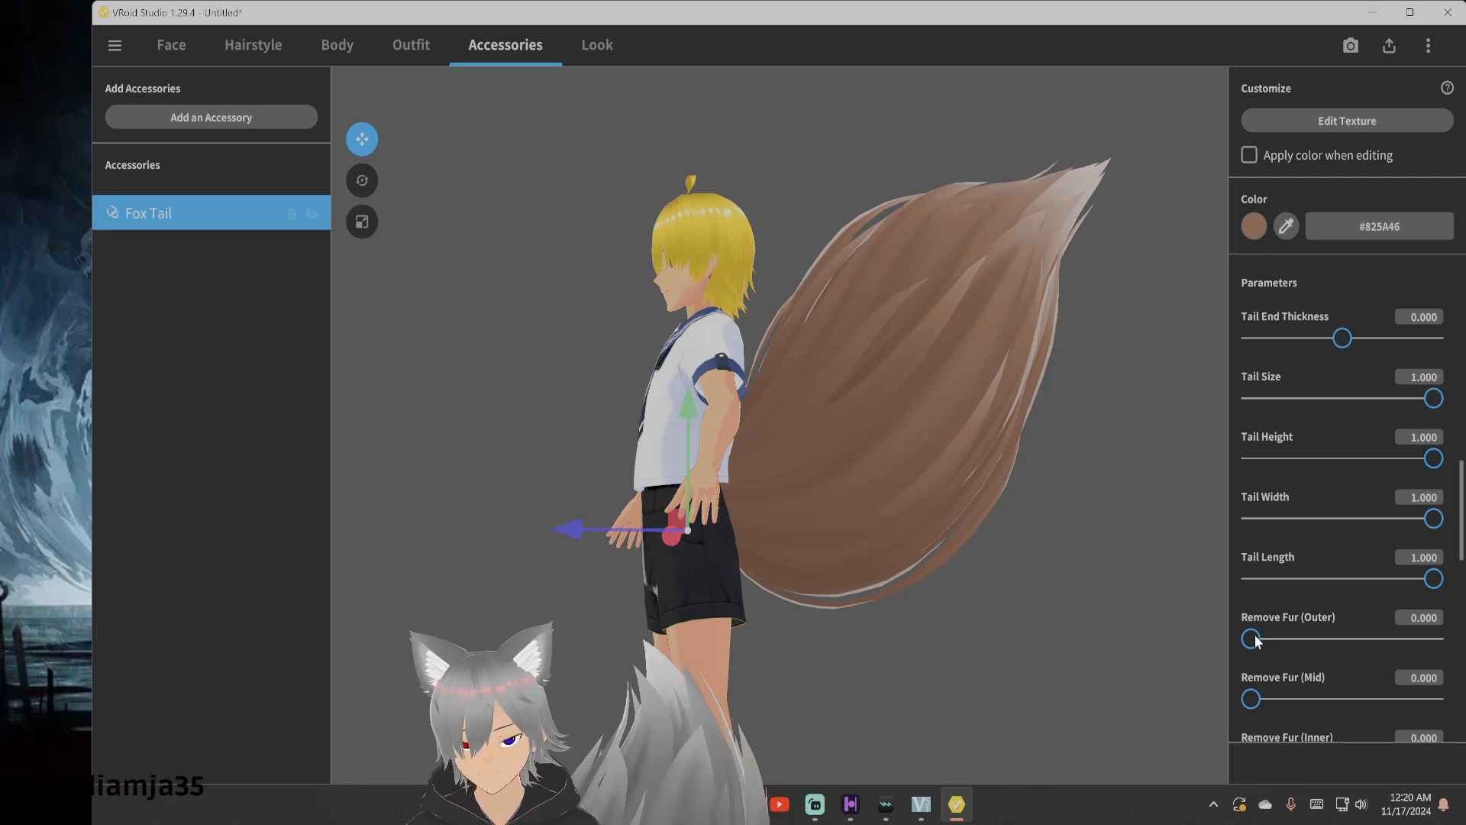
left_click_drag(1252, 638, 1408, 662)
left_click_drag(1251, 699, 1439, 692)
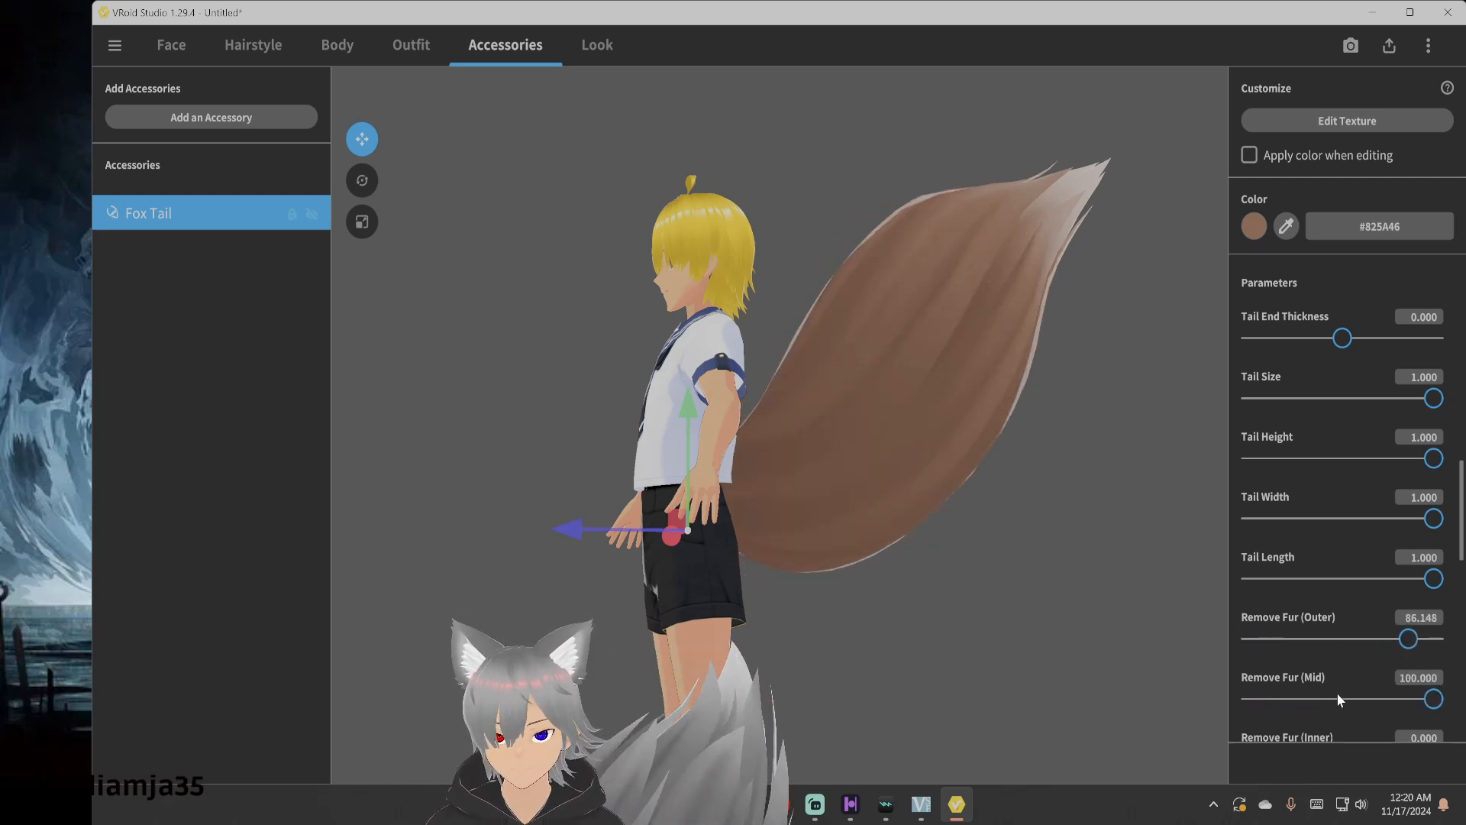
scroll(1286, 708, "down", 1)
left_click_drag(1251, 673, 1440, 674)
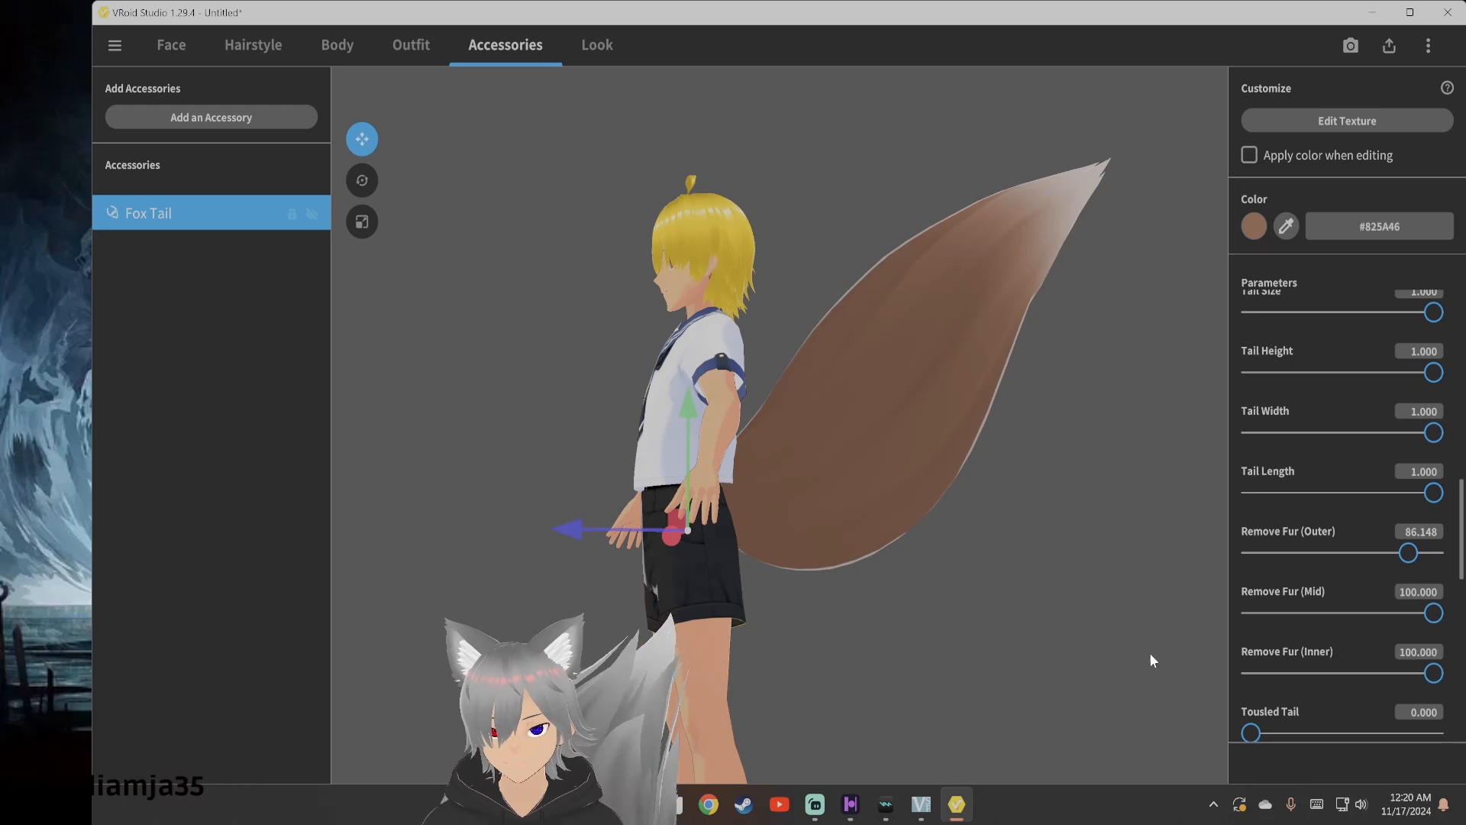
left_click_drag(1152, 662, 1062, 642)
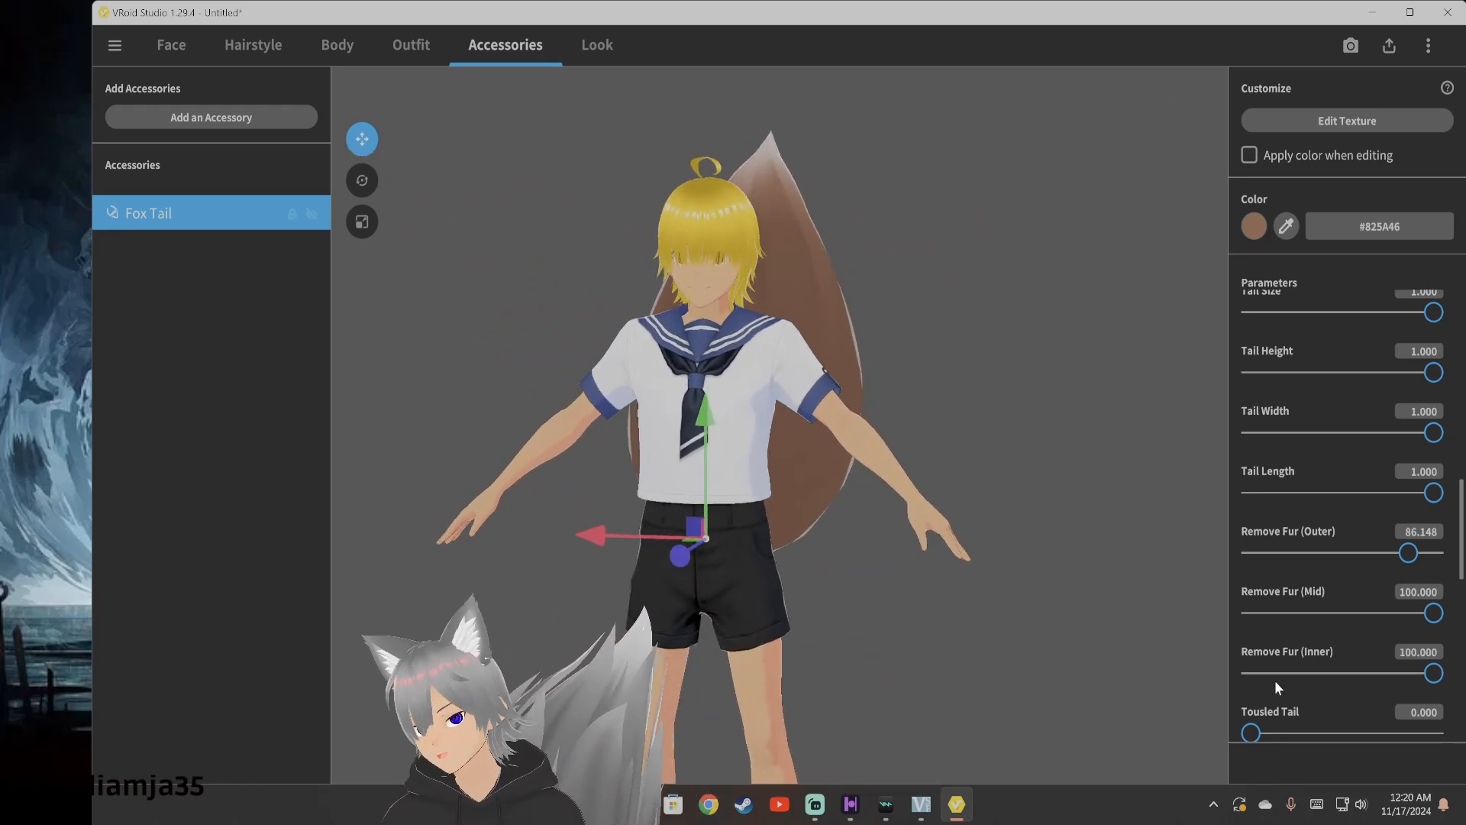
Reset the fox tail's Remove Fur (Inner), (Mid) and (Outer) parameters to 0
left_click_drag(1424, 678, 1251, 673)
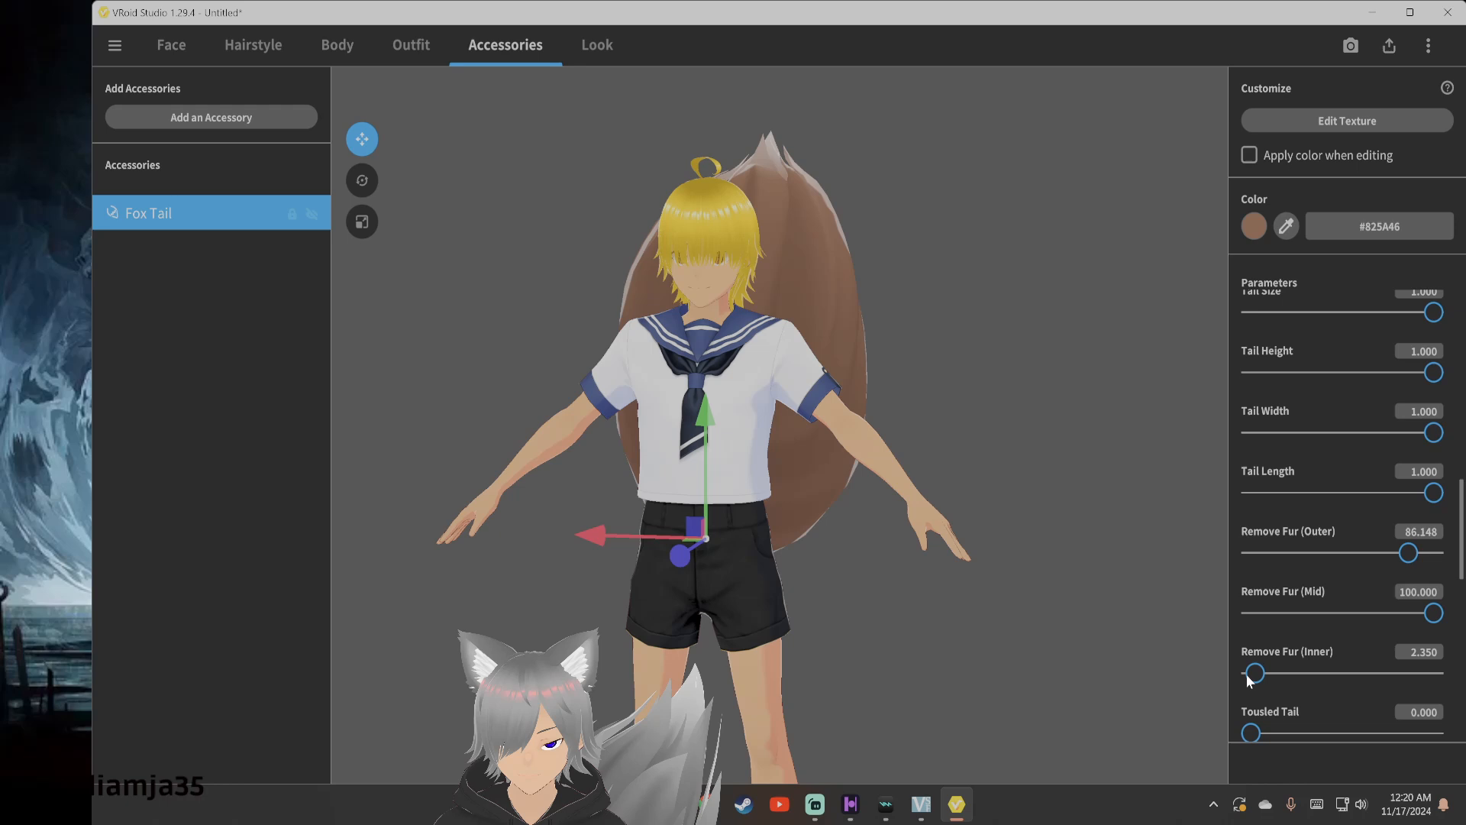
left_click(1248, 614)
left_click(1245, 553)
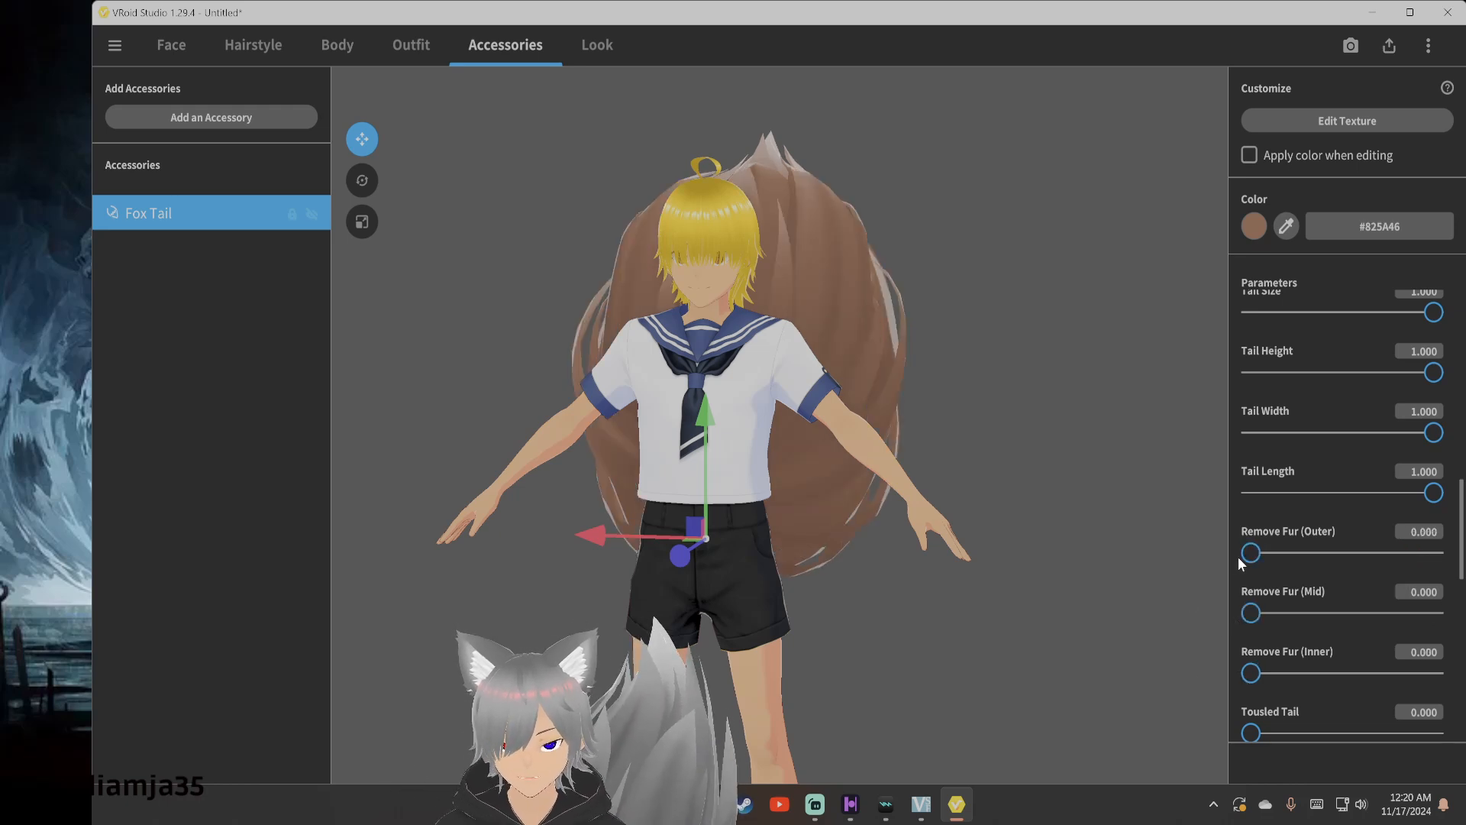
Ruffle the fox tail's fur with Tousled Tail at 100, Curl Overall Fur at 36.417 and Curl Tip Fur at 78.903
scroll(1348, 623, "down", 1)
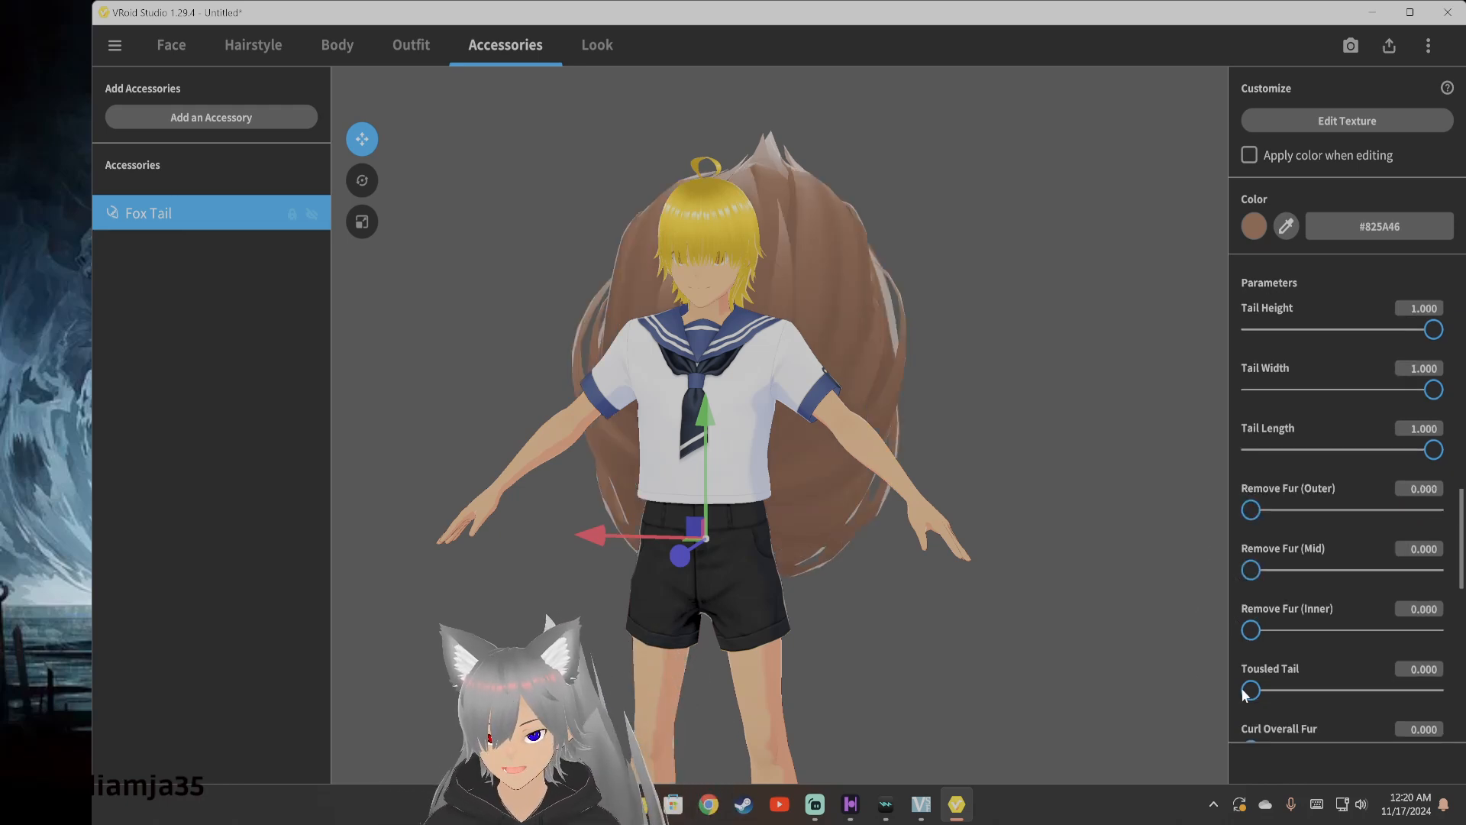
left_click_drag(1250, 691, 1437, 692)
right_click_drag(1236, 649, 972, 327)
scroll(1304, 607, "down", 1)
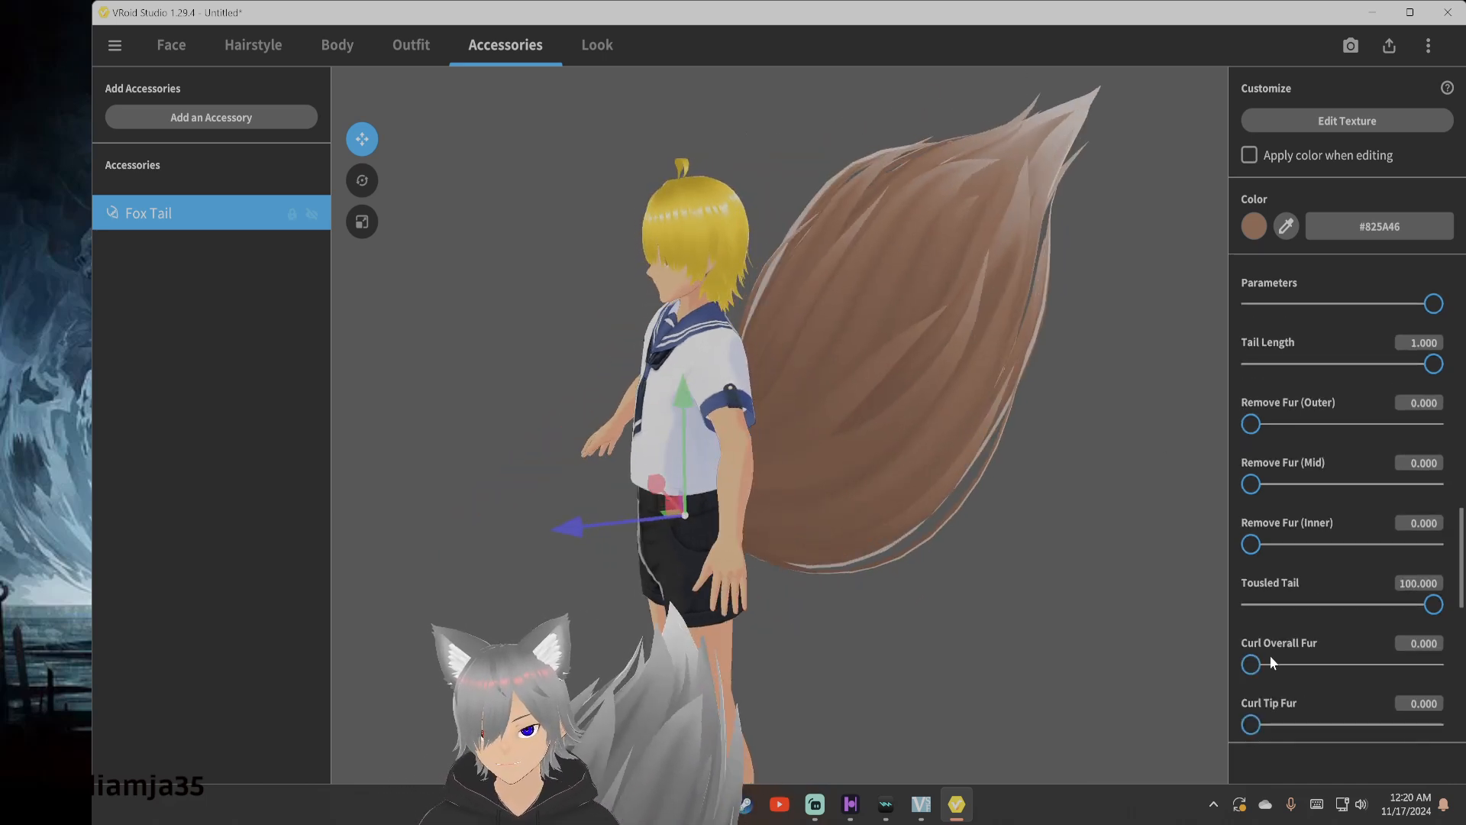
left_click_drag(1253, 666, 1323, 672)
left_click_drag(1253, 725, 1396, 726)
scroll(1315, 695, "down", 2)
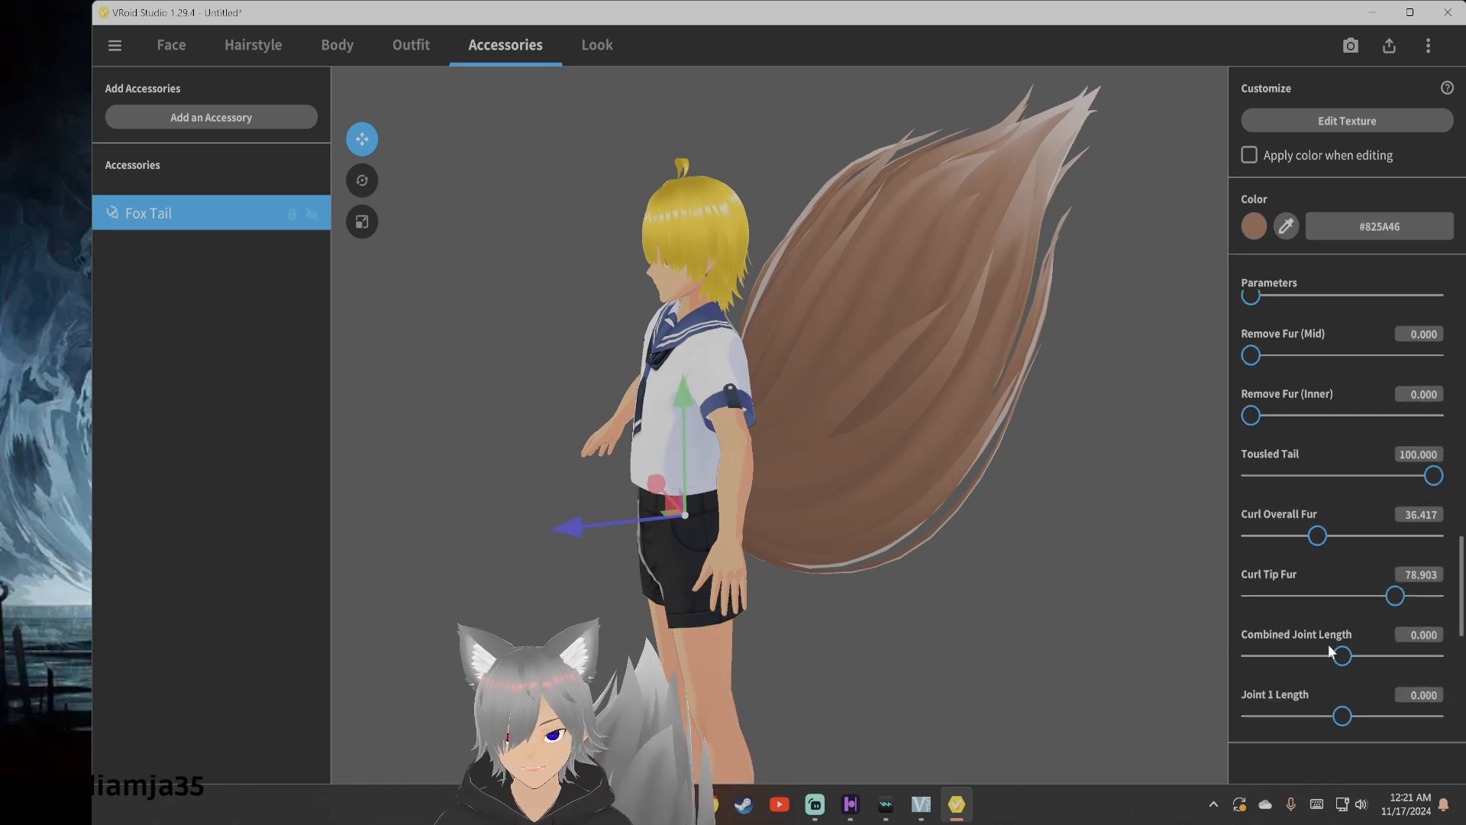
Set the fox tail's Joint 1 Length to 0.533 and Combined Joint Length to -0.493
left_click_drag(1347, 665, 1391, 640)
scroll(1327, 675, "down", 2)
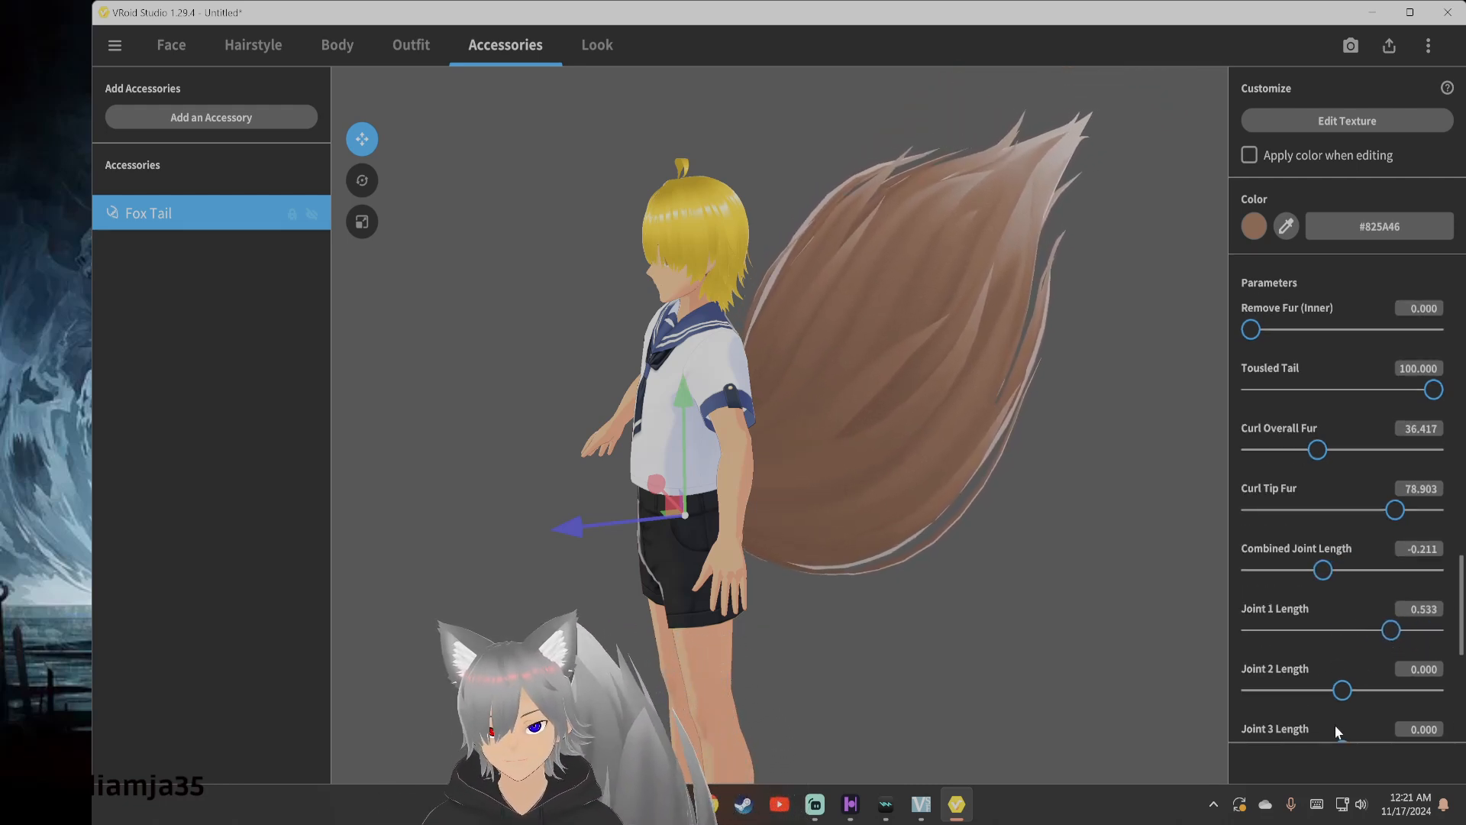
scroll(1326, 700, "down", 2)
left_click_drag(1323, 484, 1298, 491)
scroll(1304, 608, "down", 3)
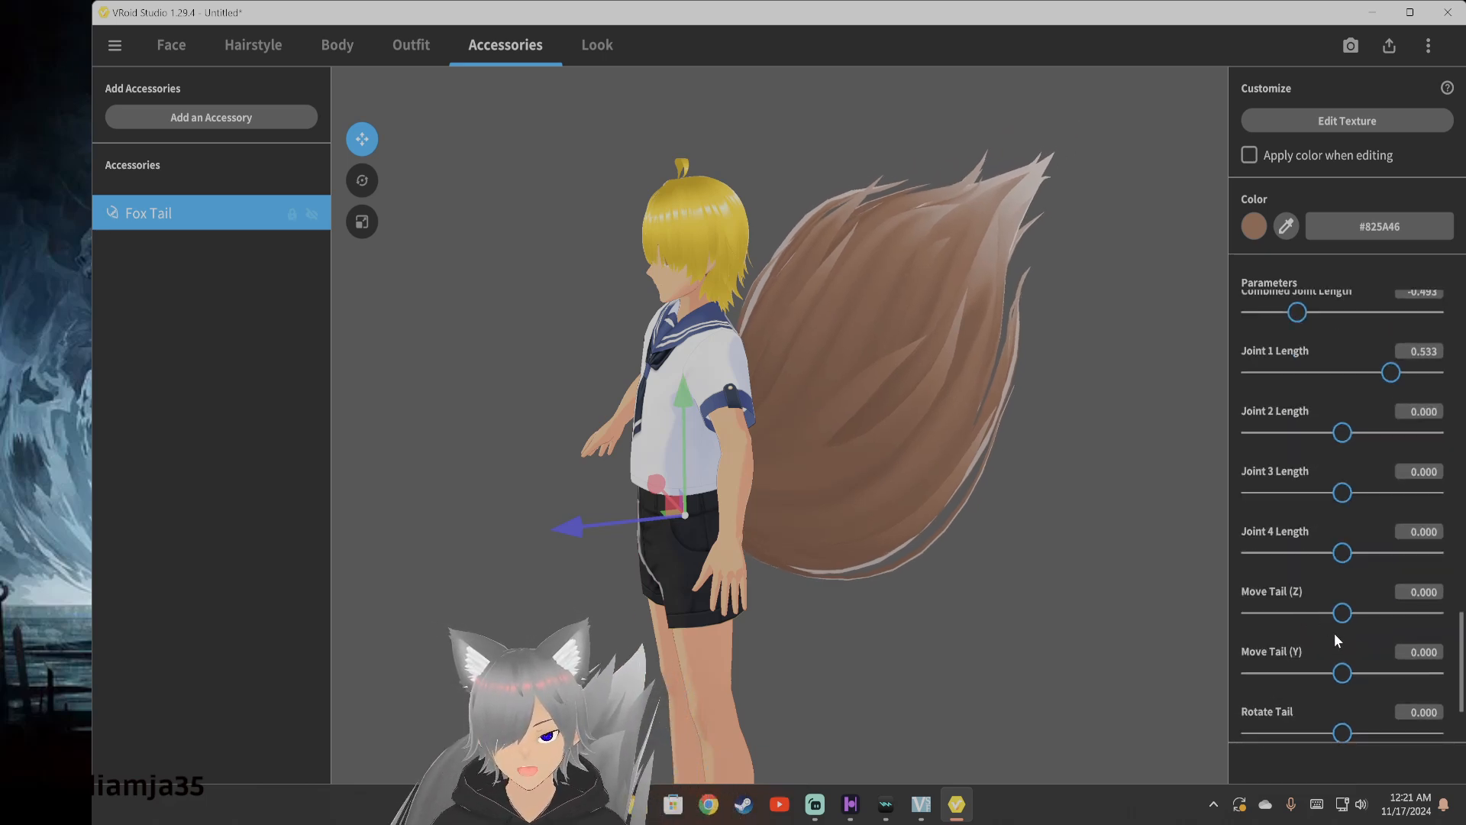
Reposition the fox tail with Move Tail (Z) at -0.055 and Rotate Tail at -0.059
left_click_drag(1344, 615, 1337, 606)
scroll(1268, 625, "down", 2)
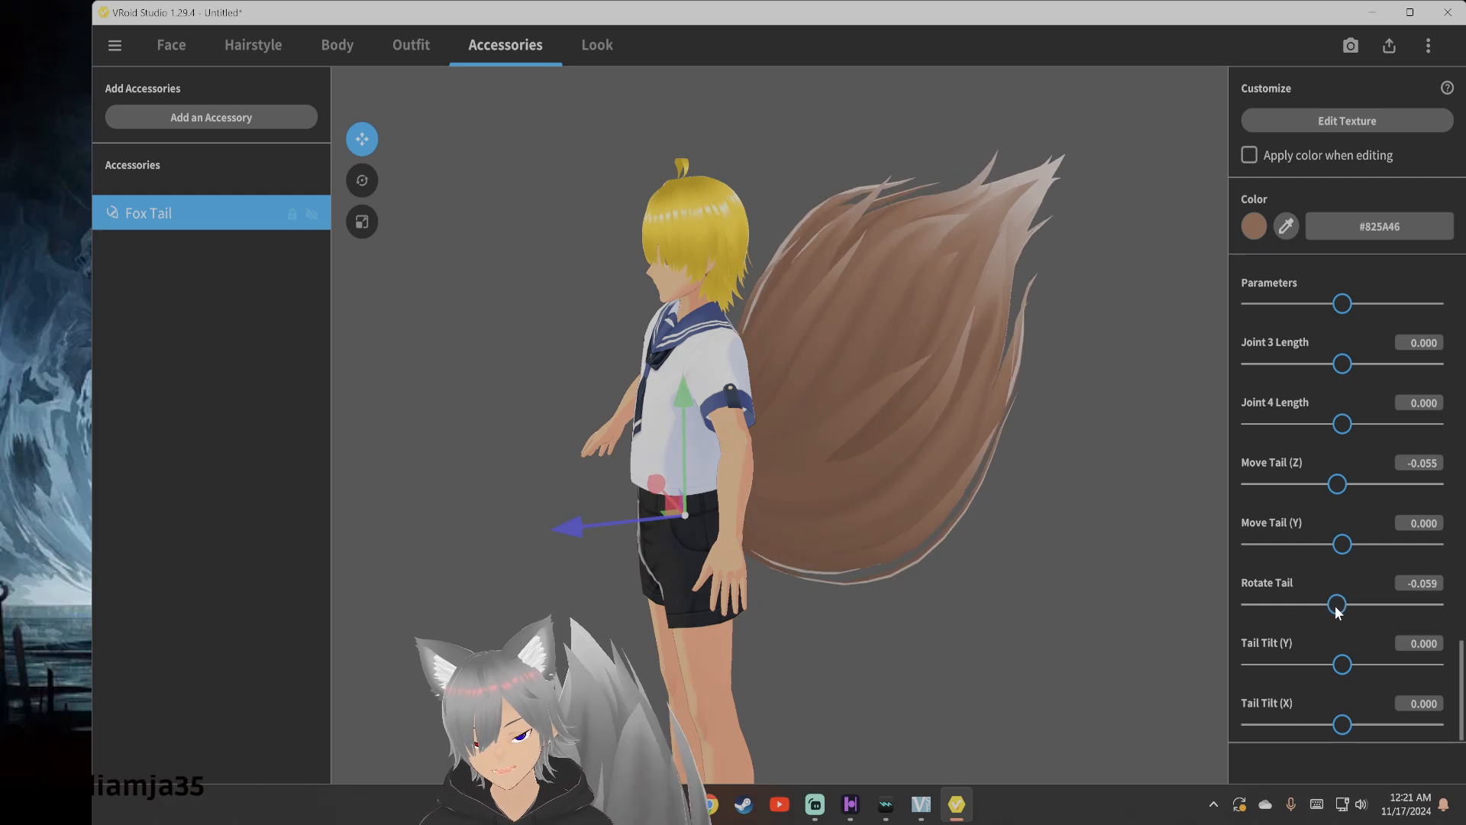
scroll(1335, 672, "down", 1)
scroll(1293, 666, "up", 15)
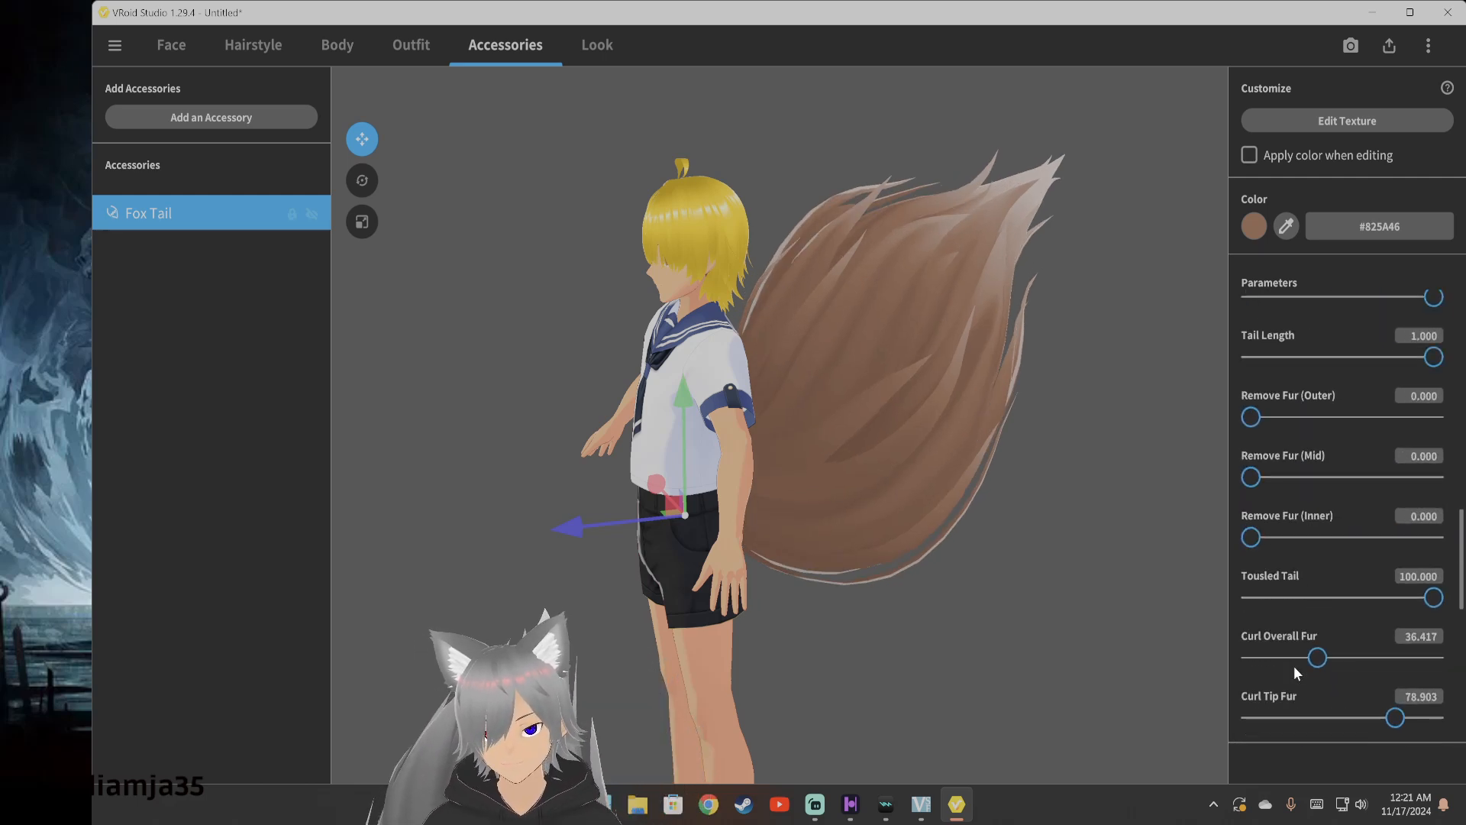
right_click_drag(946, 611, 959, 613)
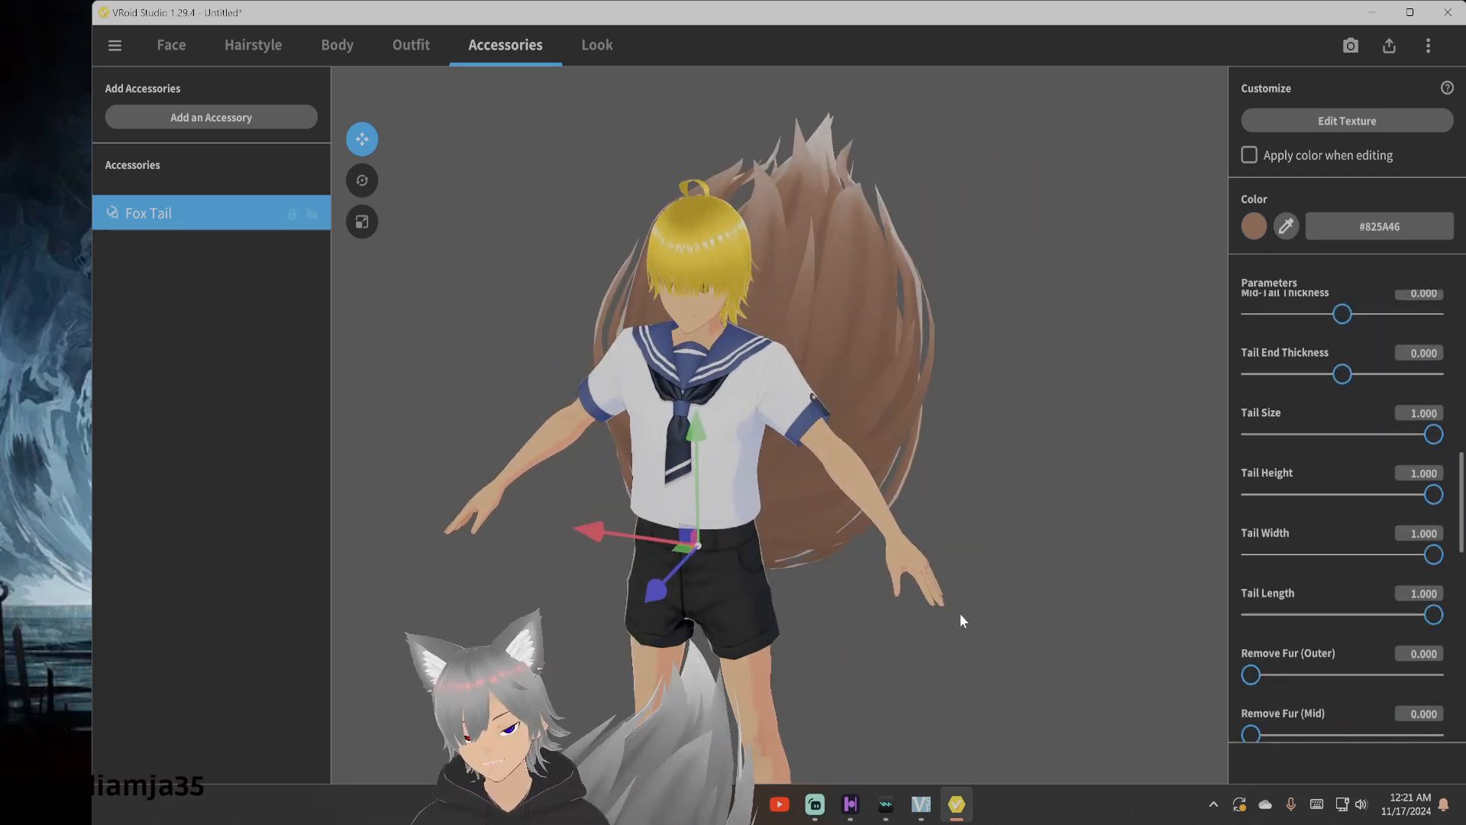
Recolour the fox tail golden yellow, #FFBE00, to match the blond hair
left_click(1251, 234)
left_click(1250, 255)
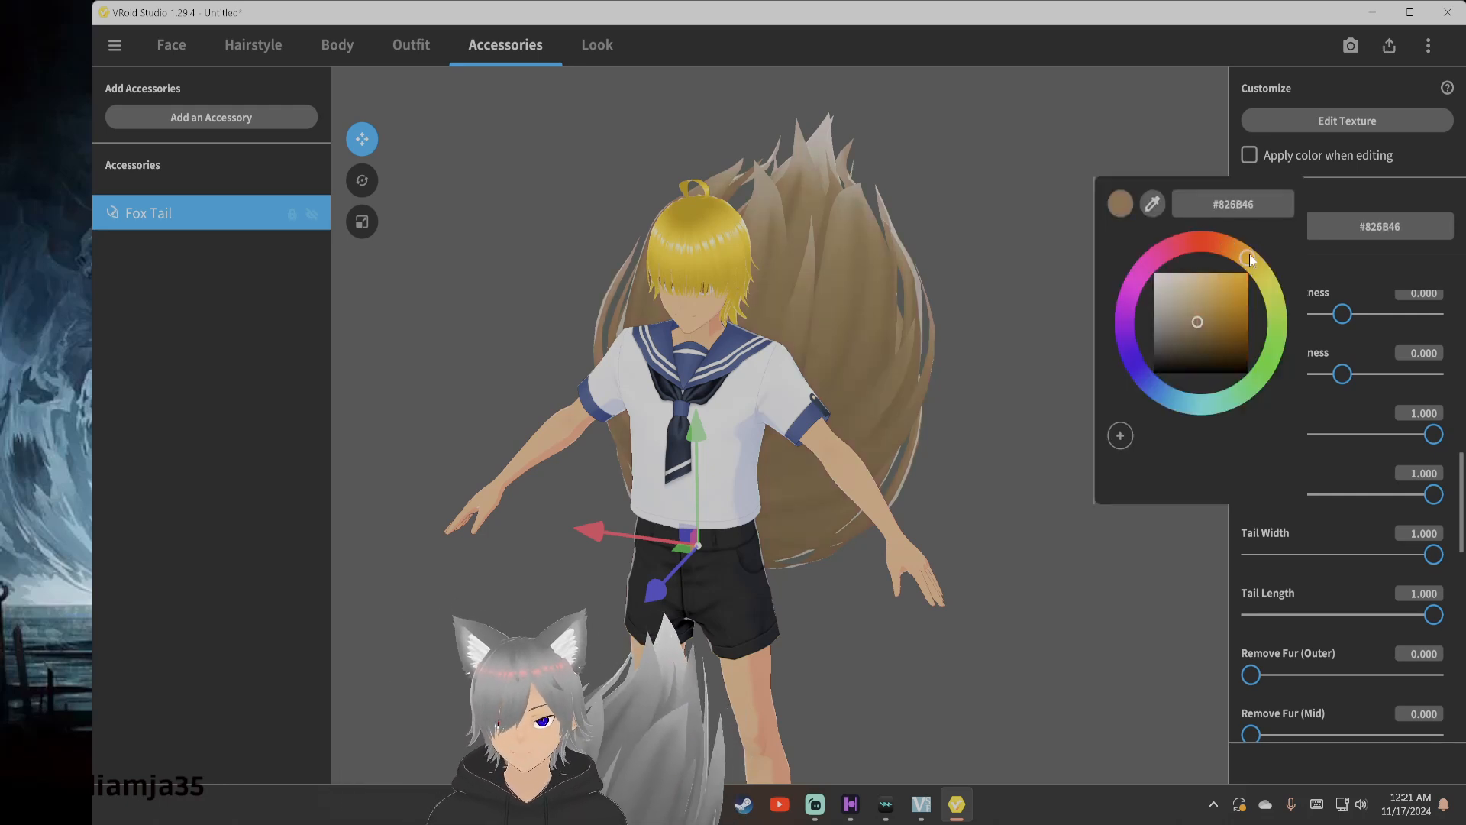
mouse_move(1225, 277)
left_mouse_down()
mouse_move(1265, 255)
mouse_move(1252, 262)
left_mouse_up()
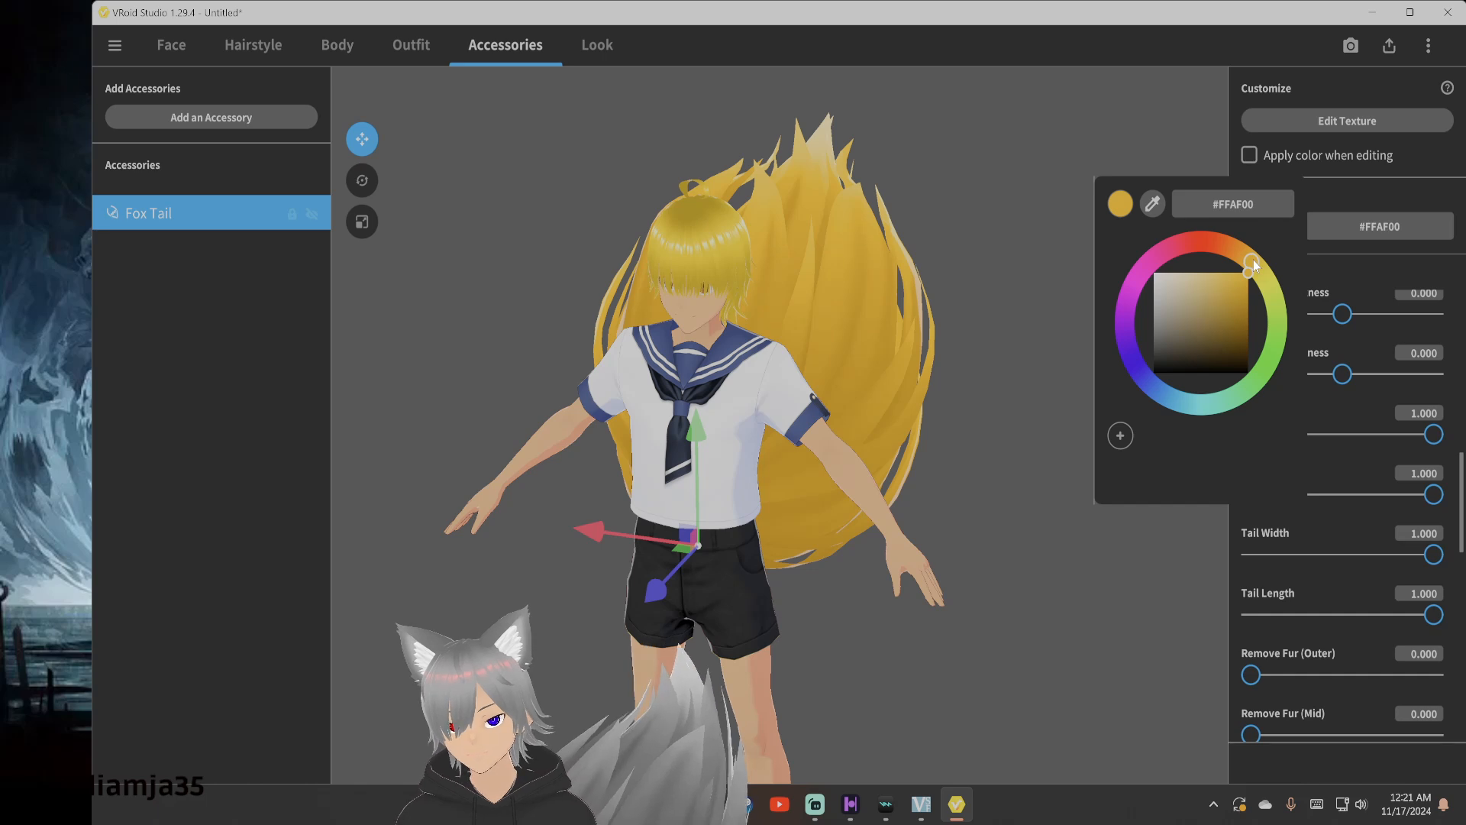
left_click(1254, 264)
left_click(1015, 461)
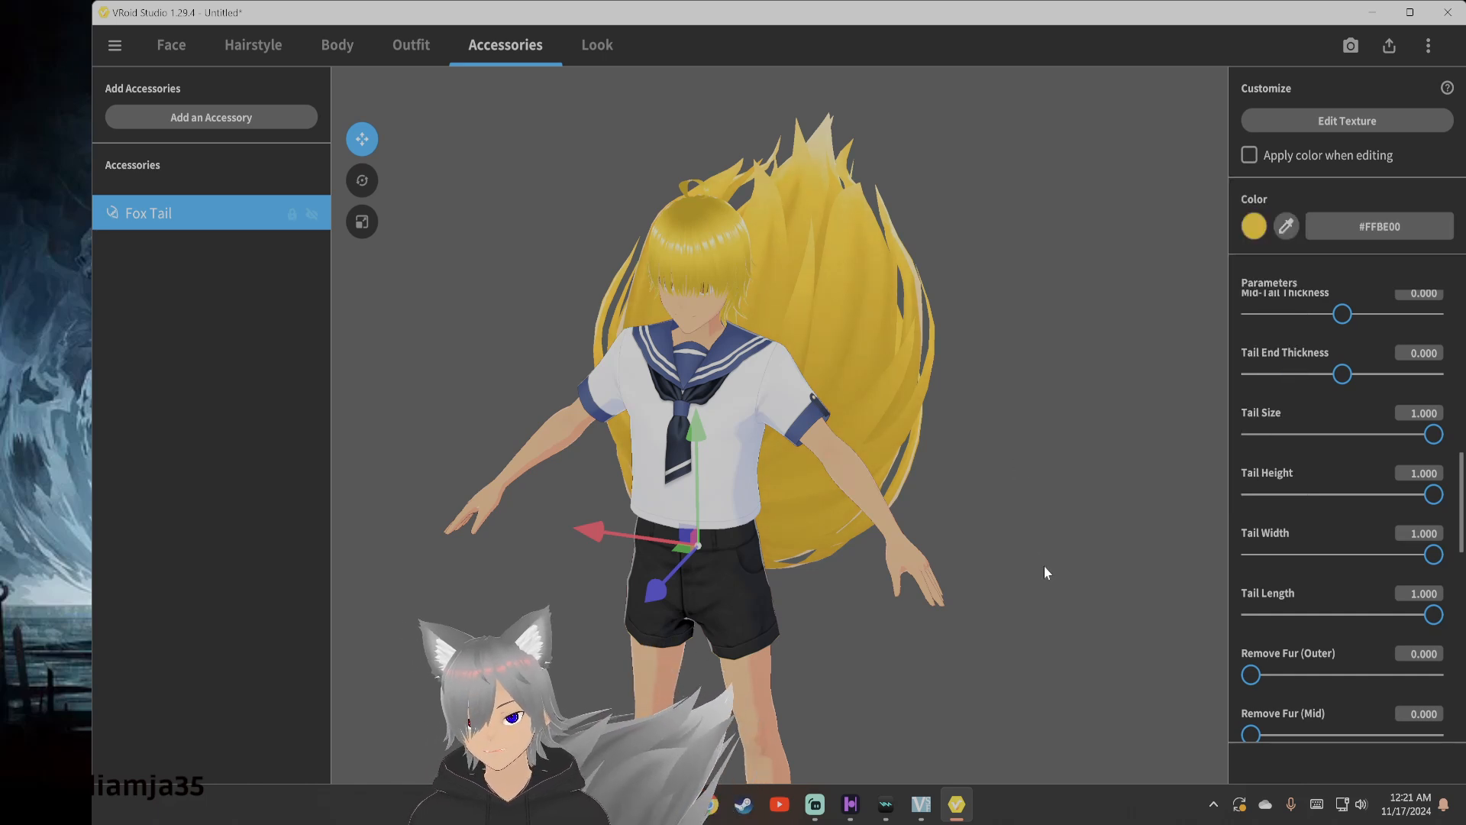
right_click_drag(1045, 572, 996, 570)
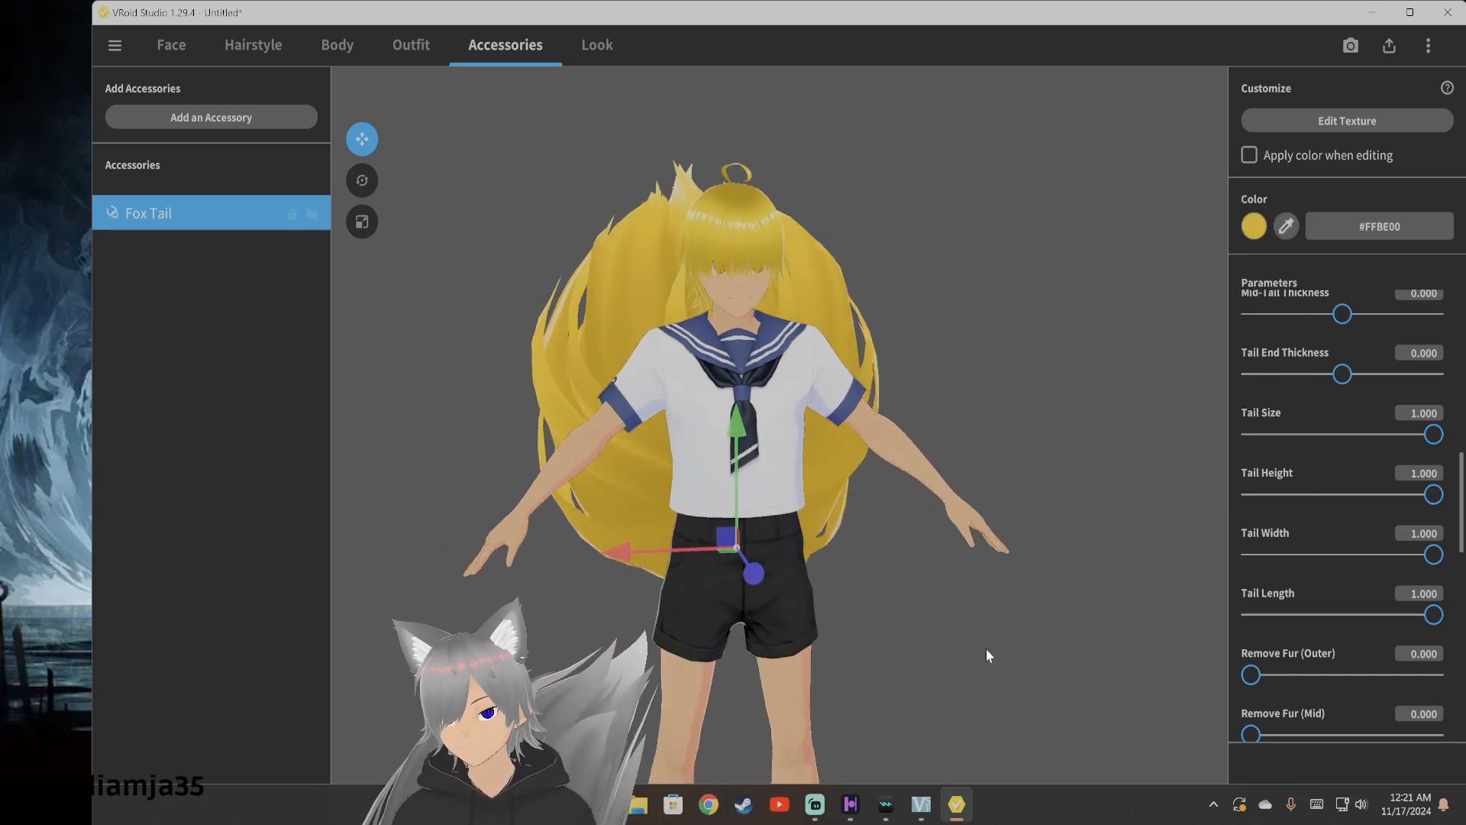
Set the hair's rim light Intensity to 5.556 in the look settings, and bring up the shading parameters
left_click(602, 51)
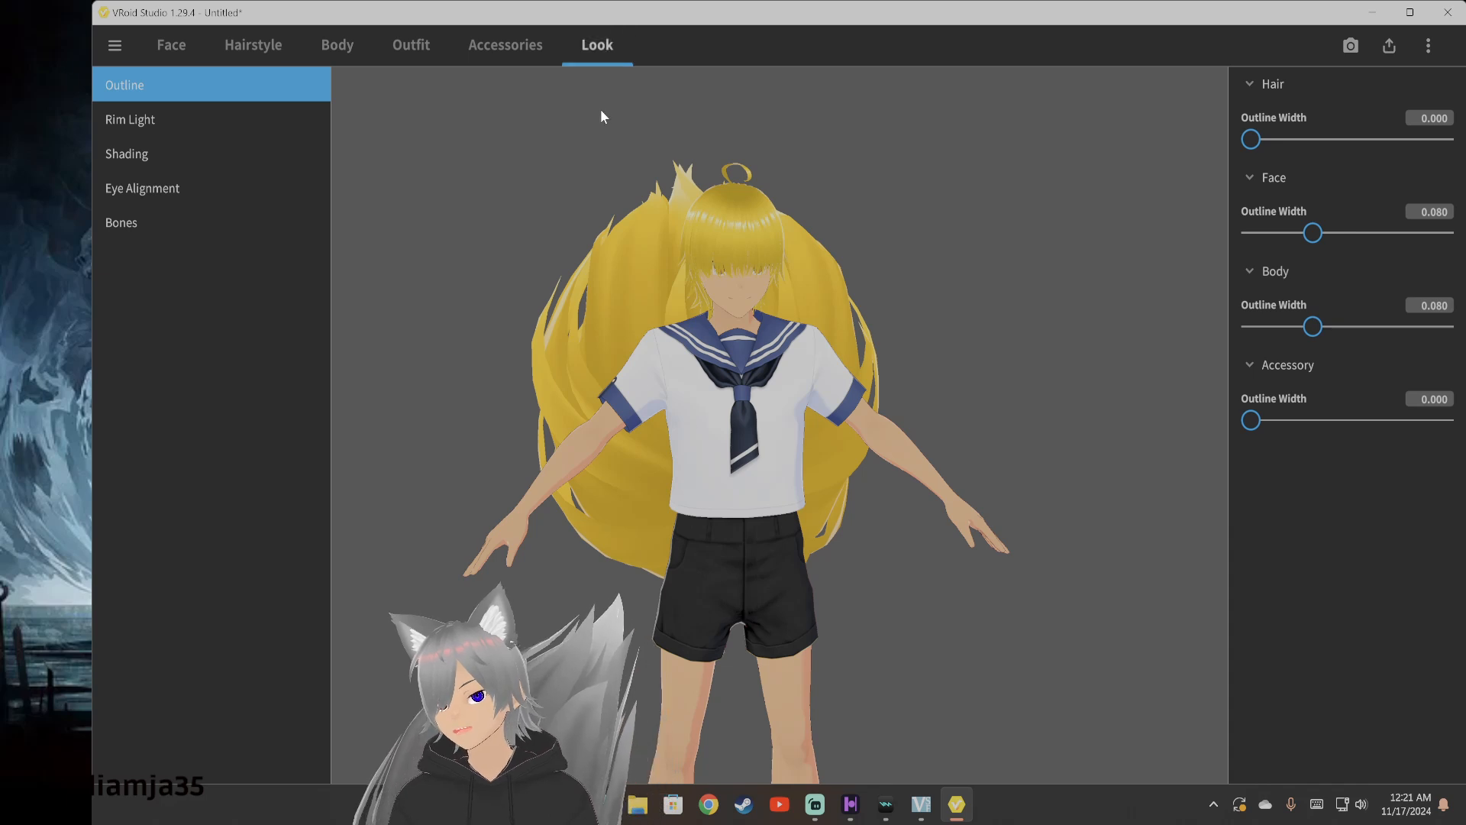
left_click(145, 118)
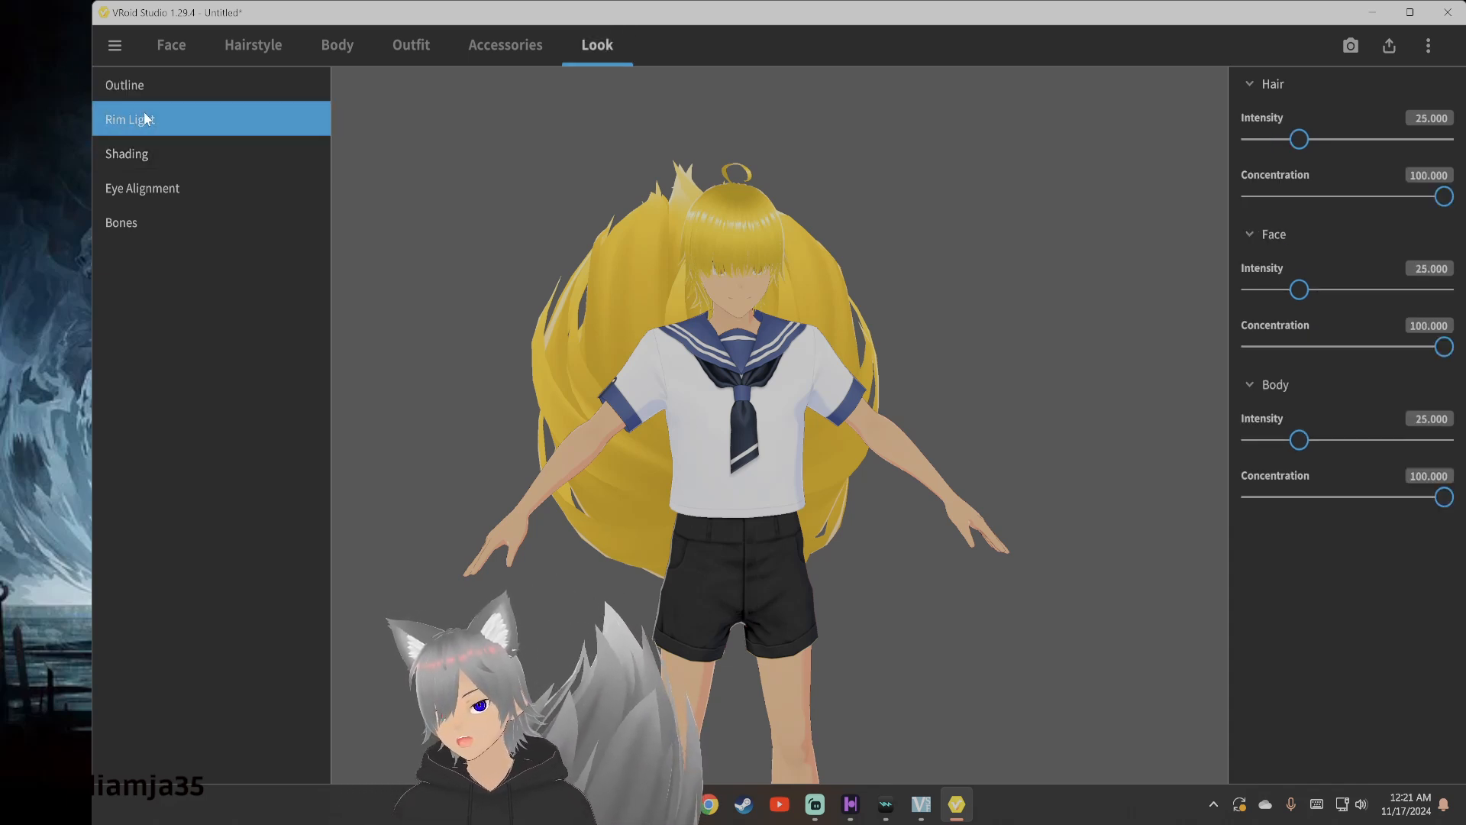
left_click_drag(1299, 139, 1261, 141)
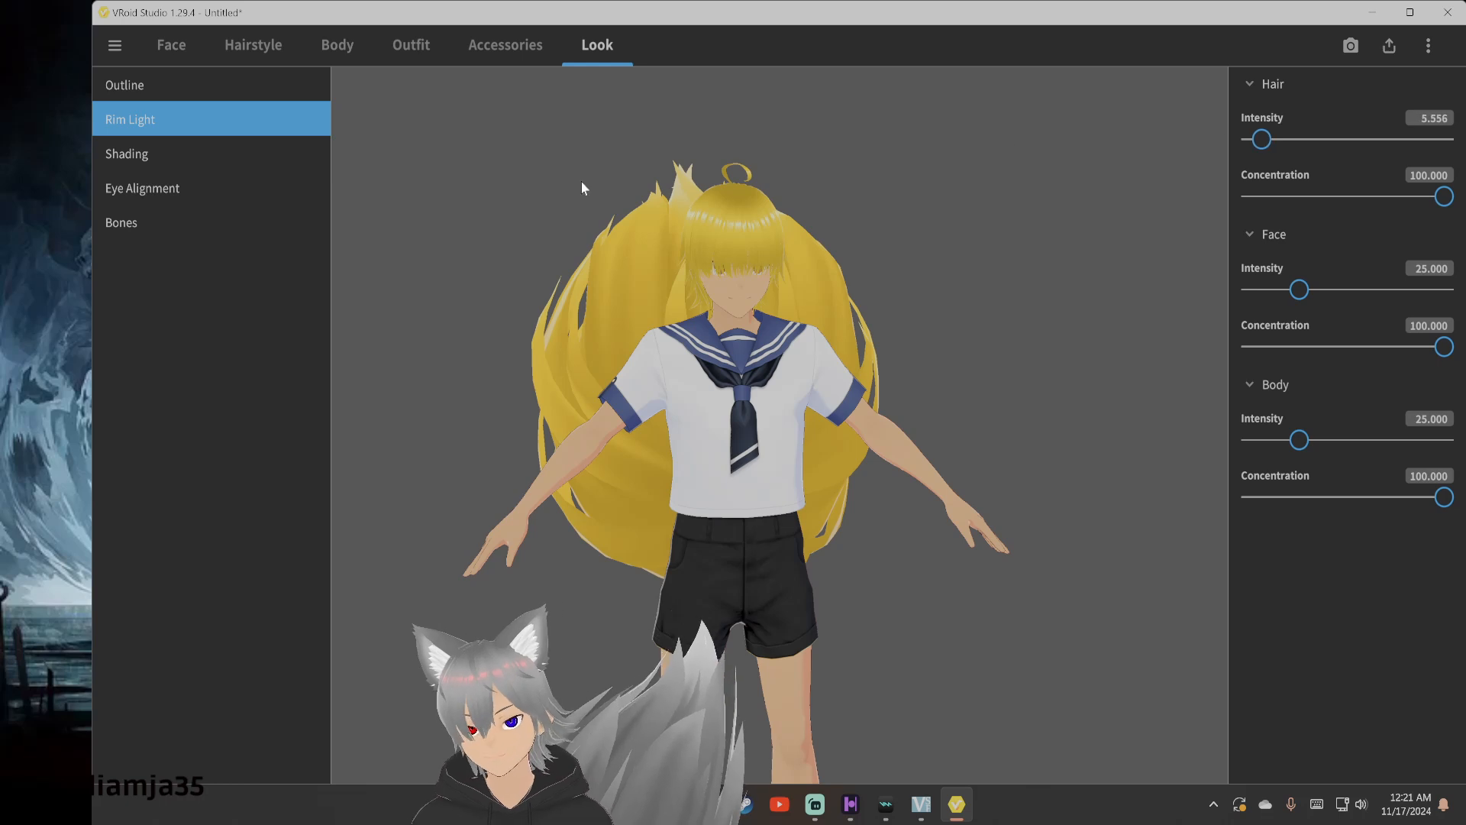
left_click(280, 152)
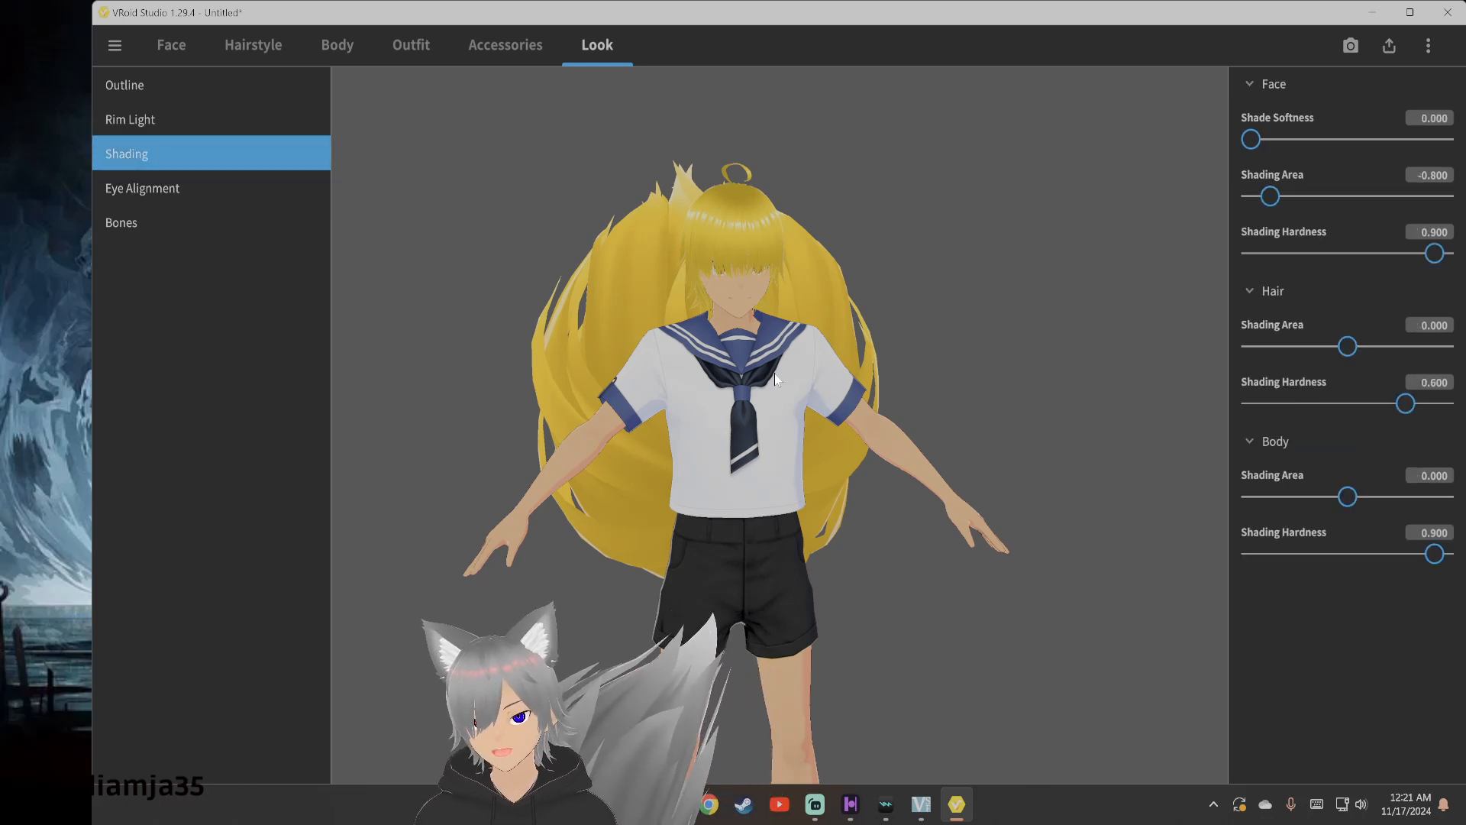
mouse_move(869, 380)
left_mouse_down()
mouse_move(914, 372)
mouse_move(844, 369)
left_mouse_up()
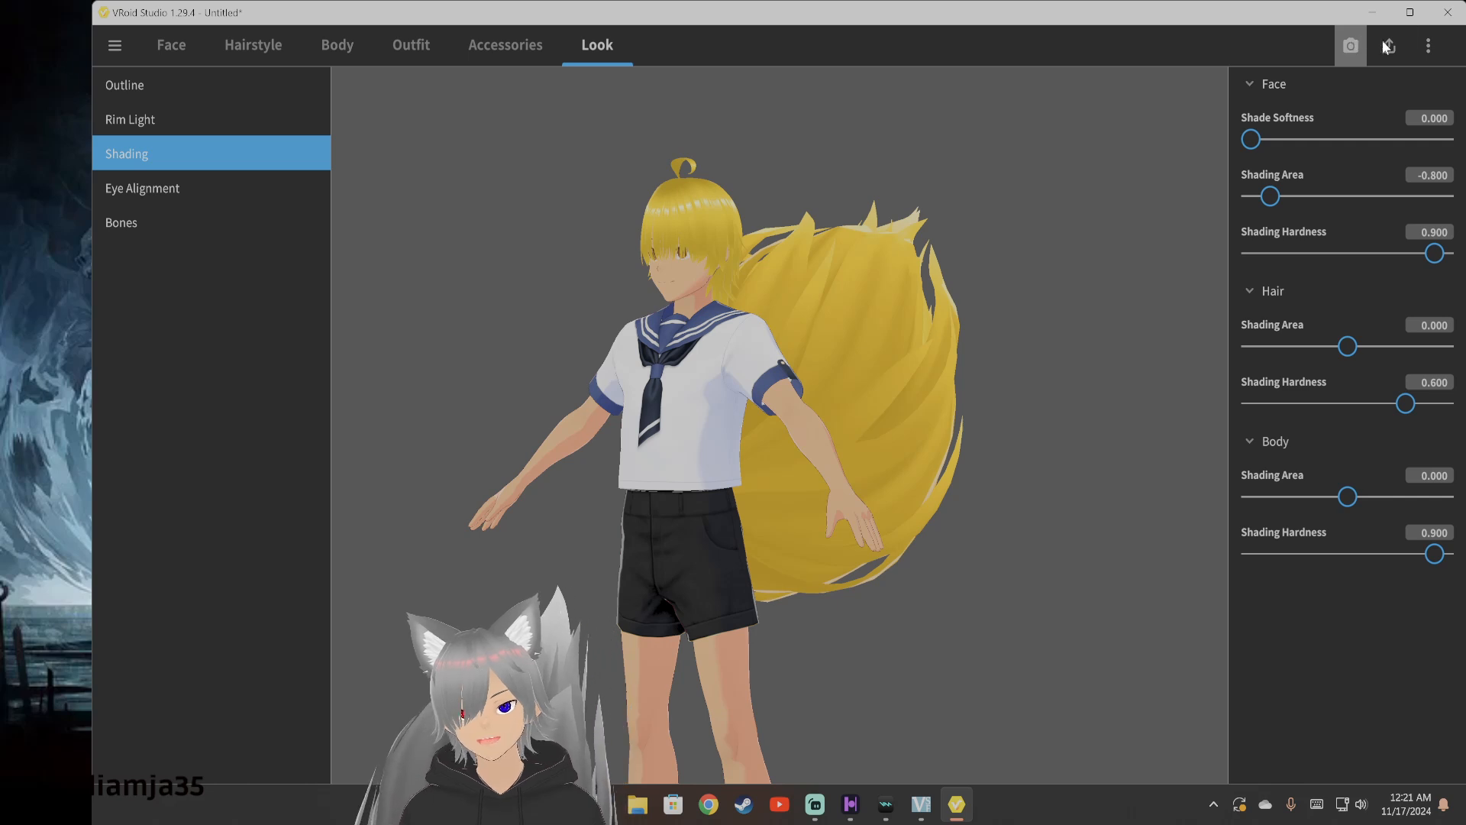
Review the application settings for language, theme, 3D preview quality and UI scaling, and close them without changes
left_click(1422, 47)
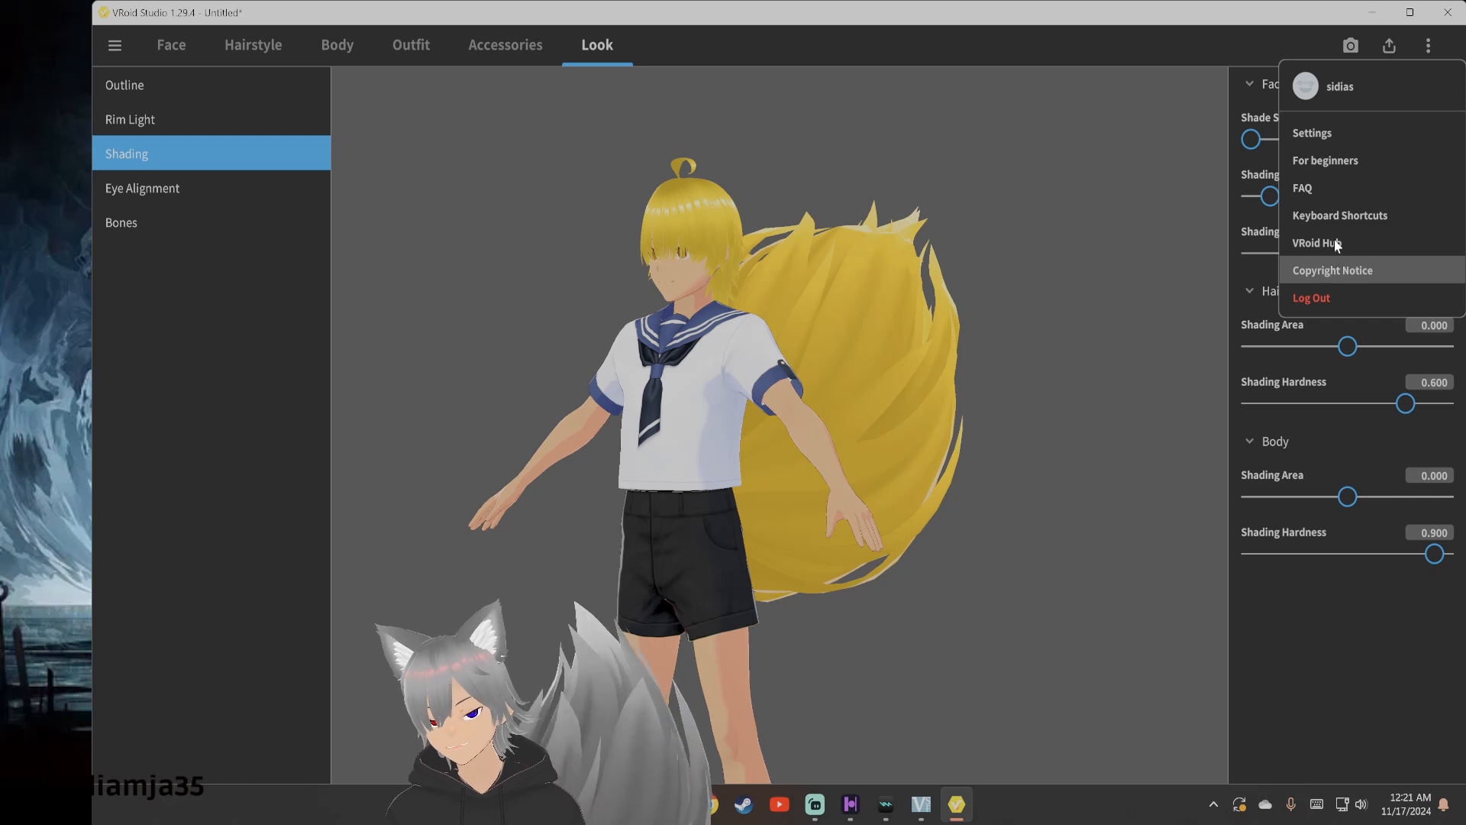
left_click(1315, 140)
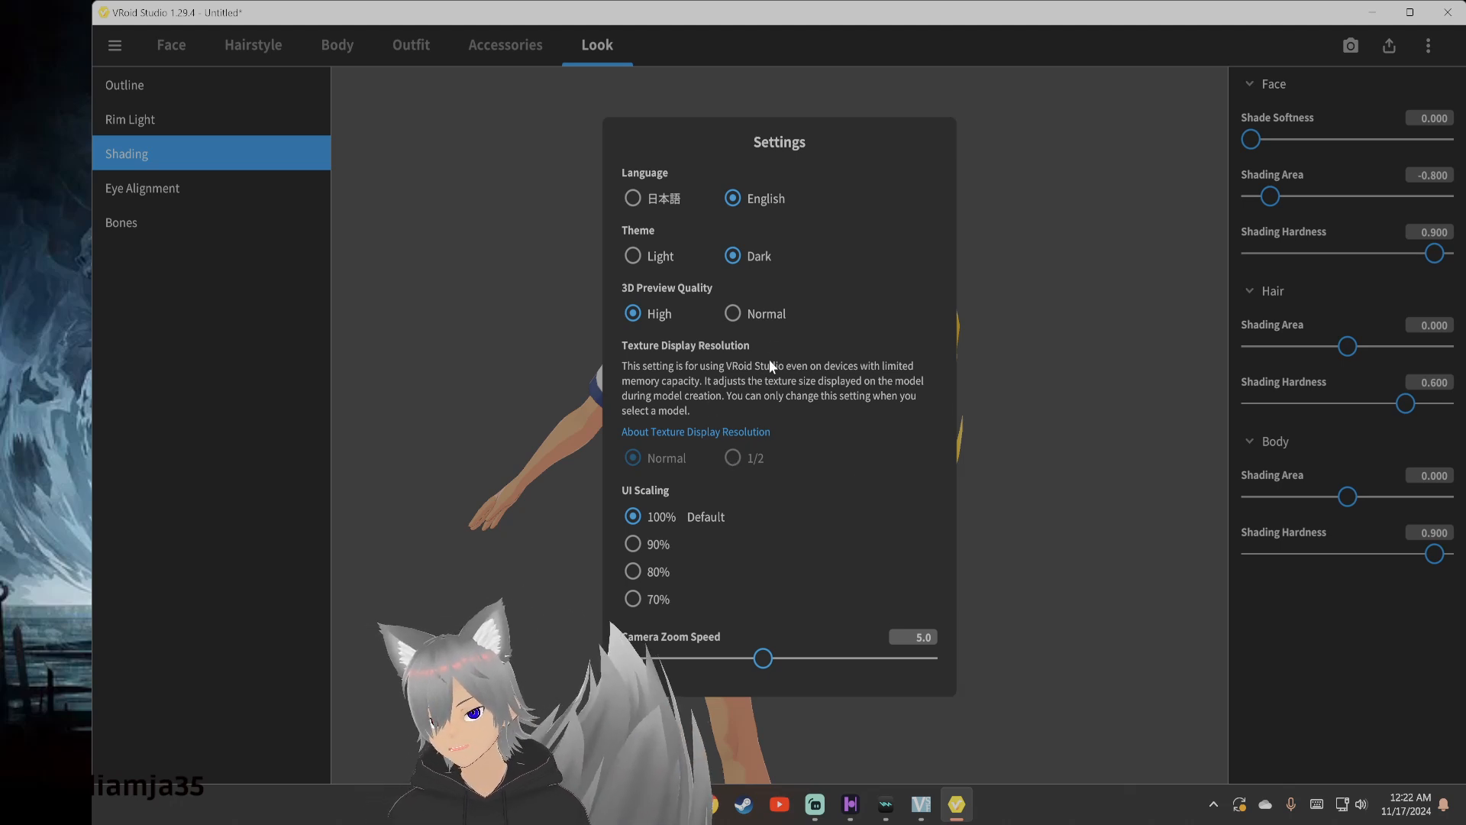
left_click(993, 344)
right_click_drag(985, 421, 898, 449)
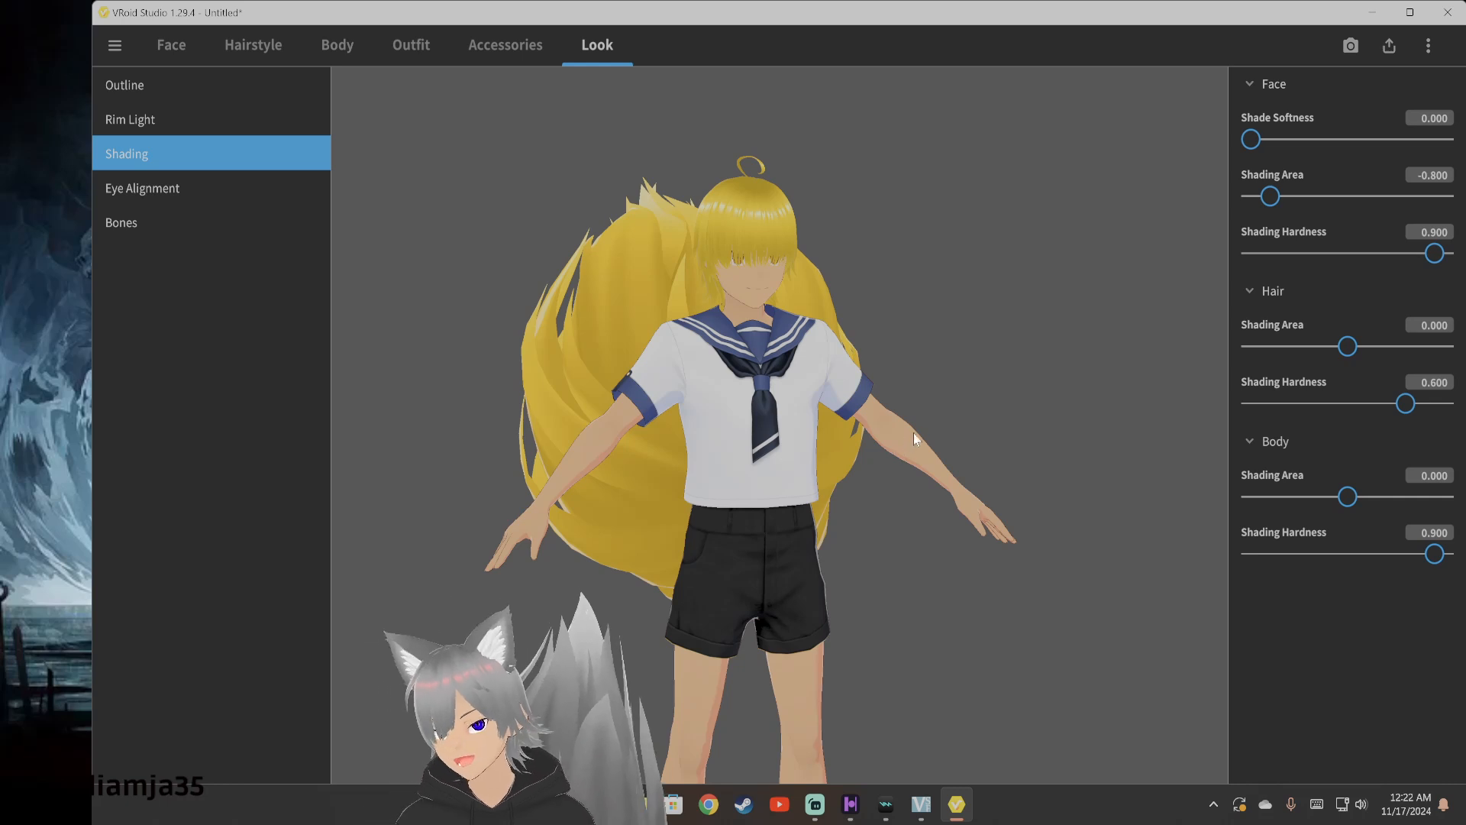
Set the hair's Shading Area to -1.000 and Shading Hardness to 1.000, and Shading Area to -1.000 for the body and 0.437 for the face
left_click_drag(1347, 347, 1239, 351)
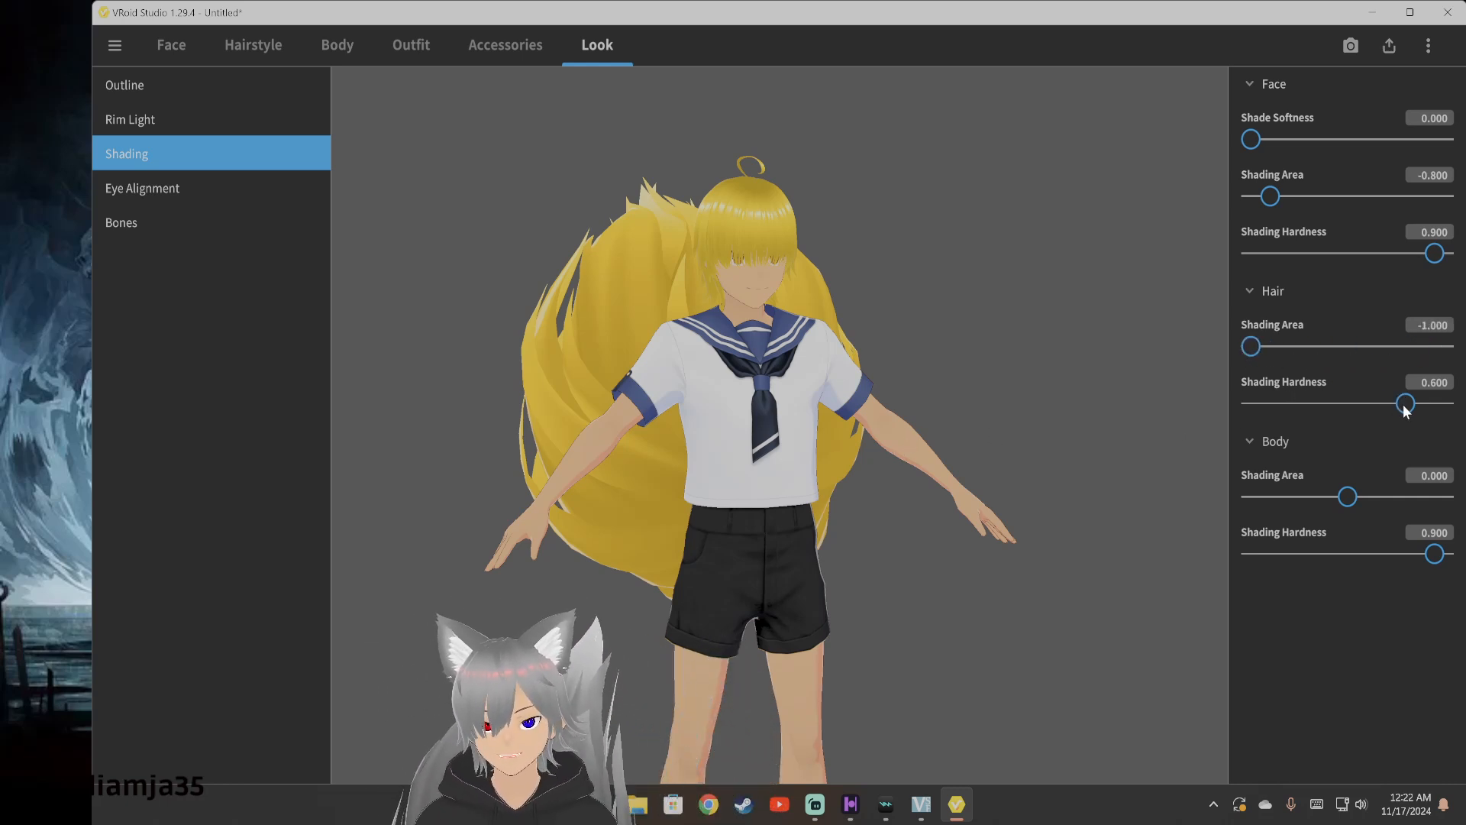
mouse_move(1407, 410)
left_mouse_down()
mouse_move(1336, 404)
mouse_move(1445, 405)
left_mouse_up()
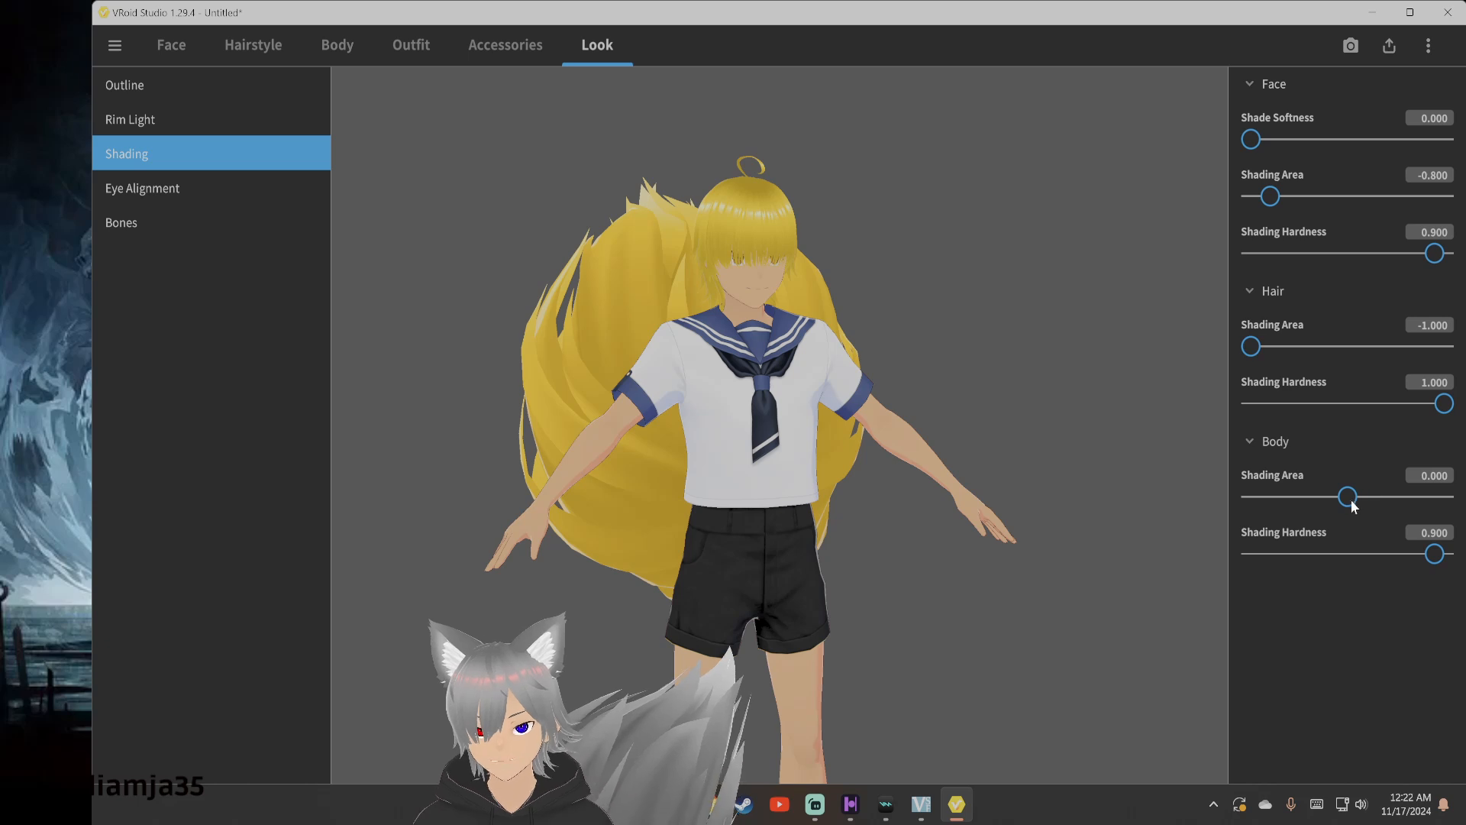
mouse_move(1348, 497)
left_mouse_down()
mouse_move(1436, 504)
mouse_move(1178, 507)
left_mouse_up()
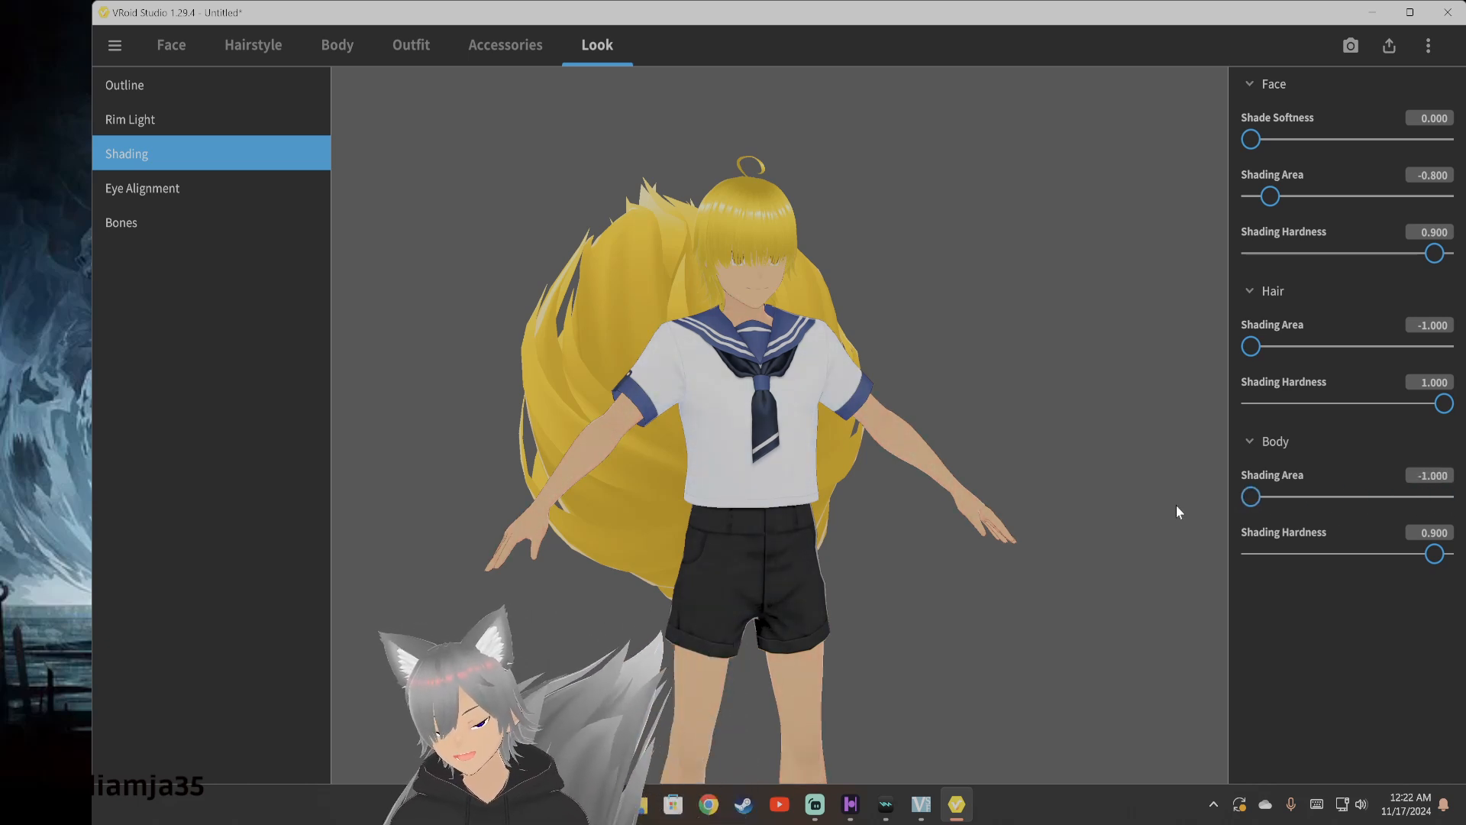
mouse_move(1272, 197)
left_mouse_down()
mouse_move(1252, 209)
mouse_move(1422, 209)
mouse_move(1390, 200)
left_mouse_up()
left_click_drag(1199, 290, 1053, 347)
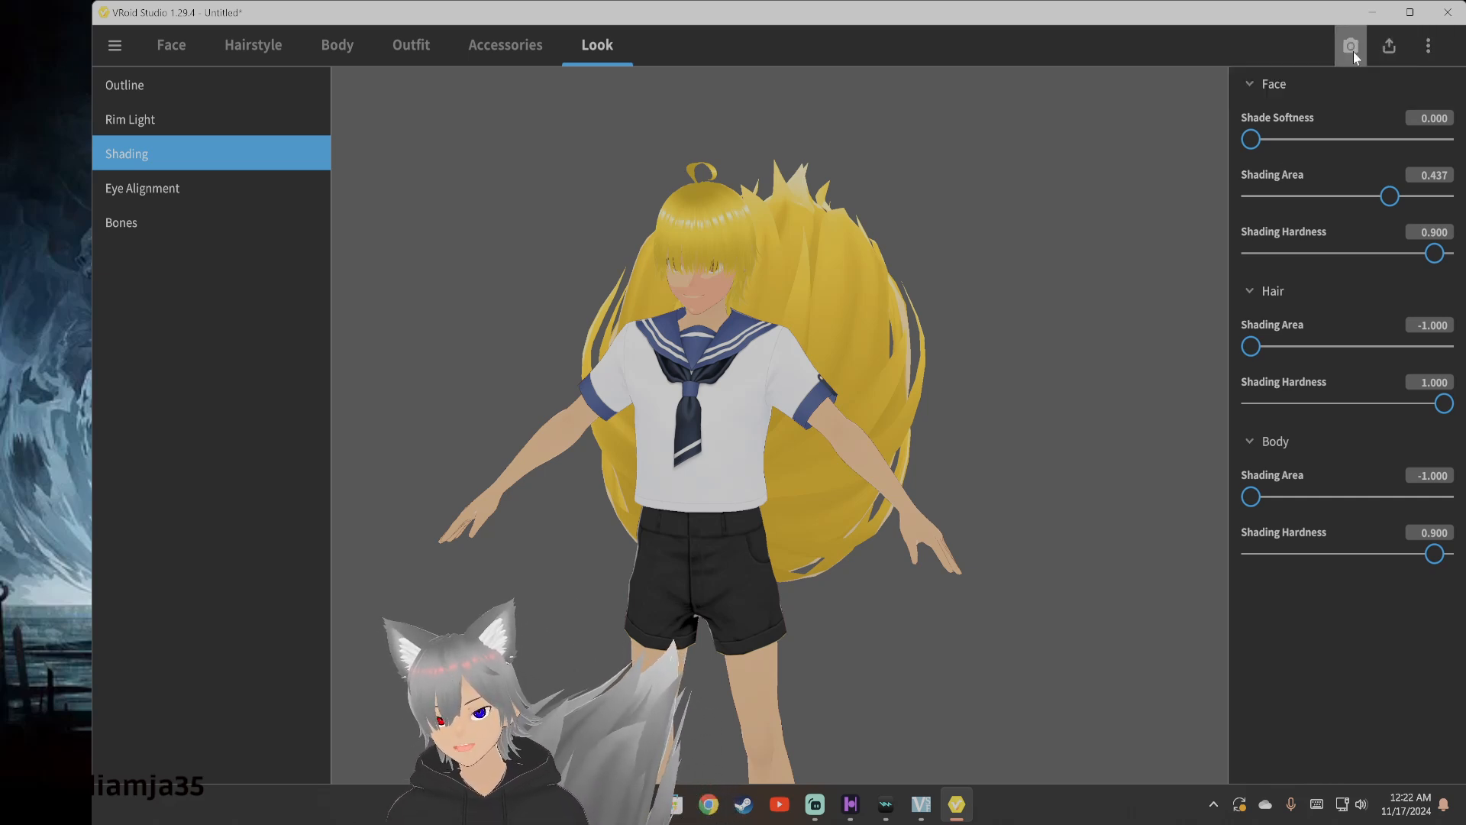
Open the VRM export for the character and check the model in the preview from an angle
left_click(1384, 49)
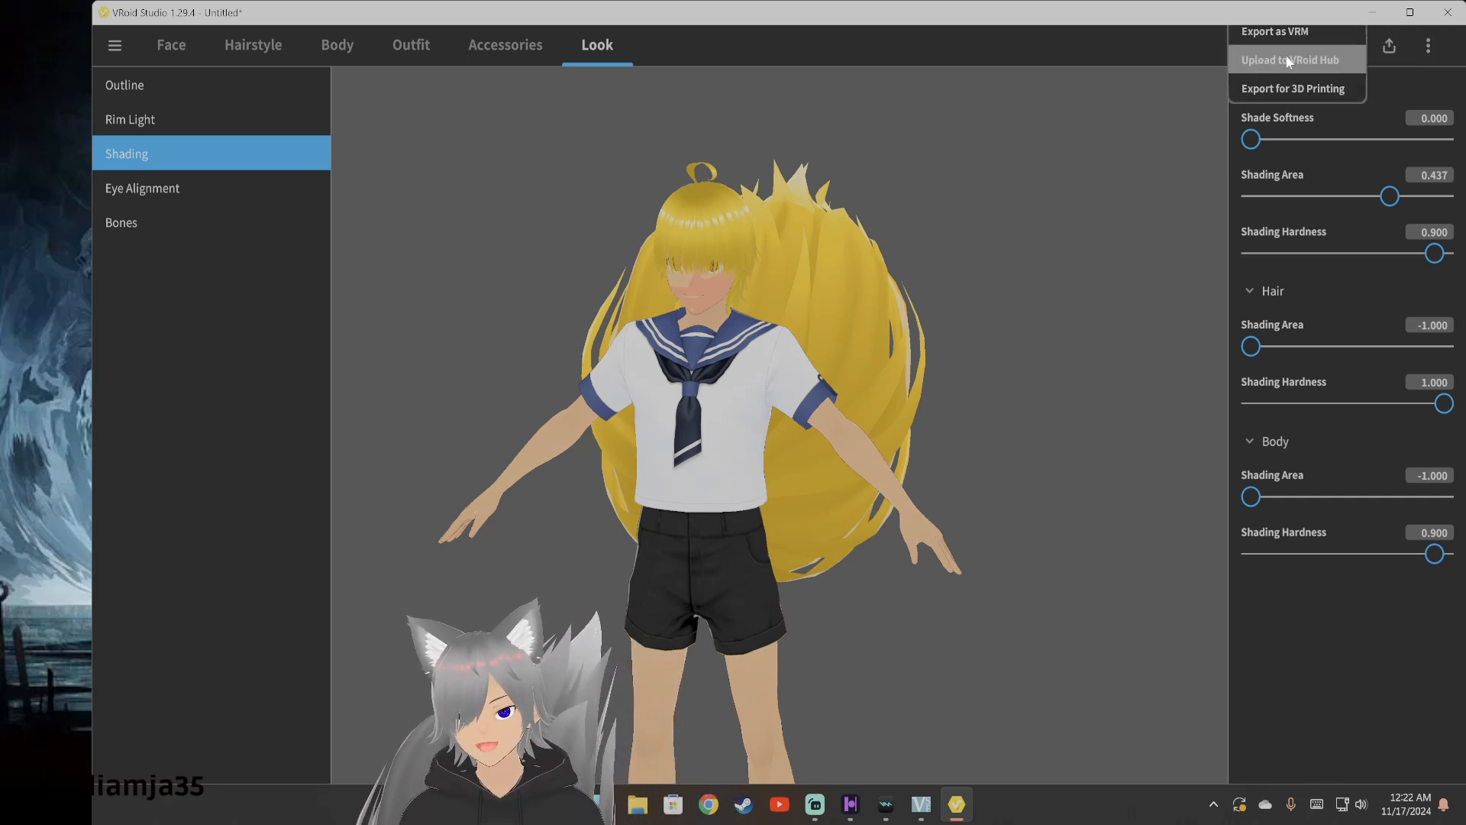
left_click(1291, 32)
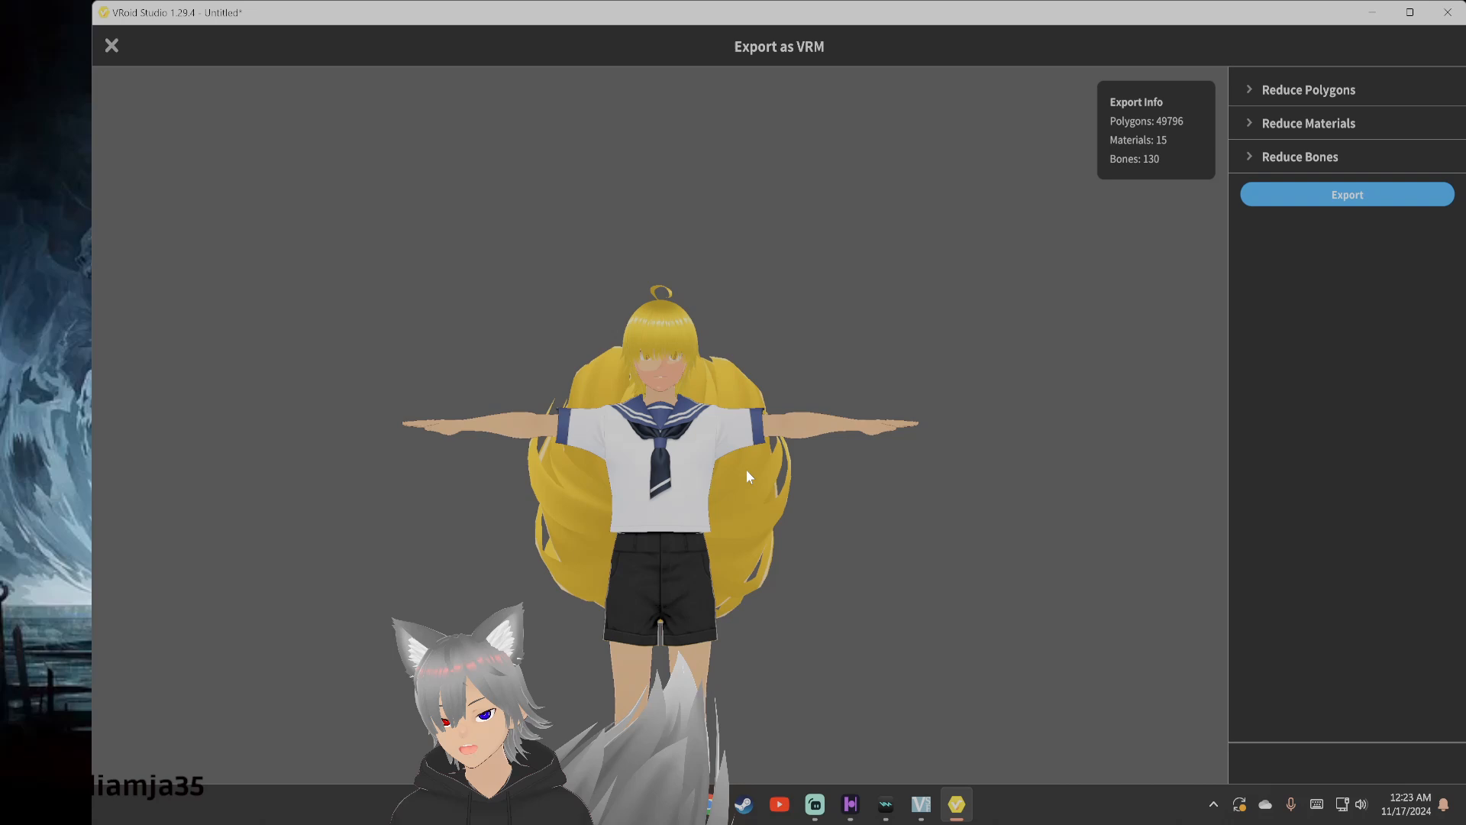
mouse_move(787, 482)
right_mouse_down()
mouse_move(804, 488)
mouse_move(765, 502)
mouse_move(778, 506)
right_mouse_up()
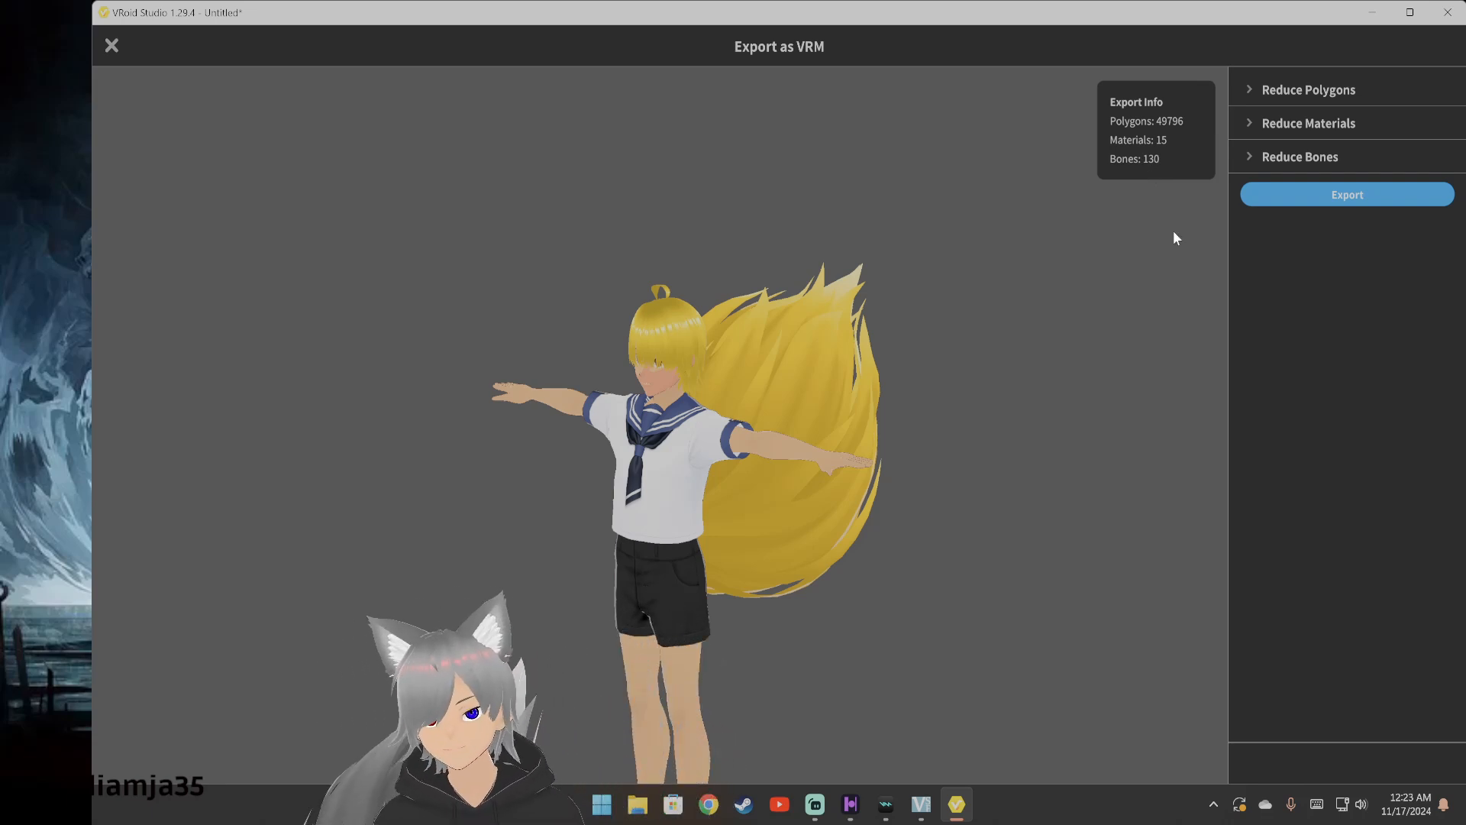
Examine the export's Reduce Bones and Reduce Materials options, including the material and texture quality choices
left_click(1245, 157)
left_click(1245, 155)
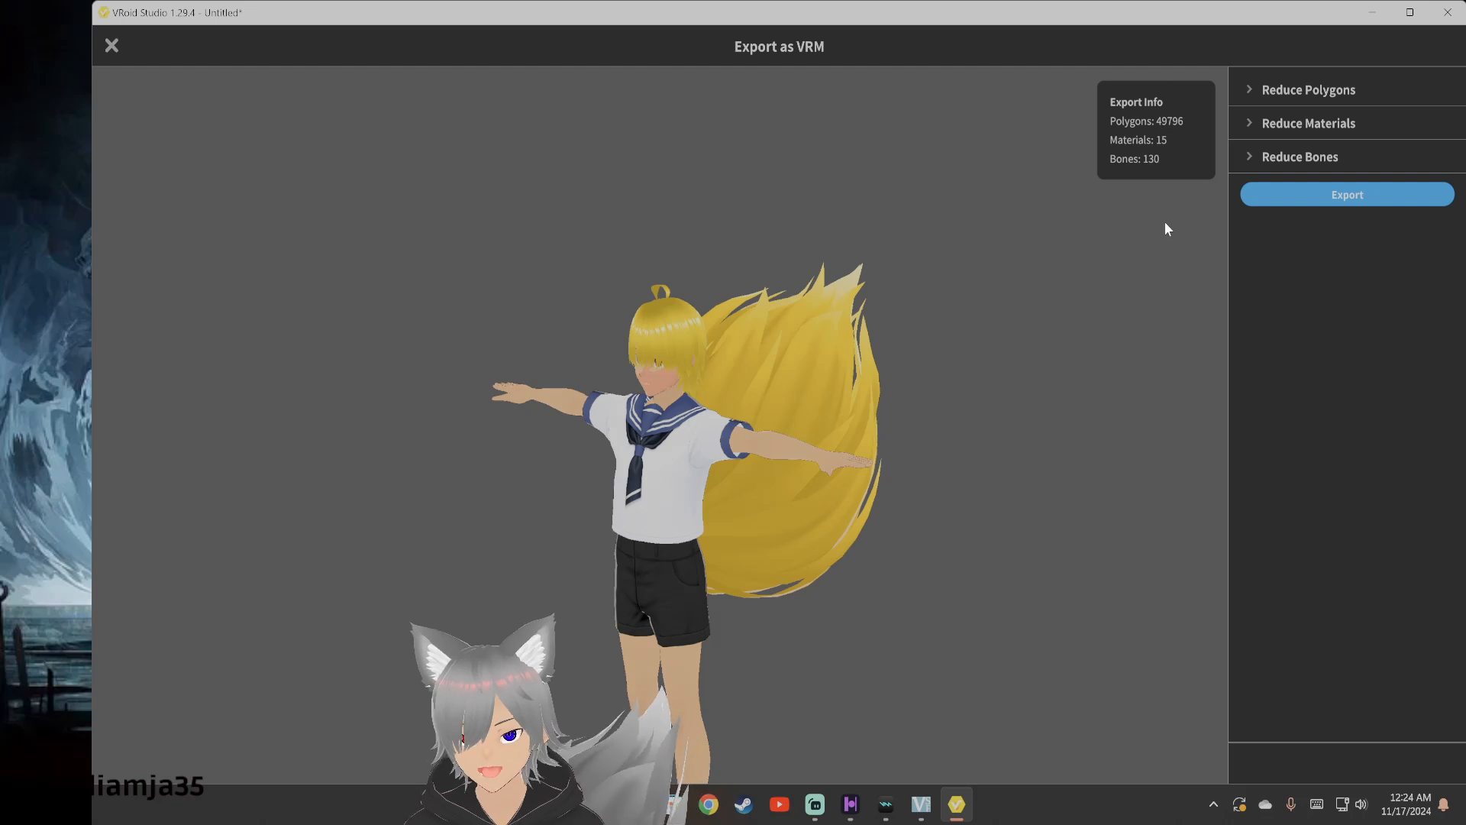
left_click(1260, 125)
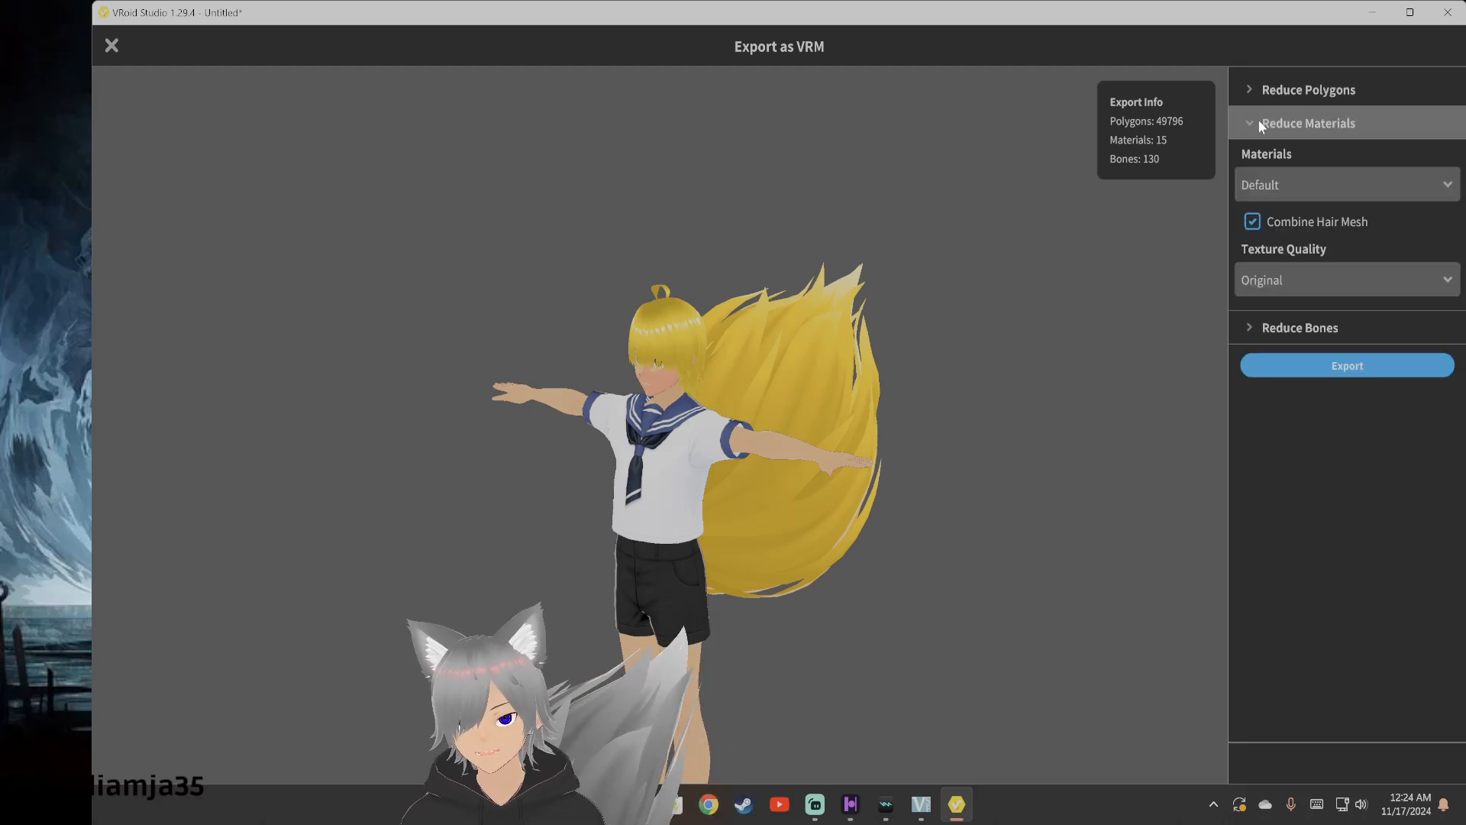
left_click(1286, 186)
left_click(1286, 186)
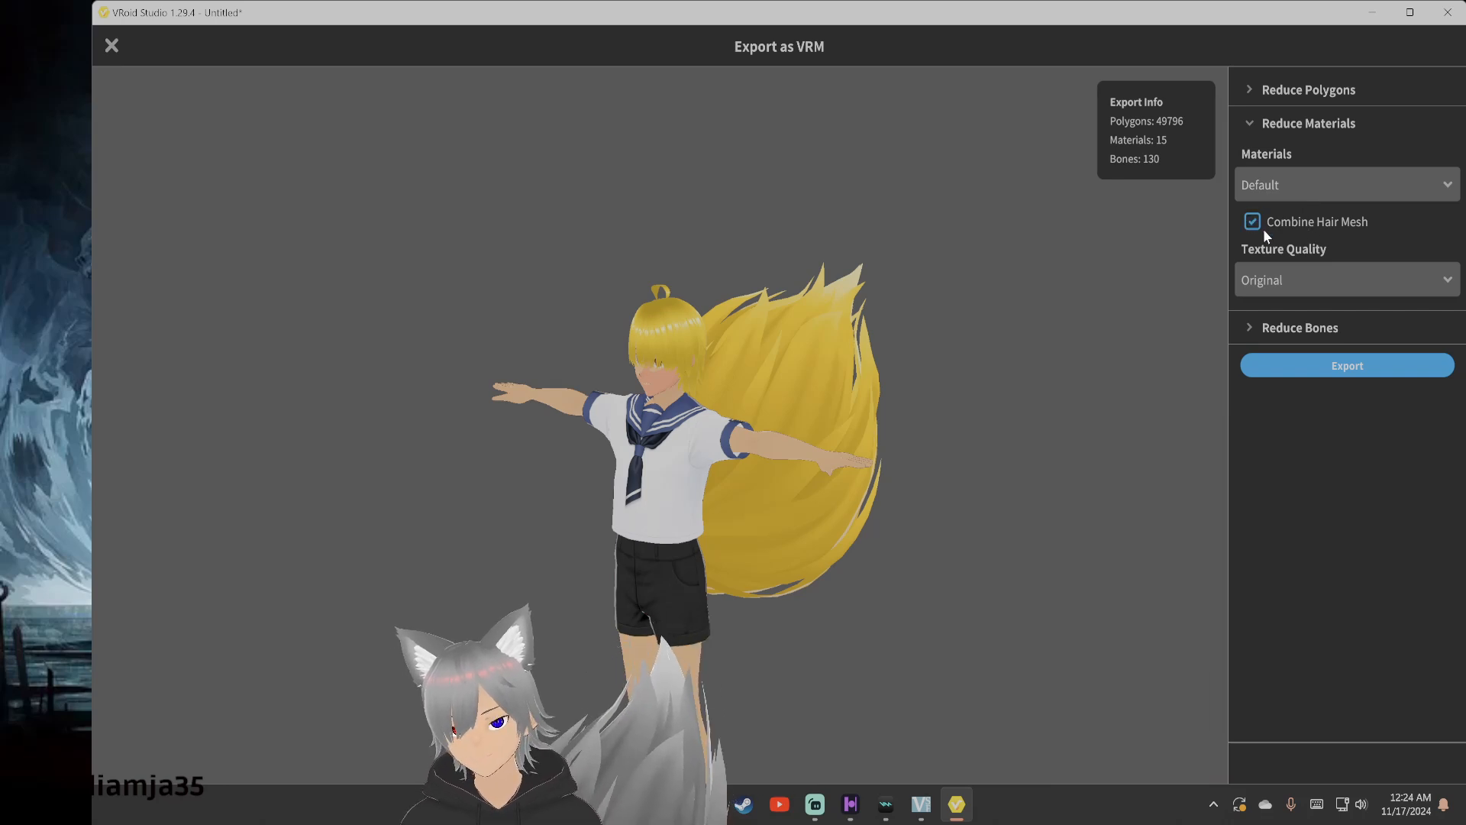
left_click(1276, 275)
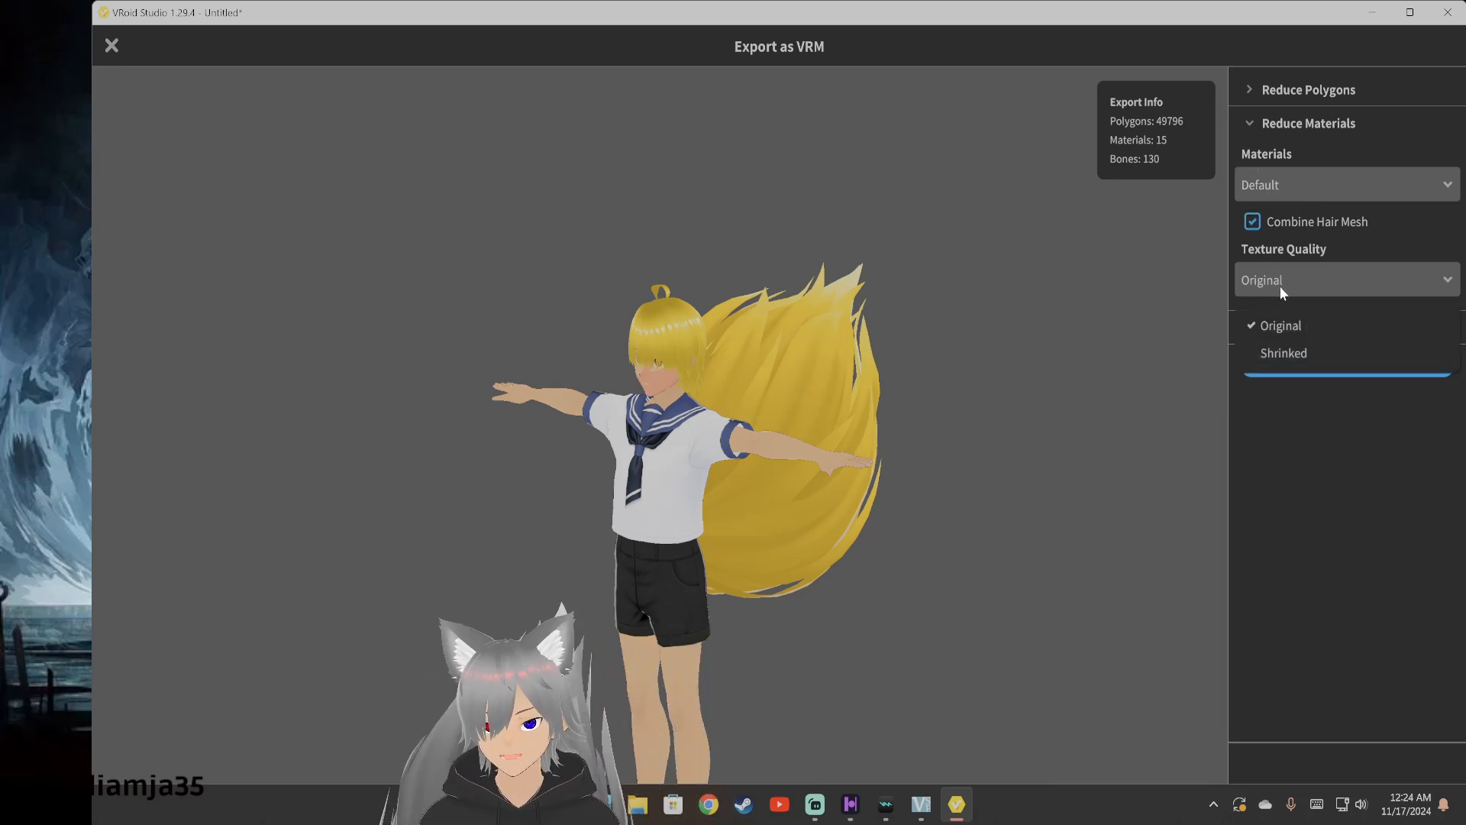
left_click(1280, 286)
left_click(1260, 133)
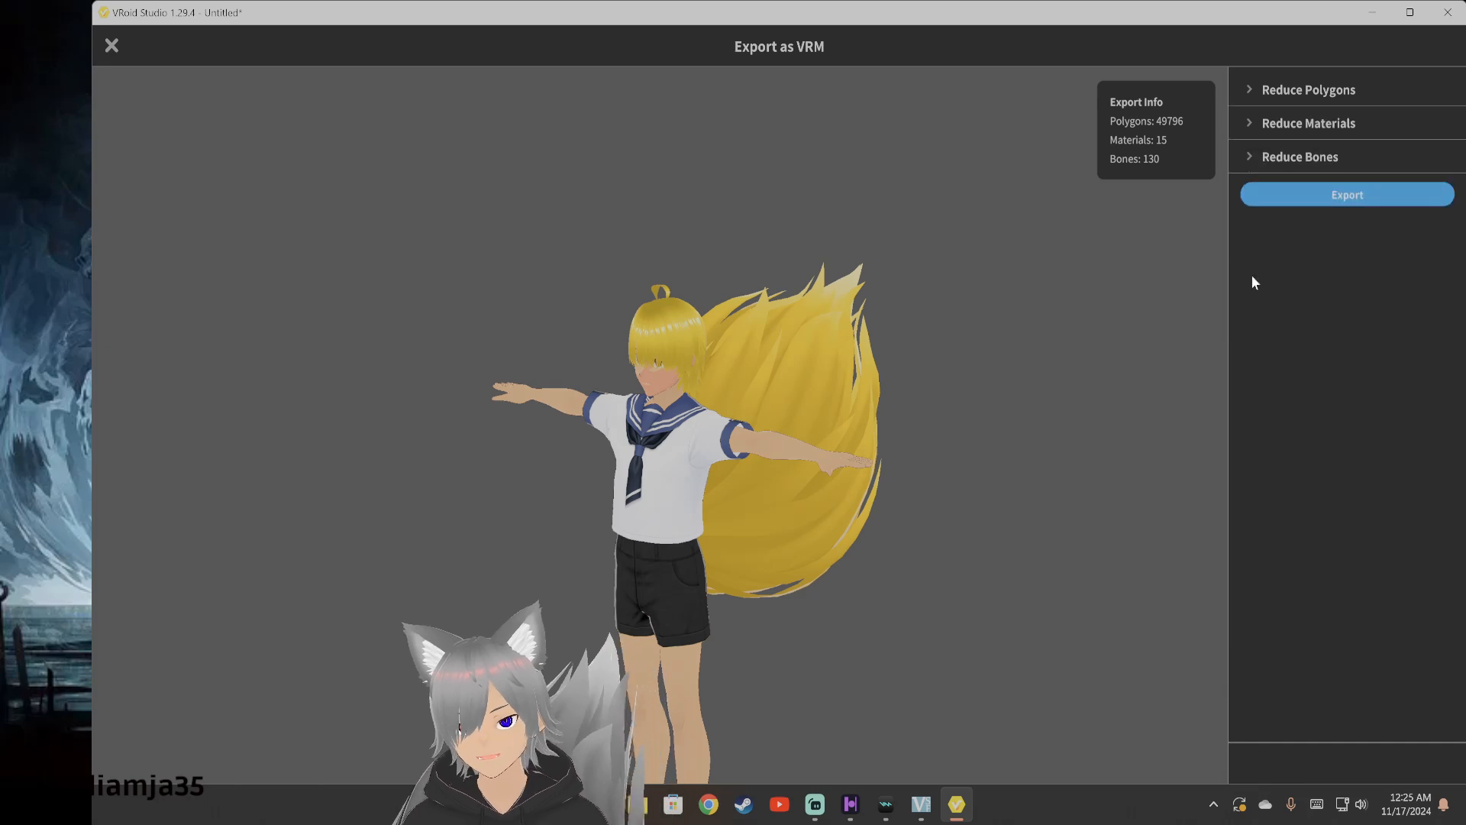
Open the VRM export settings and review the export format, avatar information, personality permissions and redistribution fields
left_click(1315, 203)
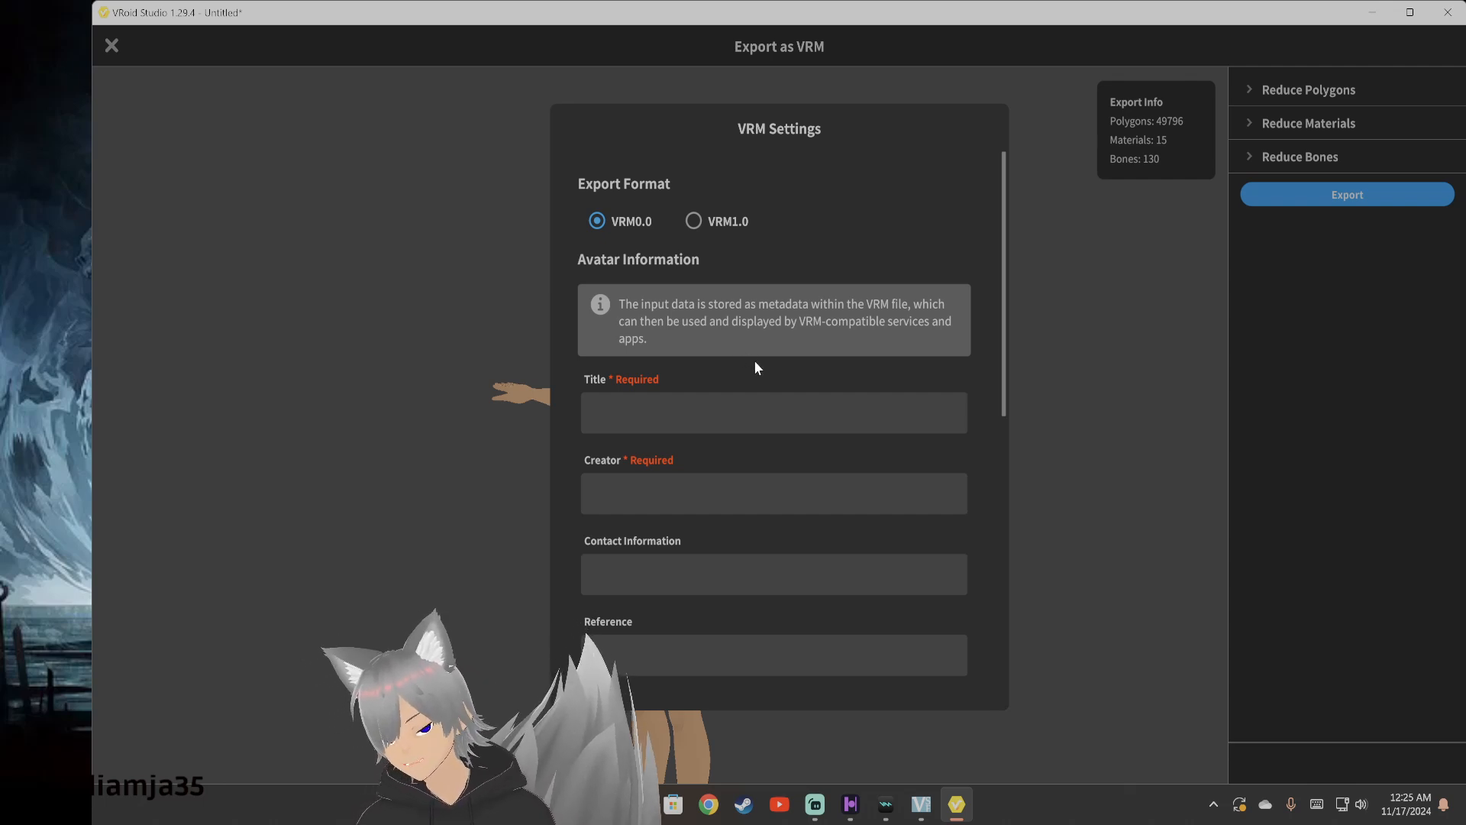
scroll(754, 359, "down", 1)
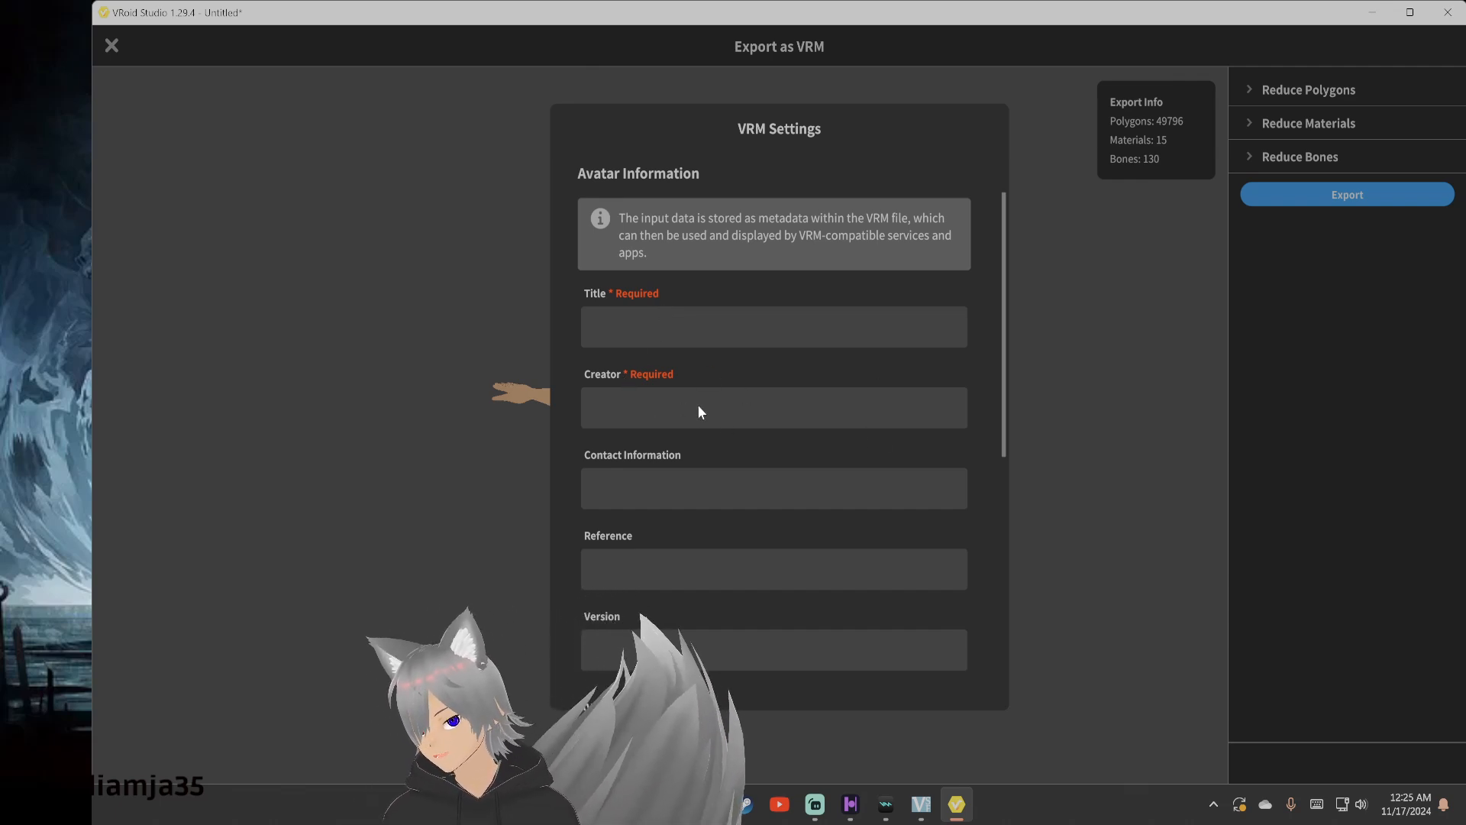
scroll(745, 411, "down", 1)
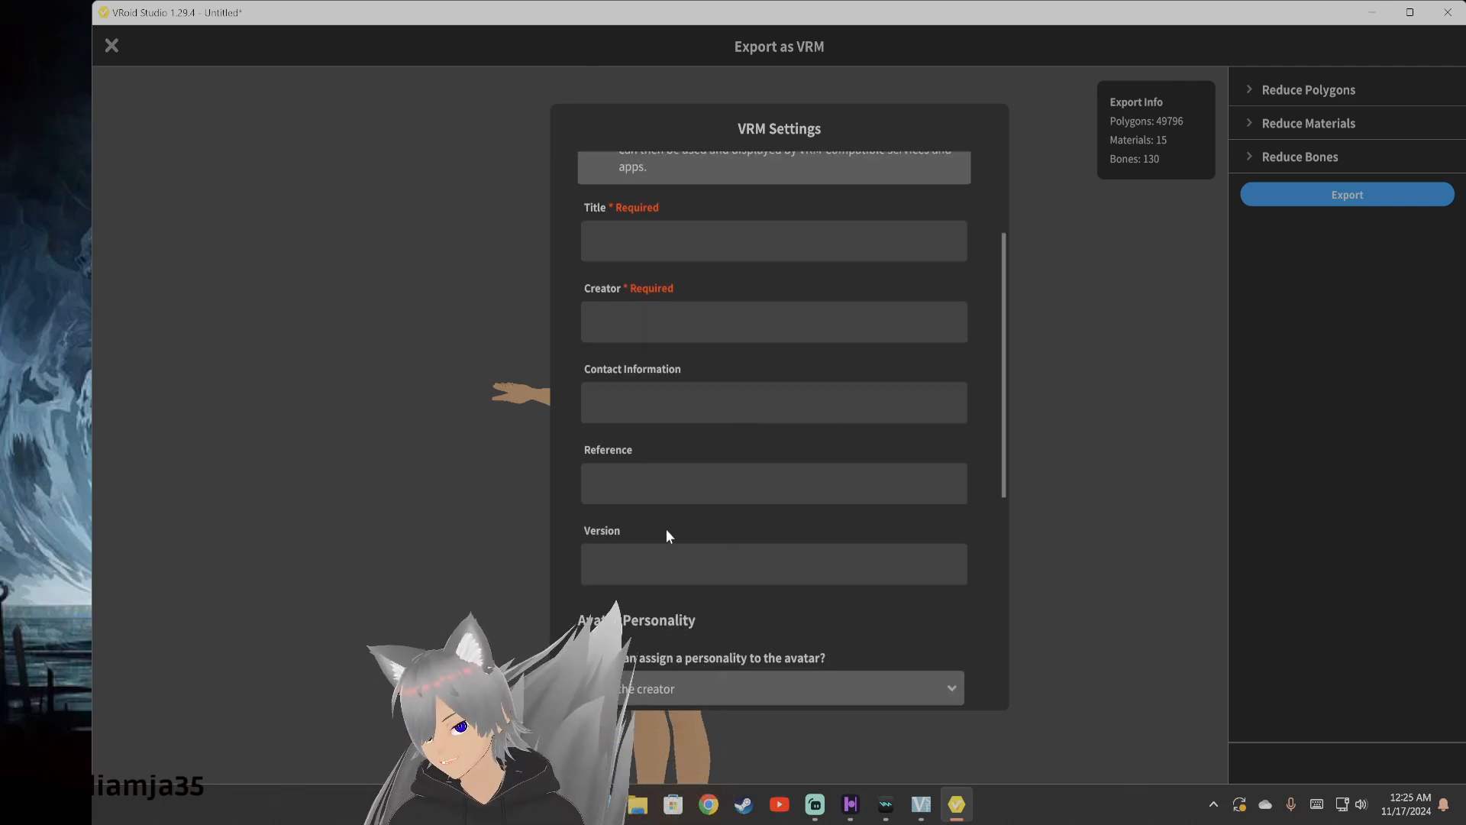
scroll(763, 527, "down", 2)
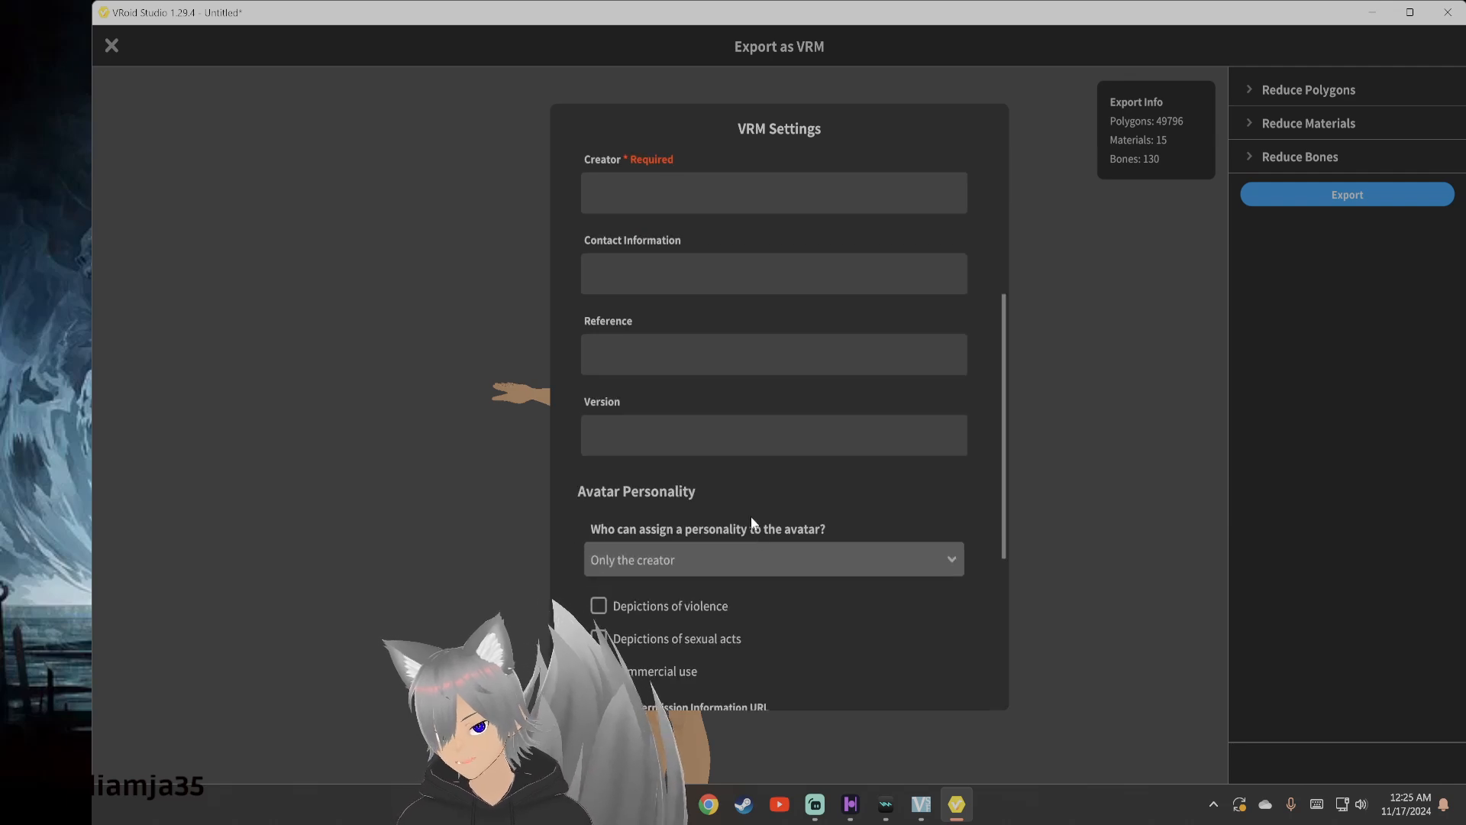
scroll(743, 513, "down", 1)
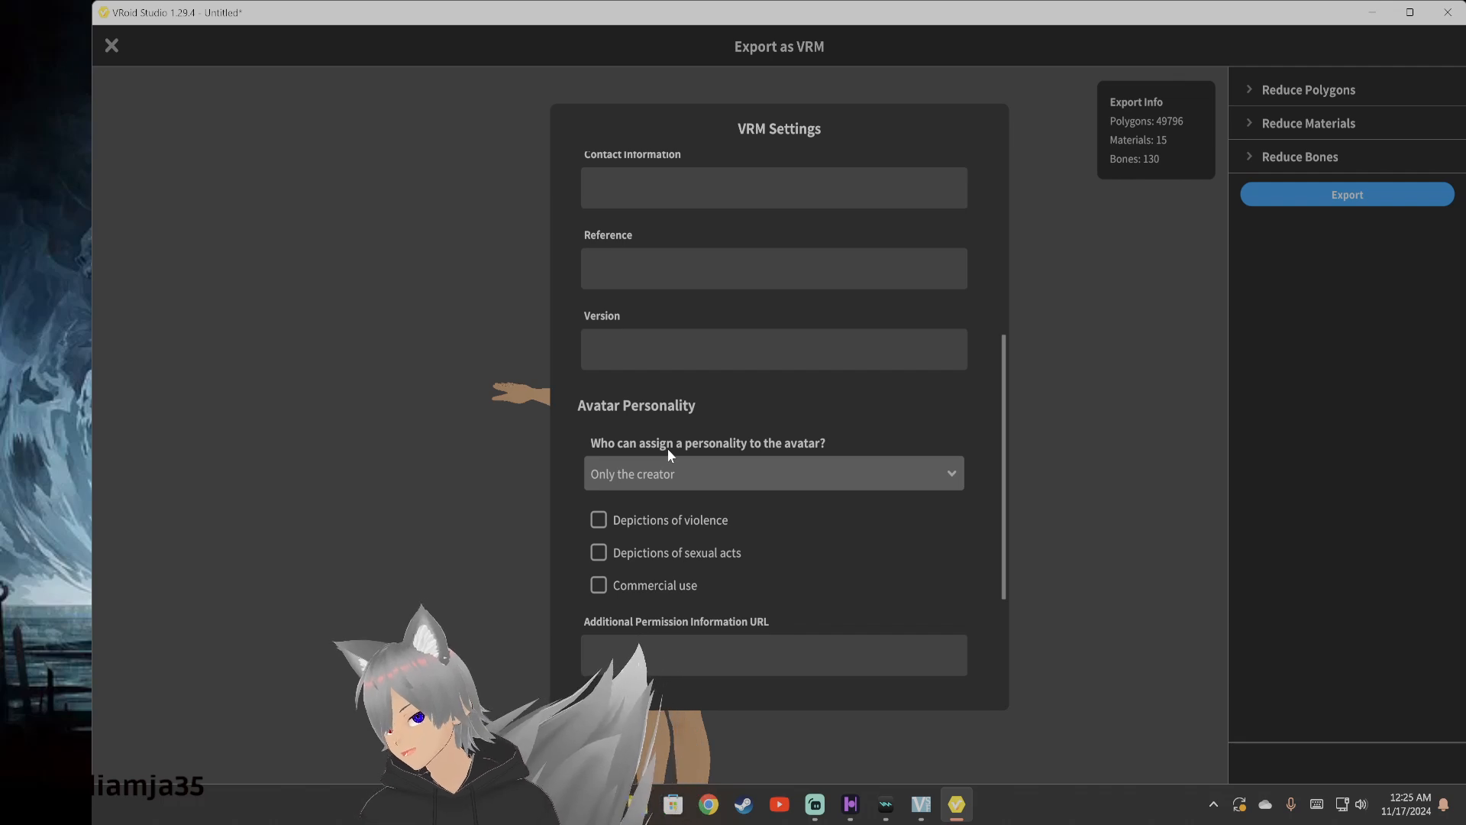
scroll(735, 503, "down", 1)
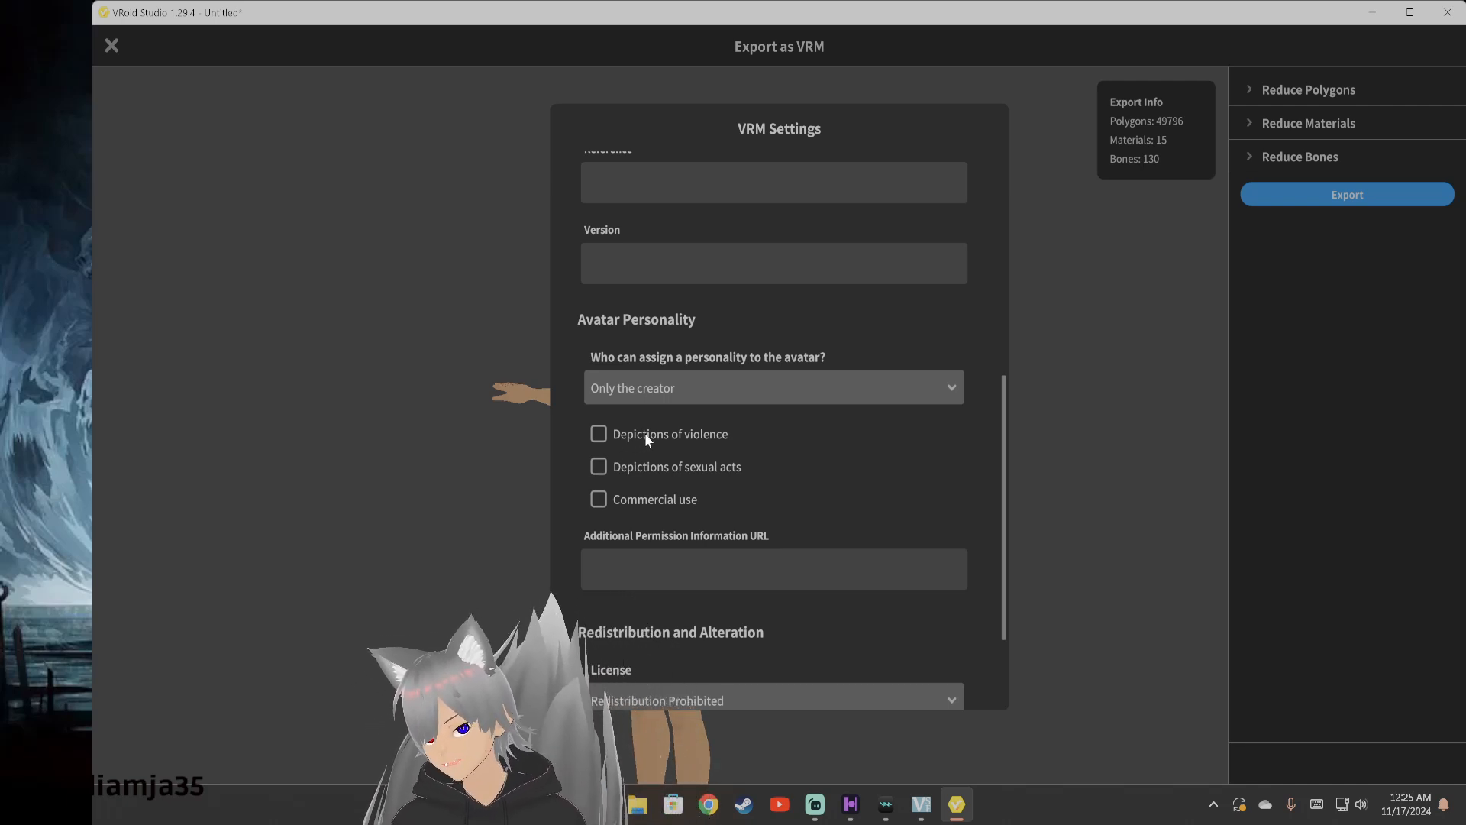
scroll(688, 504, "down", 1)
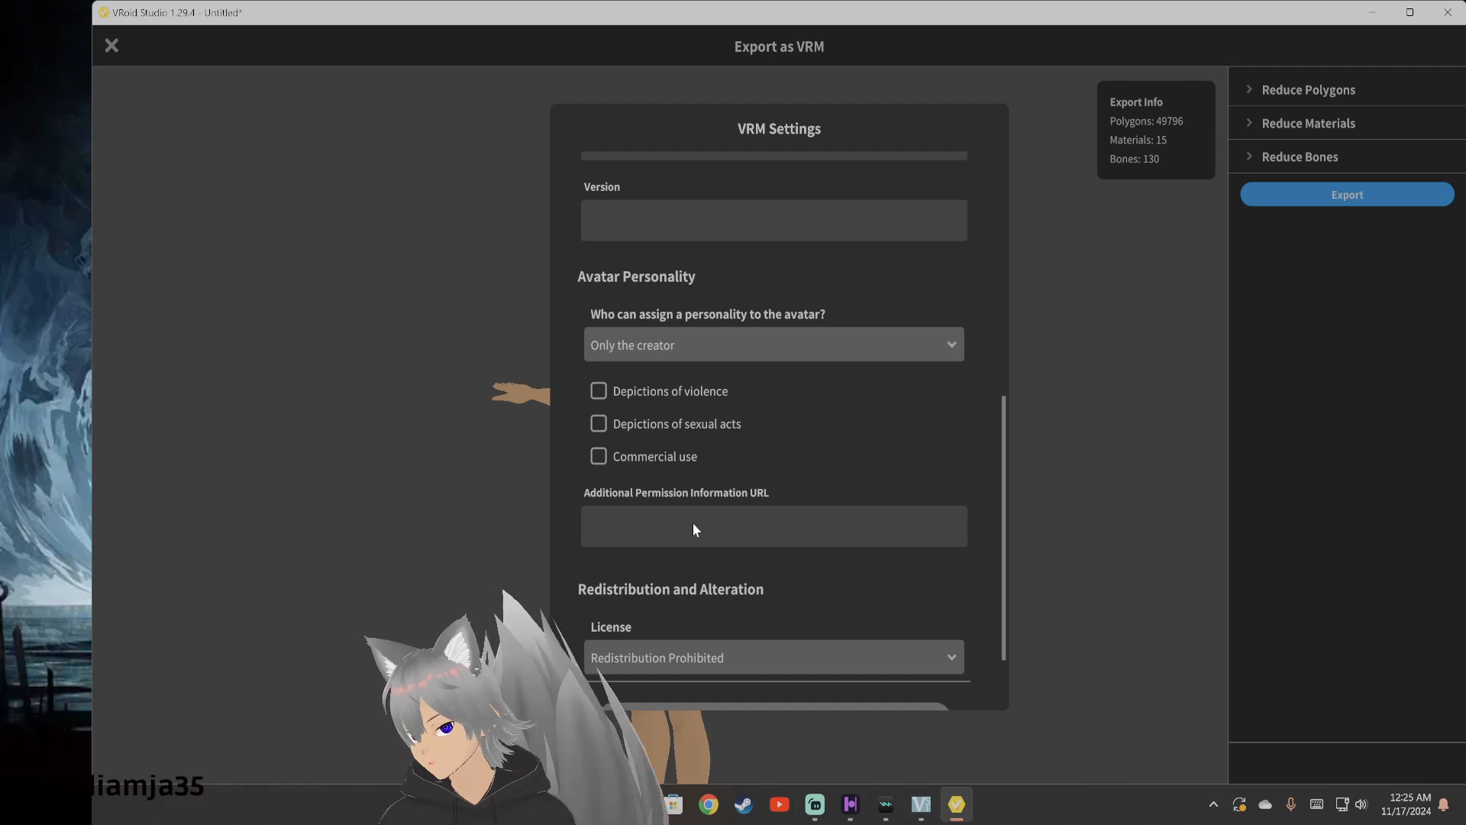
scroll(694, 523, "down", 2)
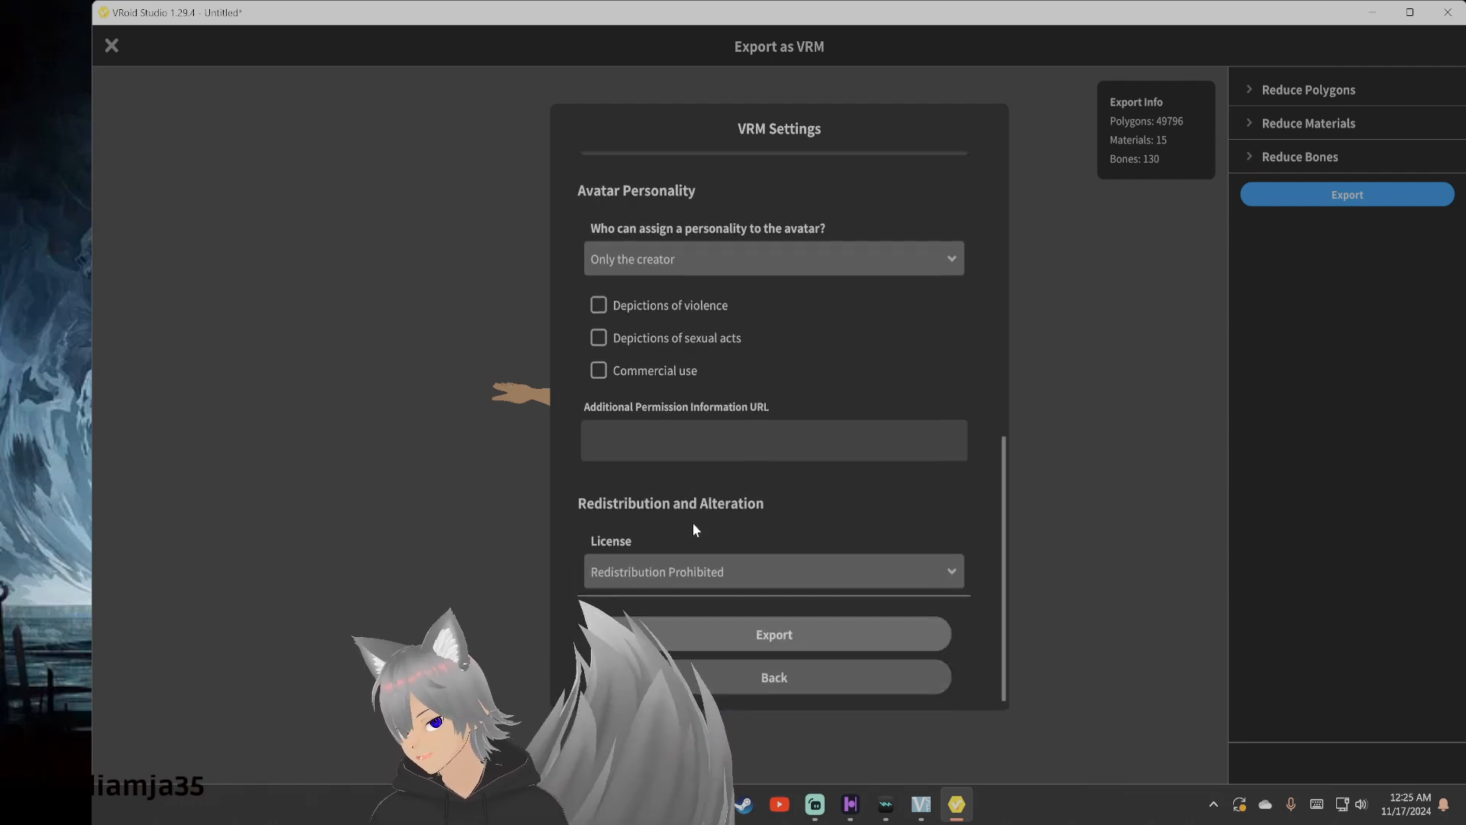
Examine the License choices for redistribution and alteration, and leave the VRM export without exporting
left_click(731, 569)
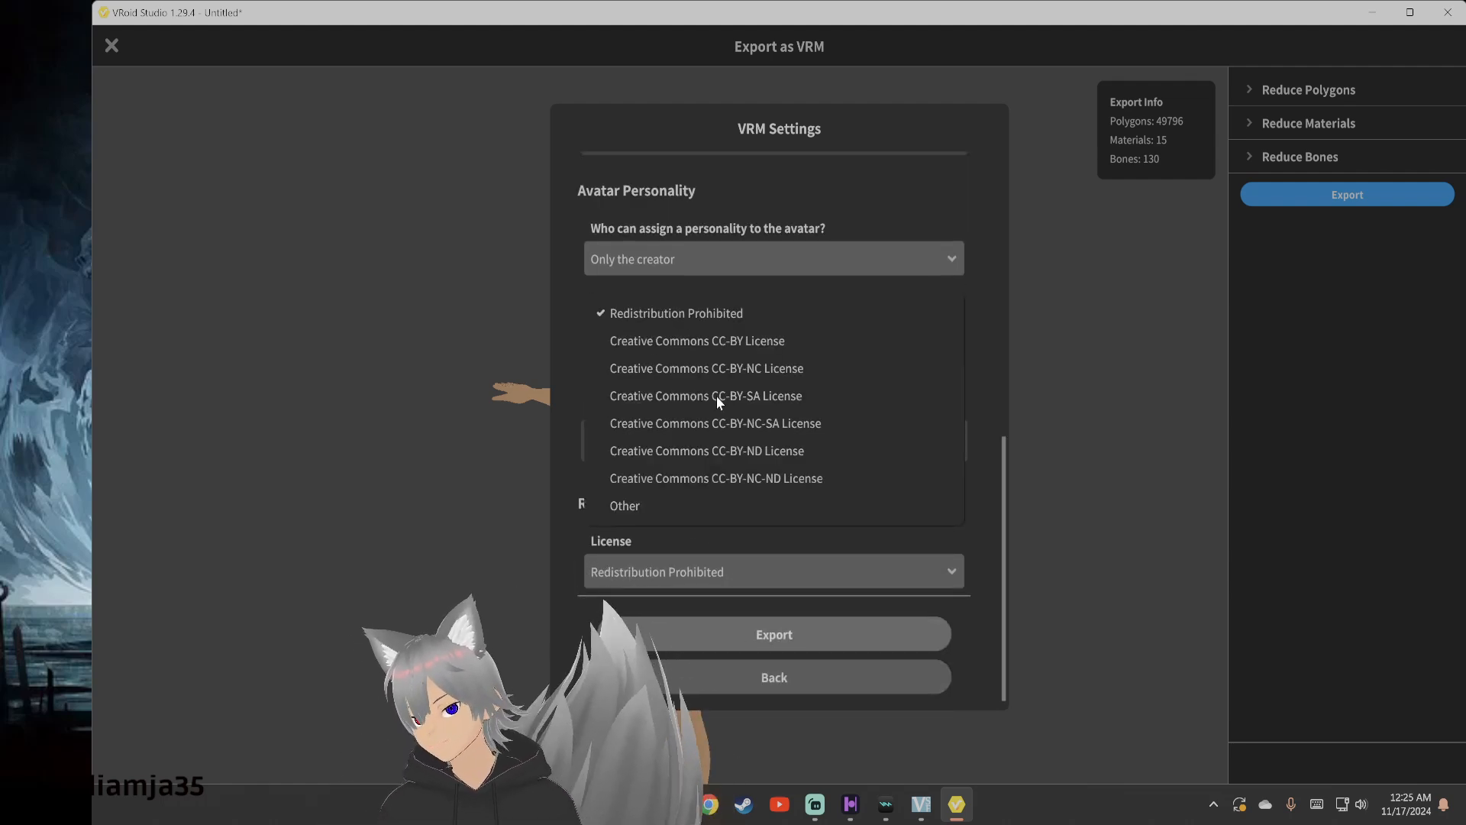
left_click(749, 539)
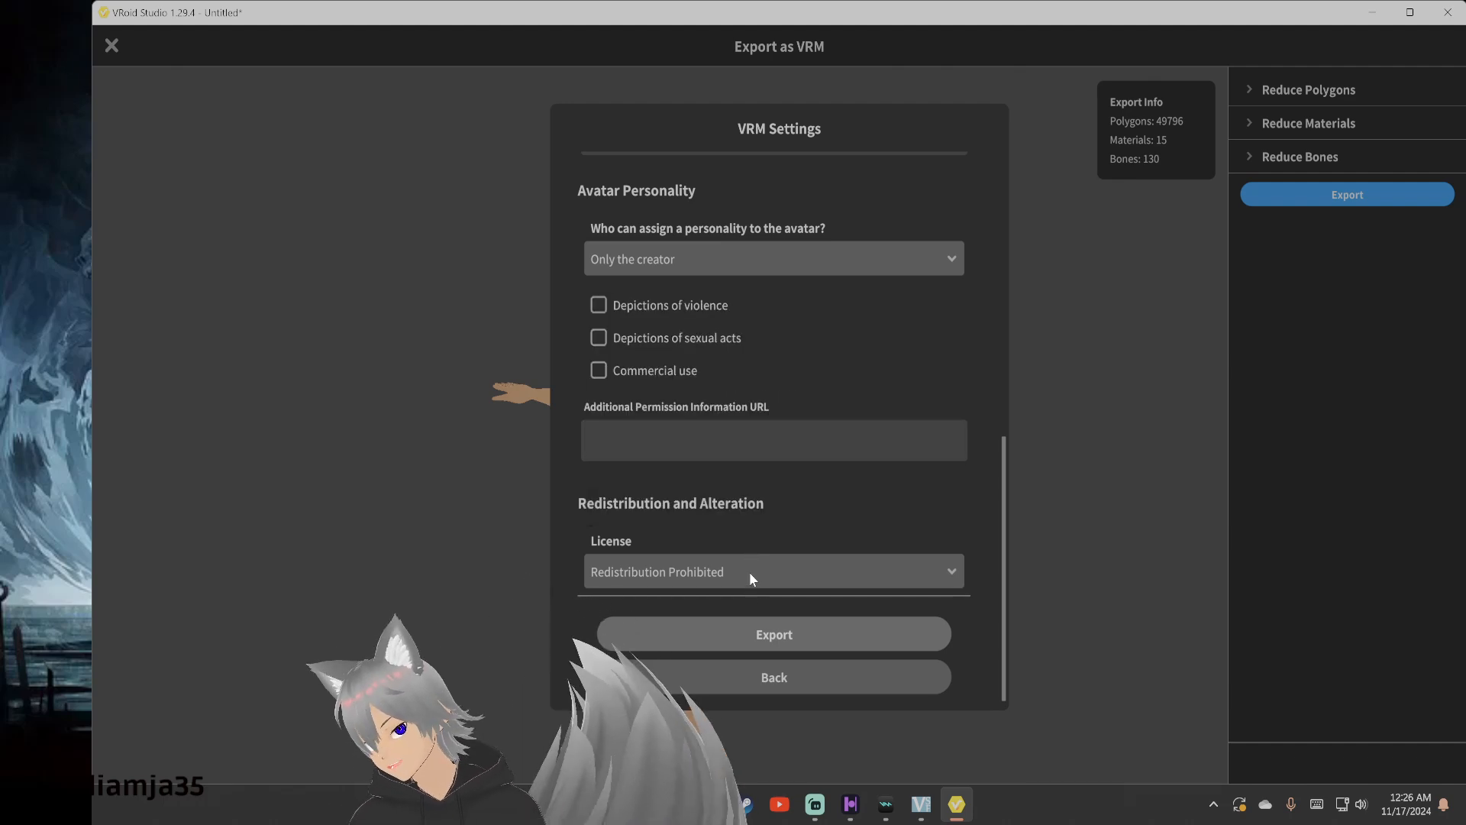
left_click(770, 677)
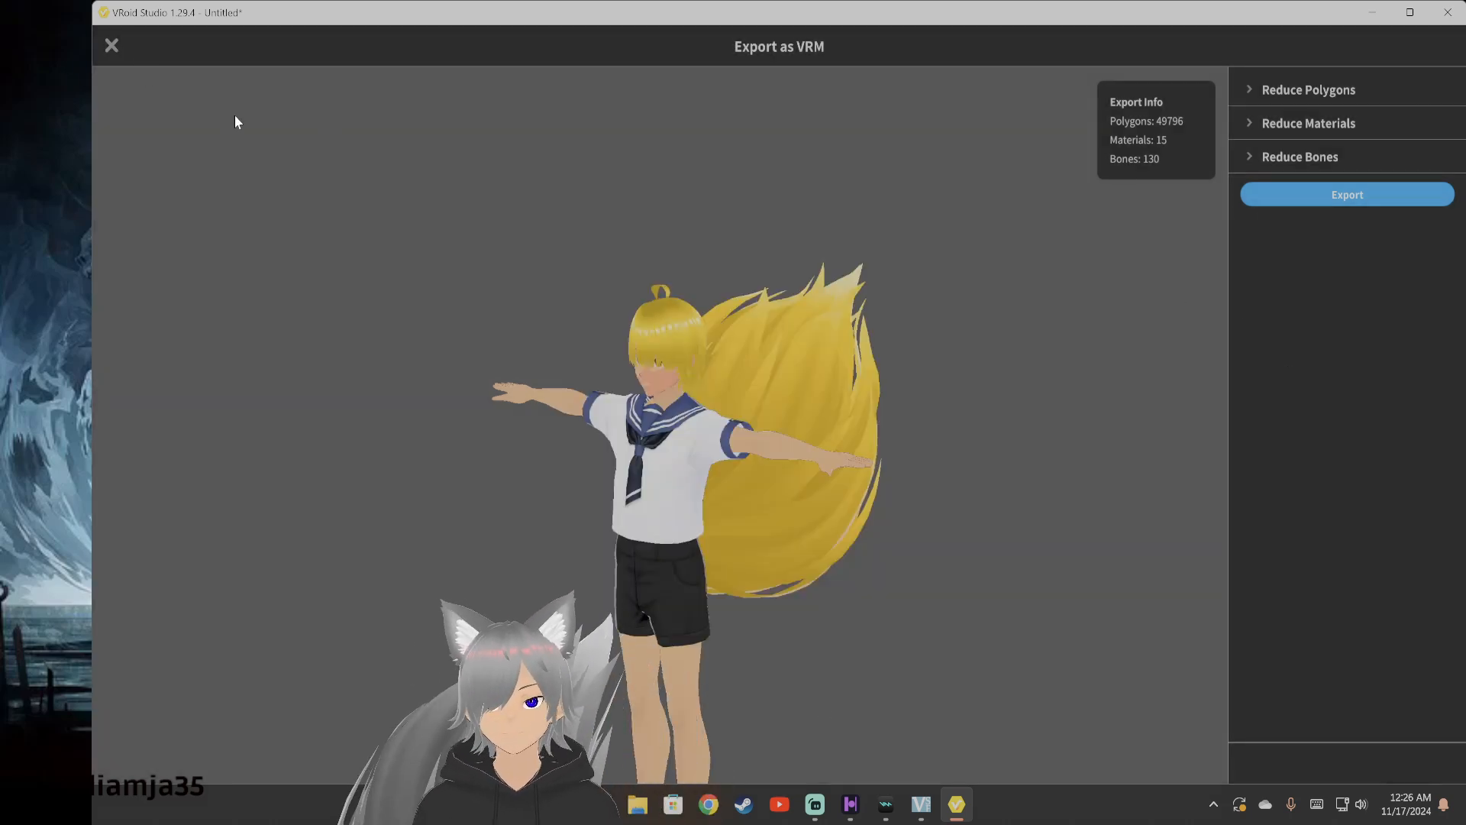
key("Escape")
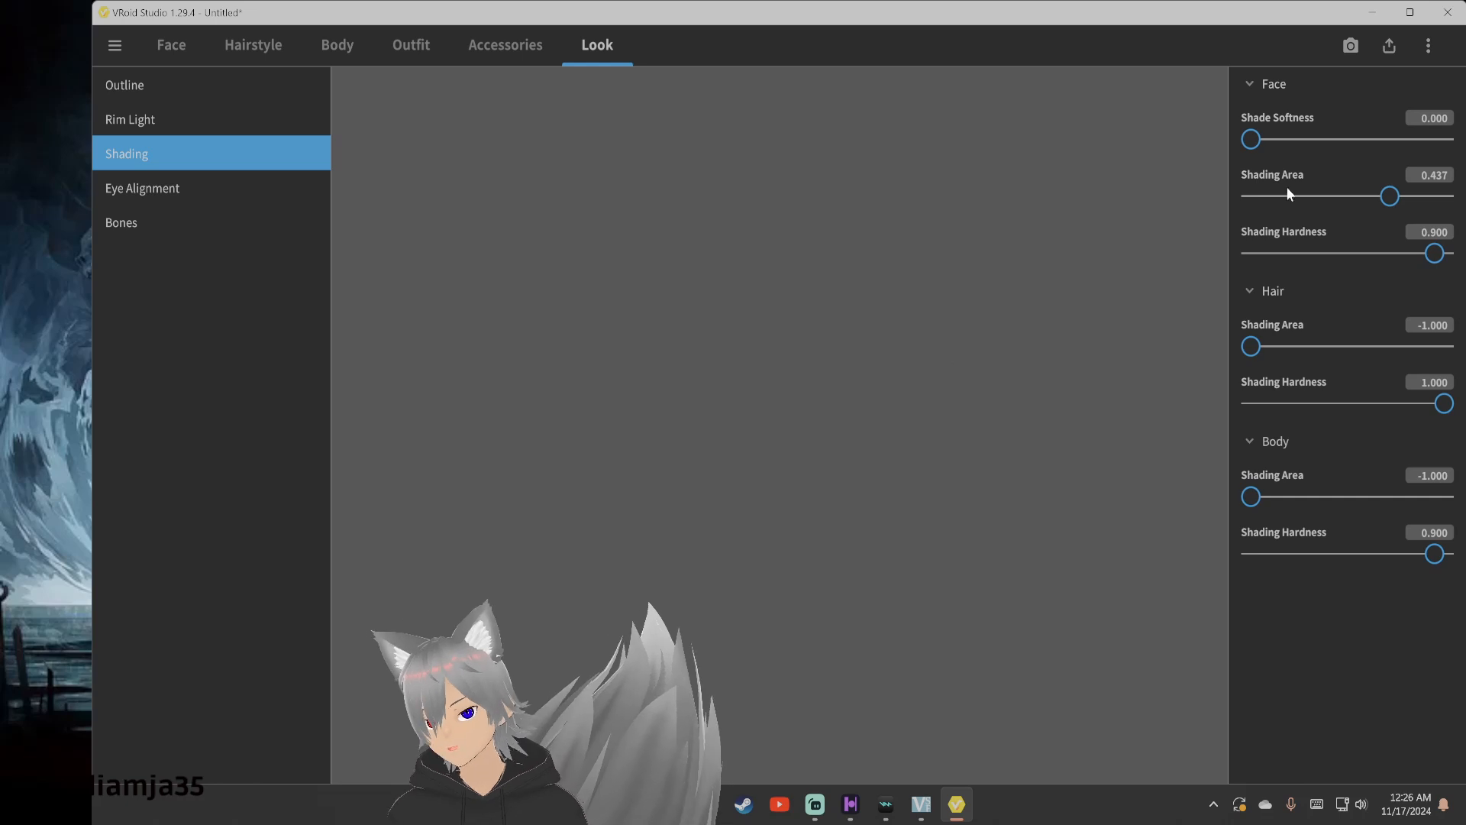
left_click(1390, 48)
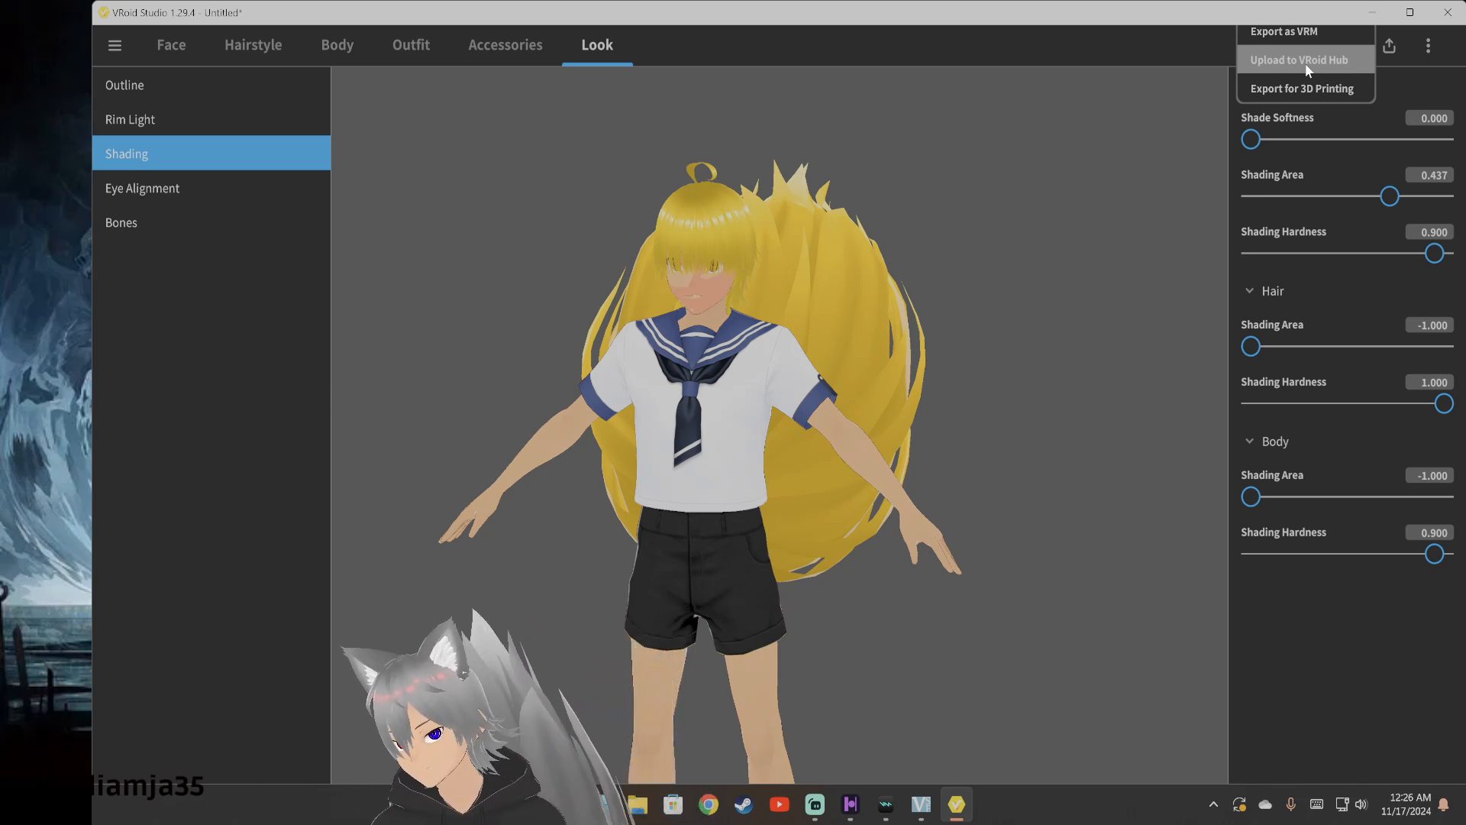
left_click(1333, 635)
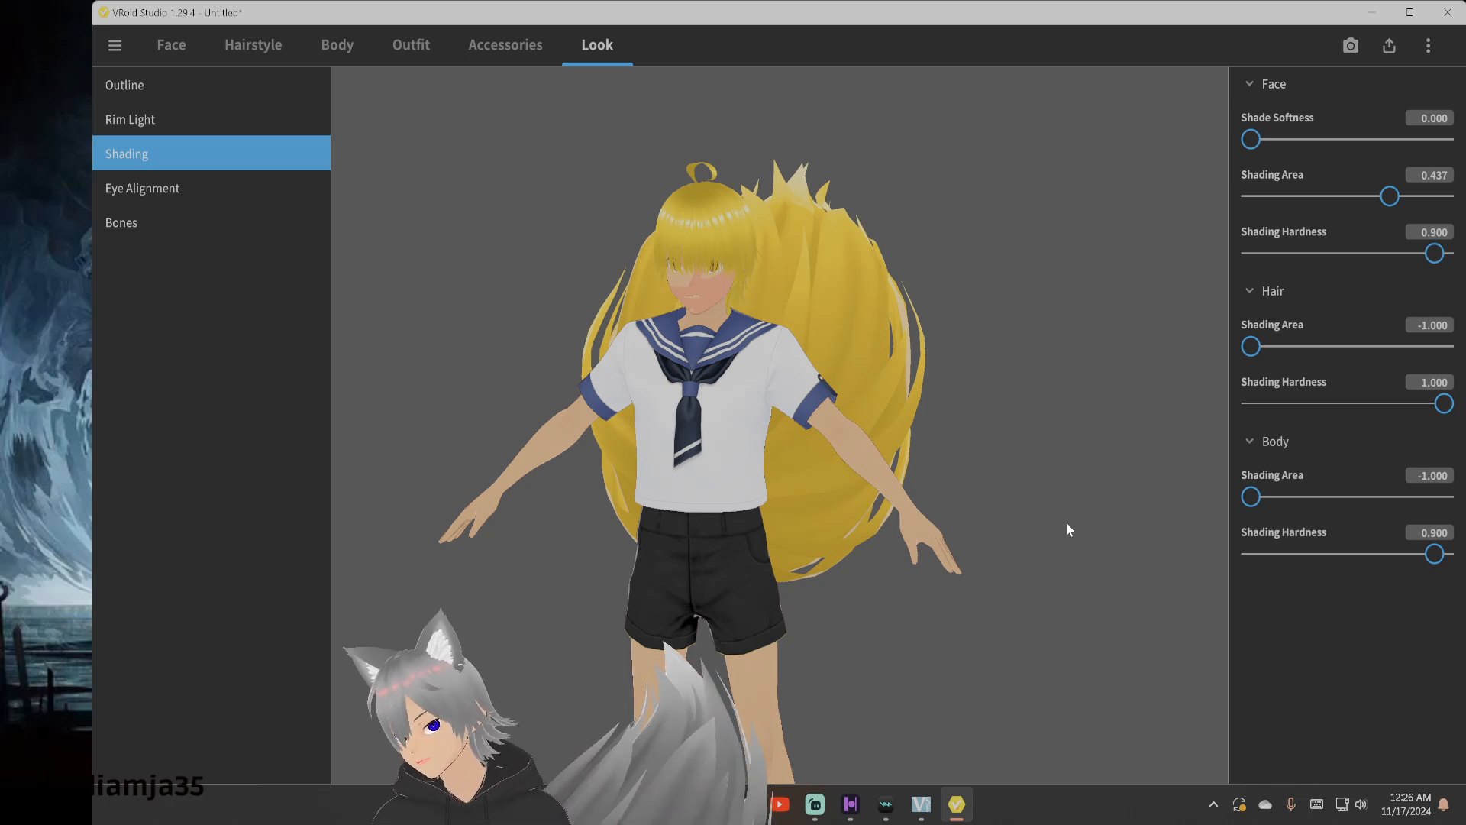
right_click_drag(939, 491, 955, 489)
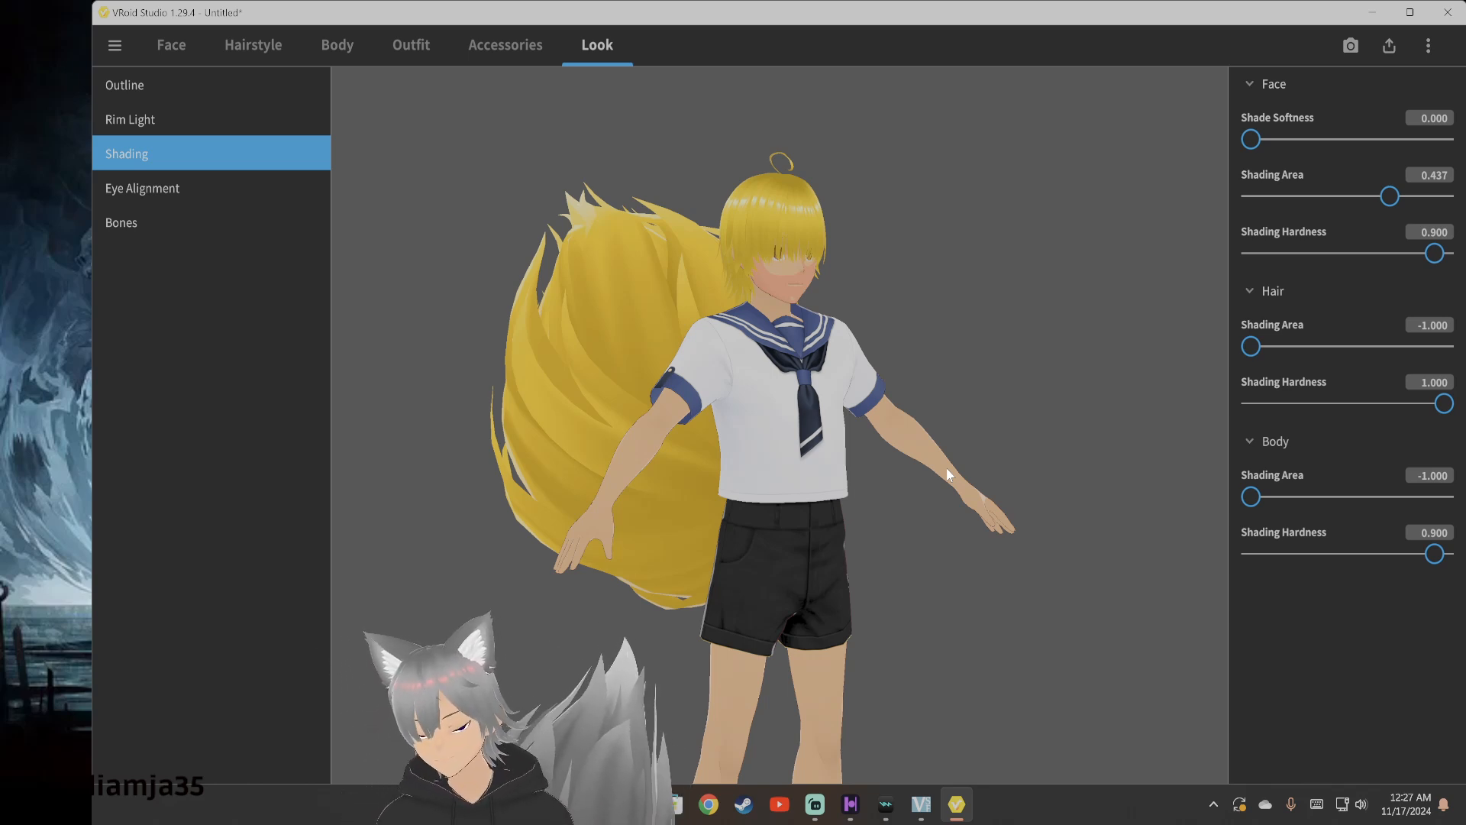
left_click(115, 46)
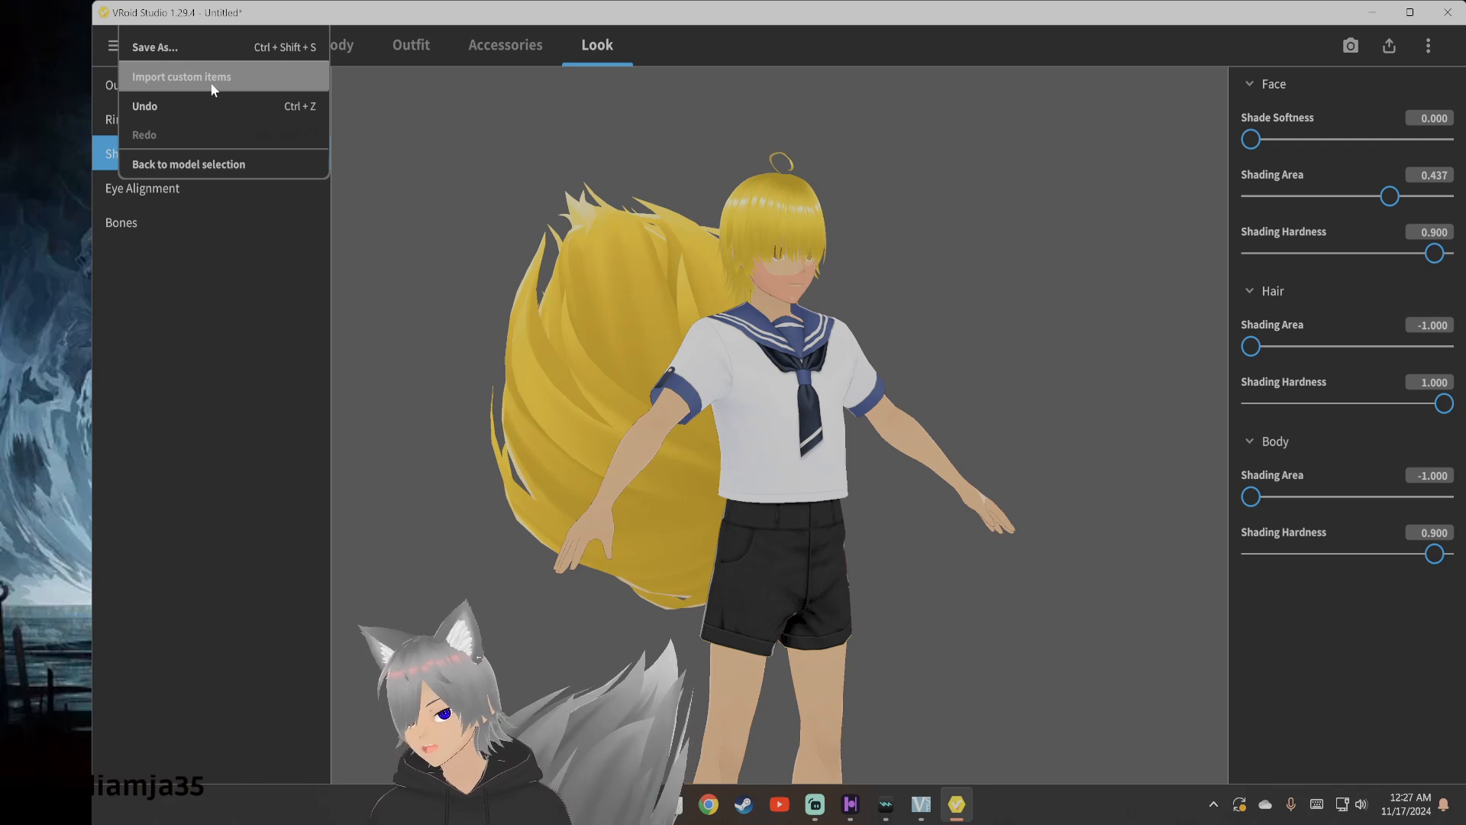
left_click(469, 425)
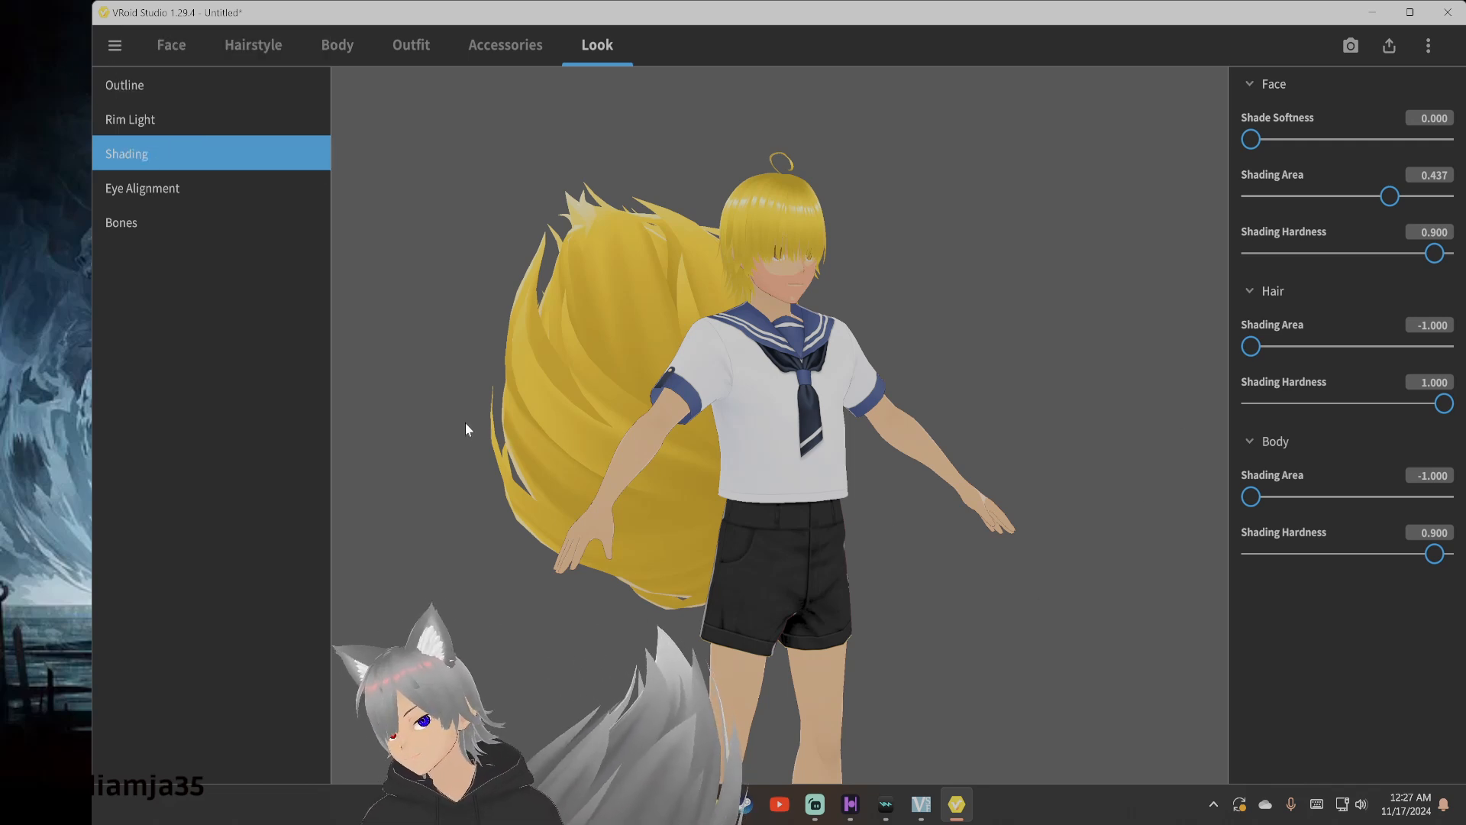